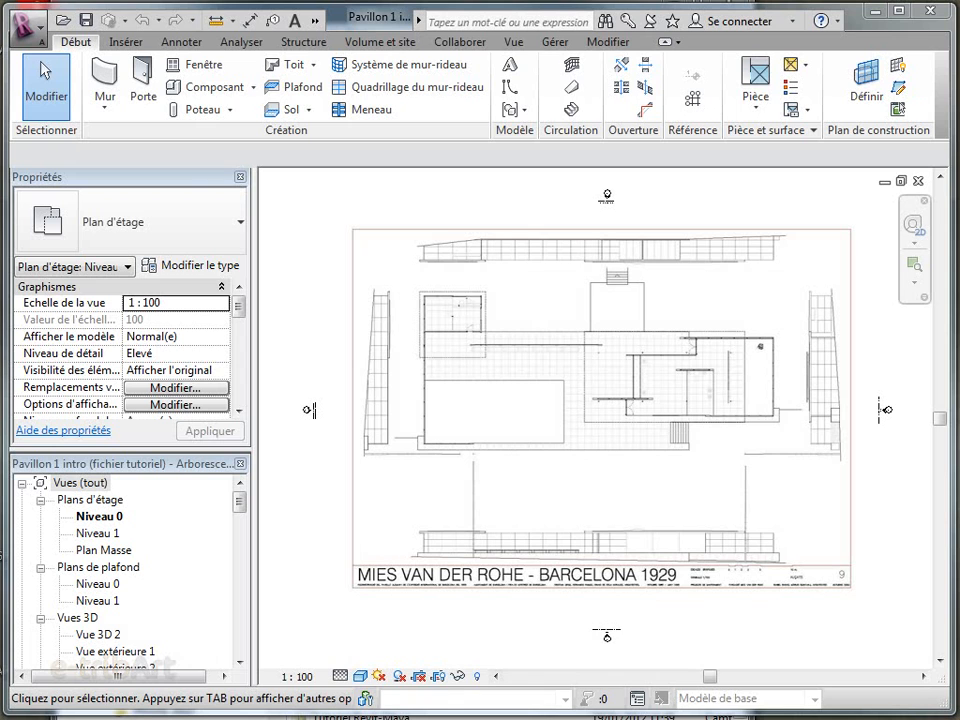
Switch to the photo viewer and browse the reference photos of the pavilion's walls, roof overhangs and pools
click(523, 716)
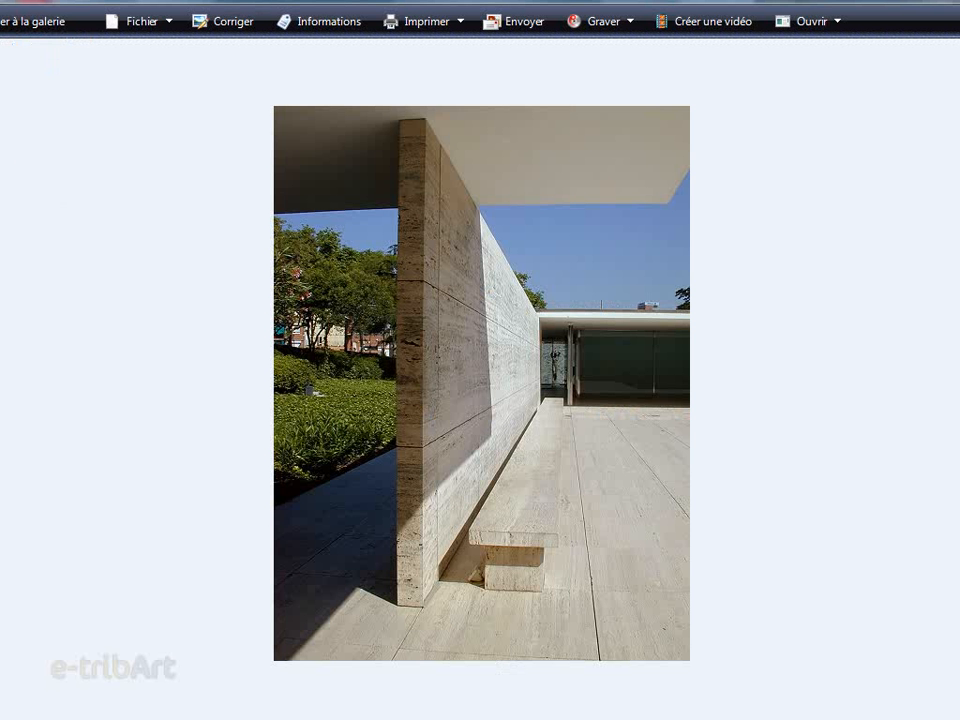
key(Right)
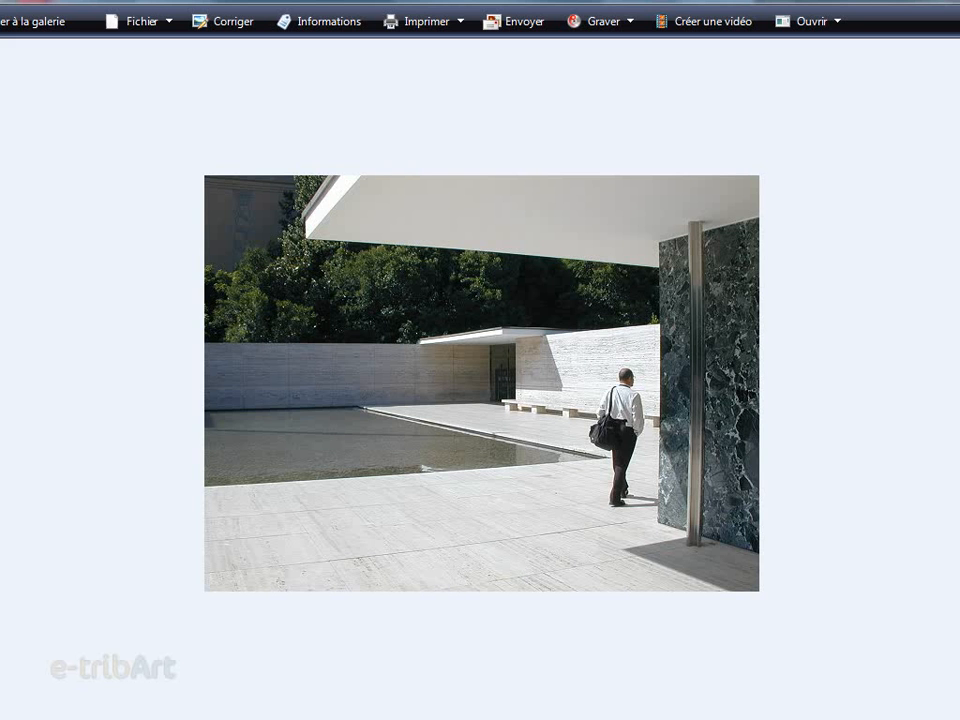
key(Left)
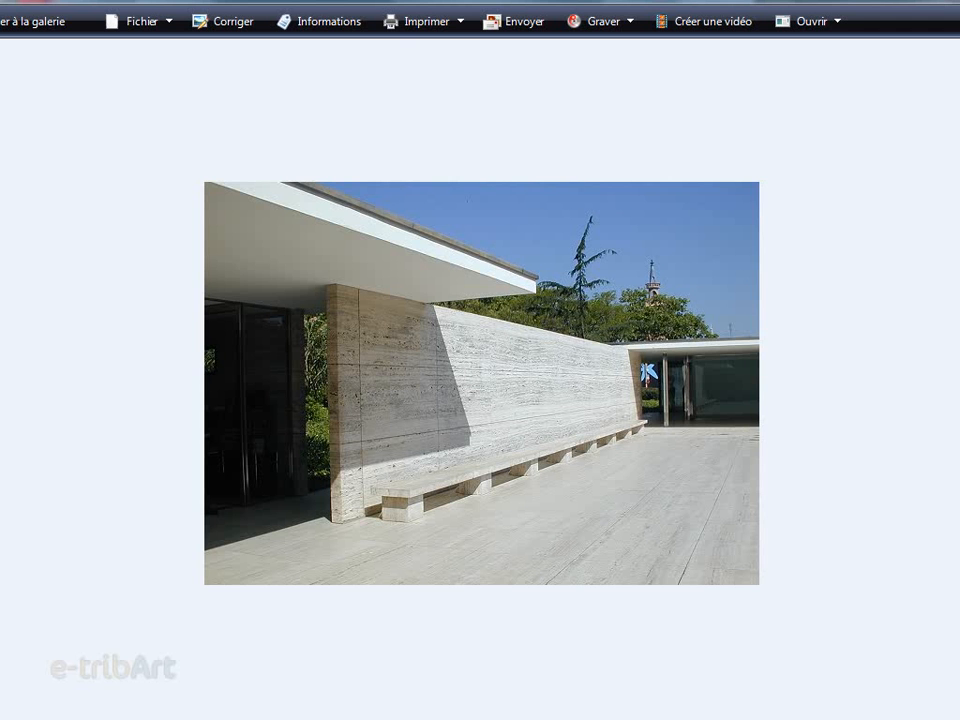
key(Left)
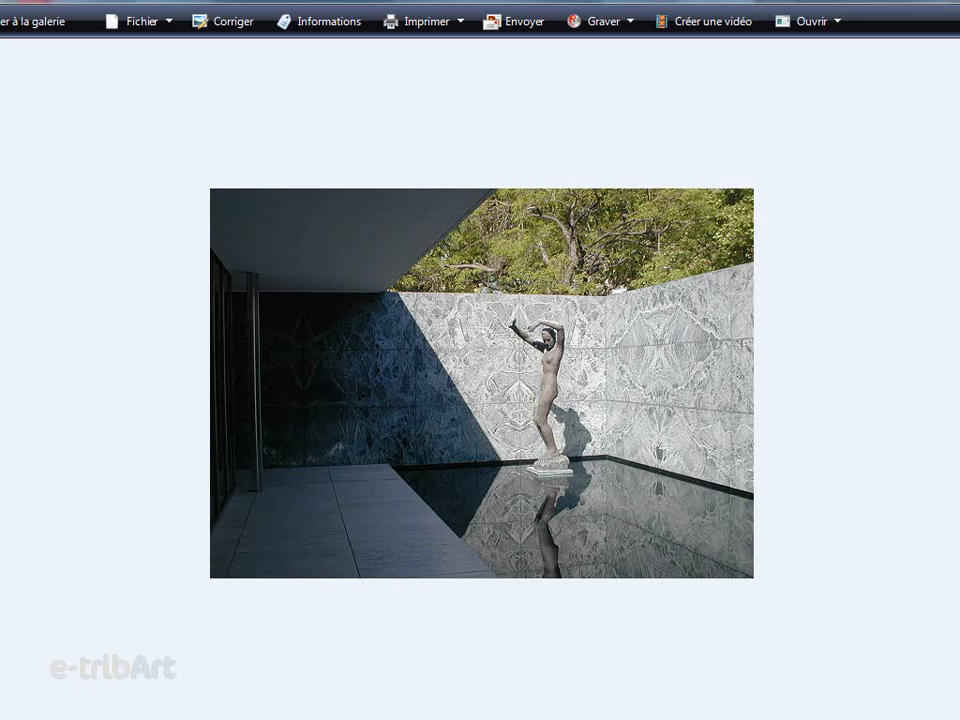
key(Left)
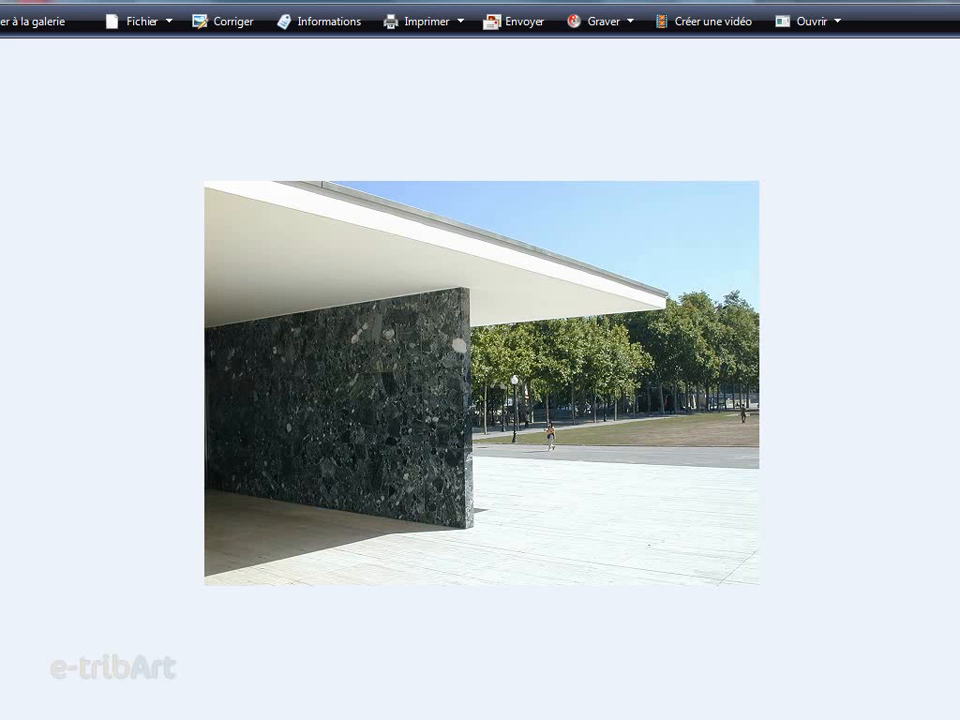
key(Left)
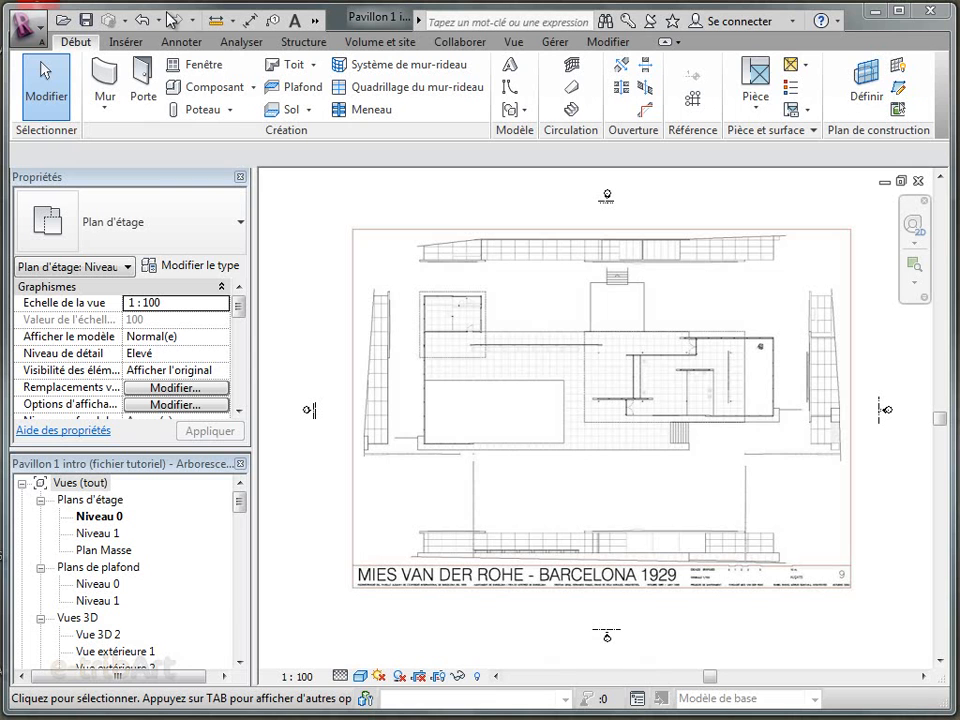
Start a new wall with the basic wall type Mur marbre blanc - 15cm
click(106, 76)
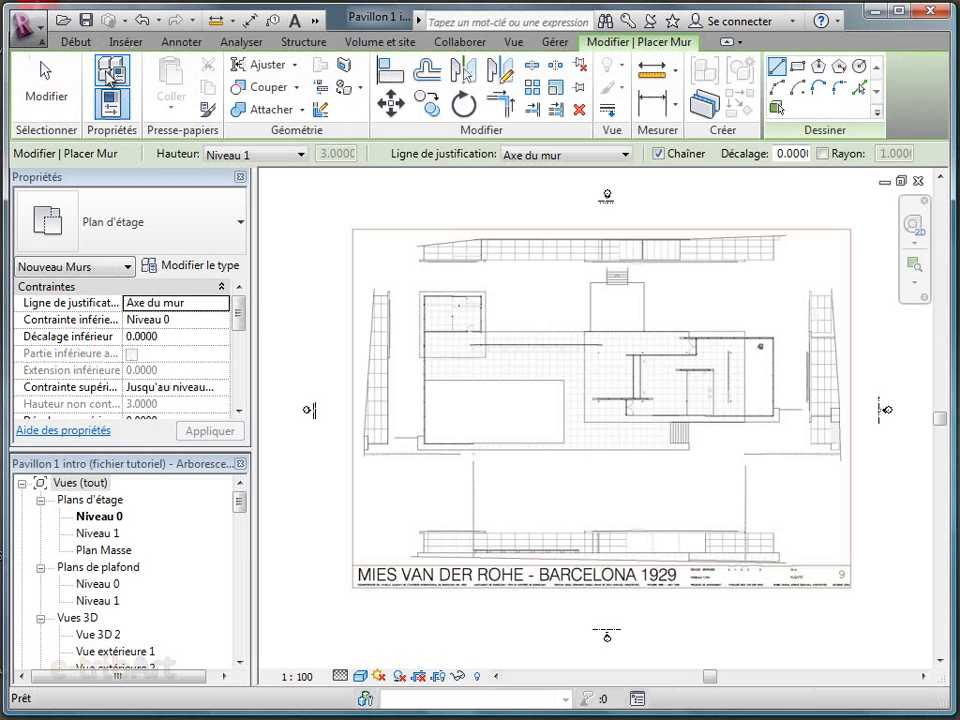
click(237, 230)
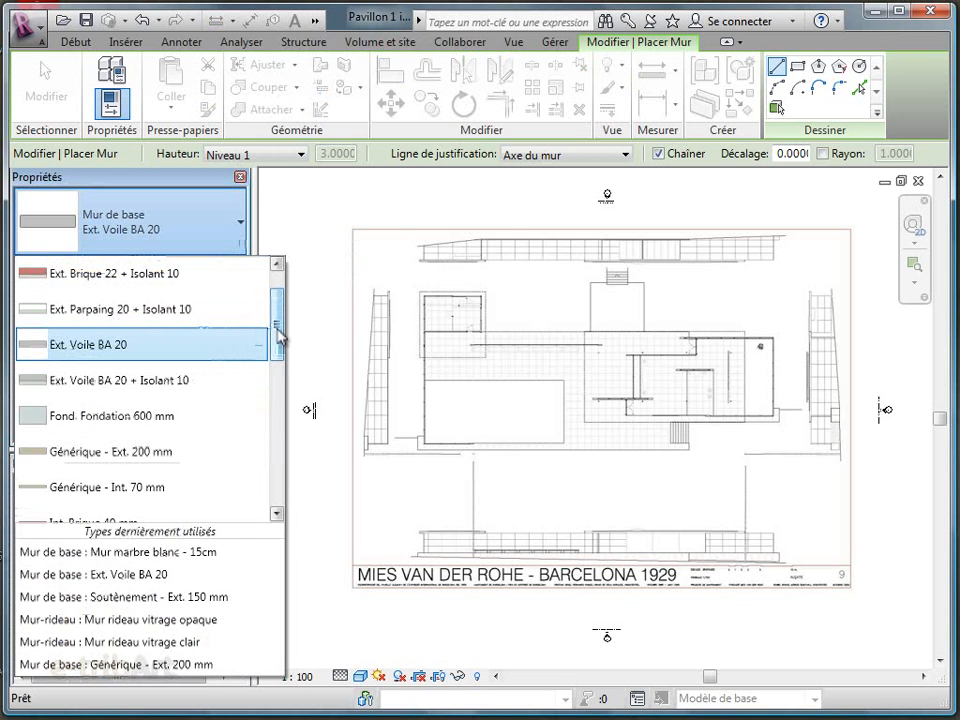
drag(279, 335, 279, 429)
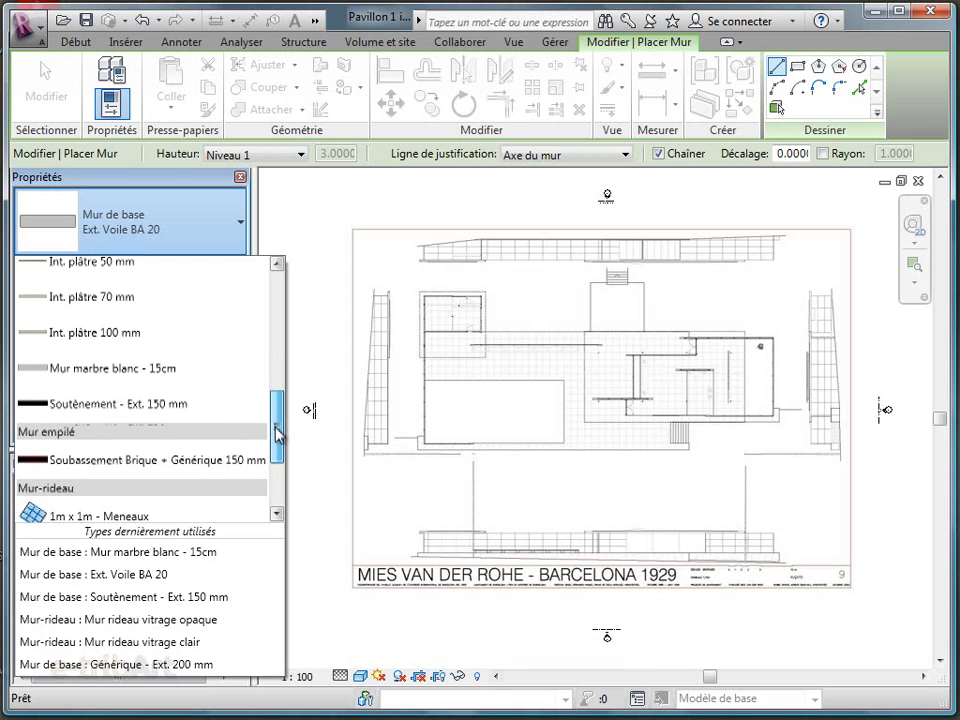
click(116, 368)
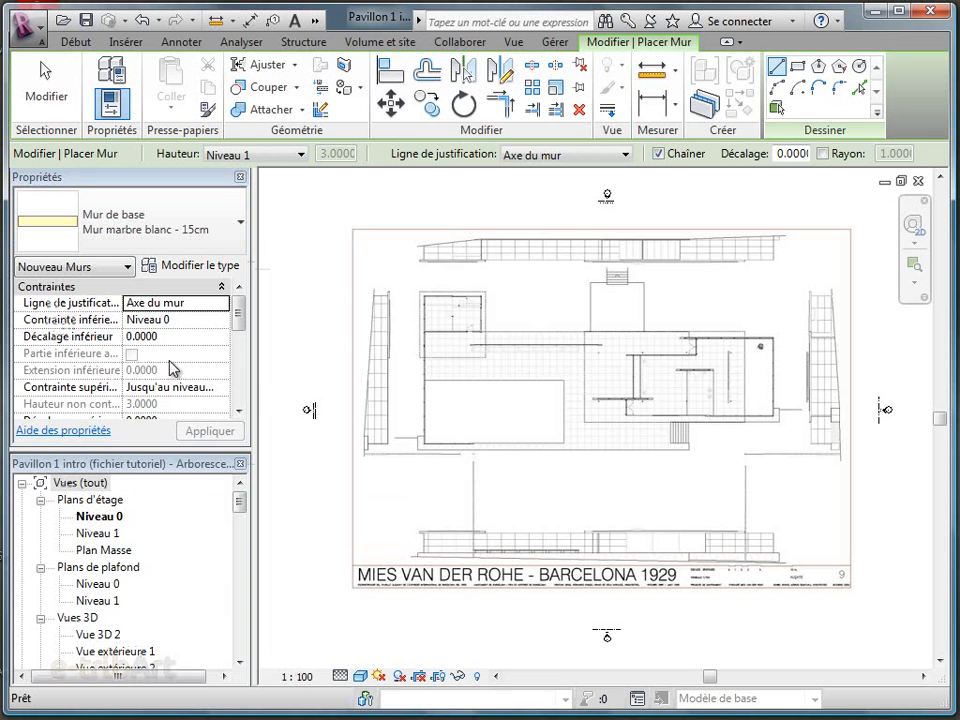
Examine the layer structure of the Mur marbre blanc - 15cm wall type, including its material and thickness
click(191, 270)
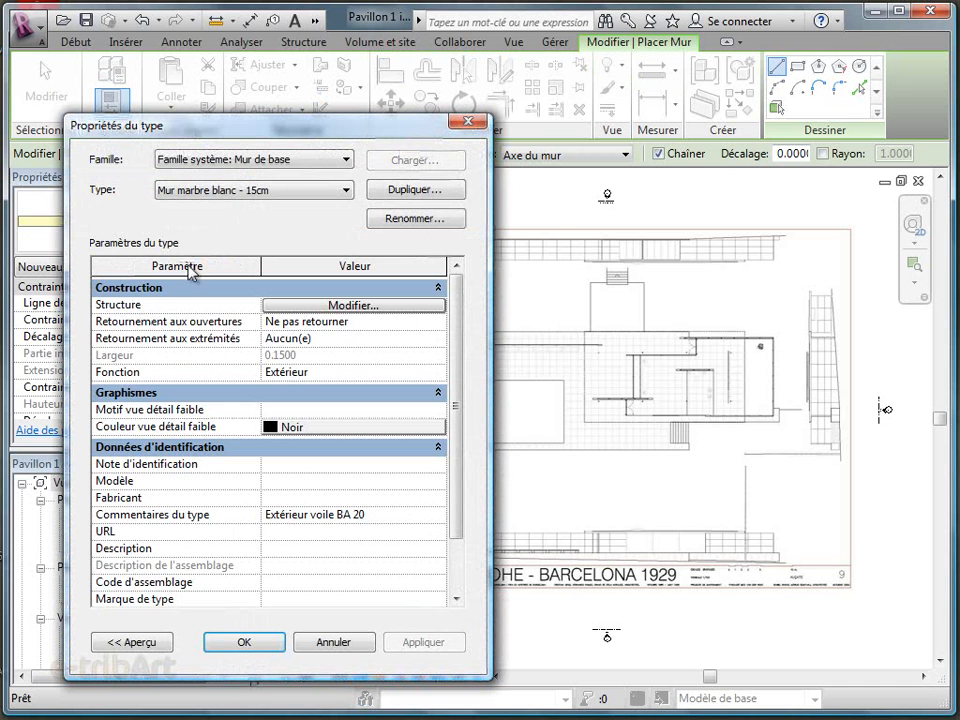
click(336, 306)
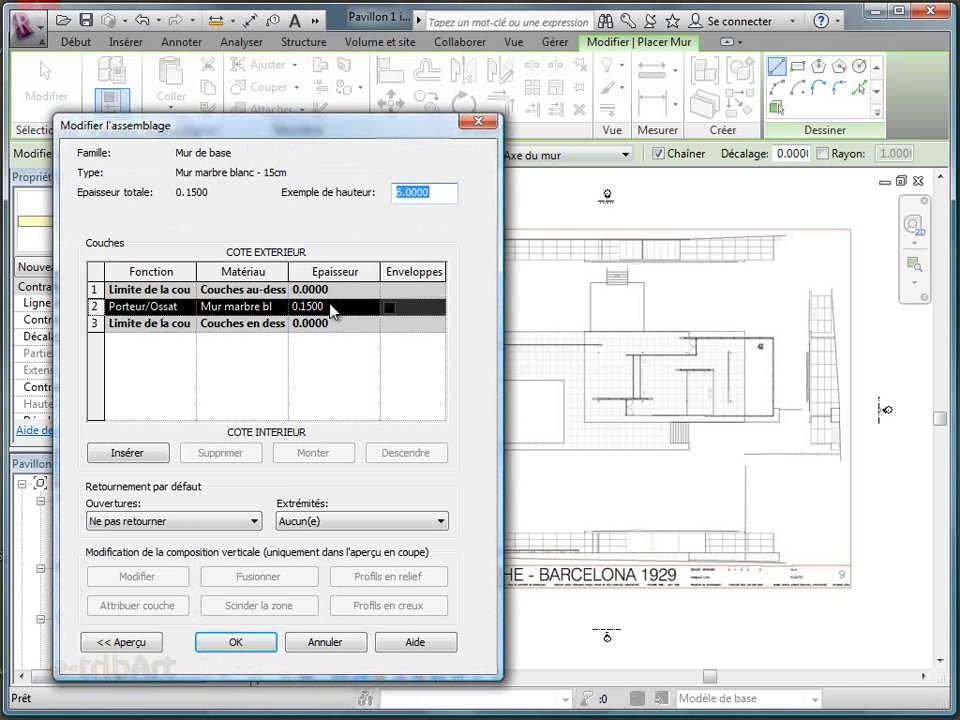
click(340, 304)
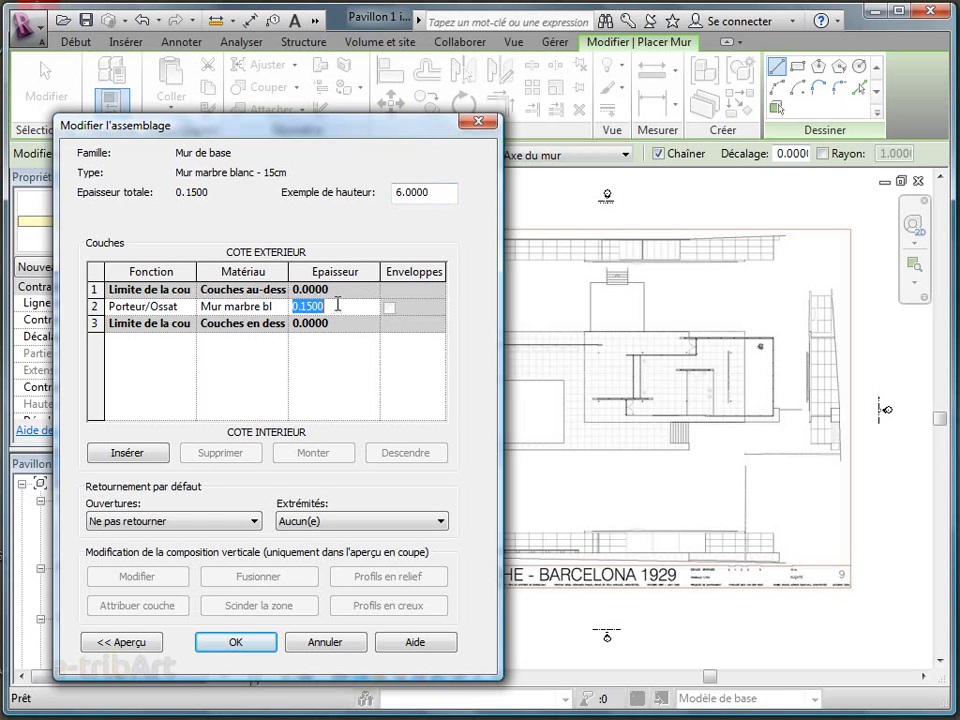
click(246, 306)
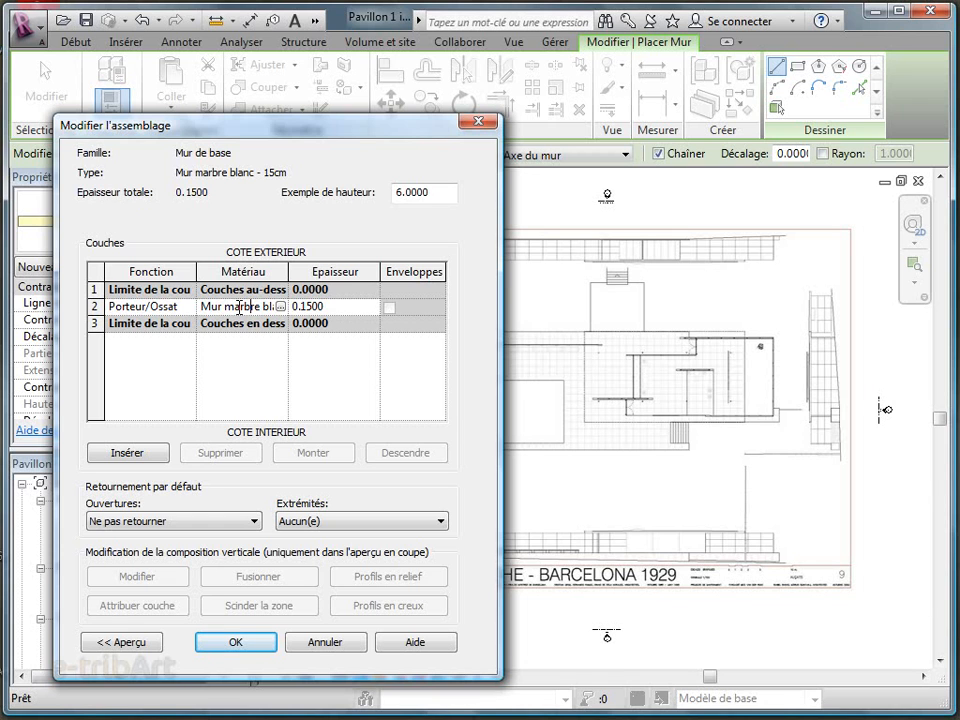
click(236, 645)
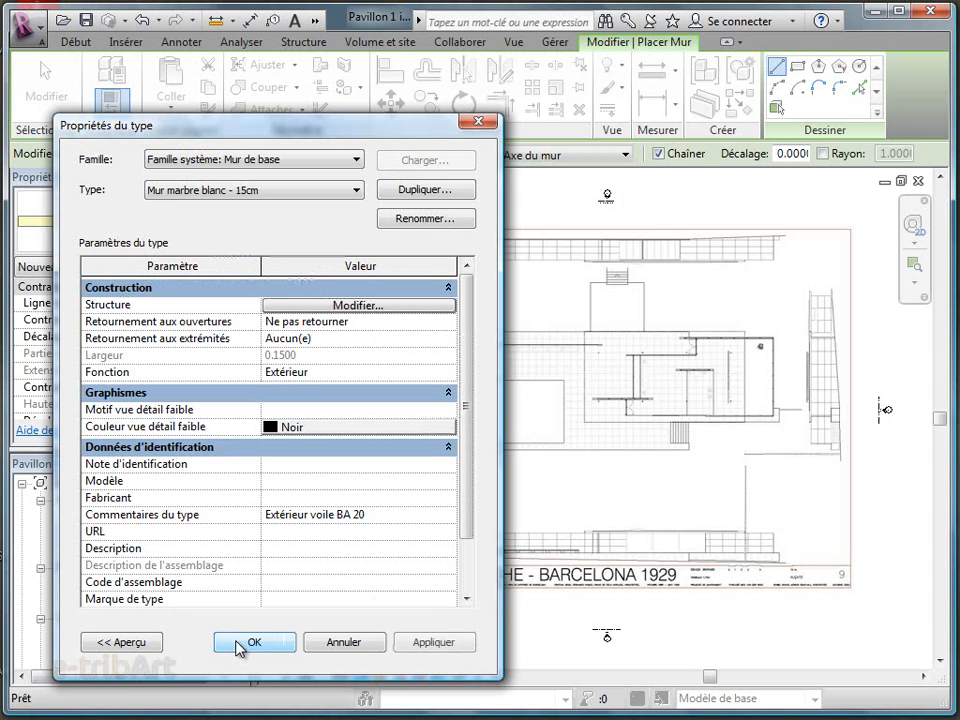
click(250, 643)
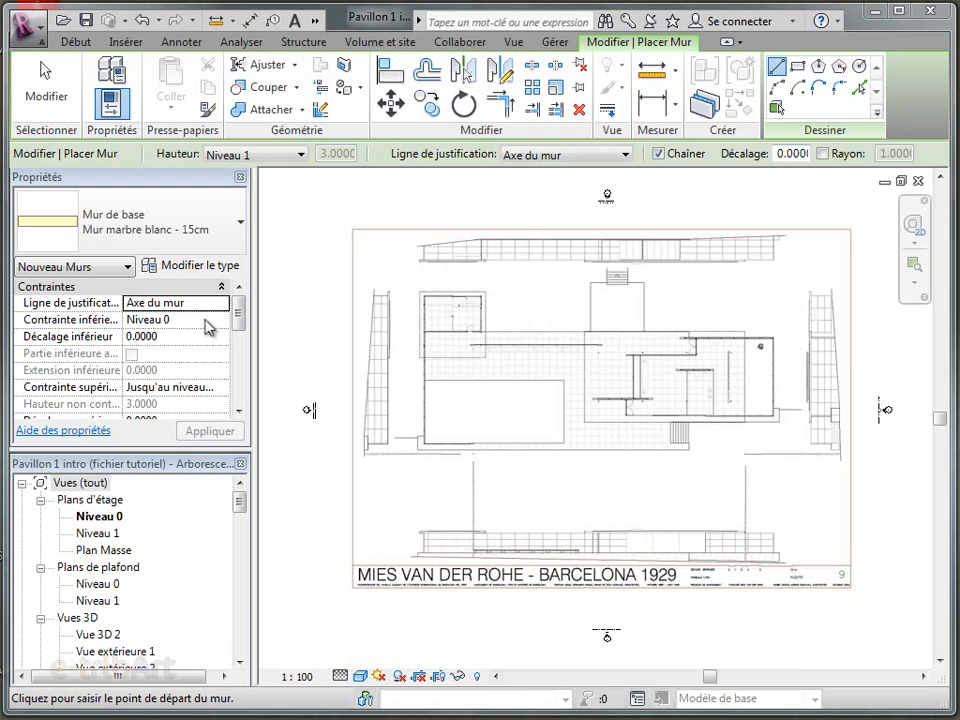
Set the new walls' base constraint to Niveau 0 and their top constraint to Jusqu'au niveau: Niveau 1
click(205, 320)
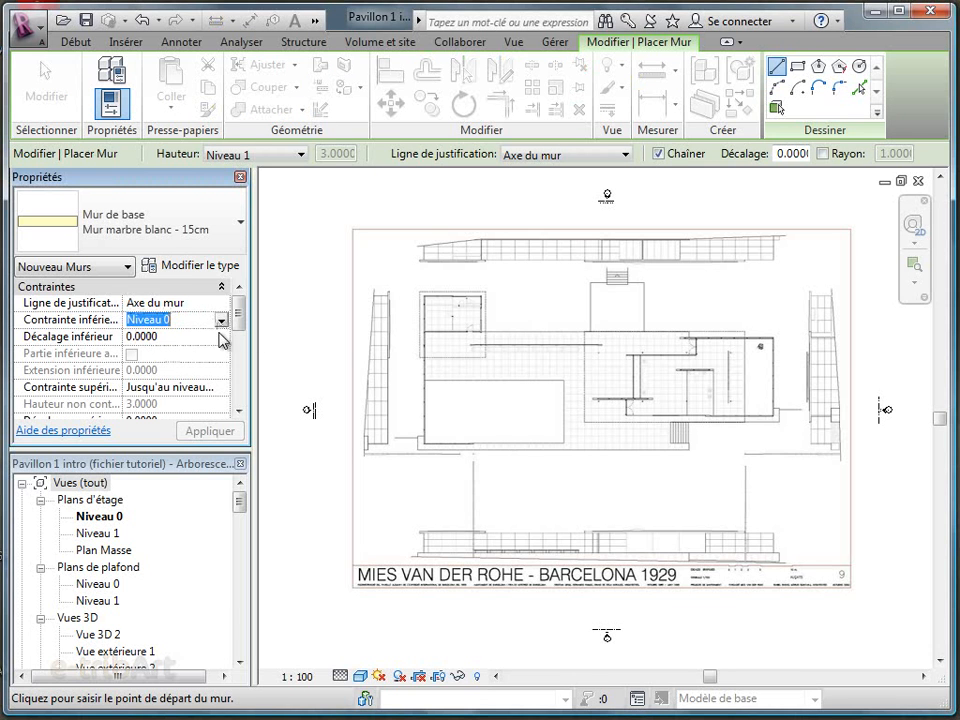
click(223, 321)
scroll(241, 316, down, 1)
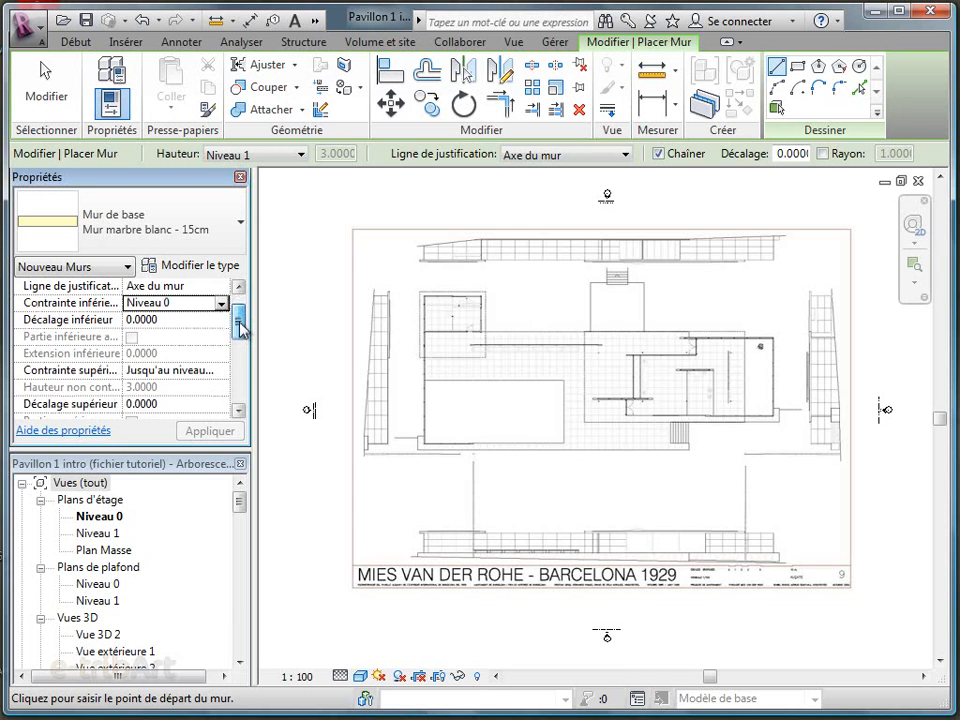
click(222, 370)
click(223, 371)
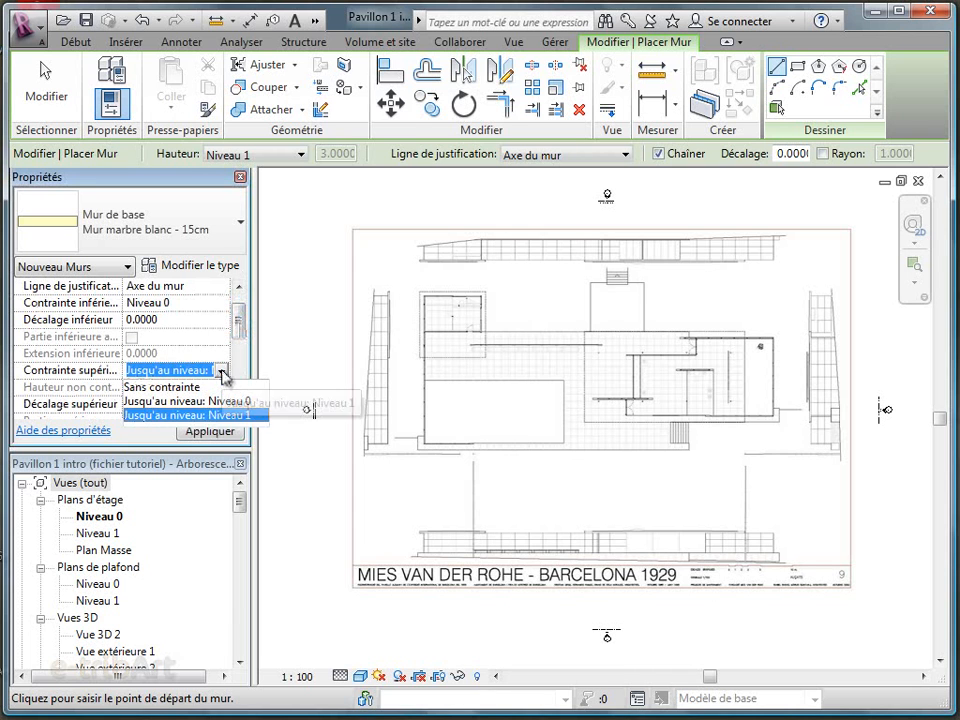
click(215, 415)
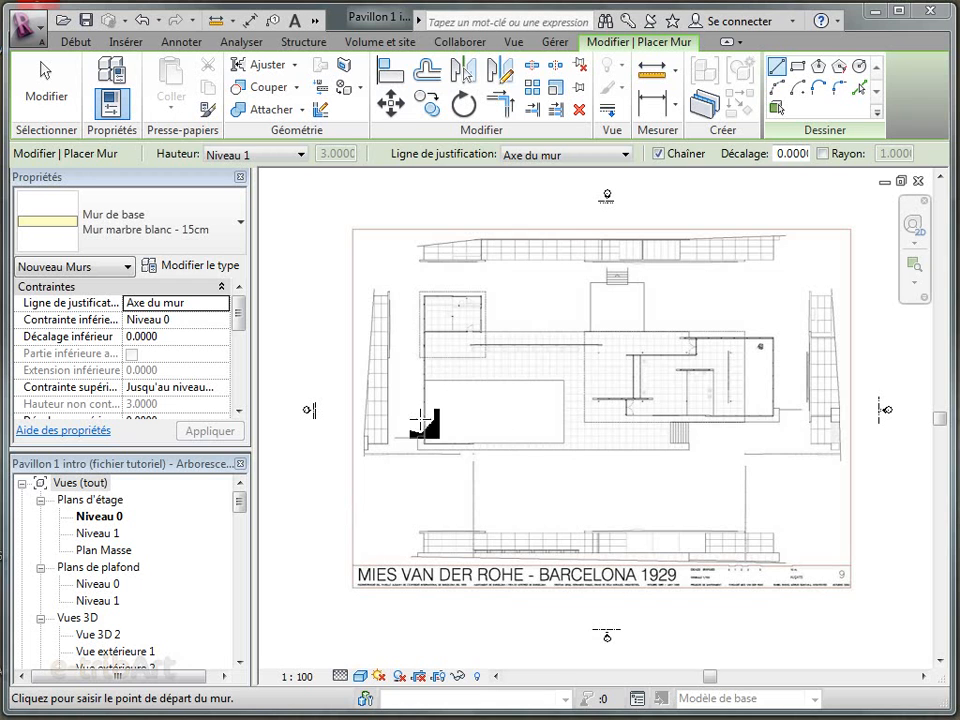
Trace the east and north walls of the small northwest building over the background plan, ending at its northwest corner
scroll(414, 428, up, 3)
middle_drag(405, 350, 427, 640)
scroll(556, 403, up, 3)
middle_drag(556, 403, 546, 446)
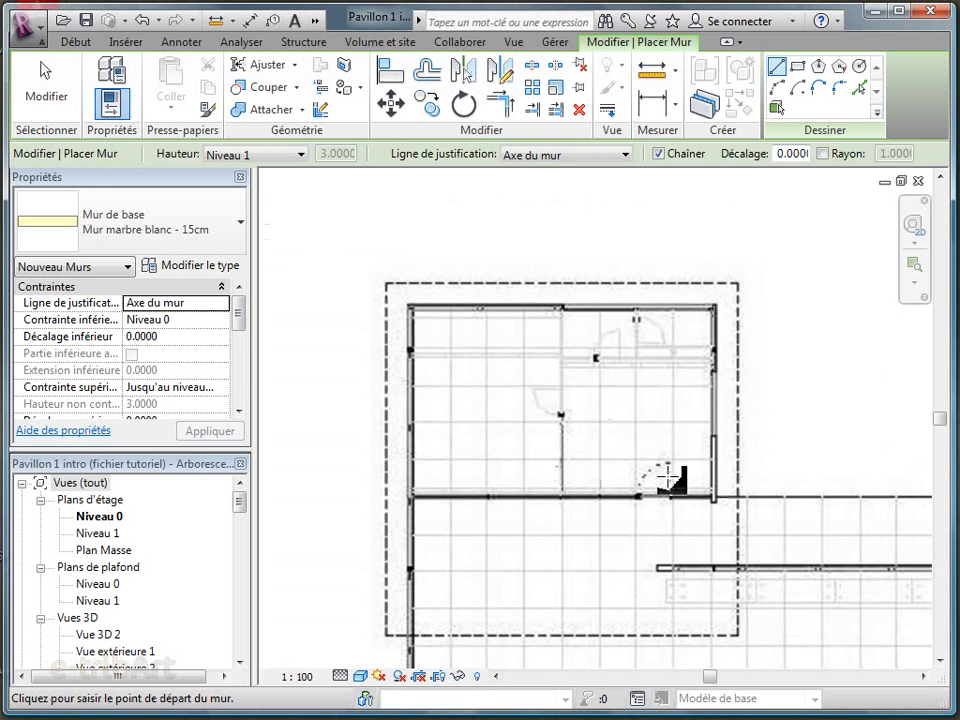
click(714, 466)
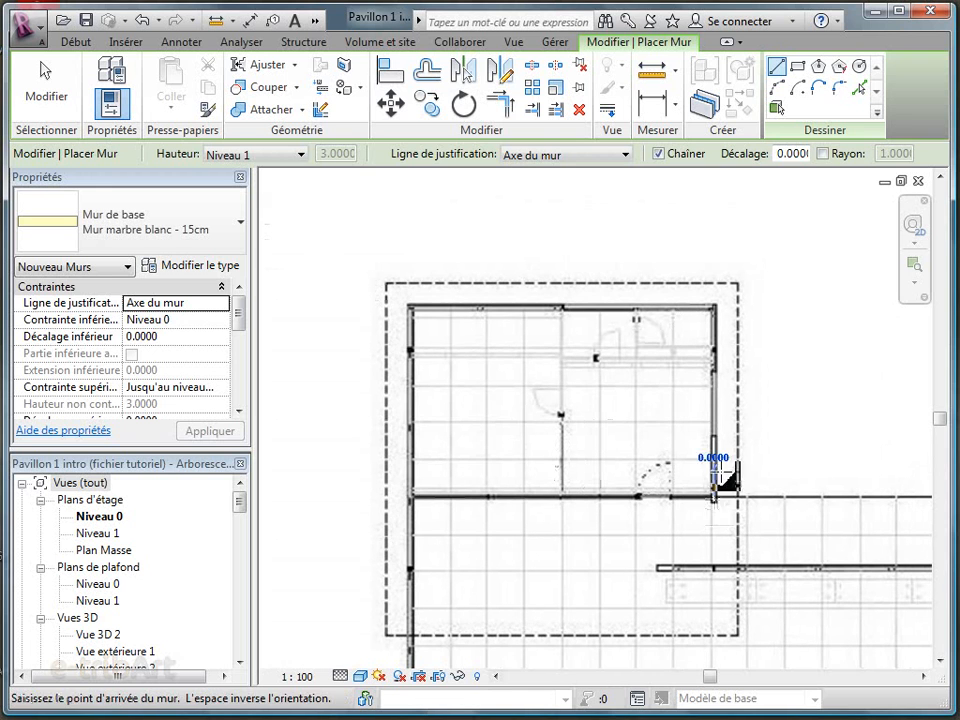
click(713, 307)
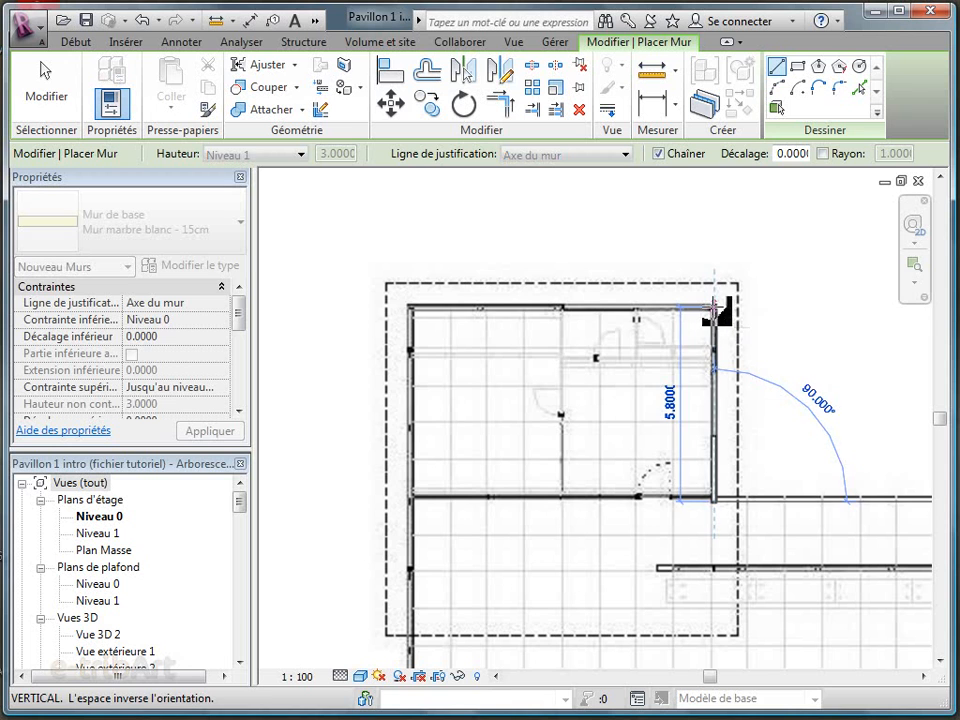
click(411, 309)
Continue the wall chain down the long west side and along the short south return by the large pool, and end the wall command
middle_drag(449, 605, 461, 320)
middle_drag(453, 560, 464, 297)
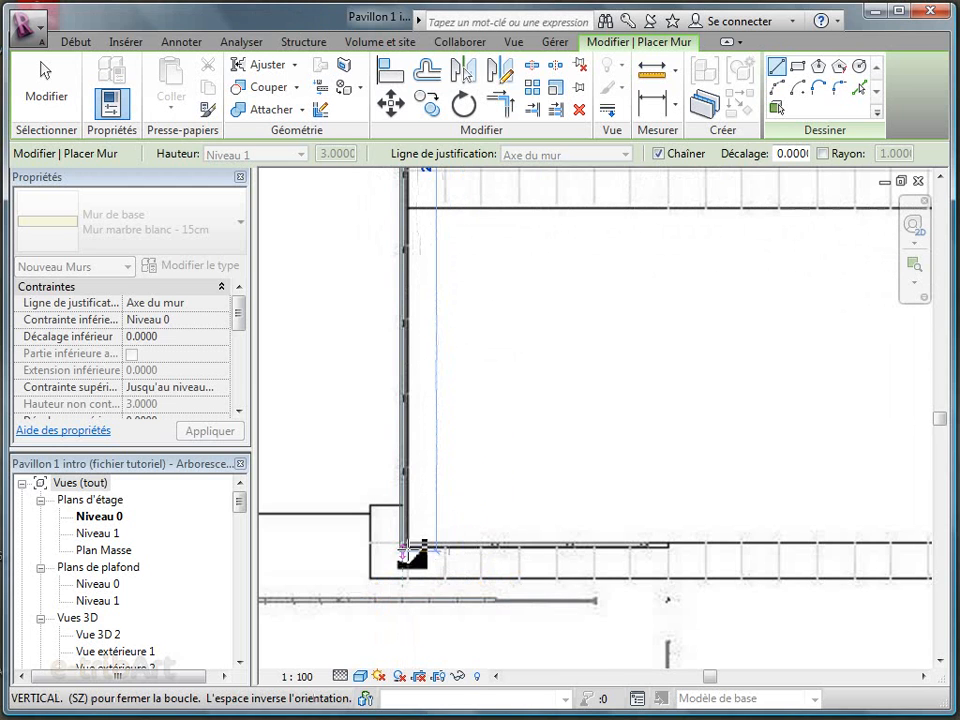
click(405, 546)
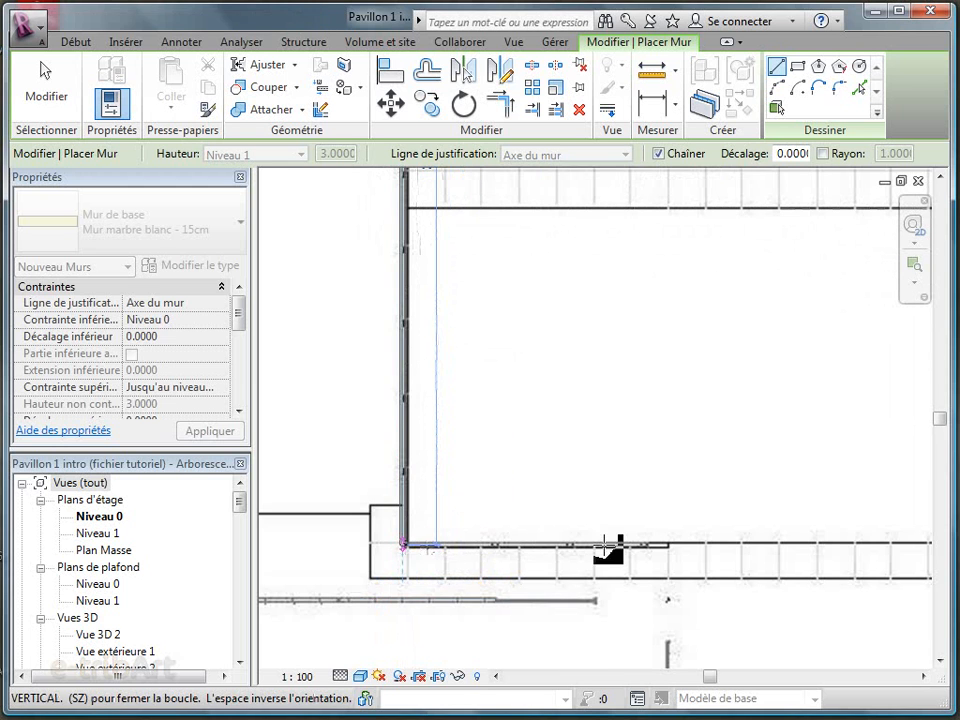
click(668, 545)
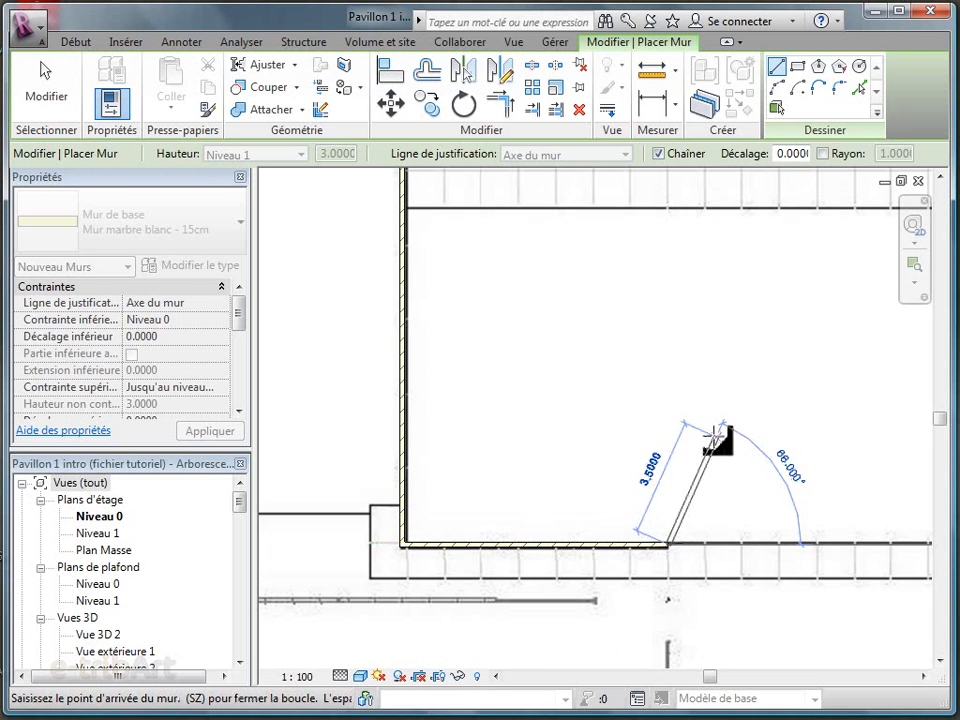
click(43, 90)
key(Escape)
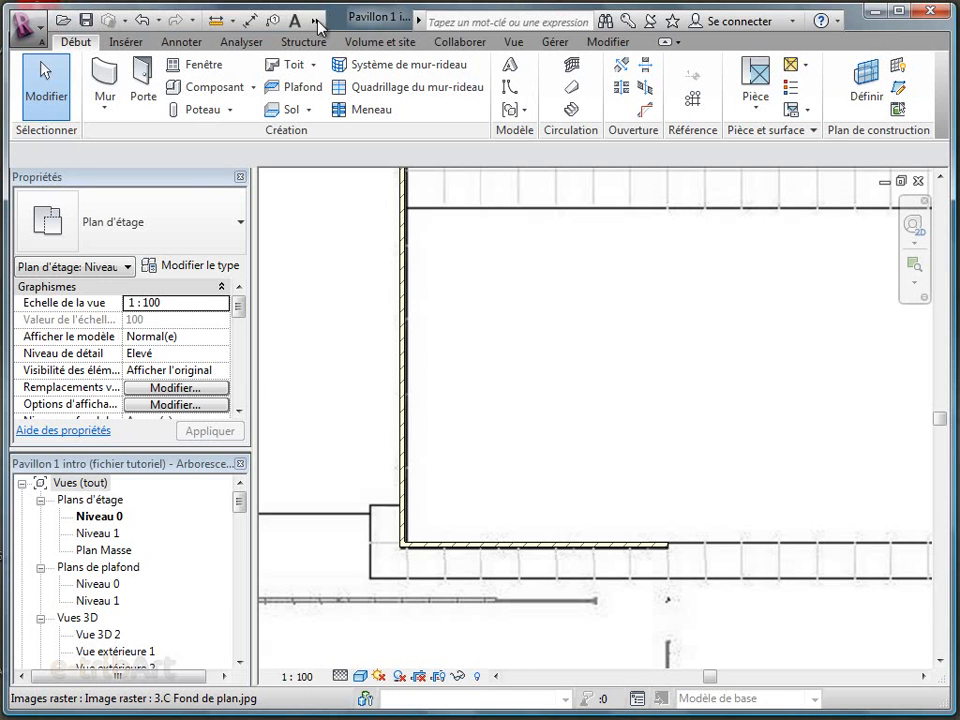
Open the default 3D view to look at the traced walls
click(316, 22)
click(326, 45)
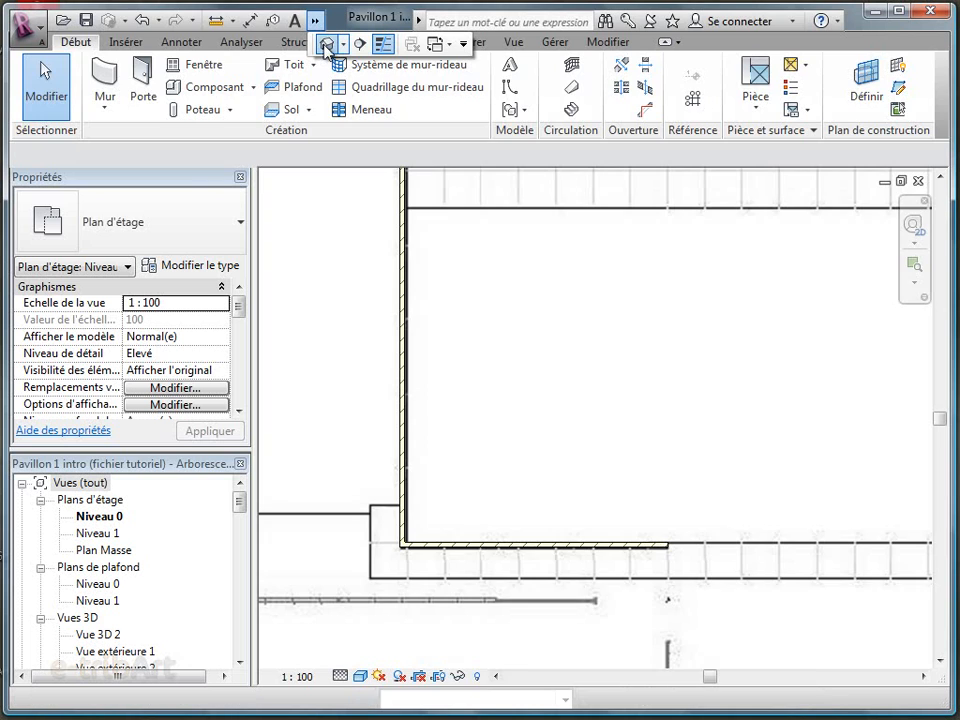
scroll(690, 470, down, 2)
shift+middle_drag(793, 512, 697, 527)
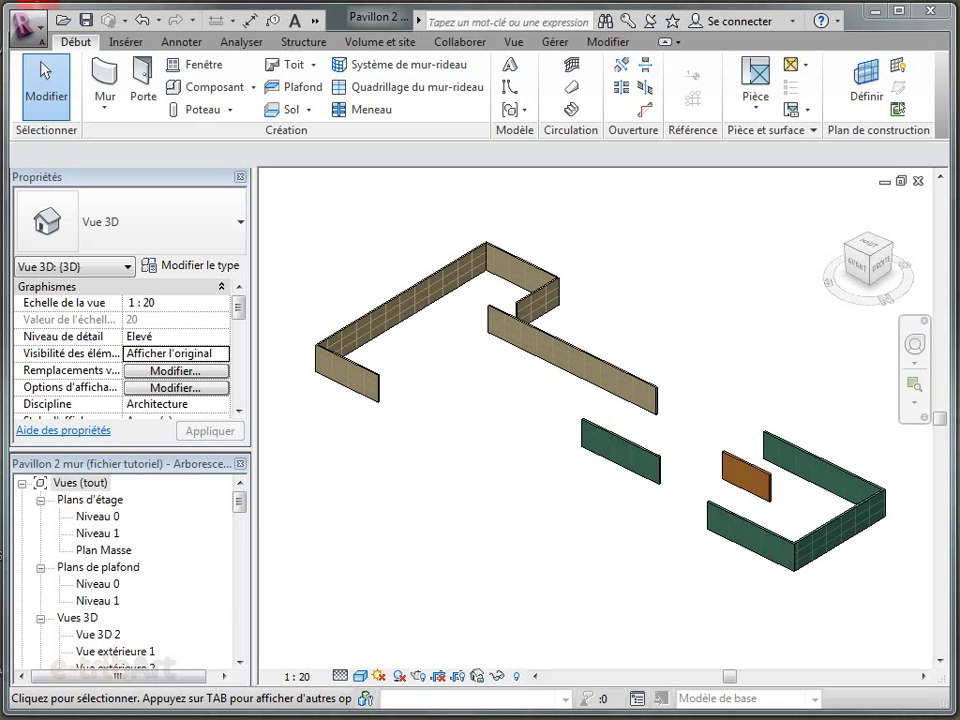
Start placing a window with the 1 Vantail - Droit type 2 m x 0.50 m - Appui en aluminium
click(203, 68)
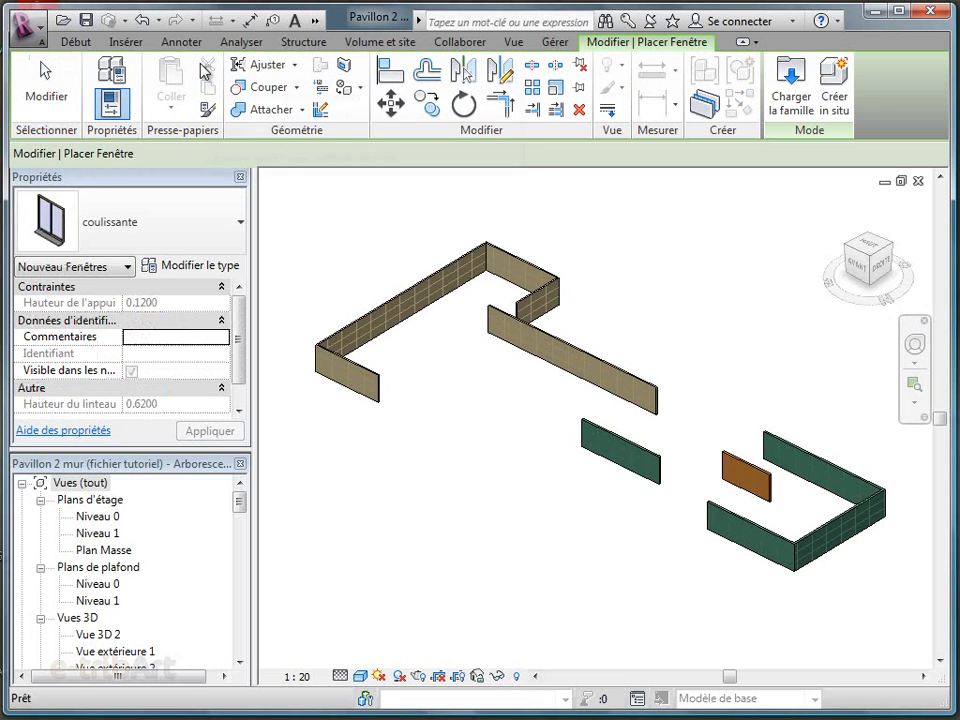
click(228, 244)
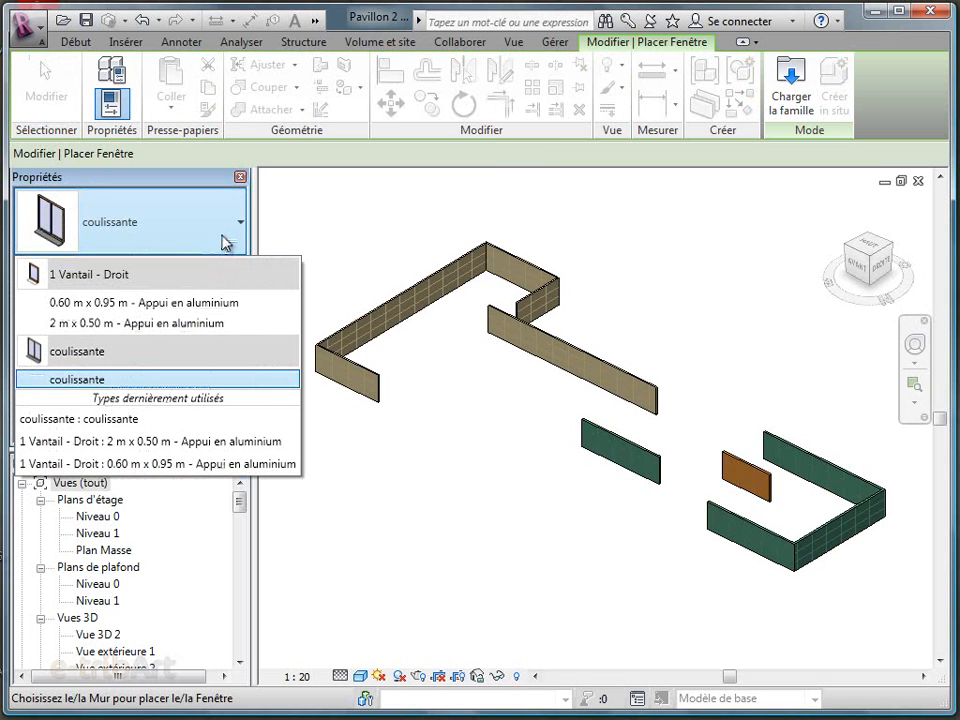
click(74, 324)
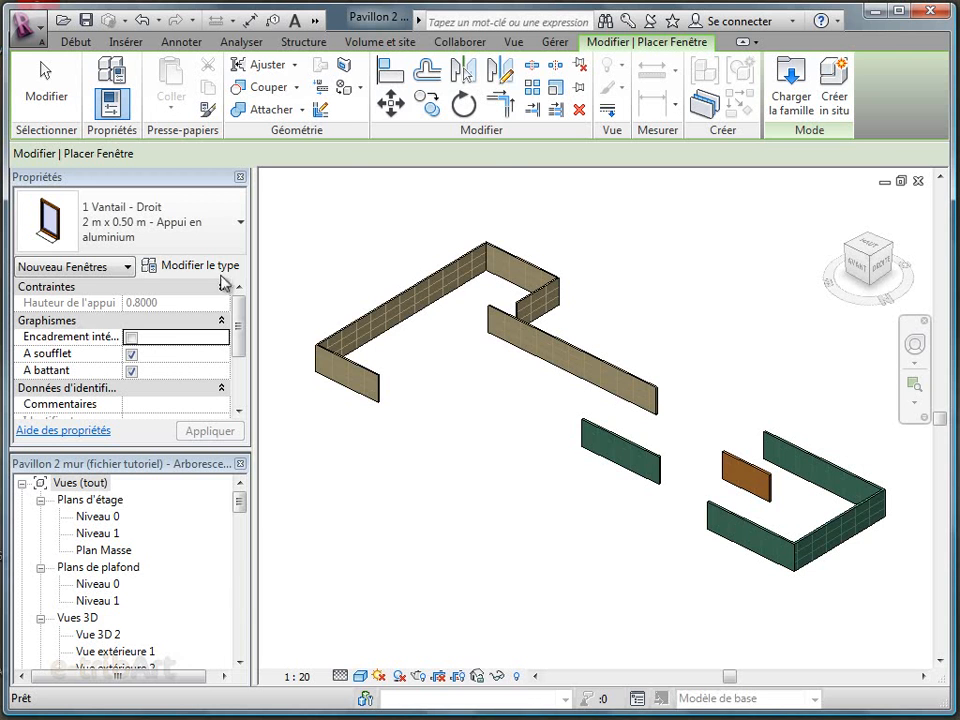
Examine the type properties of the 2 m x 0.50 m window, including its materials and dimensions
click(205, 266)
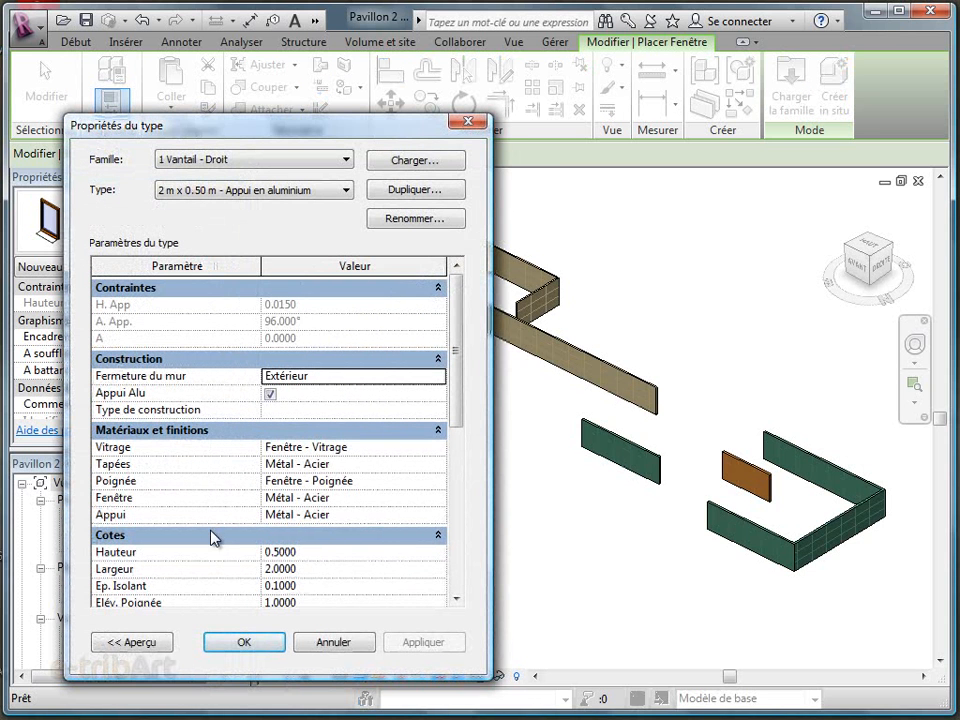
drag(456, 414, 456, 443)
click(243, 644)
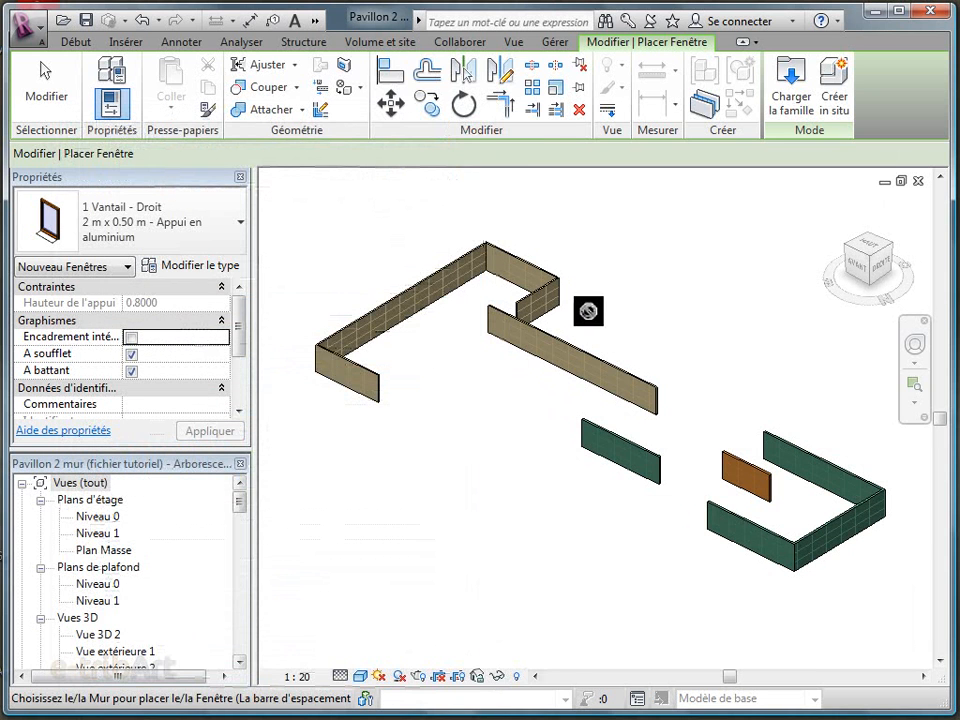
scroll(596, 326, up, 3)
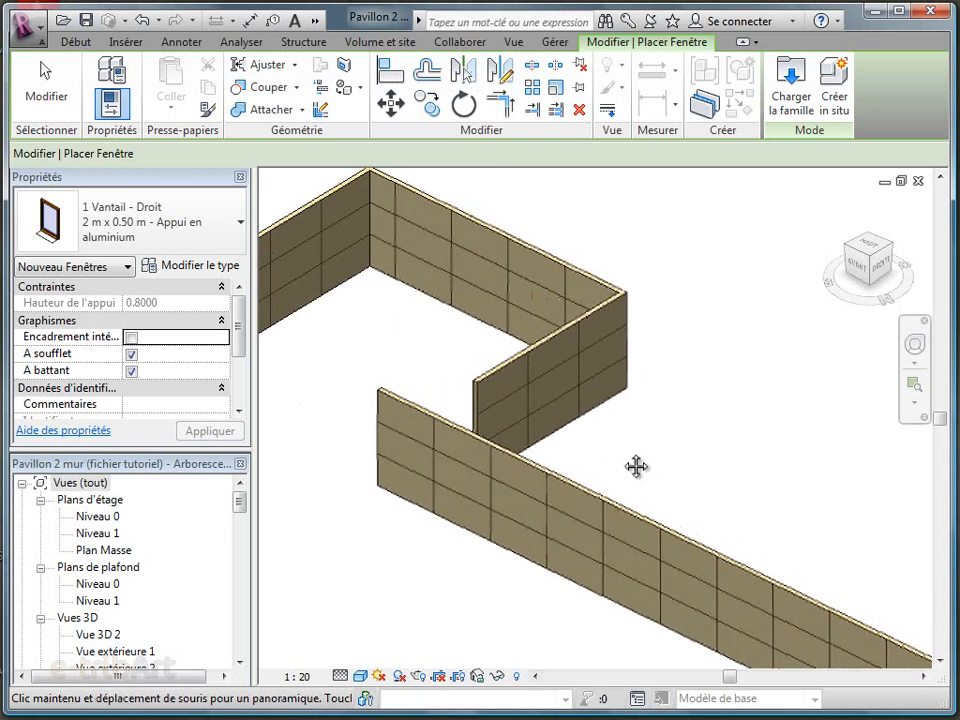
Place the 2 m x 0.50 m window in the short return wall facing the long wall, and end window placement
scroll(536, 388, up, 2)
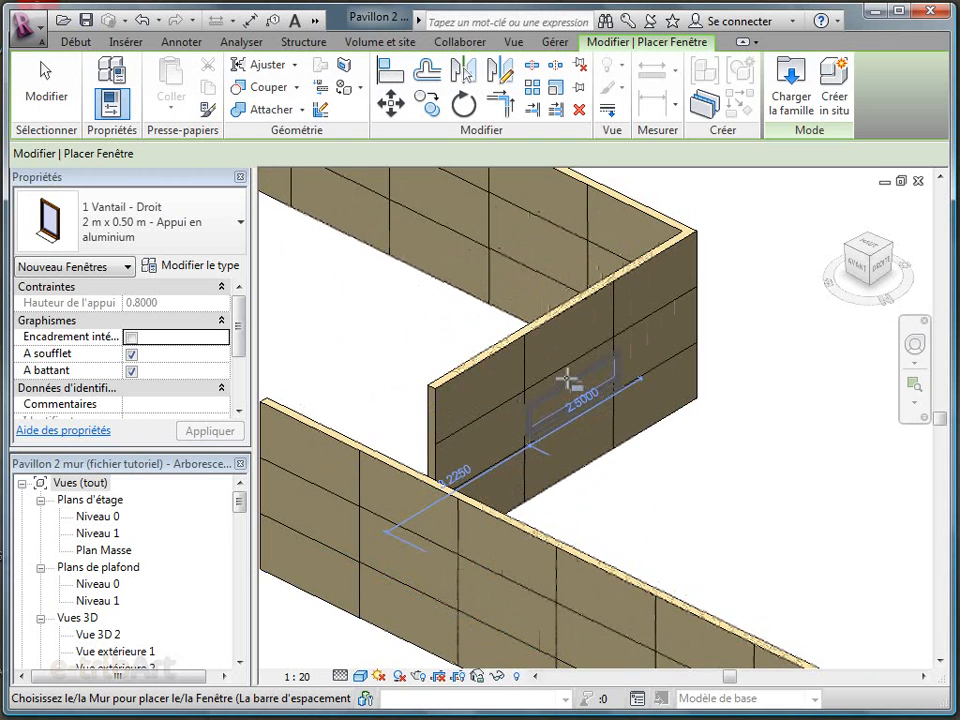
click(562, 376)
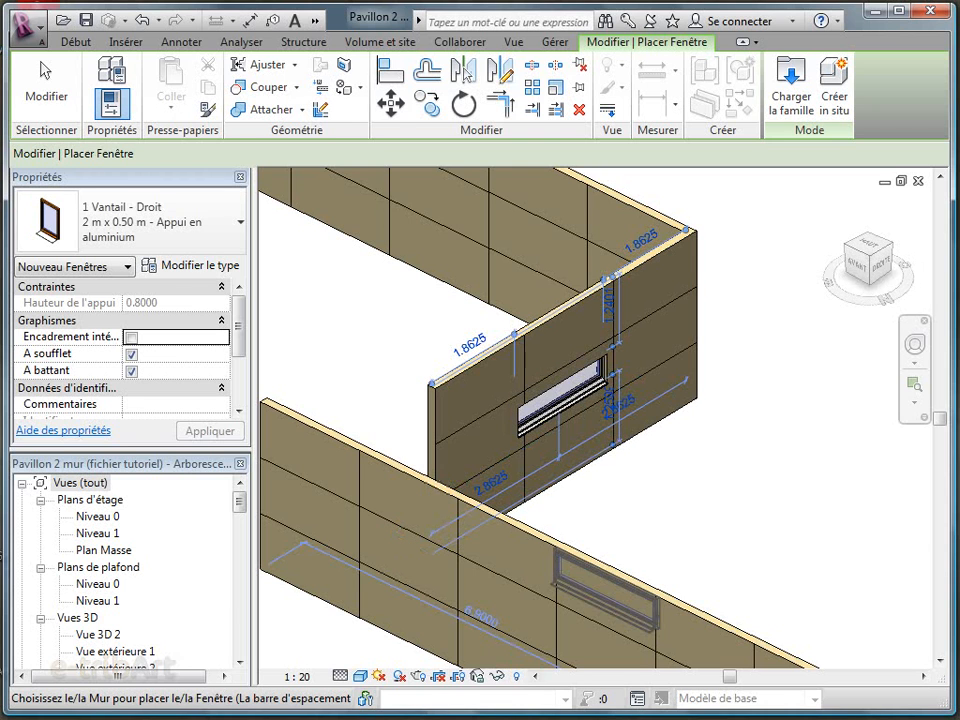
key(Escape)
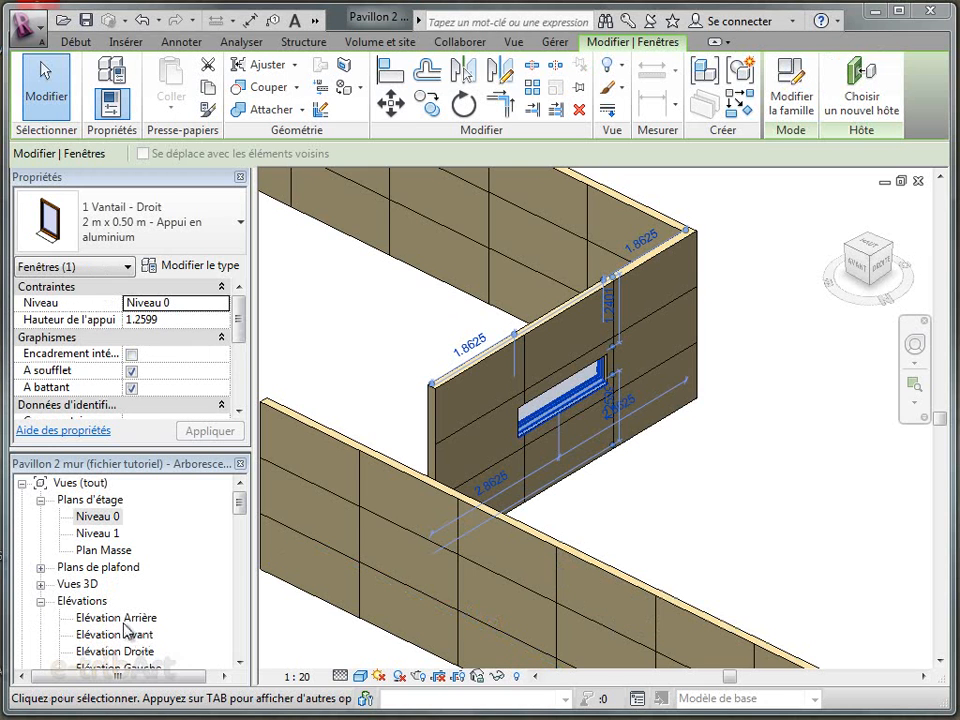
In the Elévation Droite view, set the window's sill height to 2 m and align its left edge with the nearby vertical wall joint
double_click(129, 653)
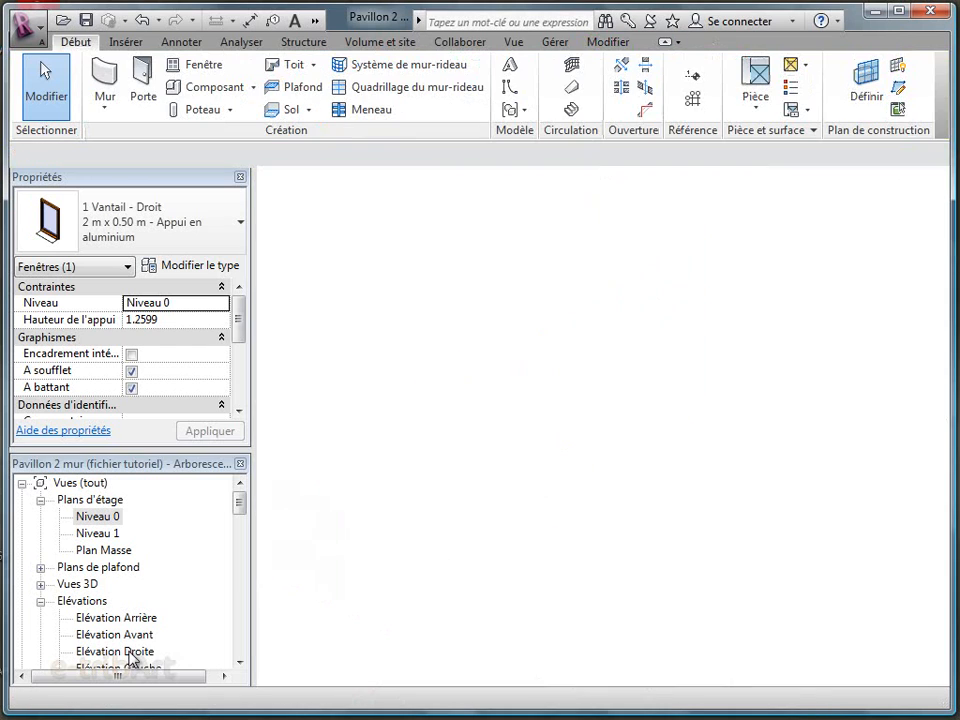
click(810, 506)
scroll(795, 399, up, 4)
middle_drag(733, 307, 658, 392)
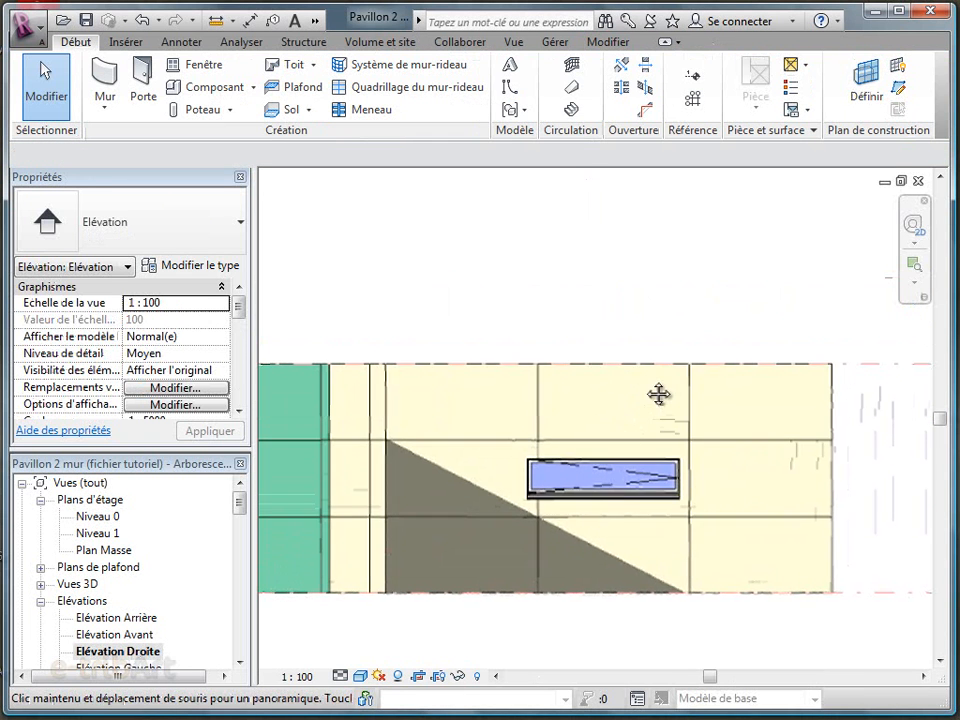
click(587, 478)
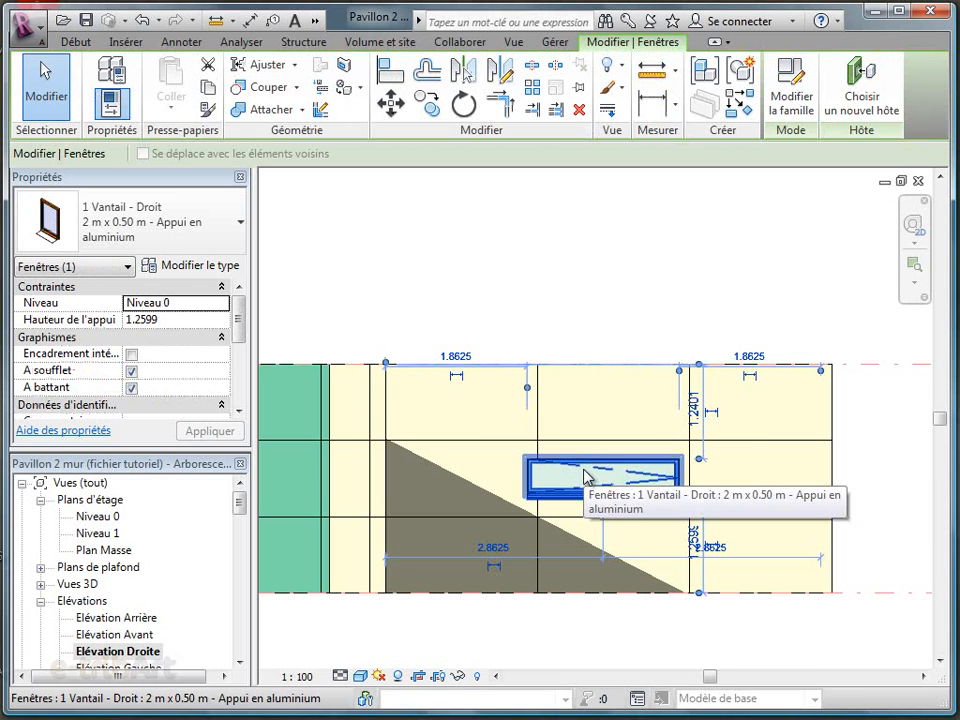
click(178, 319)
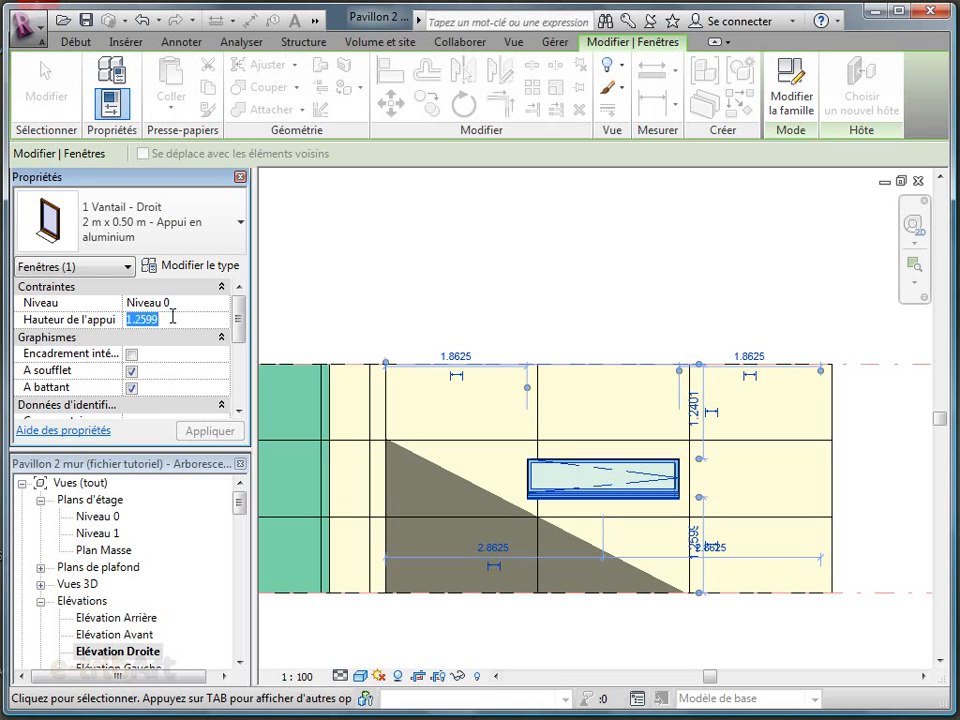
text(2)
click(203, 433)
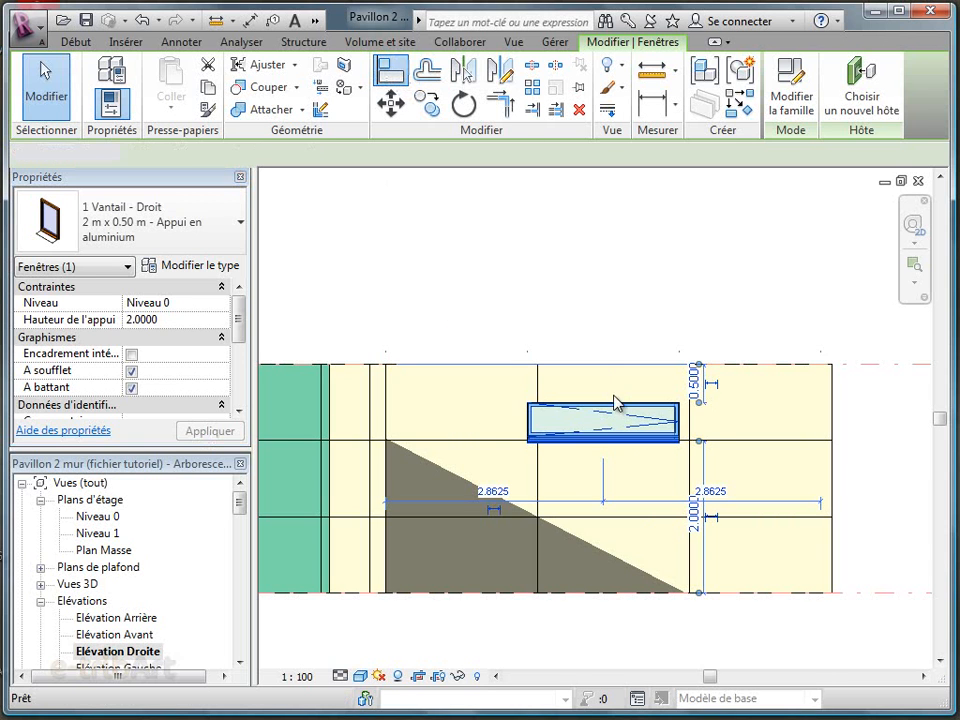
click(538, 384)
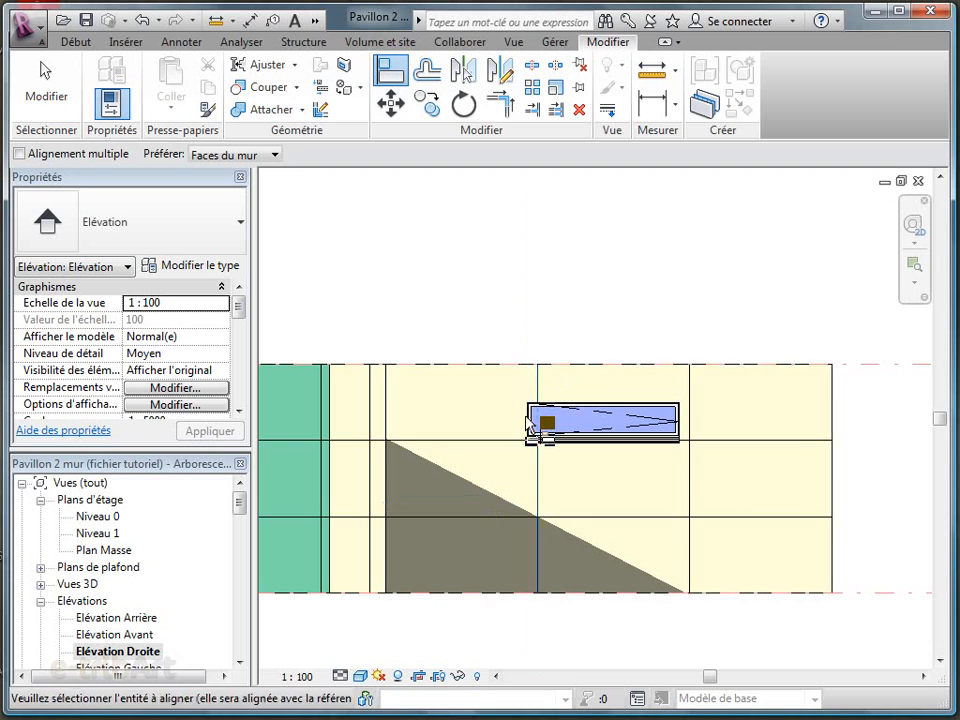
click(531, 418)
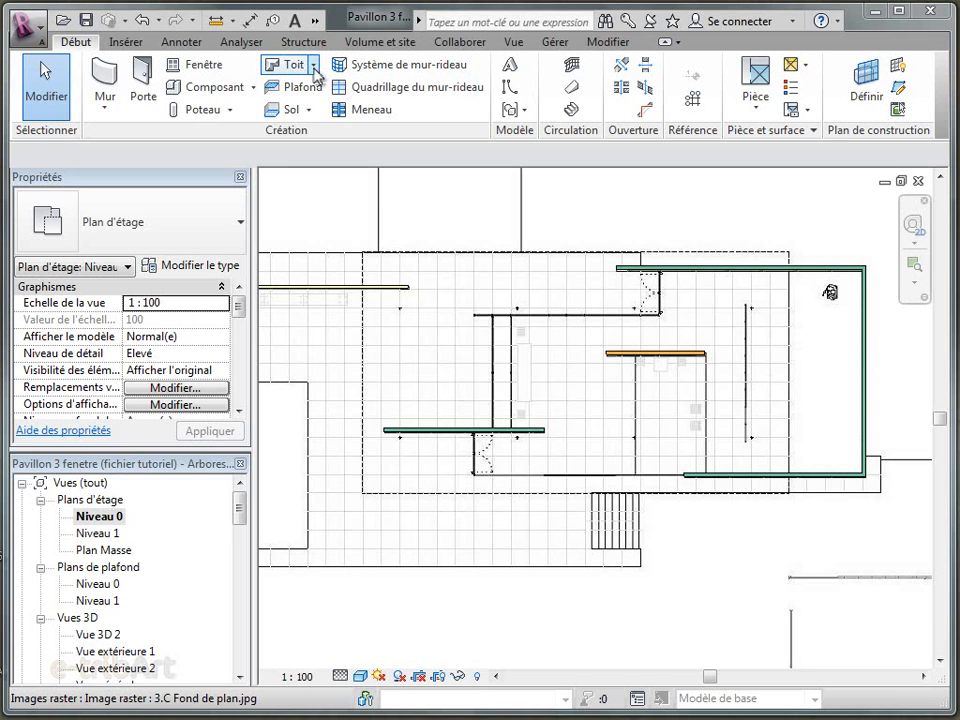
Create a 300 mm footprint roof on Niveau 1 from a flat rectangle 14.50 m deep tracing the dashed outline over the main pavilion
click(314, 66)
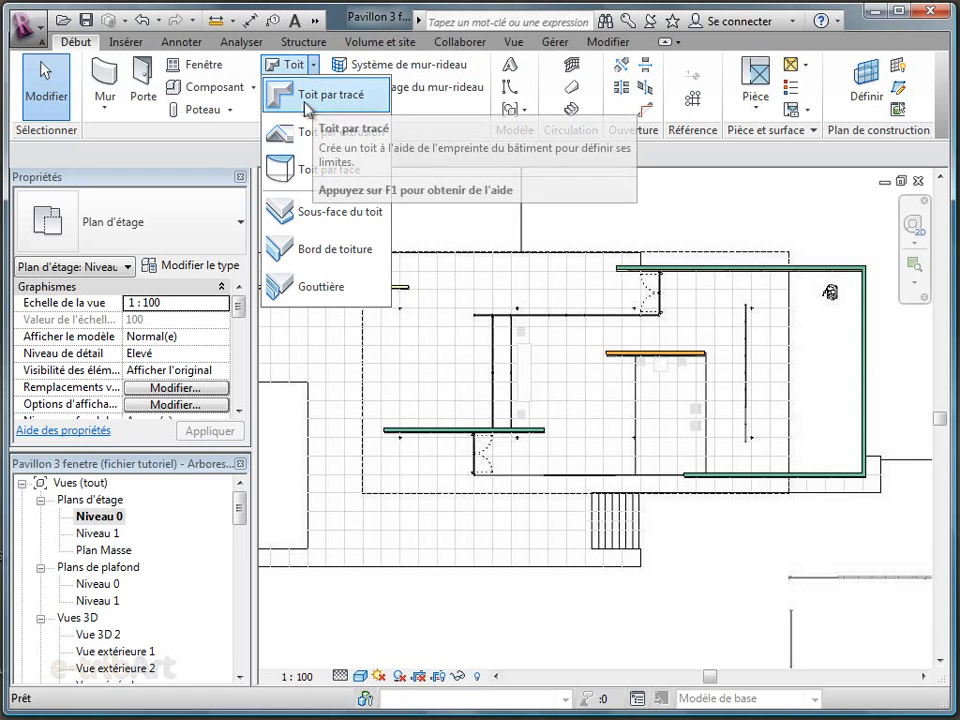
click(305, 104)
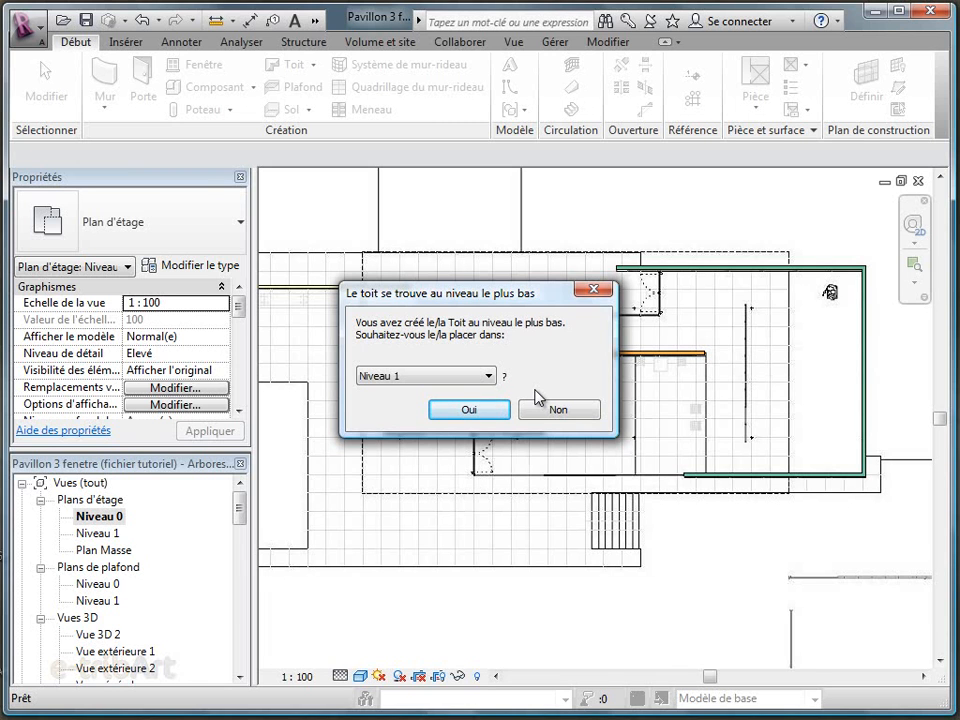
click(470, 411)
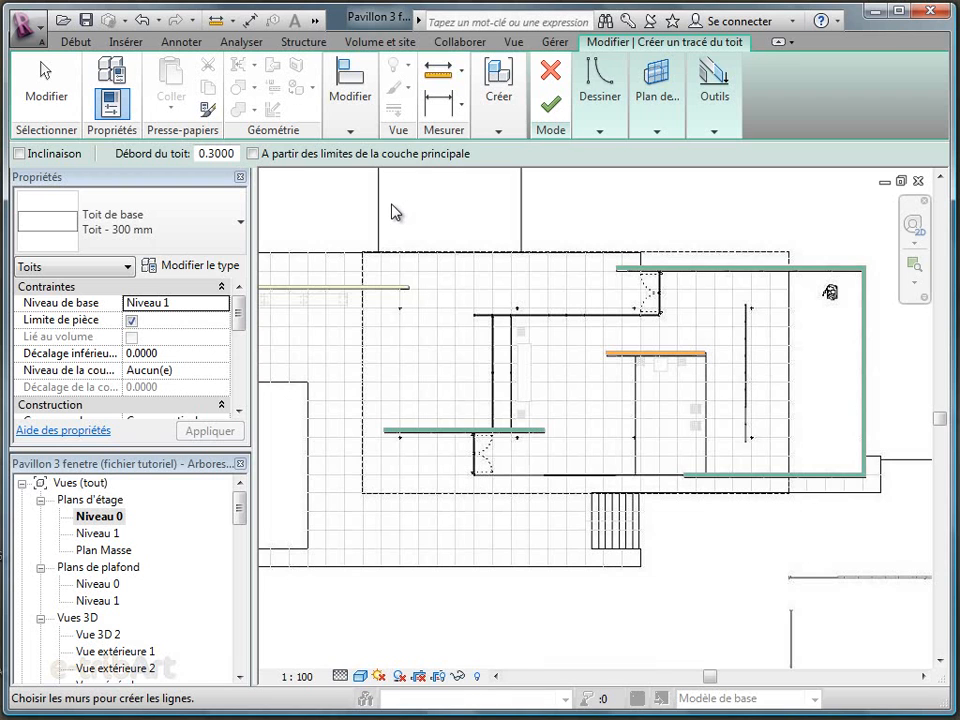
click(602, 128)
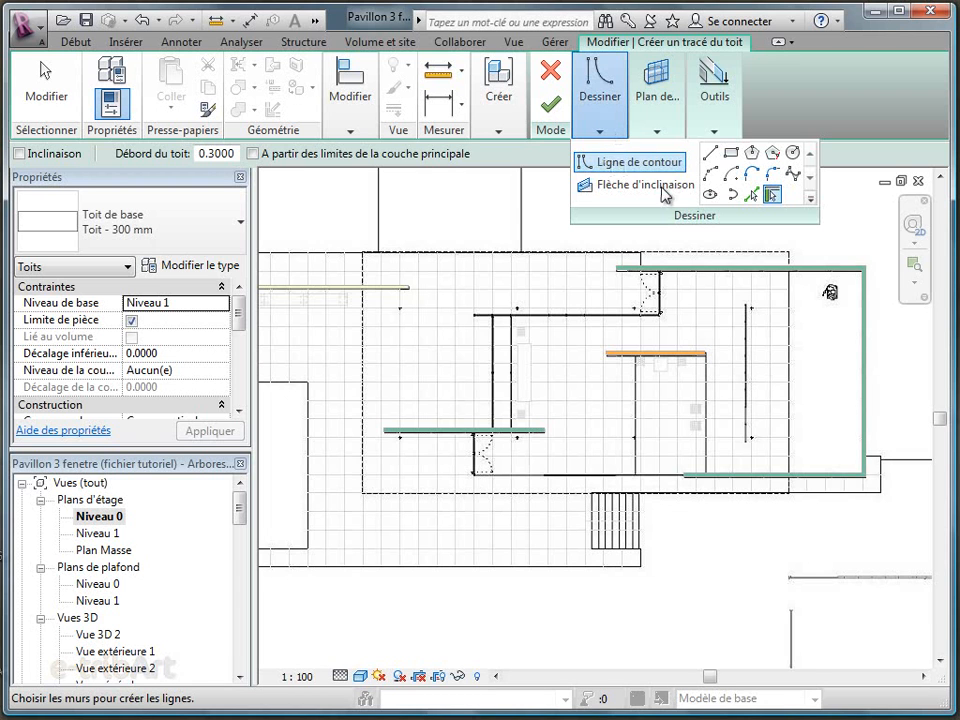
click(732, 153)
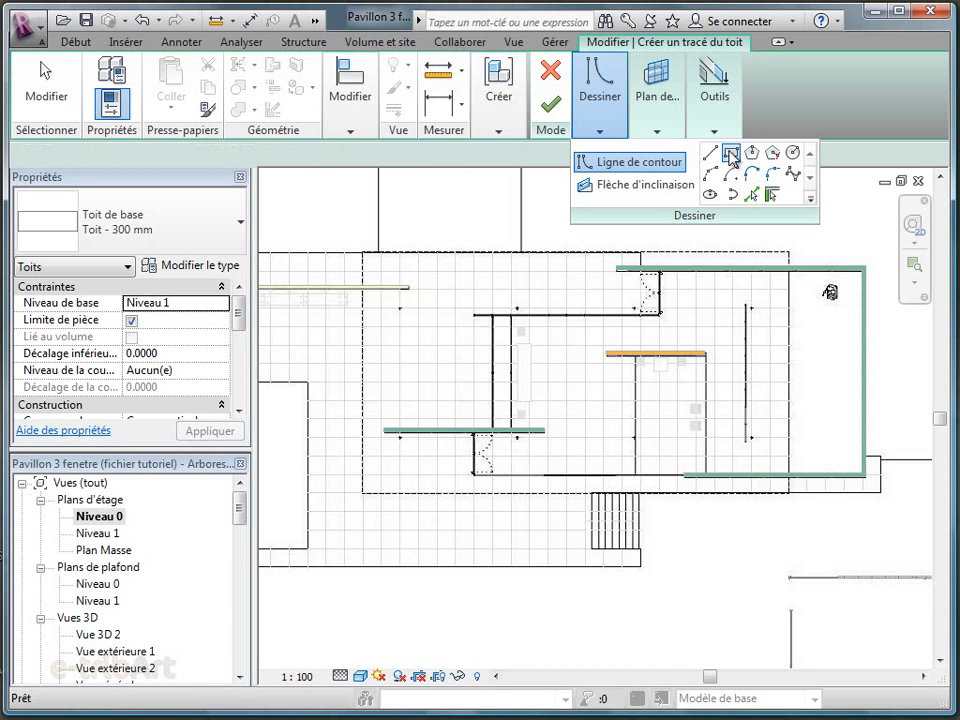
click(362, 258)
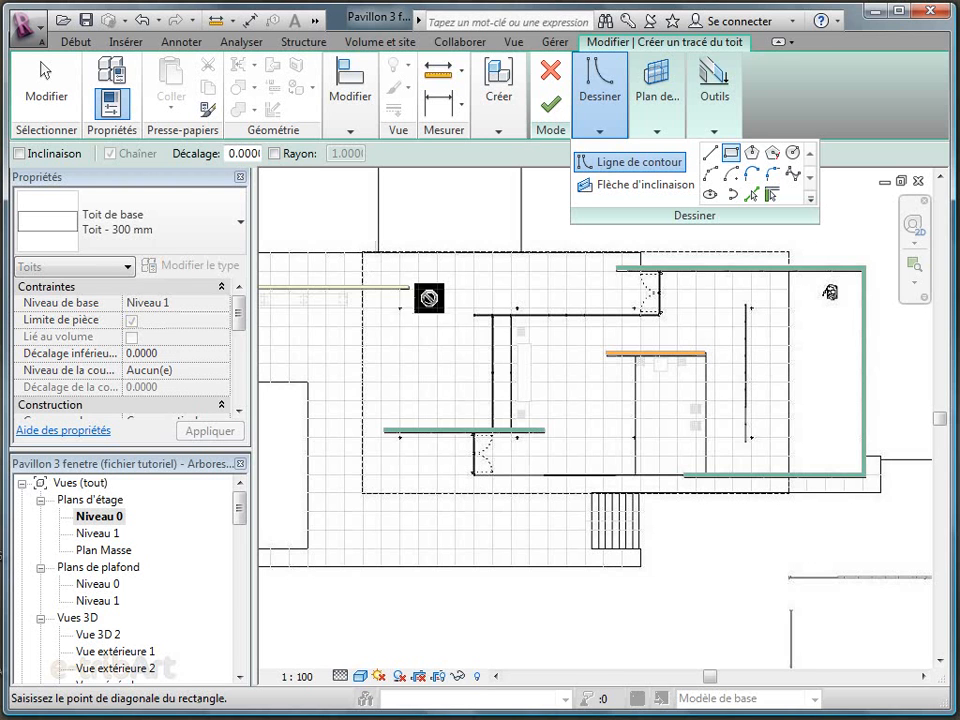
click(799, 497)
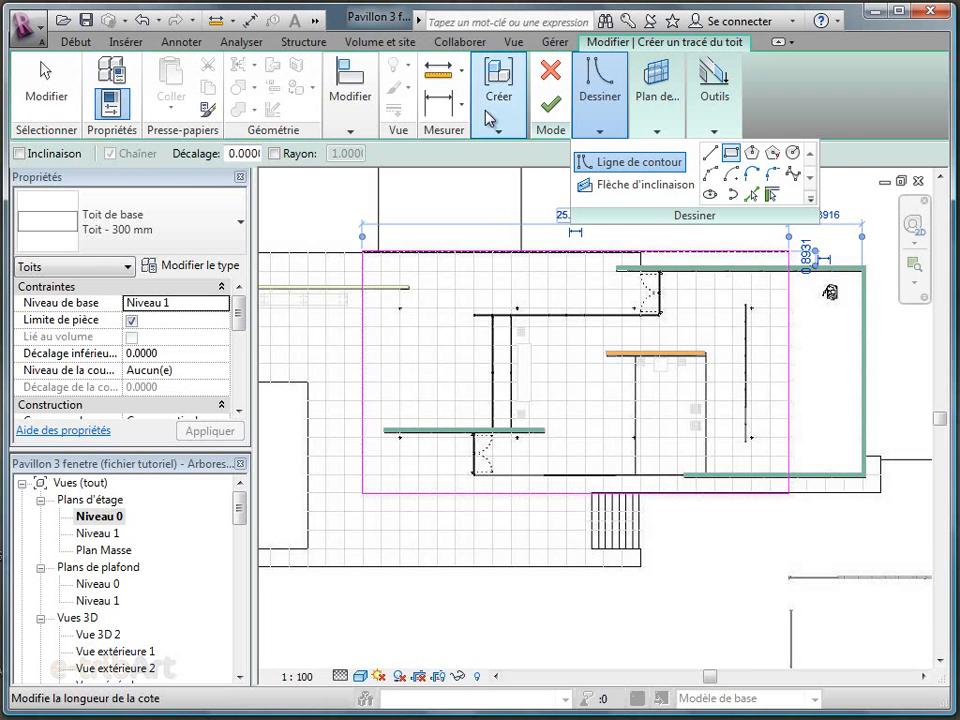
click(551, 104)
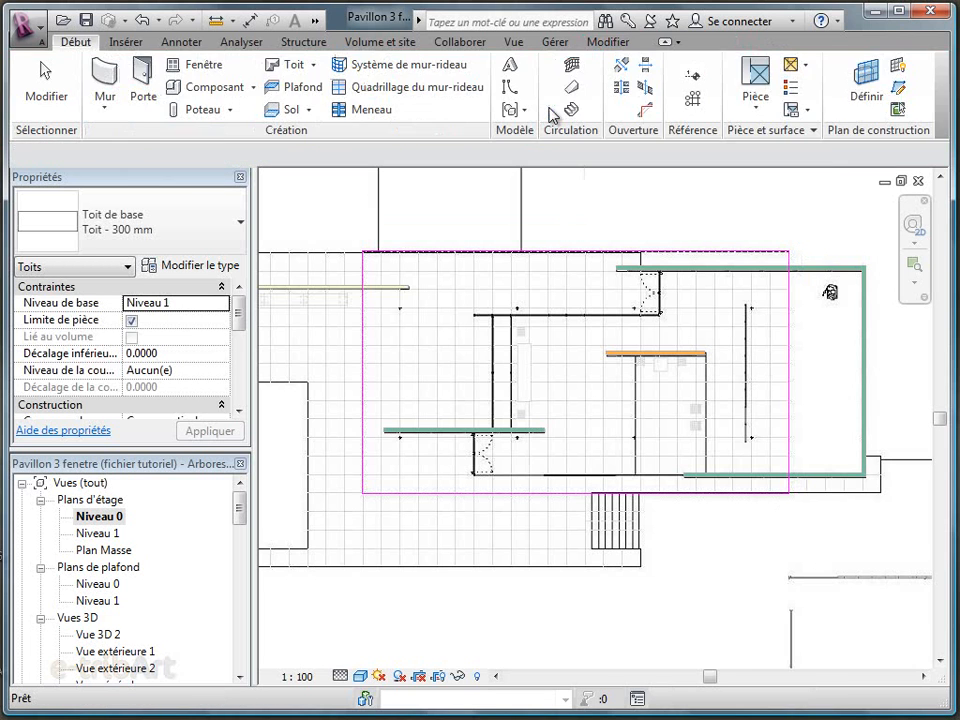
In the 3D view, start a Bord de toiture and select an M_Bordure de toiture-Profil rive profile for its type
click(316, 22)
click(325, 38)
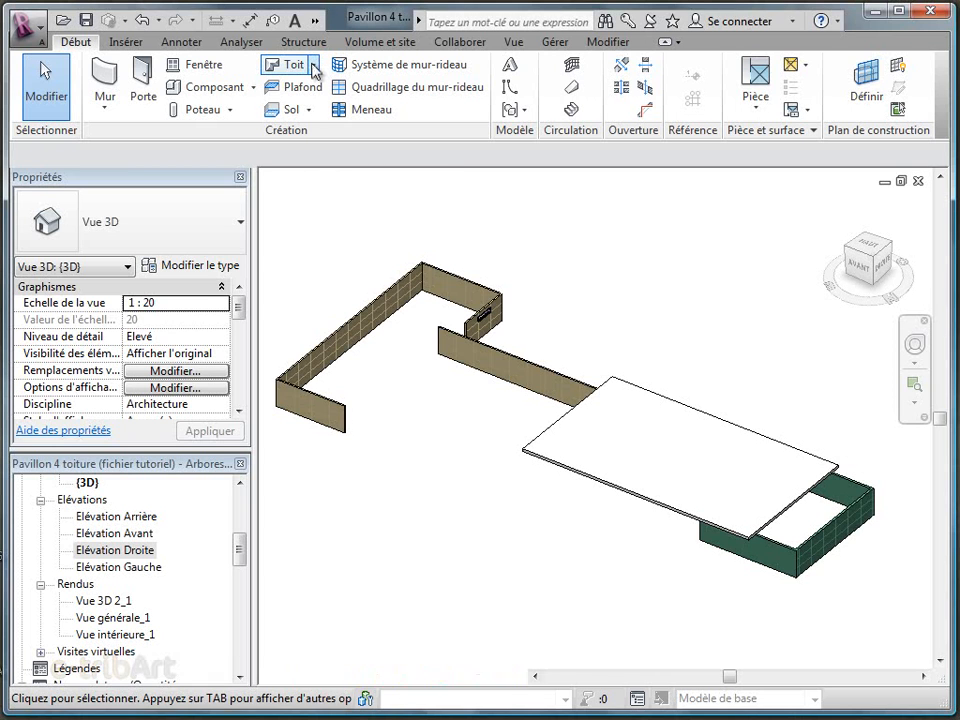
click(315, 66)
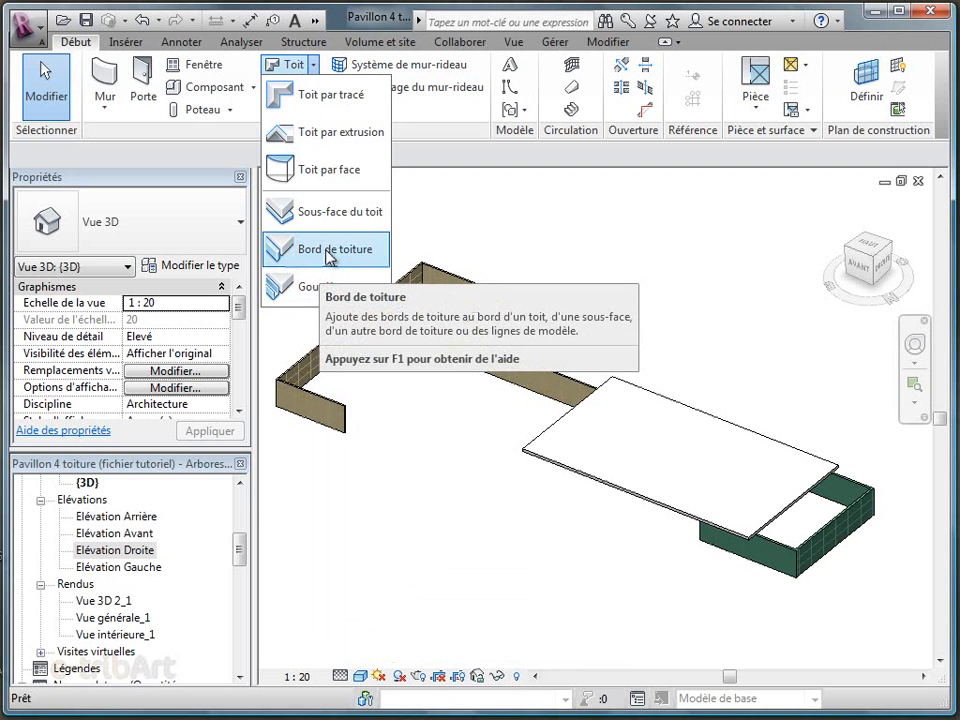
click(323, 254)
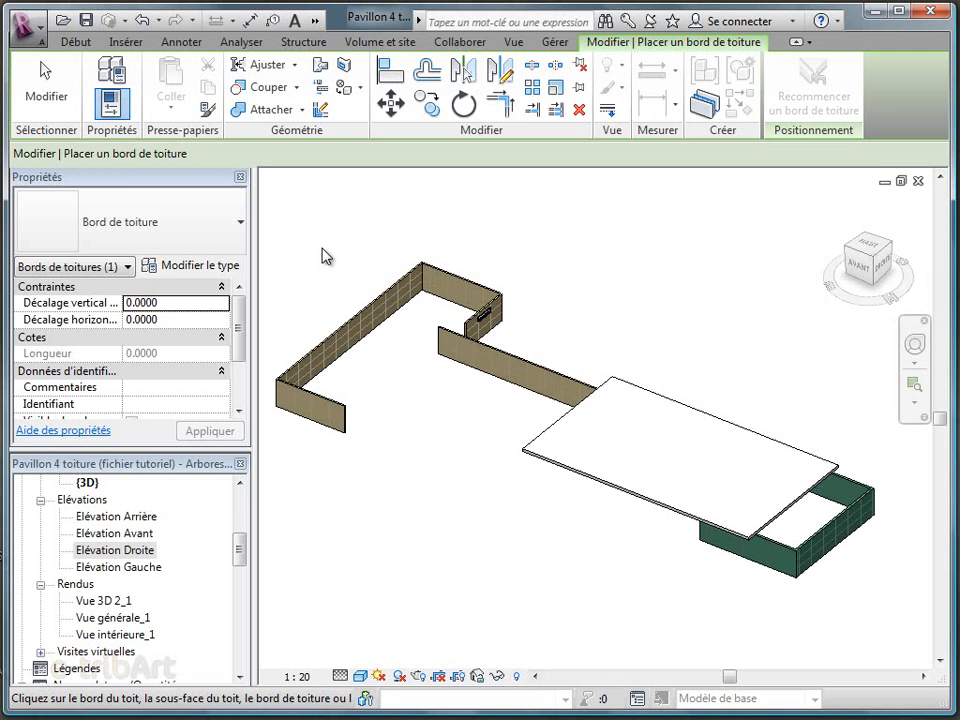
click(193, 269)
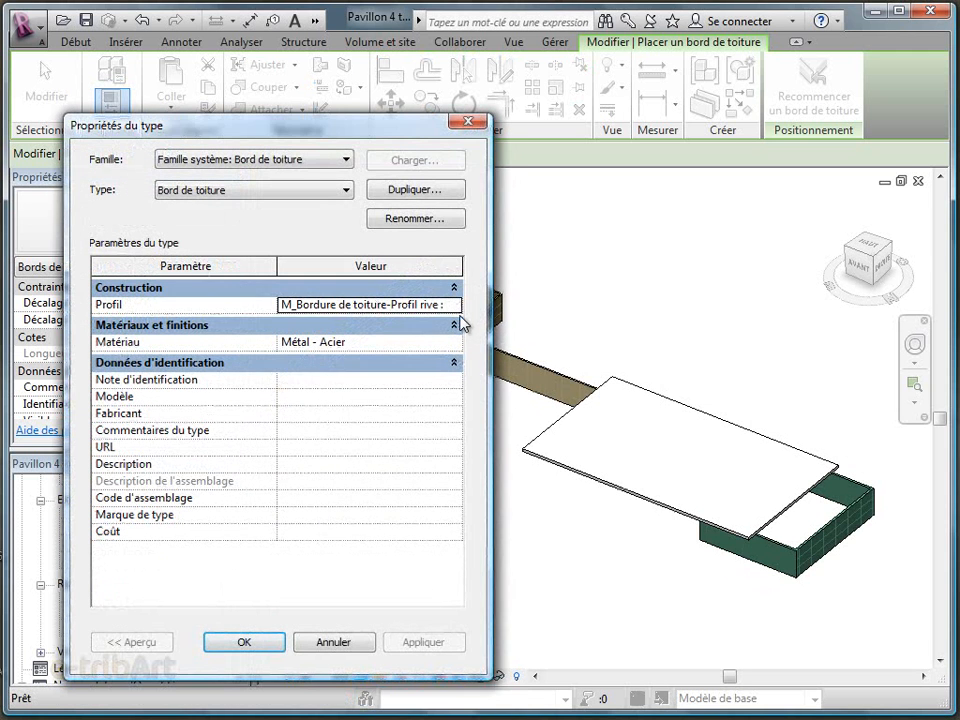
click(455, 306)
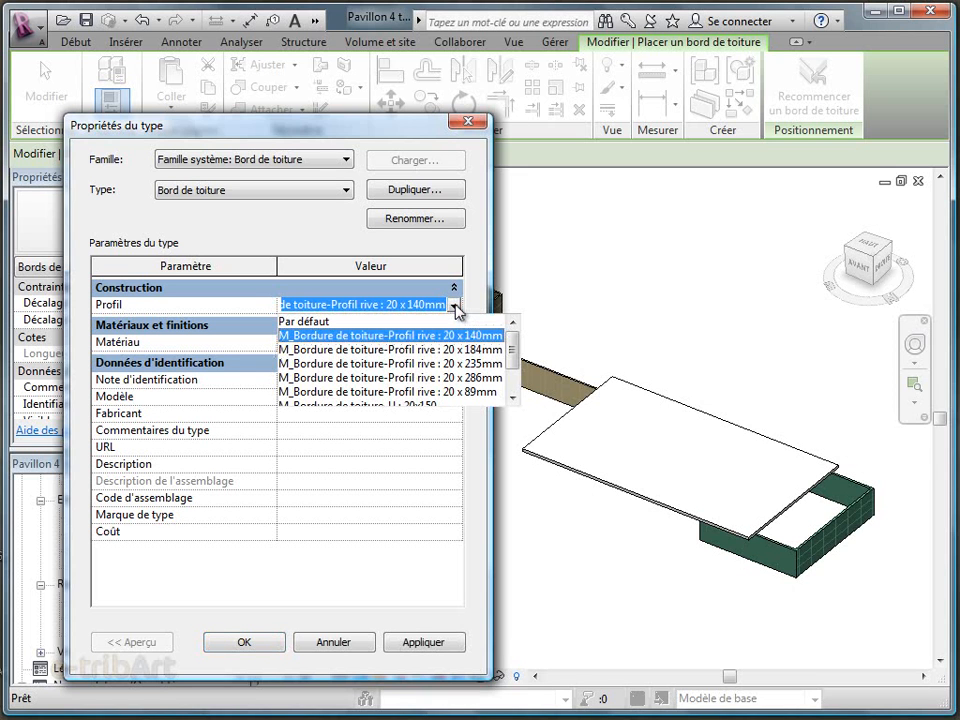
click(424, 358)
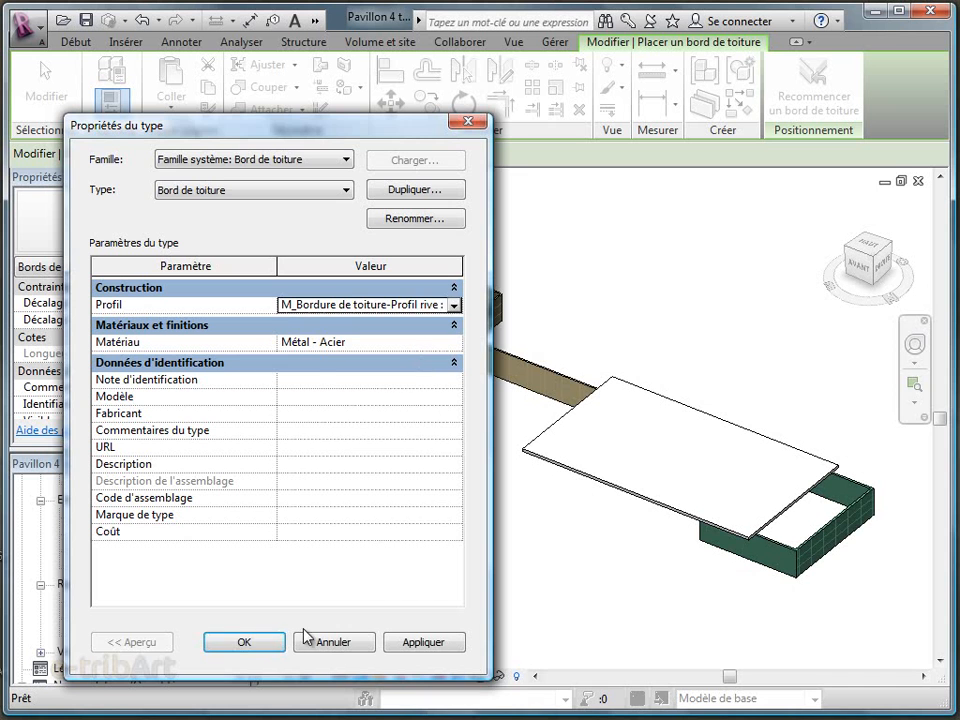
click(249, 642)
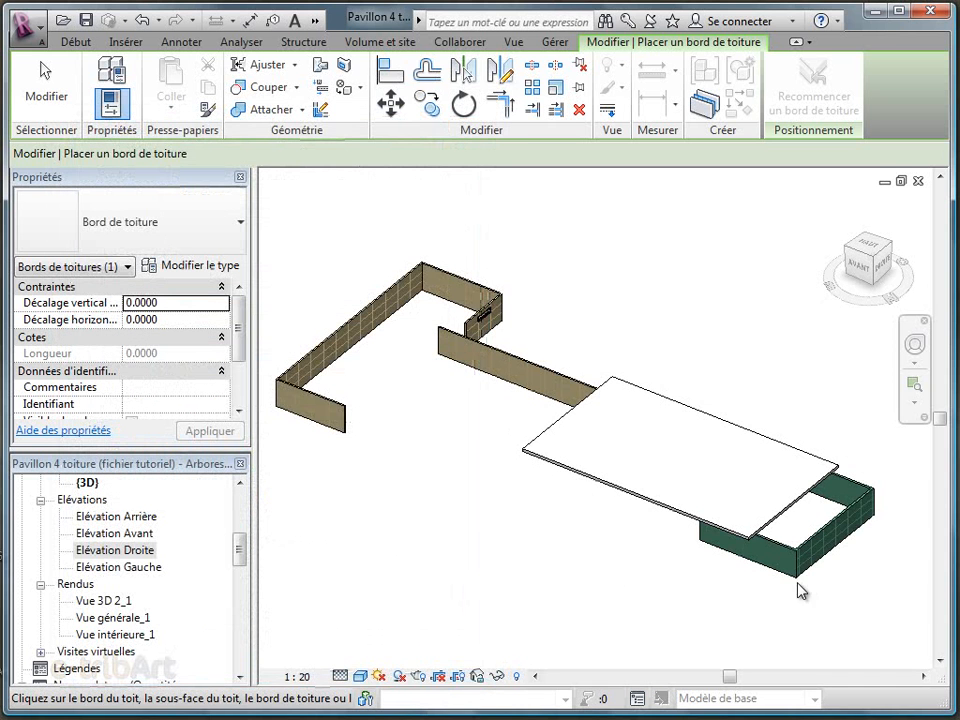
Add the fascia along the top edges on all four sides of the main roof
scroll(740, 555, up, 6)
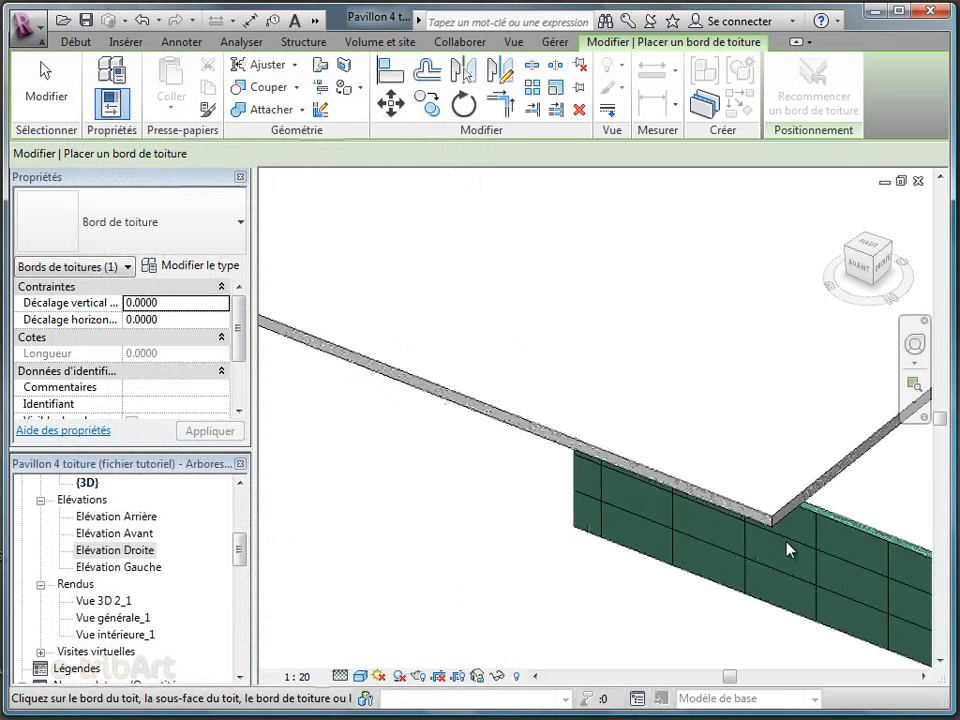
click(747, 498)
click(779, 488)
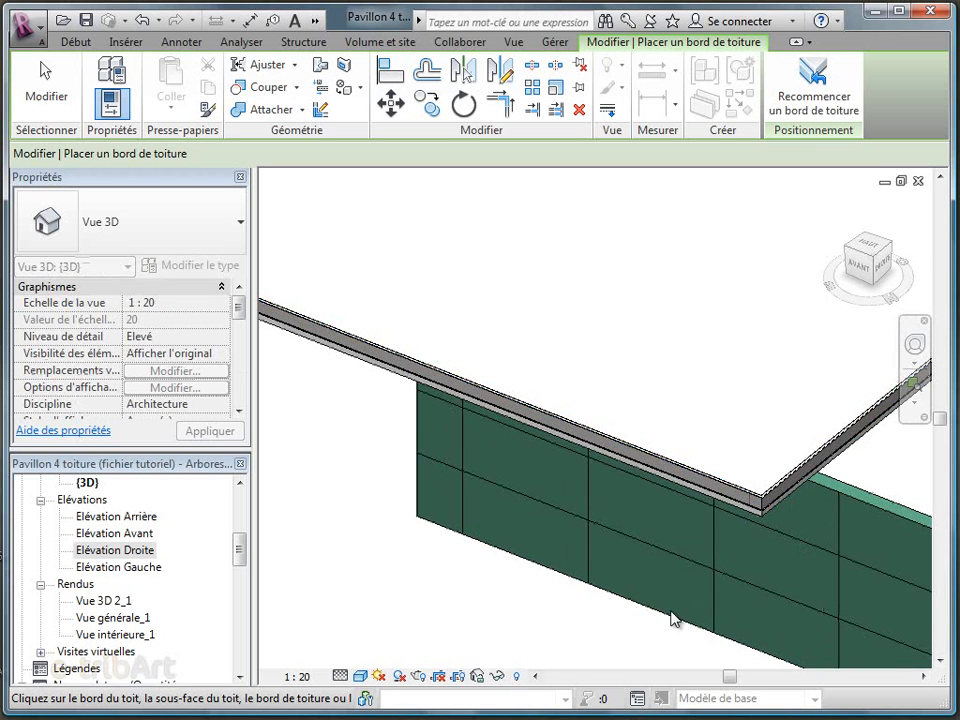
scroll(632, 584, down, 4)
scroll(852, 407, up, 6)
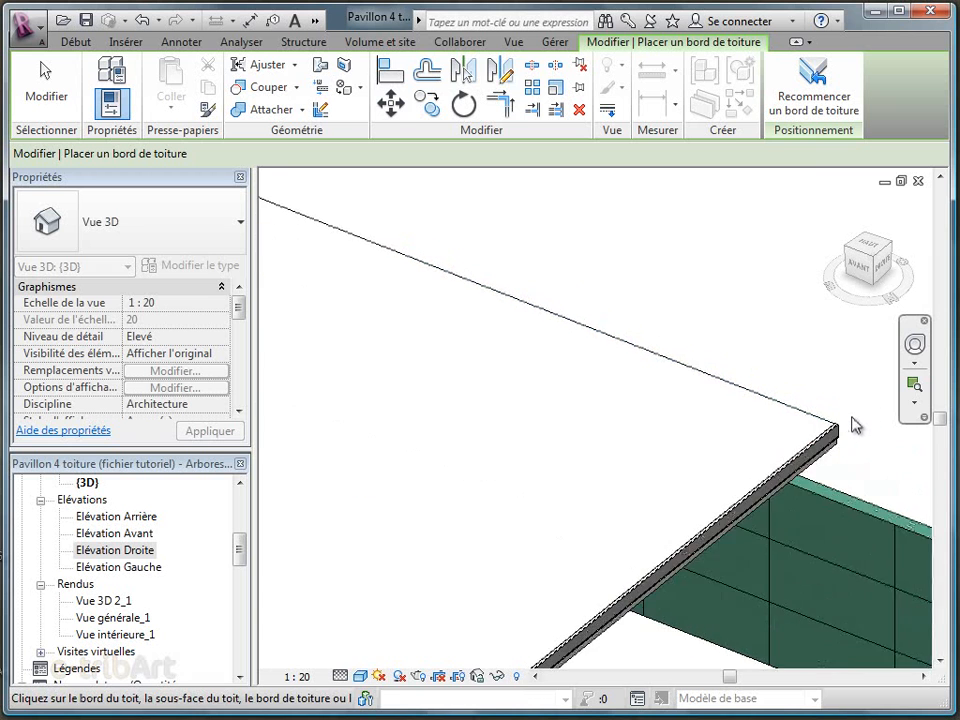
scroll(917, 506, down, 3)
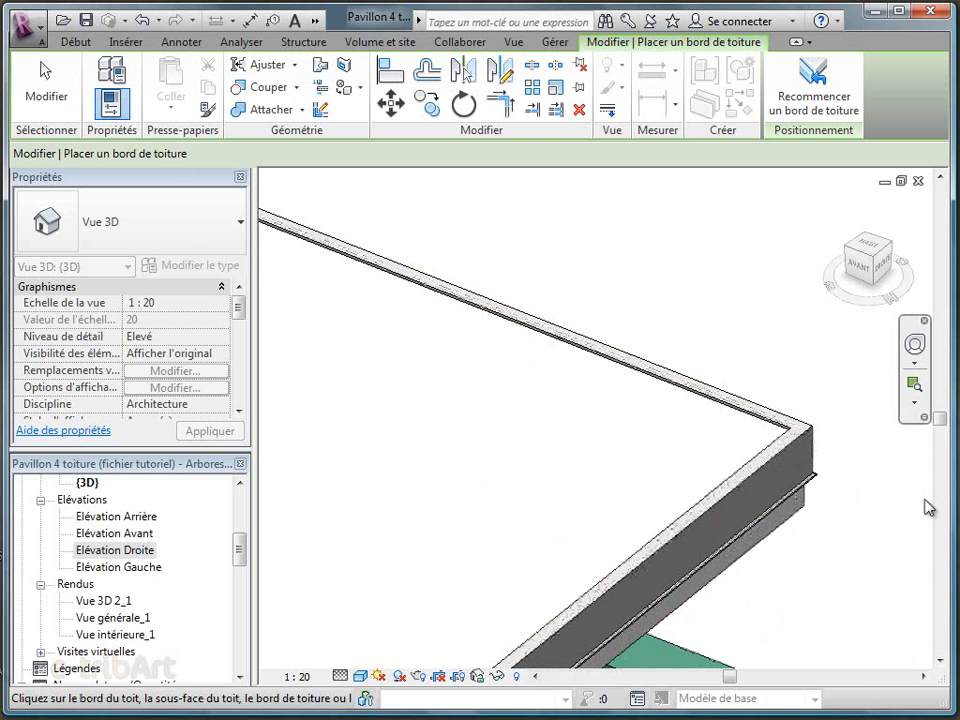
scroll(926, 507, up, 4)
scroll(926, 506, down, 3)
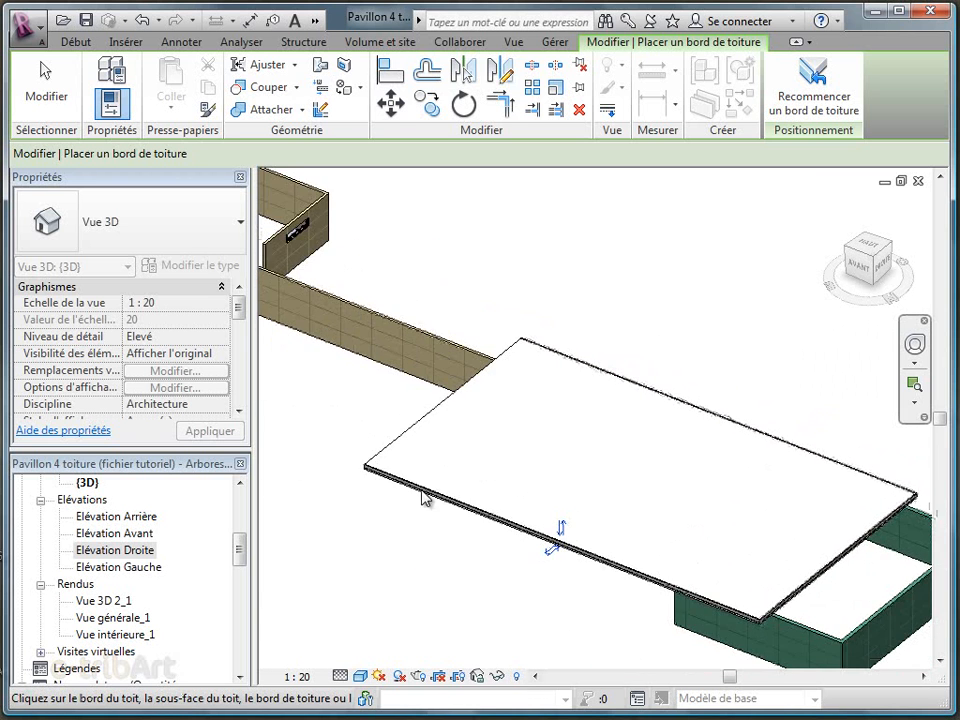
scroll(385, 445, up, 6)
click(374, 475)
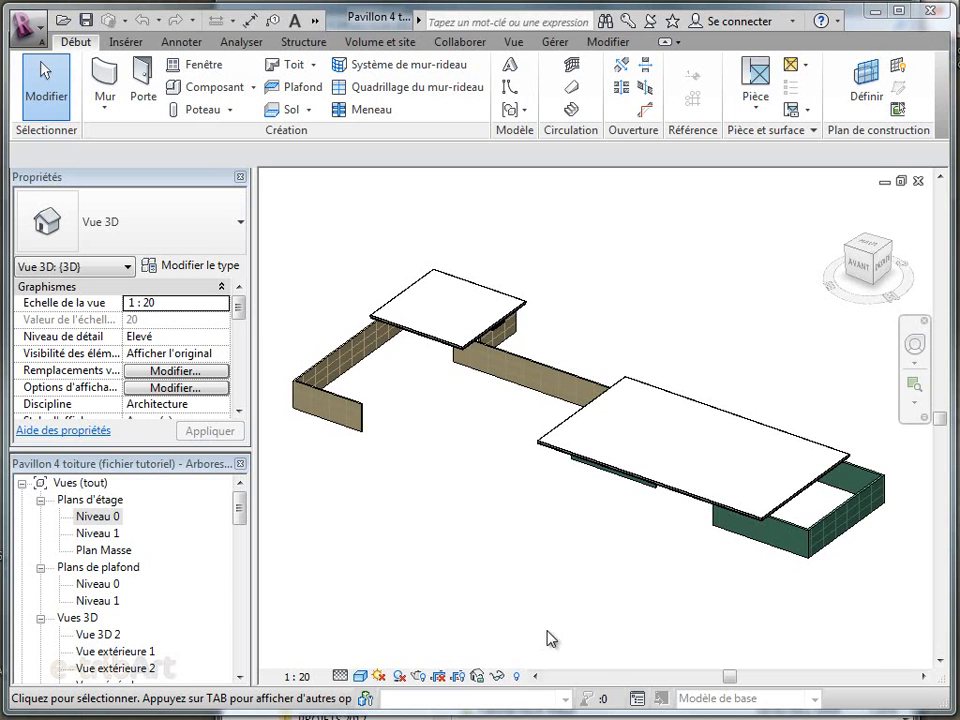
In the Niveau 0 plan, start a Dalle Béton - 250 mm floor with its offset from the level set to 0
double_click(114, 518)
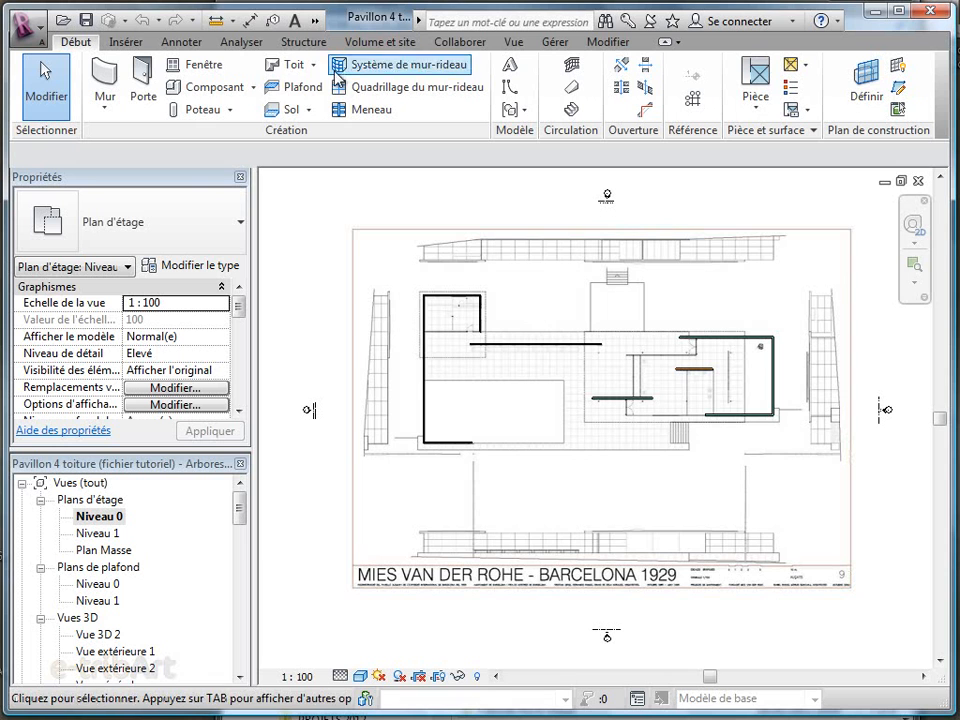
click(309, 110)
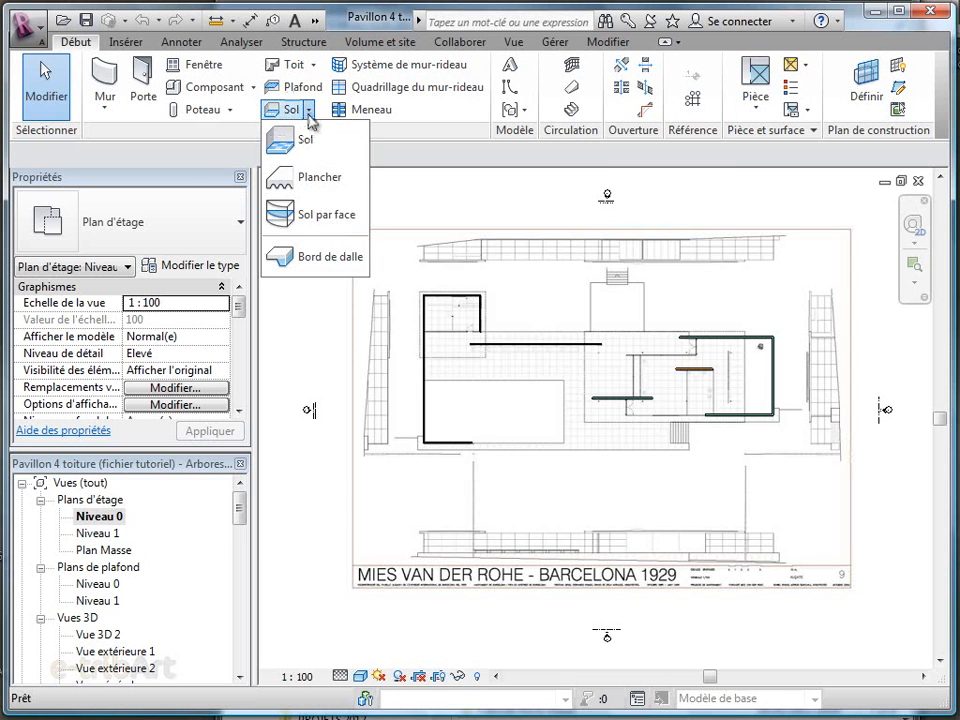
click(280, 134)
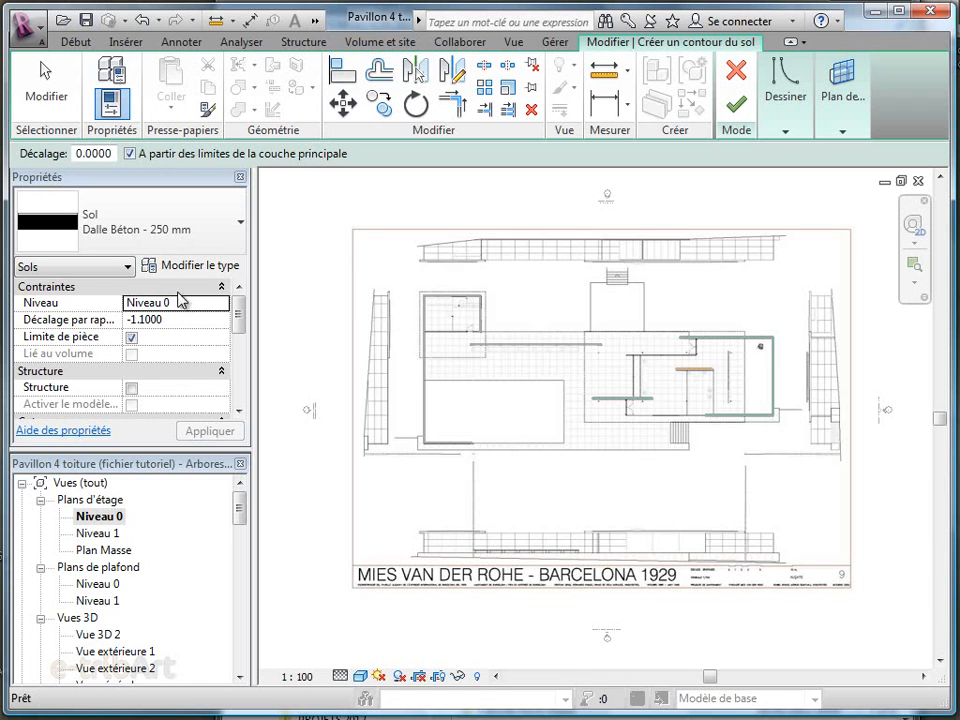
click(194, 319)
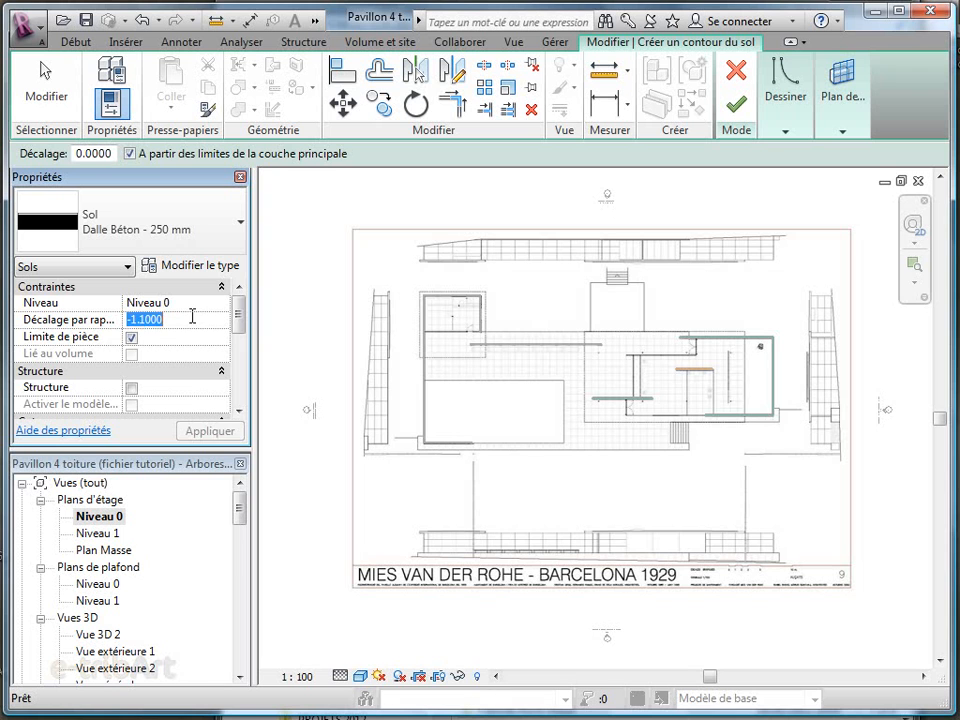
text(0)
click(218, 432)
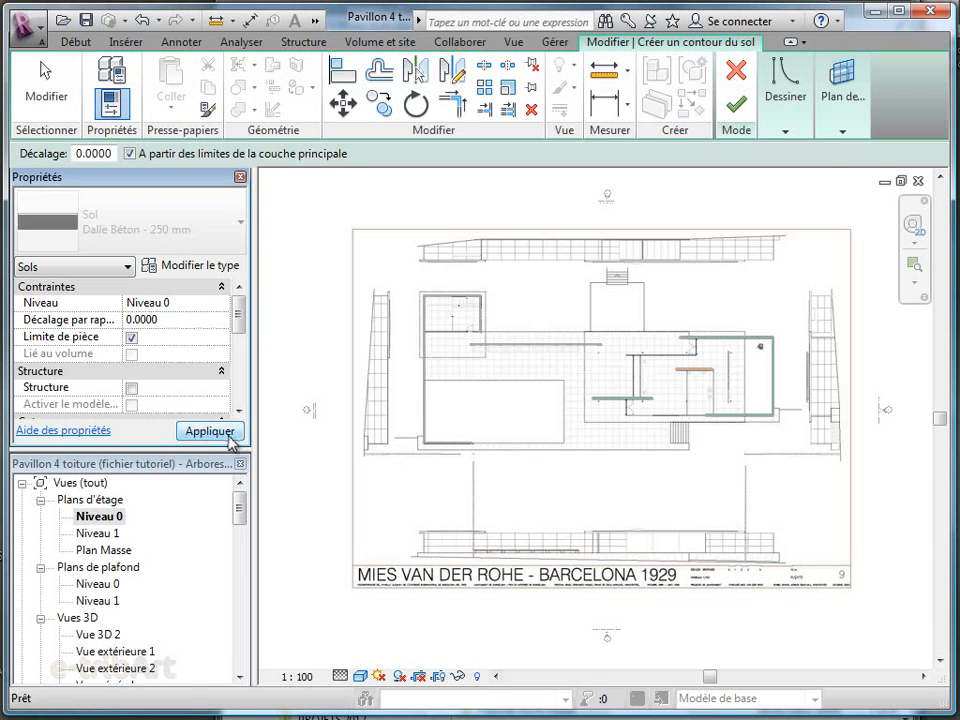
Sketch floor boundary lines along the small building's inner wall faces, about 5.50 m up, 8.81 m across and 13.30 m down to the large basin
click(785, 105)
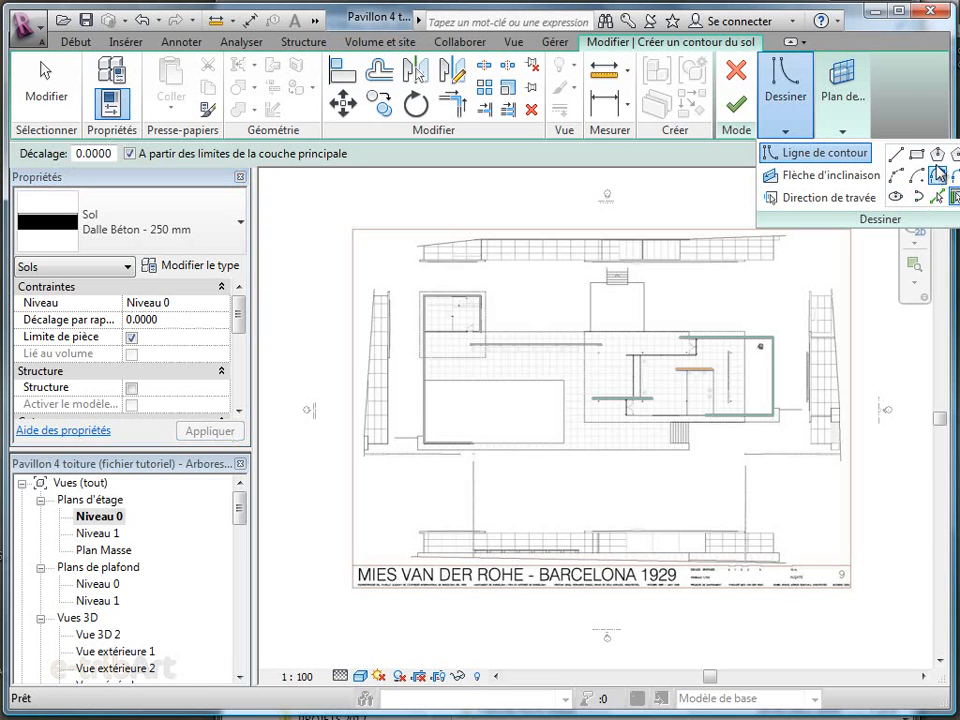
click(897, 155)
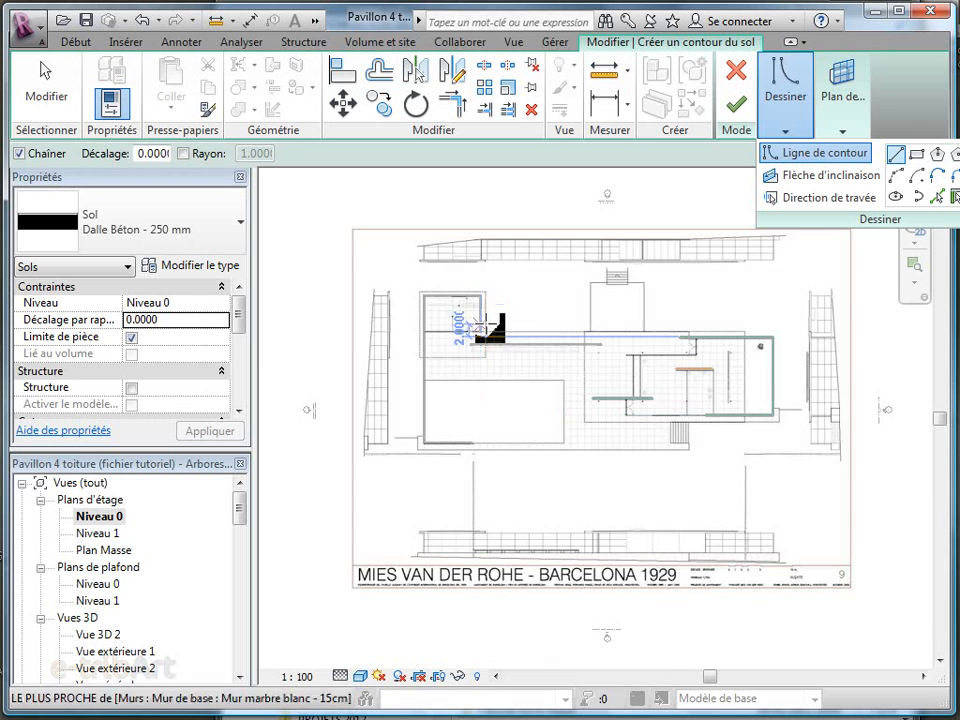
scroll(478, 322, up, 5)
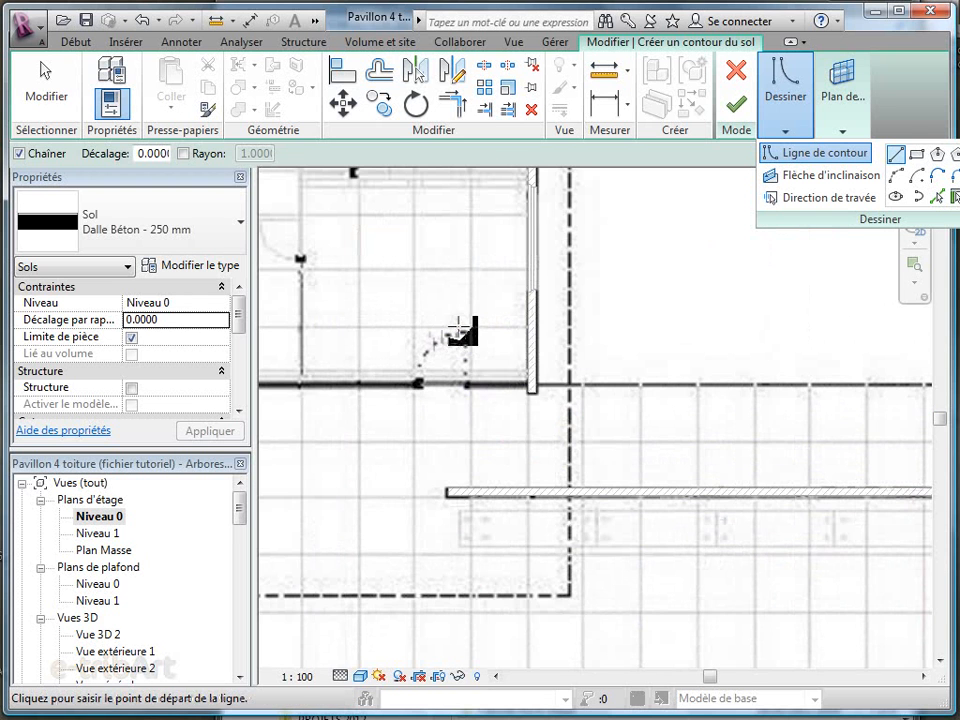
click(533, 385)
scroll(613, 435, down, 1)
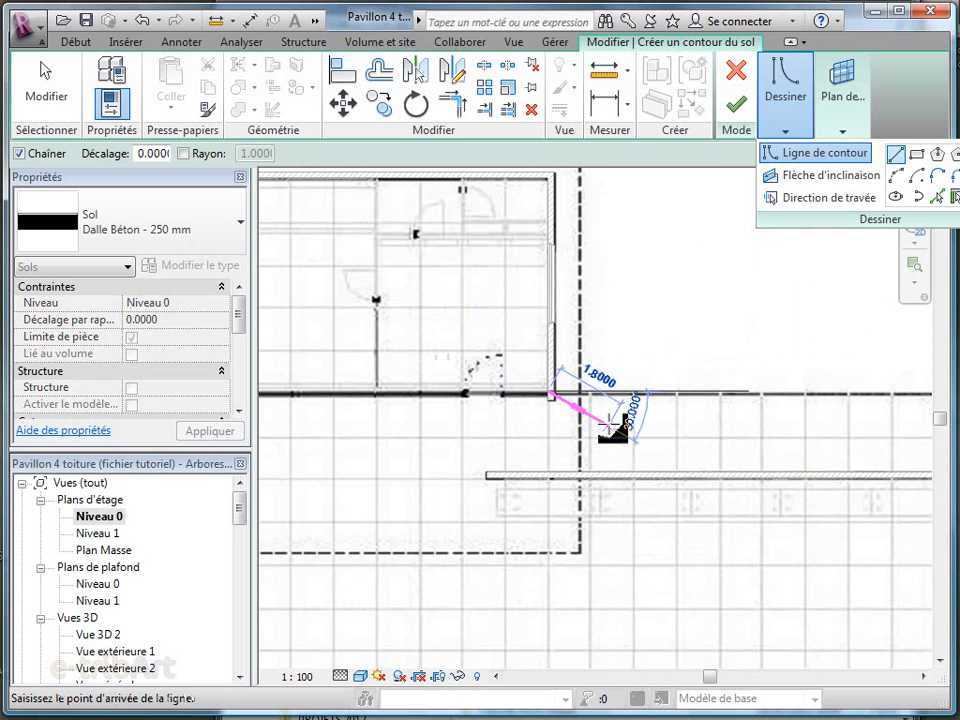
scroll(567, 258, down, 1)
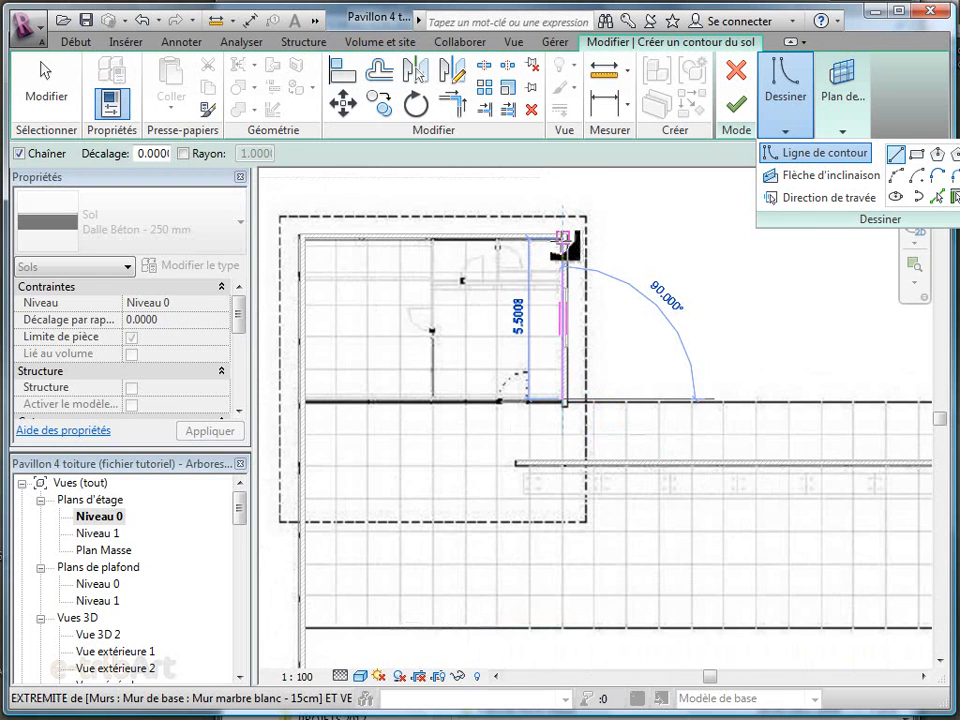
click(563, 238)
click(305, 238)
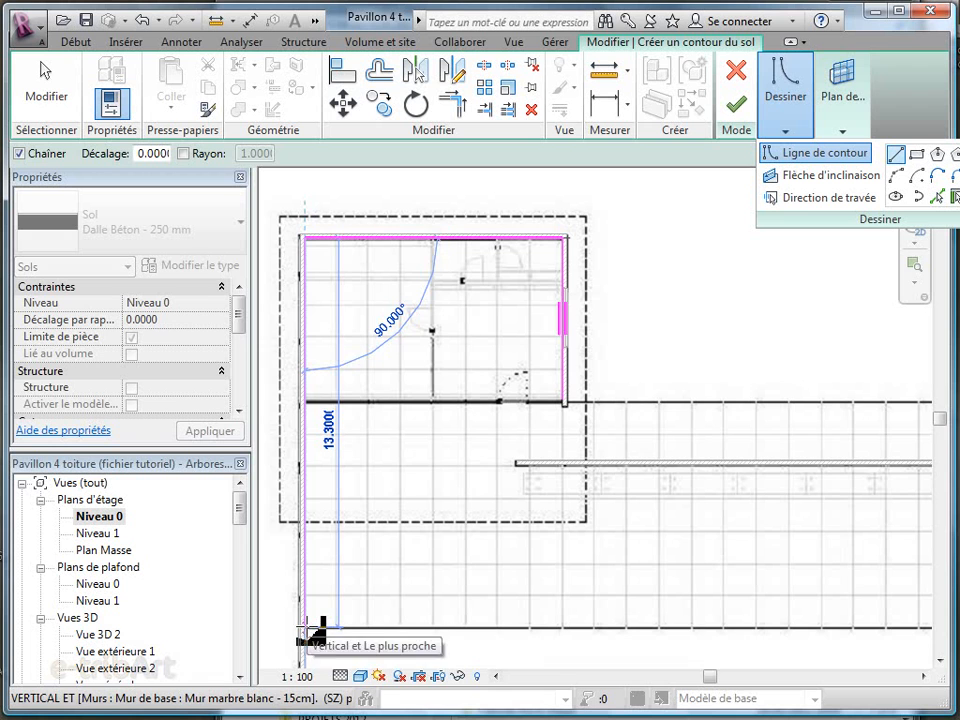
click(307, 628)
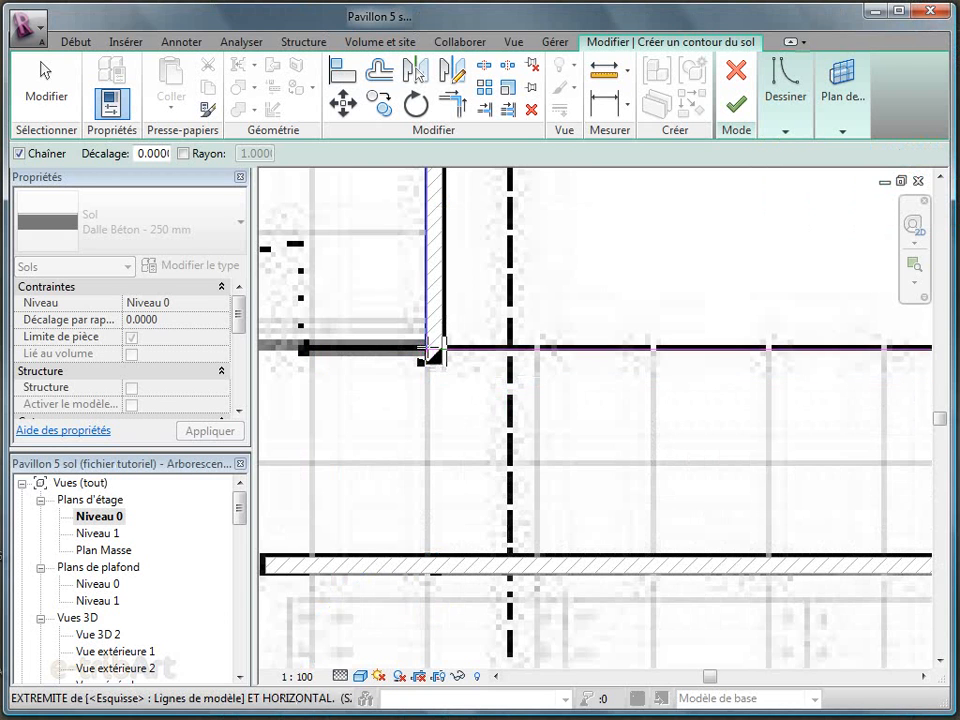
Close the floor boundary along the plan's outer outline and around the large basin, finish the slab and show it in the default 3D view
click(429, 345)
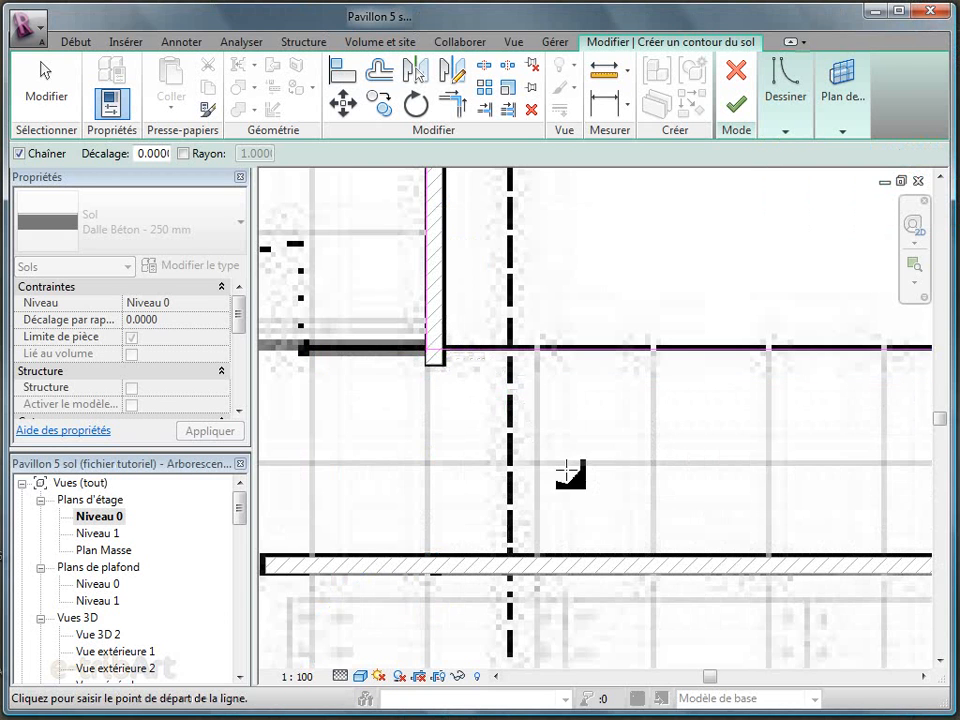
scroll(592, 492, down, 5)
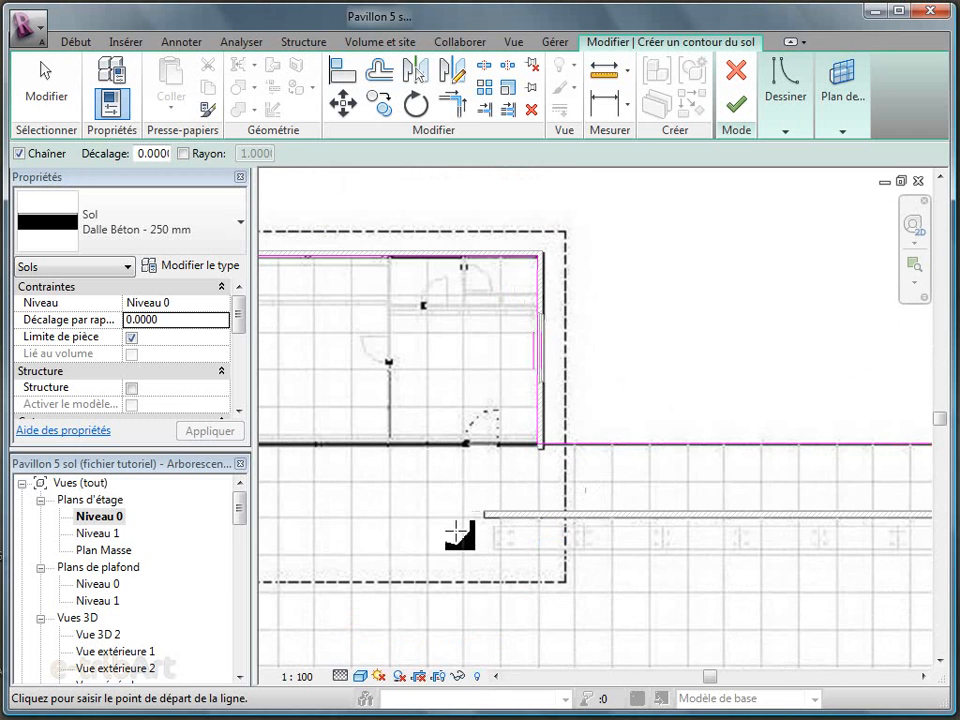
middle_drag(540, 570, 544, 447)
scroll(536, 439, down, 3)
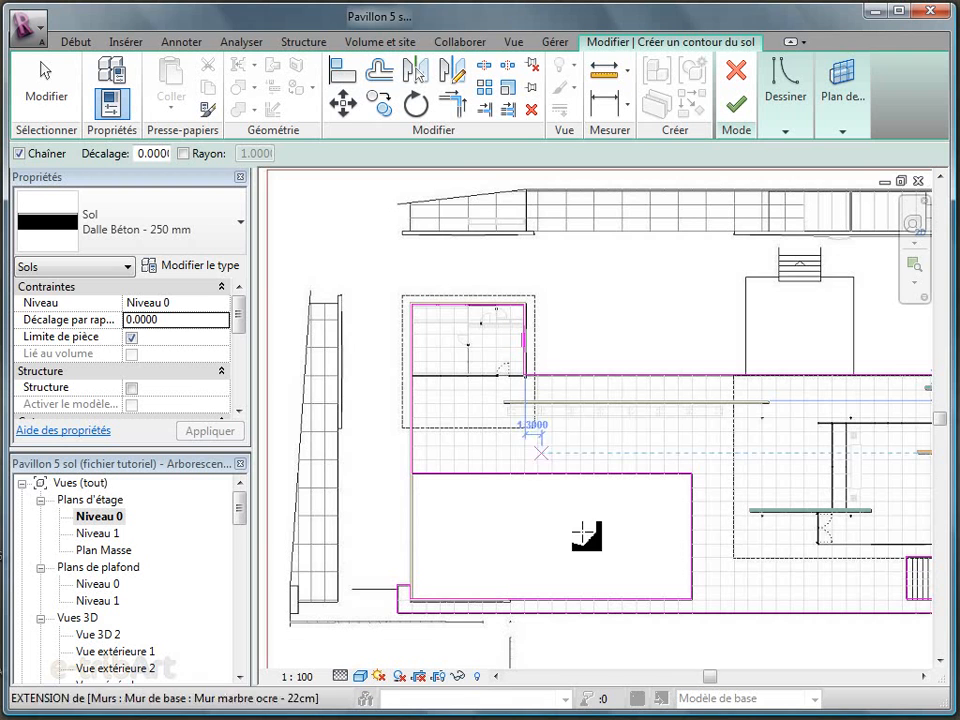
middle_drag(540, 492, 521, 491)
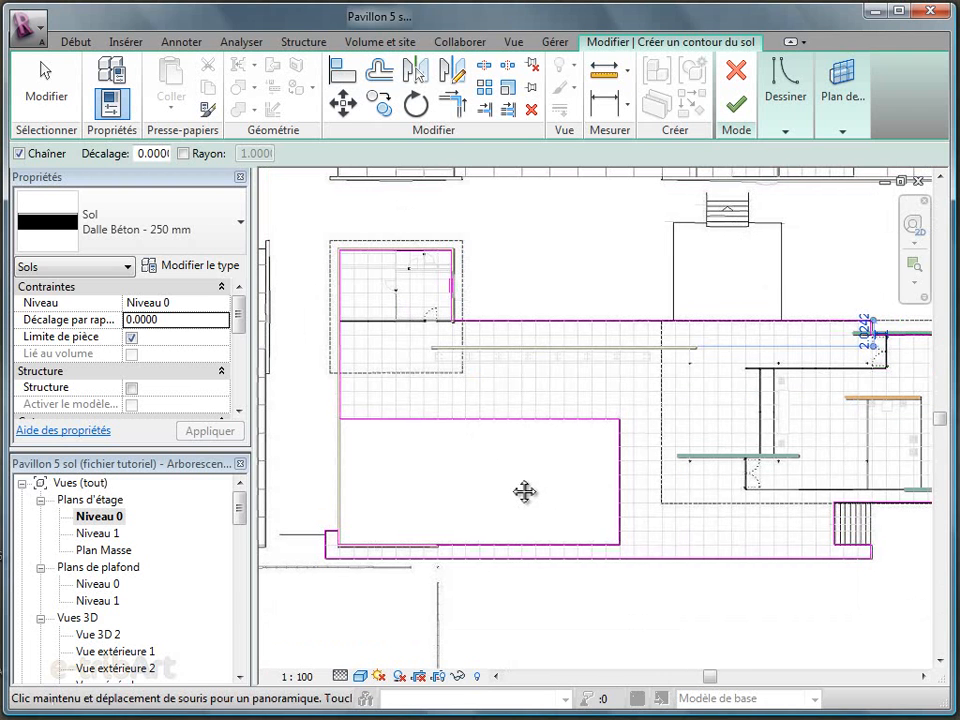
click(737, 106)
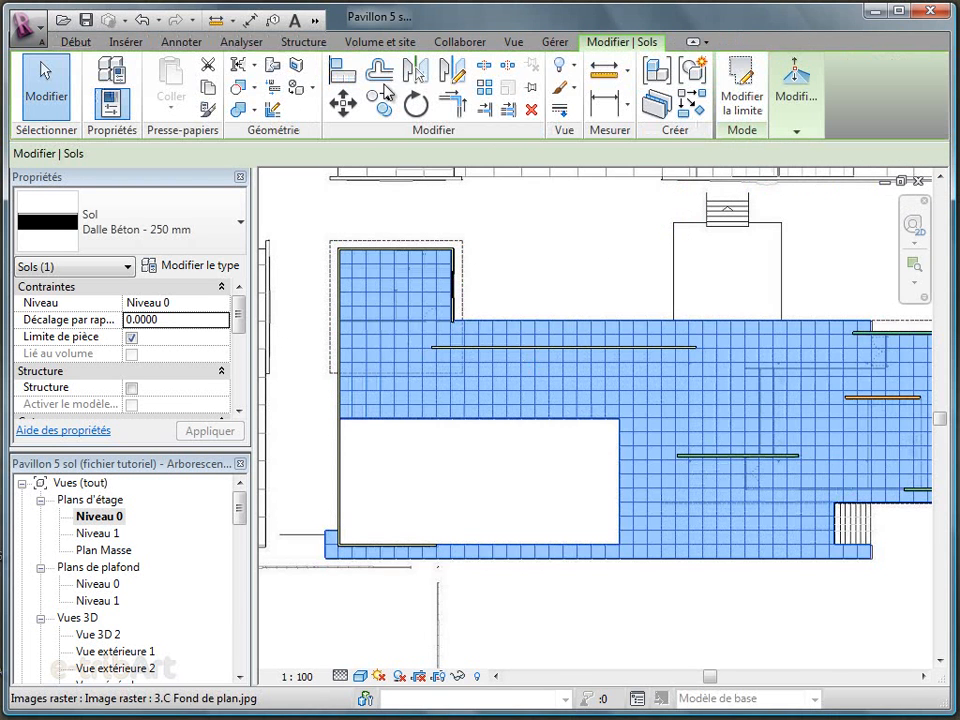
click(315, 21)
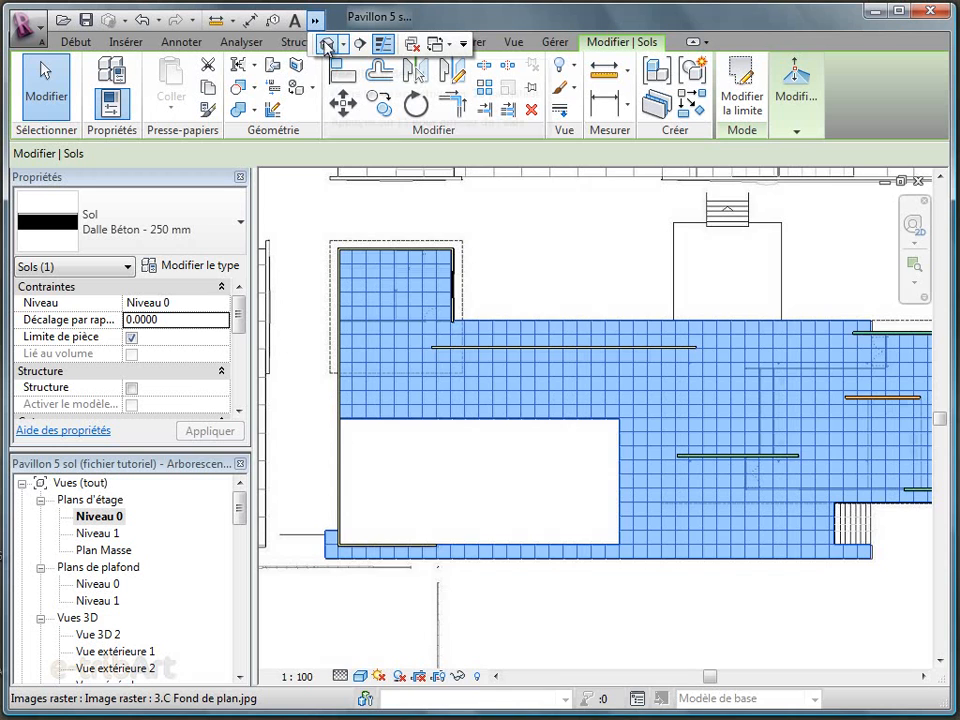
click(326, 45)
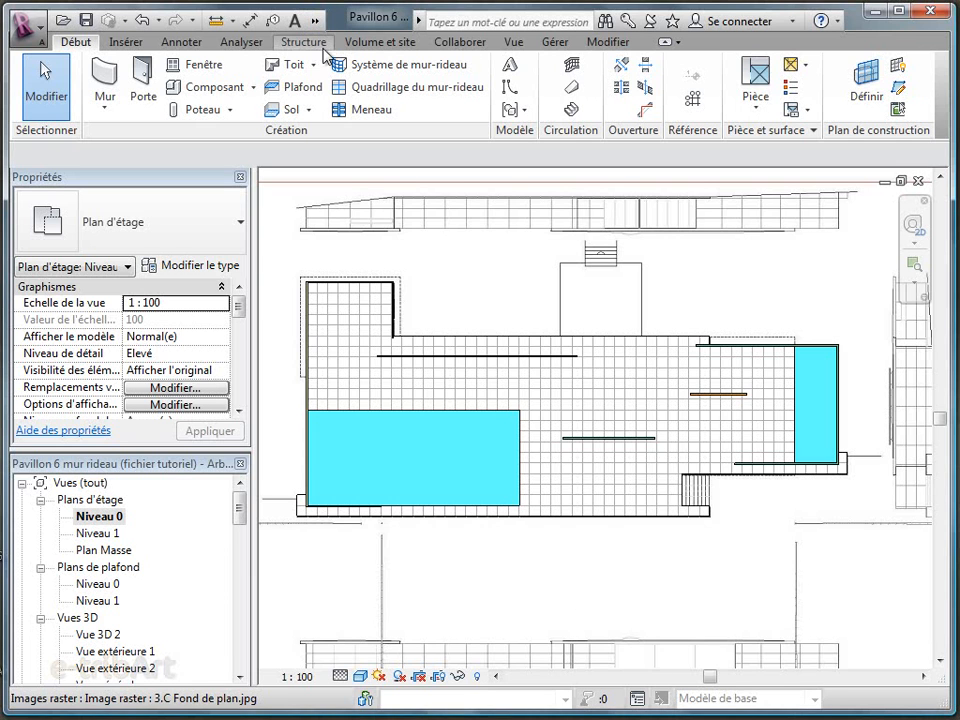
In the default 3D view, enable Surfaces fantômes in the graphic display options
click(316, 24)
click(327, 44)
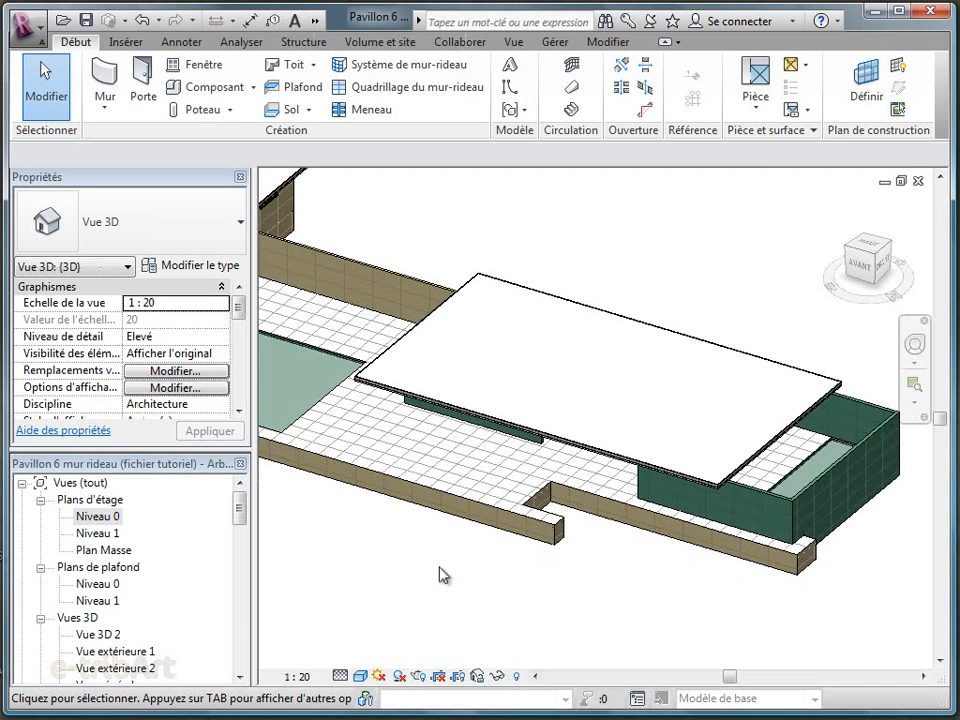
scroll(441, 573, down, 3)
middle_drag(439, 572, 593, 578)
scroll(545, 543, up, 1)
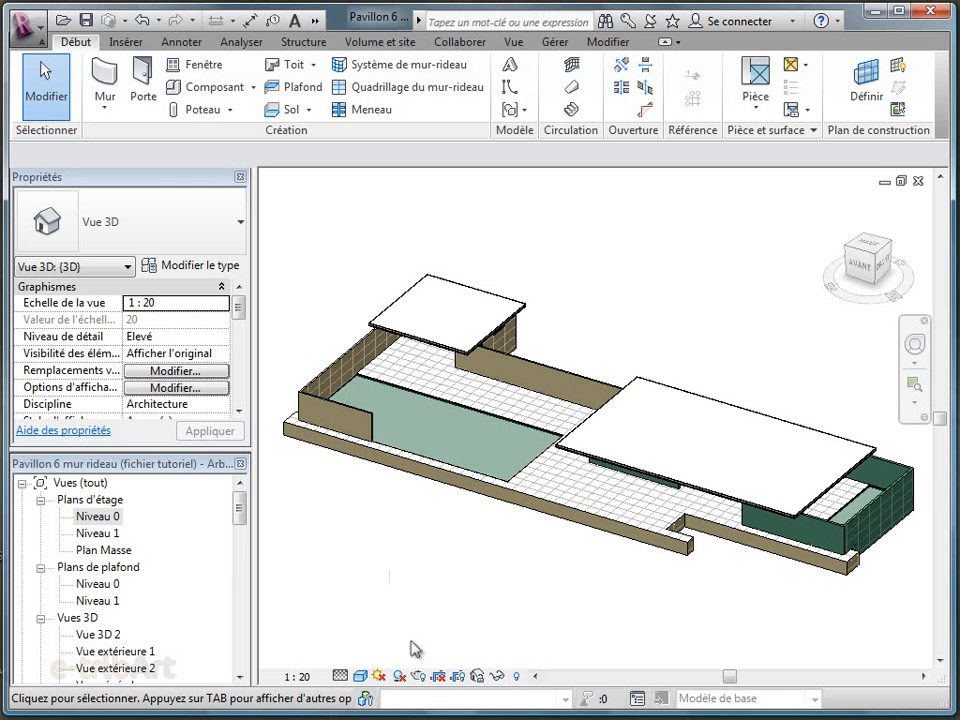
click(359, 677)
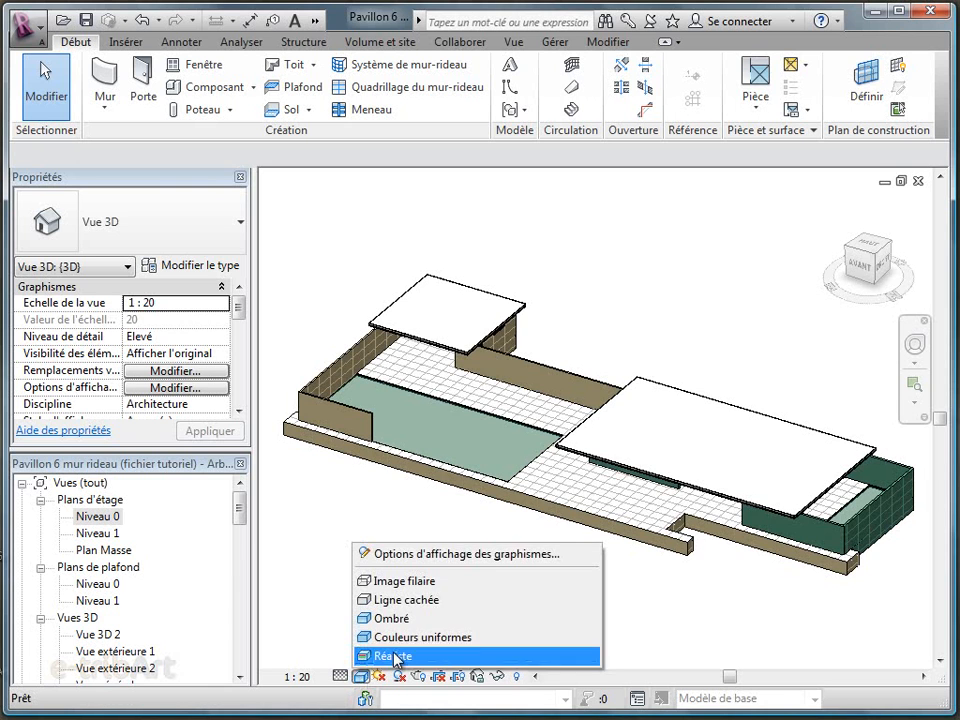
click(449, 556)
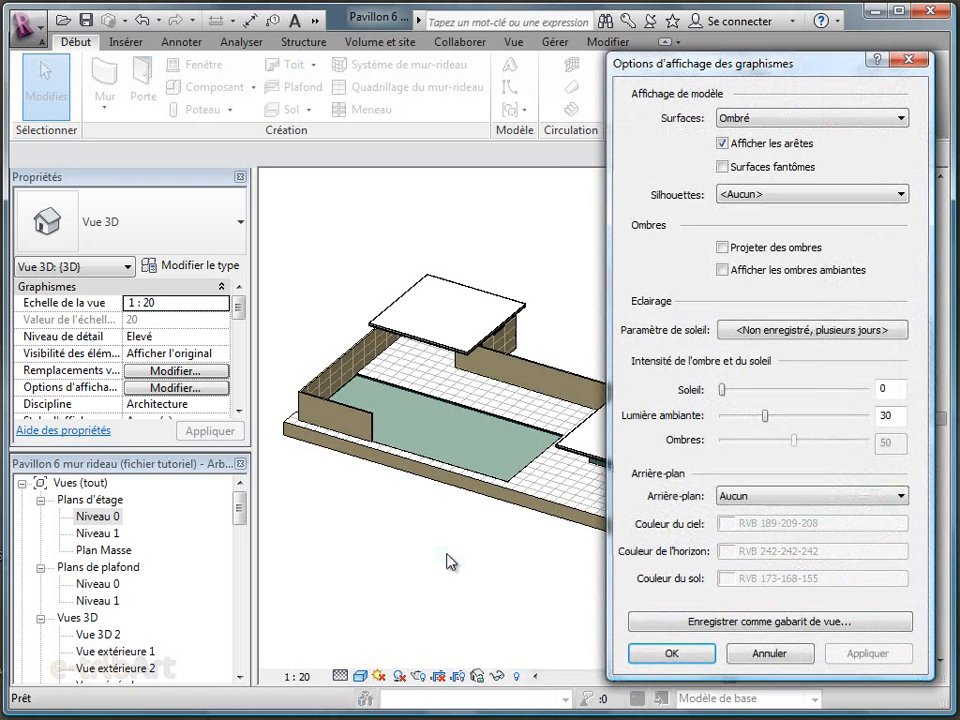
click(721, 167)
click(643, 656)
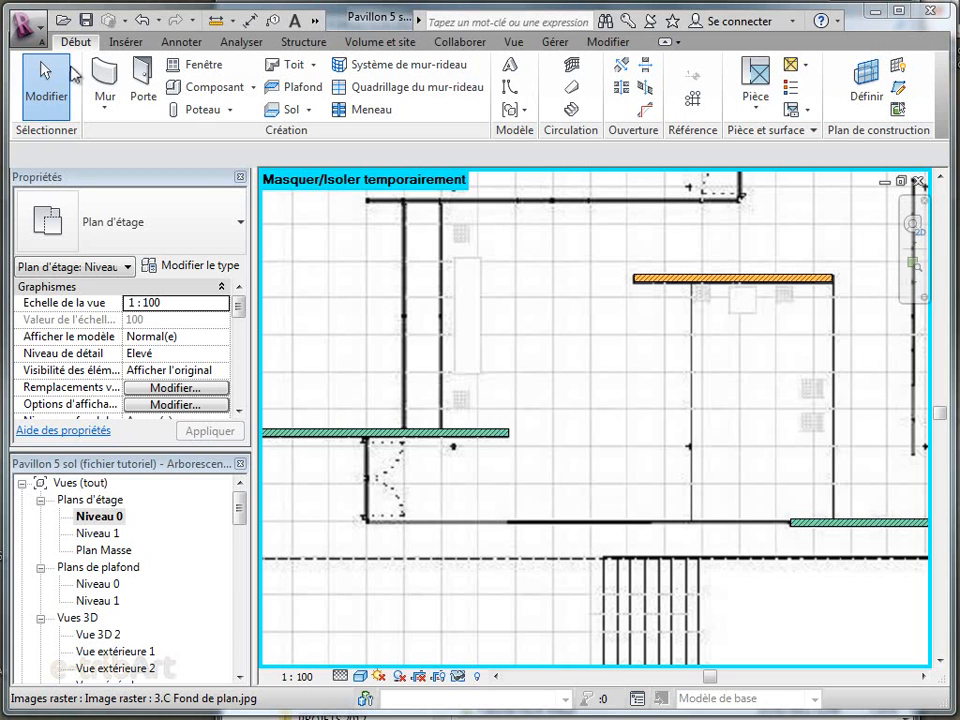
Start a wall in the Niveau 0 plan with the Mur-rideau 1m x 2m type, constrained from Niveau 0 up to Niveau 1
click(104, 80)
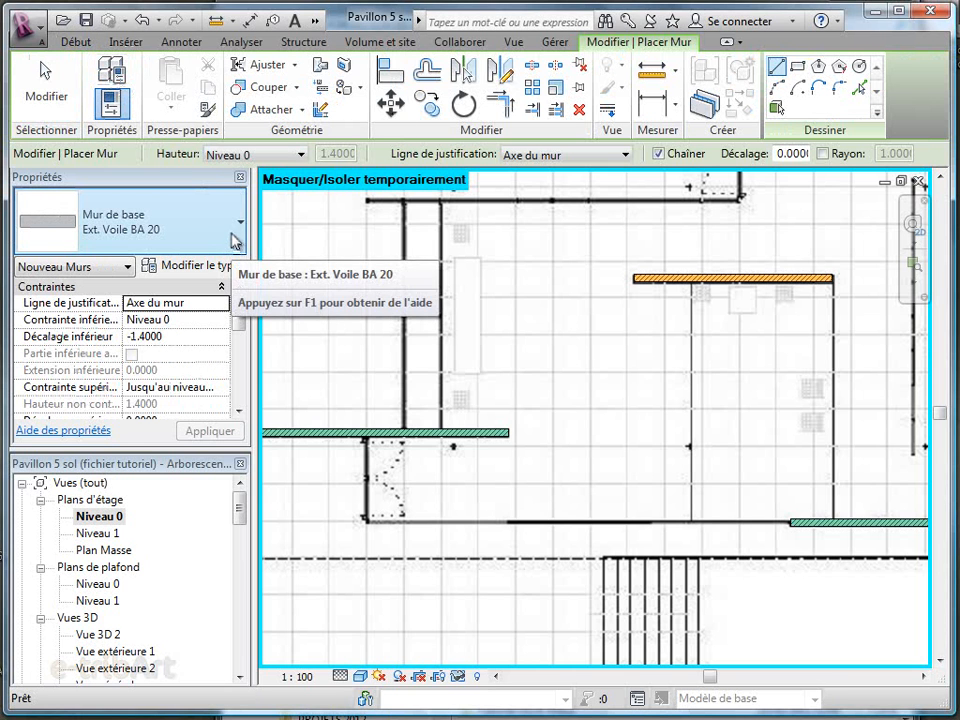
click(238, 240)
drag(278, 318, 277, 462)
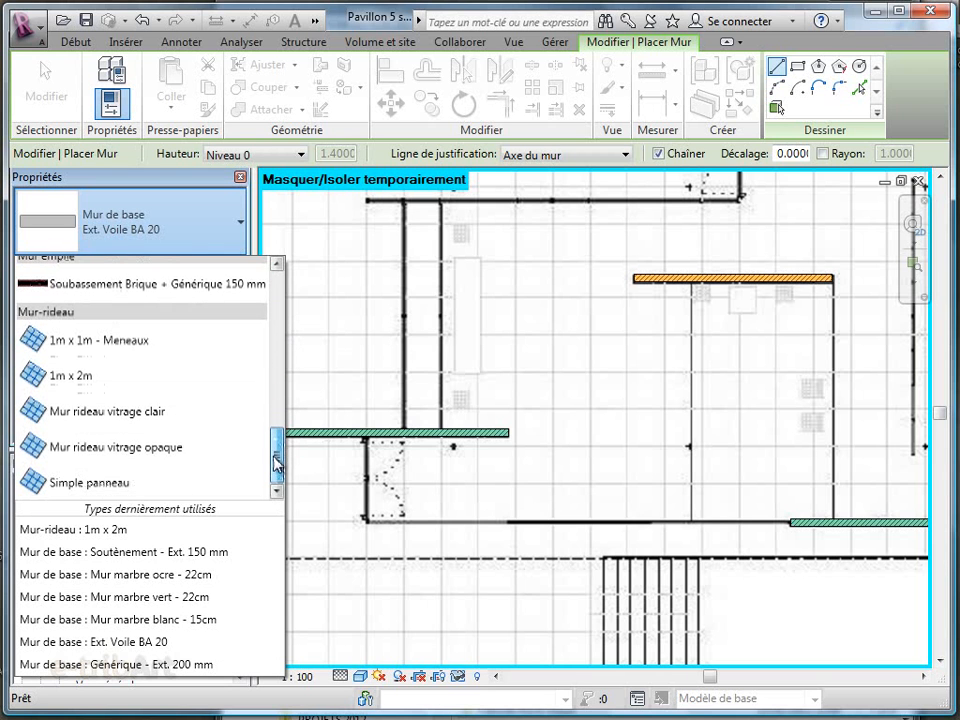
click(70, 377)
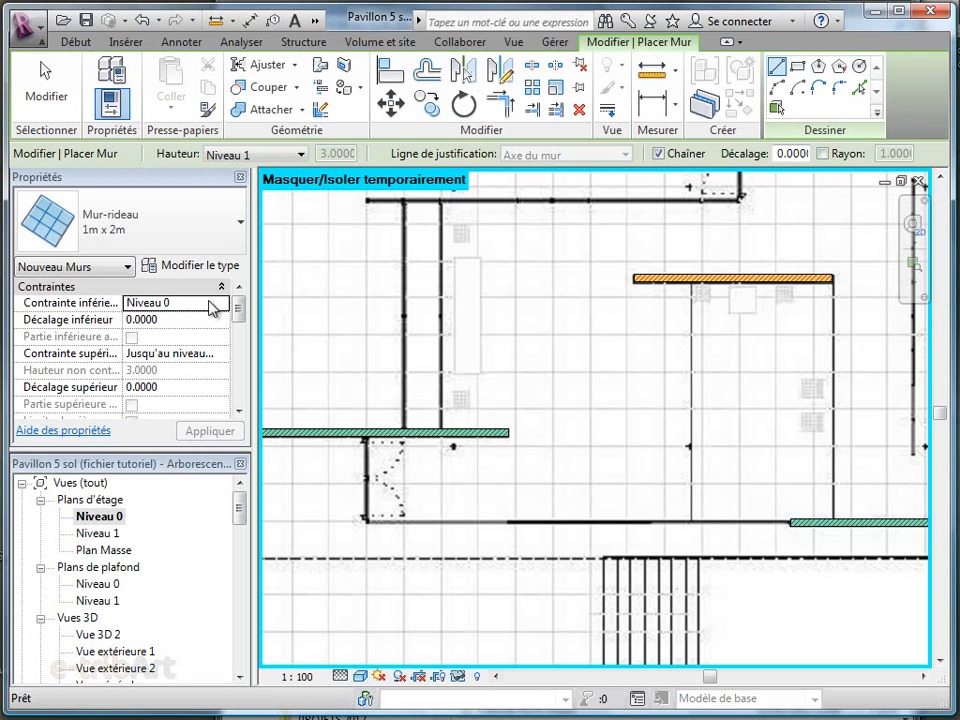
click(213, 304)
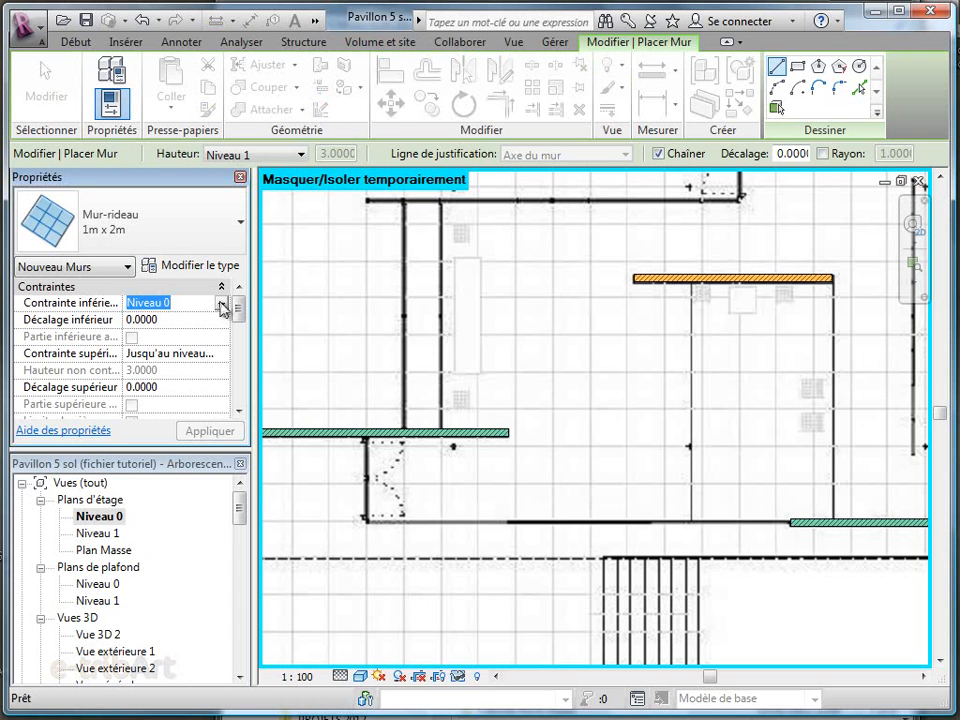
click(222, 354)
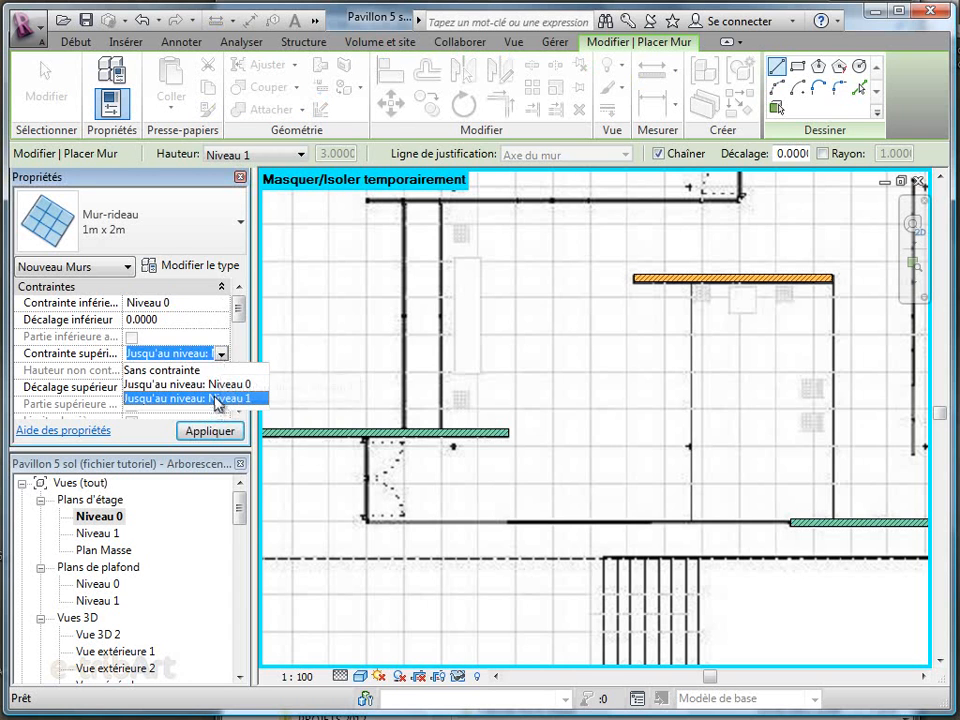
click(215, 397)
click(205, 431)
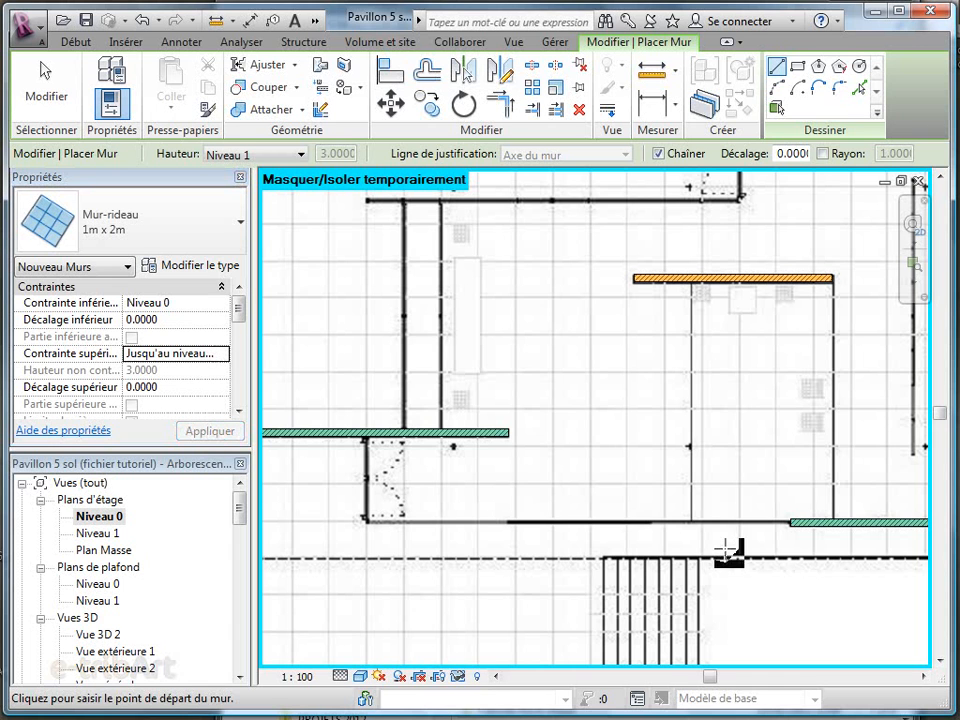
Draw the curtain wall 12.60 m from the front green marble wall, then about 2.55 m up to the other green wall, and show it in 3D
click(790, 521)
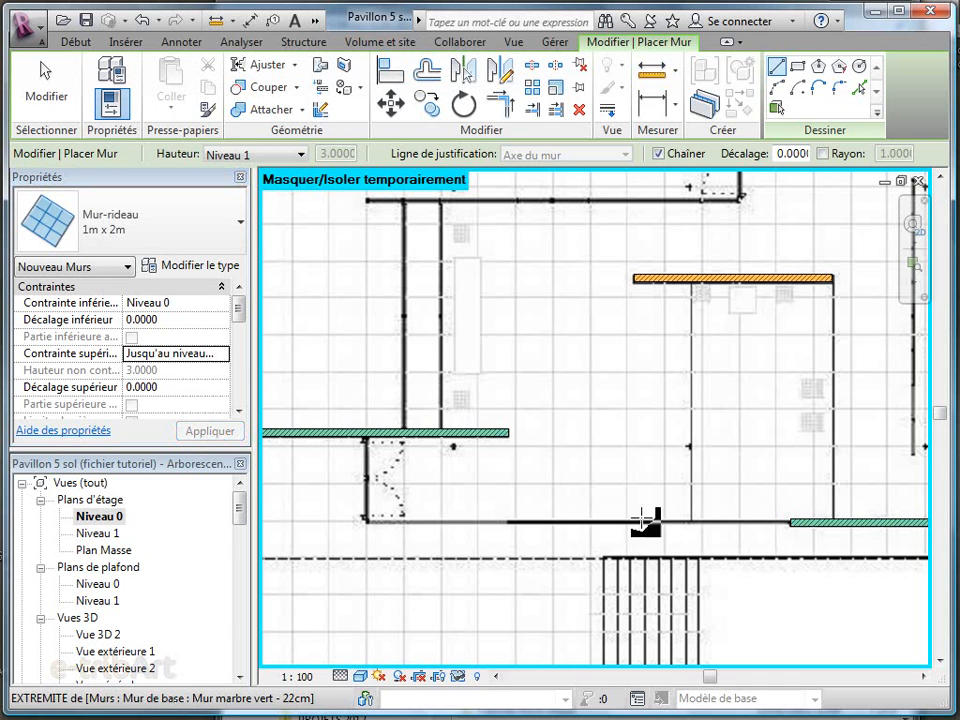
click(366, 521)
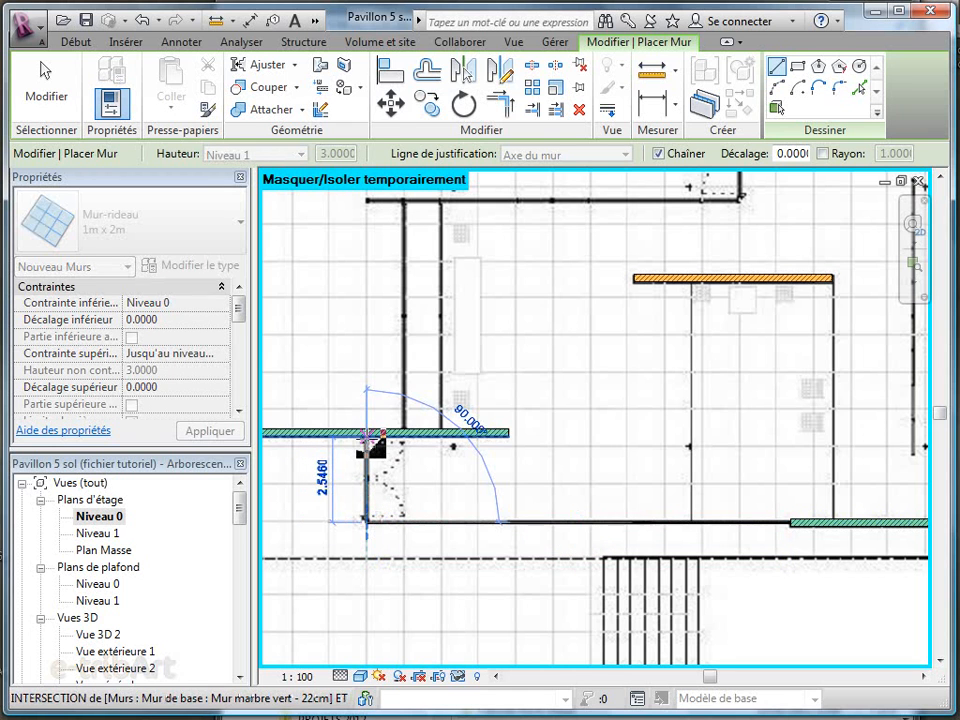
click(366, 437)
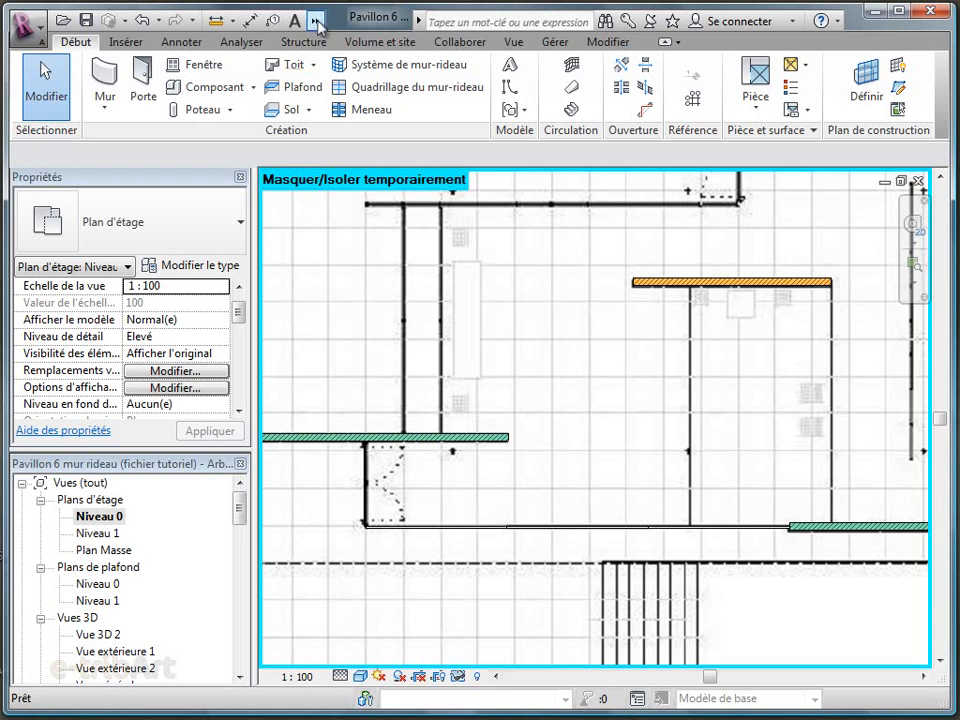
click(317, 21)
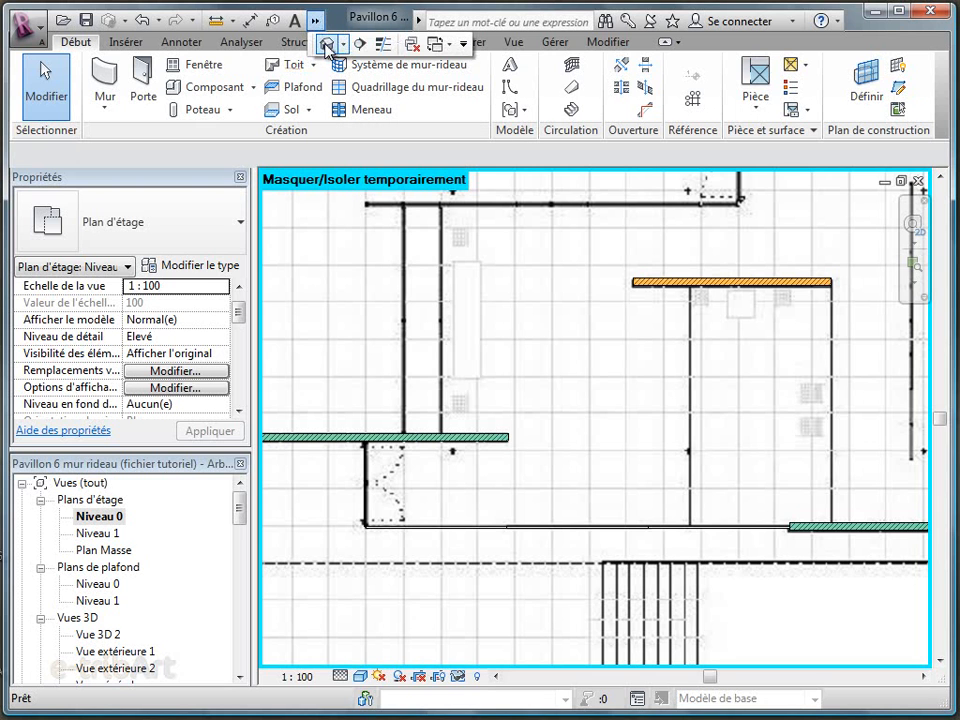
click(328, 47)
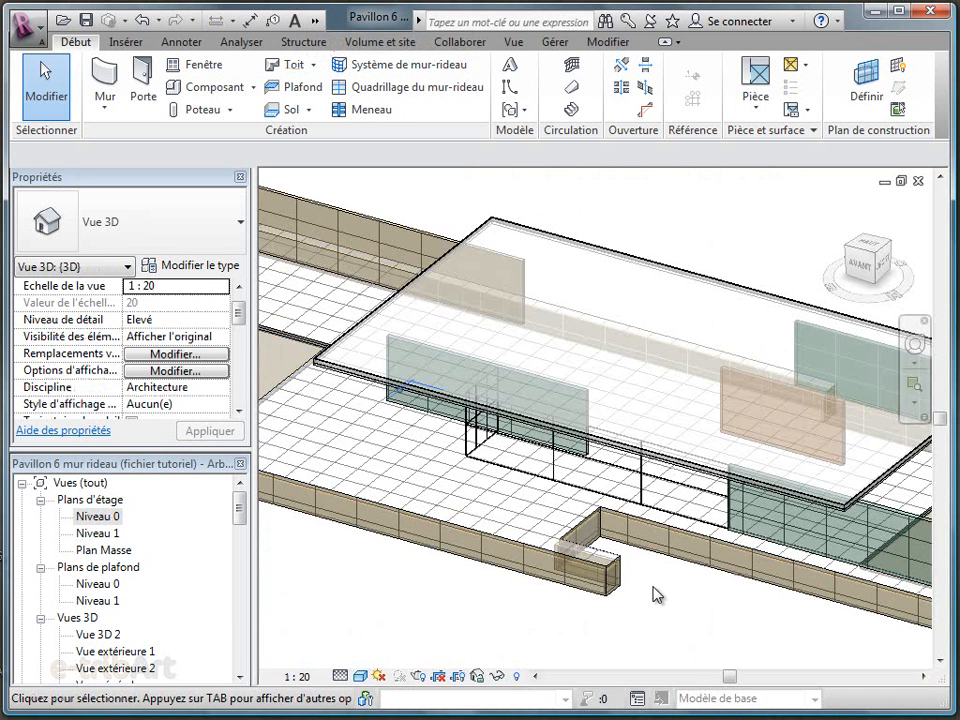
Remove both segments of the front curtain wall's vertical grid line nearest the front green marble wall
scroll(519, 520, up, 3)
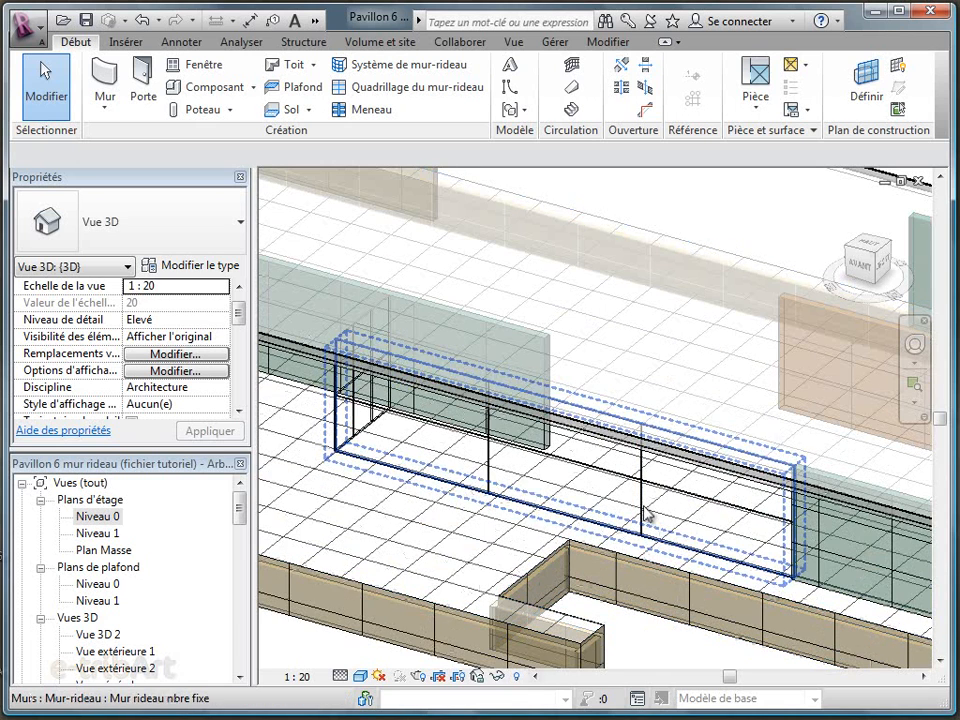
click(490, 452)
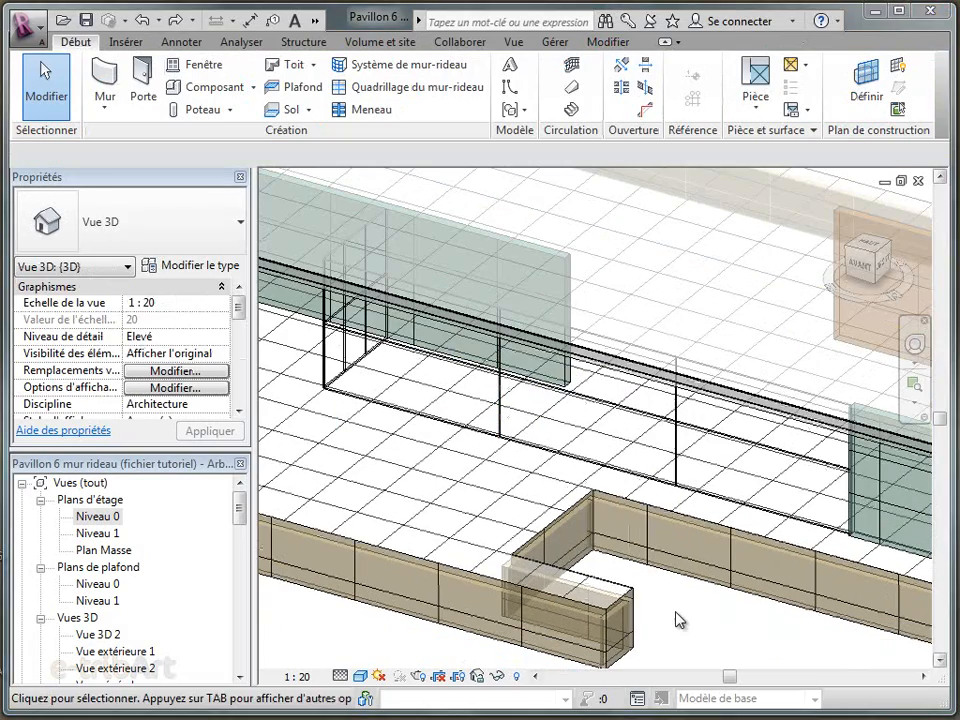
middle_drag(697, 474, 668, 535)
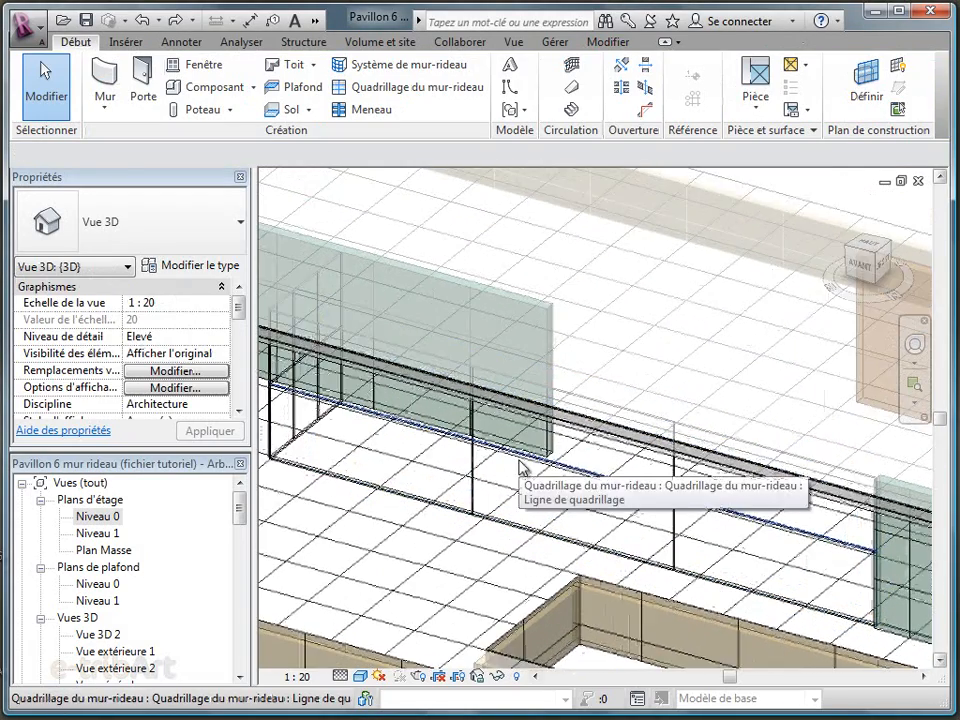
scroll(521, 465, up, 2)
click(700, 484)
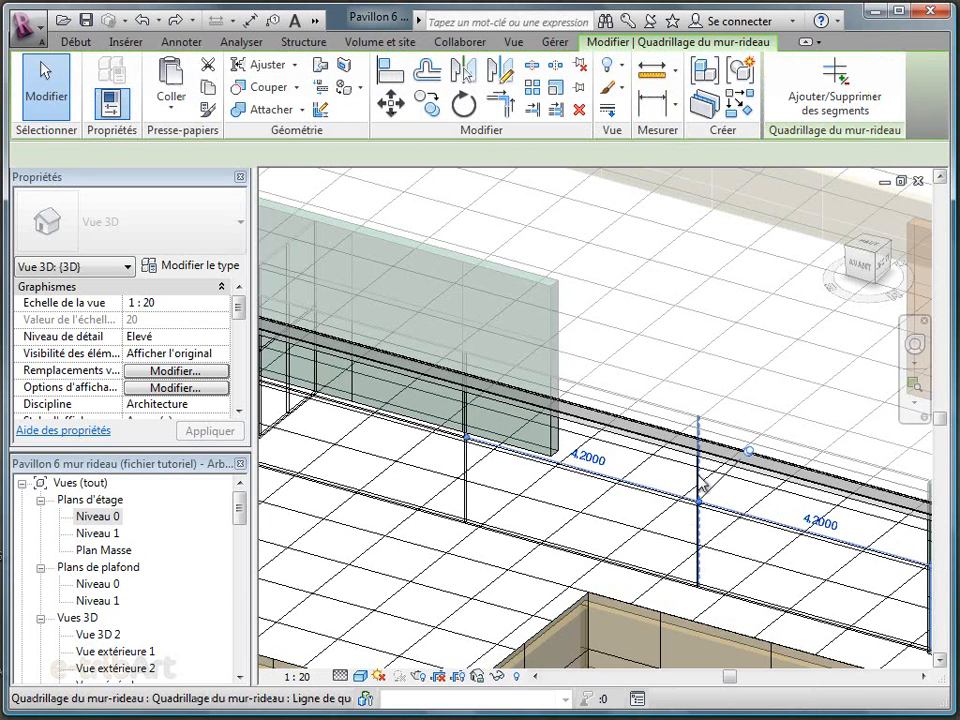
click(833, 100)
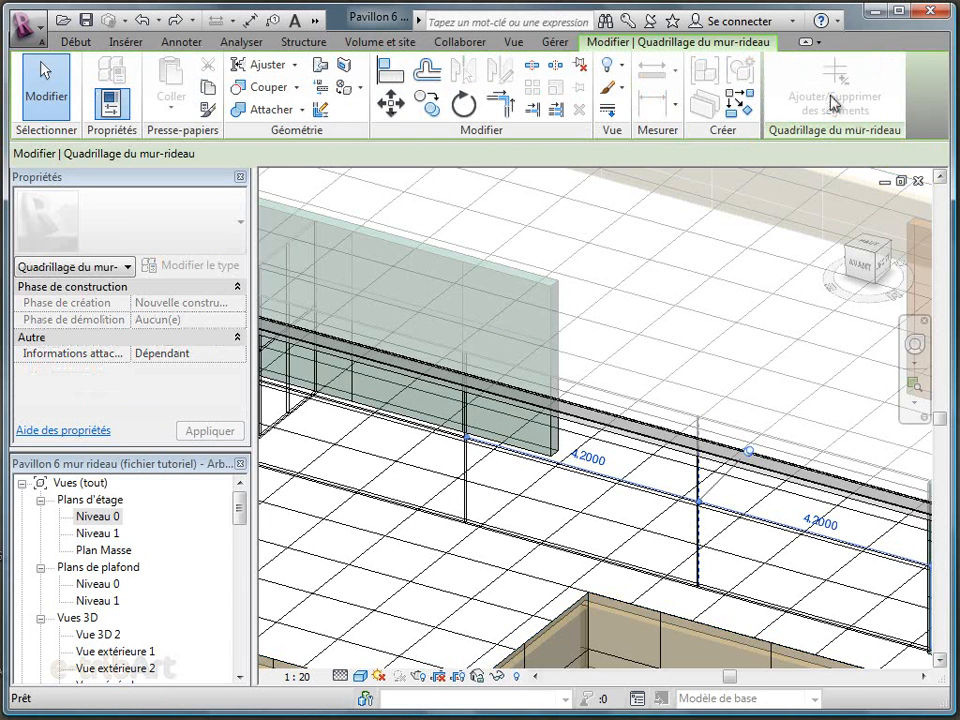
click(699, 506)
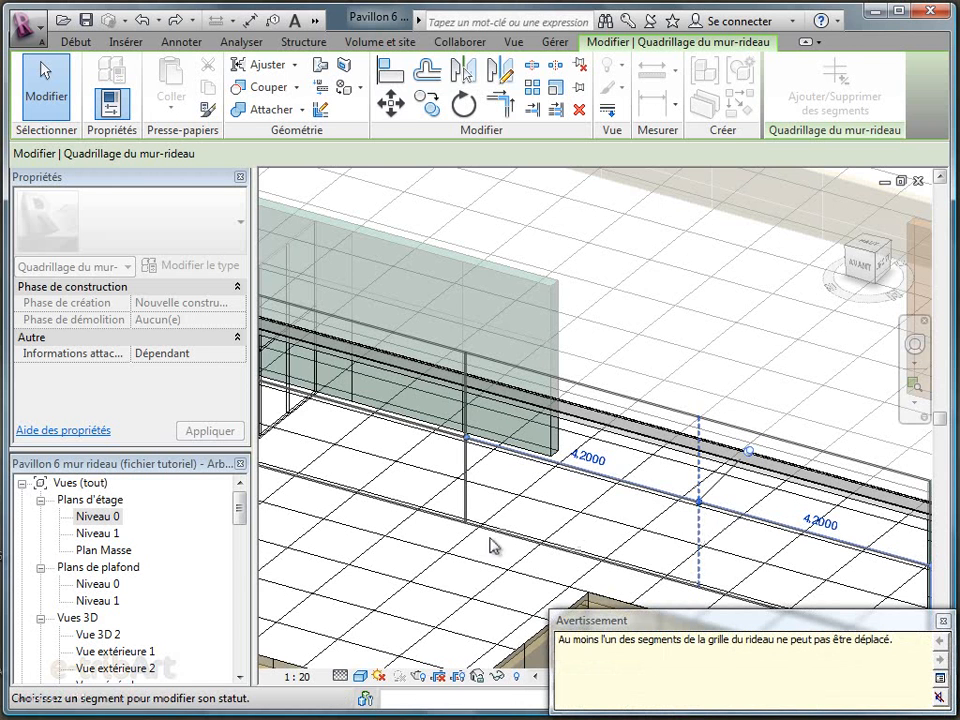
click(466, 498)
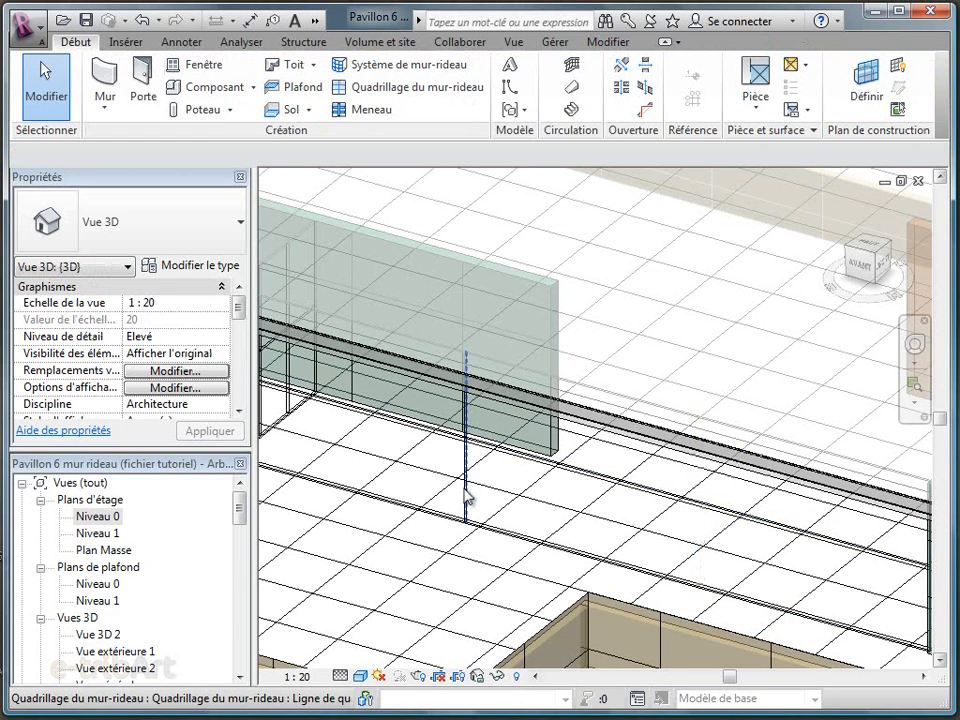
Remove all segments of the horizontal grid line along the long front side of the curtain wall
click(530, 456)
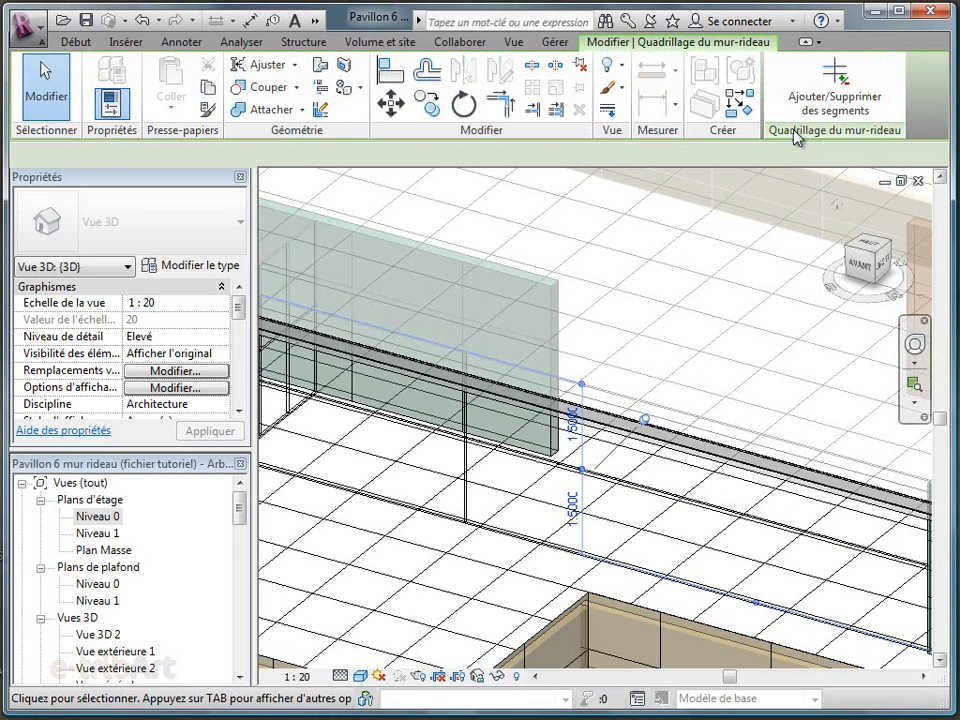
click(835, 88)
click(770, 527)
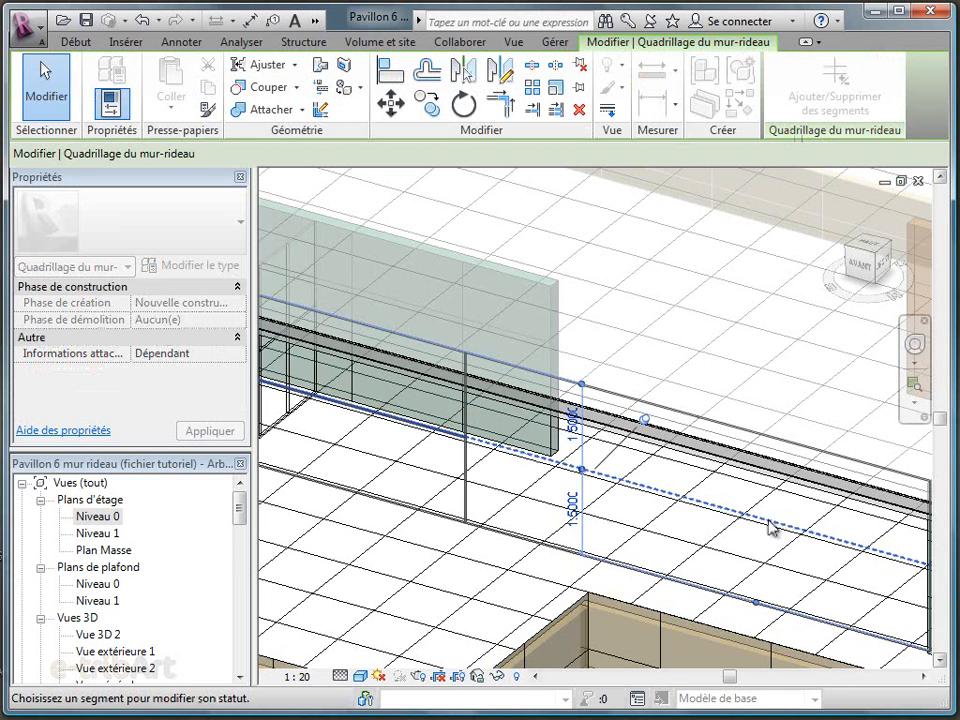
click(434, 432)
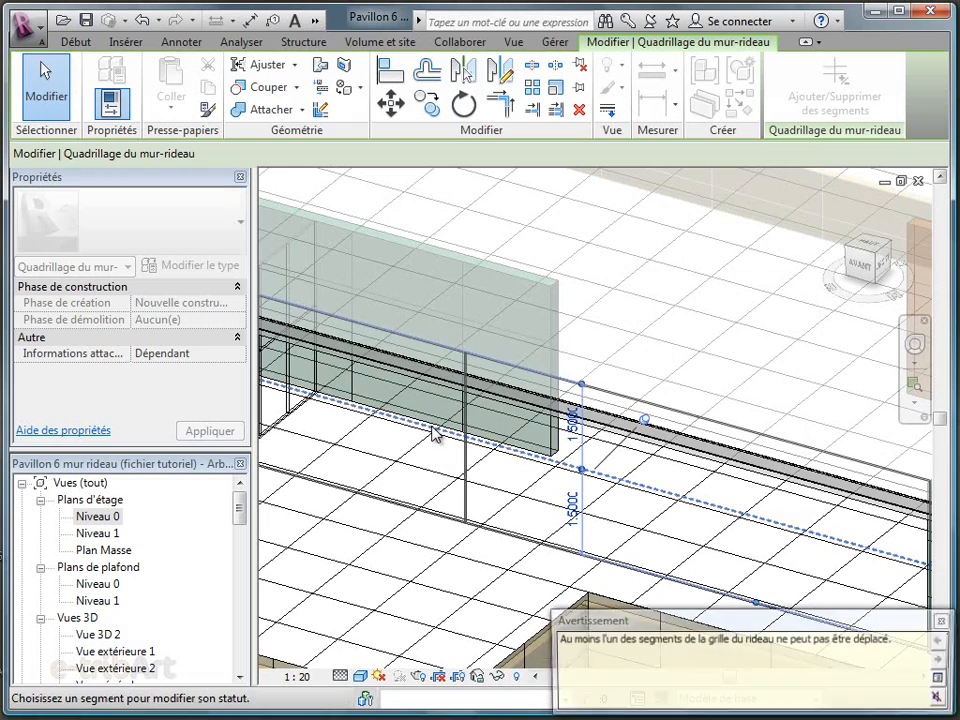
click(442, 461)
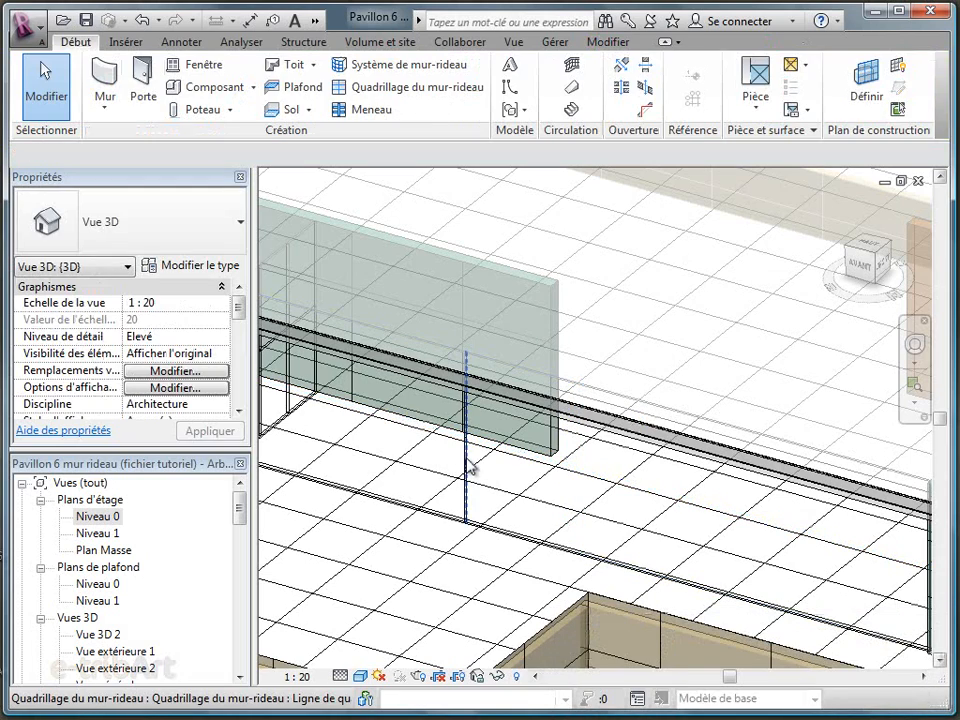
Unpin the remaining vertical grid line on the front curtain wall and set its distance from the glazed corner to 6.3 m
click(696, 467)
scroll(697, 470, down, 2)
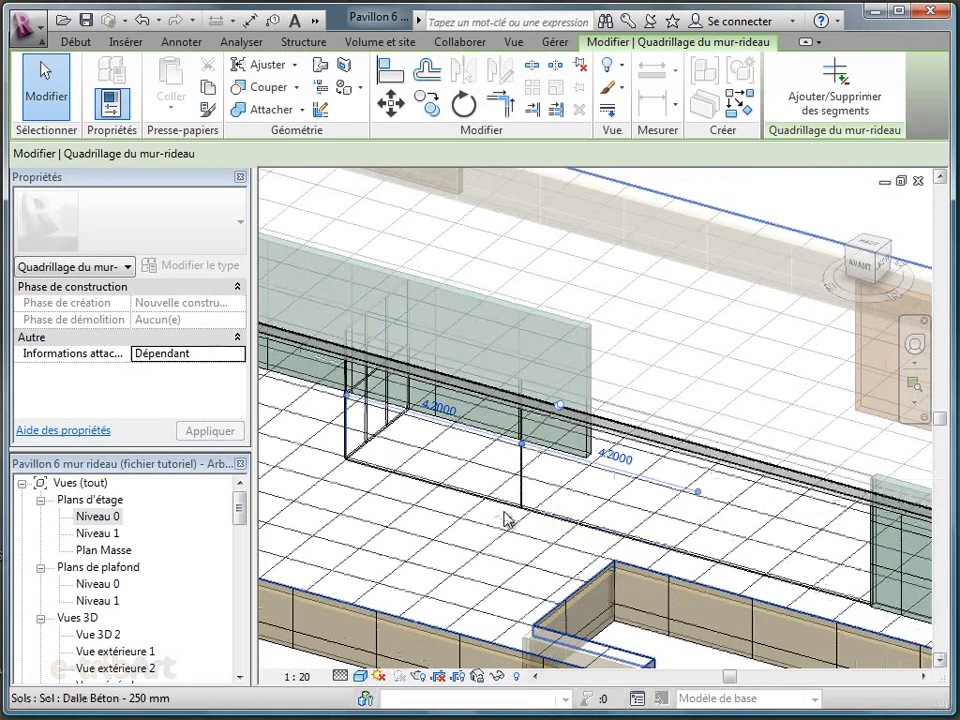
click(561, 408)
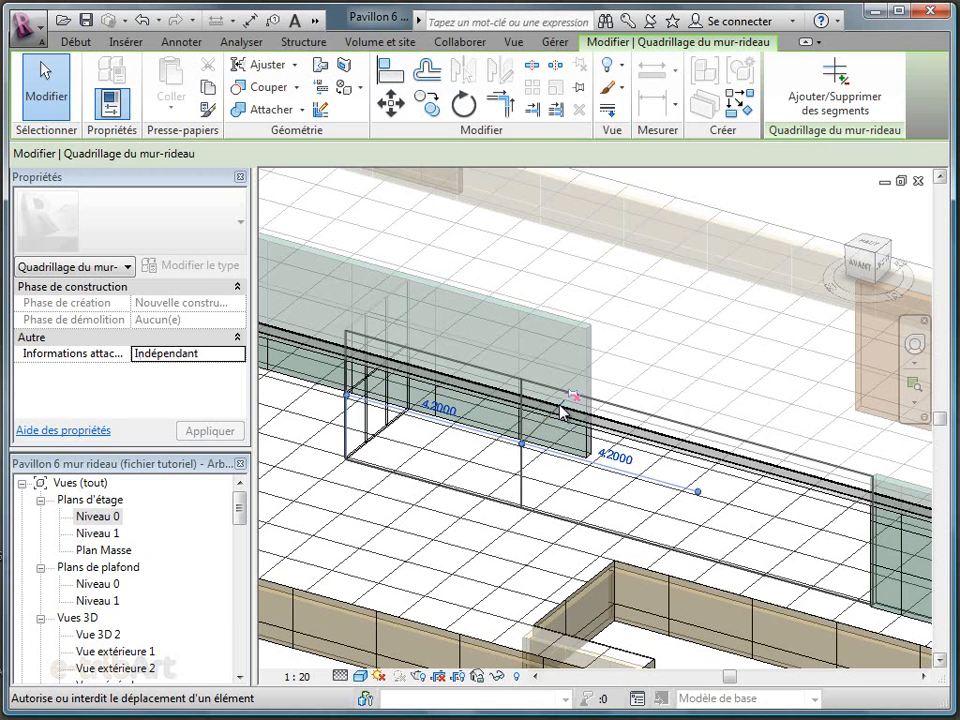
click(440, 410)
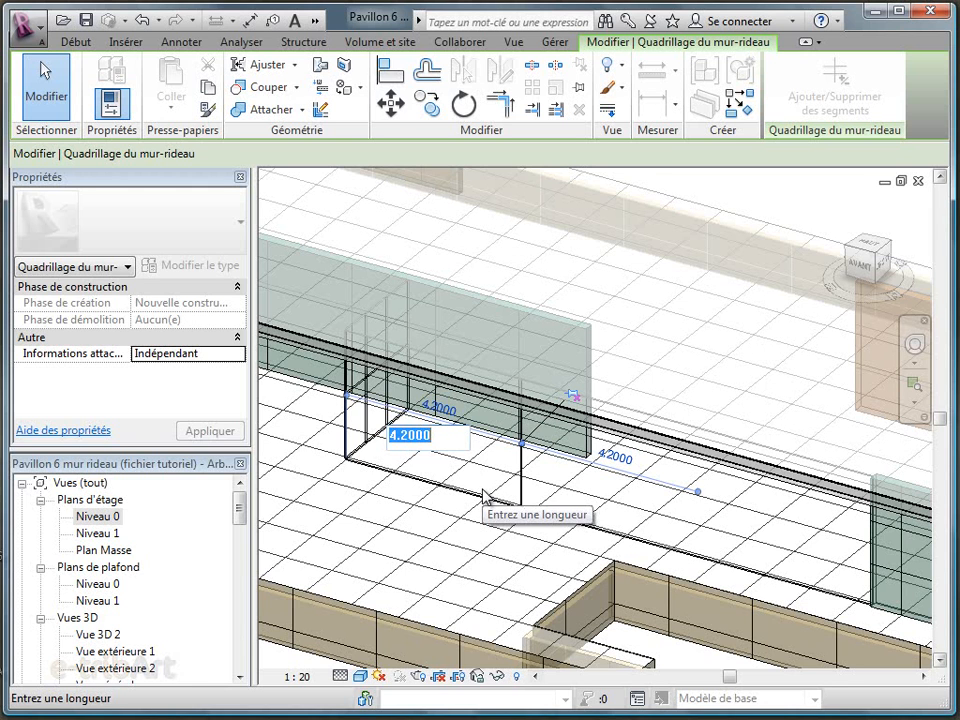
text(6.3)
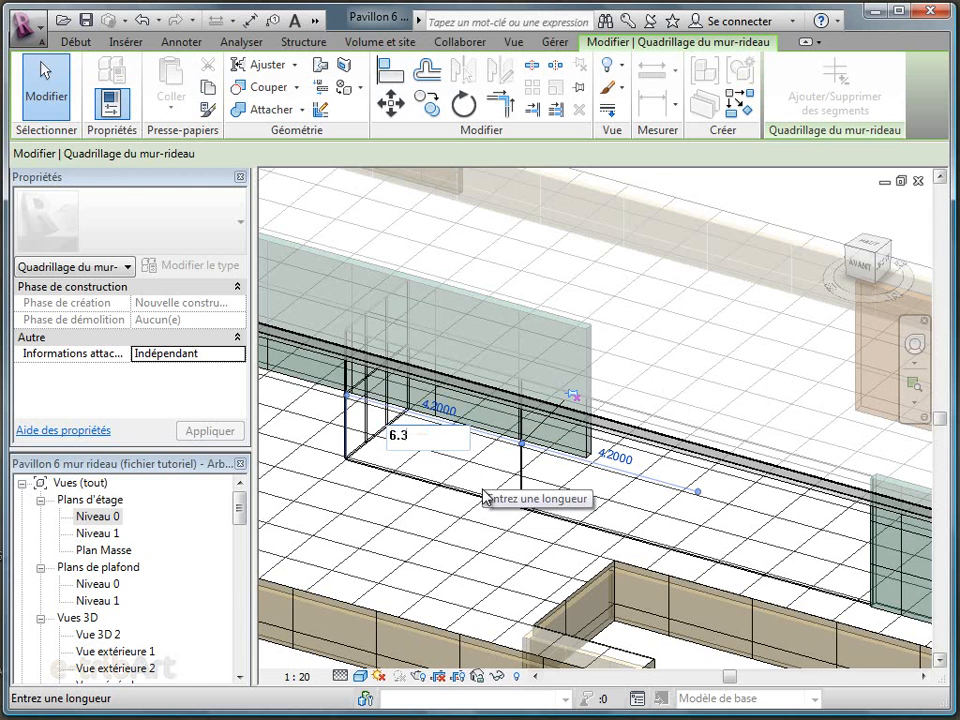
key(Return)
click(490, 518)
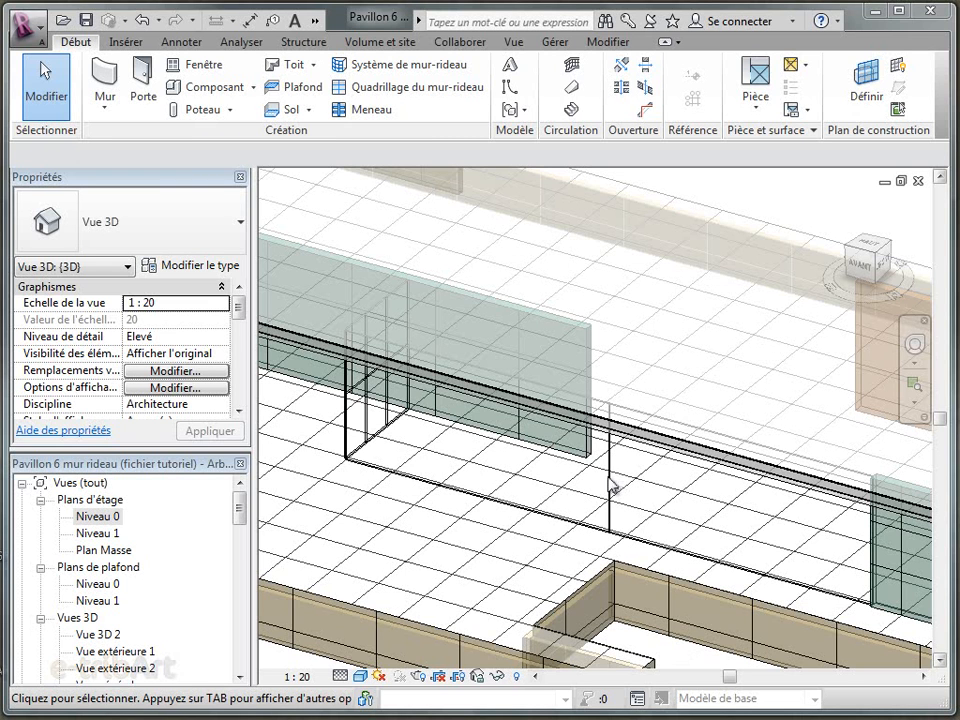
Place a Meneau d'angle en L 100 x 100mm mullion on the vertical corner edge of the front curtain wall
click(361, 112)
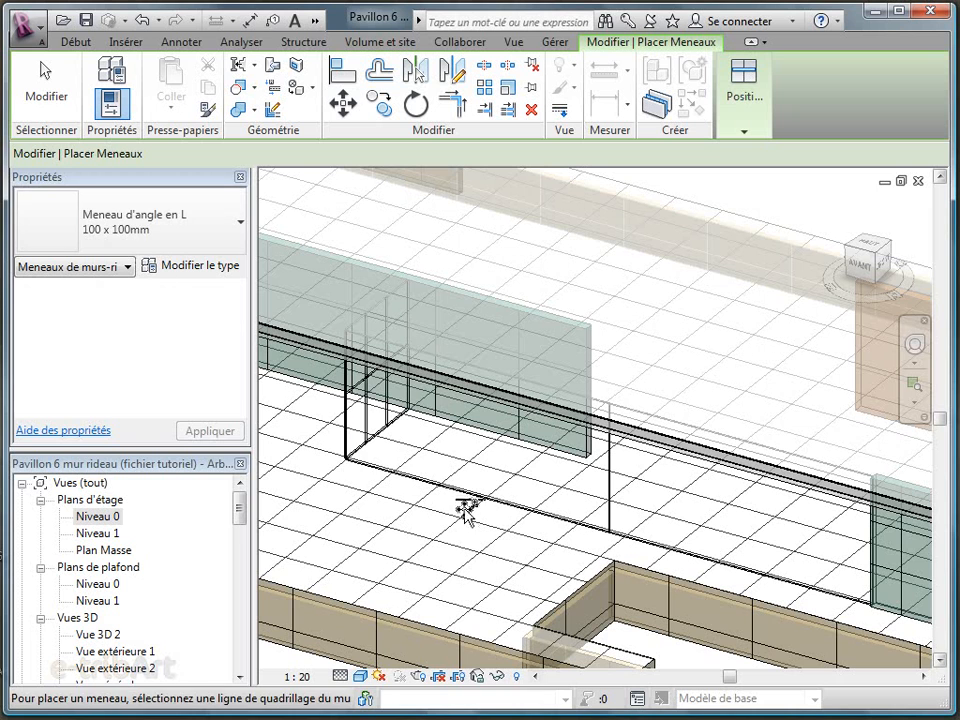
click(349, 425)
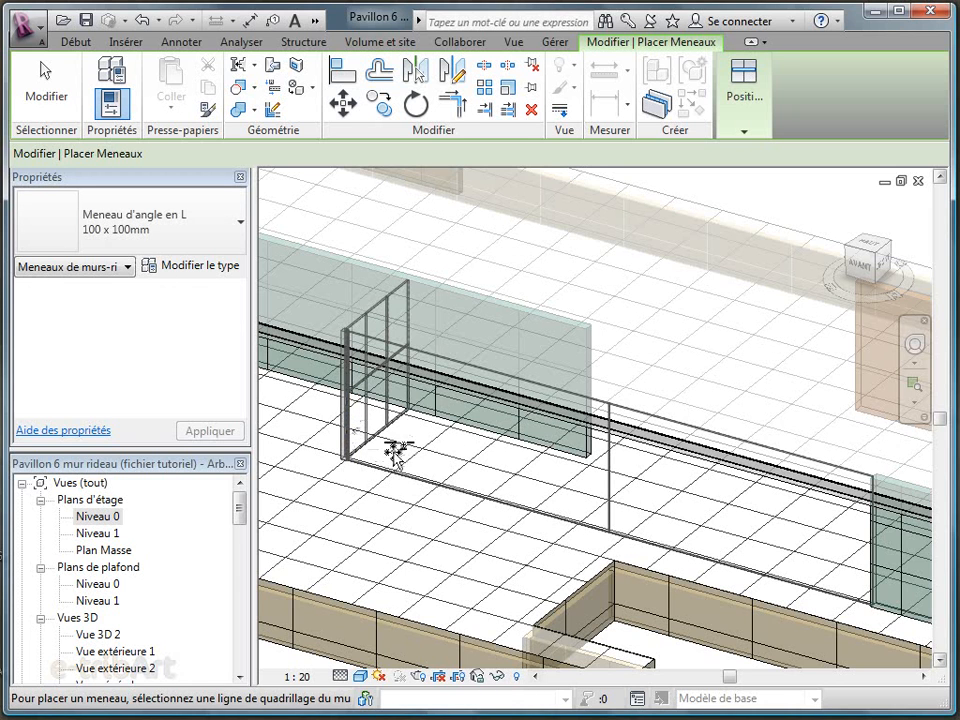
scroll(378, 482, up, 4)
middle_drag(360, 478, 392, 422)
scroll(370, 440, up, 2)
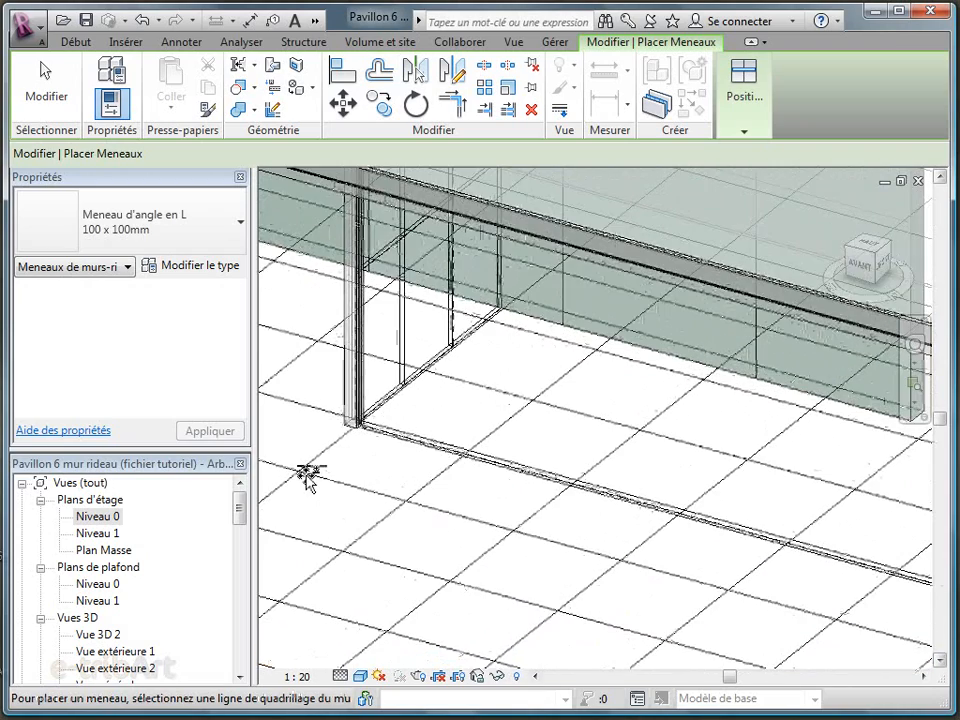
Place Meneau rectangulaire 100 x 25mm mullions along the front curtain wall's bottom edge and on its intermediate vertical grid line
click(229, 238)
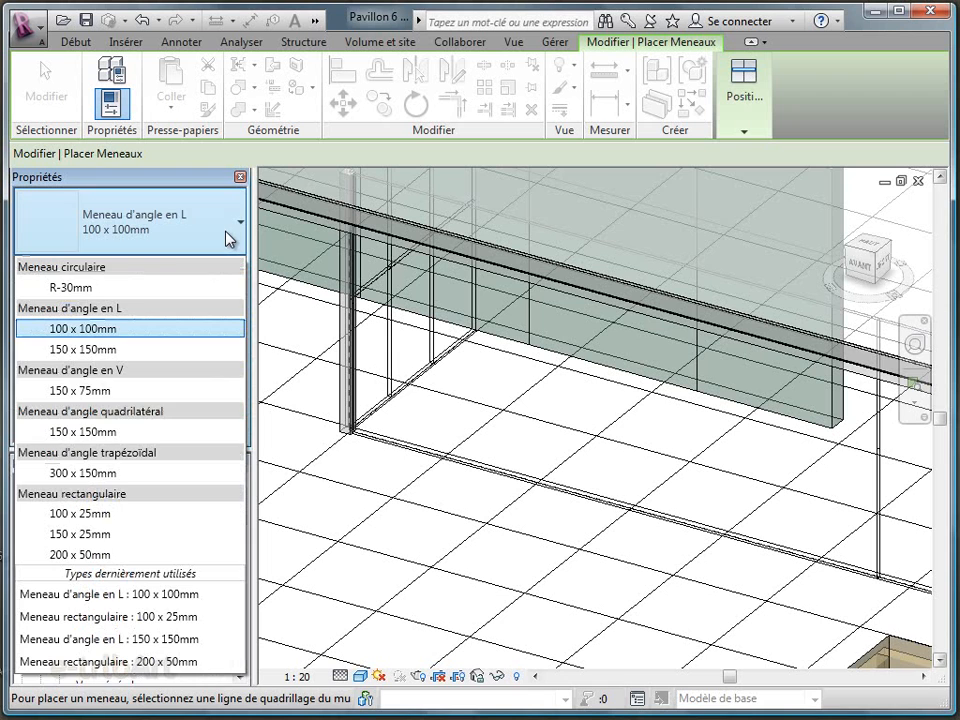
click(66, 515)
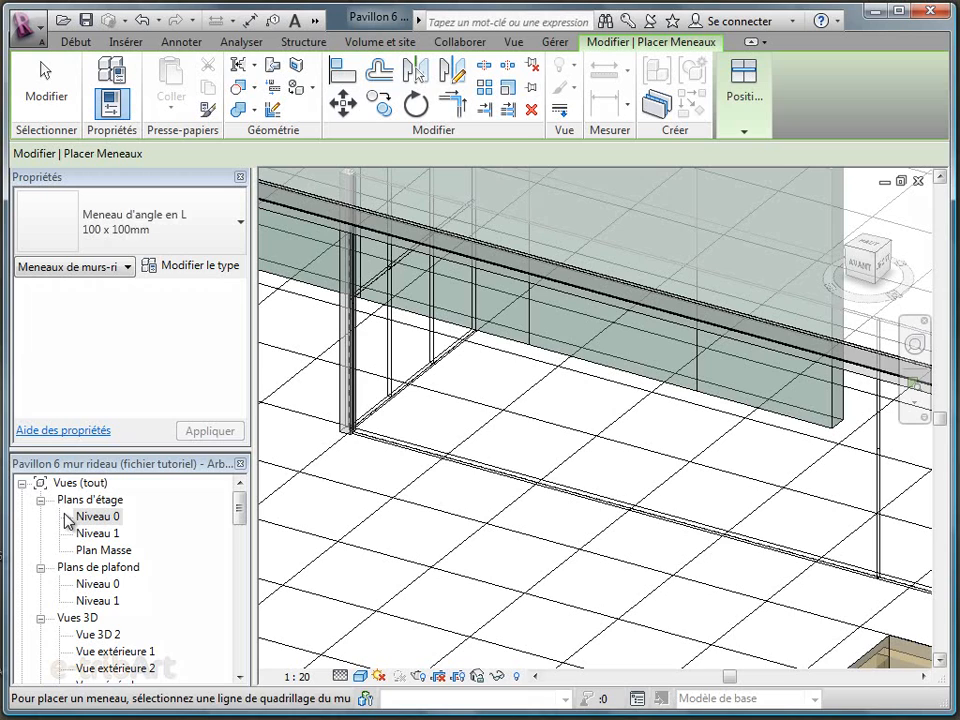
click(410, 447)
scroll(289, 392, down, 3)
scroll(757, 452, up, 1)
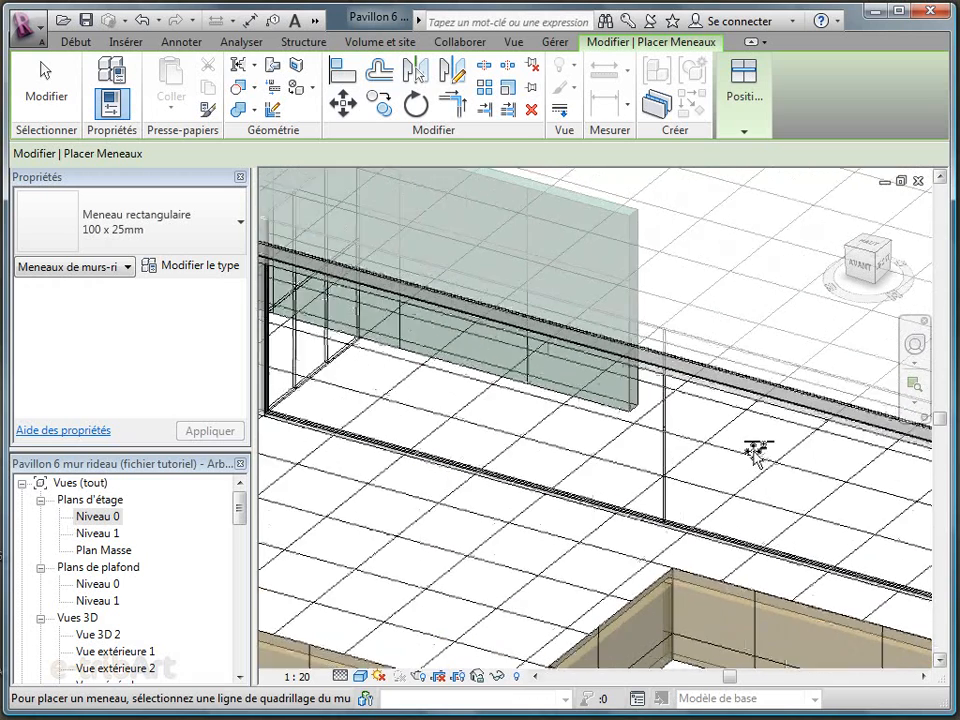
scroll(757, 452, up, 2)
click(636, 454)
scroll(510, 389, down, 2)
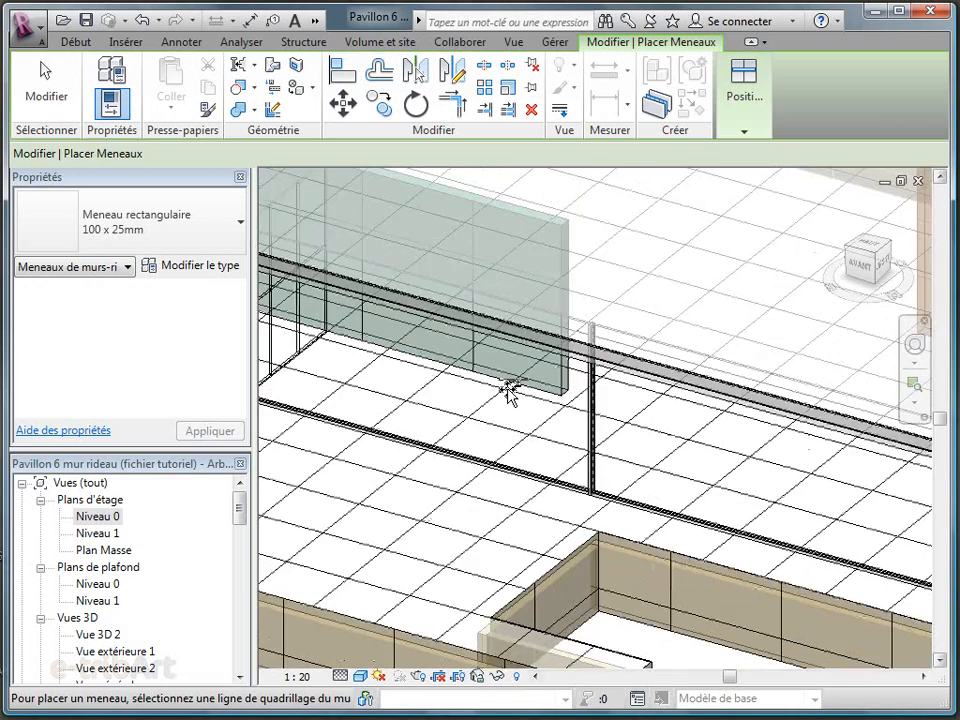
Add a 100 x 25mm rectangular mullion to the curtain wall's vertical end edge beside the front green marble wall
scroll(634, 446, down, 3)
scroll(857, 525, up, 3)
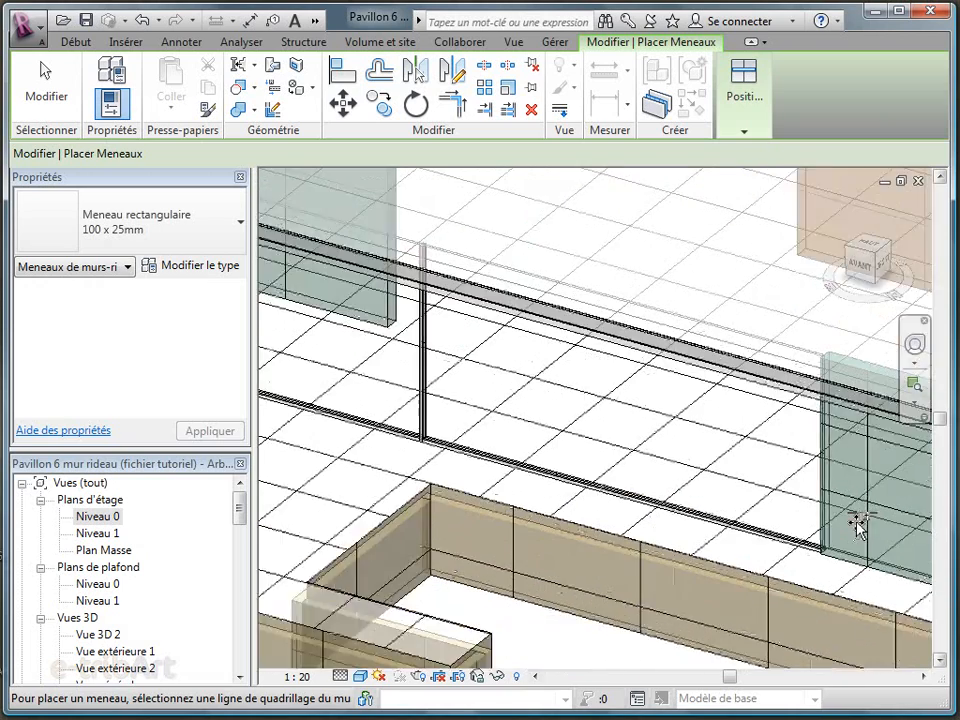
scroll(857, 525, up, 2)
click(805, 510)
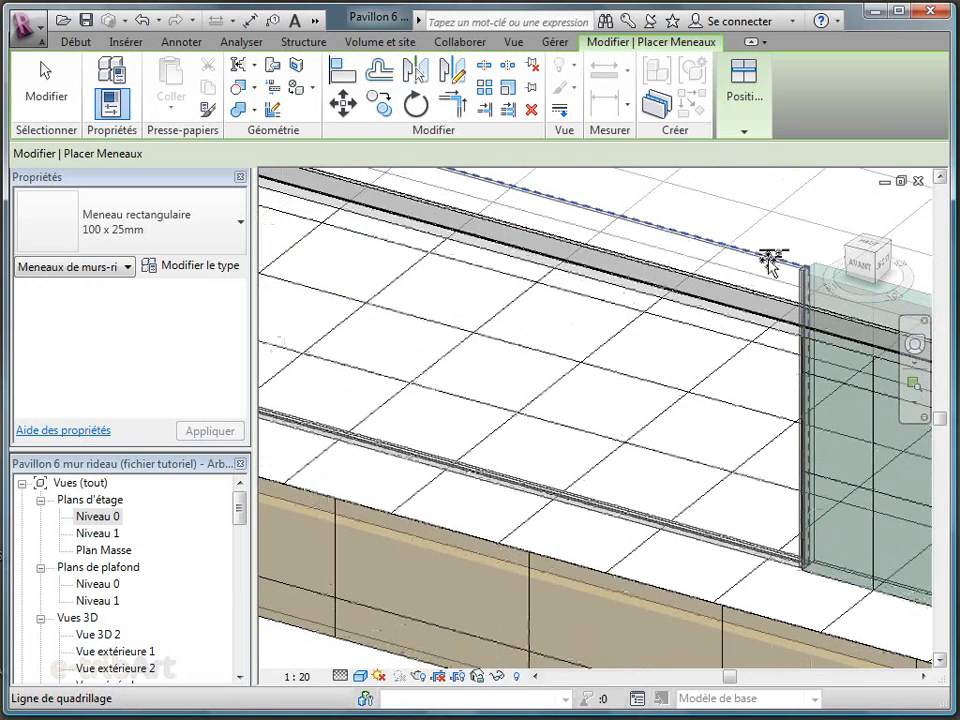
scroll(849, 450, down, 3)
scroll(508, 317, up, 2)
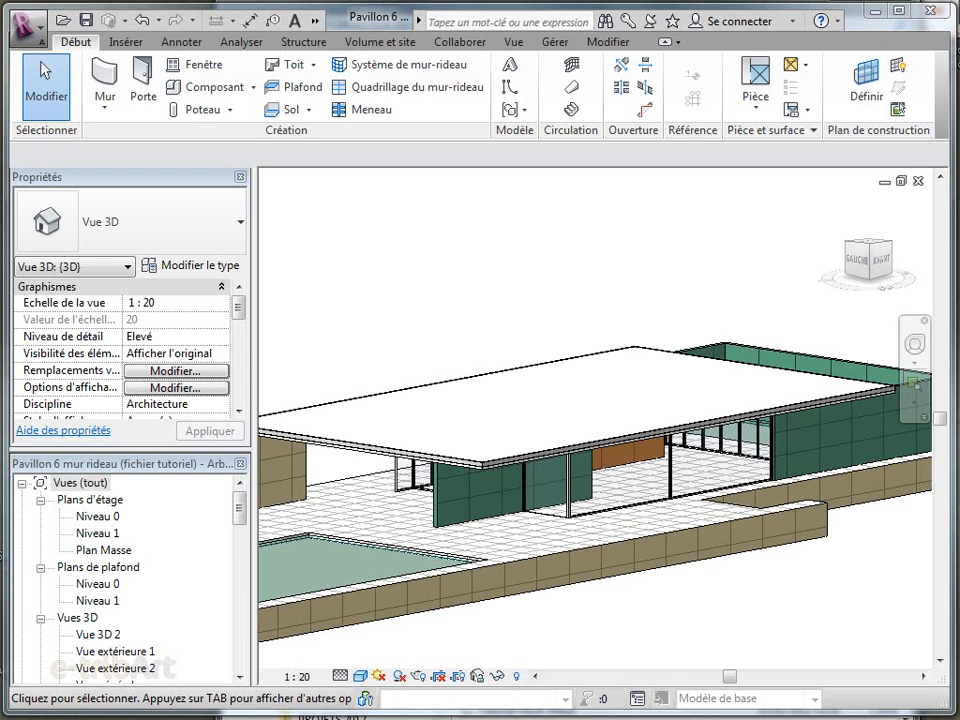
Replace the glass panel on the curtain wall's short return with the M_Mur-rideau-Vitrine-Double type Porte double de vitrine
scroll(641, 555, up, 4)
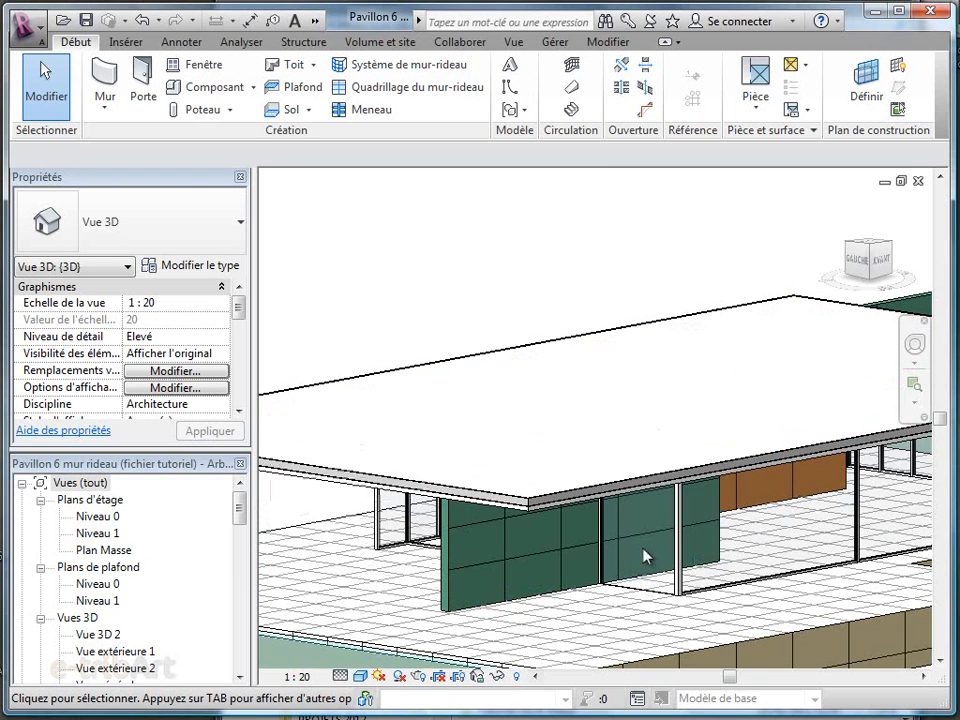
scroll(697, 627, up, 3)
key(Tab)
key(Tab)
click(540, 601)
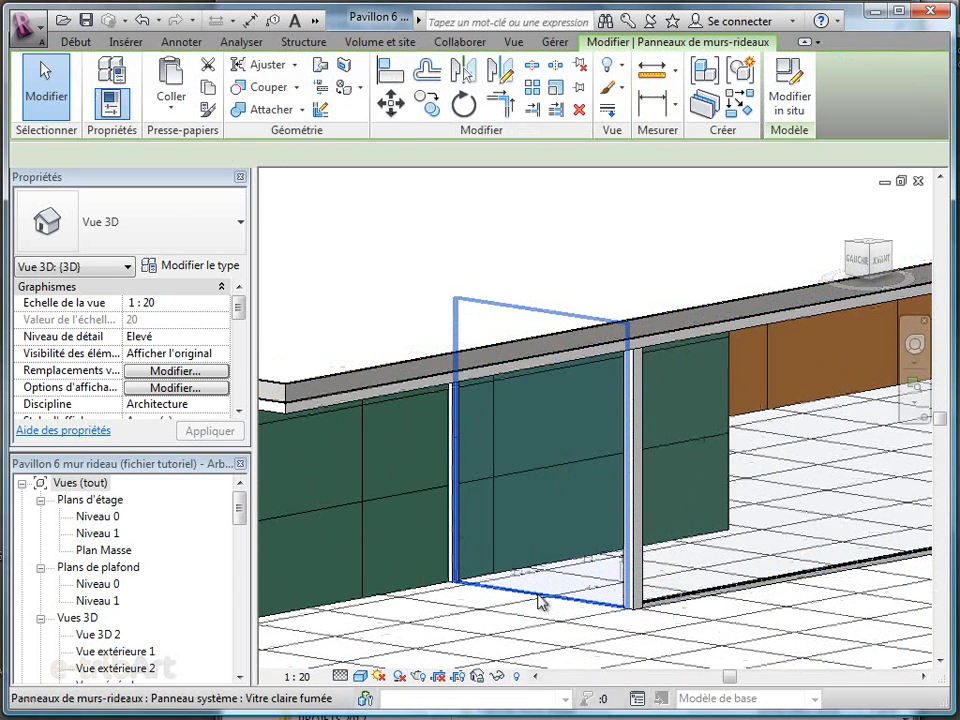
click(239, 226)
drag(296, 456, 298, 300)
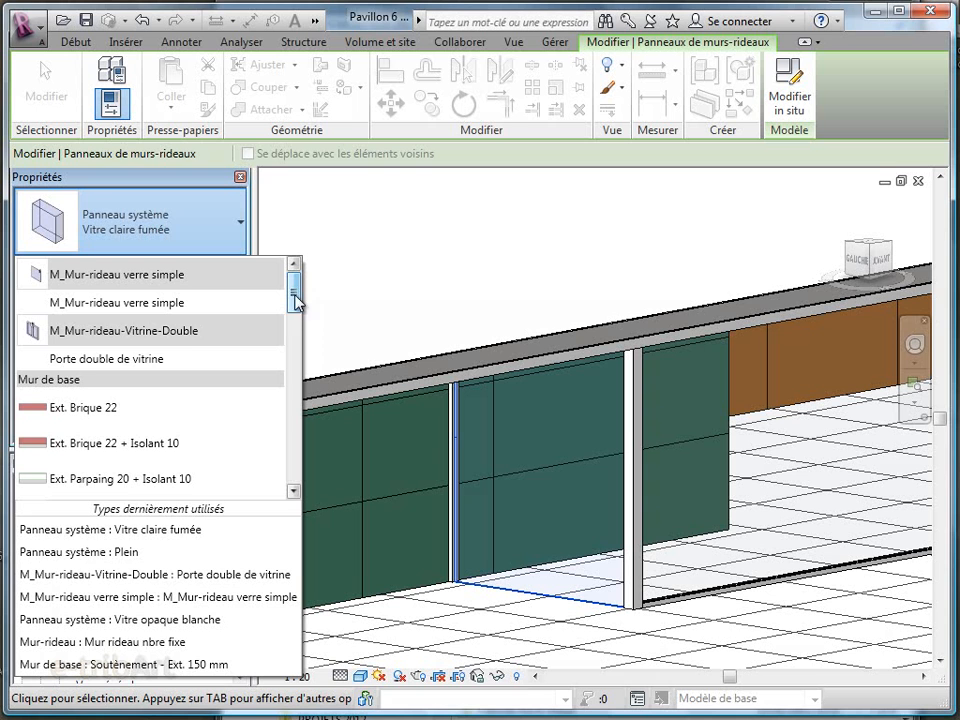
click(99, 360)
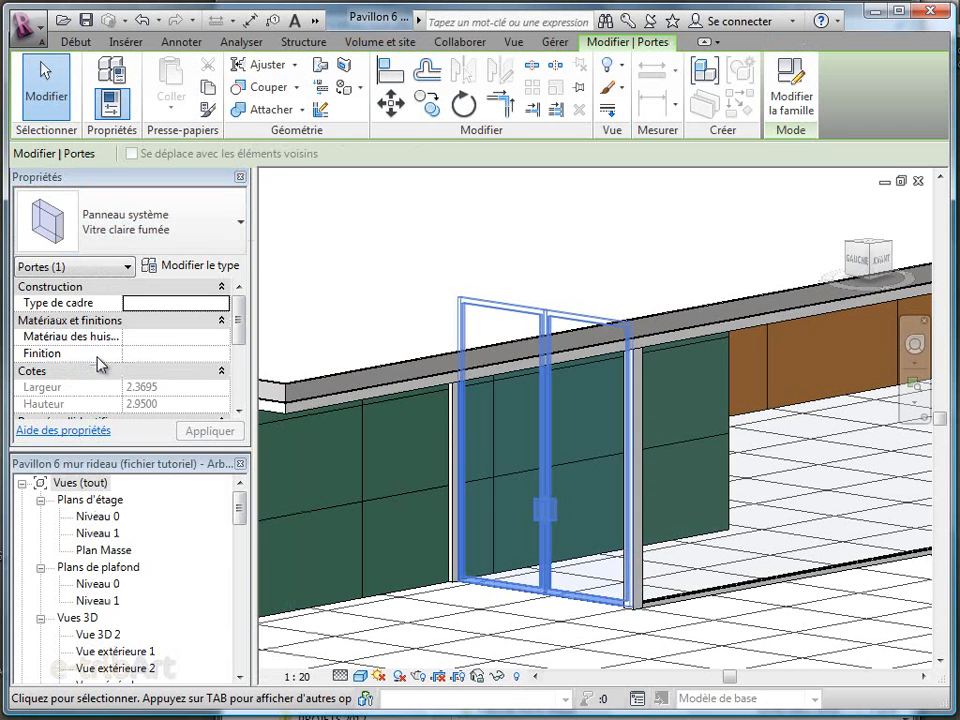
In the Niveau 0 floor plan, flip the new double door so that it opens toward the inside of the pavilion
double_click(104, 519)
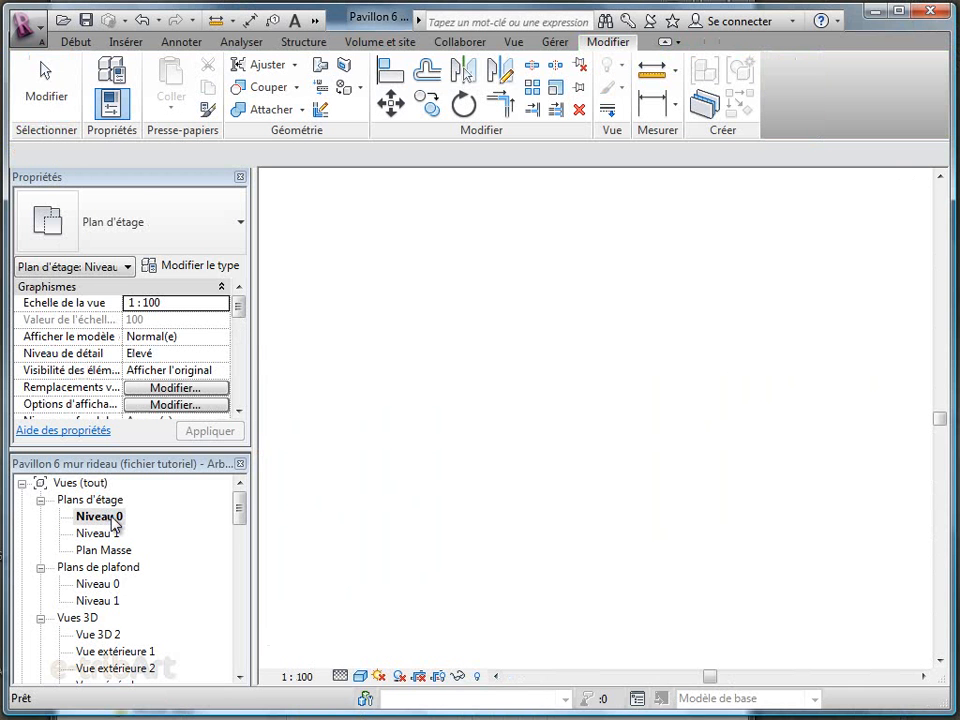
scroll(608, 473, up, 5)
scroll(506, 580, up, 5)
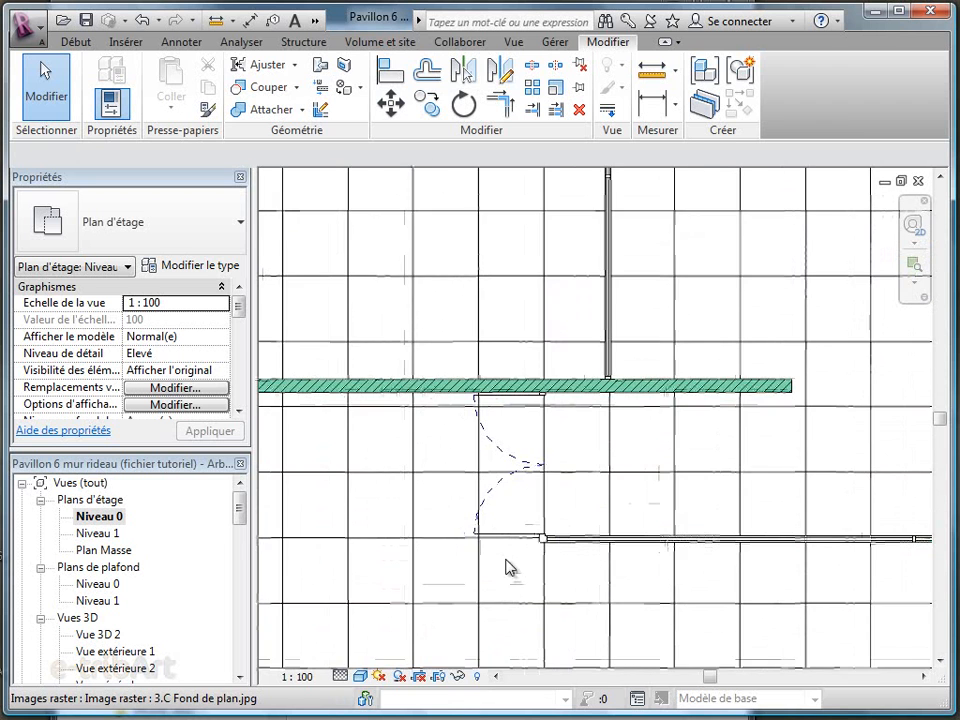
scroll(510, 567, up, 2)
click(487, 478)
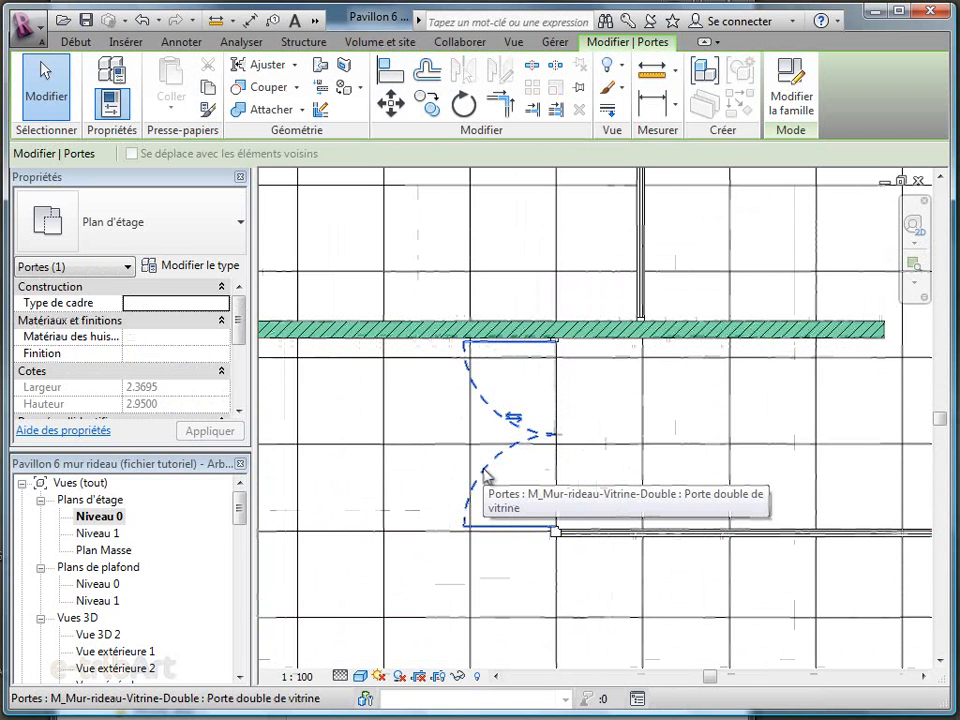
click(513, 418)
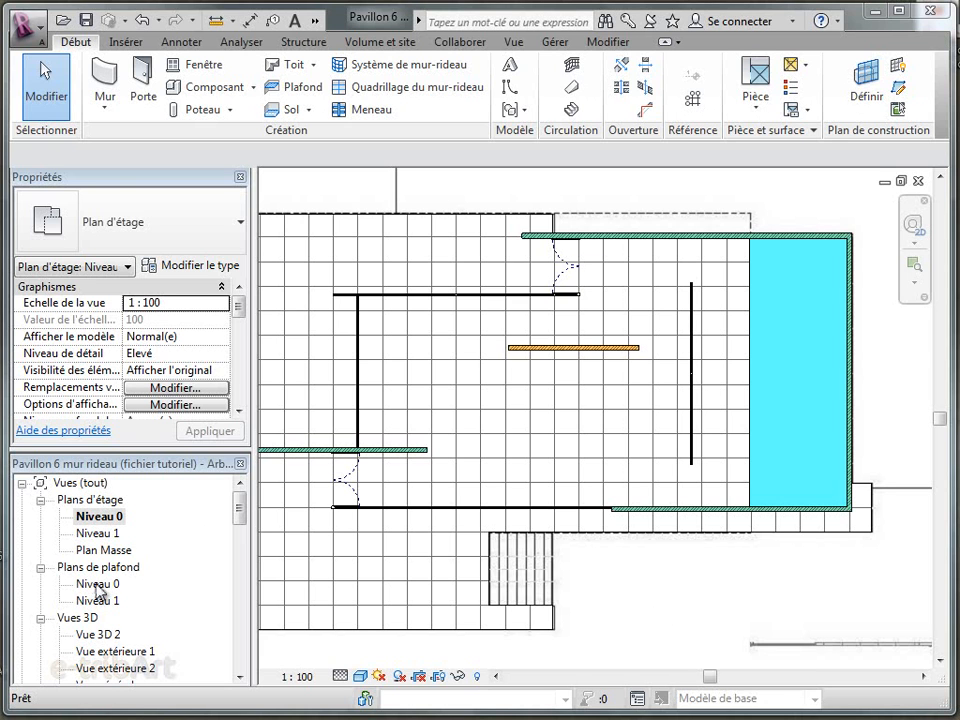
Open the Niveau 0 ceiling plan and inspect the properties of the pavilion's Faux plafond uni ceiling
double_click(98, 586)
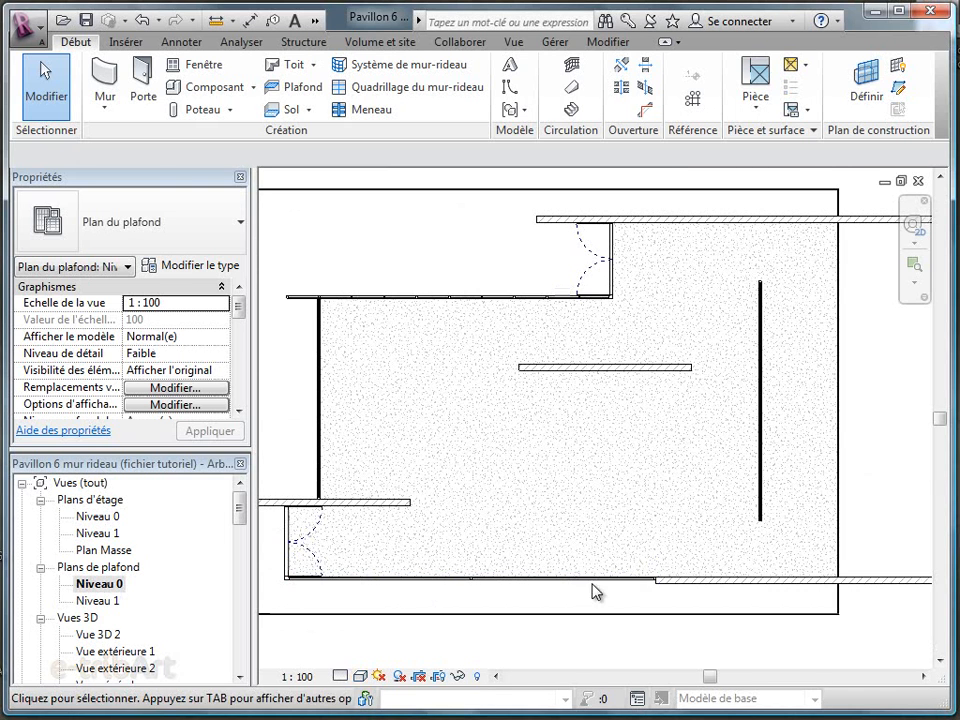
click(836, 563)
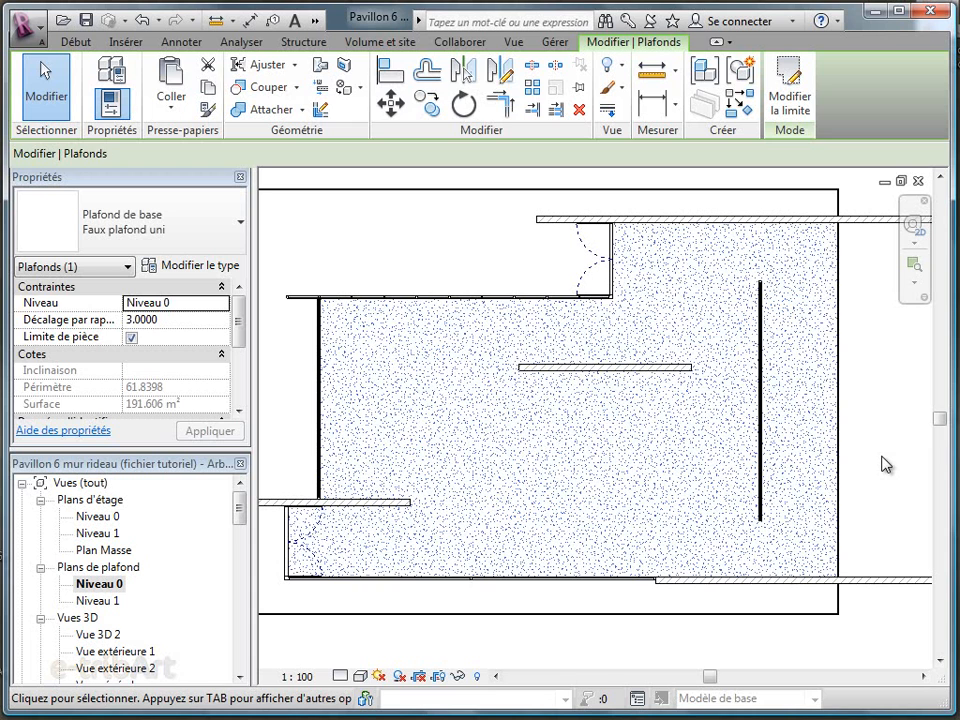
key(Escape)
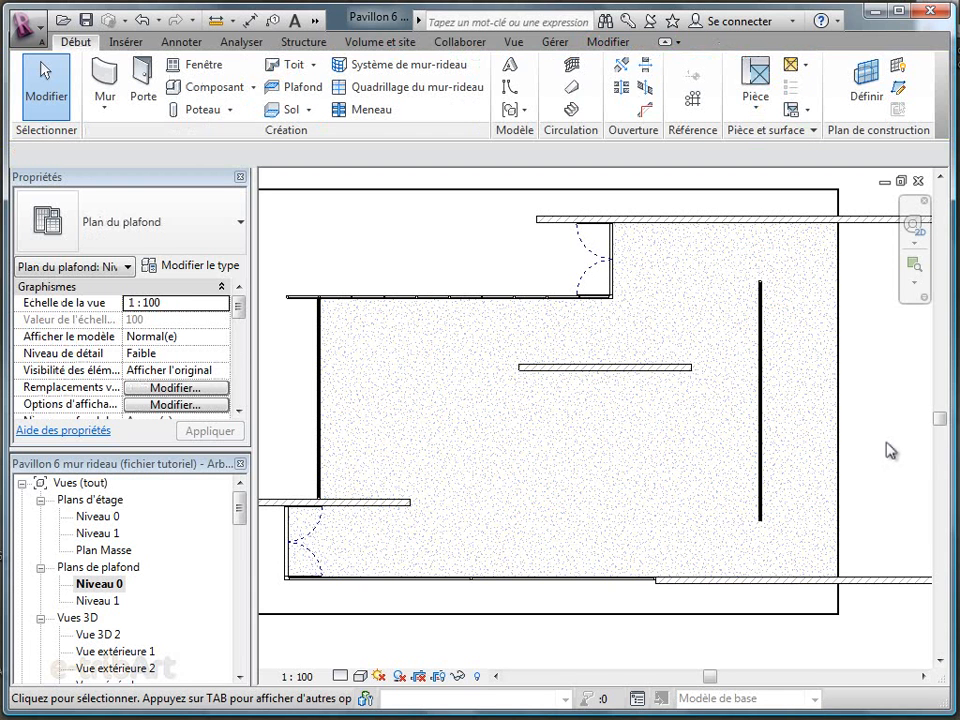
Place Spot 20 en 20 saillie light components on the ceiling in two rows below the orange marble wall
click(240, 91)
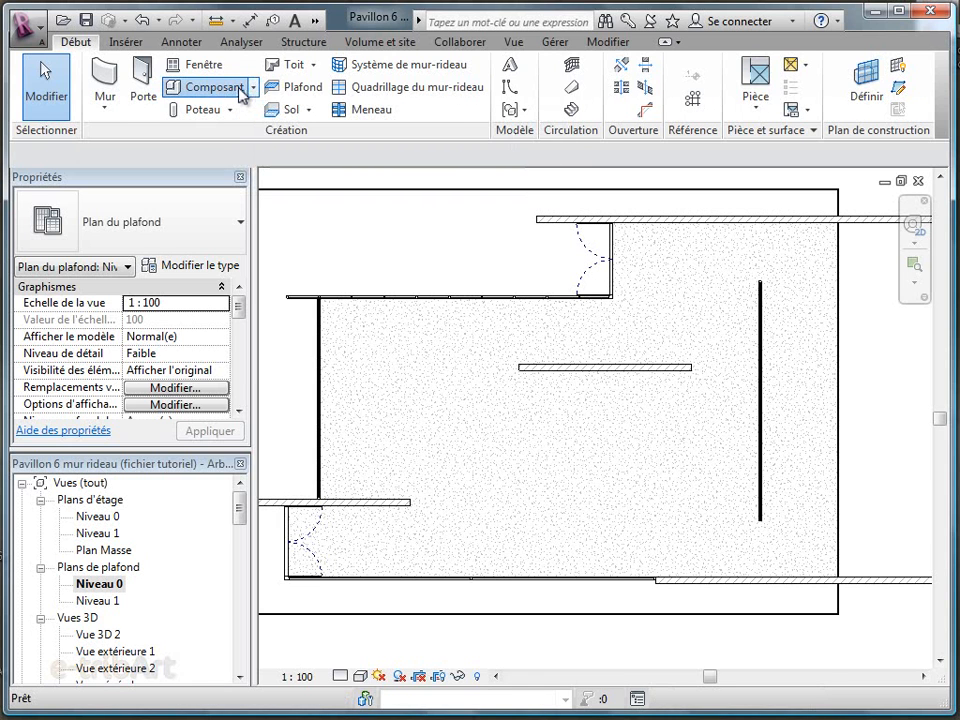
click(233, 237)
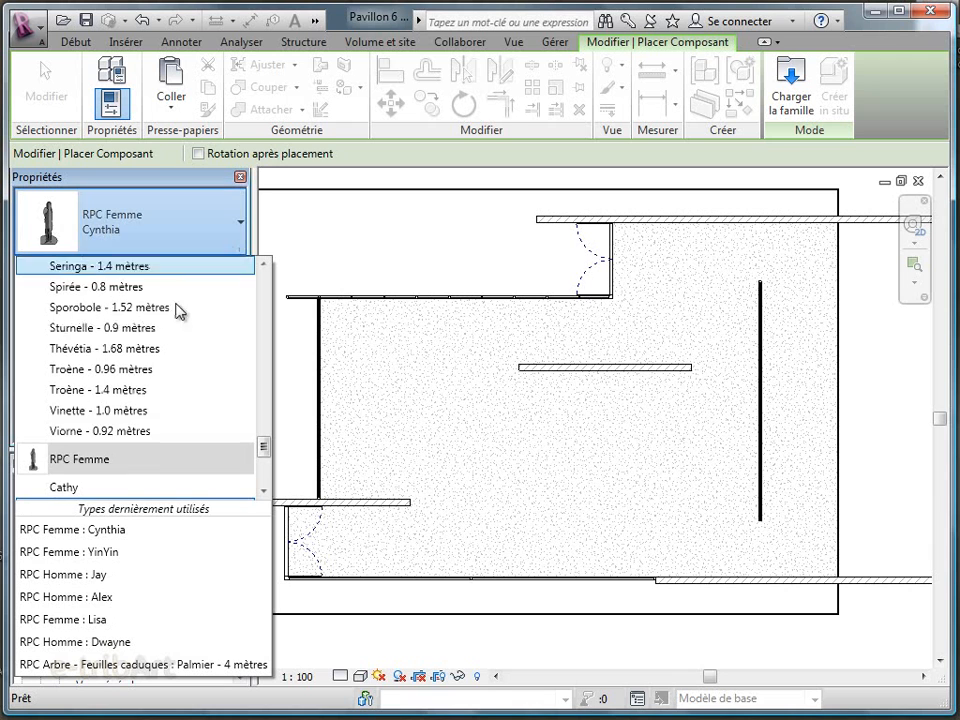
drag(265, 455, 266, 471)
click(148, 494)
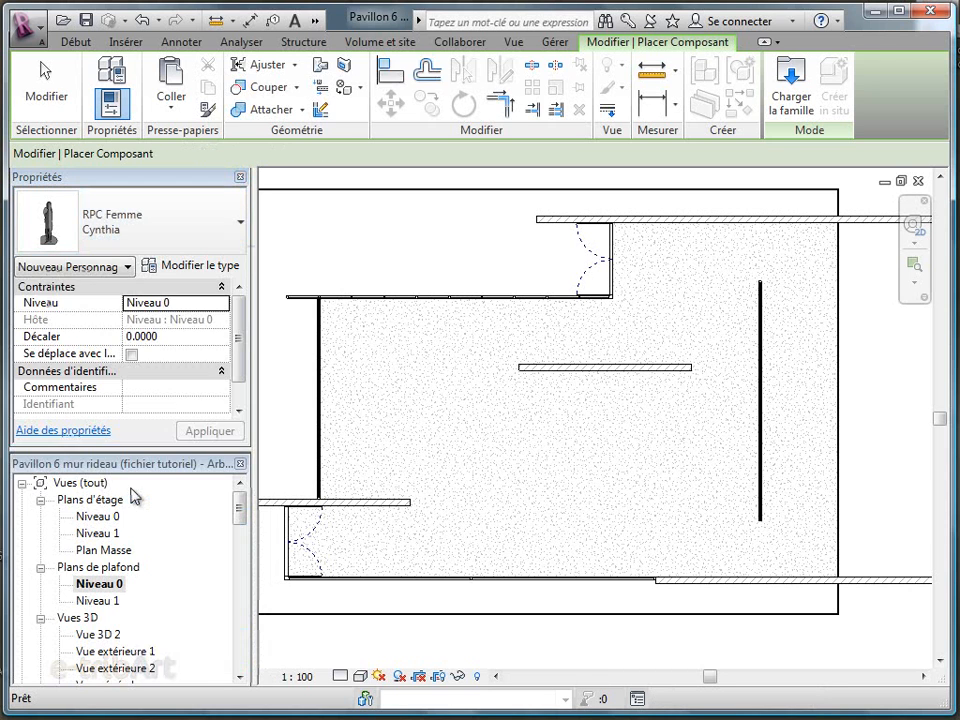
click(401, 408)
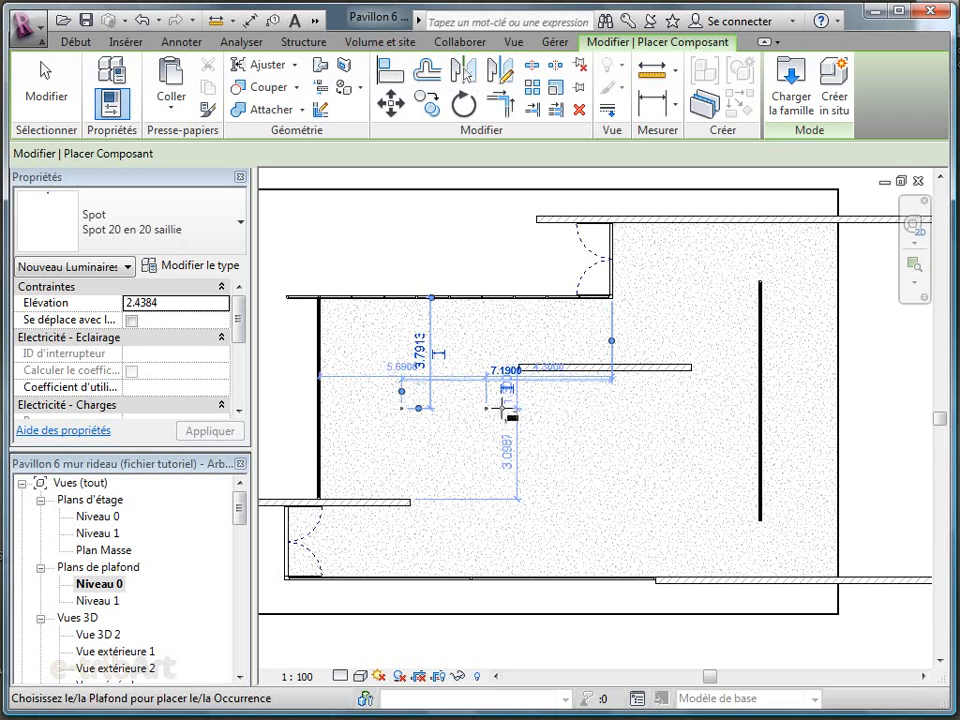
click(504, 408)
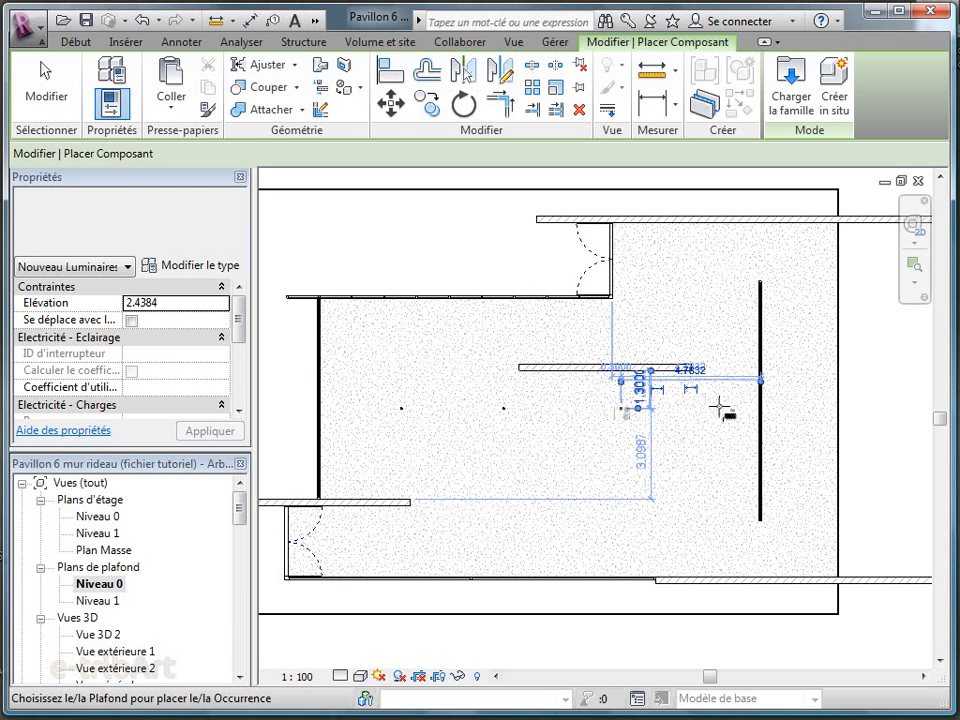
click(643, 463)
click(631, 498)
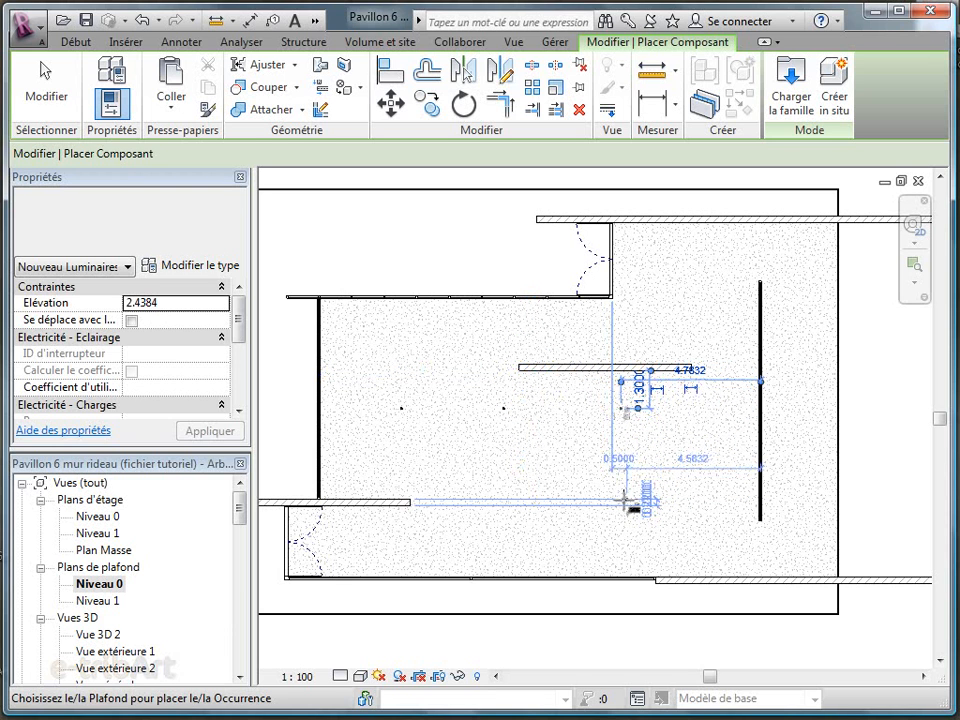
click(512, 500)
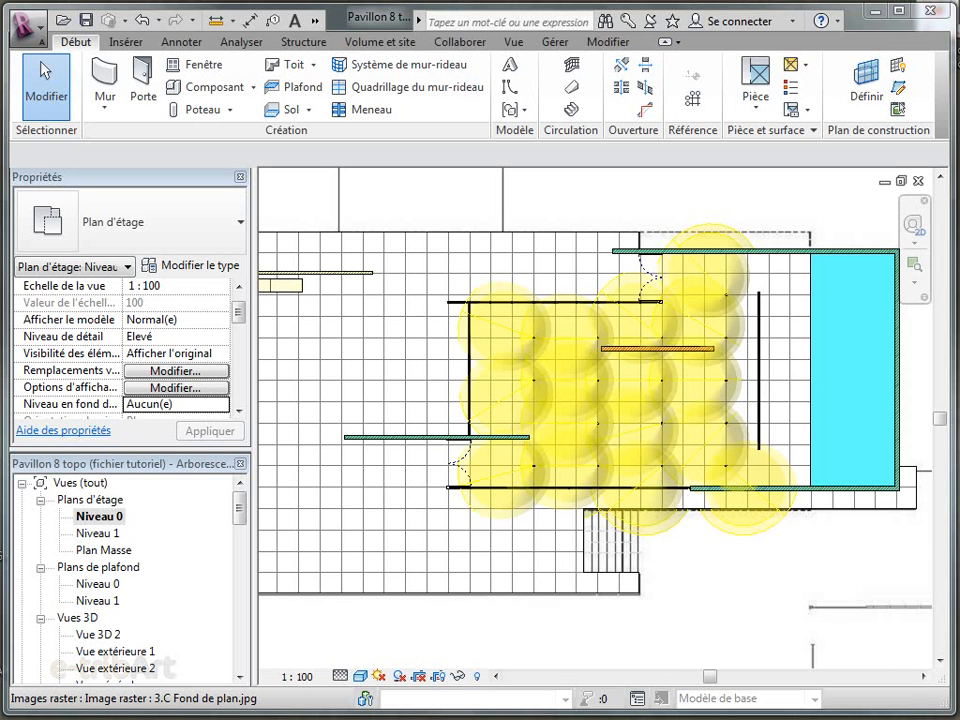
Start a Monobloc stair in the Niveau 0 floor plan and set its top level to Niveau 0
click(572, 111)
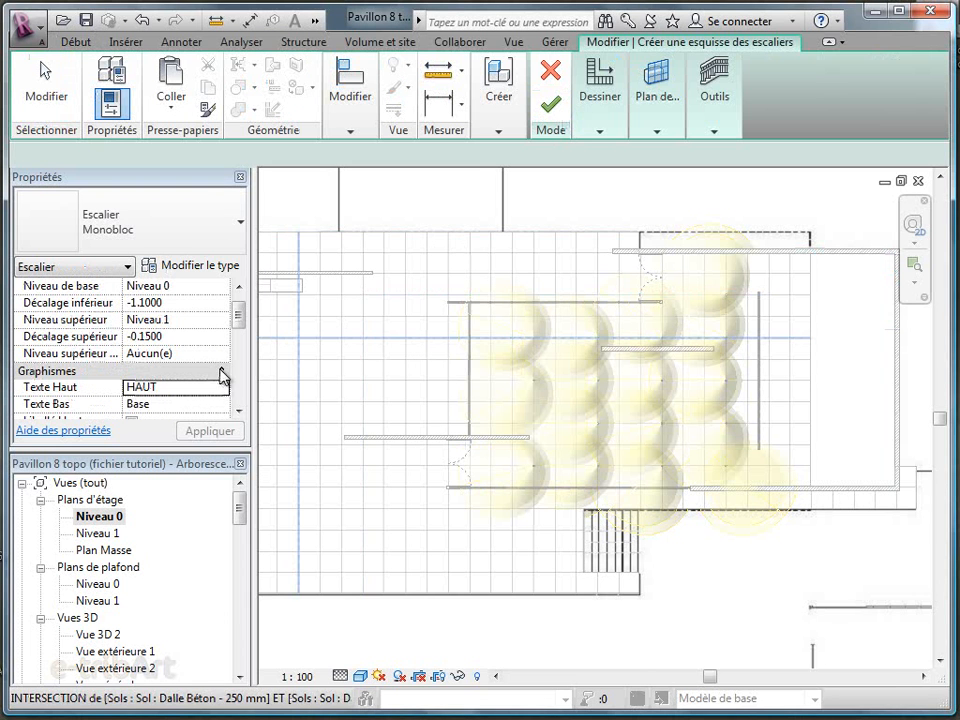
click(221, 322)
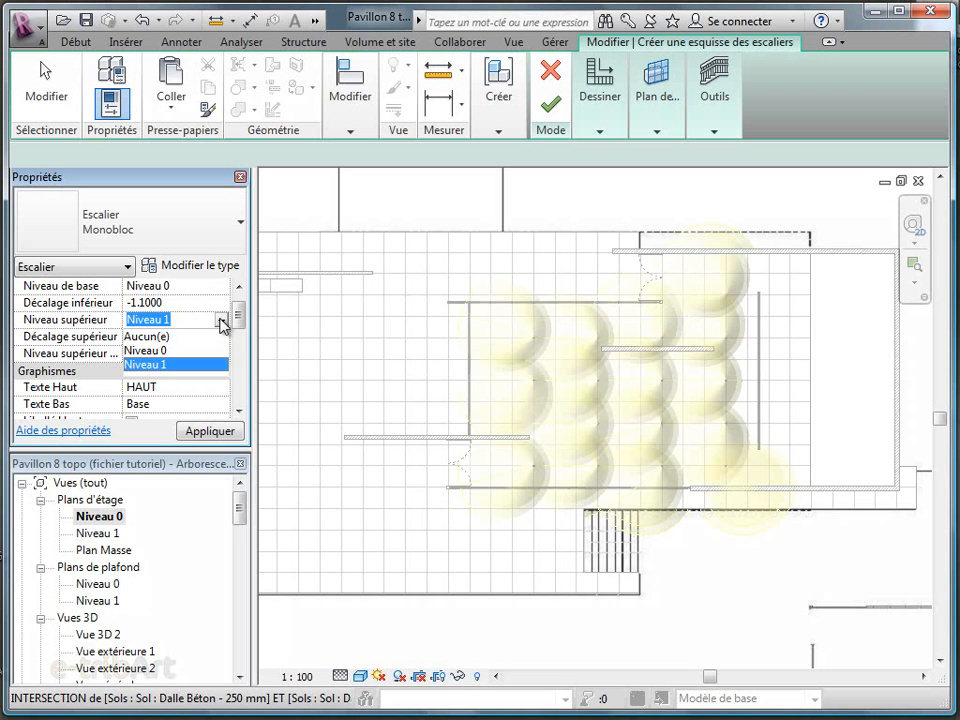
click(153, 352)
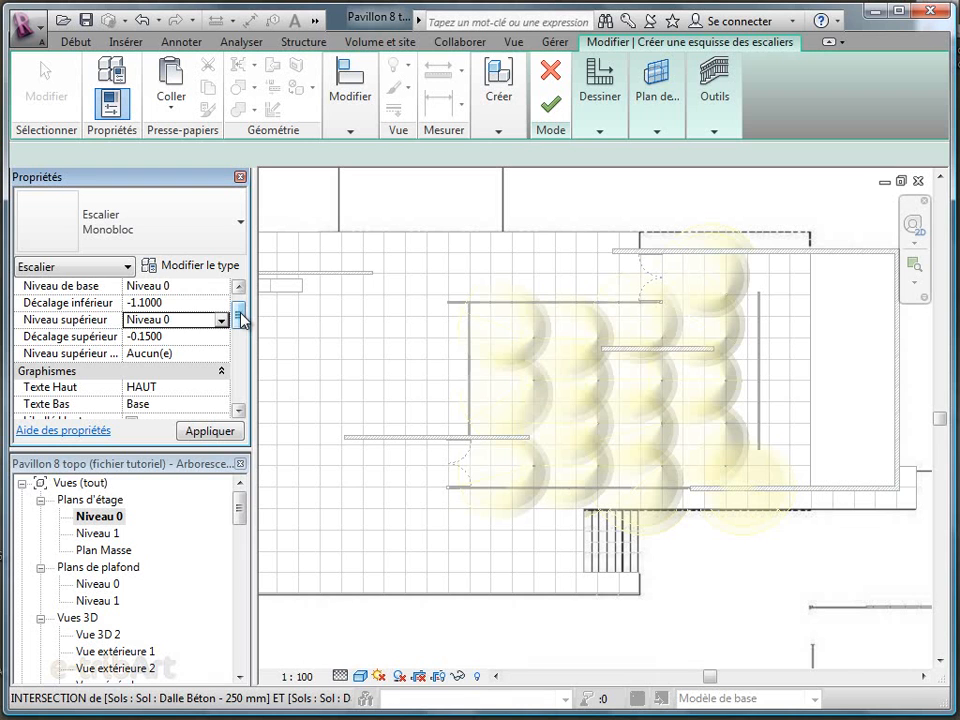
Set the stair's desired number of risers to 7 and its tread depth to 0.4, accepting the equation conflict warning
drag(240, 316, 240, 368)
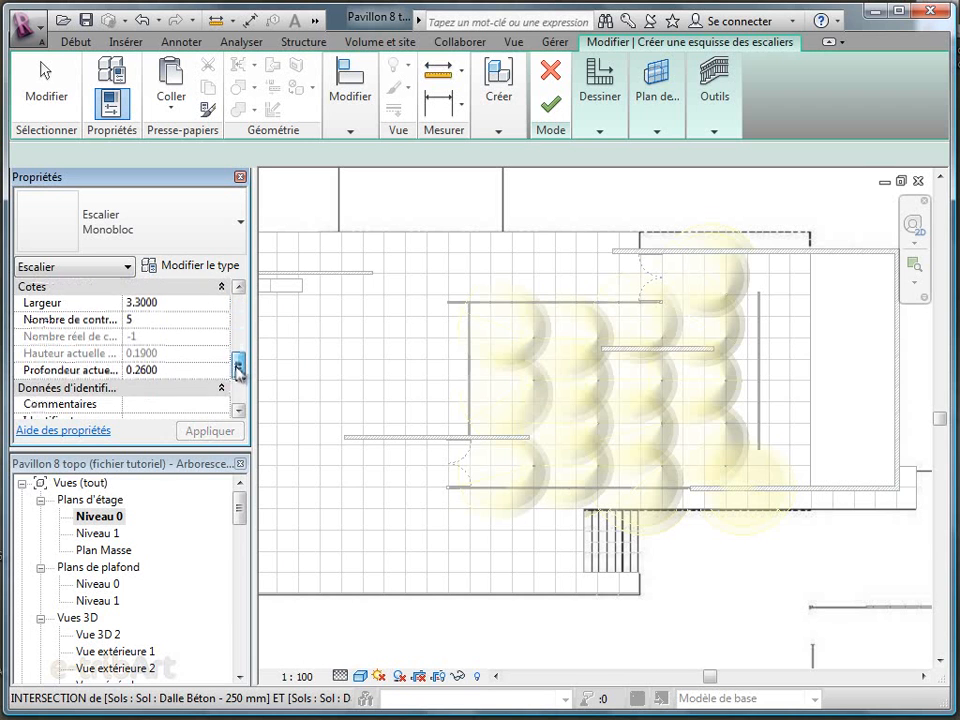
click(209, 321)
click(223, 317)
click(223, 317)
click(185, 369)
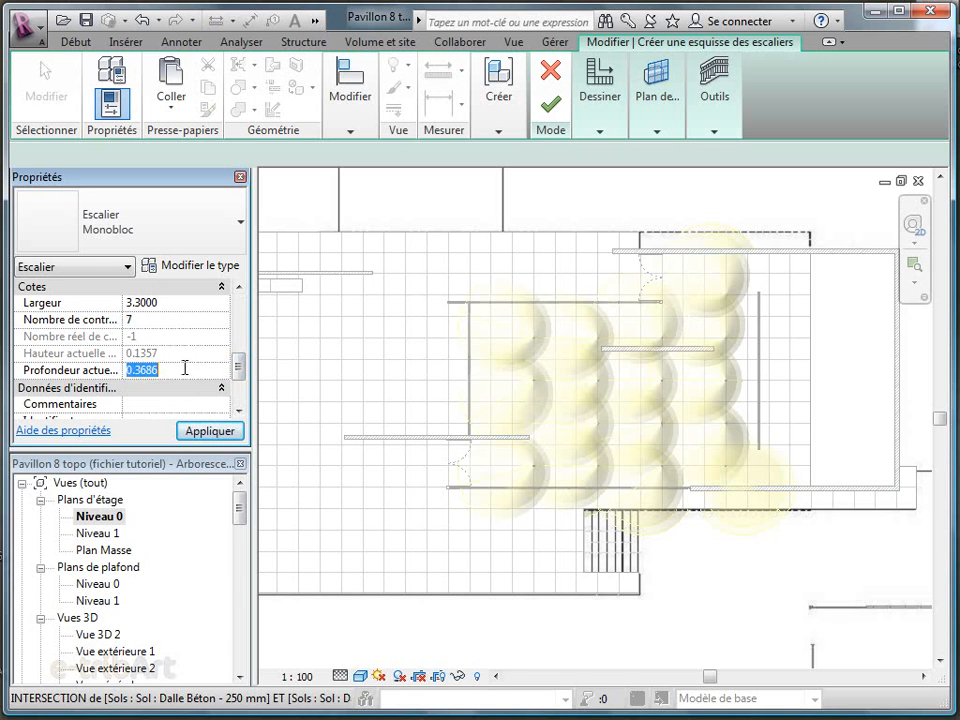
text(0.4)
click(215, 431)
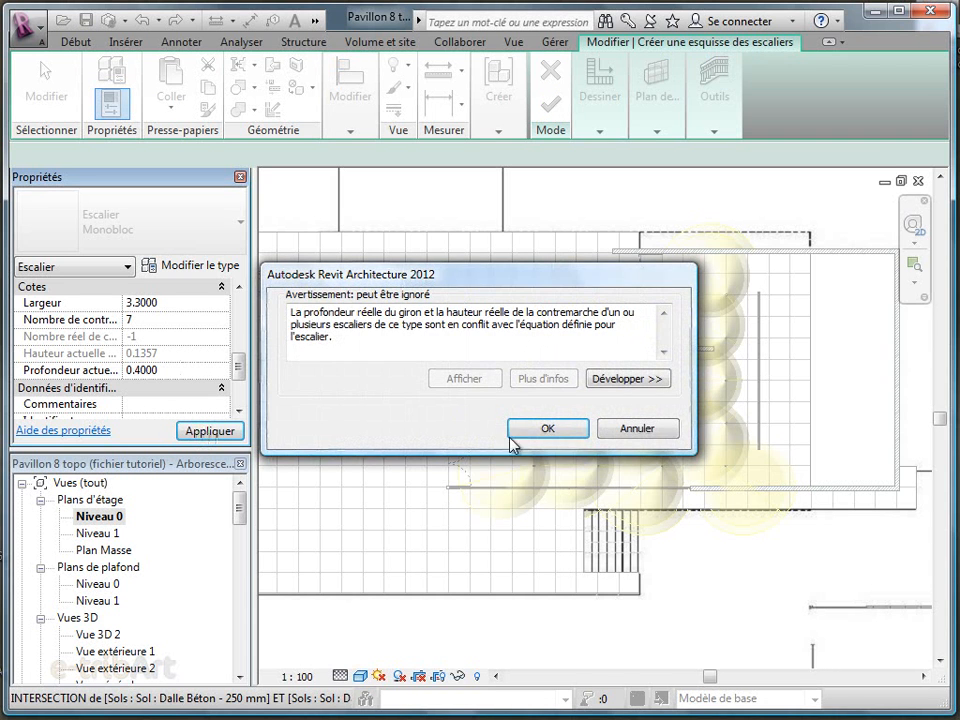
click(549, 428)
Sketch a straight stair run over the steps on the background plan, from their right edge to their left edge
click(603, 115)
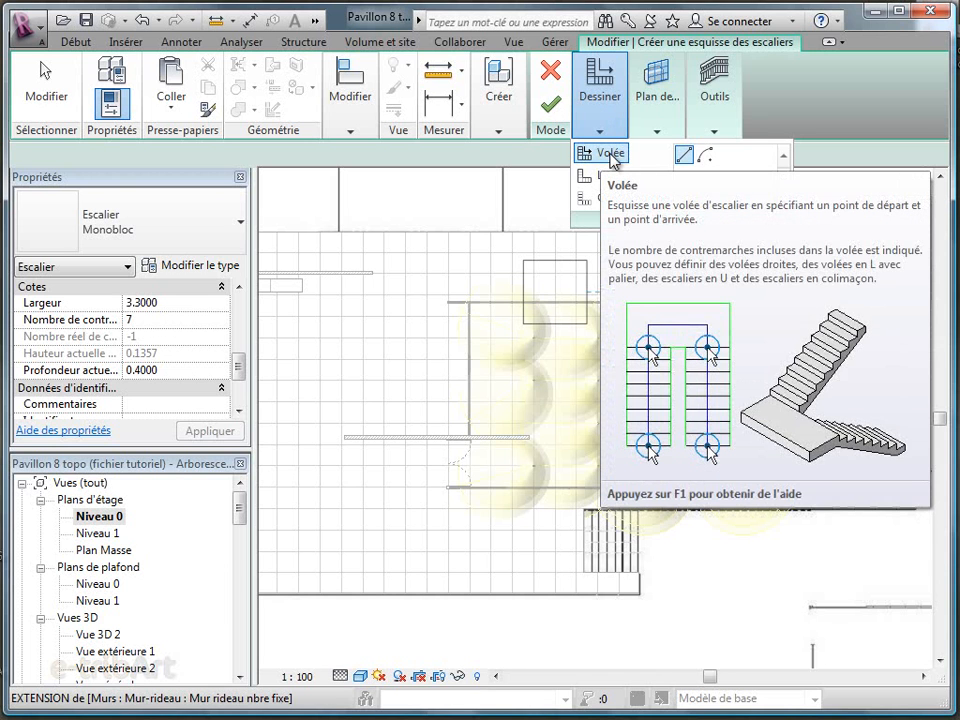
click(607, 155)
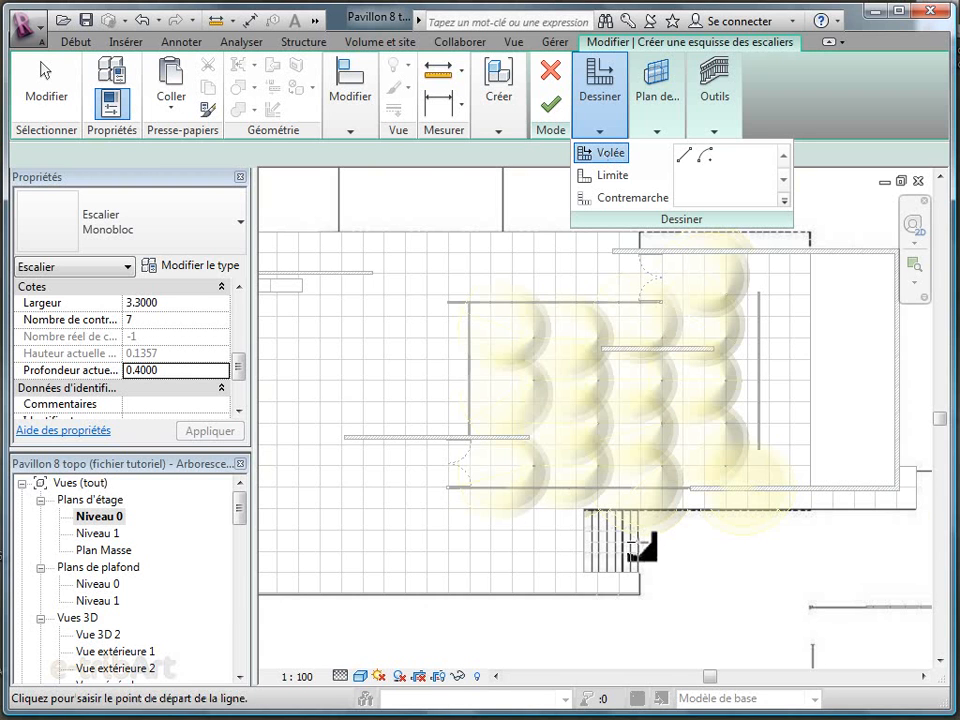
scroll(633, 543, up, 3)
click(640, 543)
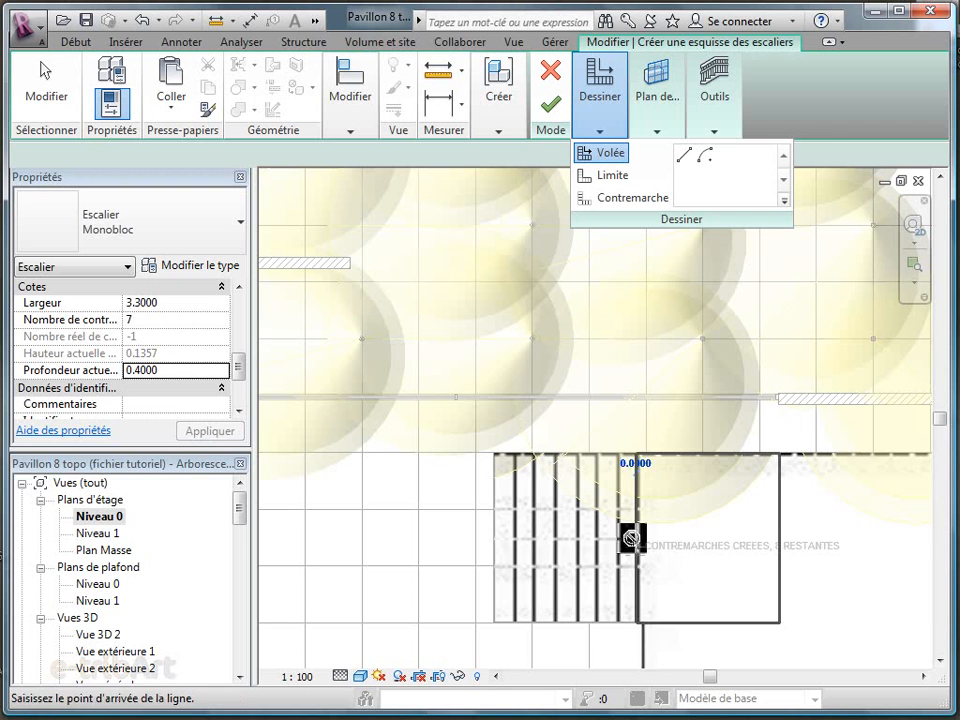
click(497, 543)
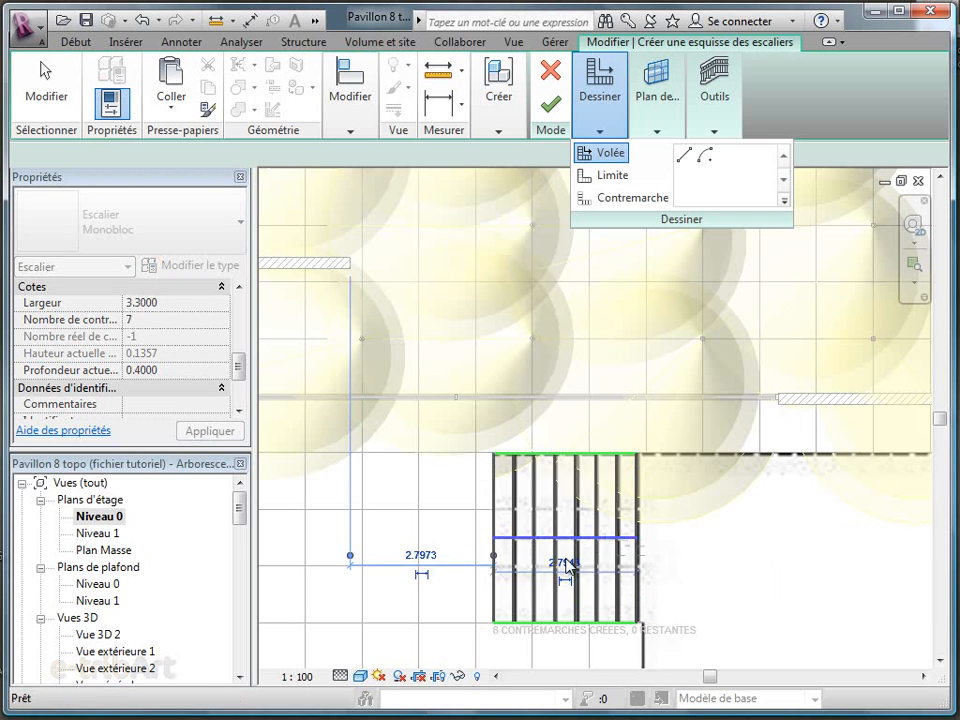
key(Escape)
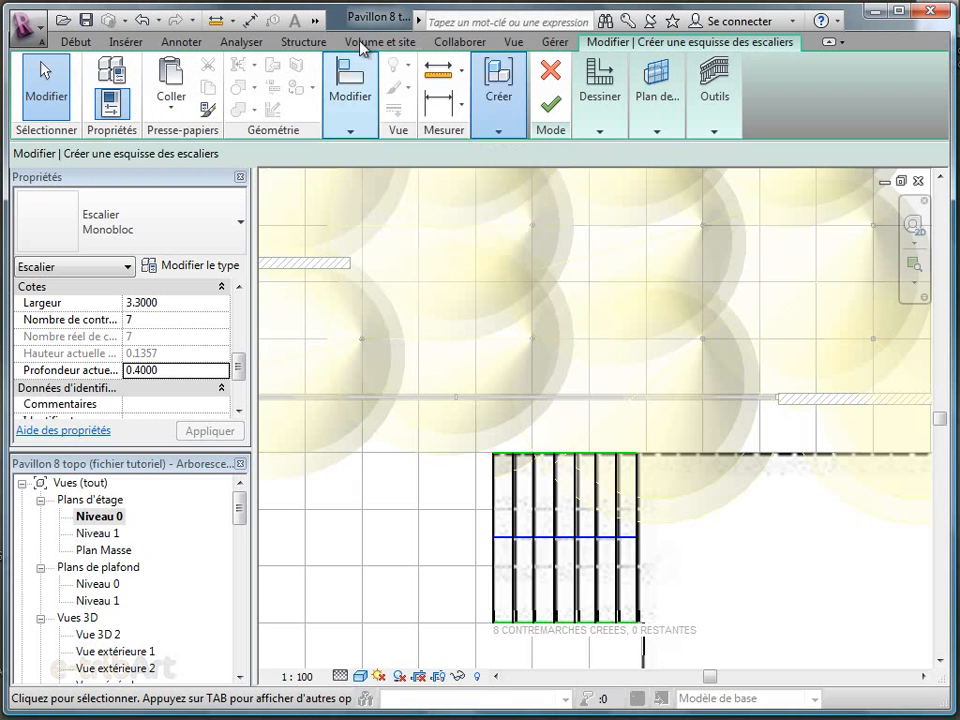
Show the stair sketch in the default 3D view and finish the sketch to create the stair
click(350, 131)
click(315, 24)
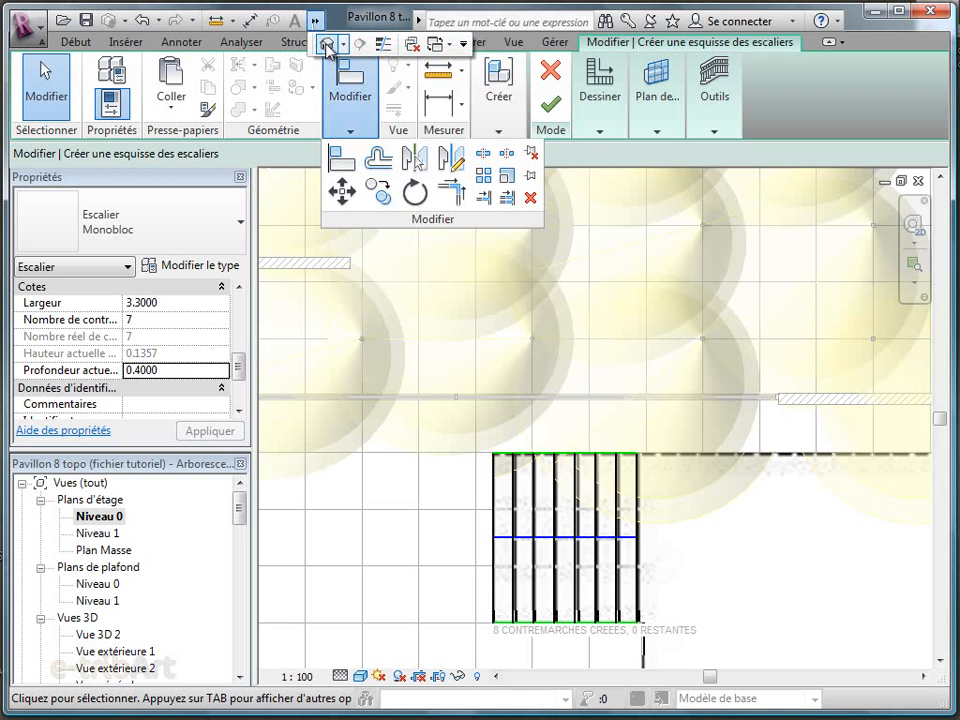
click(326, 43)
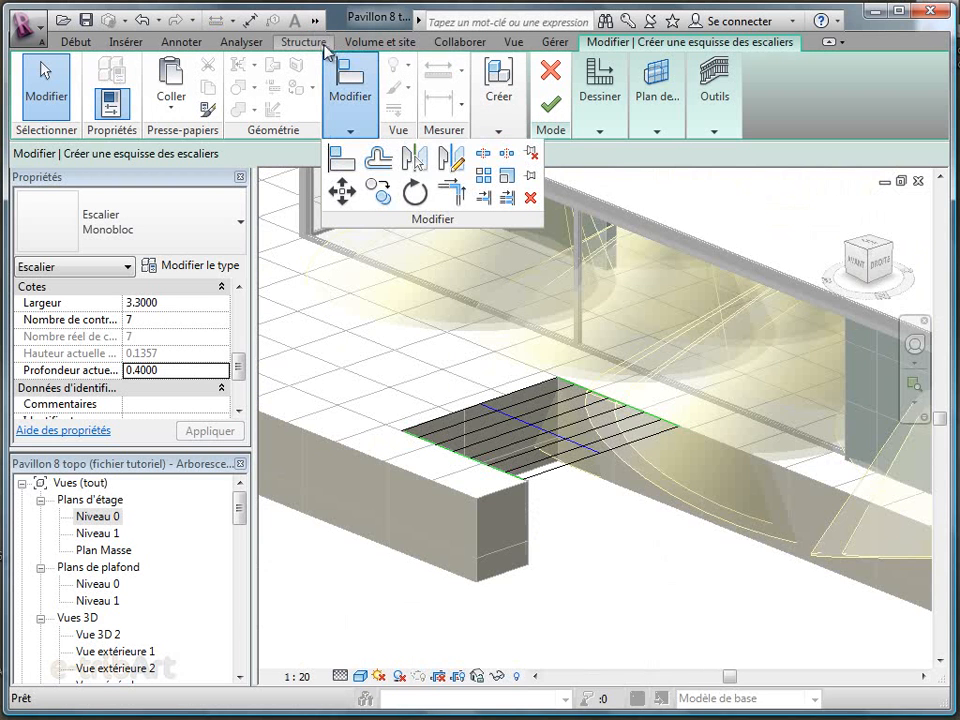
click(550, 104)
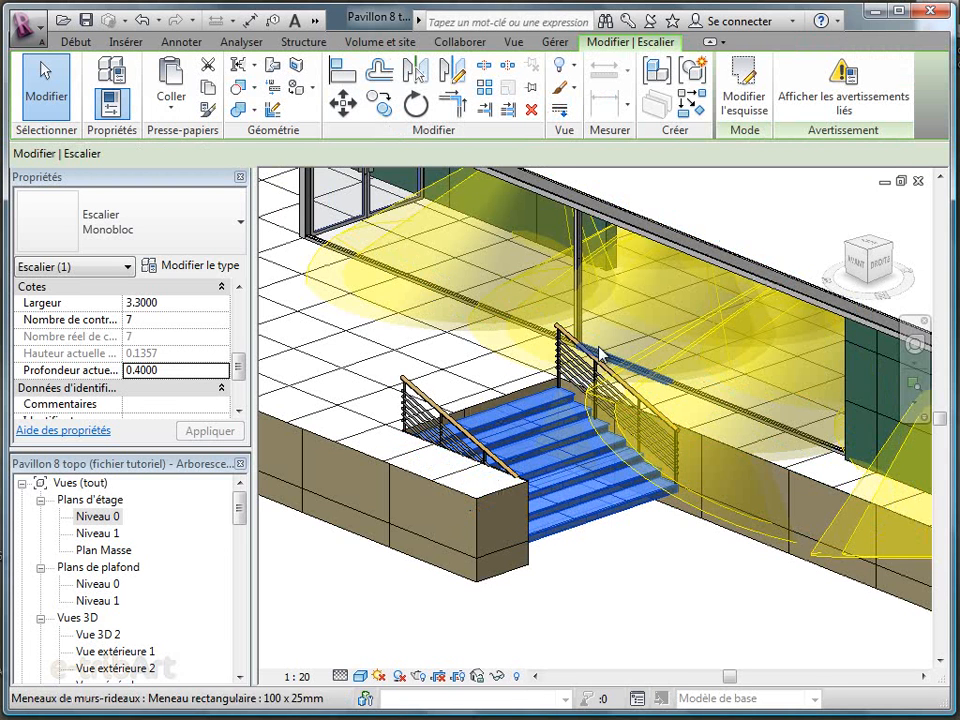
Delete the railings on both sides of the new stair
click(591, 360)
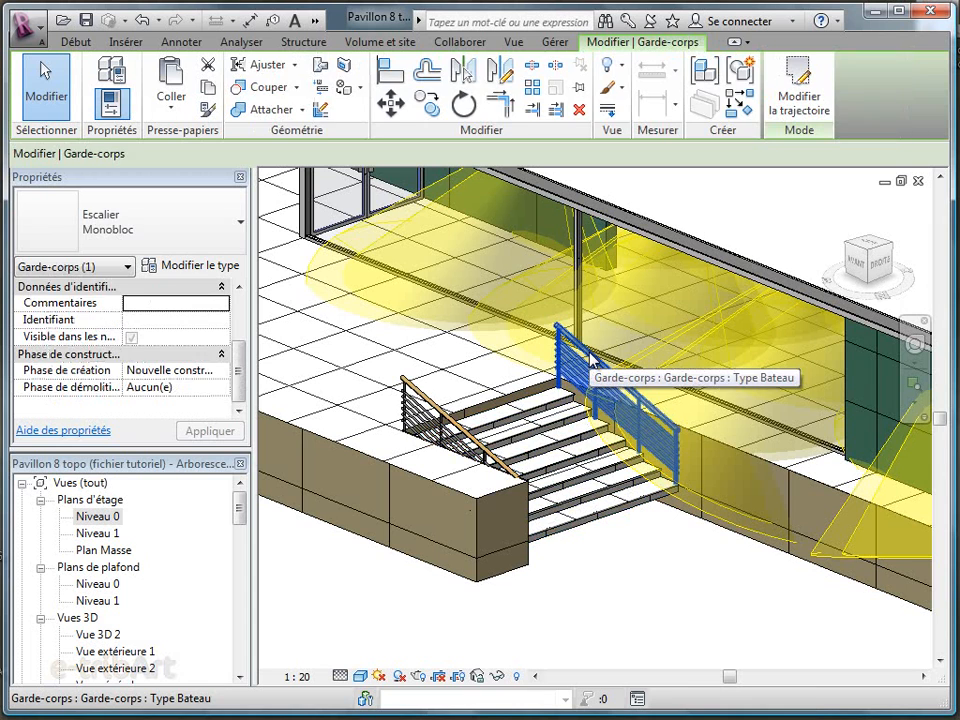
key(Delete)
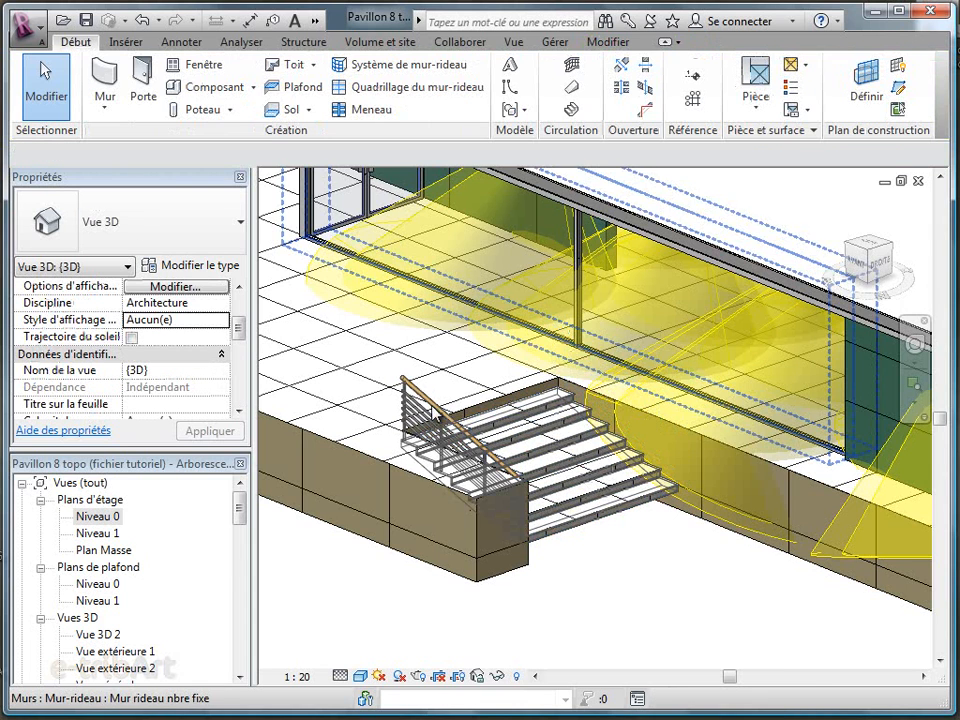
click(432, 410)
key(Delete)
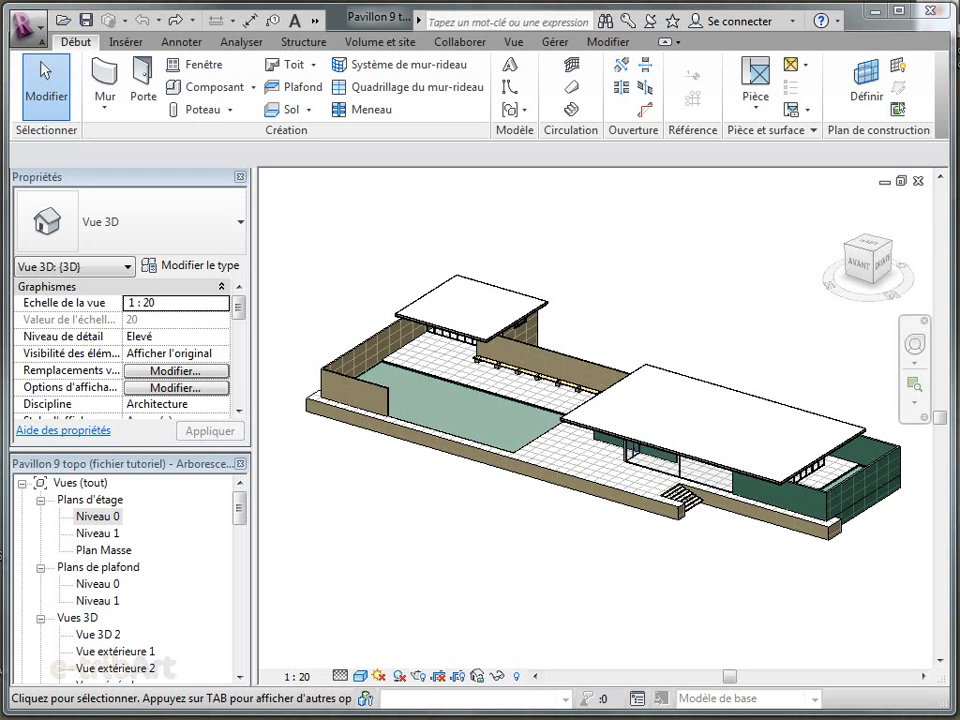
Delete the 3.C Fond de plan.jpg background image from the Niveau 0 floor plan and dismiss the locked-objects warning
double_click(111, 517)
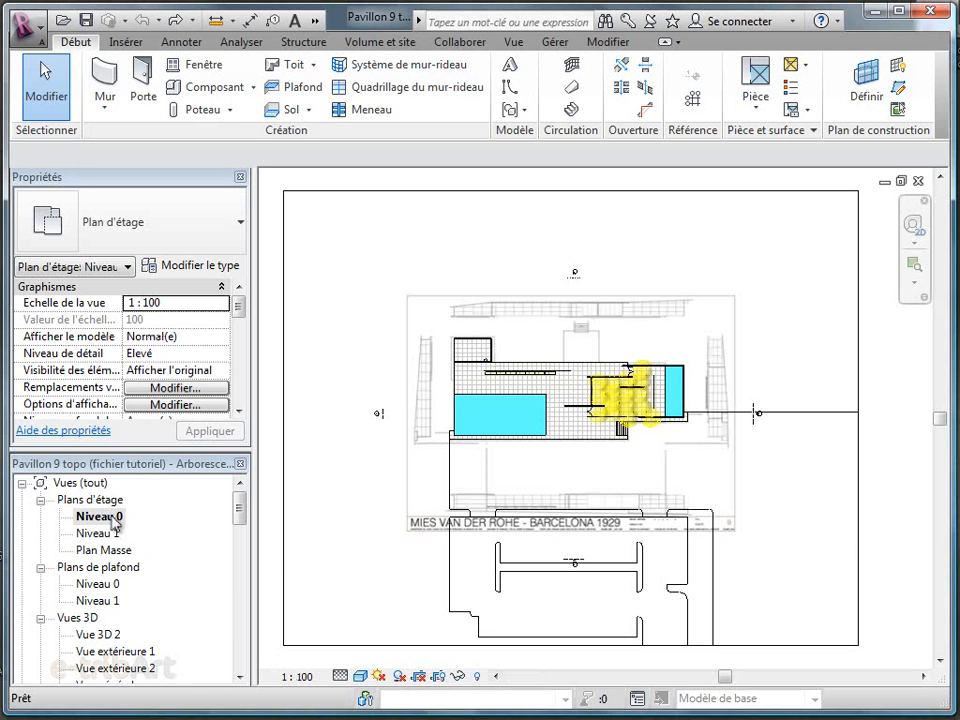
click(729, 534)
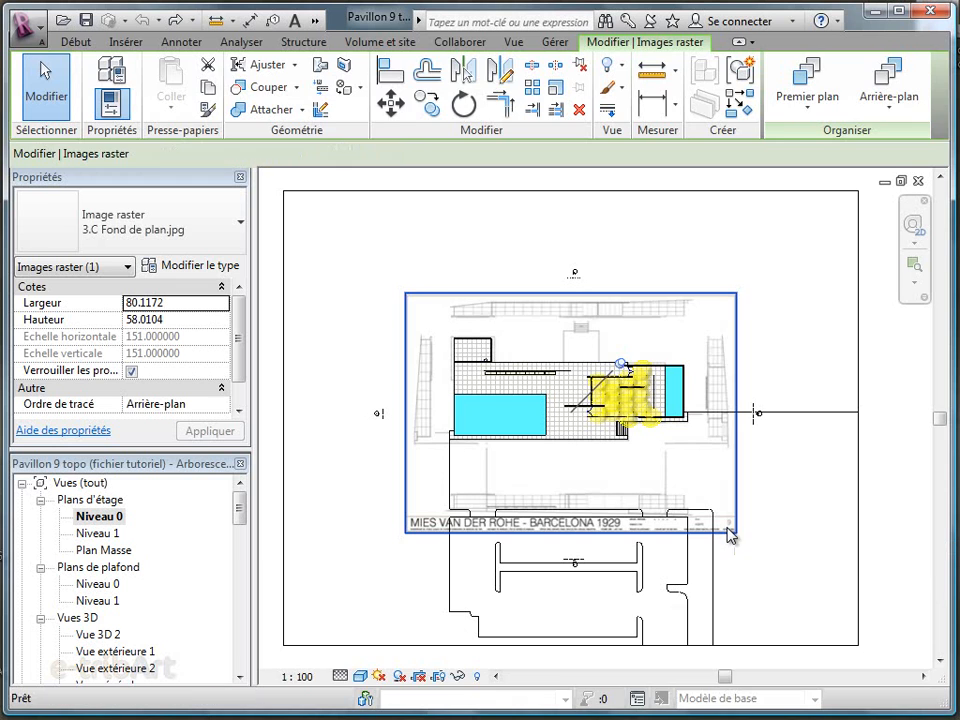
key(Delete)
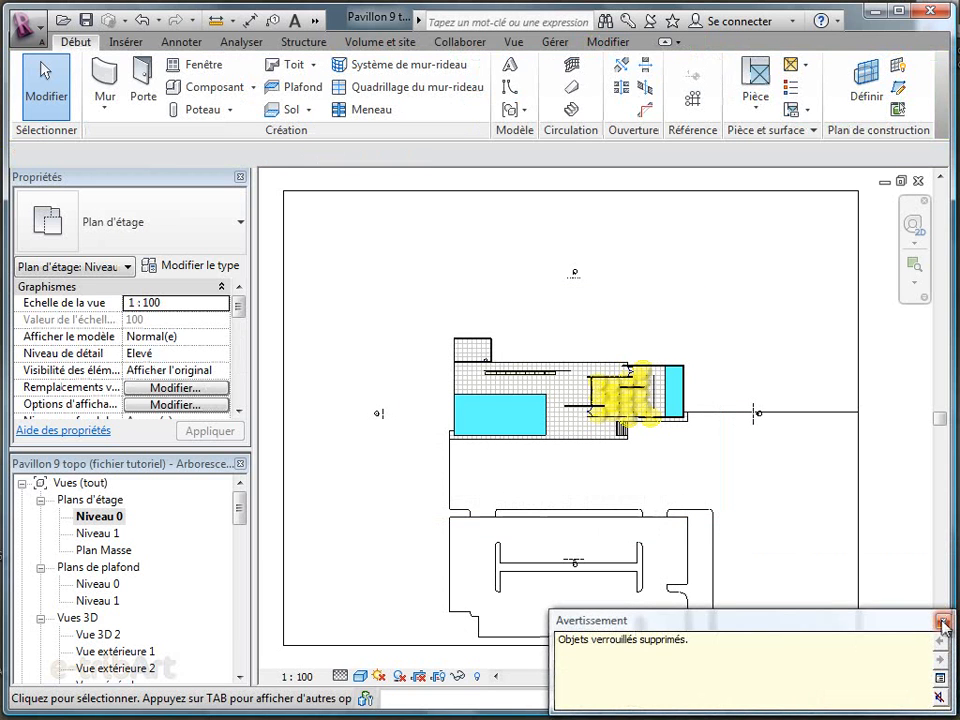
click(942, 621)
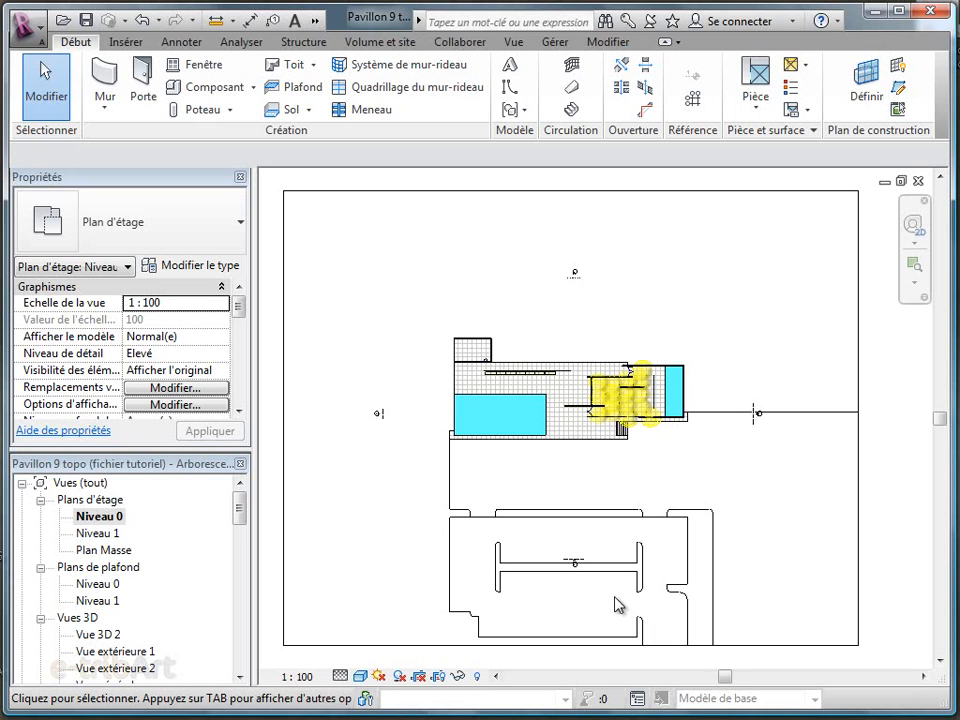
Start a topographic surface with points at elevation -5.8 on the site boundary's lower-right corner and -3.4 on its lower-left corner
click(372, 44)
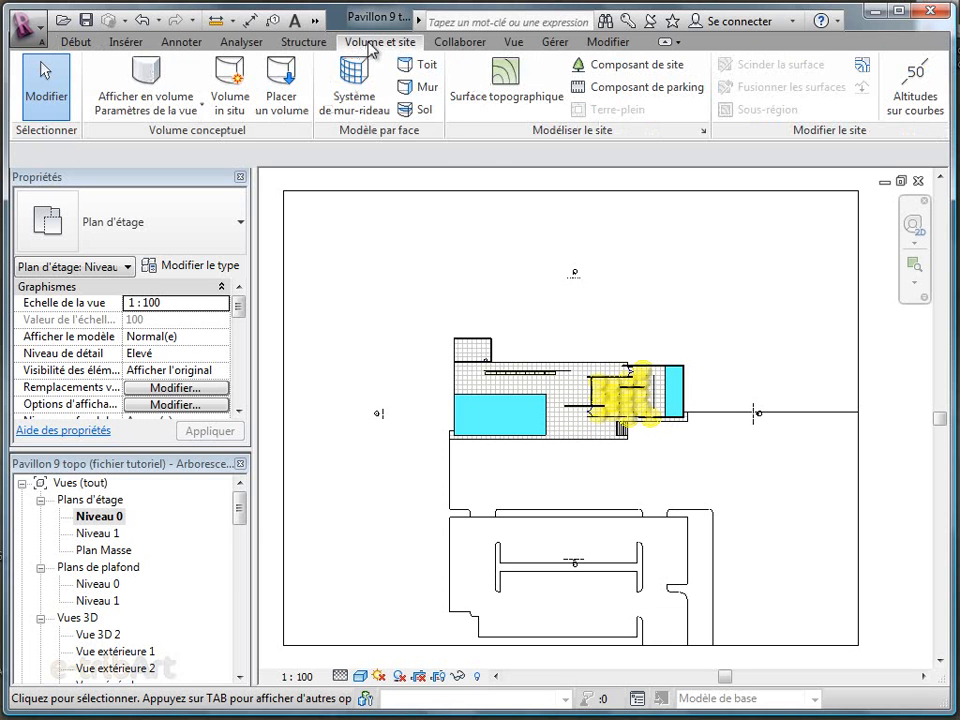
click(505, 107)
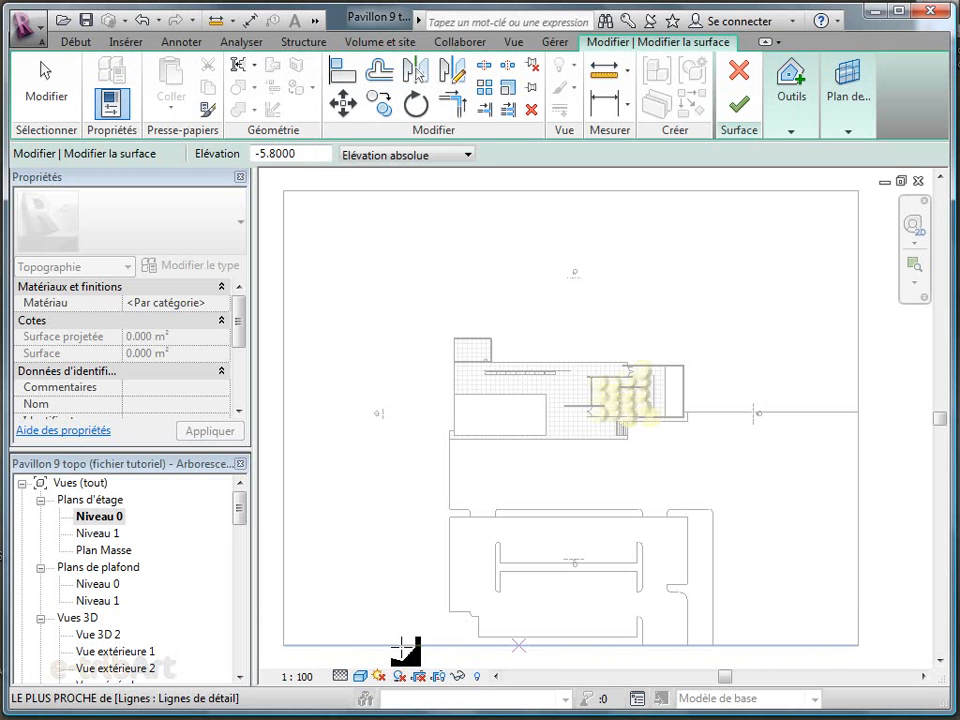
double_click(295, 154)
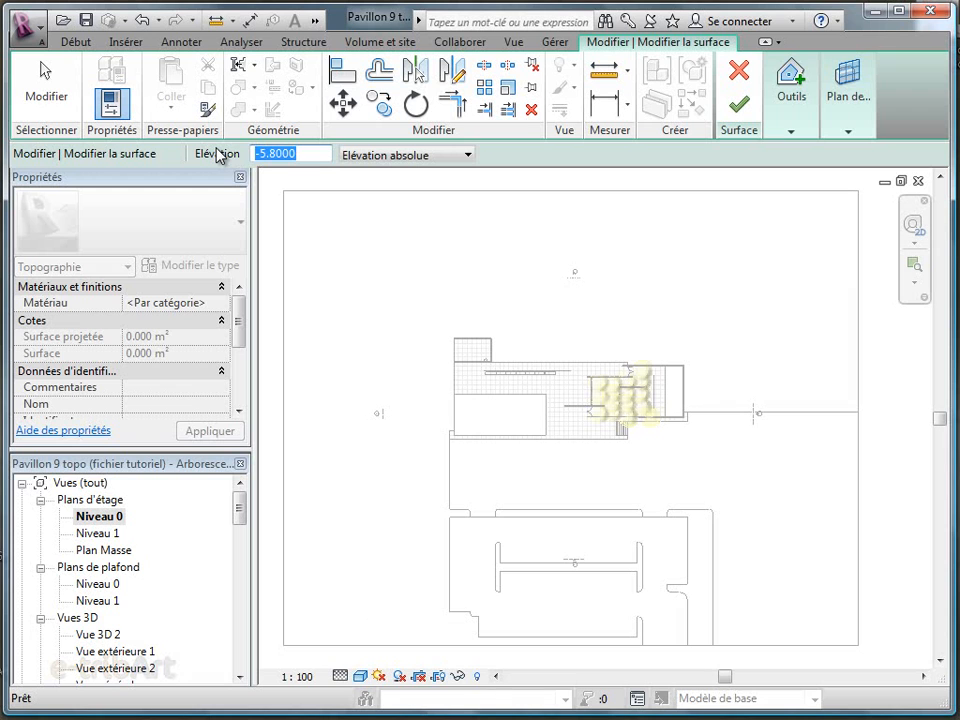
text(-3.4)
click(284, 646)
Add a topographic point at elevation 4.3 on the upper-left corner of the site boundary
drag(308, 154, 220, 157)
text(4.3)
click(285, 191)
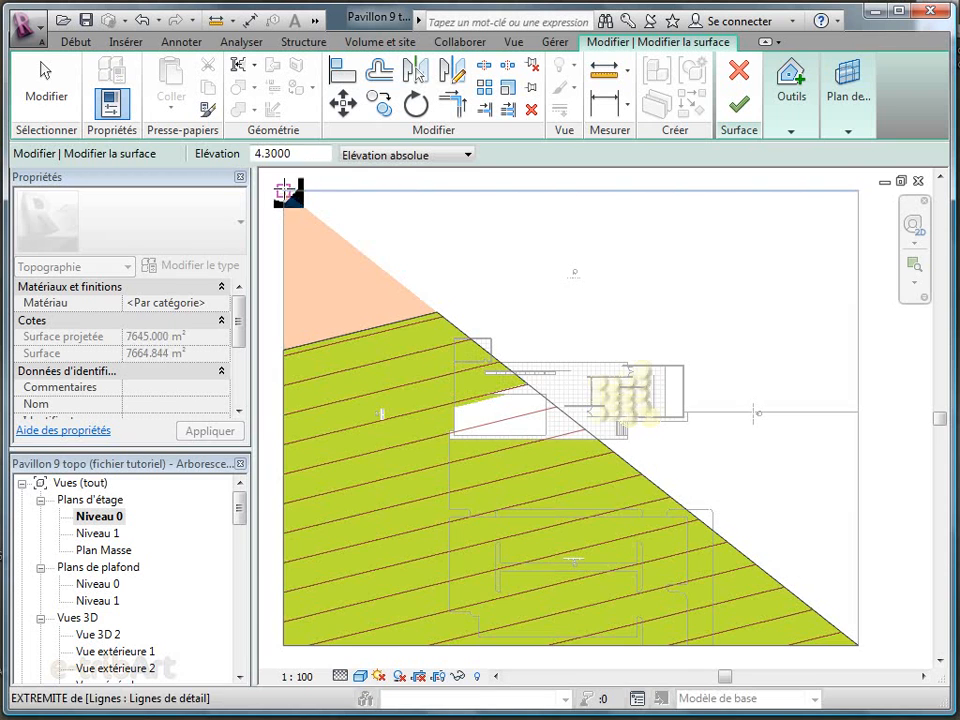
Add a topographic point at elevation 1.9 on the site boundary's upper-right corner and finish the surface
drag(318, 155, 218, 155)
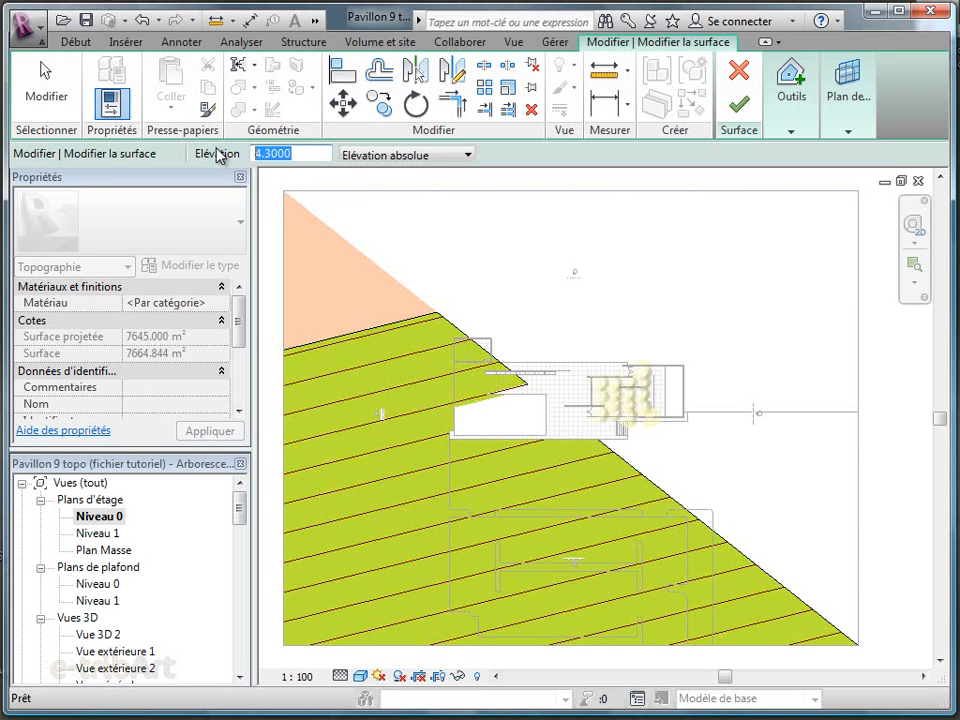
text(1.9)
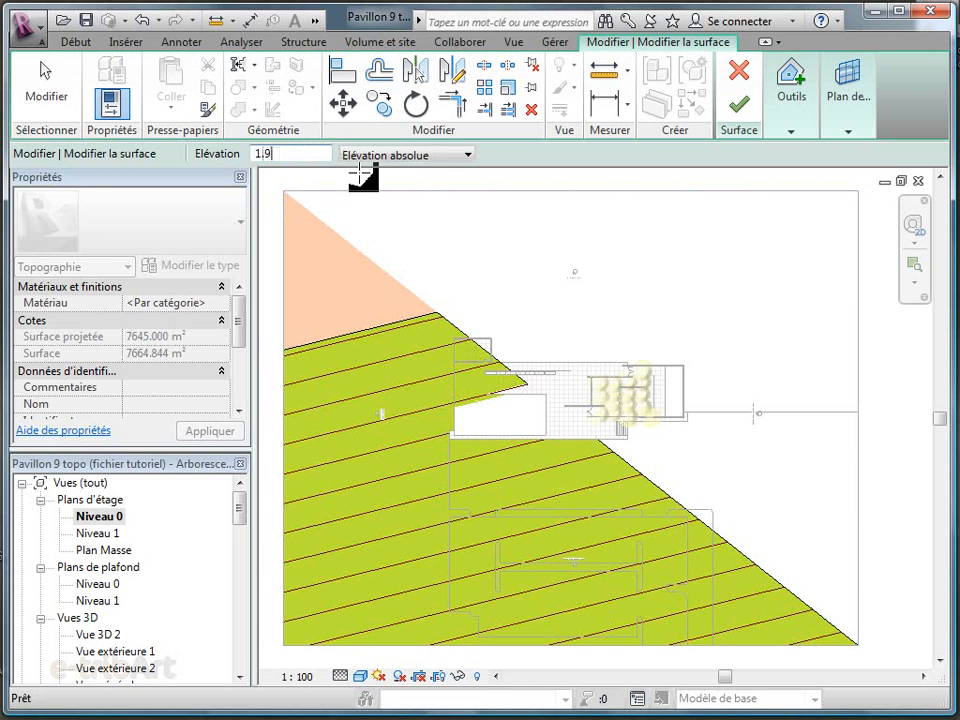
click(858, 190)
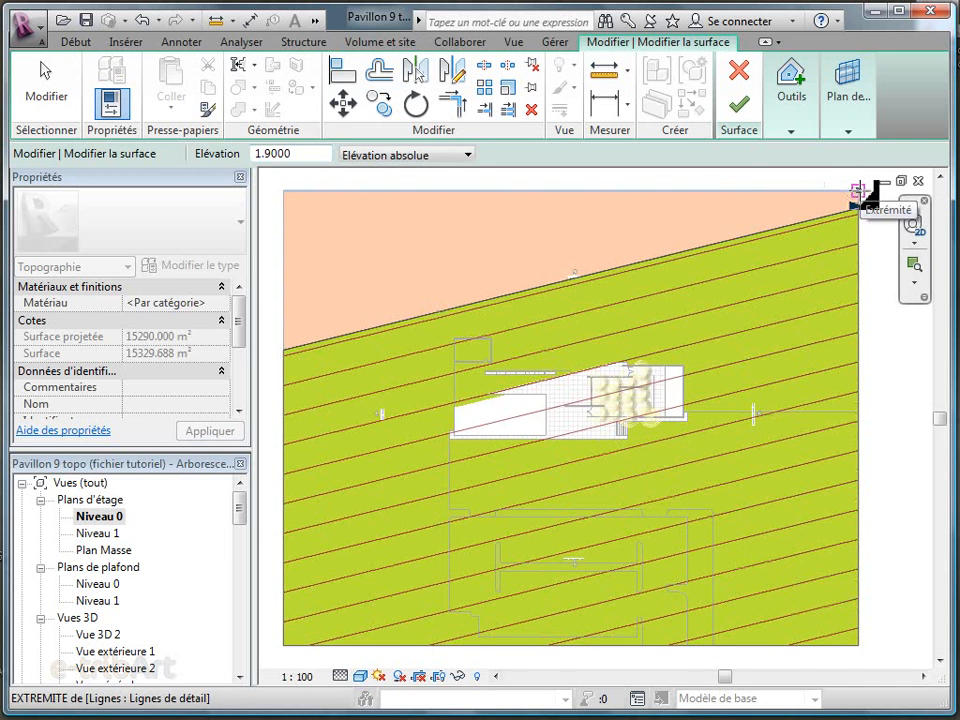
click(737, 108)
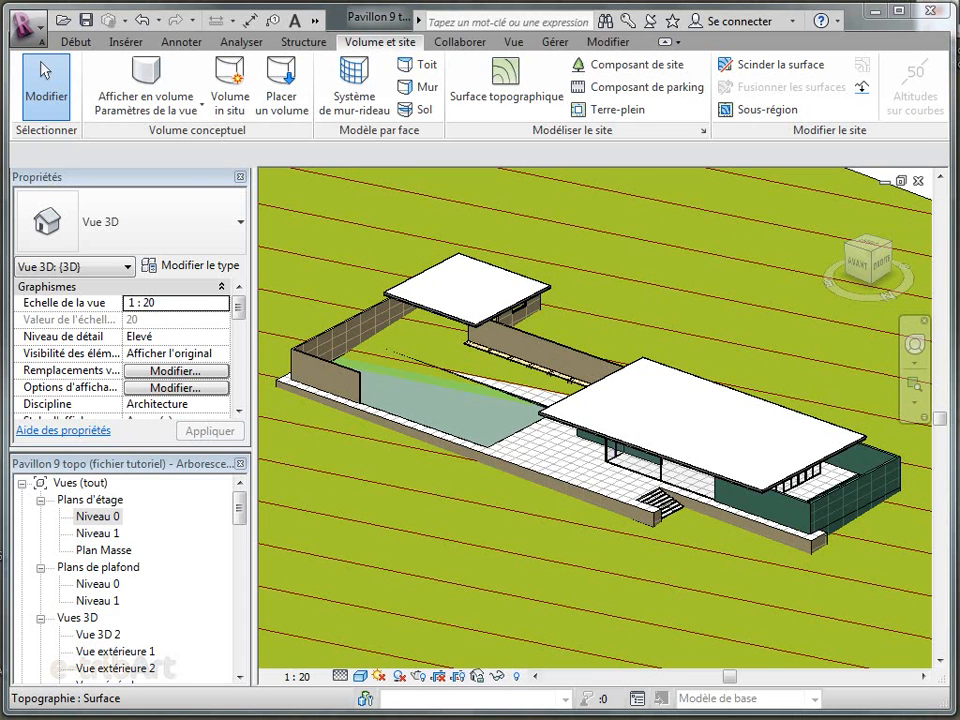
Start a Terre-plein Béton - 300 mm building pad on the Niveau 0 plan and sketch its boundary around the pavilion's outer outline
click(617, 110)
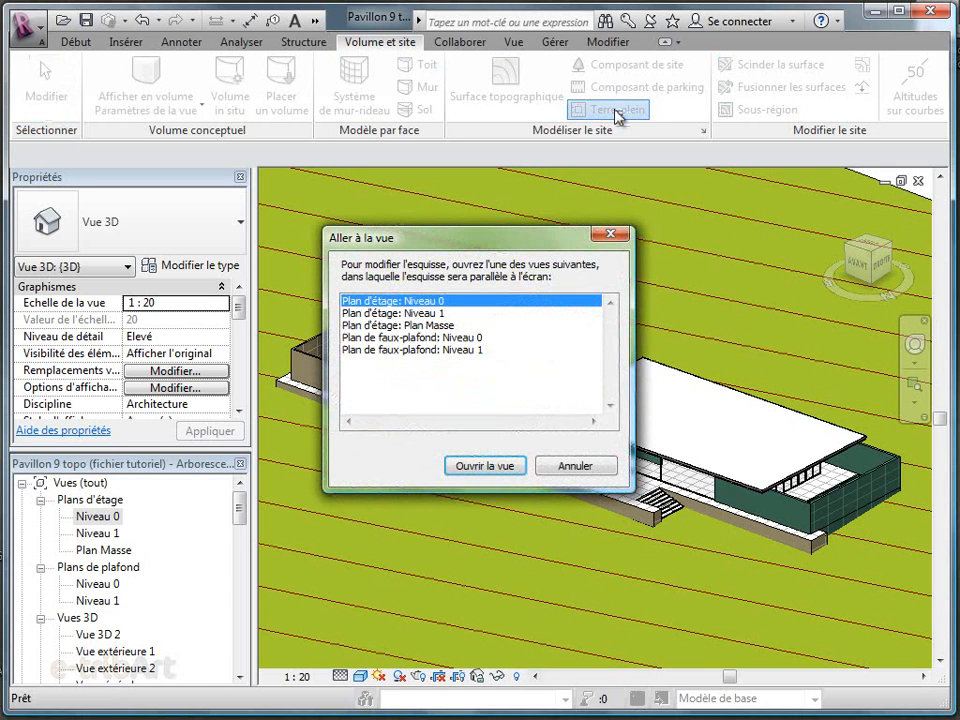
click(501, 470)
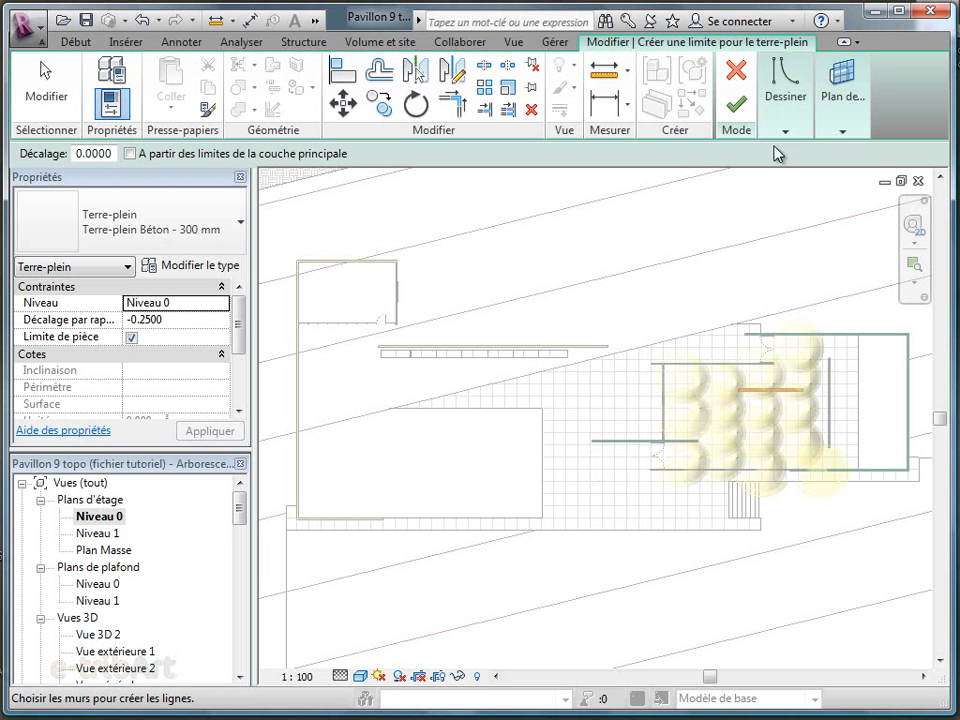
mouse_move(791, 117)
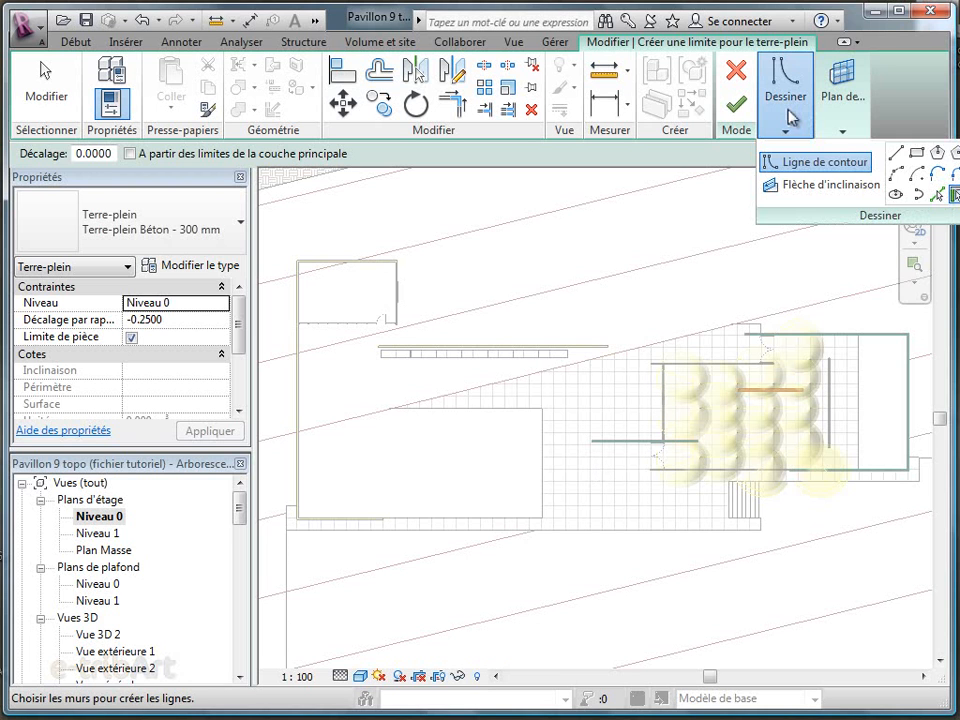
click(826, 164)
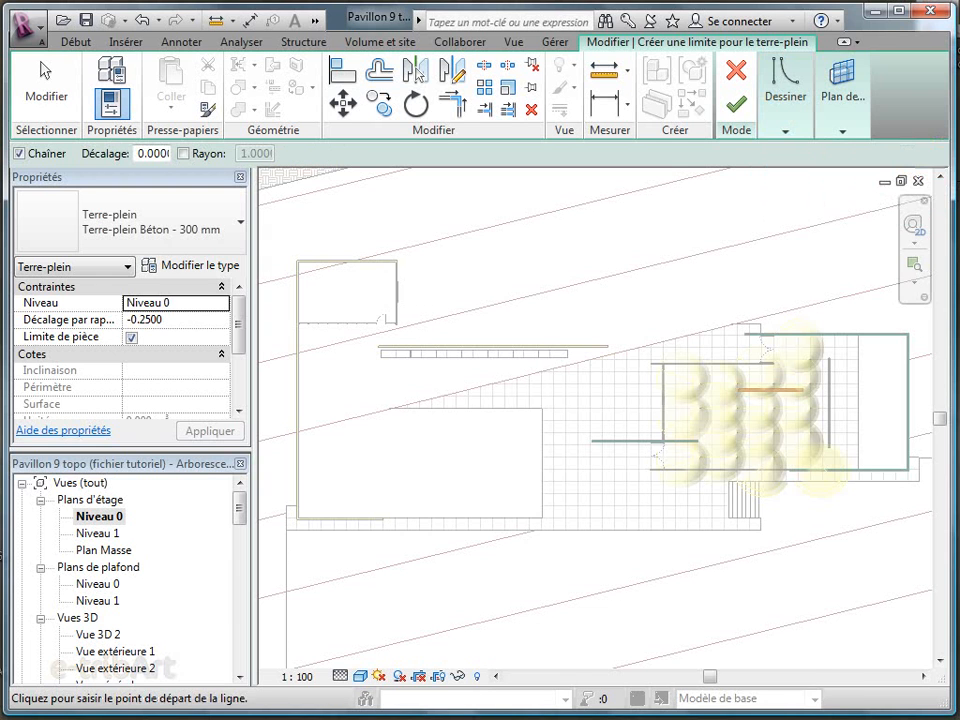
key(Escape)
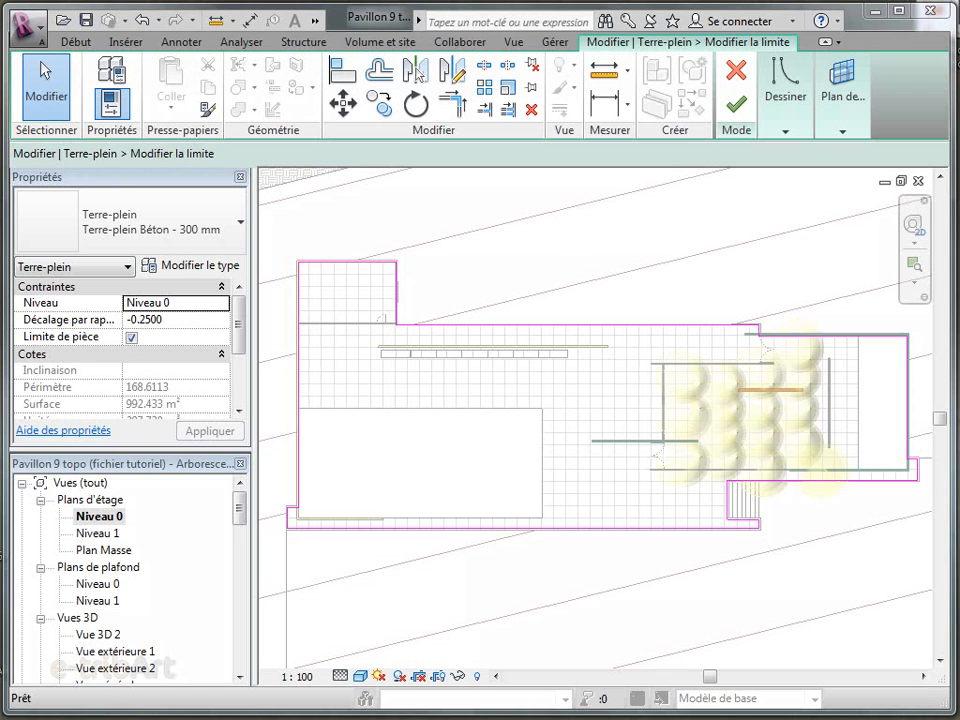
View the pad's boundary sketch in 3D and finish the building pad
click(314, 21)
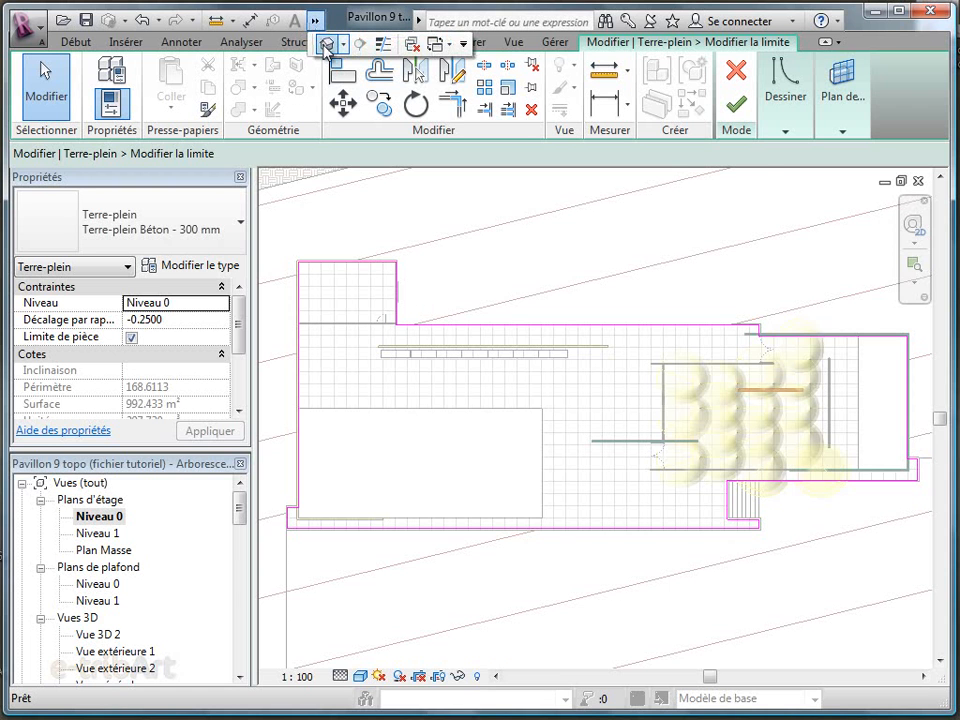
click(325, 44)
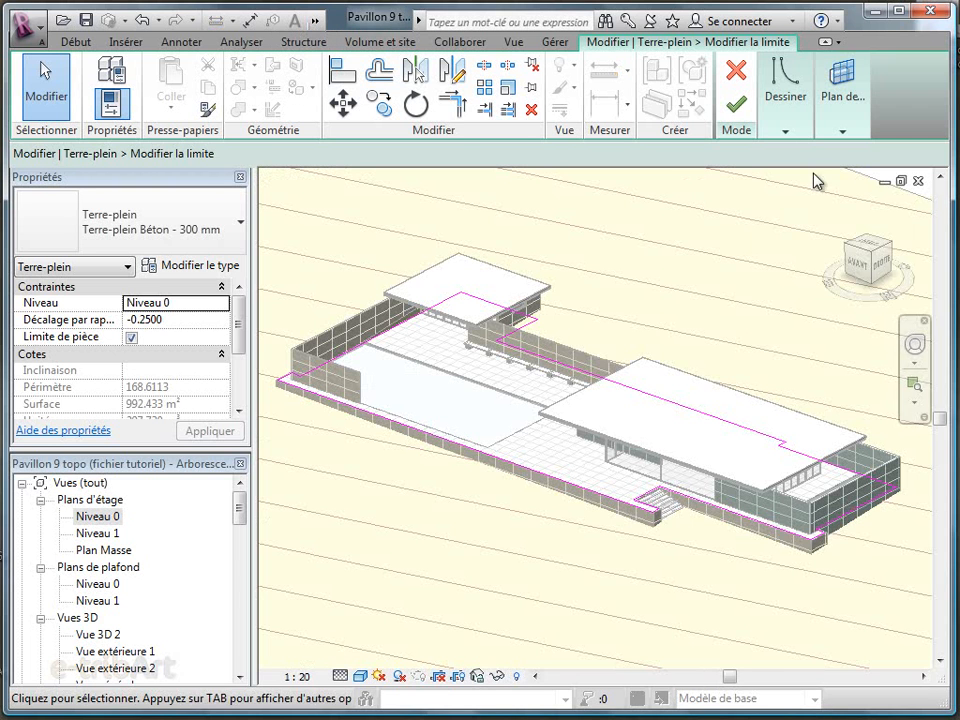
click(736, 104)
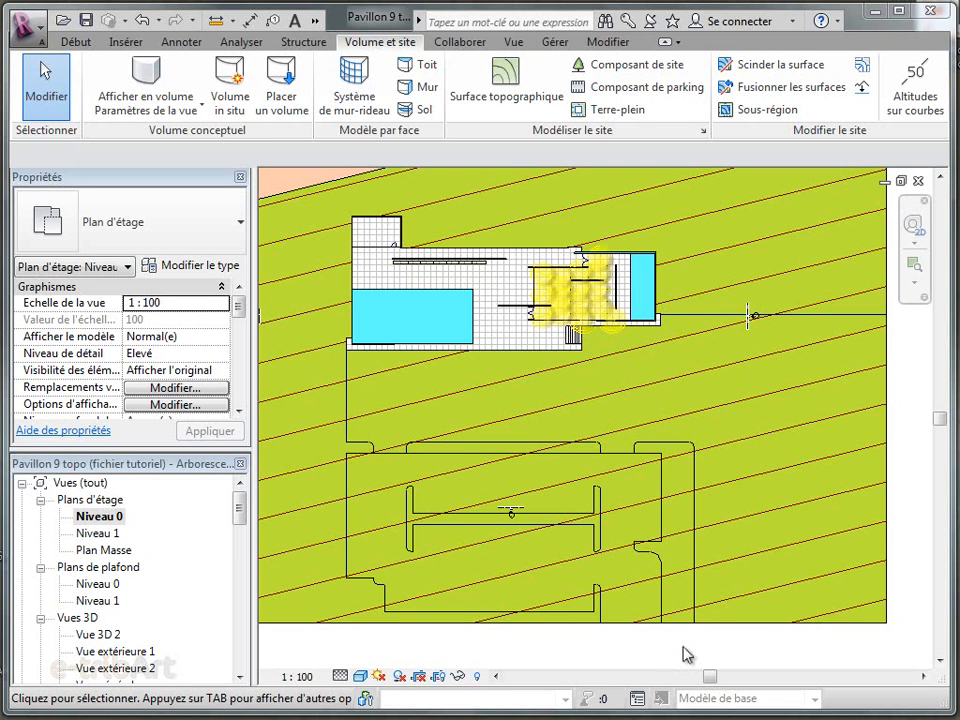
Create a topography subregion for the esplanade, its boundary following the pavilion's front edge, the site boundary and the edges of the parking area's green borders
click(766, 112)
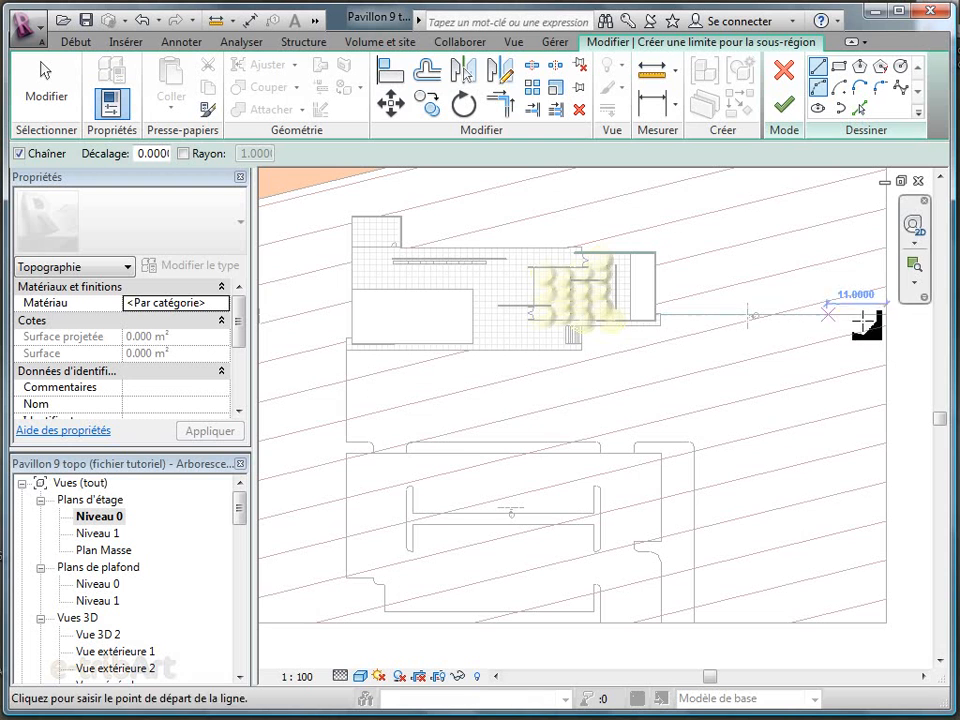
click(887, 318)
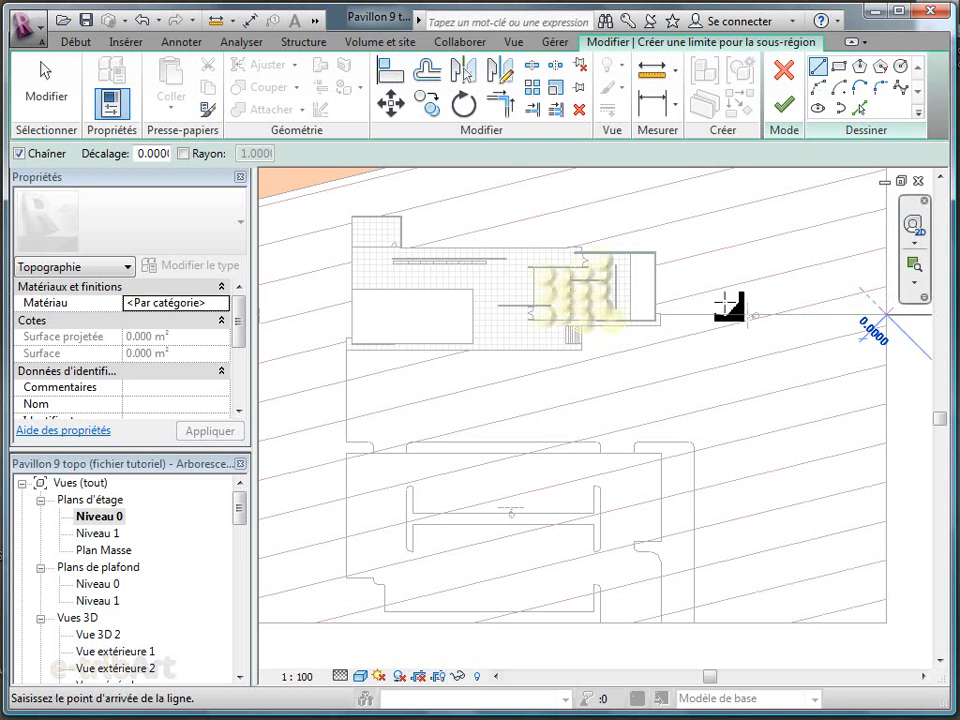
click(652, 316)
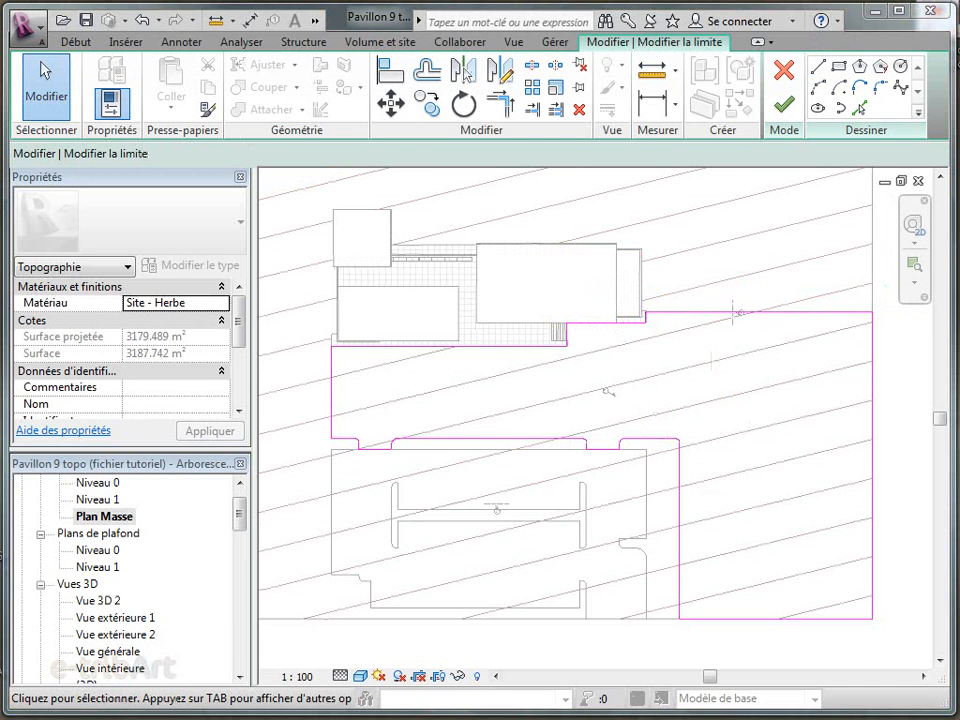
click(785, 103)
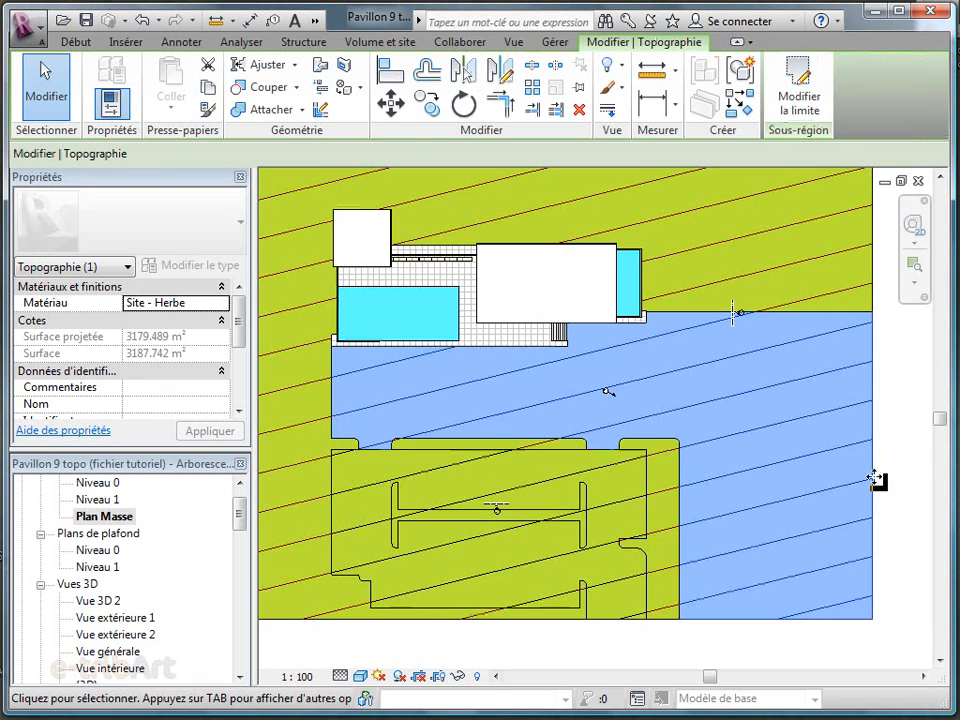
Assign the Site - esplanade material to the esplanade subregion in front of the pavilion
click(894, 498)
click(777, 507)
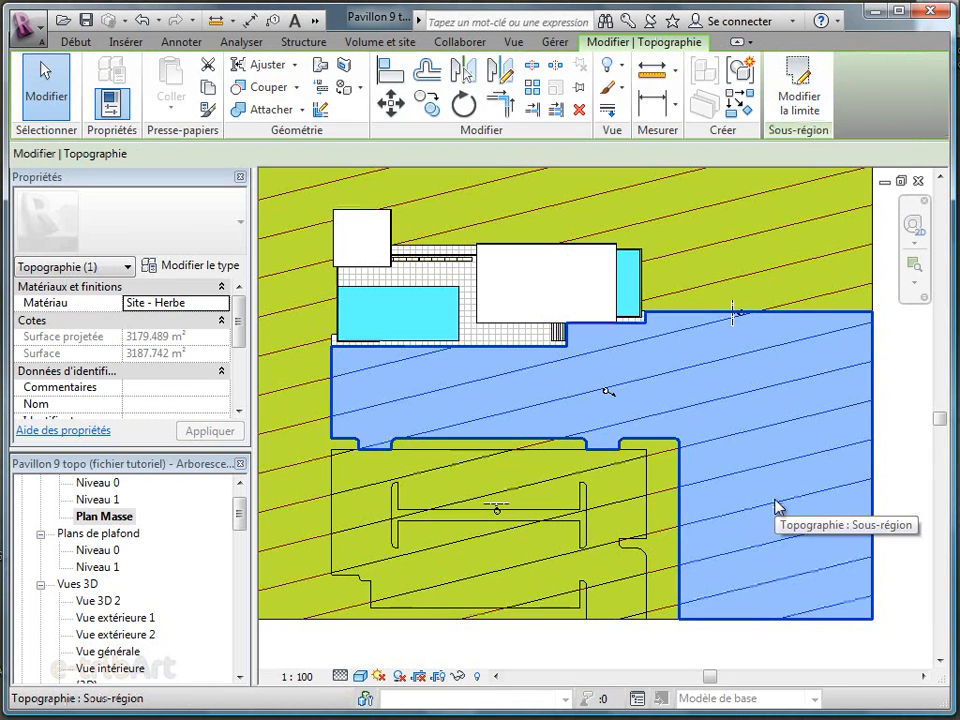
click(223, 308)
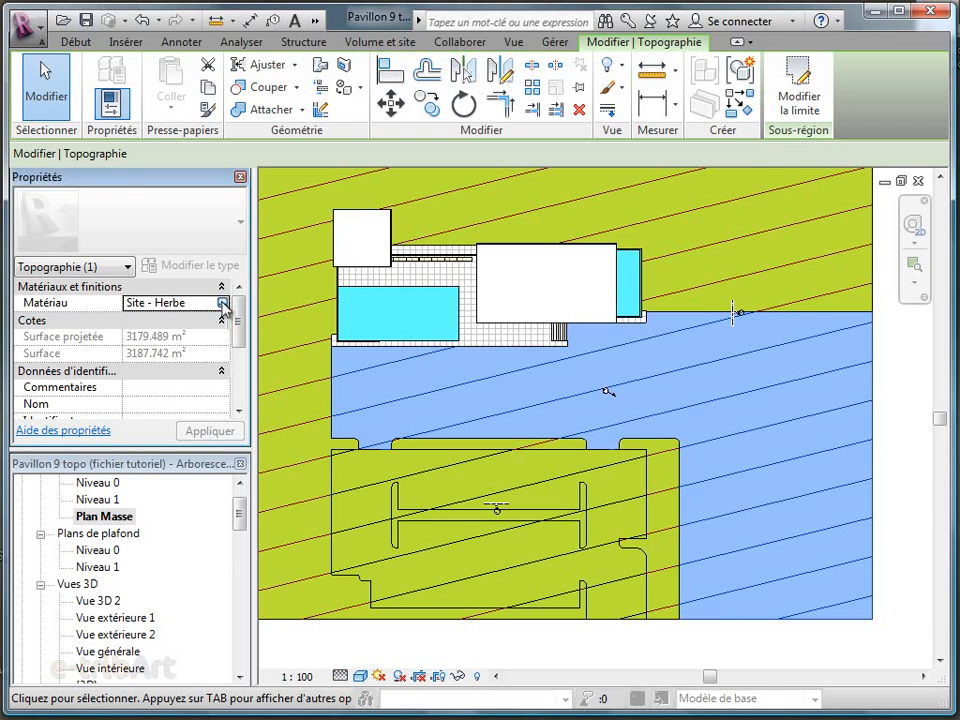
click(222, 304)
drag(339, 480, 341, 497)
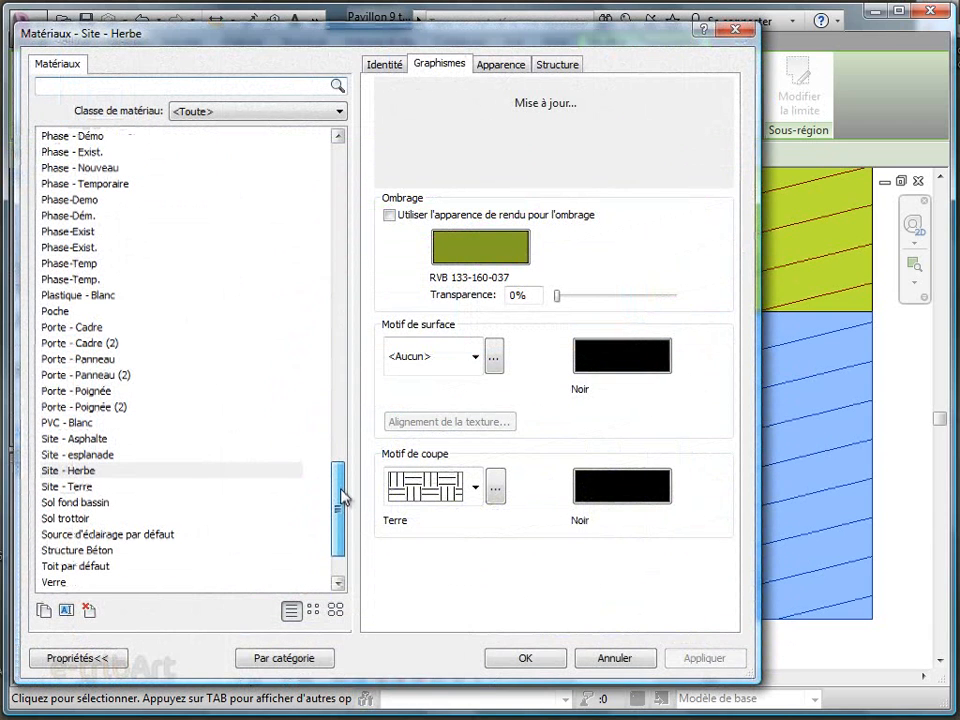
click(522, 658)
click(707, 655)
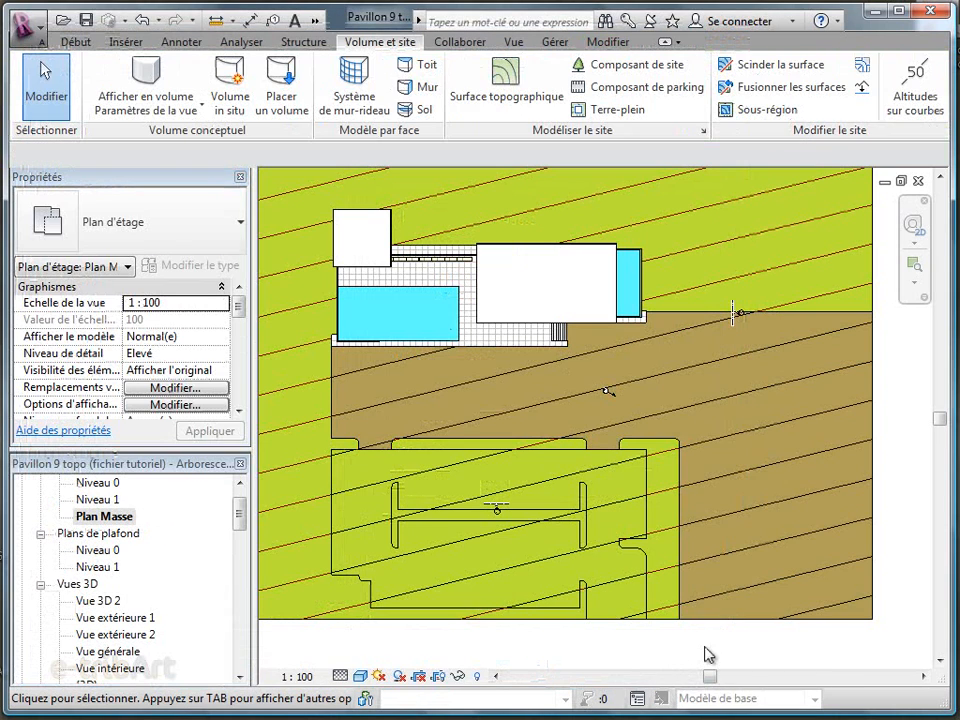
Assign the Site - Asphalte material to the parking area subregion
click(605, 556)
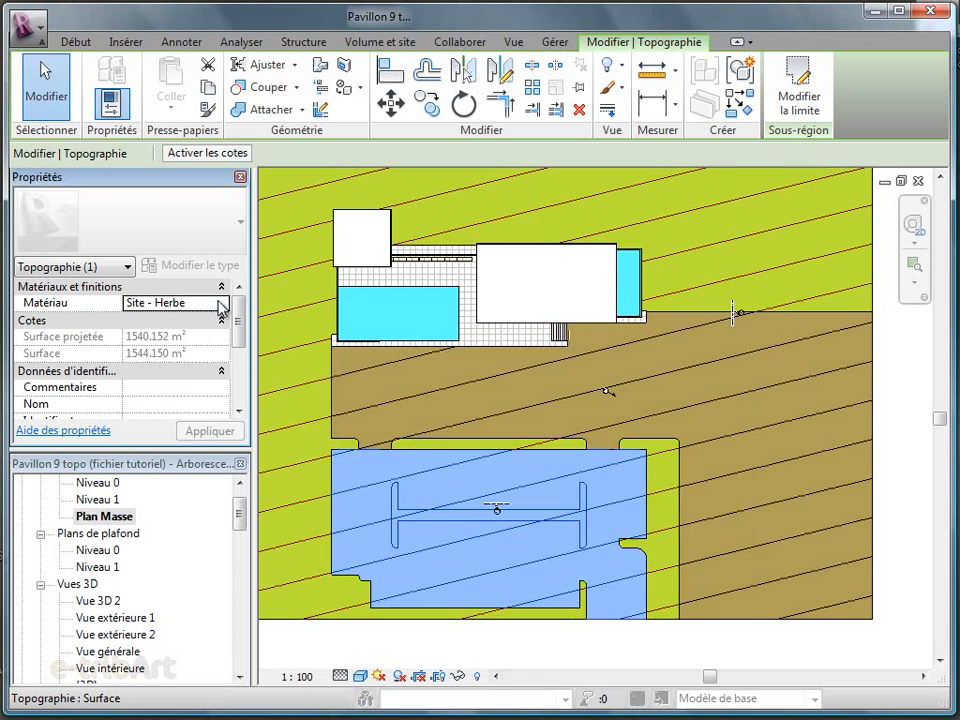
click(221, 307)
drag(343, 508, 338, 542)
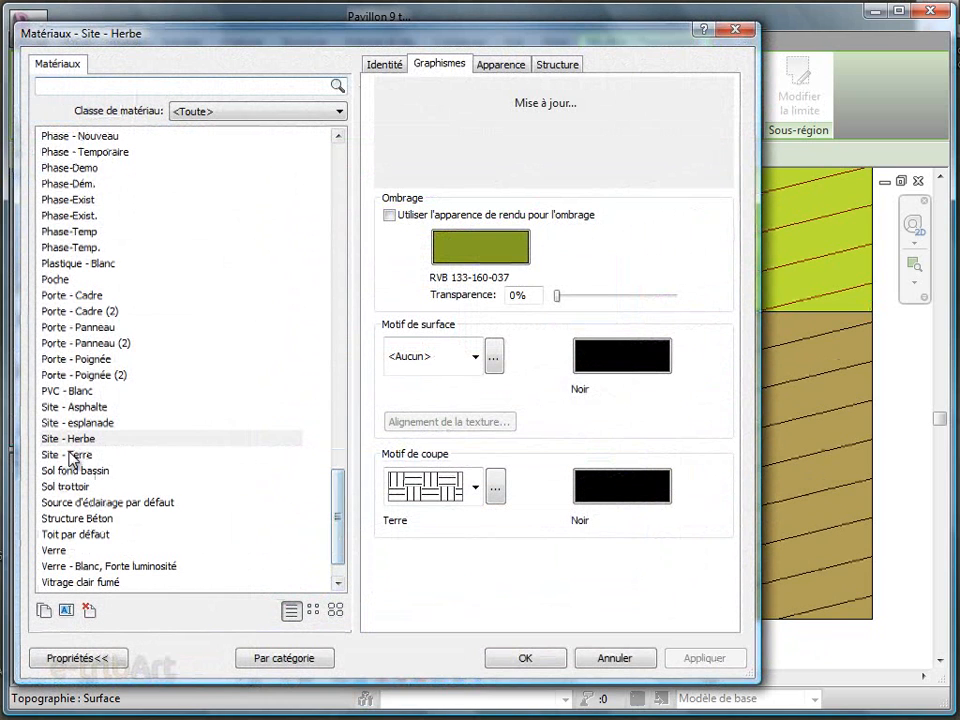
click(87, 407)
click(524, 660)
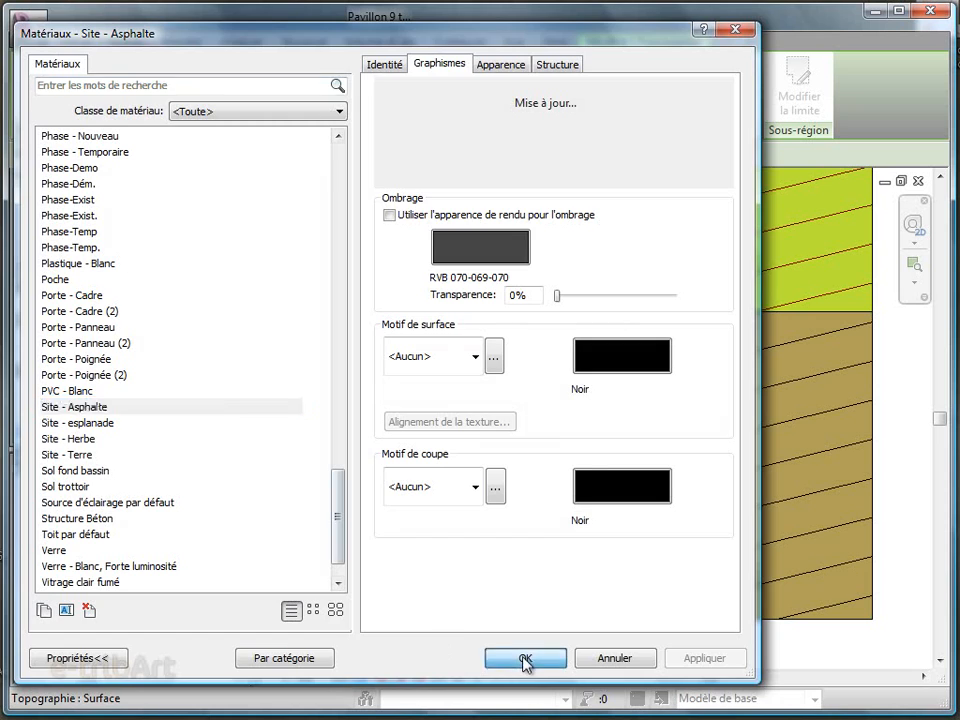
click(517, 653)
Place a parking component in the inner corner below the parking area's central green strip
scroll(387, 636, up, 3)
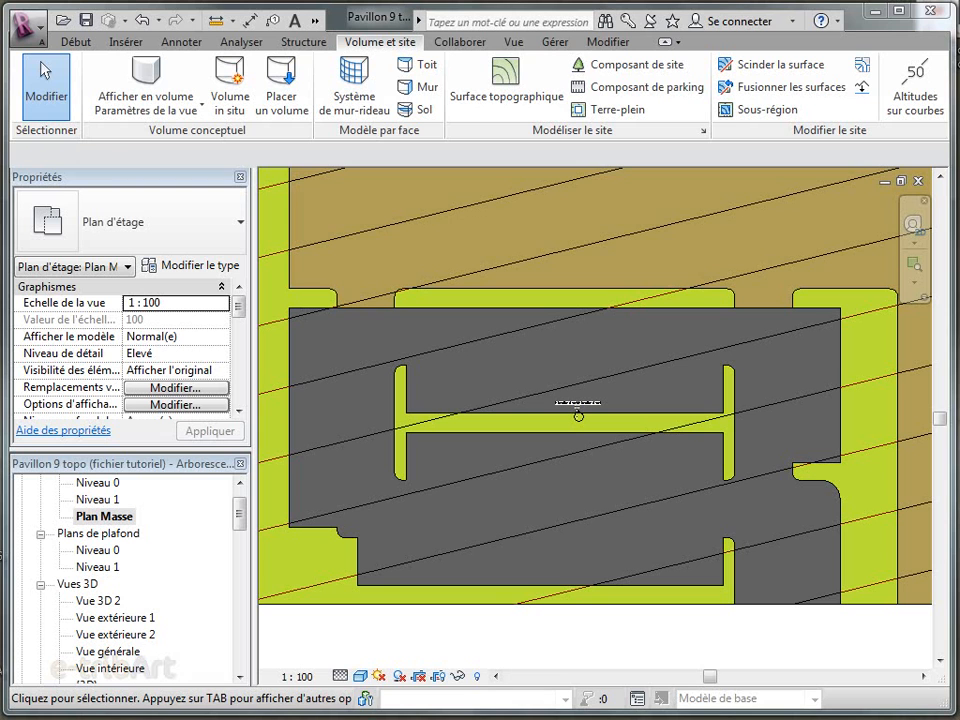
click(624, 90)
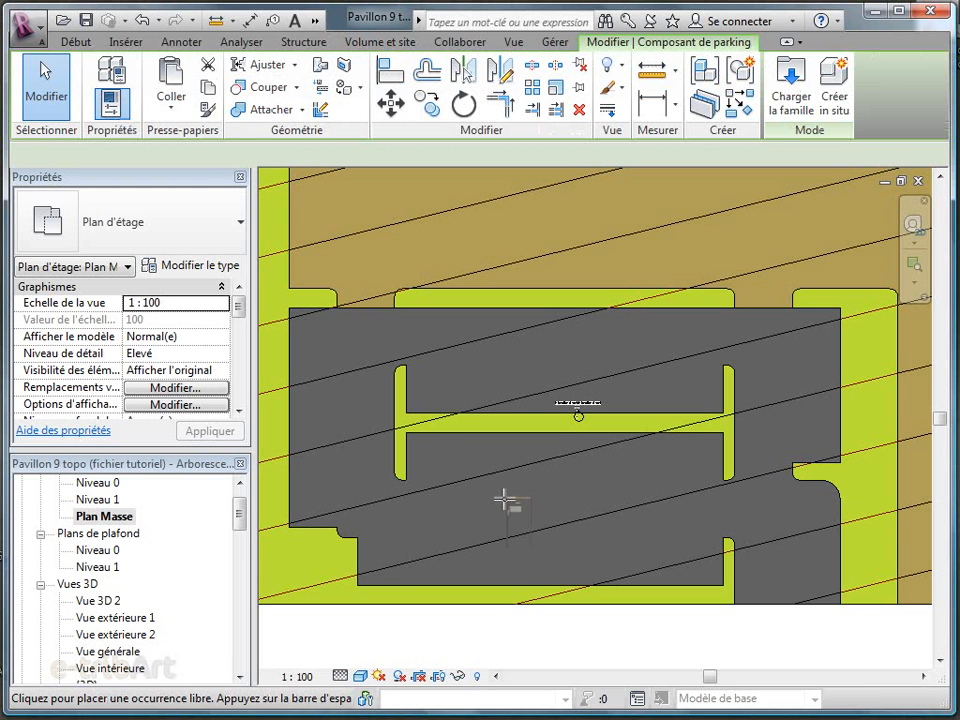
scroll(405, 447, up, 5)
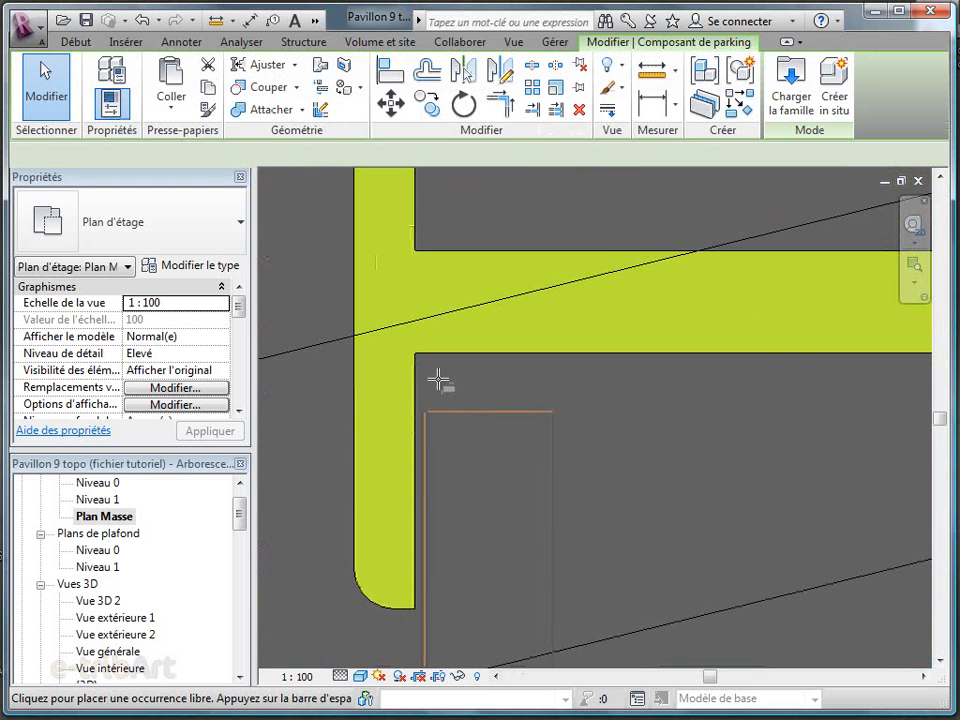
click(418, 354)
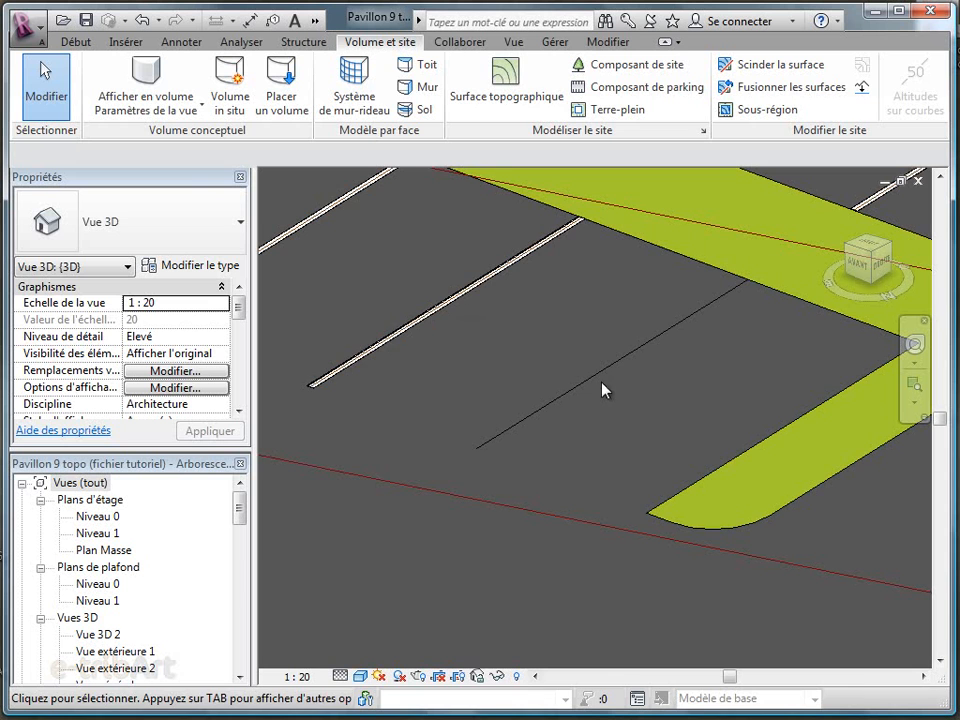
Create a similar 5m x 2,5m - 90° parking space in 3D at the end bay of the central green strip, snapped to the existing space's corner
click(593, 388)
right_click(591, 387)
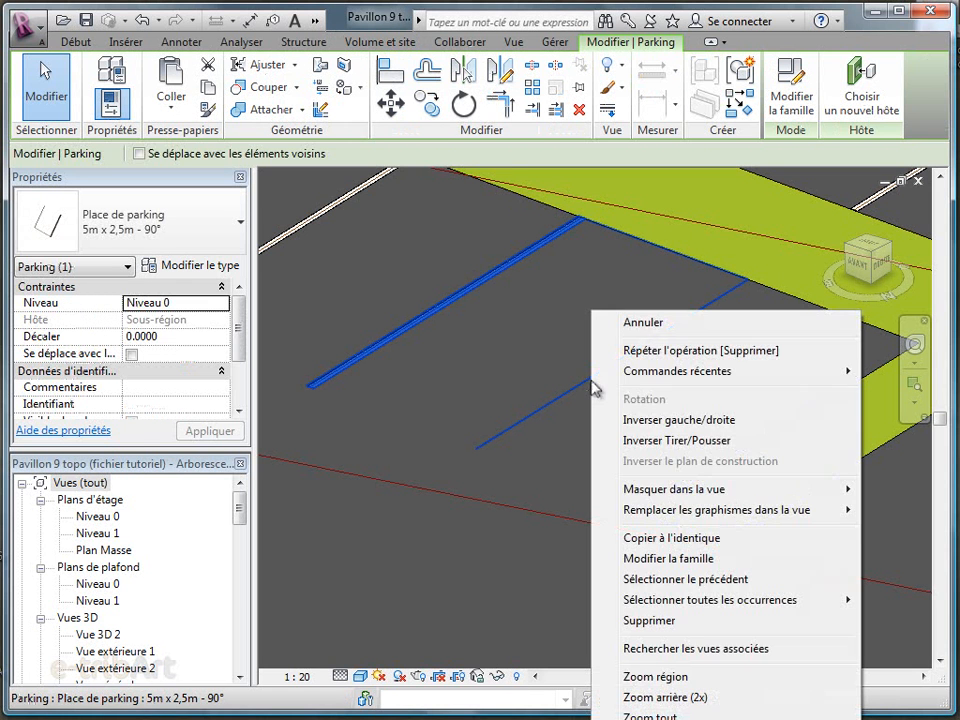
click(669, 538)
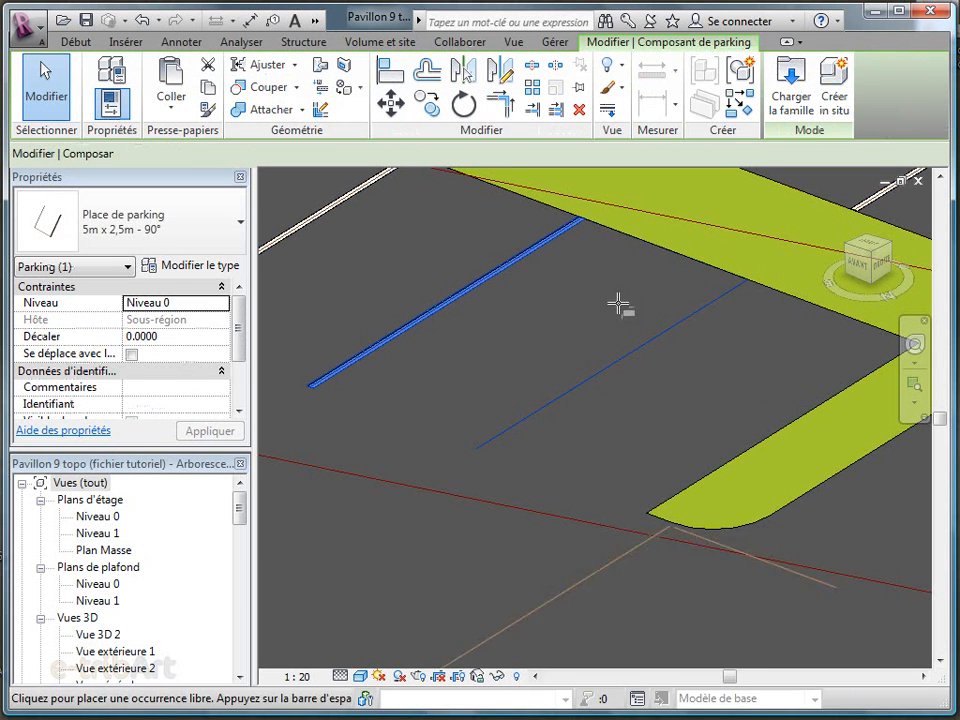
click(748, 283)
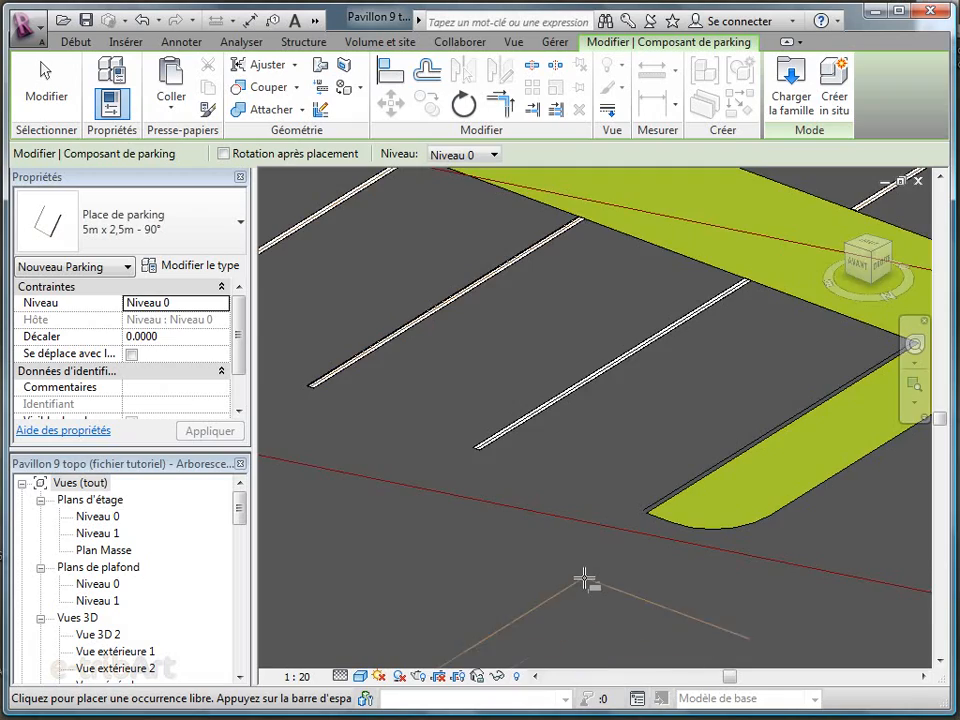
scroll(583, 574, down, 8)
scroll(585, 578, down, 4)
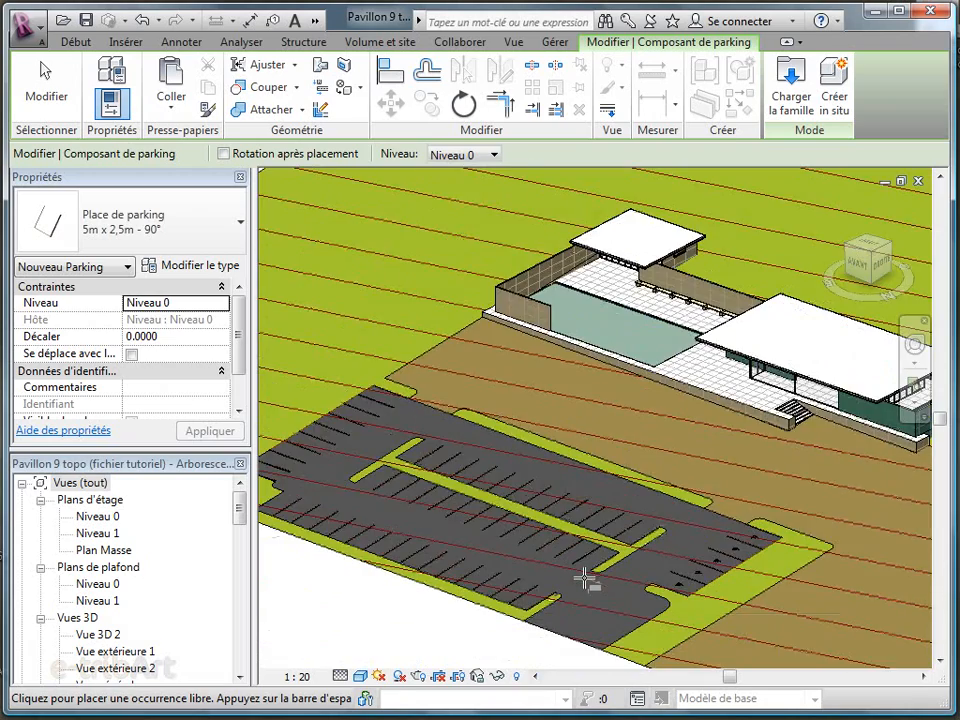
middle_drag(532, 648, 506, 615)
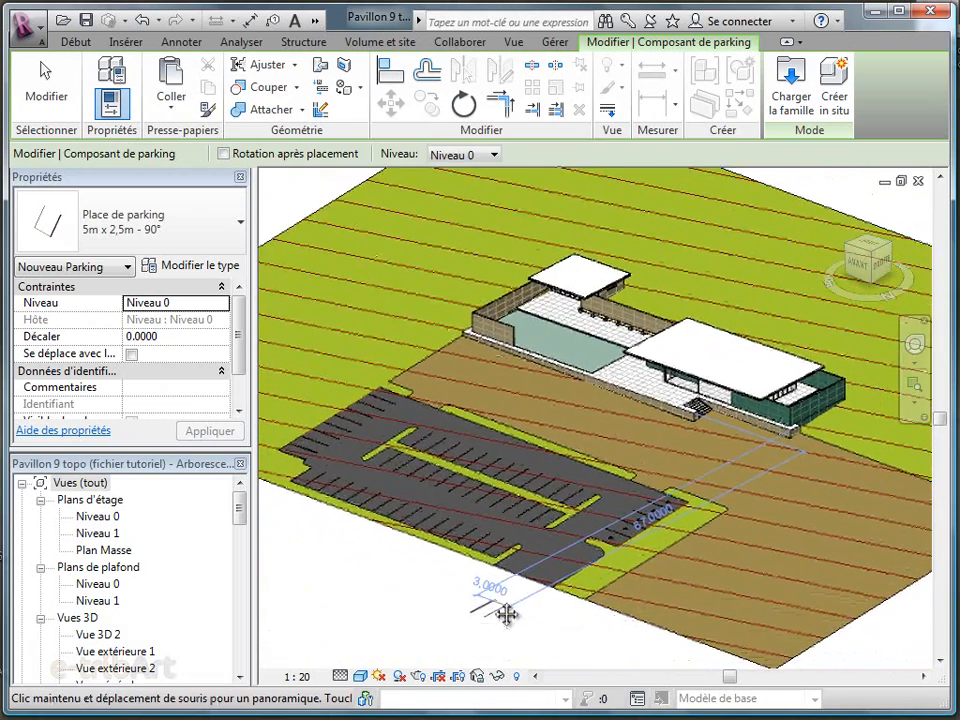
click(40, 90)
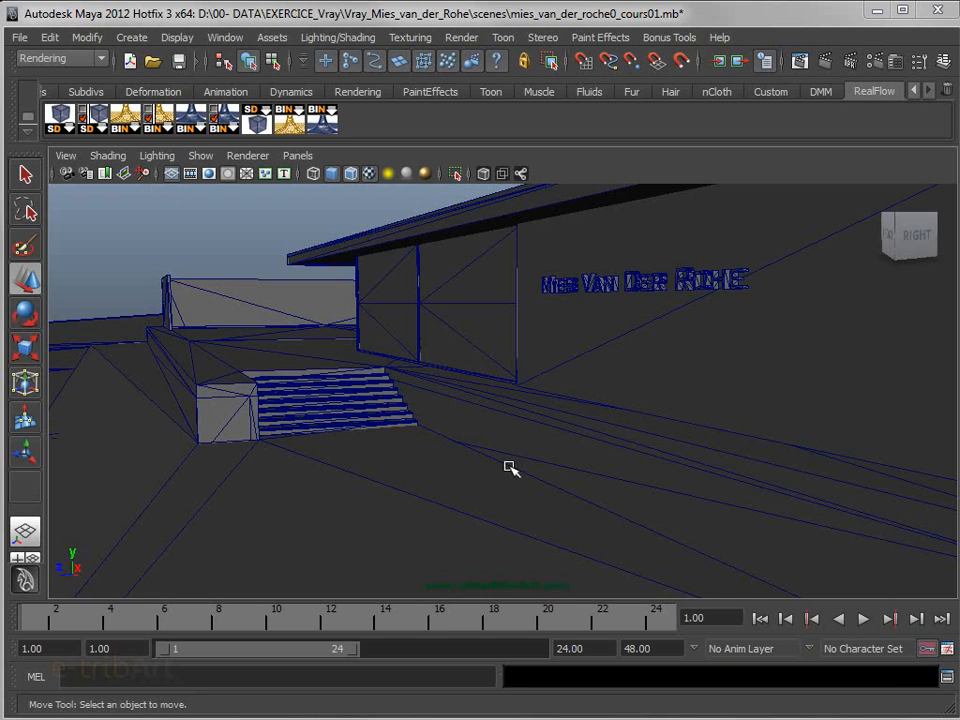
mouse_move(495, 441)
alt+mouse_down()
mouse_move(564, 465)
mouse_move(626, 467)
mouse_move(733, 439)
mouse_move(670, 458)
mouse_move(551, 452)
mouse_move(534, 467)
mouse_move(551, 454)
mouse_move(509, 452)
alt+mouse_up()
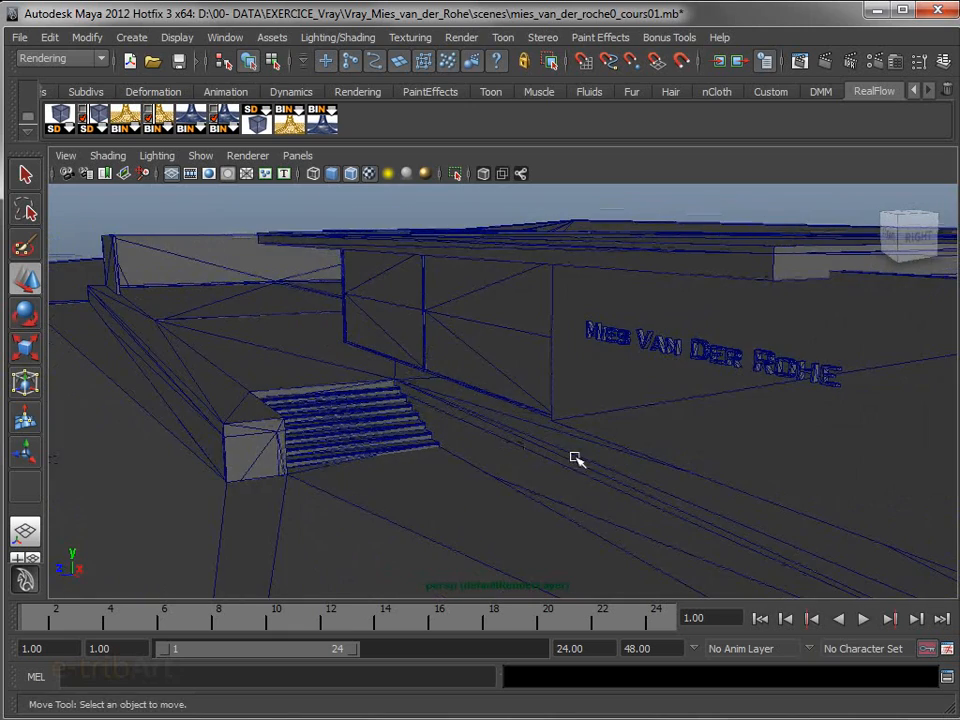
scroll(575, 458, up, 4)
alt+middle_drag(643, 445, 469, 425)
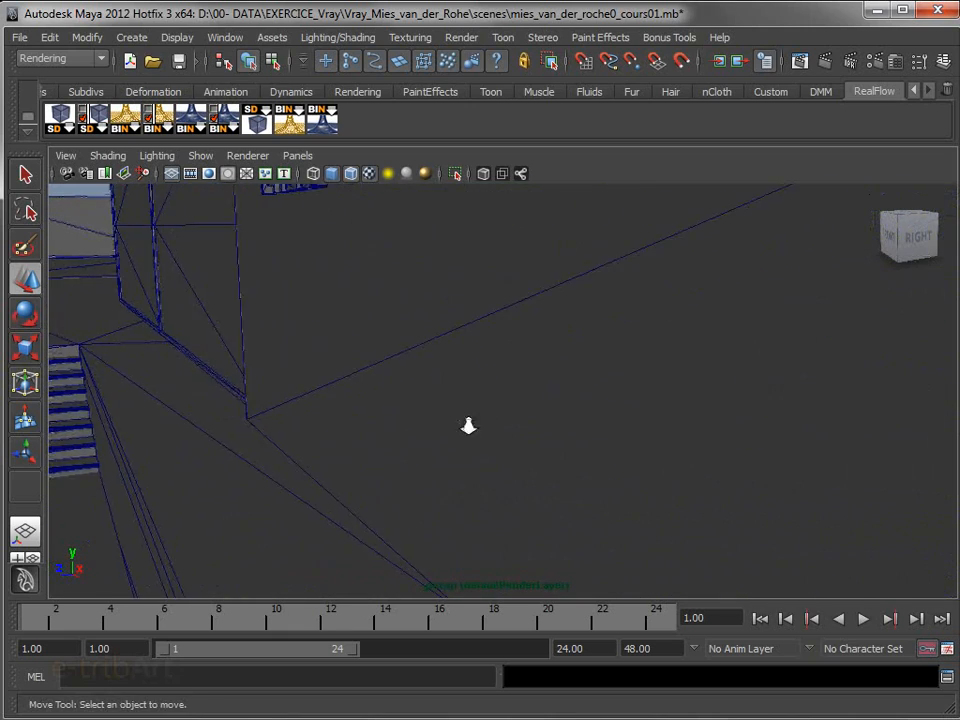
Explore the pavilion's interior walls, columns and glazed bays to find a viewpoint for an interior camera
scroll(469, 425, up, 3)
alt+drag(520, 428, 413, 464)
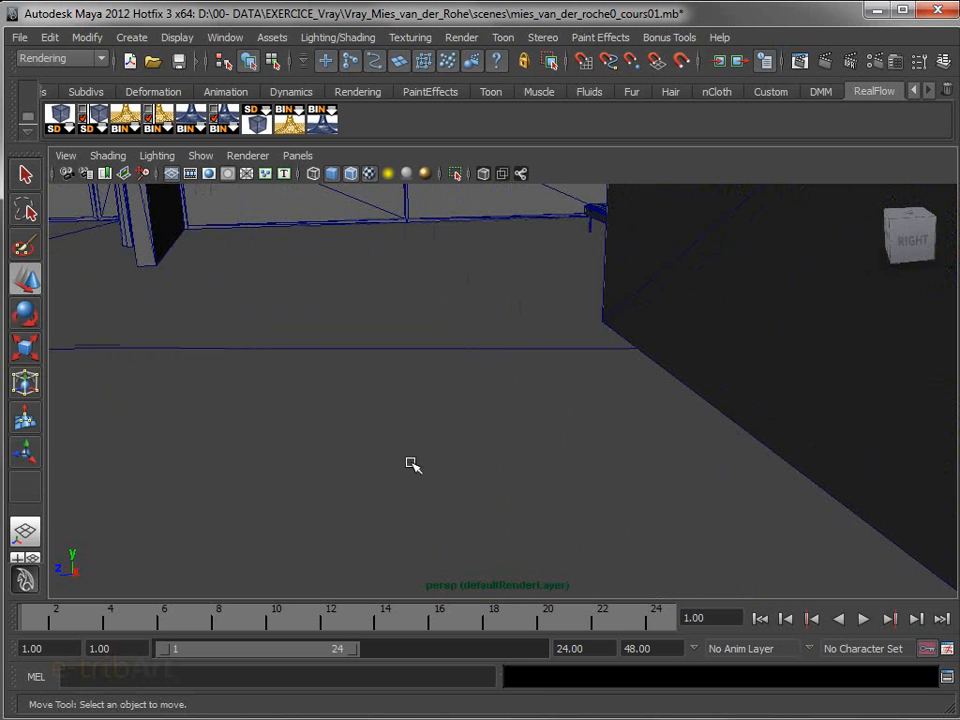
click(774, 443)
scroll(762, 445, down, 4)
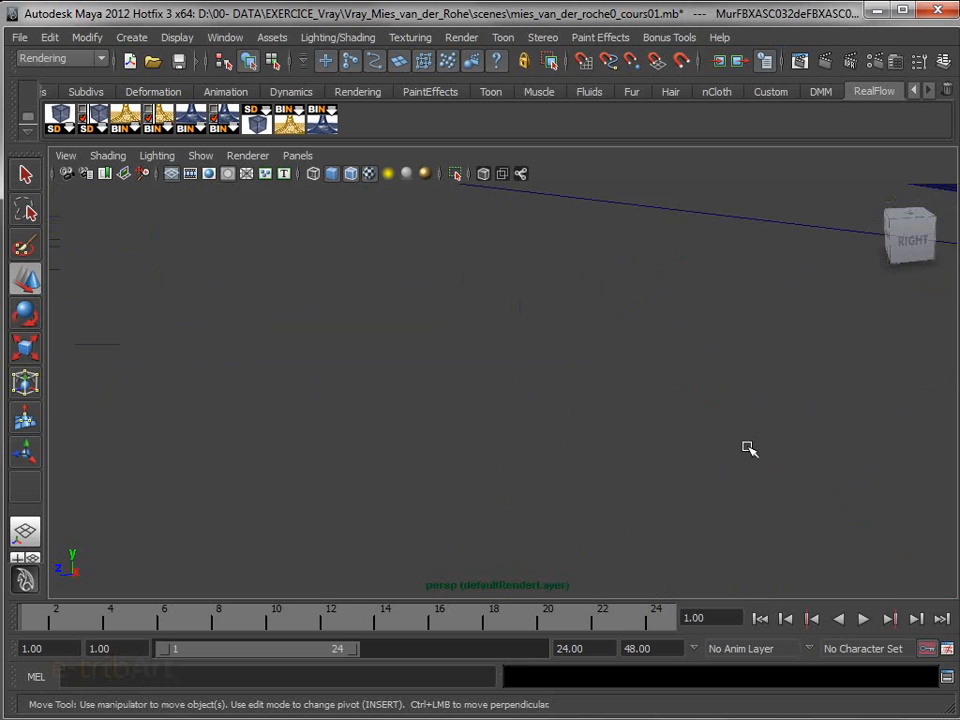
alt+drag(573, 490, 844, 467)
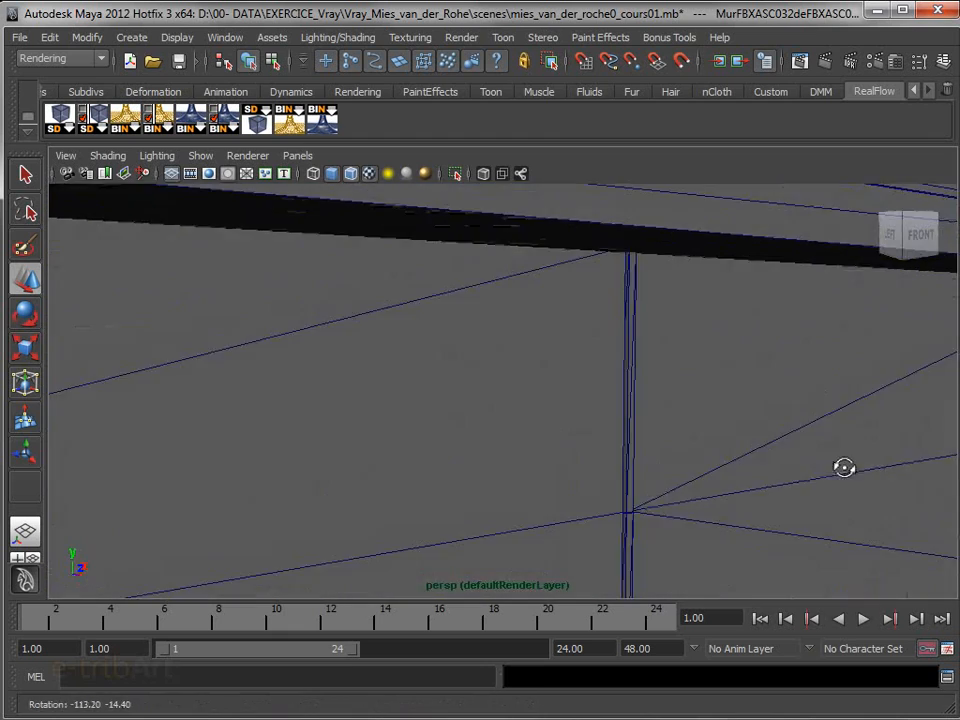
scroll(844, 478, down, 4)
alt+middle_drag(800, 463, 671, 370)
alt+drag(657, 386, 699, 402)
alt+middle_drag(699, 402, 600, 407)
alt+right_drag(589, 417, 516, 345)
alt+middle_drag(516, 345, 540, 390)
alt+drag(540, 390, 557, 380)
alt+middle_drag(557, 380, 521, 435)
alt+drag(521, 435, 506, 430)
alt+right_drag(506, 430, 549, 457)
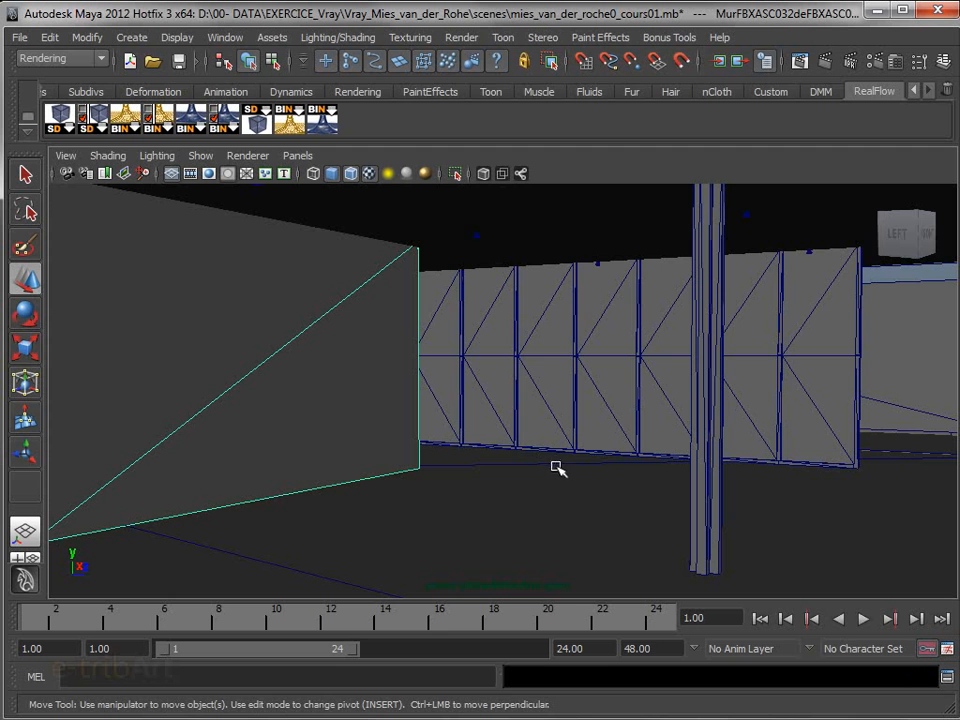
Create a basic camera without an aim and locate it in front of the pavilion
click(124, 40)
mouse_move(182, 154)
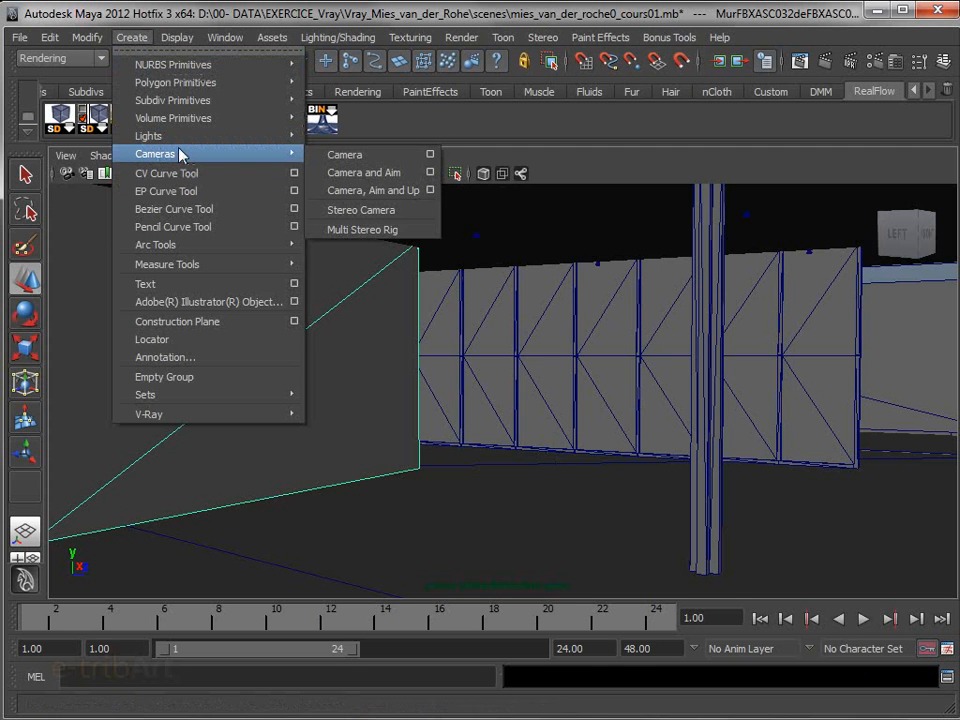
click(345, 155)
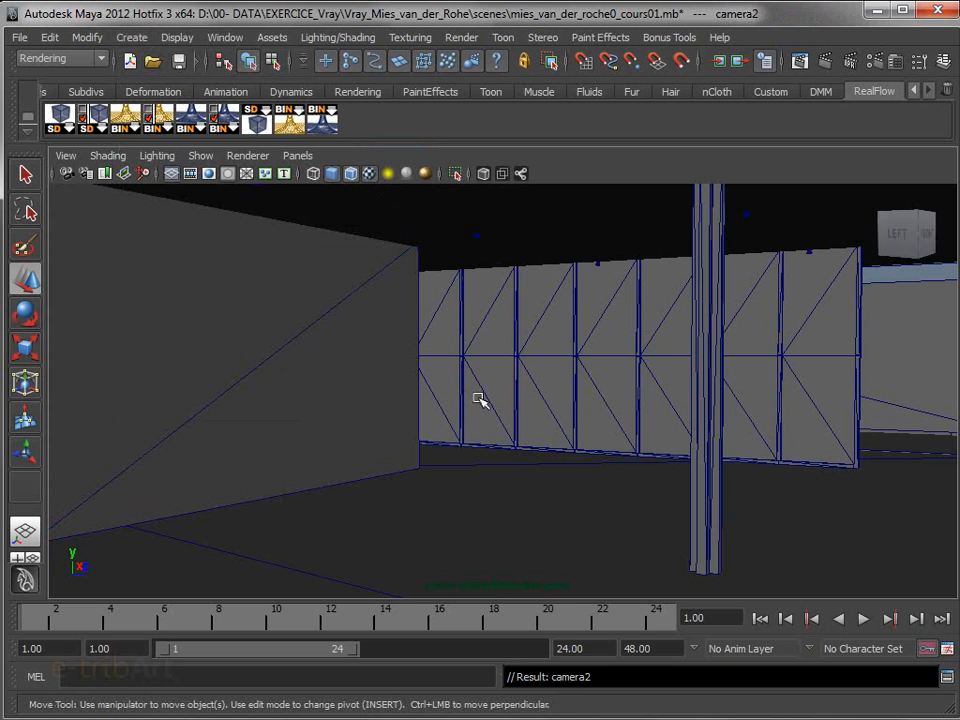
alt+drag(476, 385, 427, 415)
alt+middle_drag(514, 399, 609, 299)
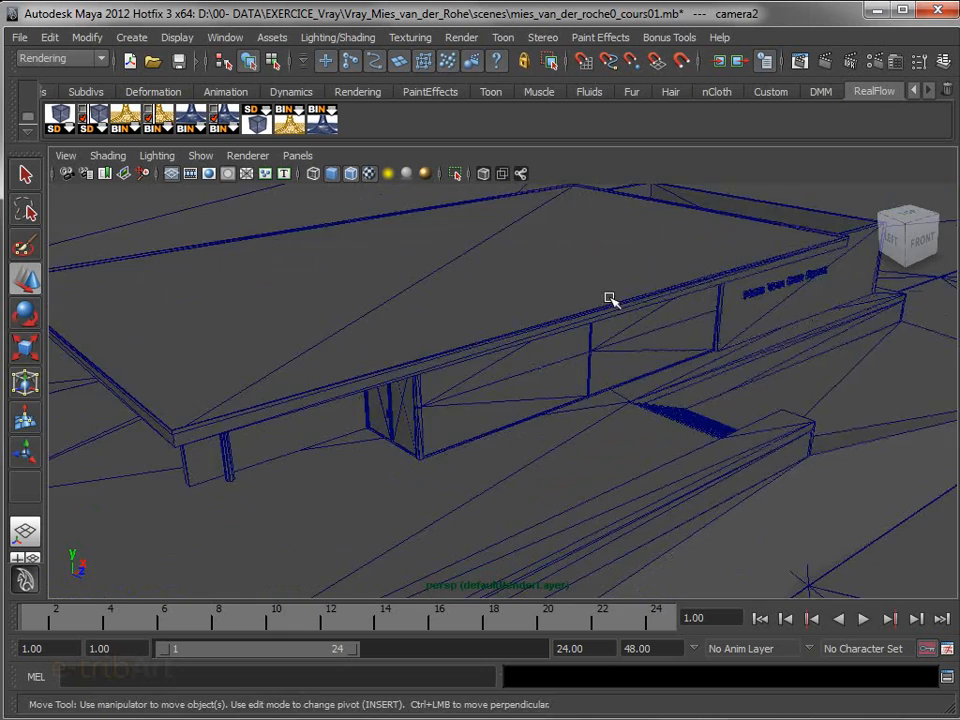
scroll(609, 299, down, 4)
alt+drag(581, 334, 581, 358)
scroll(600, 440, down, 4)
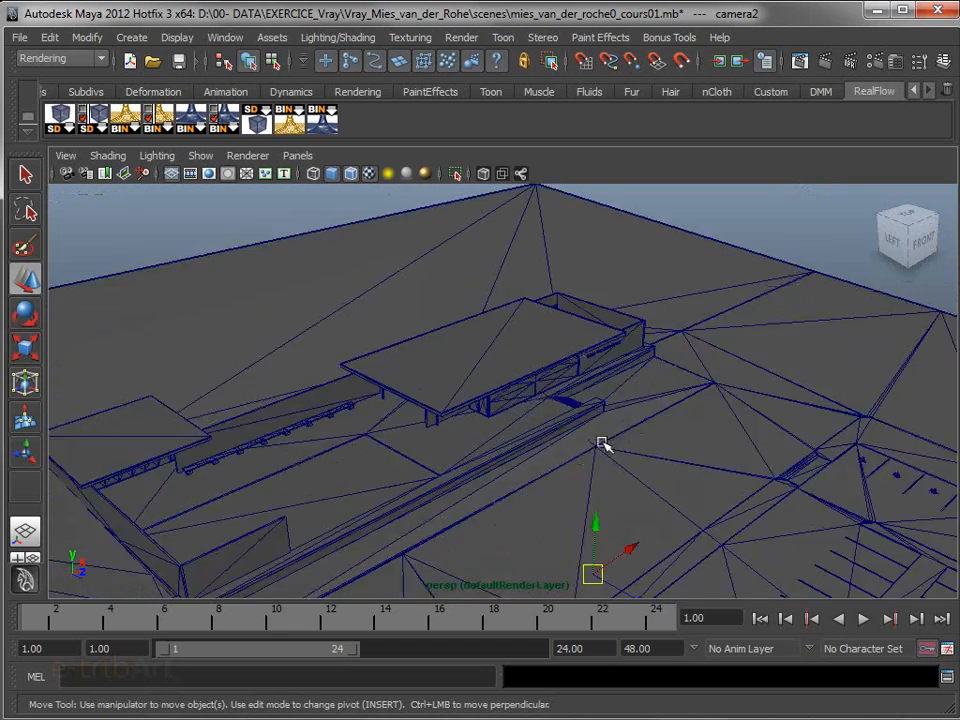
Display all object types in the perspective view and scale the new camera to suit the pavilion's size
drag(572, 478, 763, 365)
key(r)
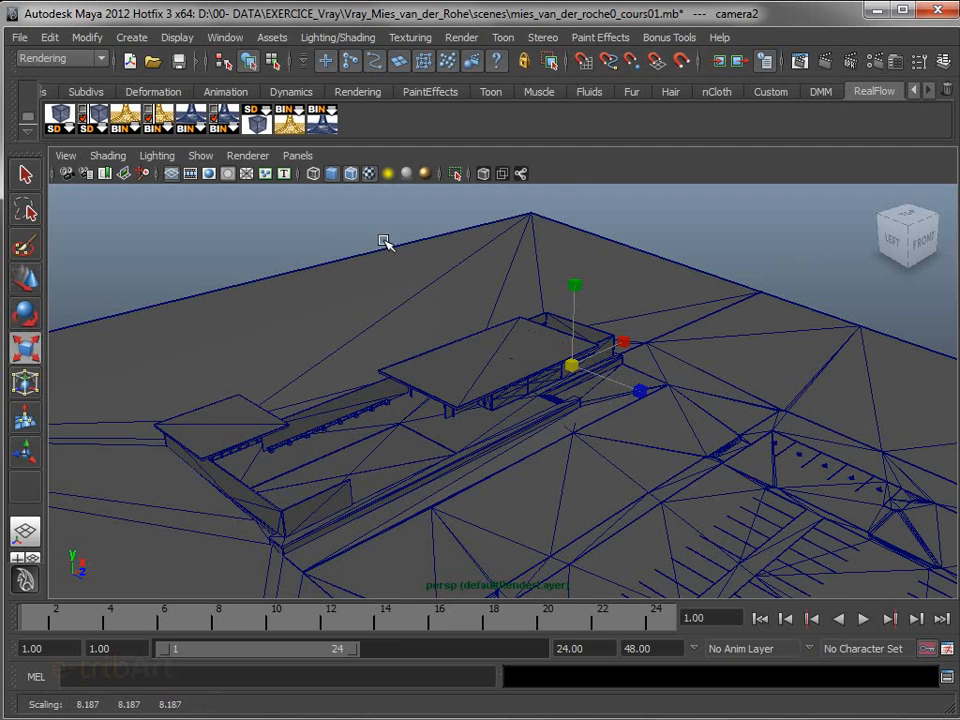
click(200, 155)
click(213, 202)
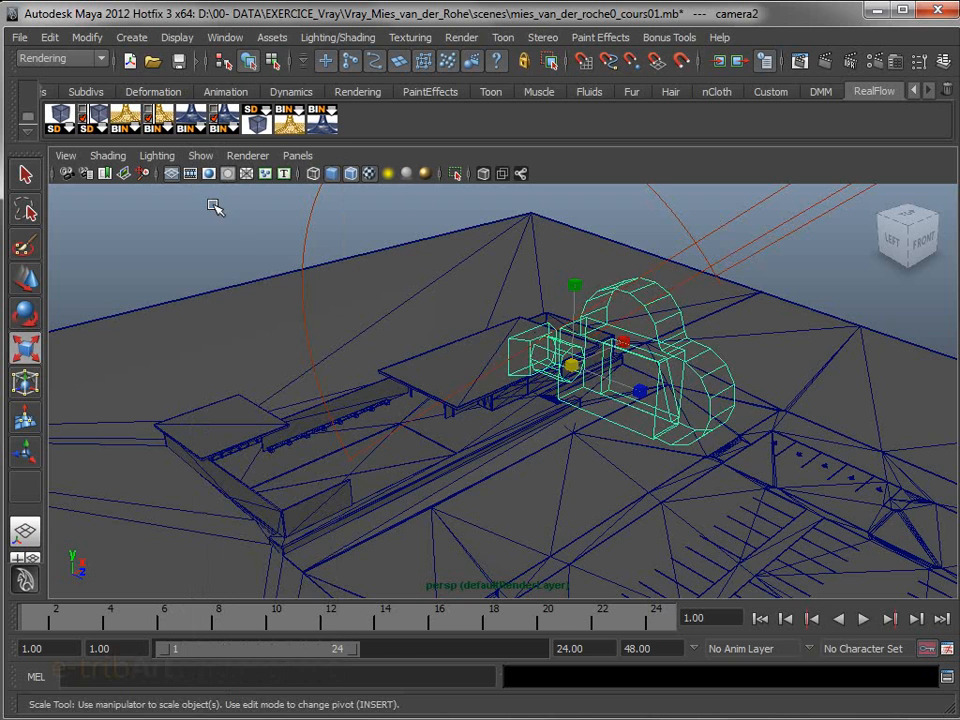
drag(571, 366, 388, 428)
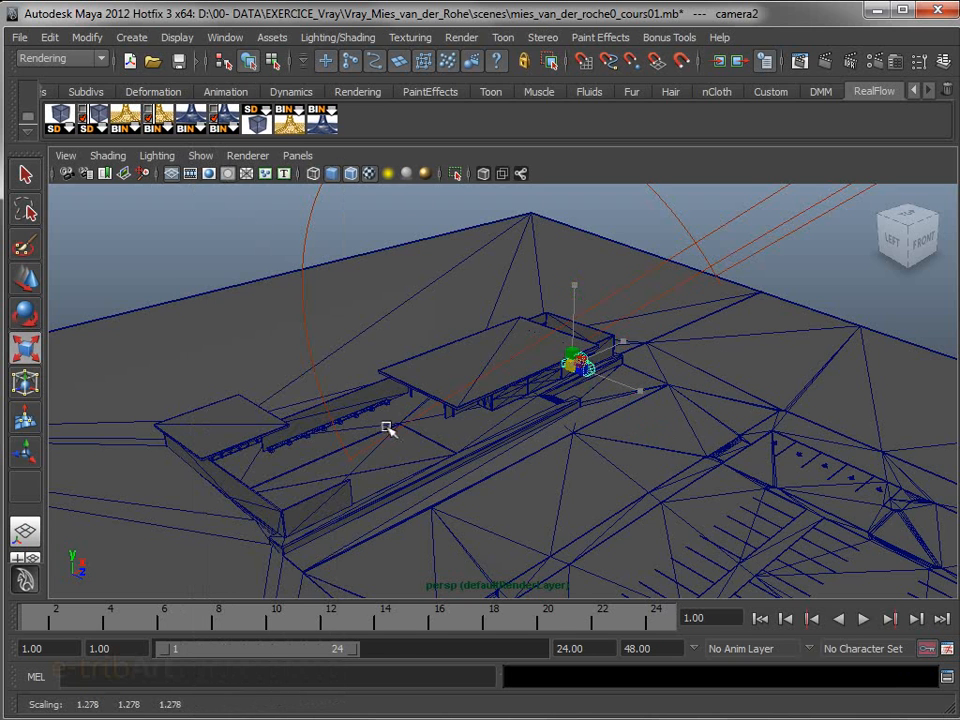
Move the new camera from in front of the pavilion to the area of the main roof
key(w)
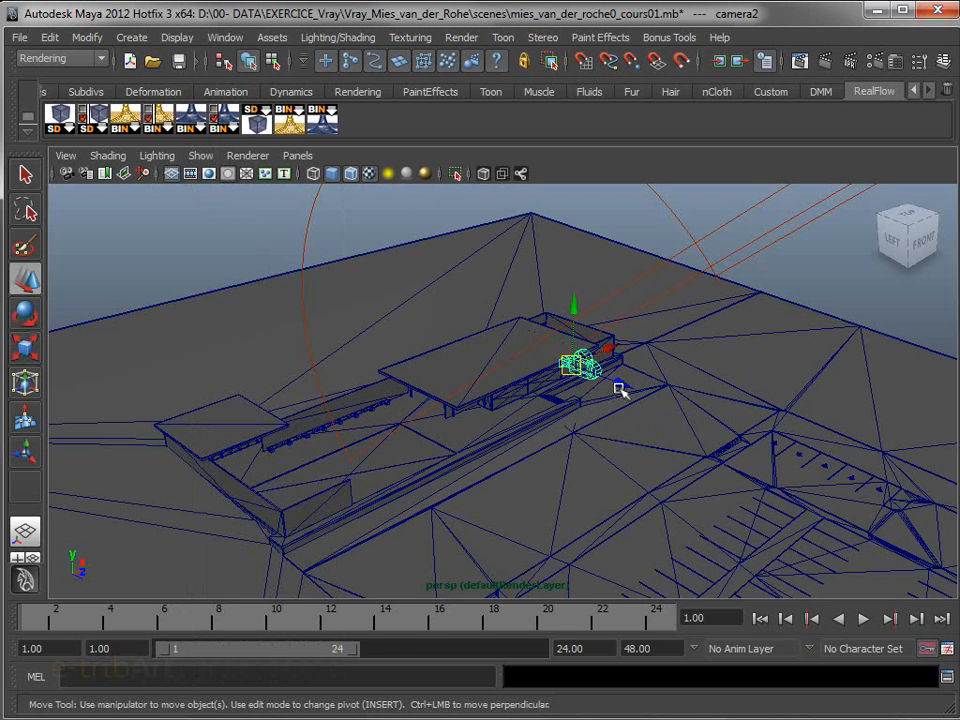
drag(619, 389, 542, 360)
drag(491, 270, 570, 309)
drag(540, 272, 533, 302)
drag(577, 382, 555, 371)
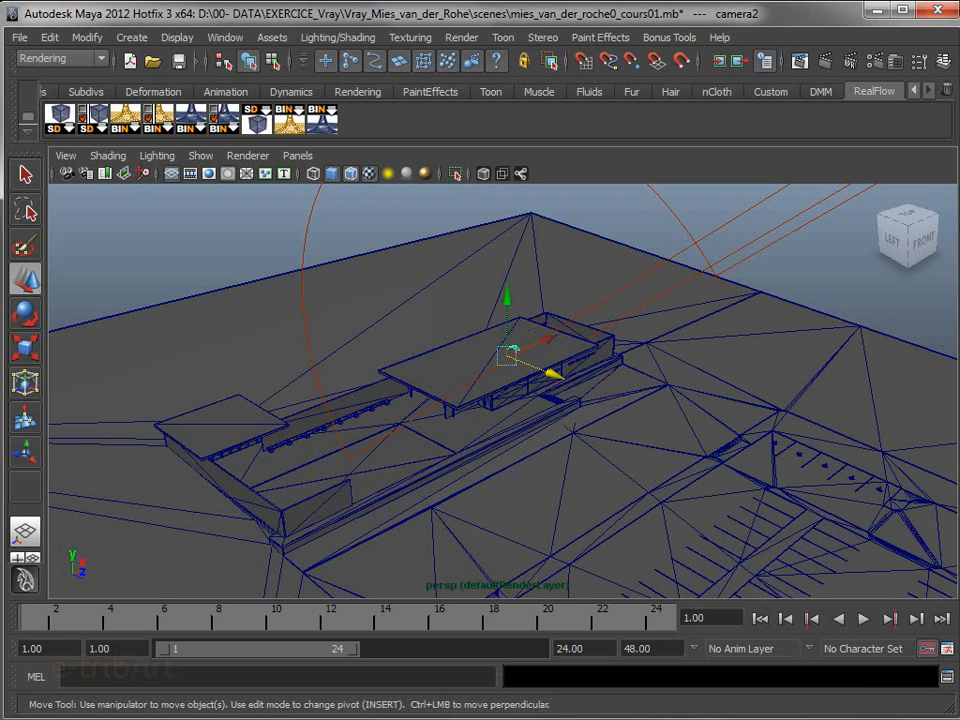
alt+drag(589, 429, 497, 350)
Look through camera2 and bring its view inside the pavilion, facing the freestanding wall and the glazed bays
click(297, 155)
mouse_move(362, 175)
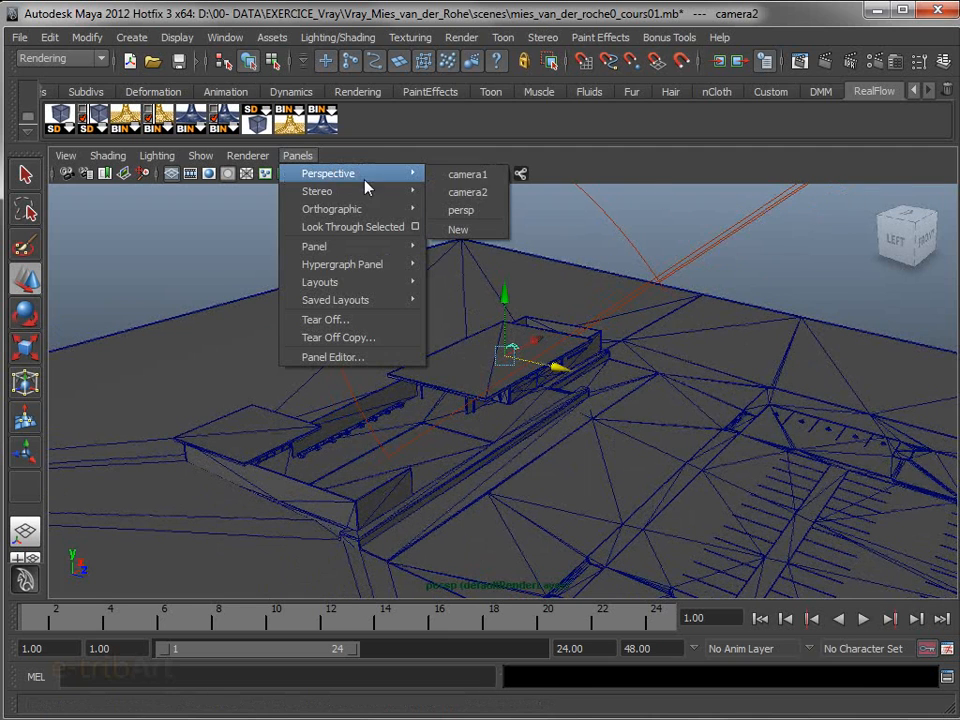
click(456, 193)
scroll(635, 540, down, 5)
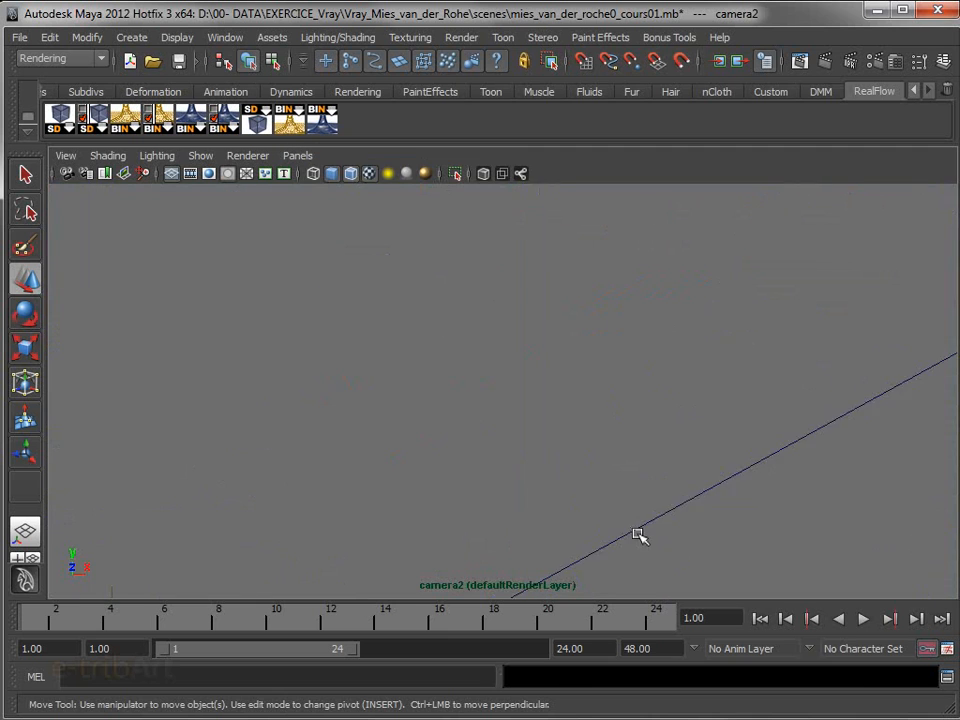
scroll(637, 534, down, 3)
scroll(634, 526, down, 2)
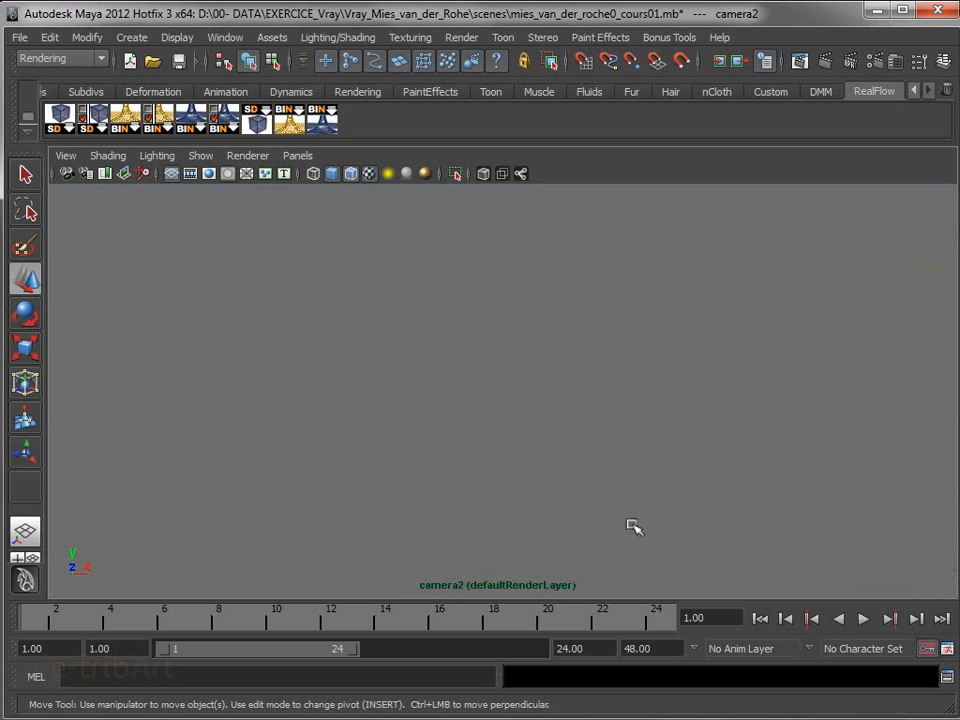
scroll(634, 526, down, 3)
alt+drag(645, 528, 735, 531)
alt+middle_drag(735, 531, 510, 448)
scroll(511, 448, down, 3)
alt+drag(512, 448, 565, 464)
alt+middle_drag(565, 464, 296, 454)
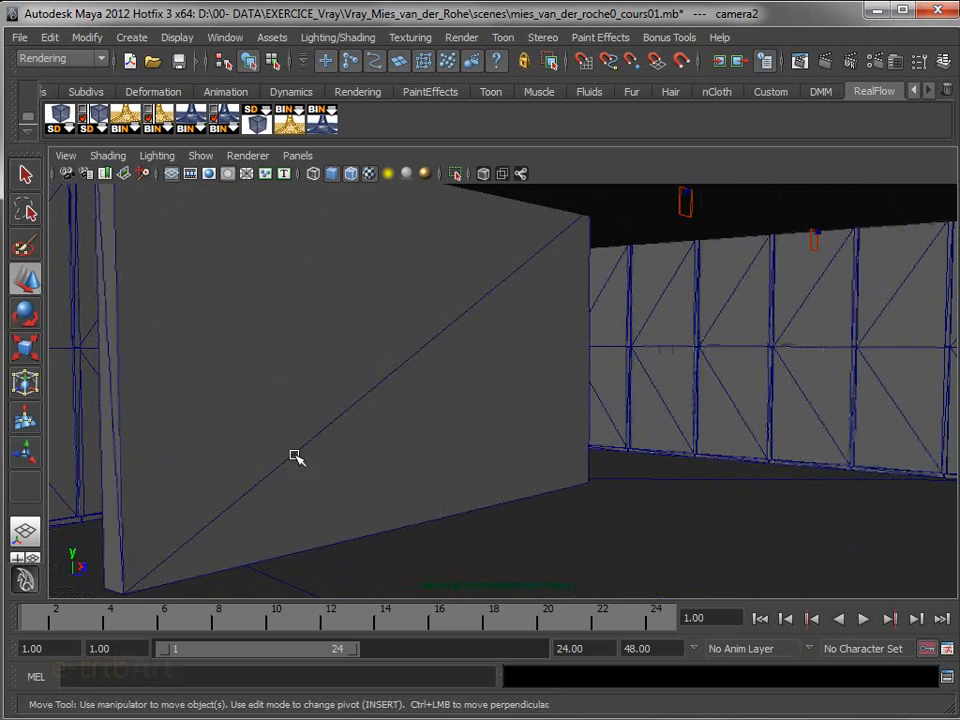
Refine the camera's framing to include the whole freestanding wall and the column, and name the camera camera_interieure
scroll(456, 461, down, 3)
alt+middle_drag(456, 461, 418, 454)
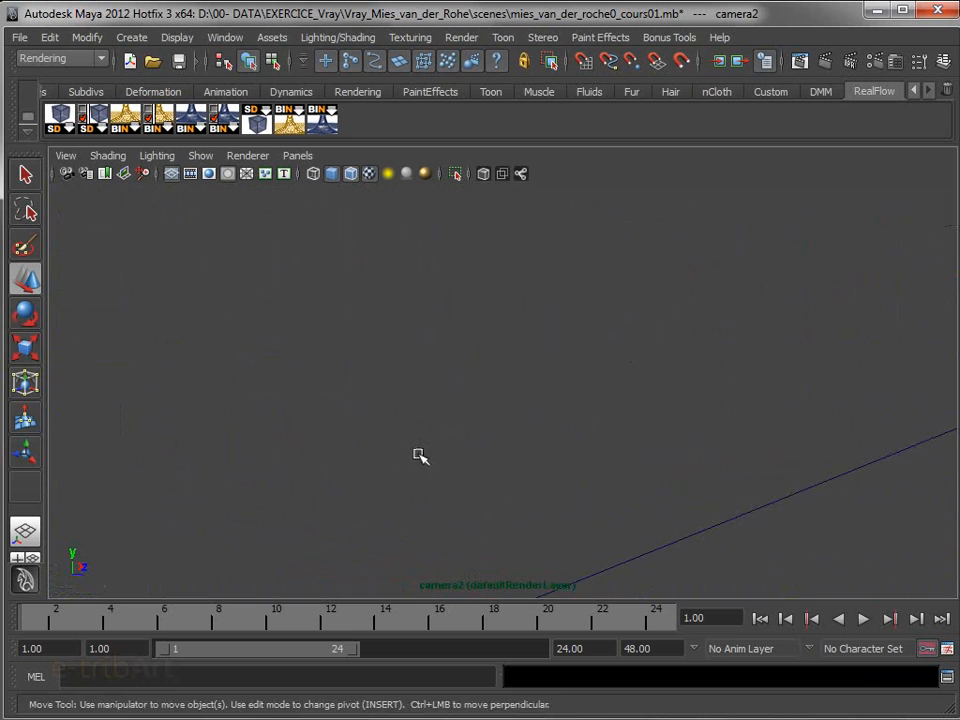
scroll(443, 480, down, 3)
alt+drag(444, 482, 501, 484)
alt+middle_drag(501, 484, 478, 502)
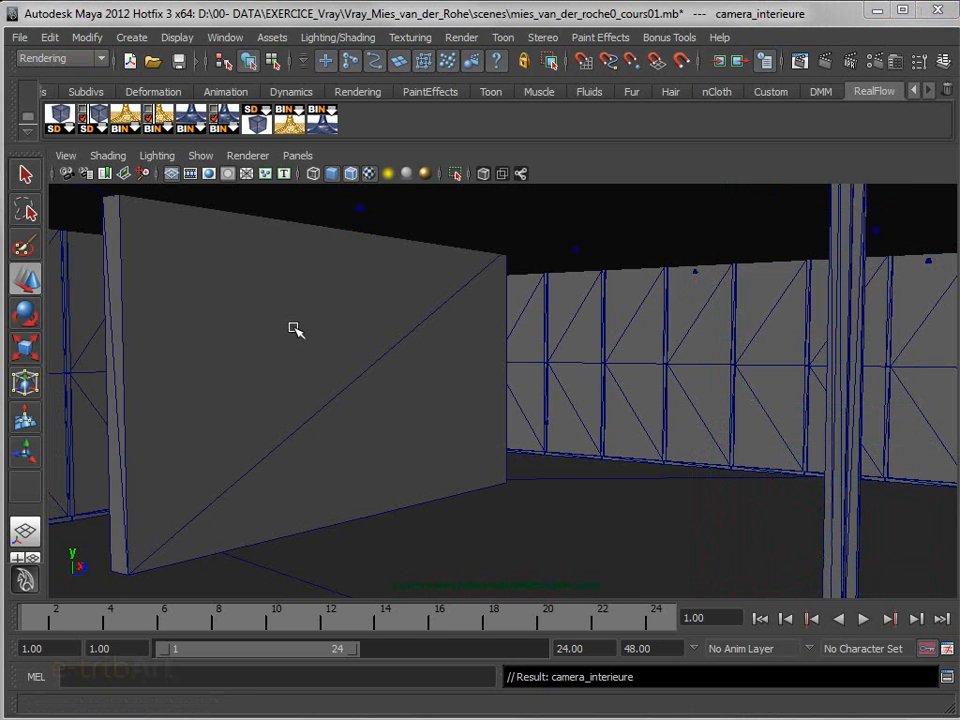
alt+drag(407, 351, 408, 355)
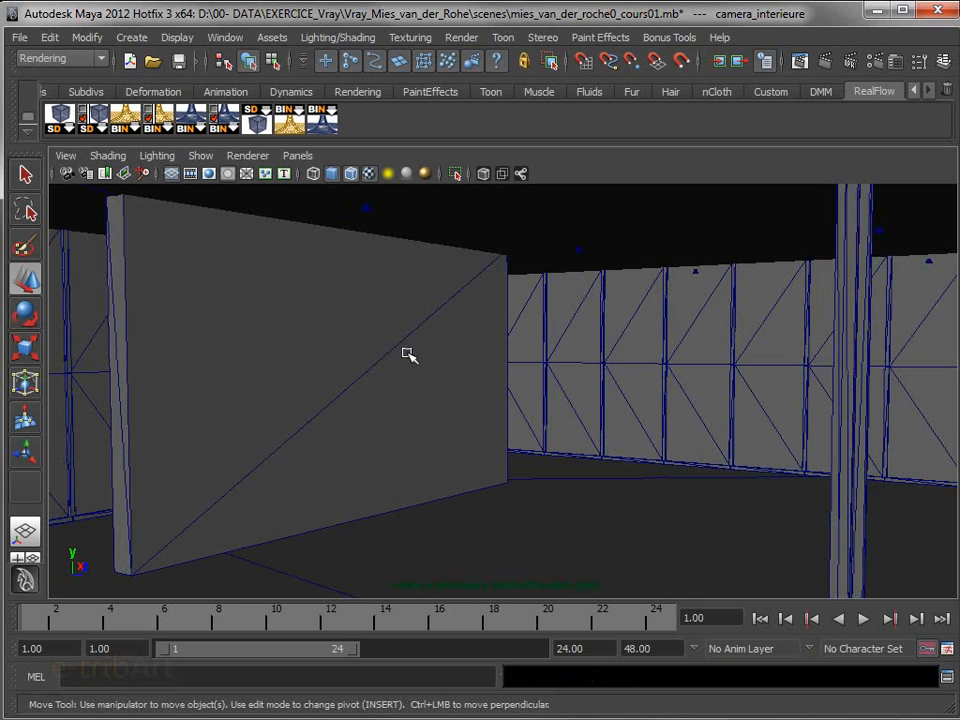
Turn on the Resolution Gate for the camera_interieure view
click(65, 156)
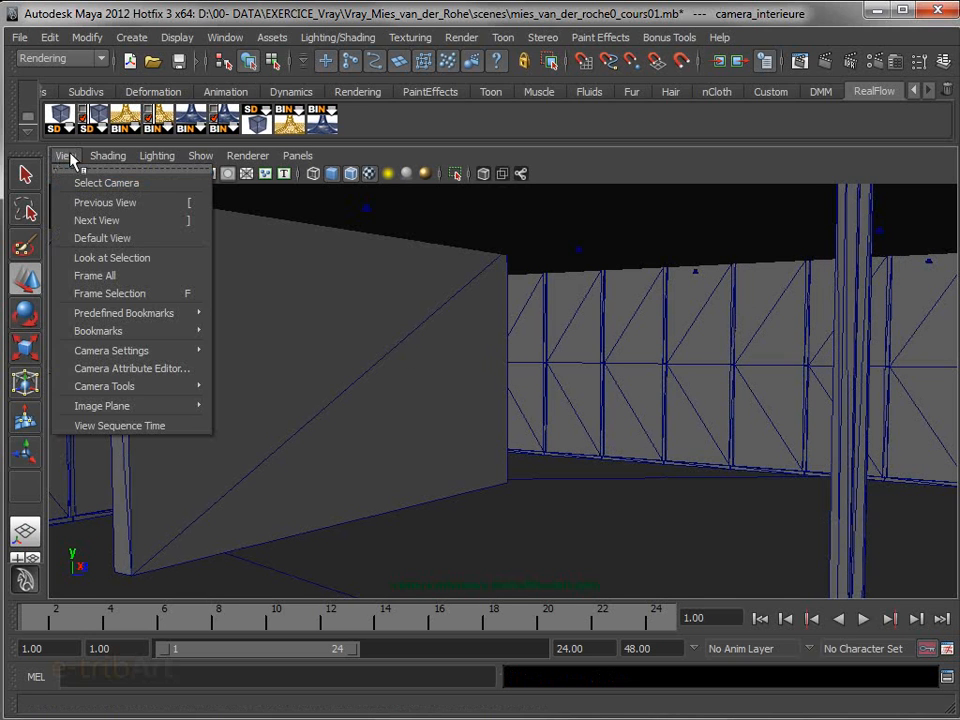
mouse_move(97, 145)
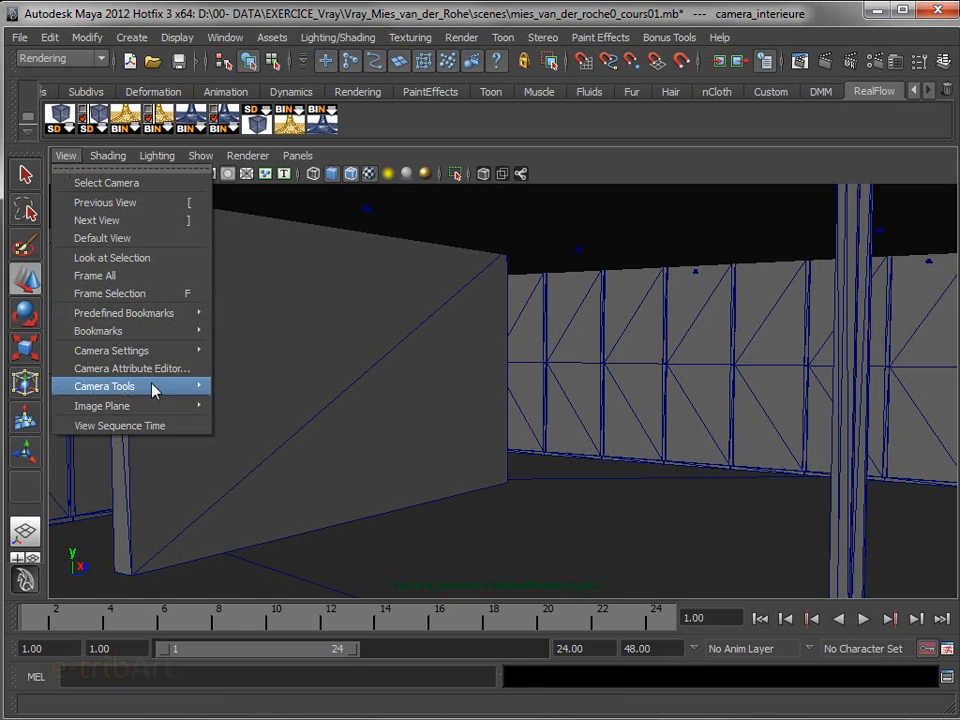
mouse_move(155, 355)
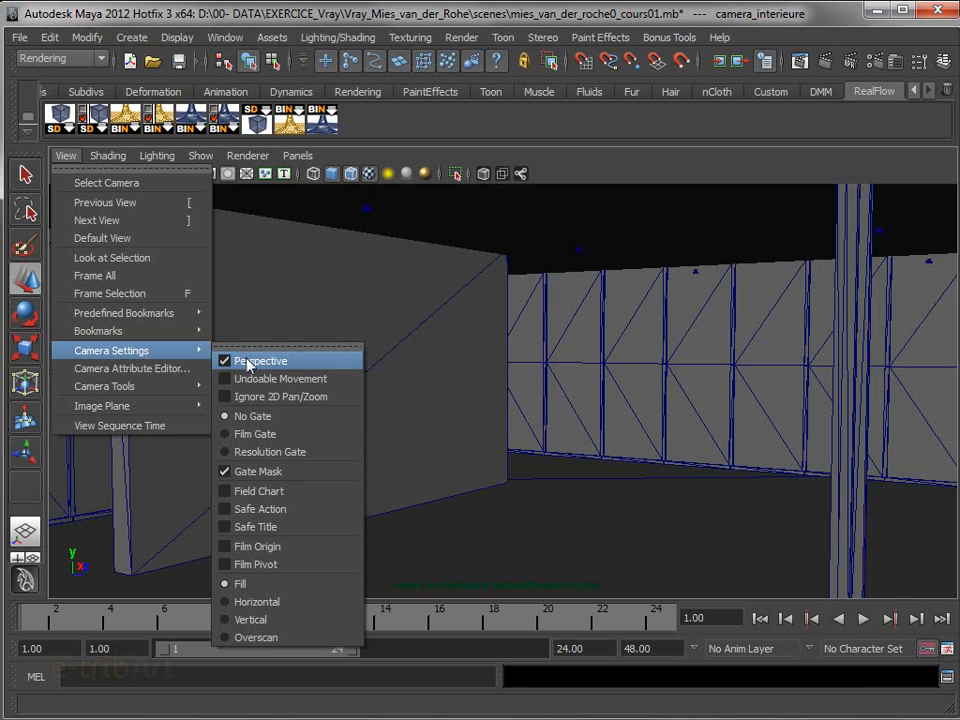
click(252, 452)
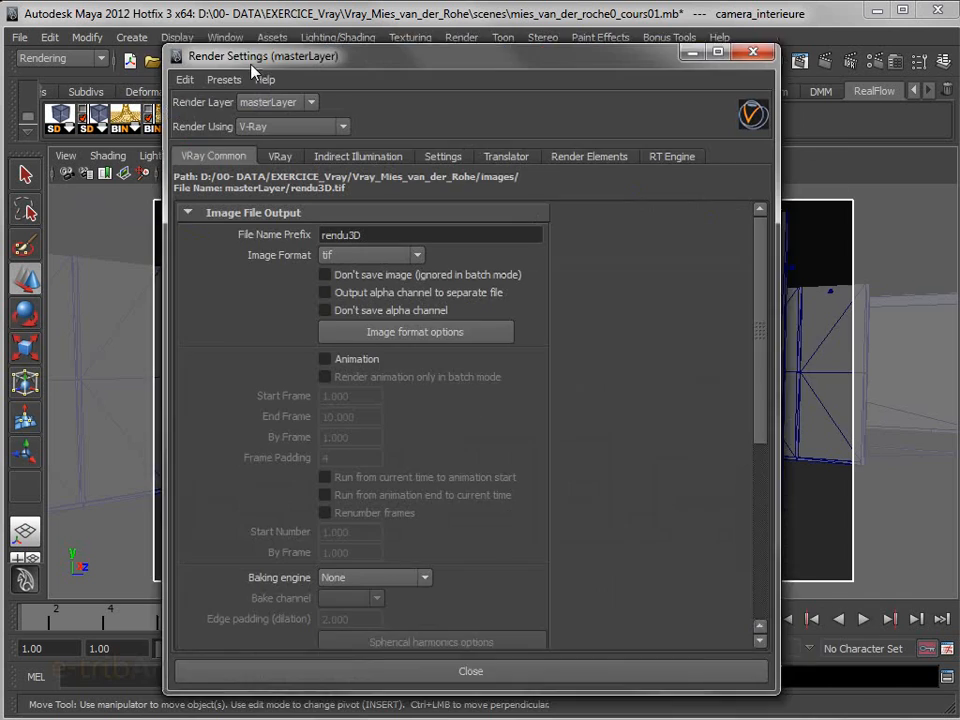
Choose V-Ray as the renderer in the render settings
drag(188, 48, 216, 33)
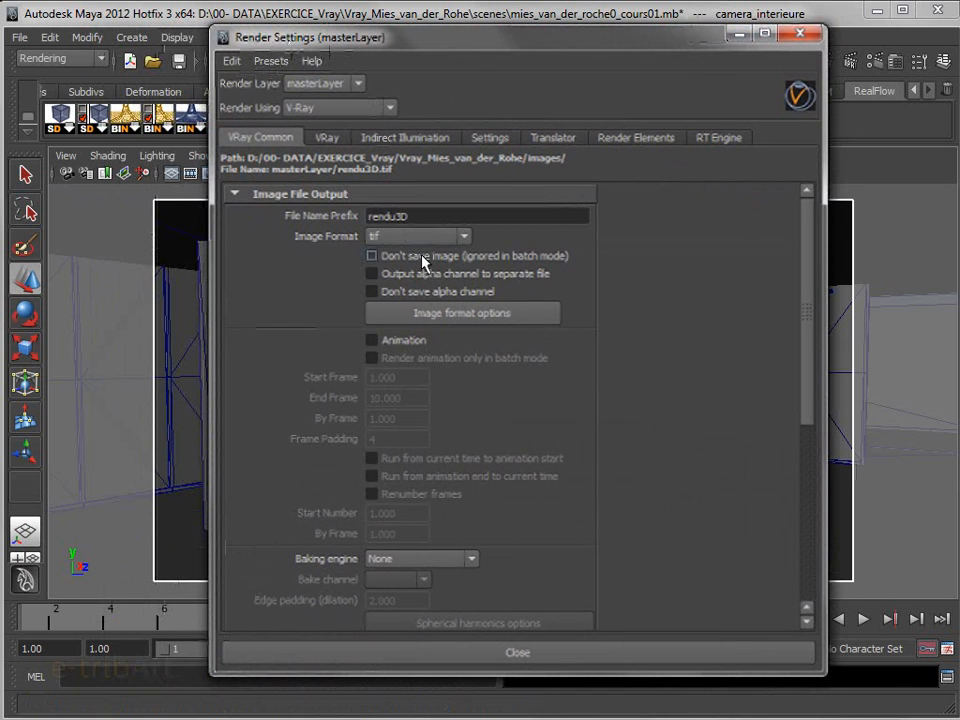
click(338, 108)
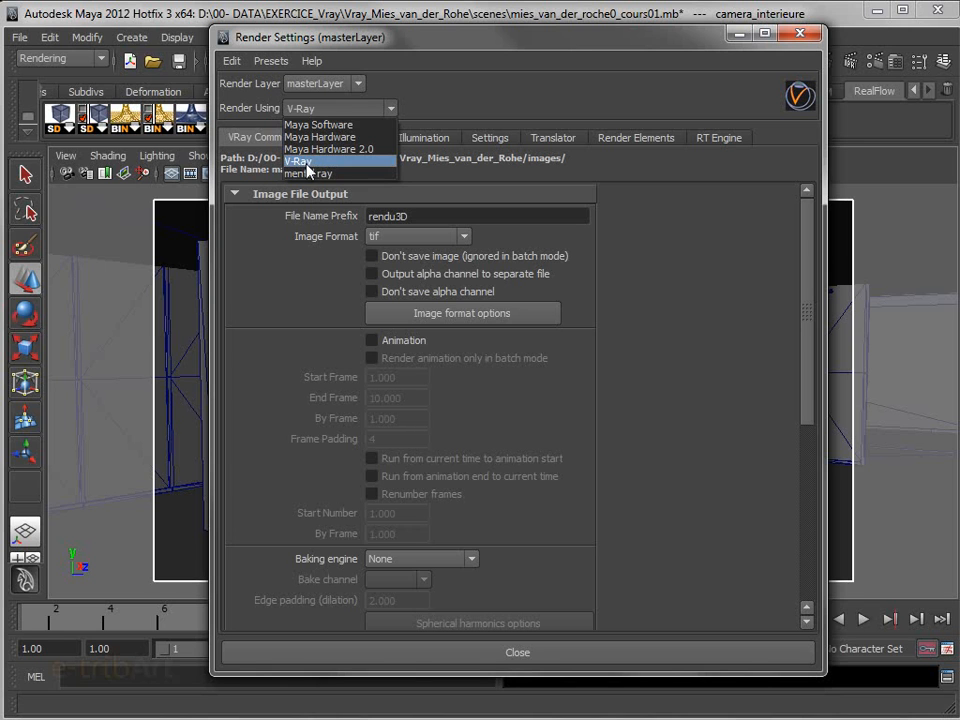
click(305, 161)
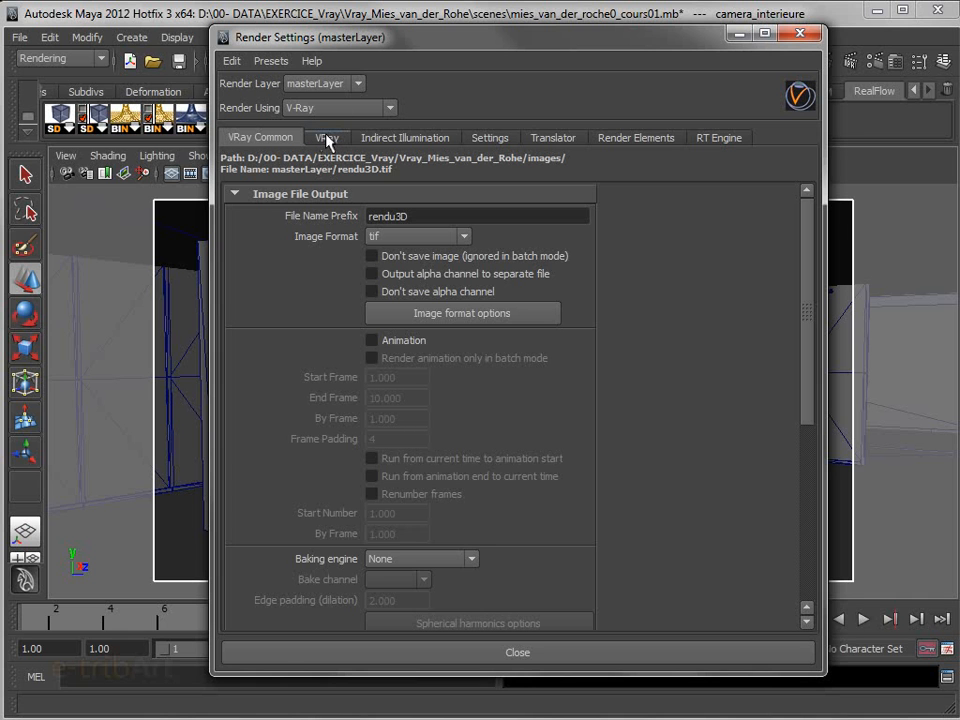
Turn off Maintain Width/Height Ratio and set the render height to 320, keeping the width at 650
drag(806, 300, 806, 446)
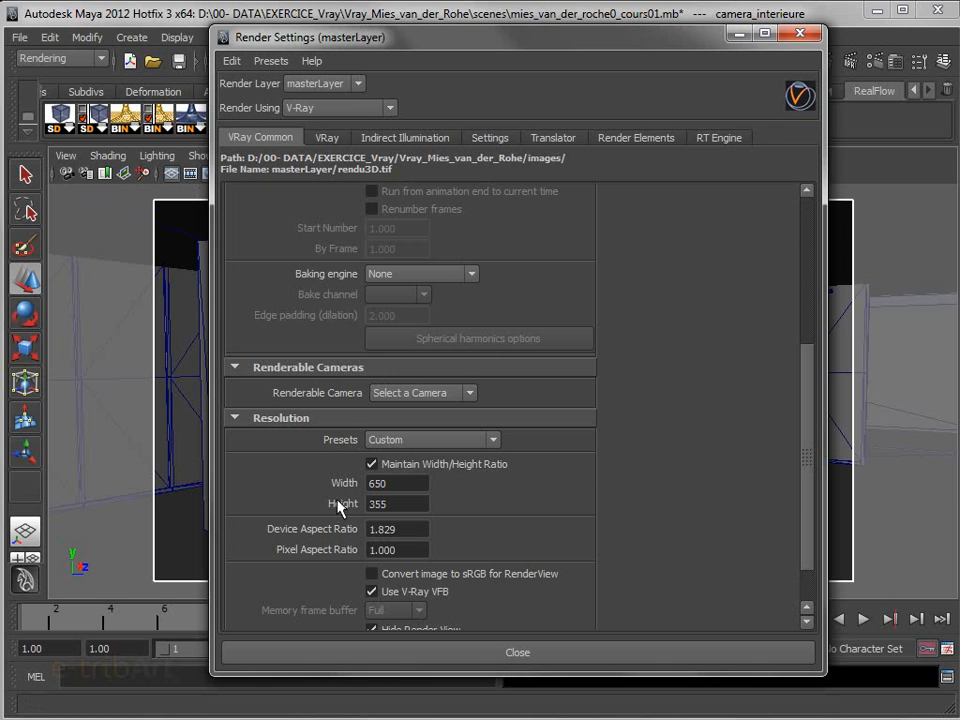
drag(212, 190, 363, 190)
drag(478, 37, 582, 39)
click(664, 467)
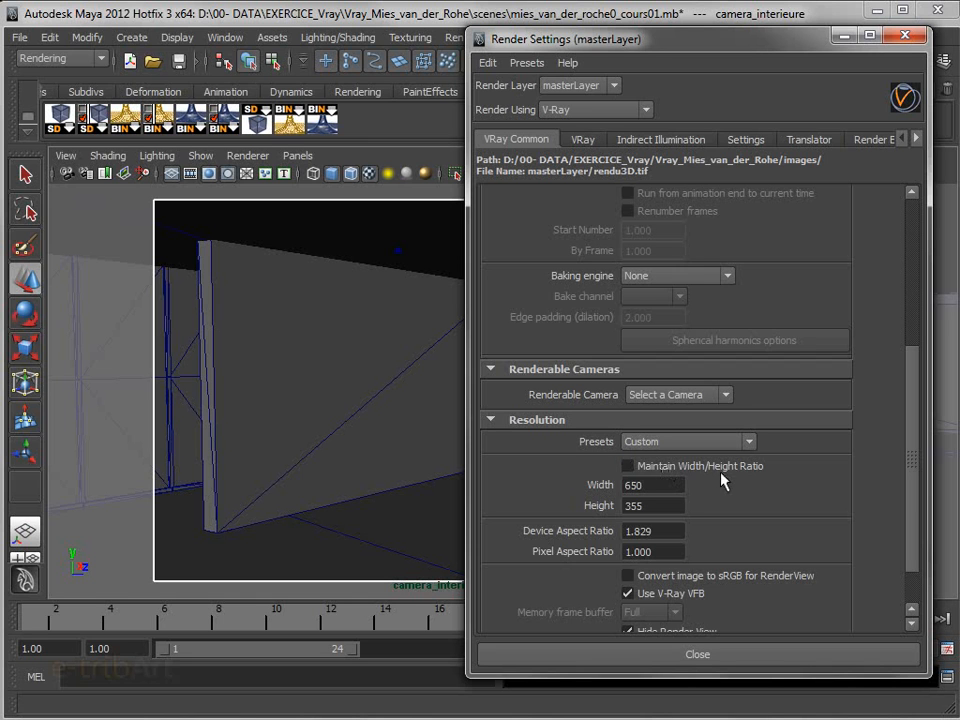
click(662, 488)
key(Tab)
text(320)
key(Return)
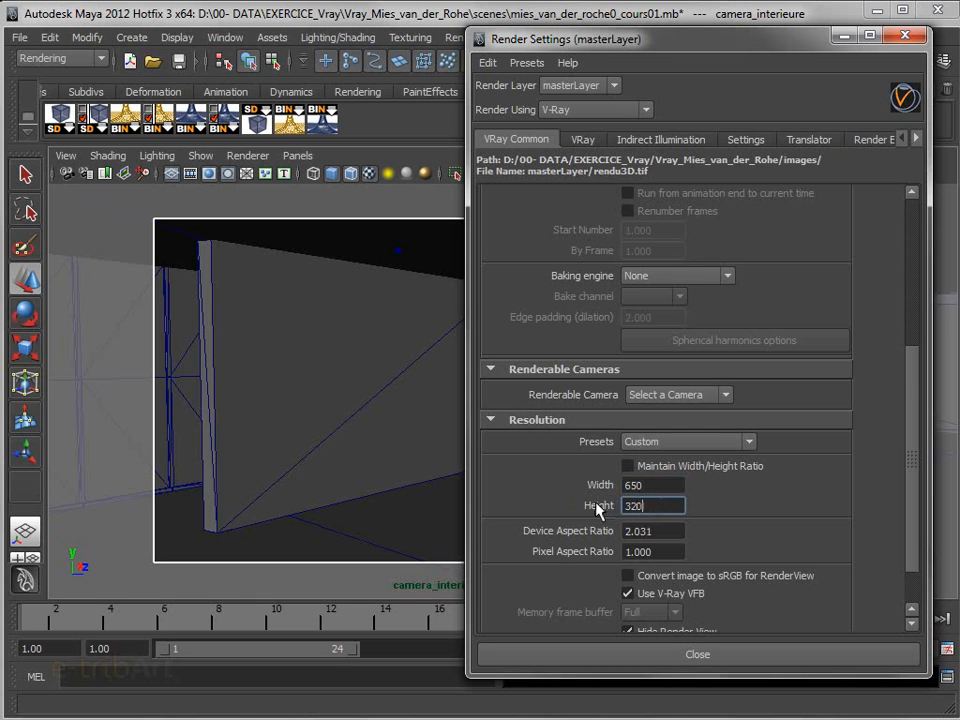
Turn Maintain Width/Height Ratio back on for the render resolution, leaving the width at 650
drag(622, 42, 573, 26)
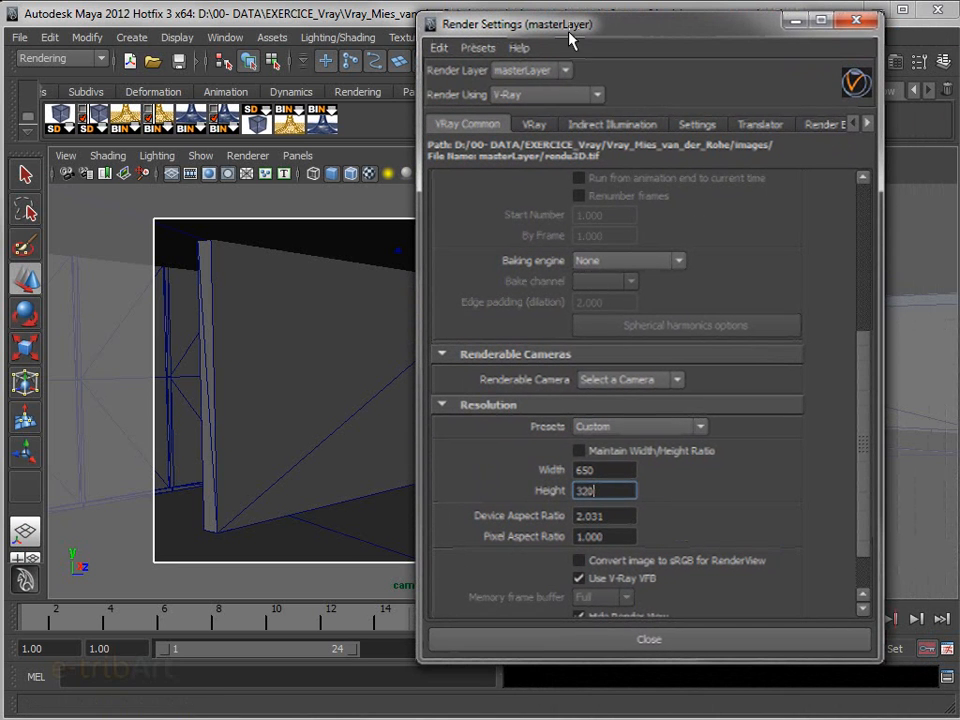
click(599, 452)
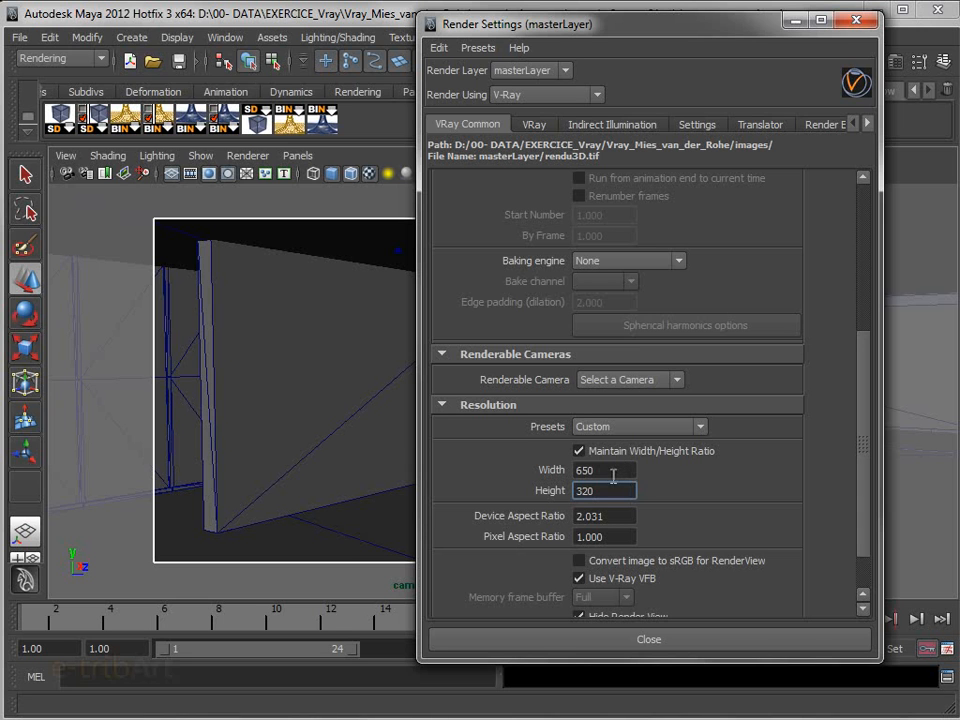
drag(613, 470, 585, 471)
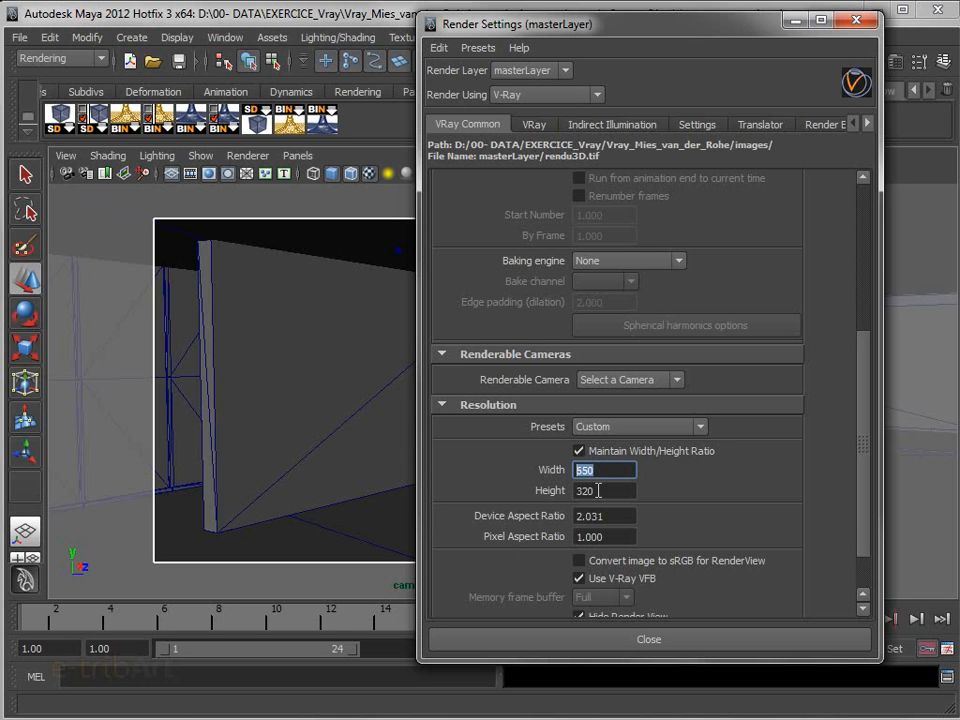
click(615, 474)
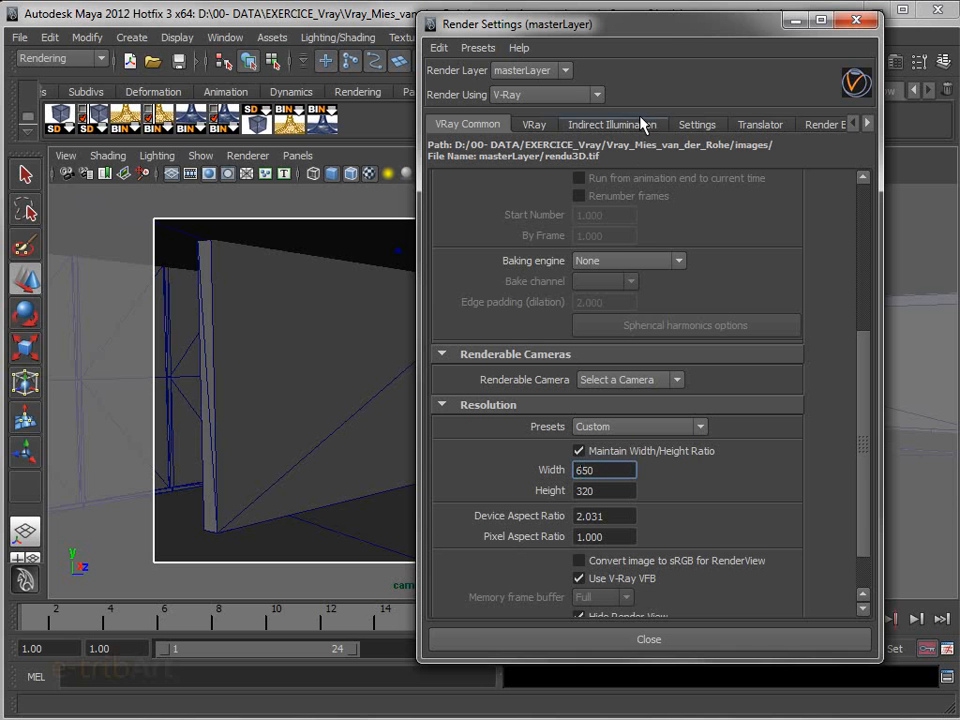
drag(500, 27, 697, 52)
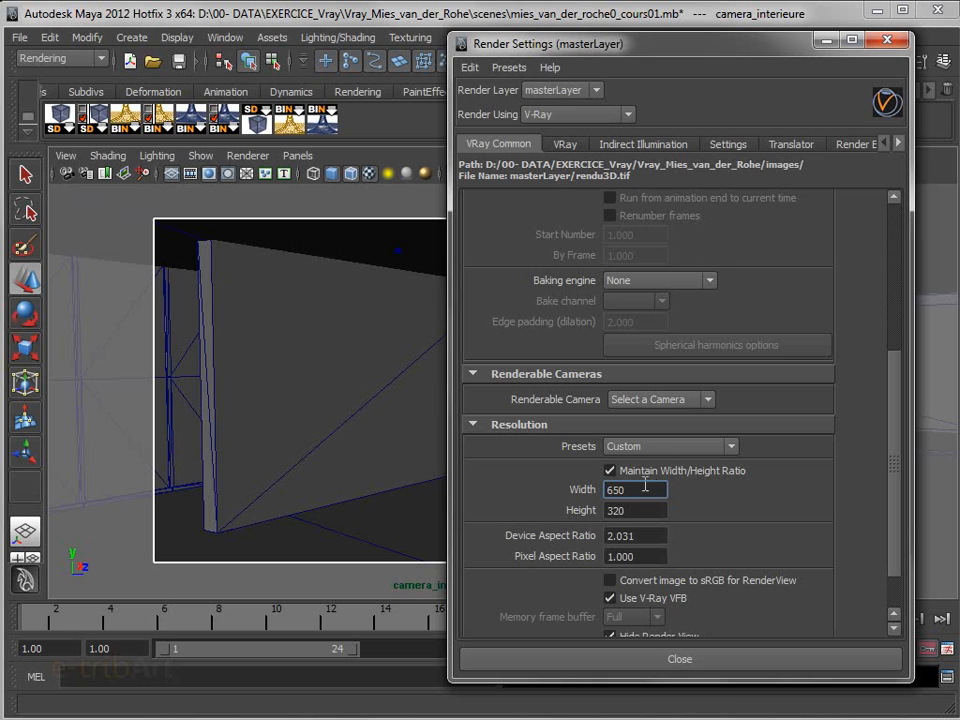
Move the Render Settings window out of the way of the camera_interieure viewport
drag(633, 491, 573, 484)
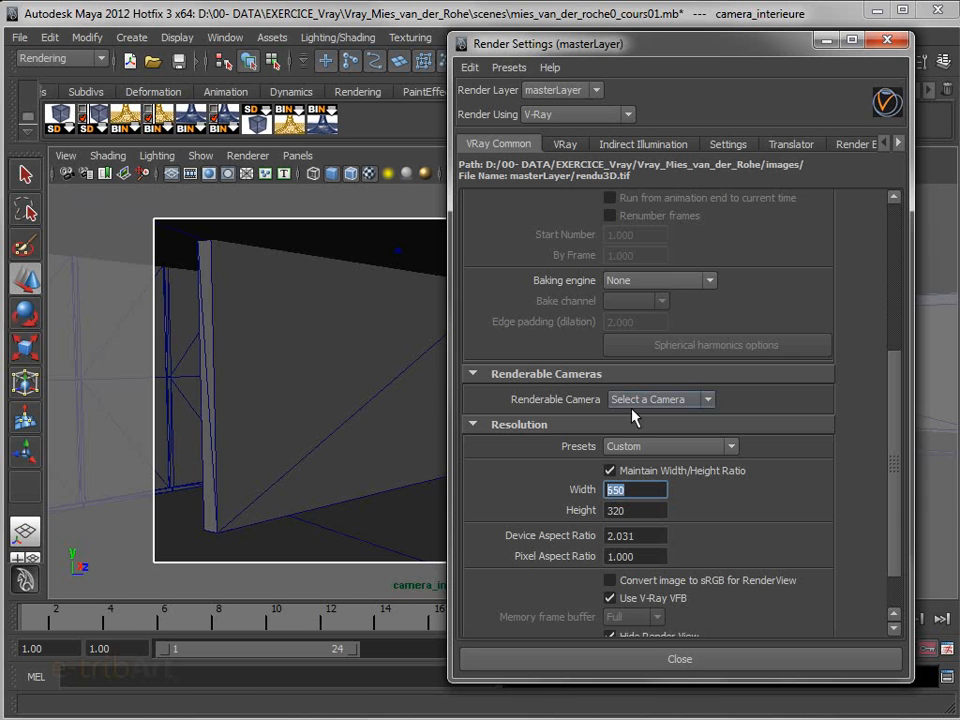
drag(482, 44, 498, 20)
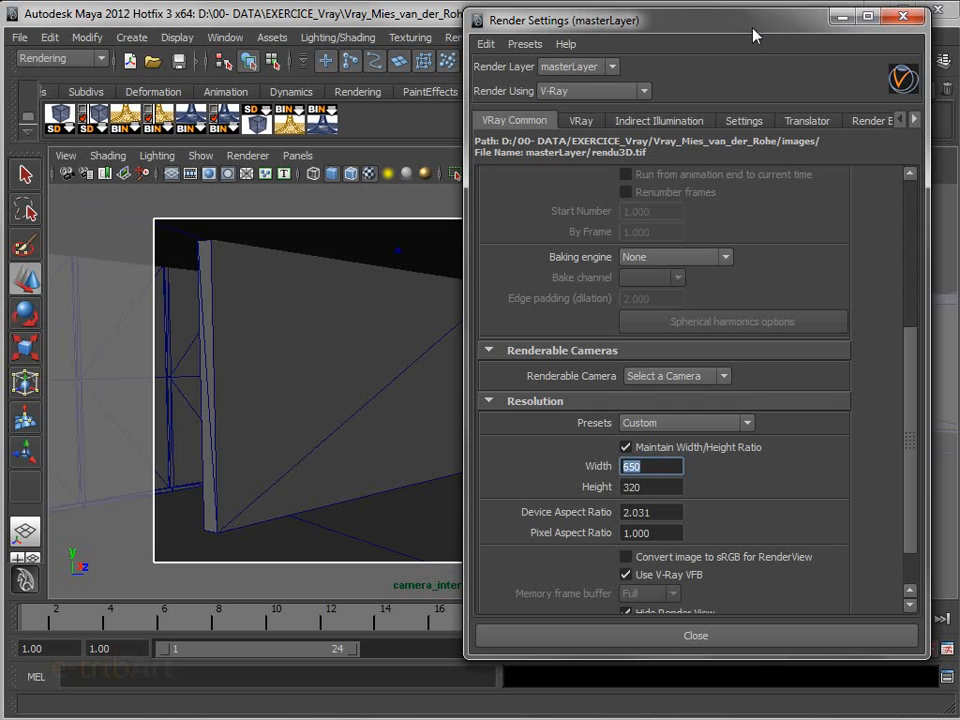
drag(567, 26, 533, 46)
drag(724, 48, 748, 36)
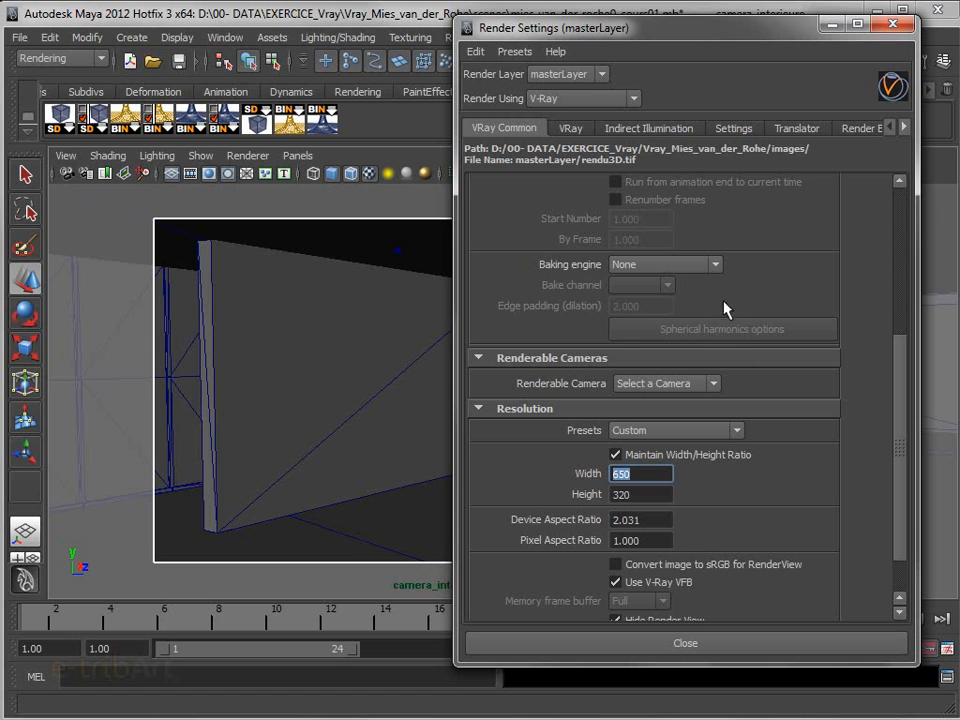
double_click(652, 477)
drag(691, 35, 959, 120)
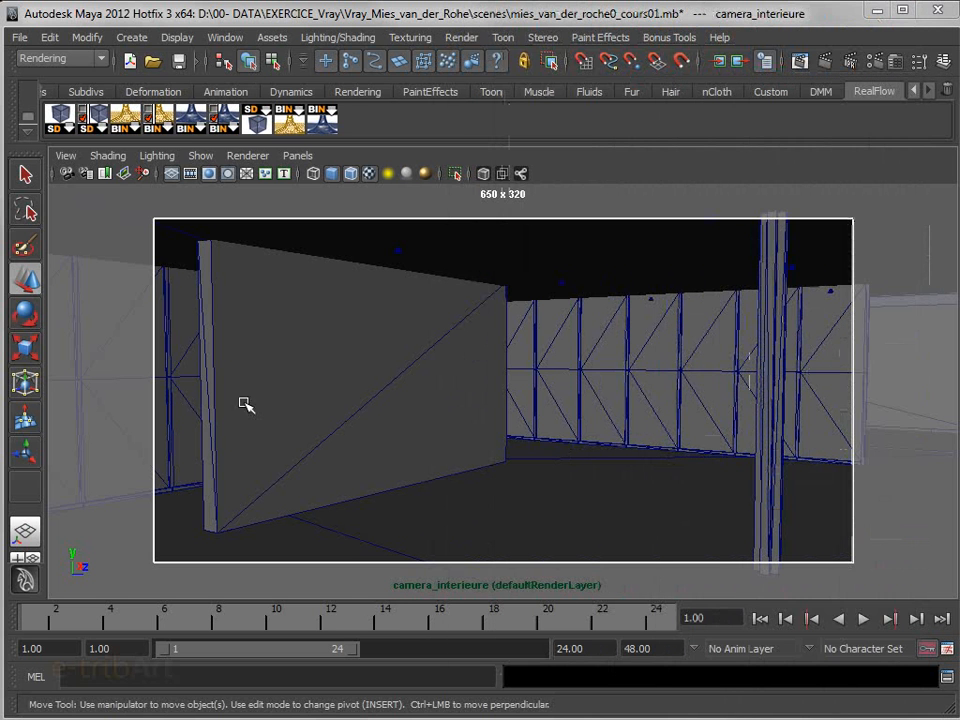
Reframe the camera_interieure view towards the glazed wall, with the column inside the resolution gate
alt+drag(495, 517, 499, 514)
alt+middle_drag(499, 514, 448, 521)
alt+right_drag(448, 521, 466, 532)
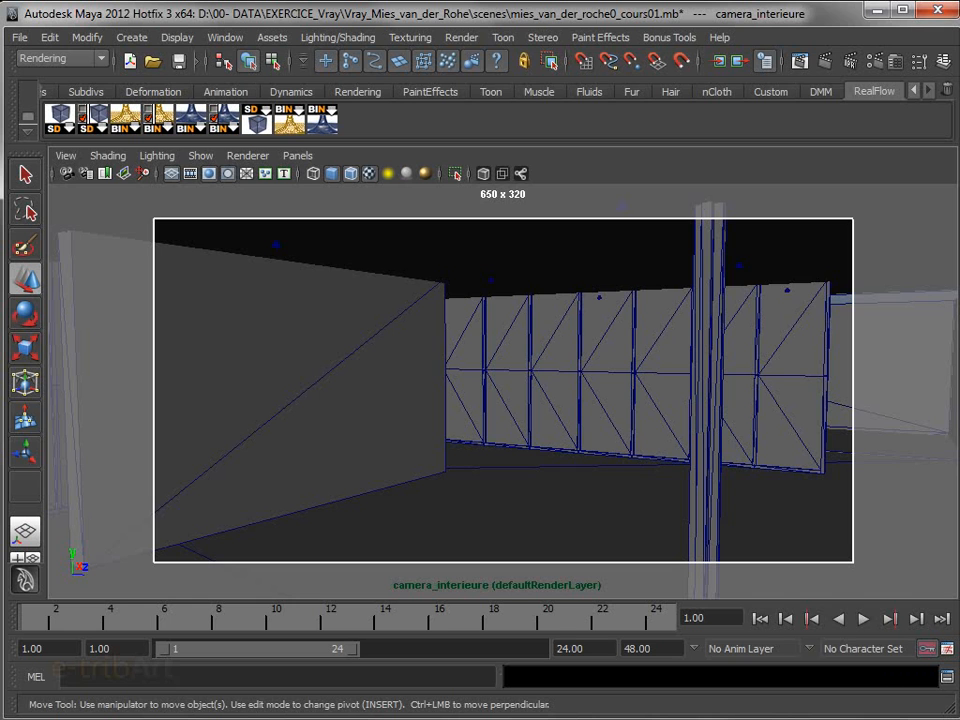
Show the camera_interieureShape attributes with more room for the parameters and set the Angle of View to 41.42
key(ctrl+a)
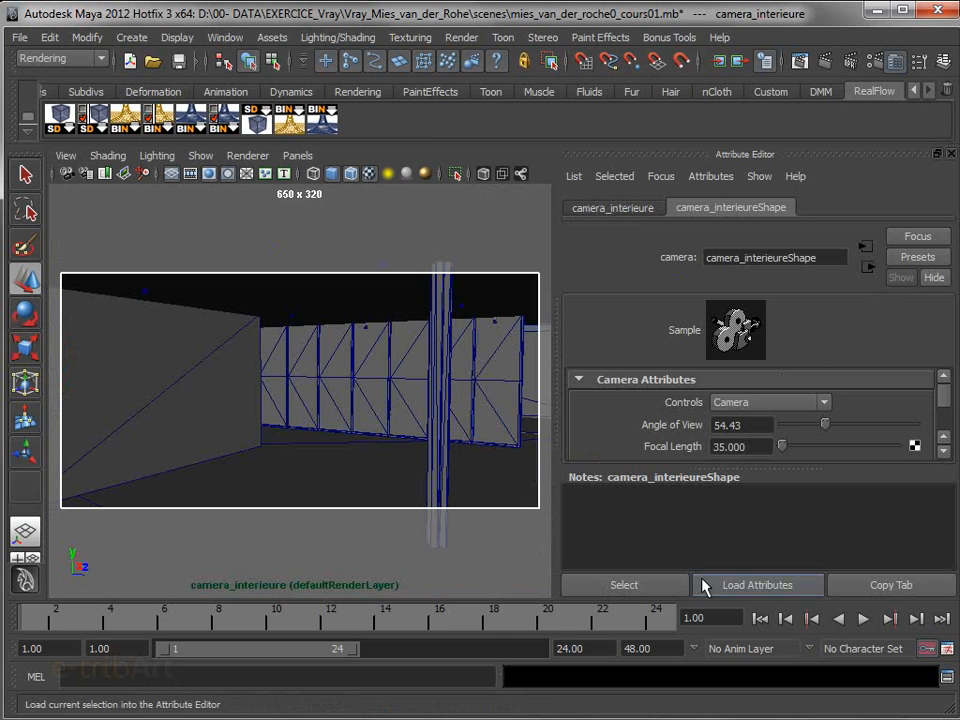
drag(784, 467, 787, 609)
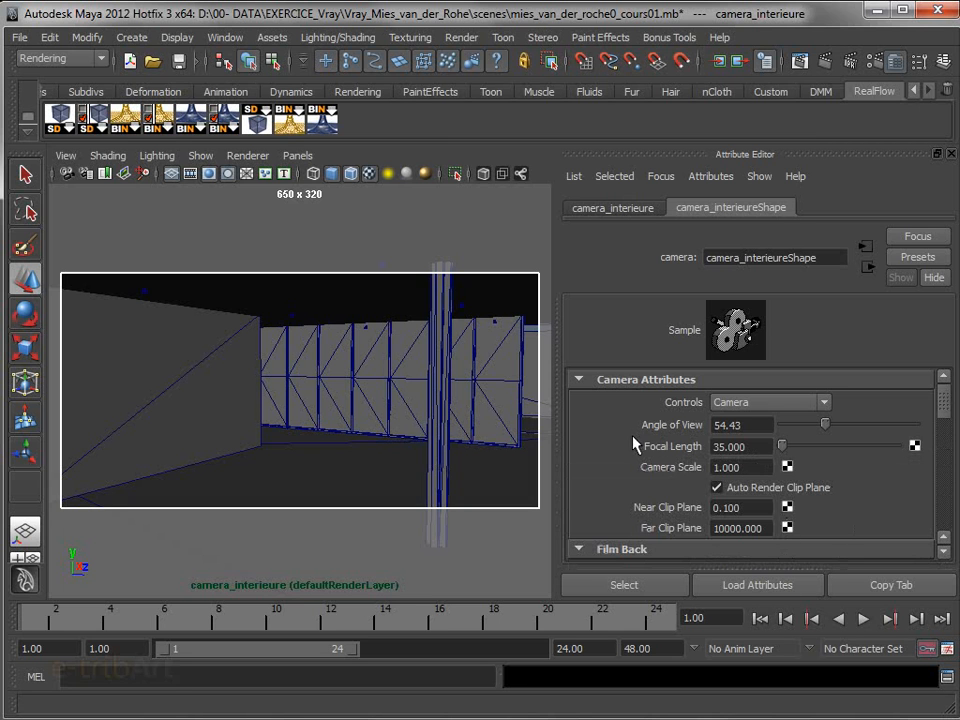
drag(827, 428, 818, 426)
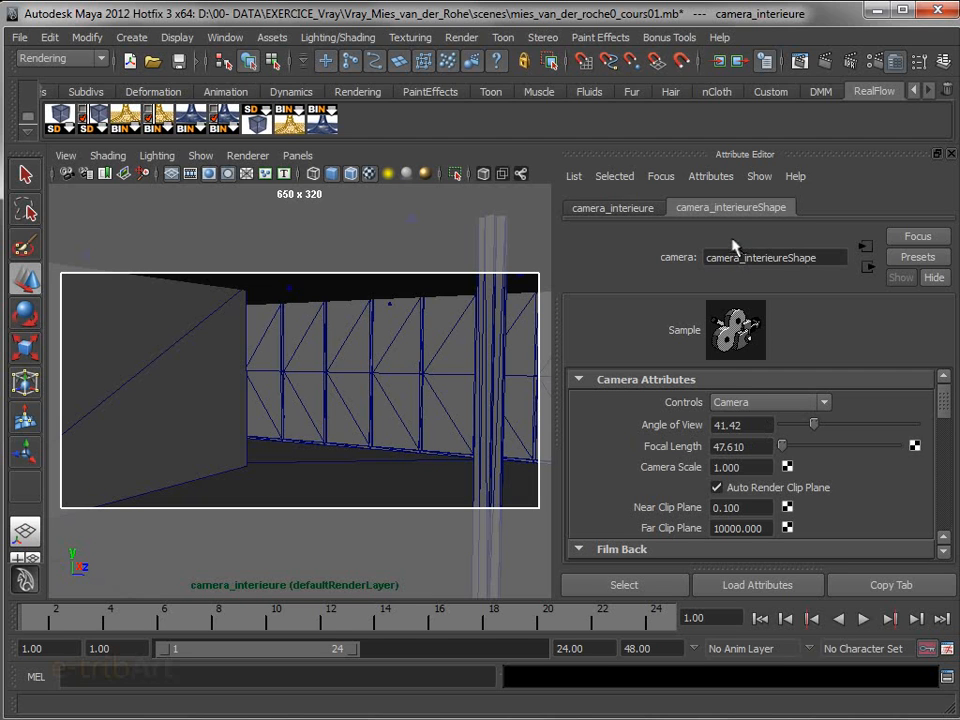
Add the V-Ray Physical camera attributes to camera_interieureShape and enable Treat as VRay Physical camera
click(713, 177)
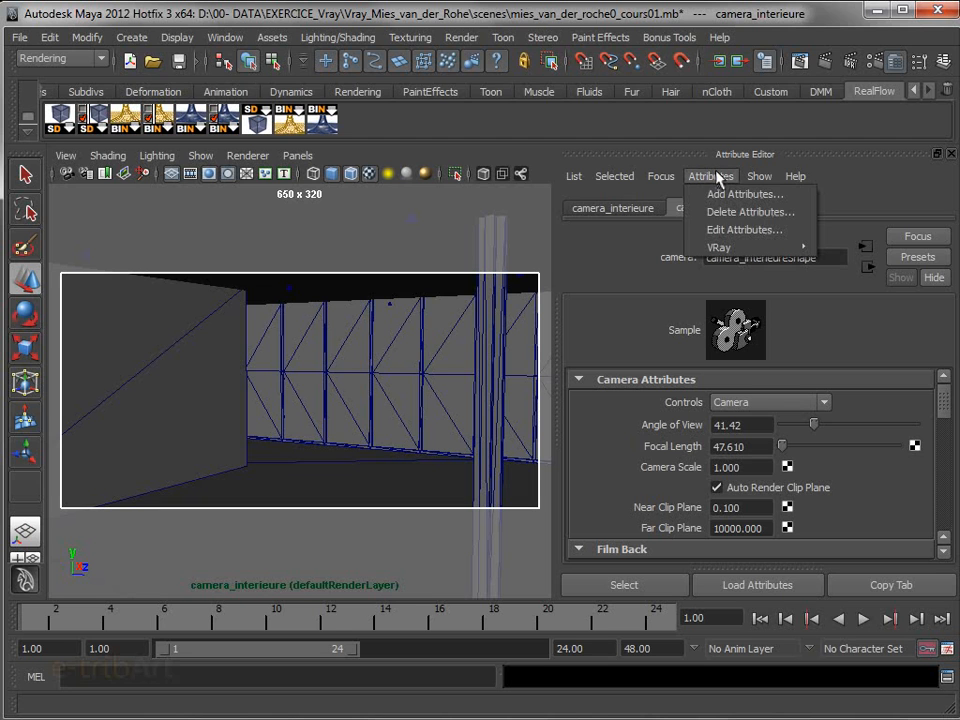
mouse_move(716, 258)
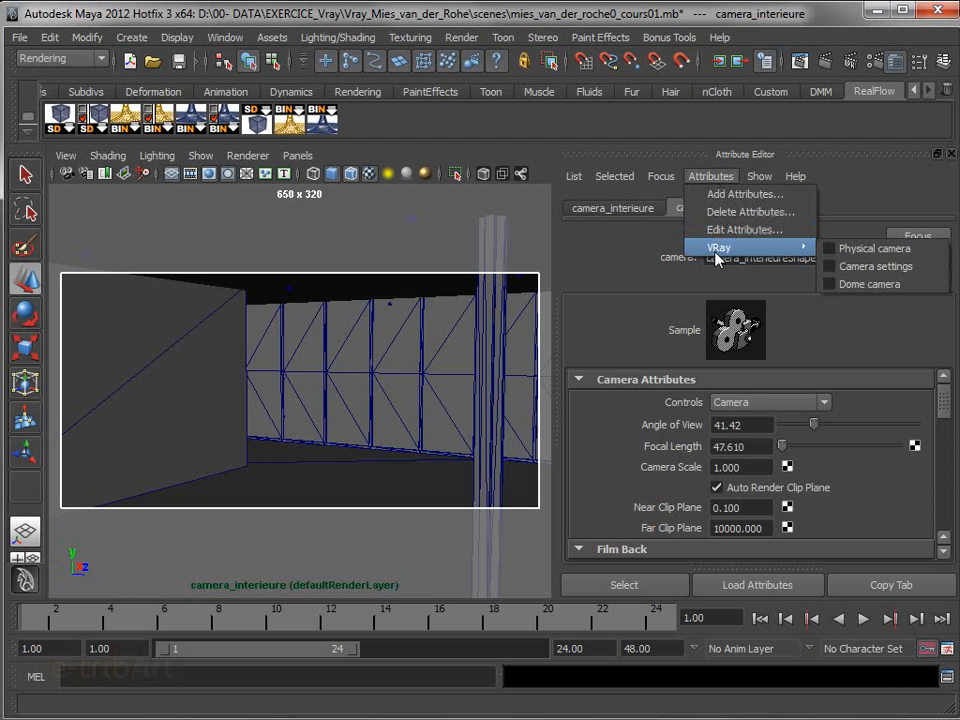
click(830, 250)
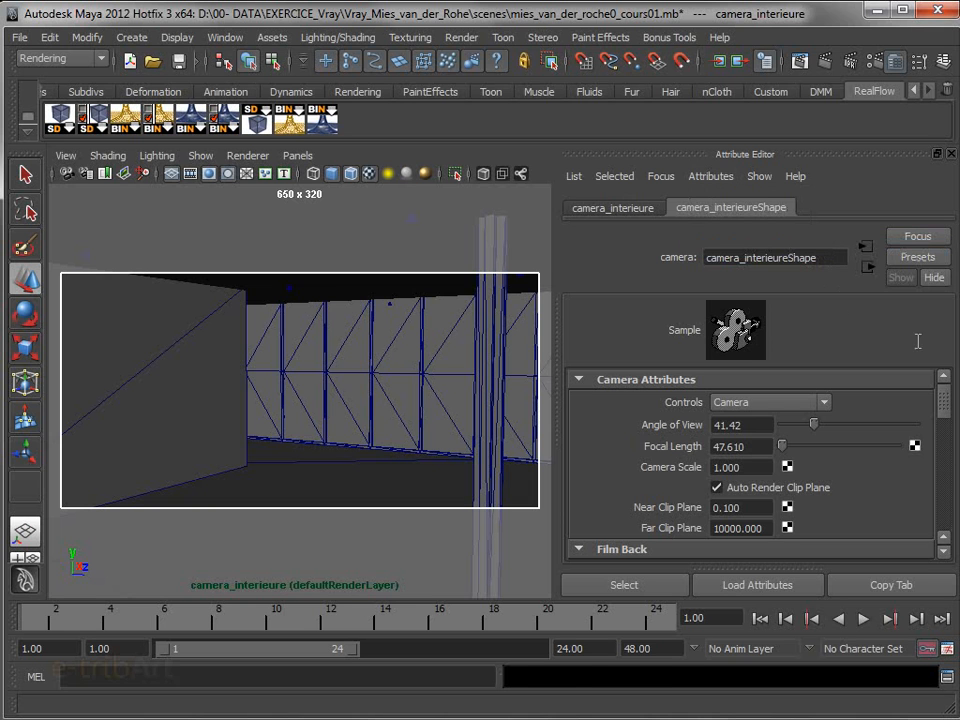
drag(943, 399, 955, 530)
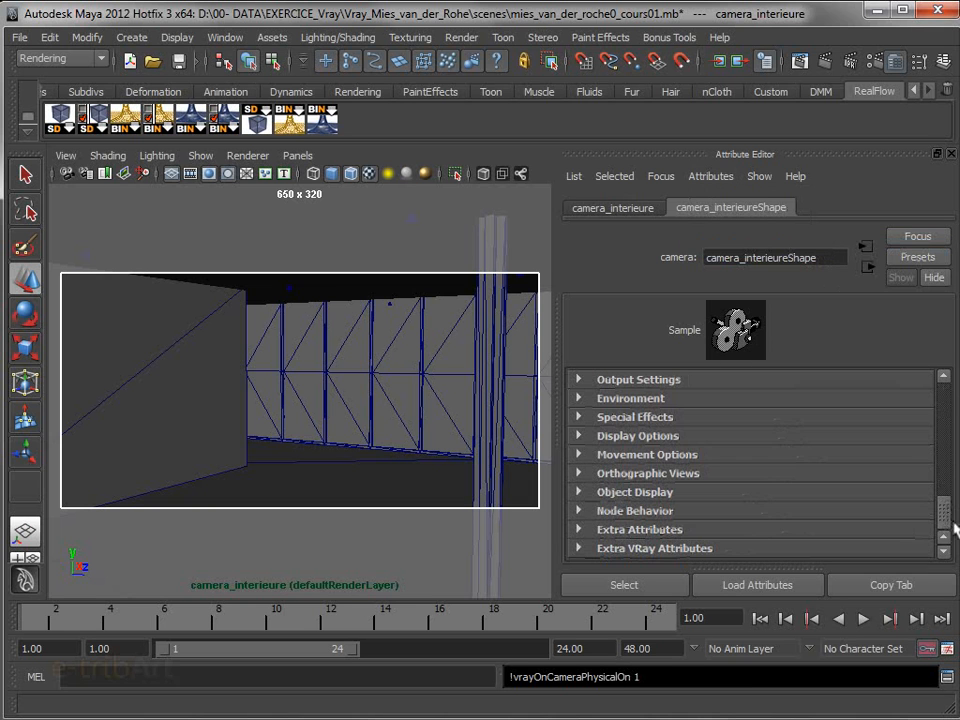
click(677, 548)
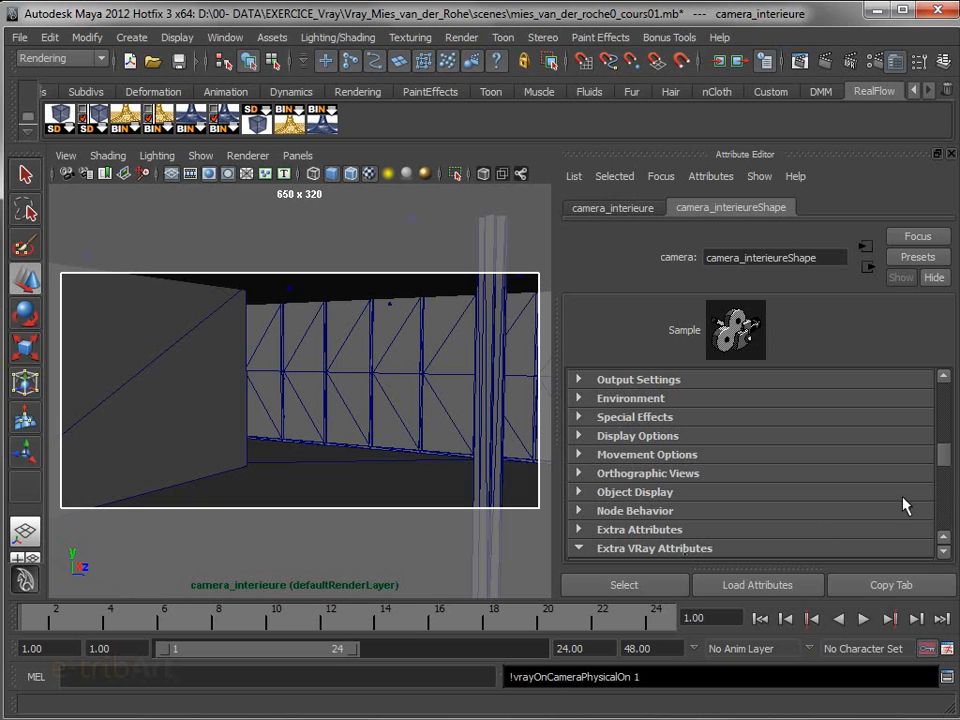
mouse_move(940, 462)
mouse_down()
mouse_move(943, 487)
mouse_move(943, 470)
mouse_up()
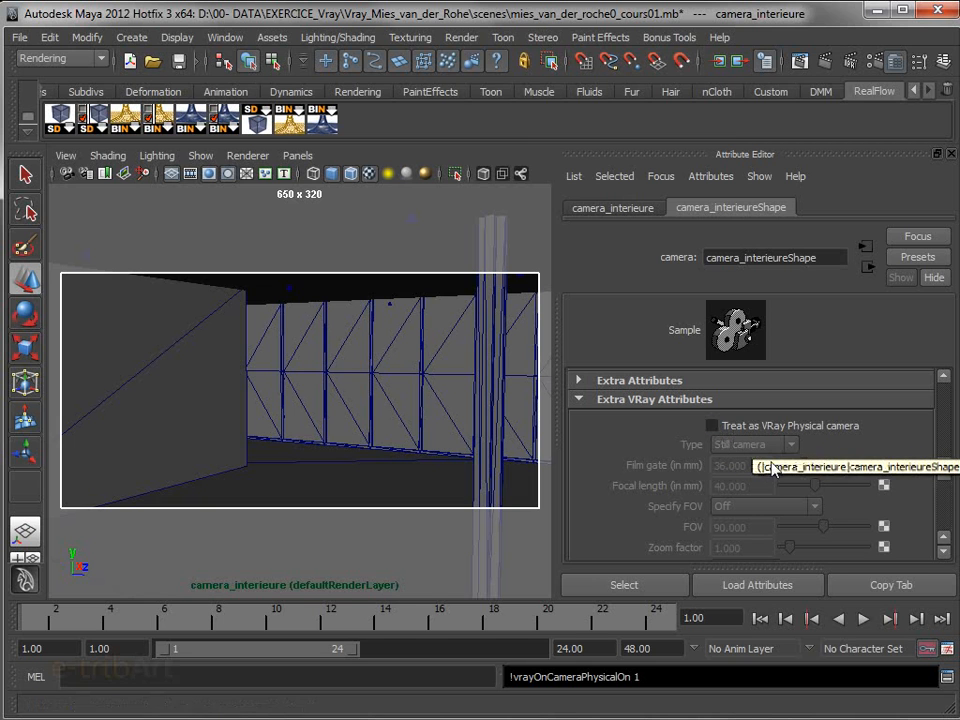
click(712, 426)
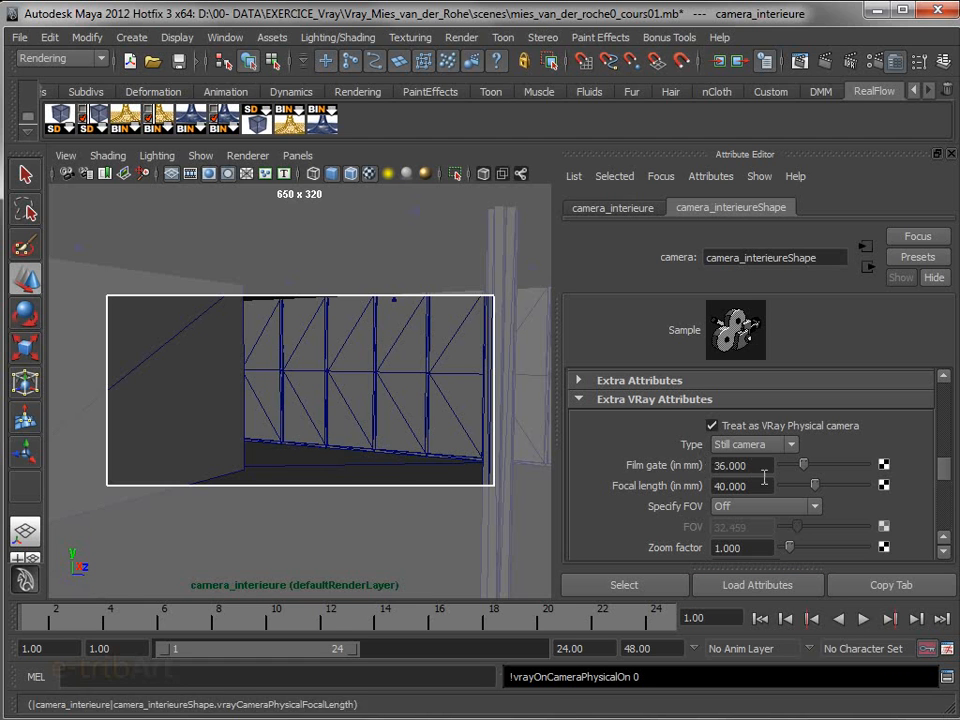
Review the V-Ray physical camera parameters and reframe the interior view to bring the column inside the resolution gate
drag(946, 474, 940, 474)
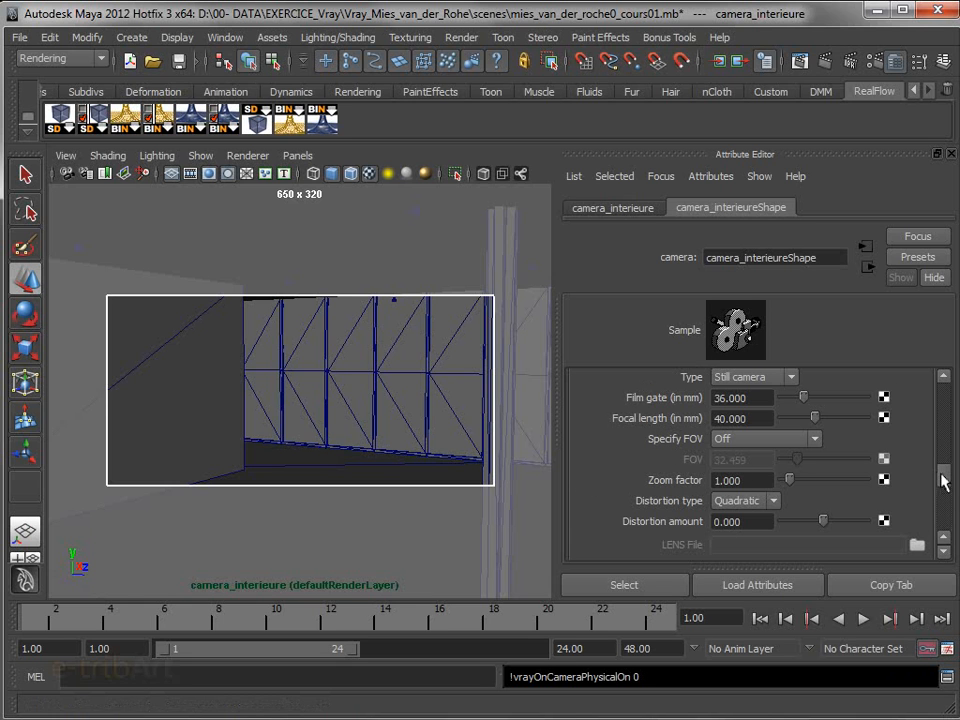
scroll(943, 485, down, 4)
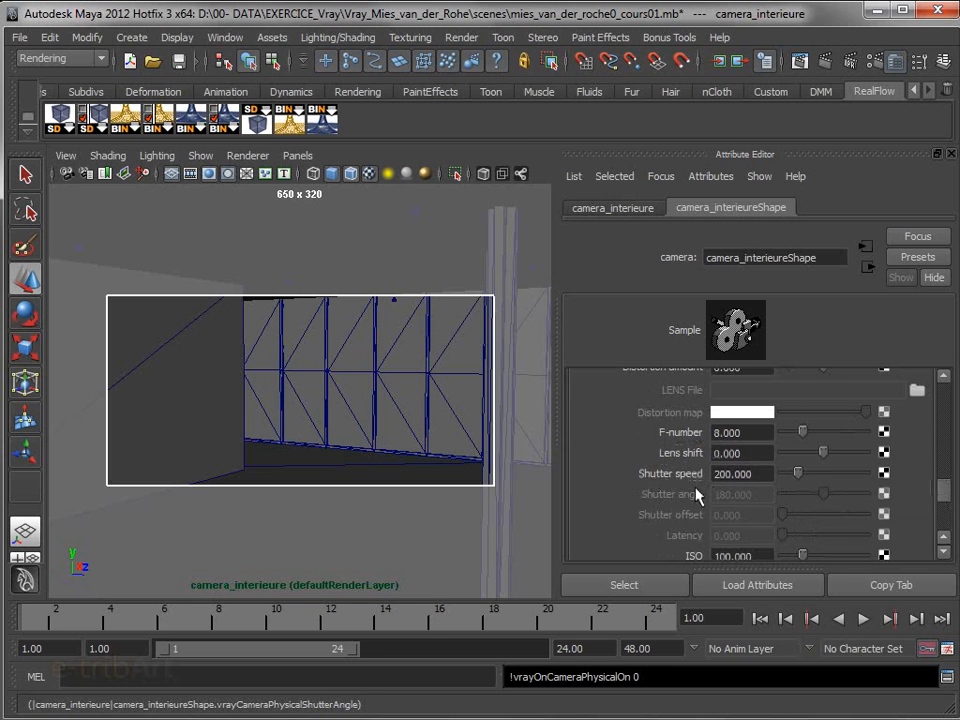
scroll(945, 508, down, 3)
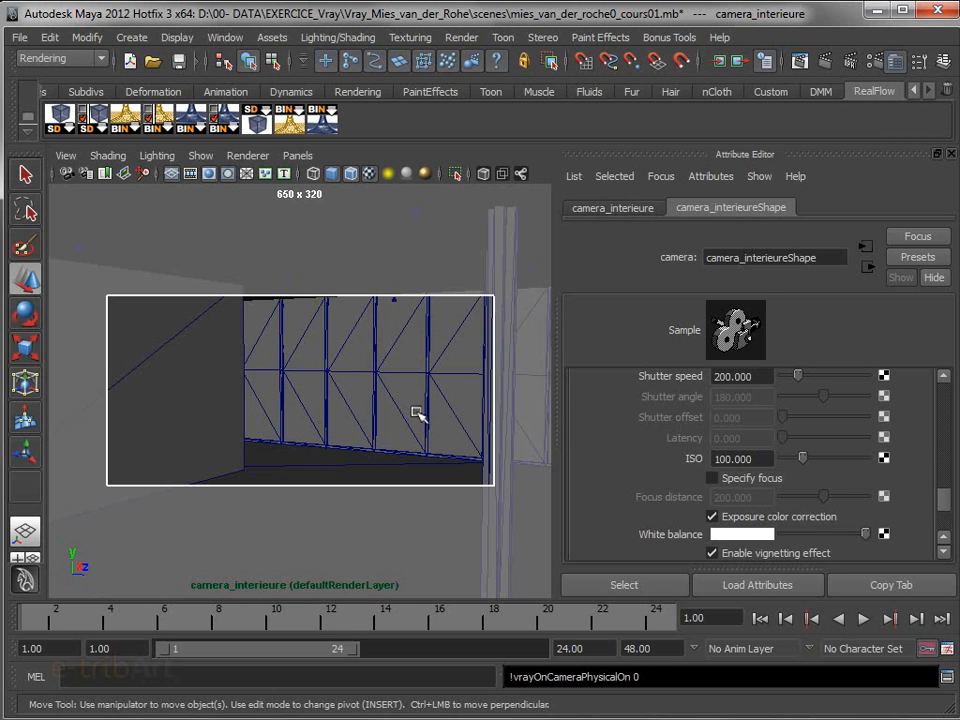
alt+drag(416, 412, 408, 413)
alt+middle_drag(408, 413, 393, 421)
mouse_move(372, 417)
alt+middle_down()
mouse_move(369, 402)
mouse_move(358, 407)
mouse_move(384, 407)
mouse_move(379, 422)
alt+middle_up()
Try to override the Angle of View and Focal Length in the standard Camera Attributes of camera_interieureShape
drag(949, 507, 949, 400)
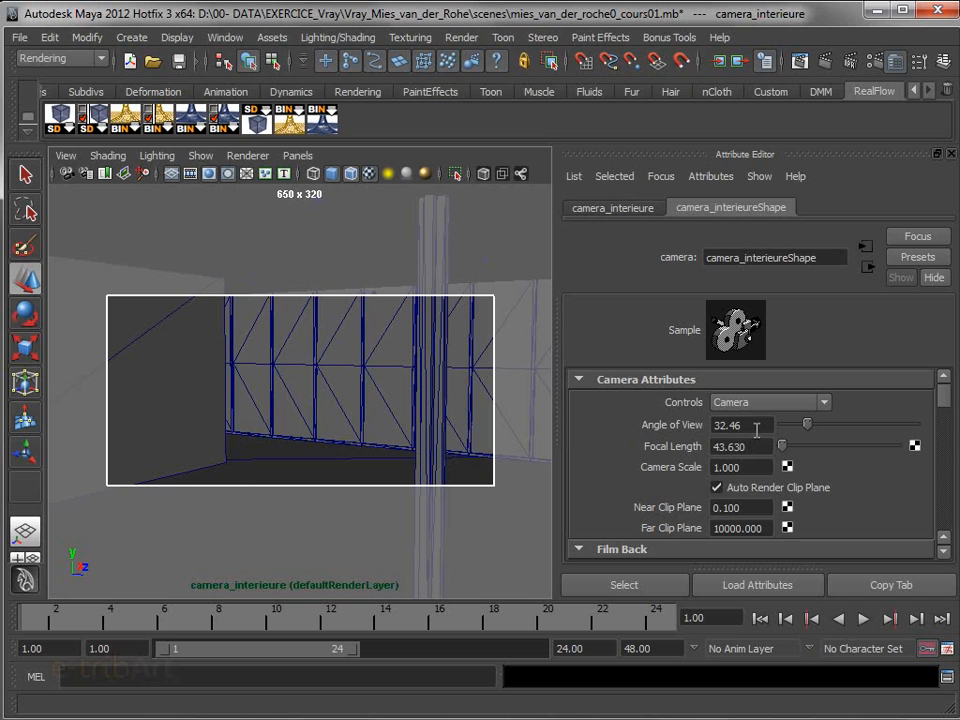
drag(757, 427, 680, 430)
key(BackSpace)
text(32.46)
double_click(754, 451)
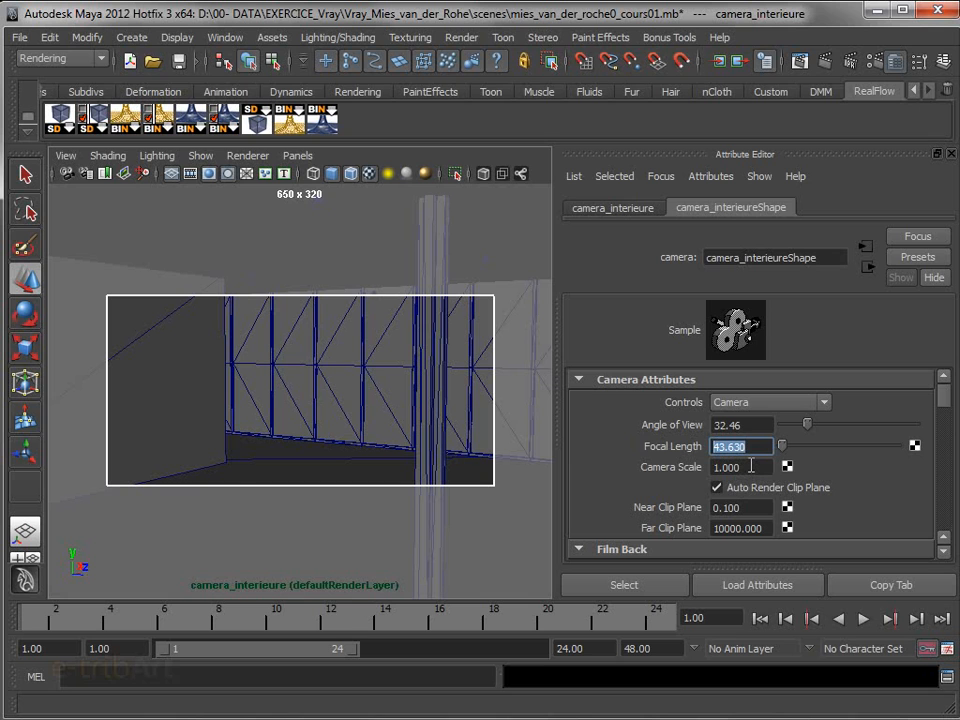
text(3)
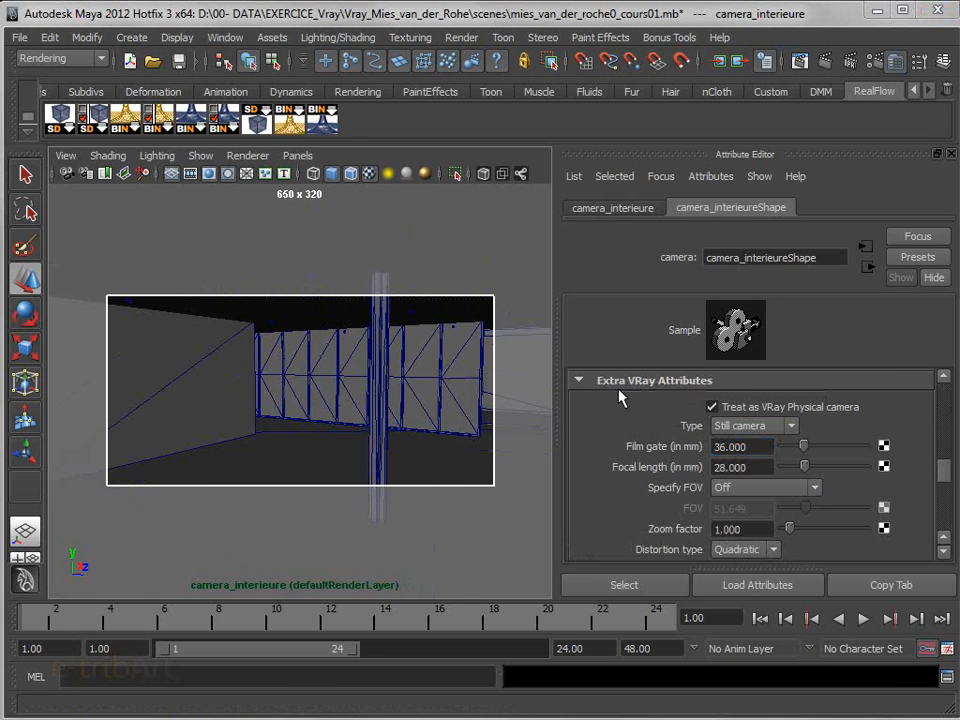
Set the V-Ray physical camera's focal length to 28 mm and reframe the interior view closer to the glazed wall
click(745, 467)
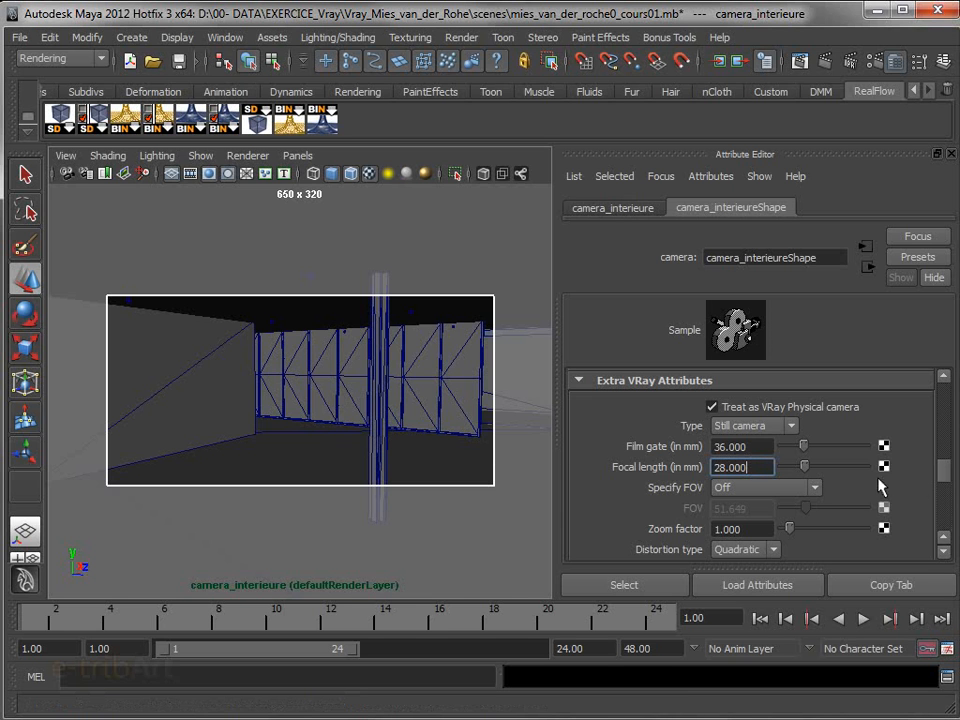
drag(943, 476, 951, 399)
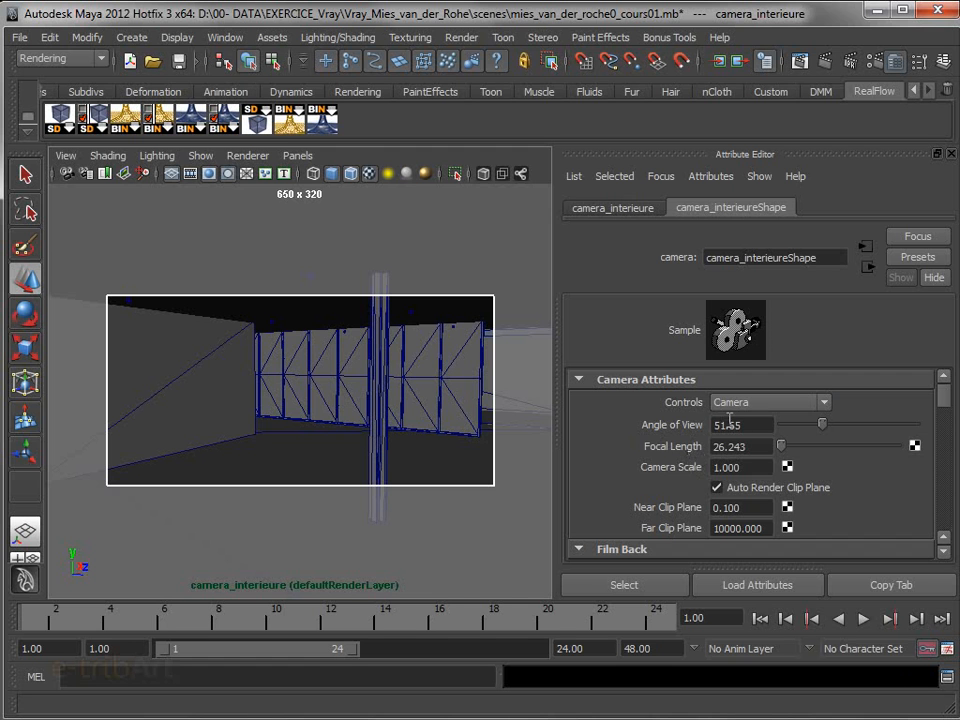
drag(945, 405, 938, 478)
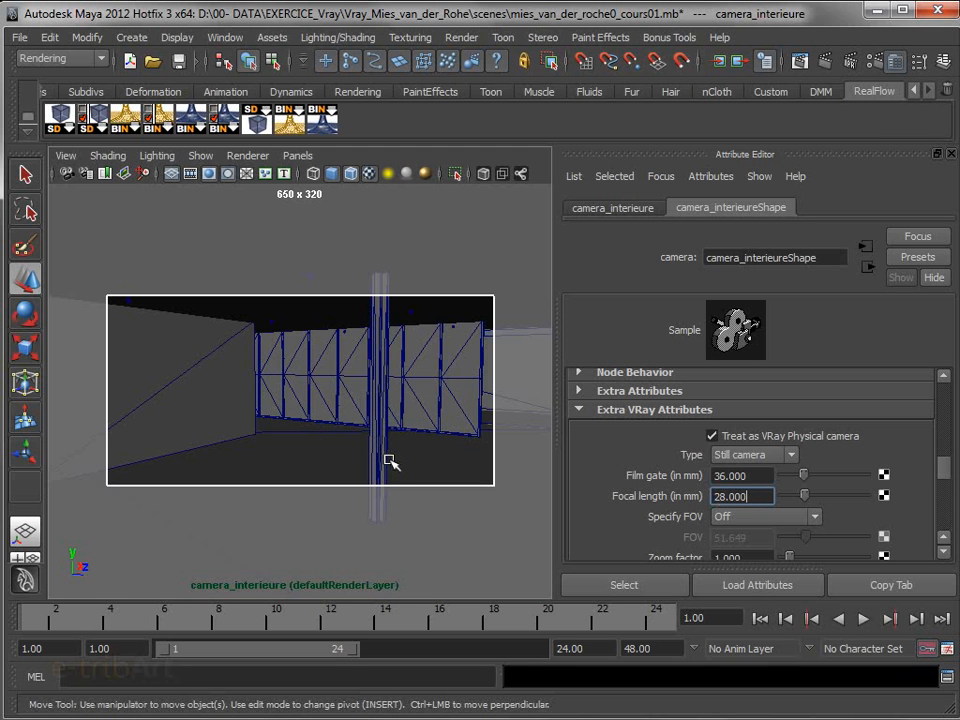
mouse_move(405, 448)
alt+right_down()
mouse_move(437, 456)
mouse_move(416, 463)
alt+right_up()
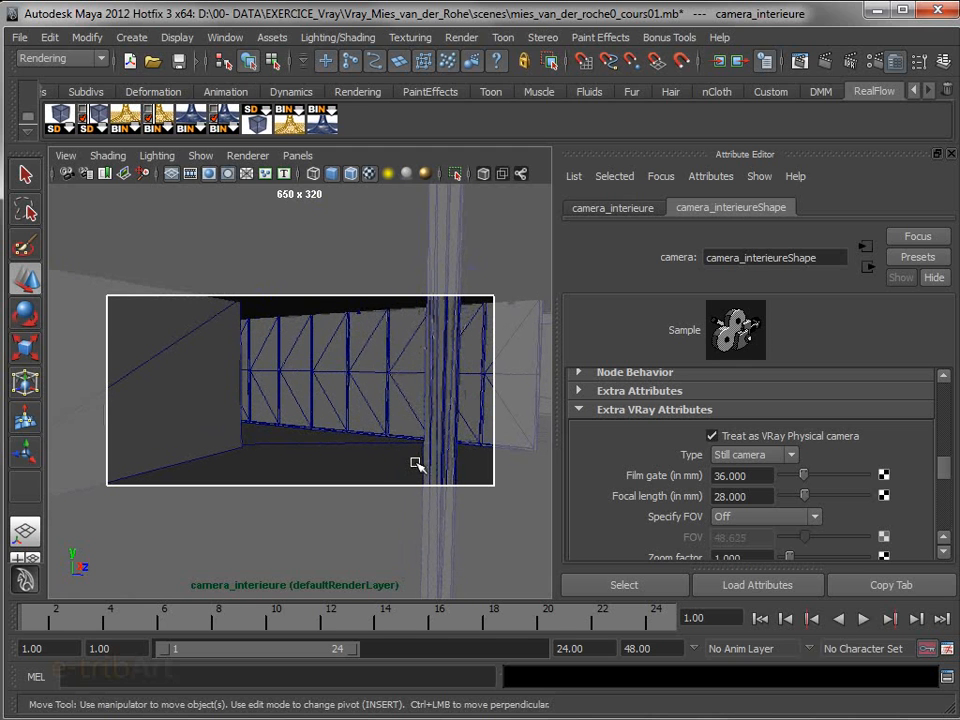
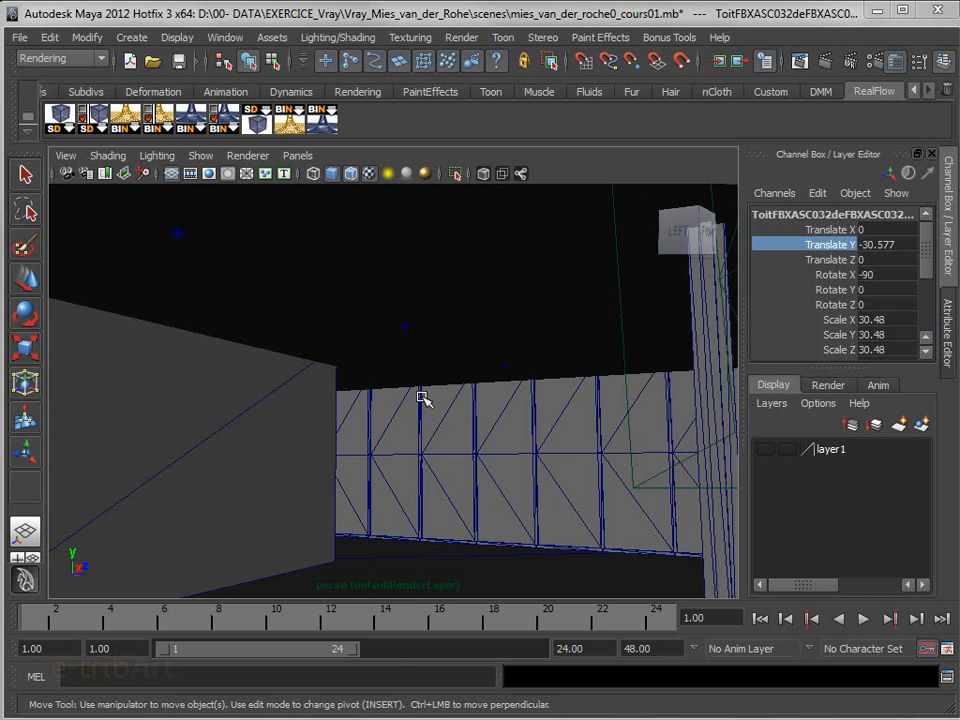
Inspect the ceiling spotlight fixtures above the glazed wall by selecting them one after another
mouse_move(495, 495)
alt+mouse_down()
mouse_move(535, 492)
mouse_move(476, 506)
mouse_move(509, 505)
alt+mouse_up()
alt+middle_drag(509, 505, 553, 542)
alt+drag(553, 542, 521, 508)
click(295, 301)
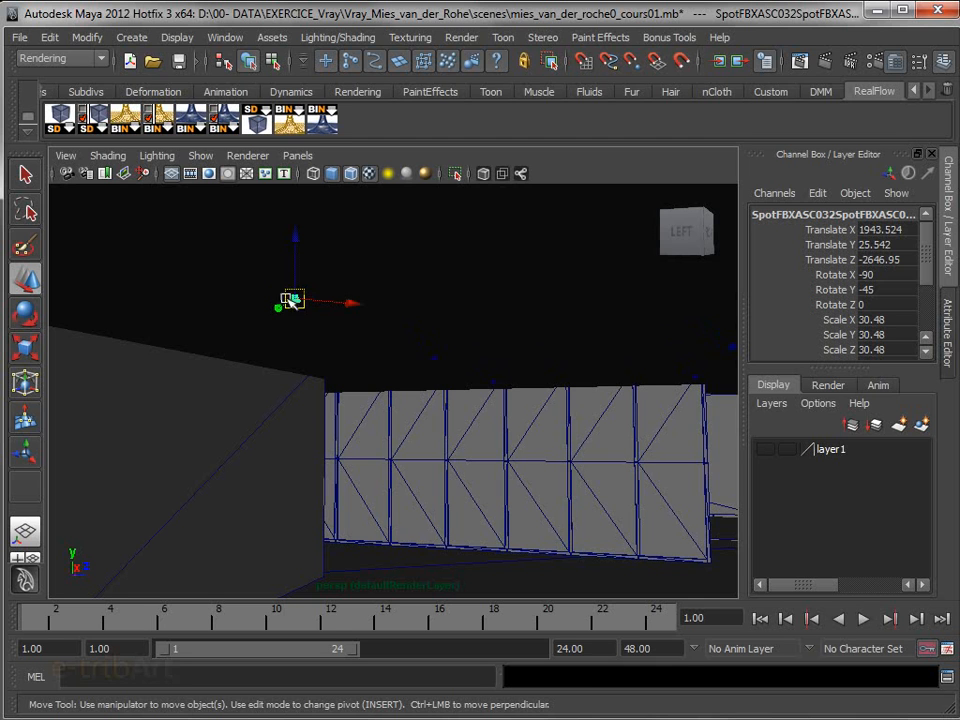
click(435, 358)
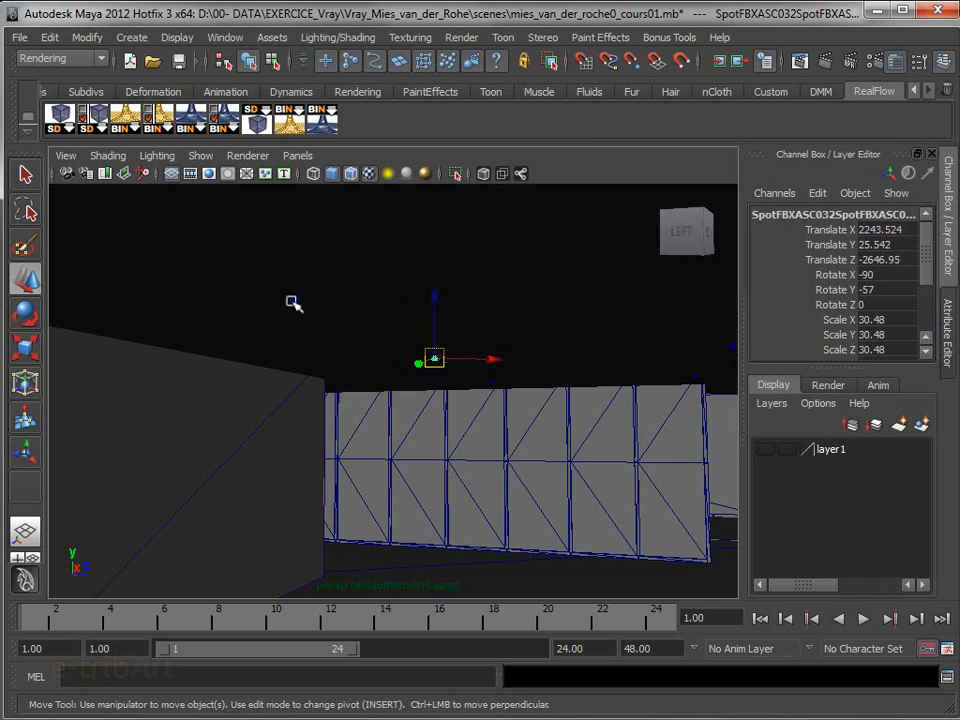
click(493, 382)
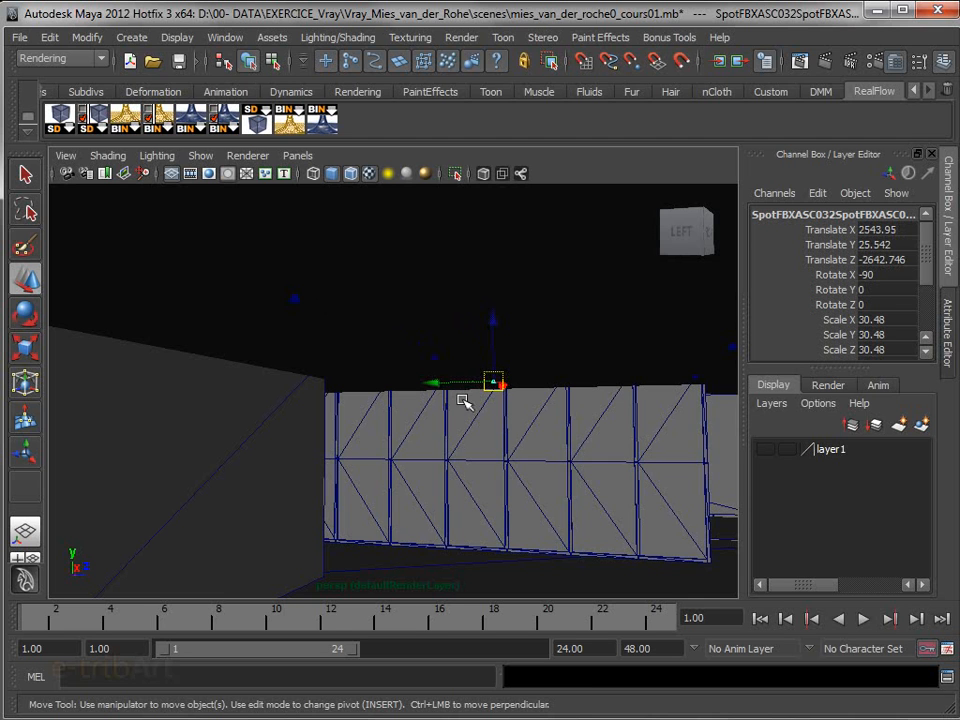
click(295, 298)
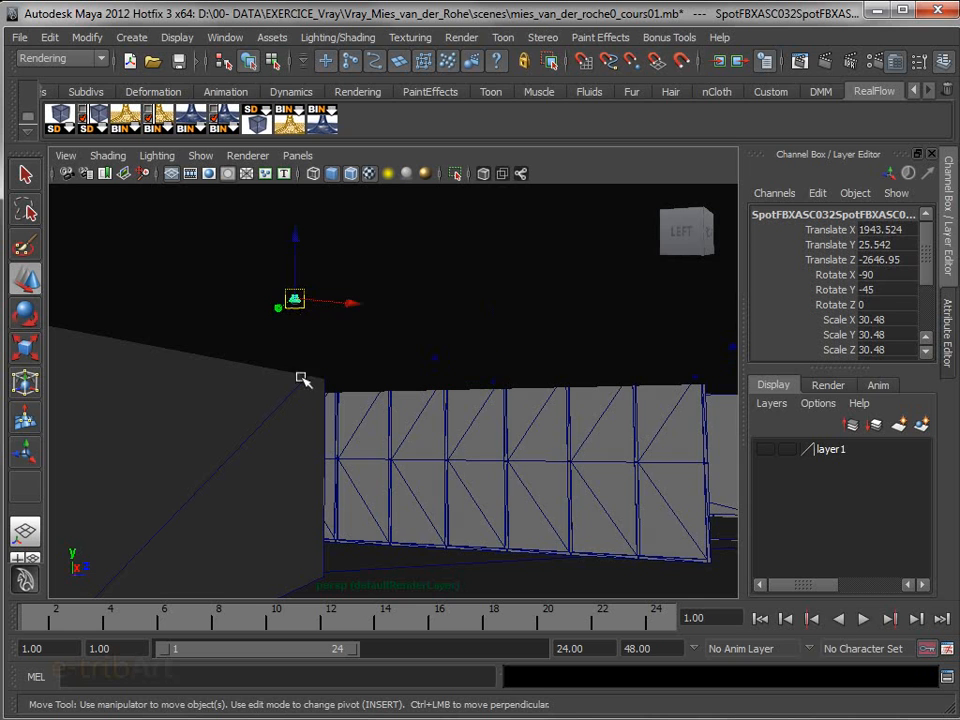
Create a V-Ray IES light
click(131, 40)
mouse_move(155, 143)
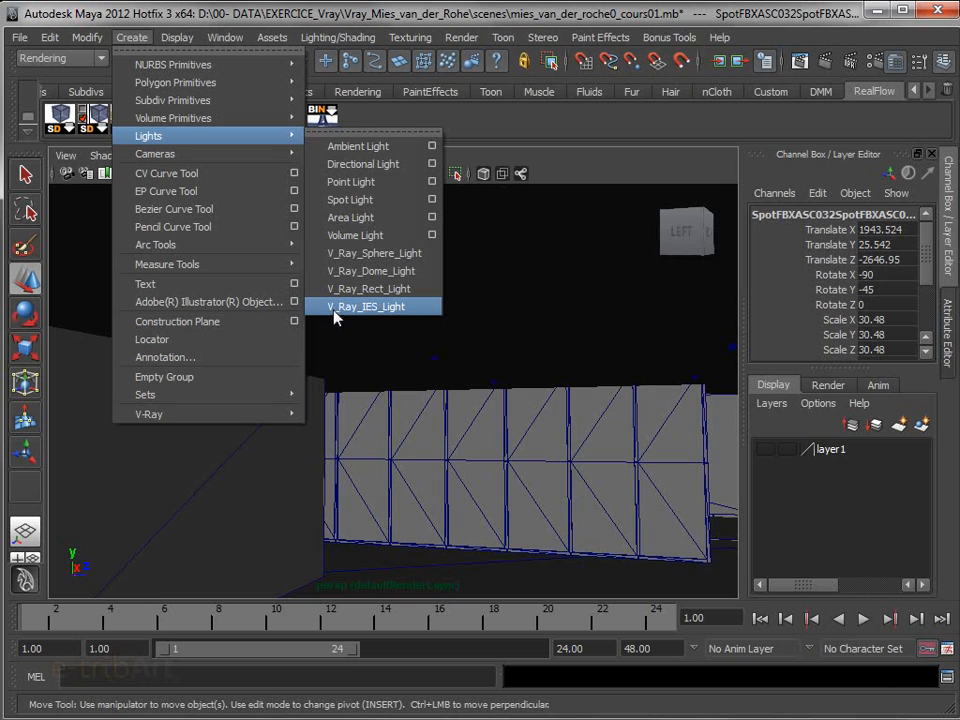
click(393, 309)
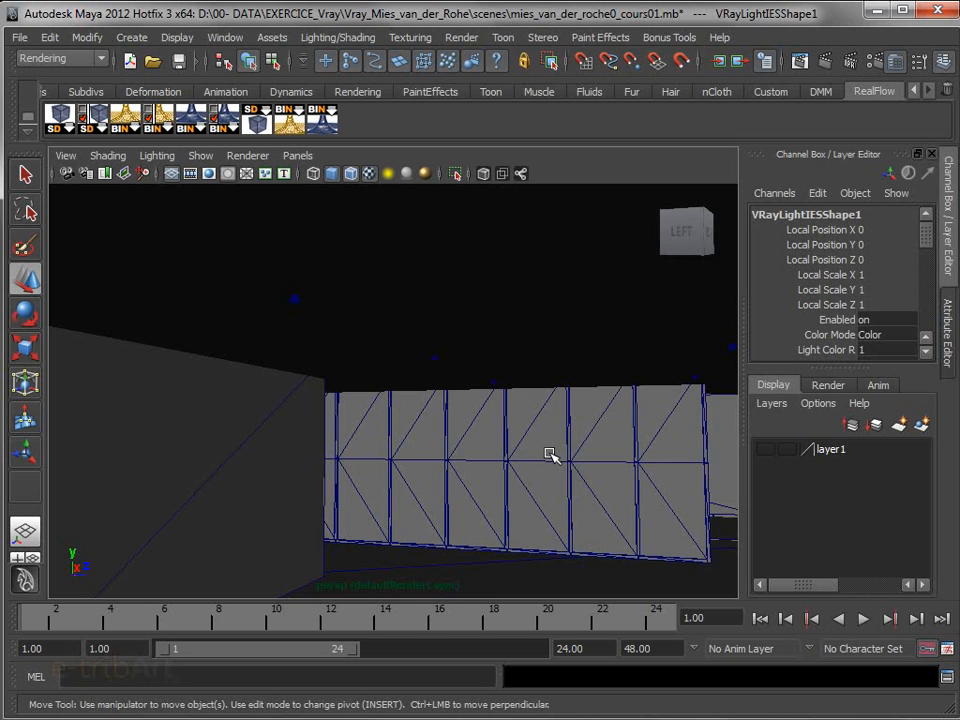
Locate the new IES light outside the building and move it horizontally over to the pavilion
scroll(550, 454, down, 10)
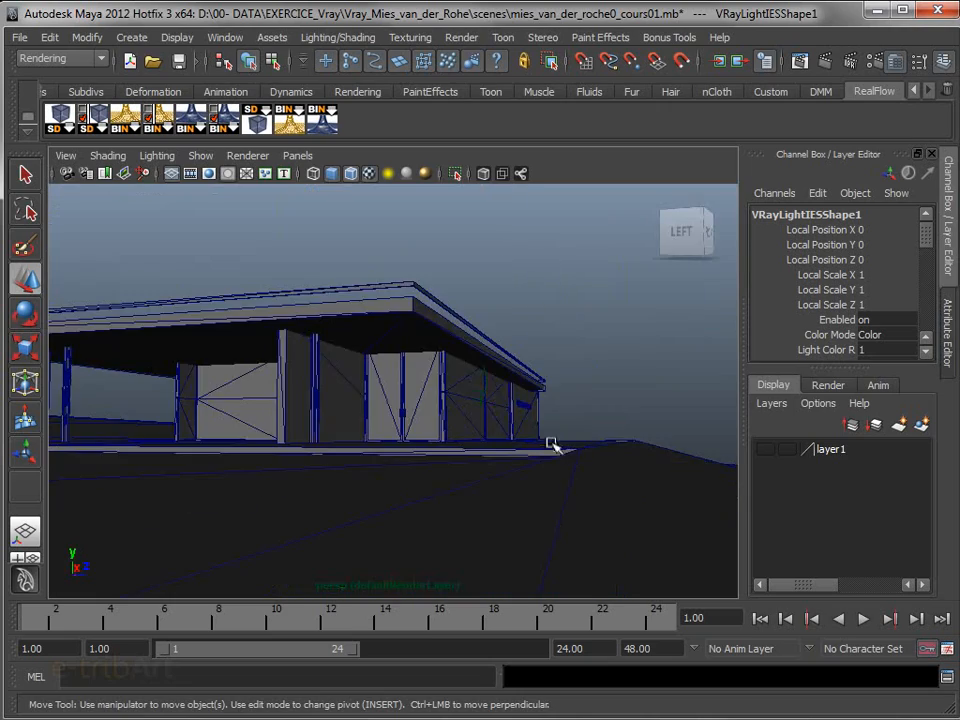
alt+drag(550, 443, 481, 477)
alt+right_drag(480, 480, 354, 336)
alt+middle_drag(400, 430, 403, 339)
drag(481, 419, 355, 283)
alt+middle_drag(390, 380, 466, 530)
drag(445, 446, 438, 436)
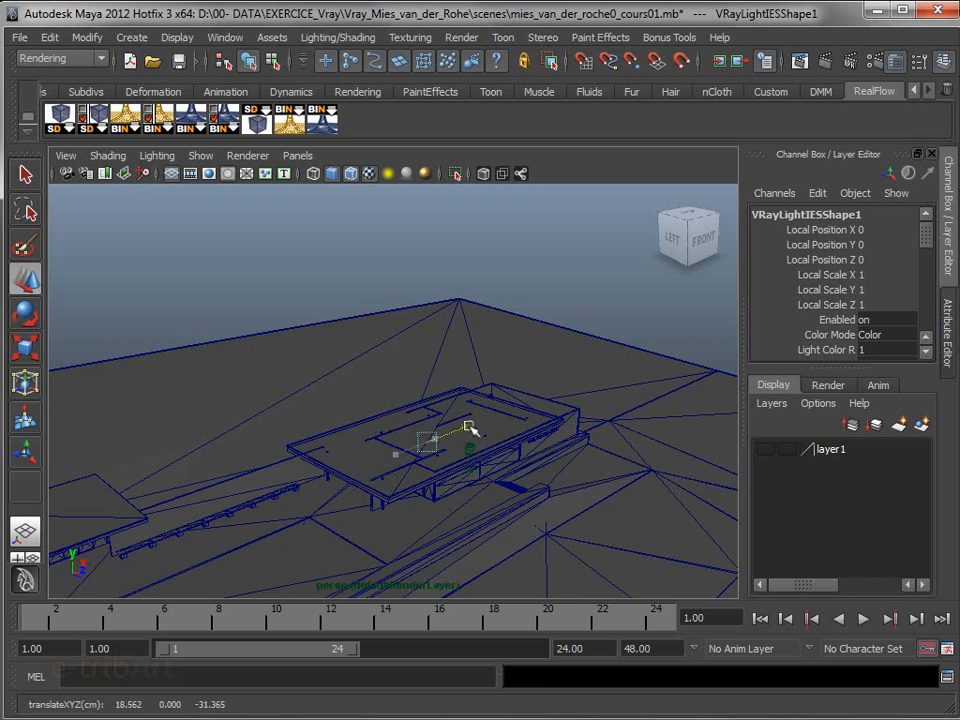
drag(496, 418, 495, 420)
scroll(491, 461, up, 5)
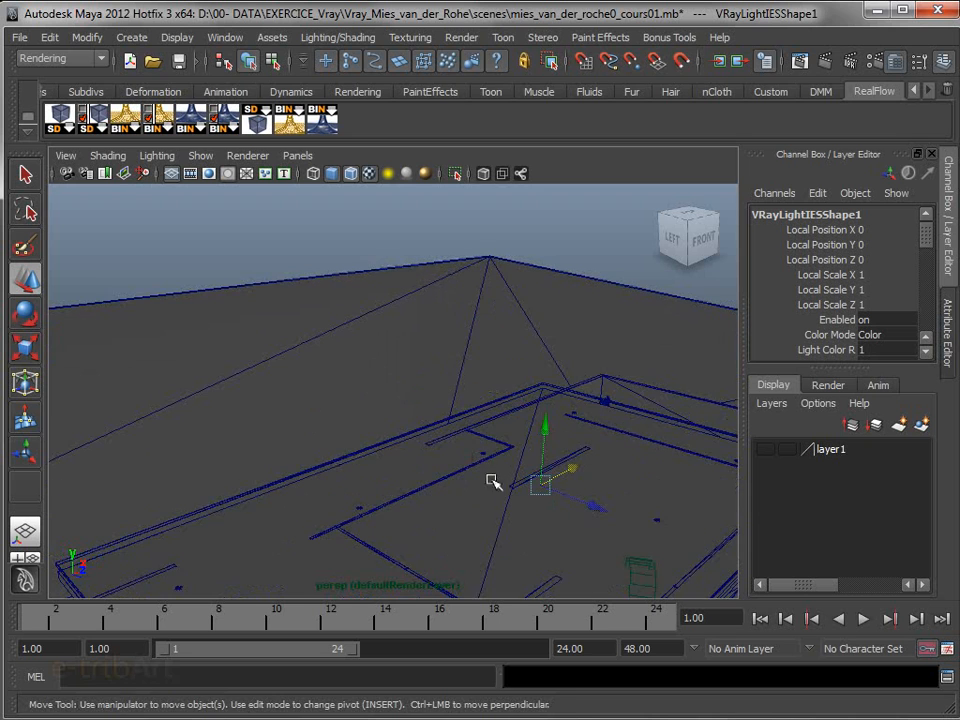
Move the IES light into the pavilion's interior, in front of the glazed wall beyond the partition
alt+middle_drag(461, 483, 457, 488)
alt+drag(465, 511, 469, 474)
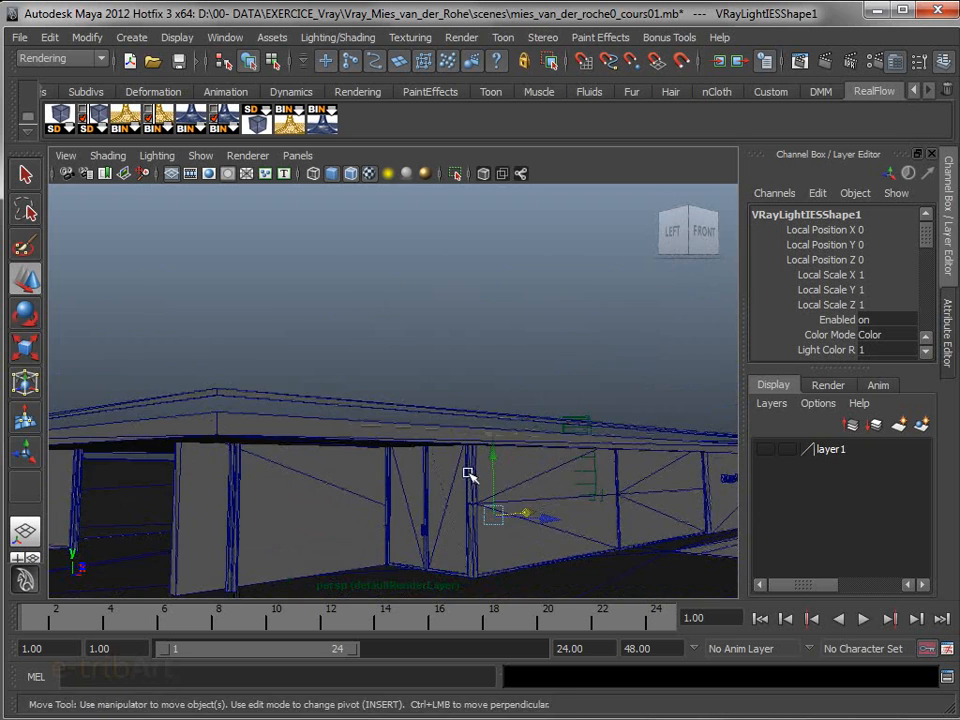
scroll(508, 517, up, 3)
alt+middle_drag(521, 573, 446, 423)
alt+drag(478, 437, 485, 461)
key(f)
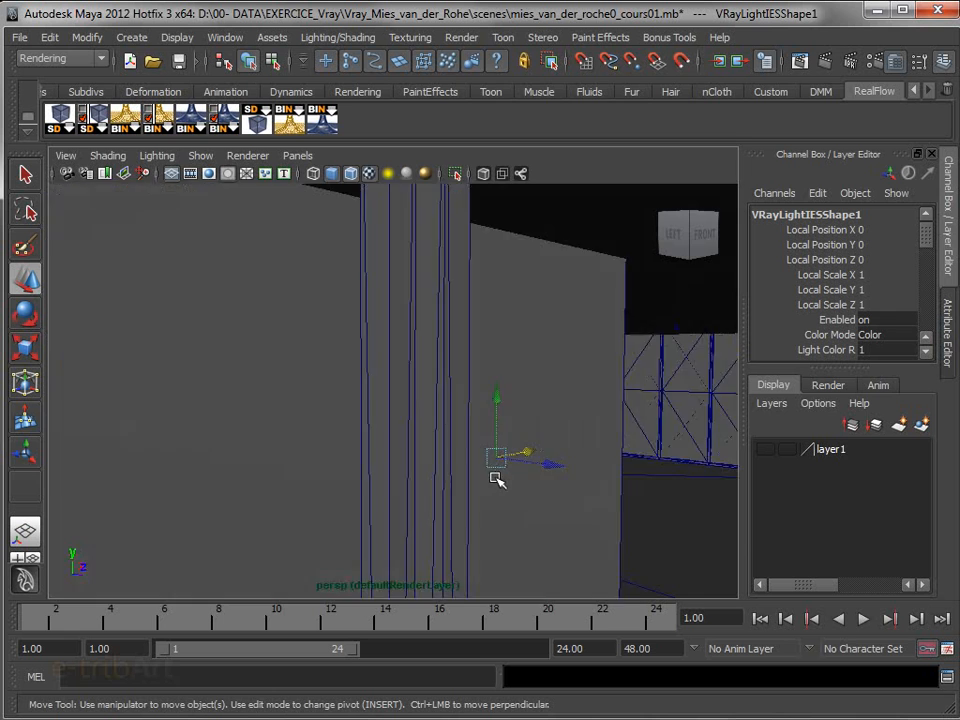
drag(399, 326, 392, 274)
key(f)
alt+drag(491, 465, 498, 466)
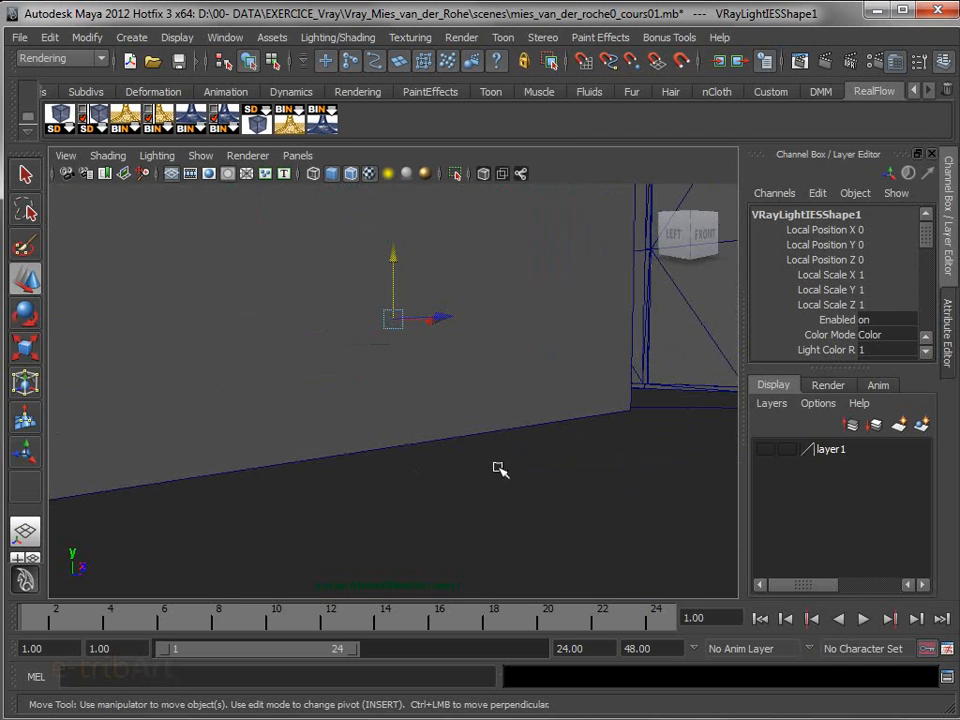
alt+drag(443, 350, 451, 381)
drag(439, 324, 797, 459)
key(f)
alt+drag(611, 464, 598, 450)
drag(587, 362, 615, 412)
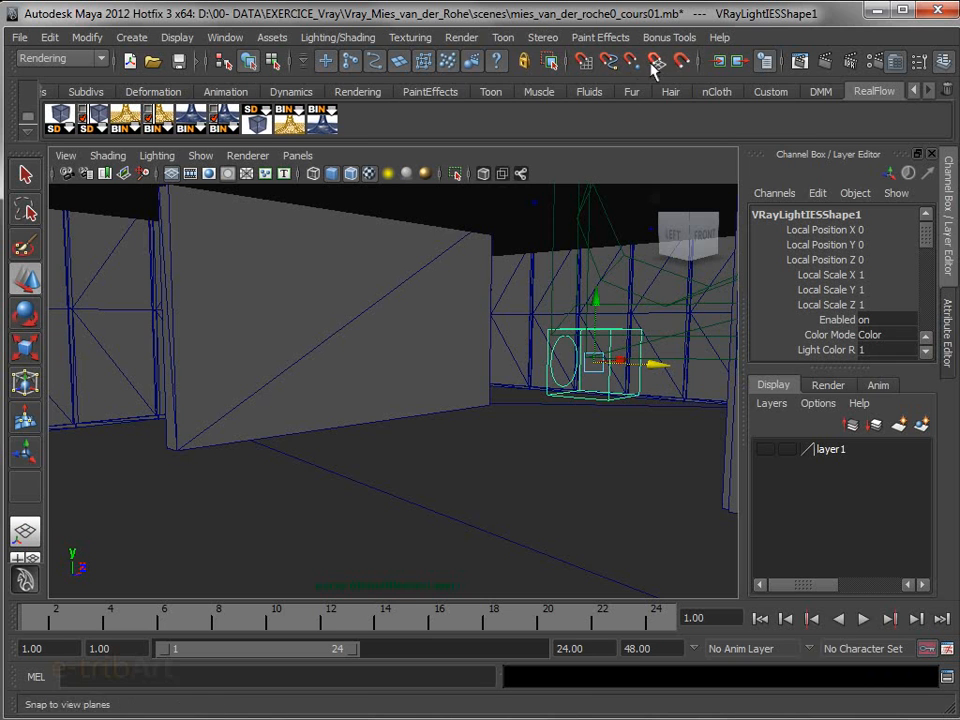
Show the scene in wireframe and snap the IES light to a point on the ceiling spot fixture, then turn point snapping off
alt+drag(598, 200, 600, 204)
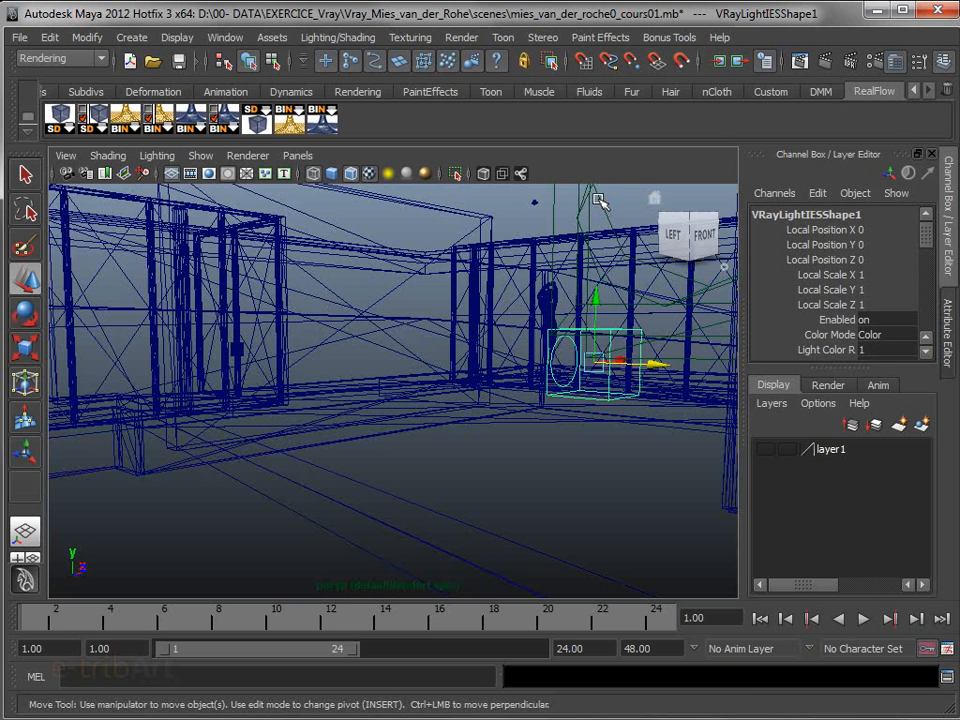
alt+drag(514, 403, 512, 439)
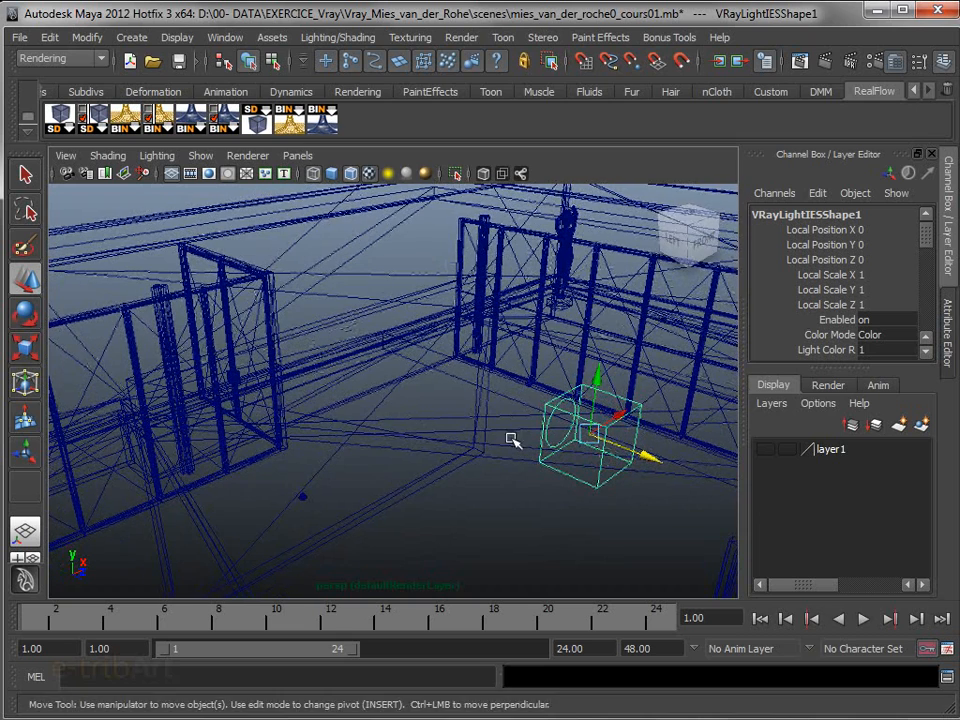
click(631, 63)
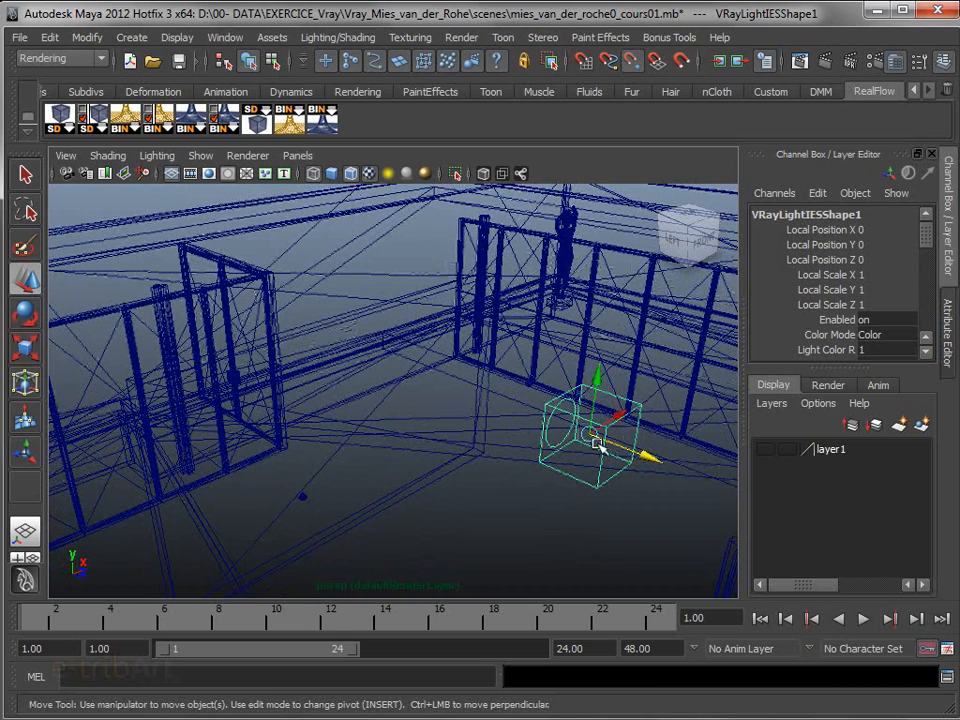
drag(592, 440, 347, 531)
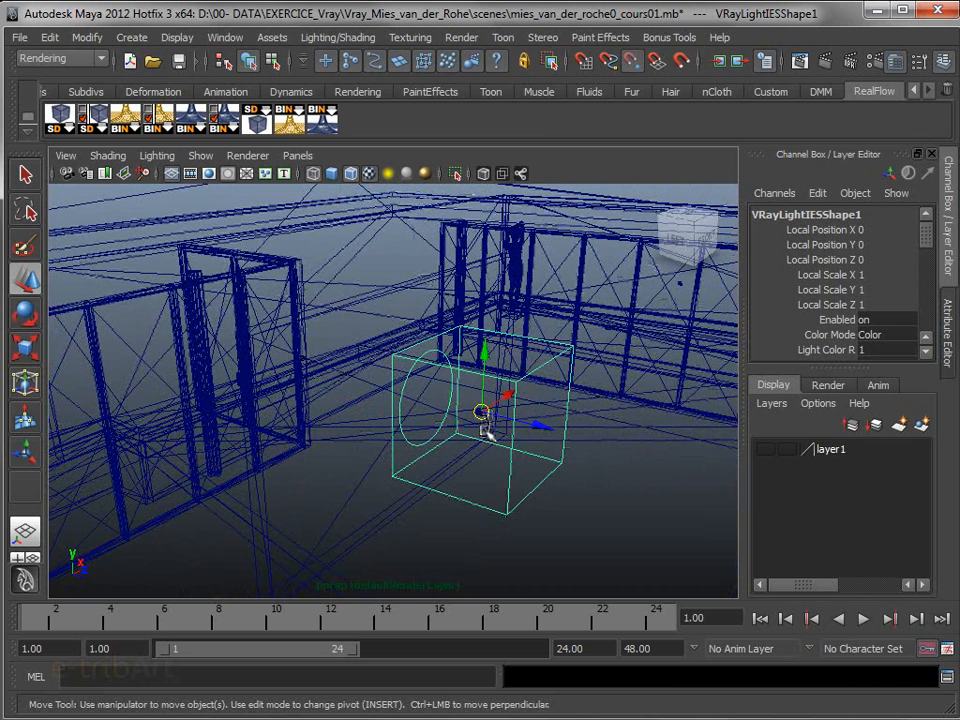
click(632, 63)
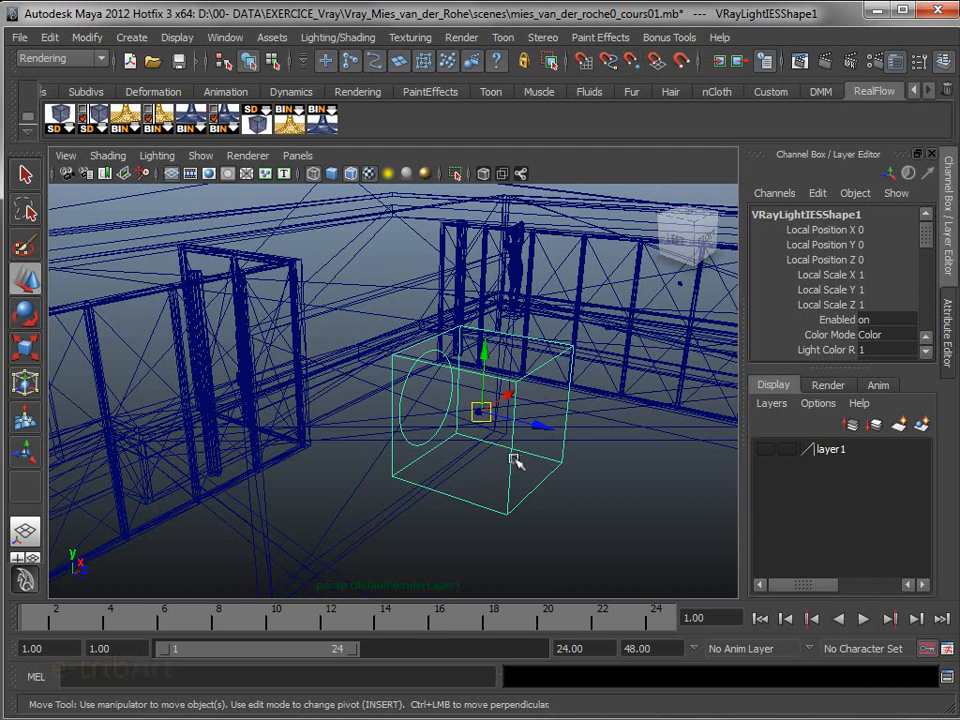
Rotate the IES light about its X axis to about -95° so that it points down at the floor
key(e)
drag(549, 372, 421, 326)
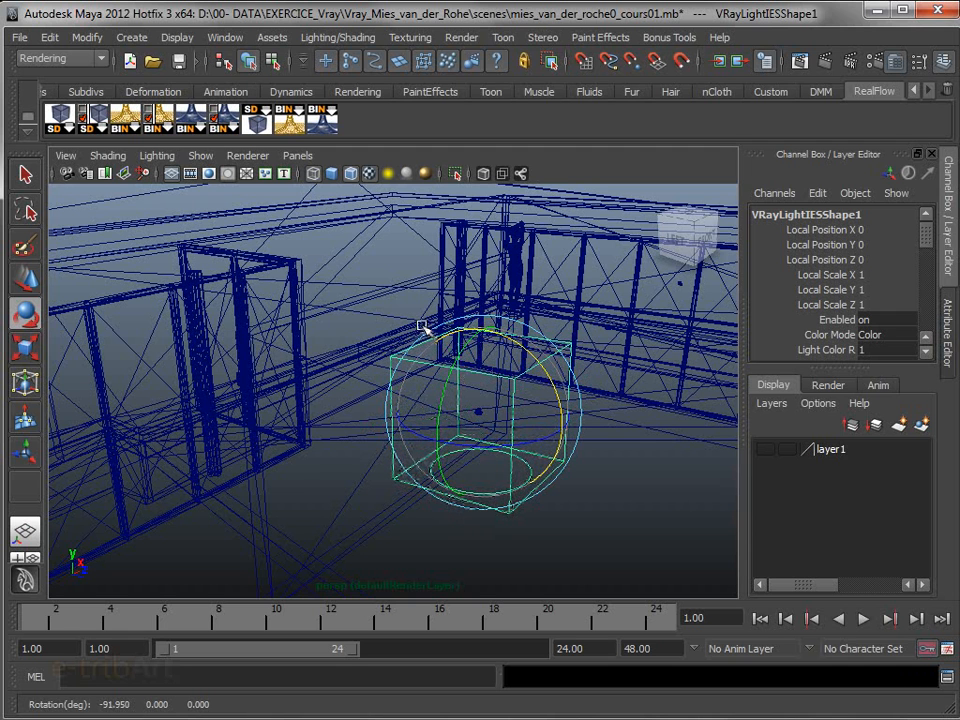
drag(523, 347, 522, 347)
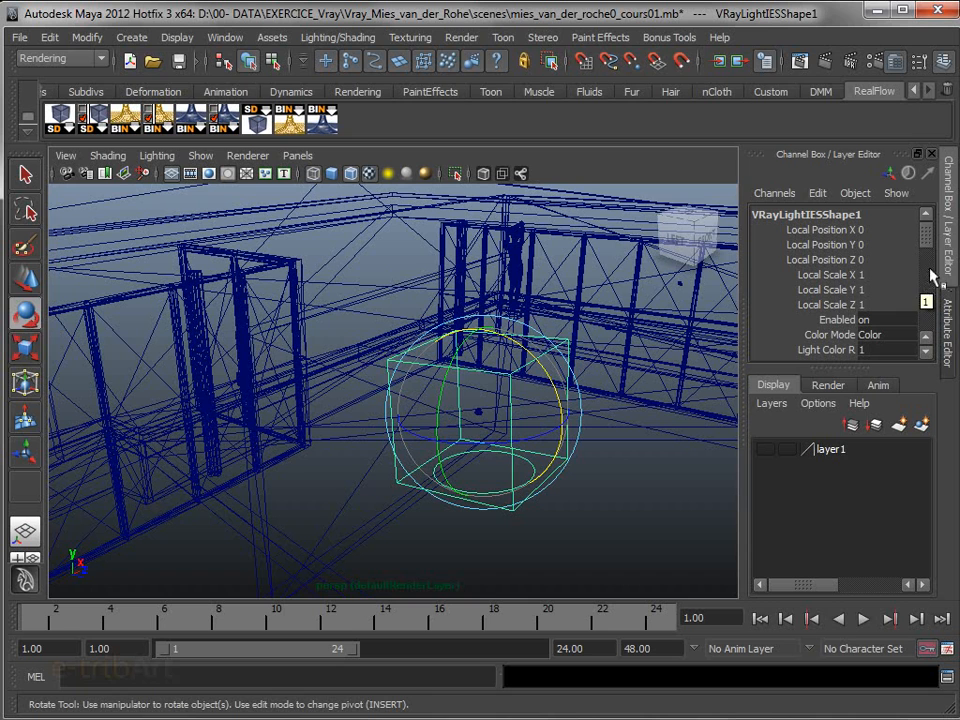
Set the locator scale of VRayLightIESShape1 to 0.1
click(824, 279)
drag(824, 279, 818, 312)
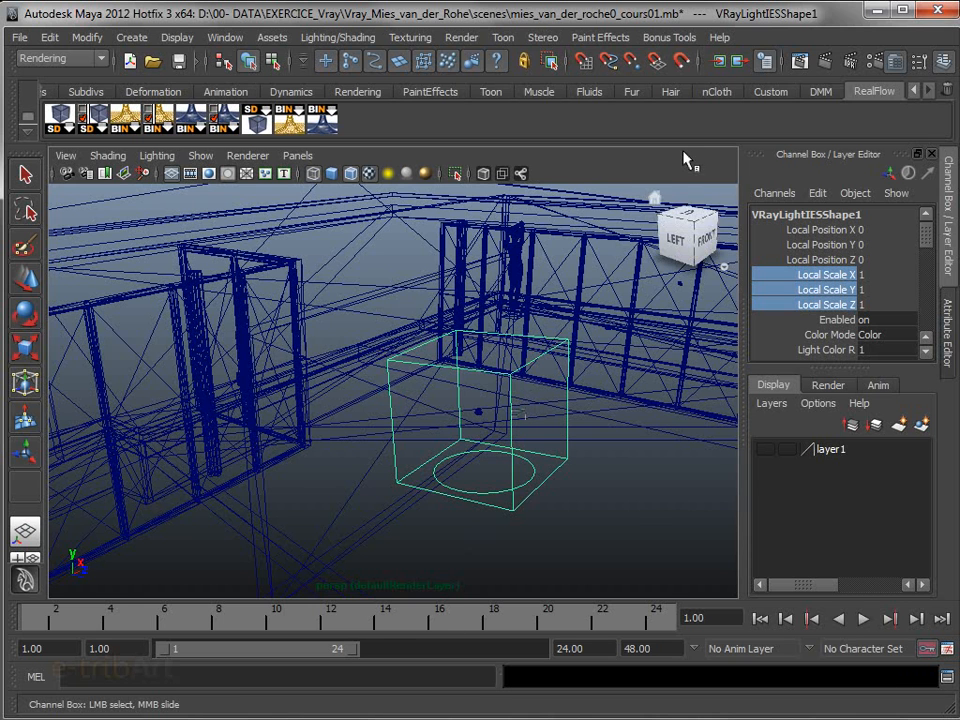
key(ctrl+a)
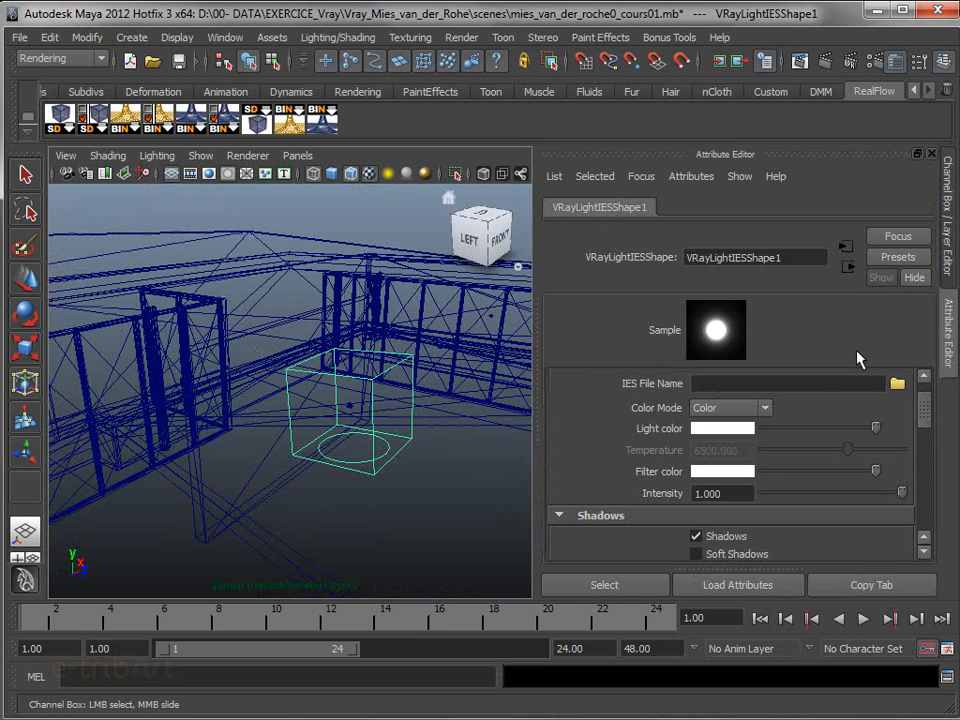
drag(926, 407, 921, 508)
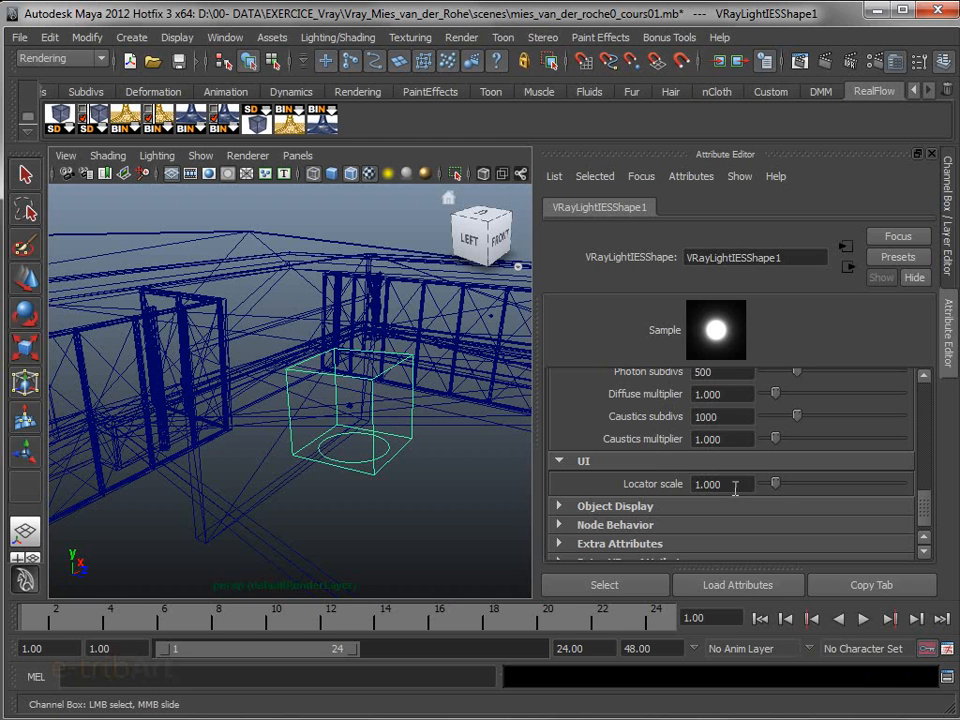
drag(735, 487, 658, 486)
text(0.1)
key(Return)
Select VRayLightIES1 and move it sideways and up to centre it above the spot fixture in the front view
alt+drag(465, 478, 451, 460)
scroll(451, 460, up, 4)
alt+middle_drag(451, 460, 336, 502)
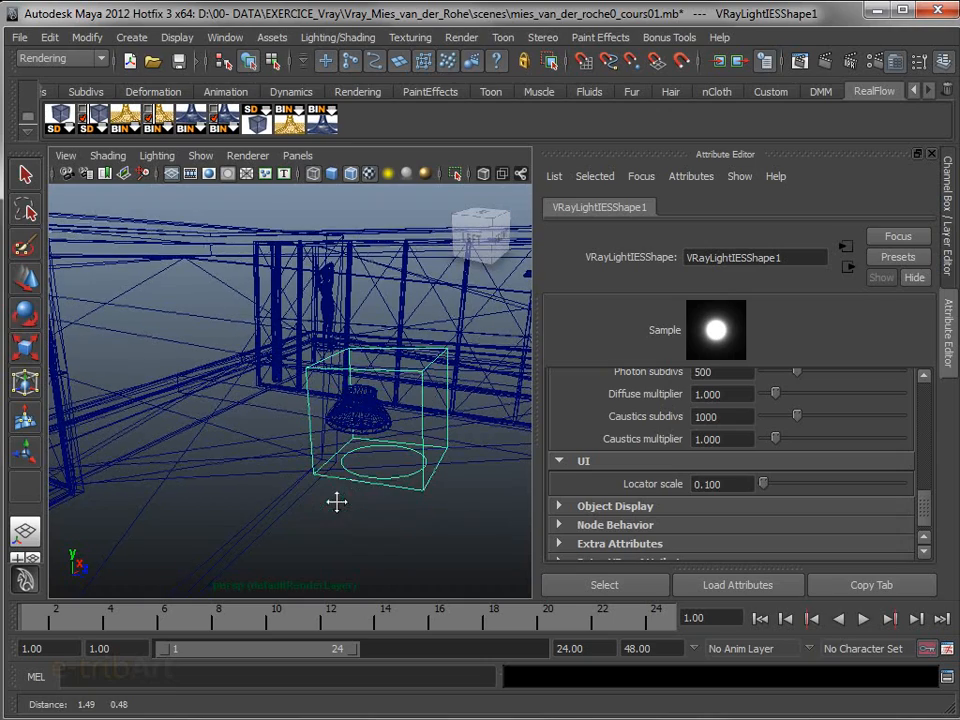
click(397, 481)
key(e)
key(f)
alt+drag(377, 479, 236, 473)
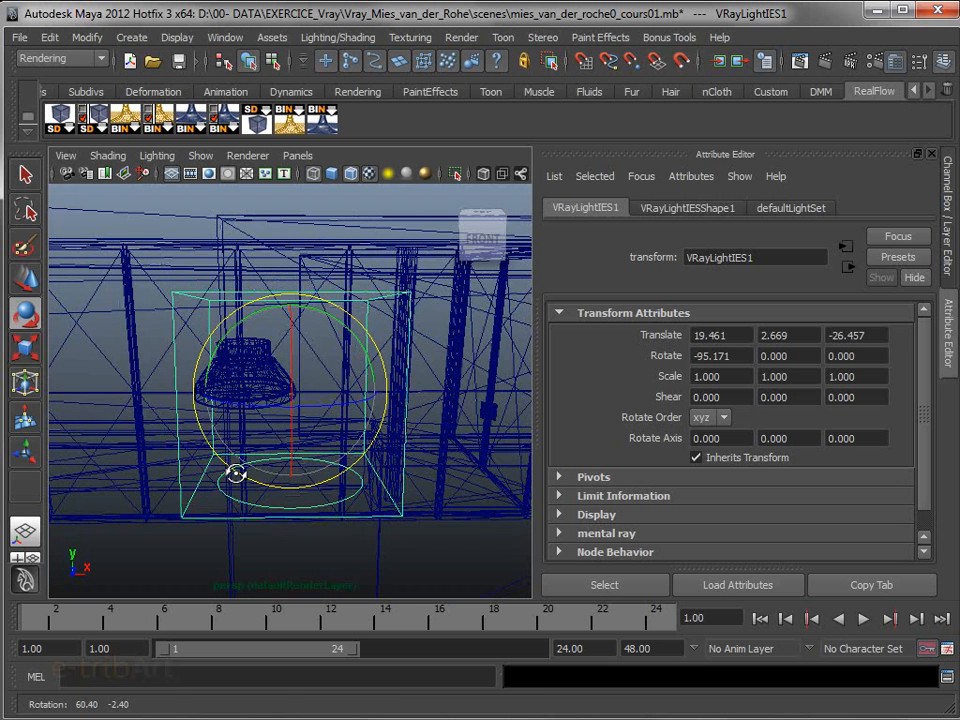
key(w)
drag(354, 386, 311, 392)
drag(251, 339, 280, 242)
drag(305, 312, 313, 304)
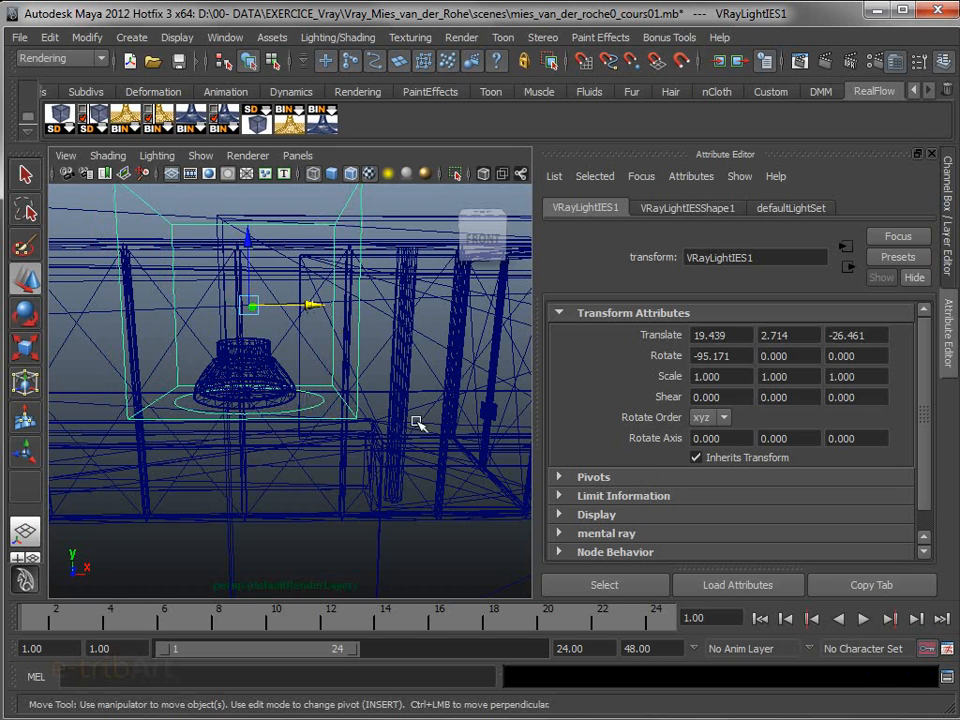
Reduce the IES light's locator scale to 0.08
click(728, 208)
click(739, 484)
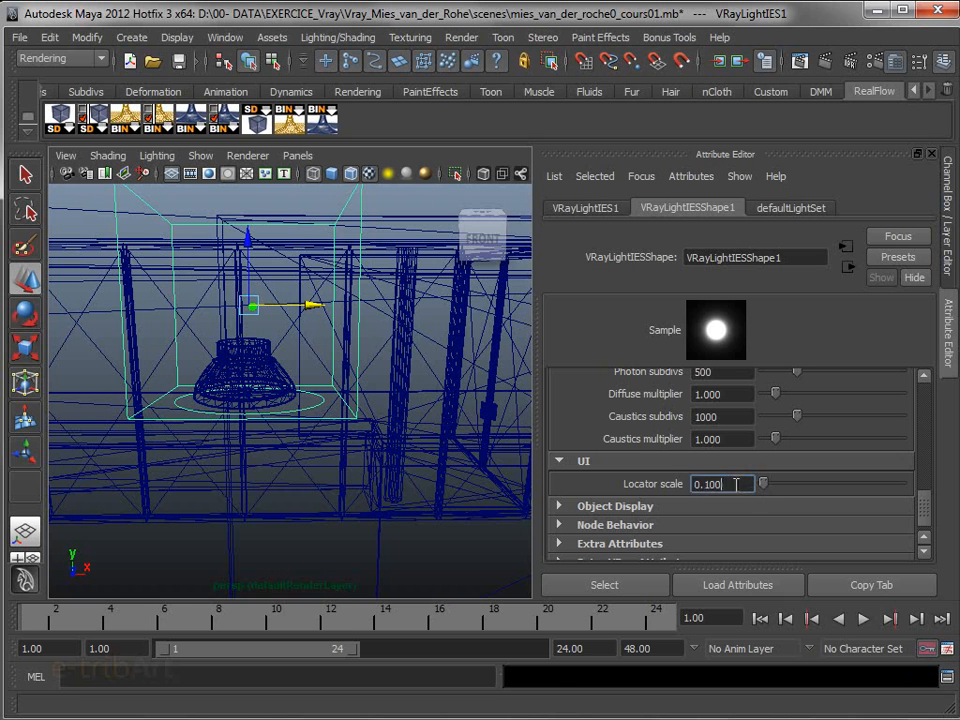
text(0.08)
key(Return)
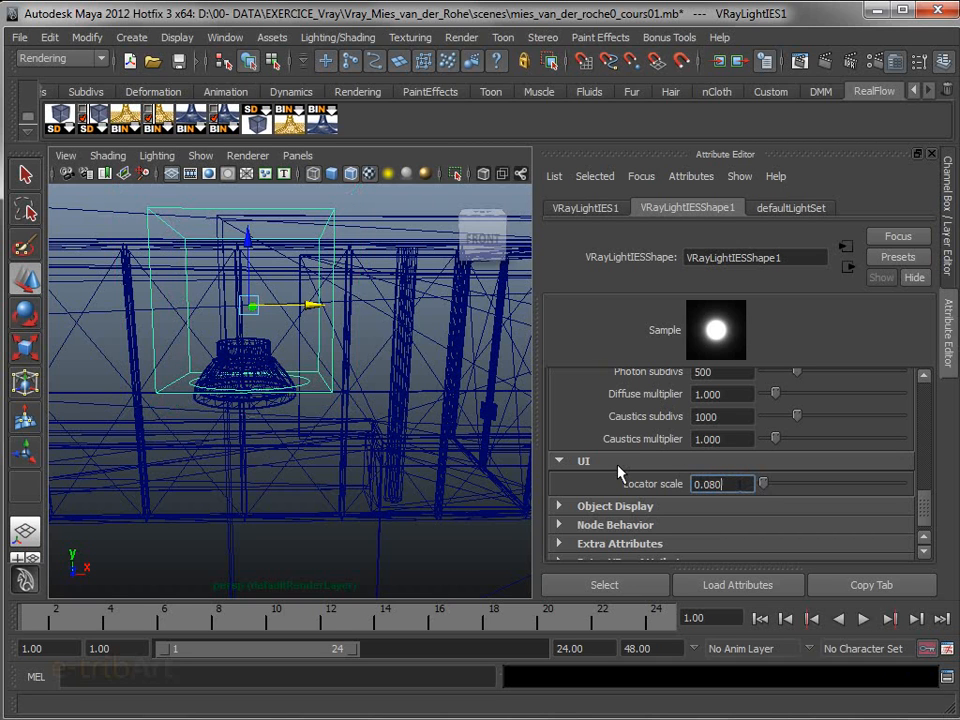
Lower the IES light to the spot fixture and centre it on the lamp along X in shaded display
drag(250, 240, 228, 326)
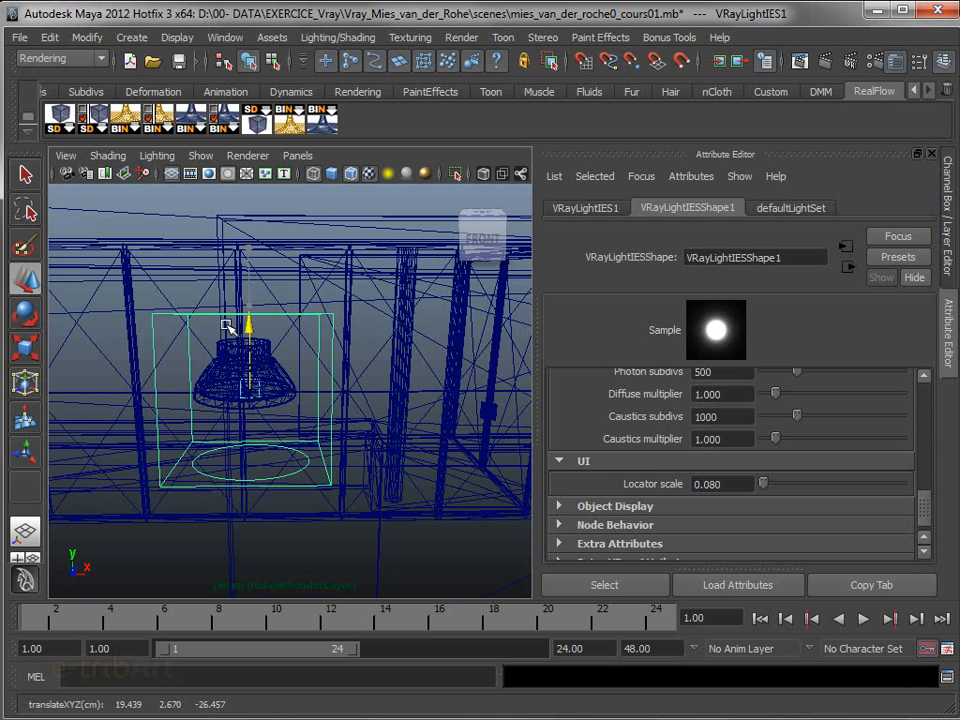
alt+drag(251, 386, 279, 463)
drag(302, 388, 294, 389)
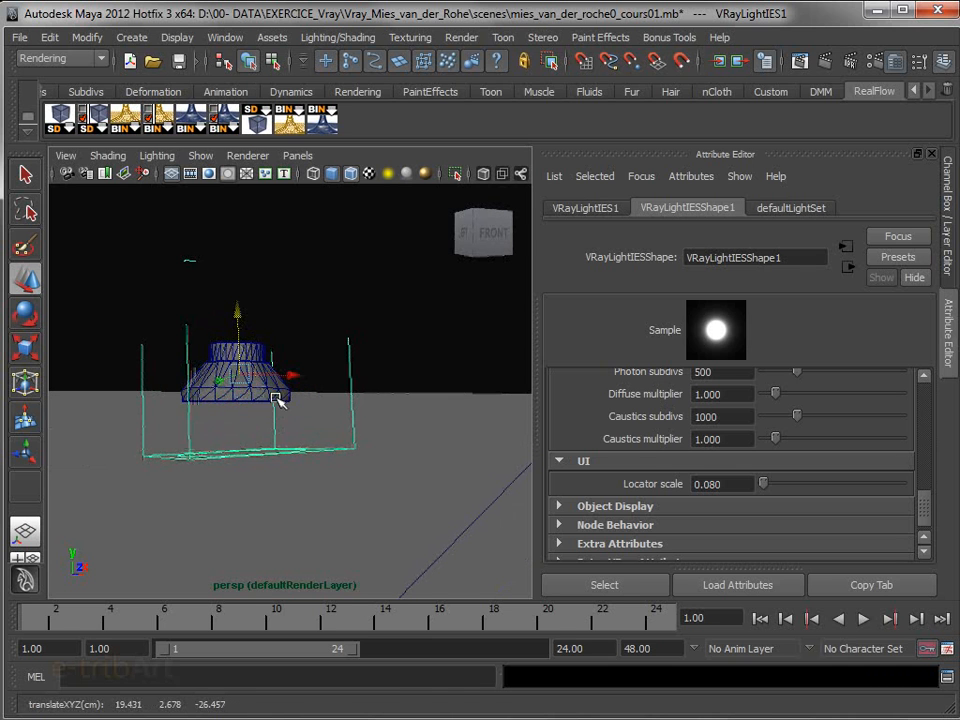
Reselect the IES light and straighten its tilt from the side view to about -88.5° in Rotate X
click(274, 393)
click(272, 452)
alt+drag(272, 452, 423, 490)
key(e)
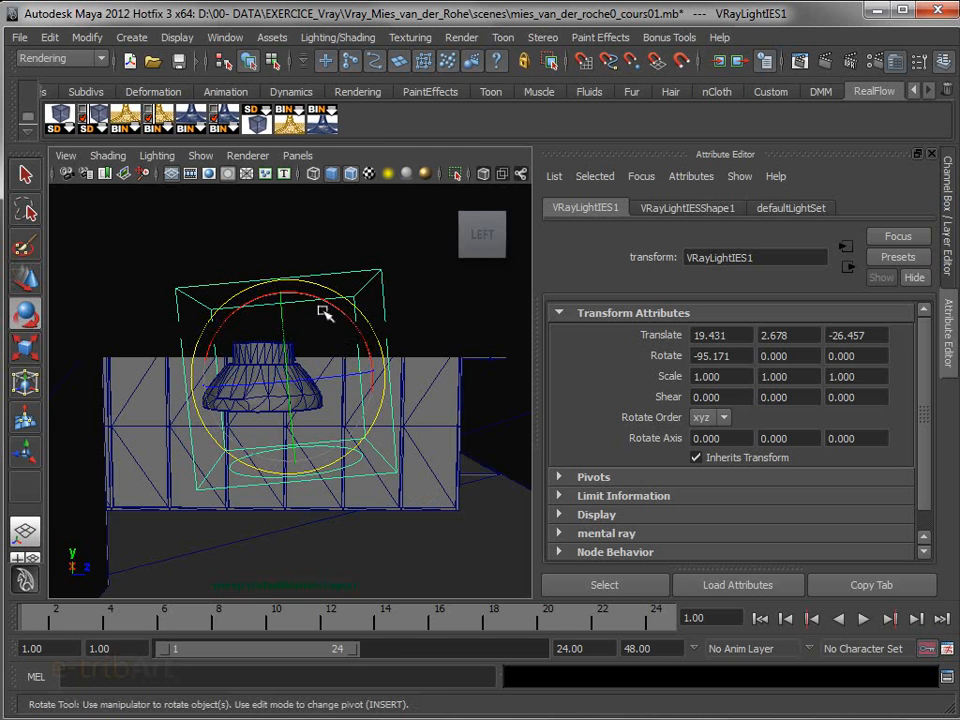
mouse_move(330, 302)
mouse_down()
mouse_move(339, 313)
mouse_move(338, 305)
mouse_up()
Centre the IES light on the lamp along Z and lower it just below the fixture, to about 2.647 in Translate Y
key(w)
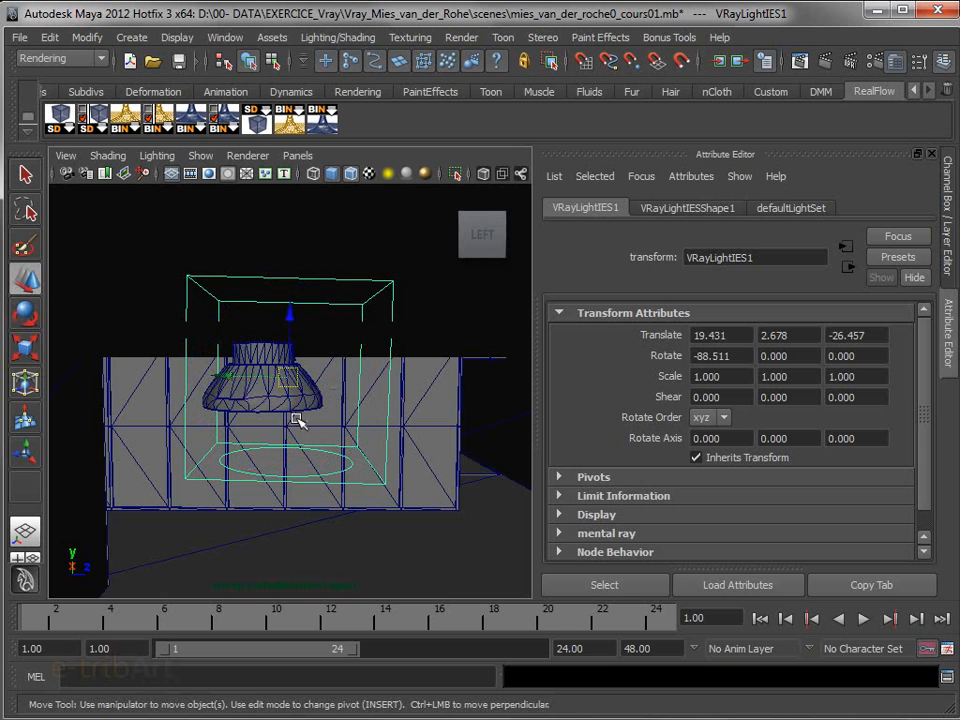
drag(212, 373, 207, 372)
drag(272, 311, 228, 438)
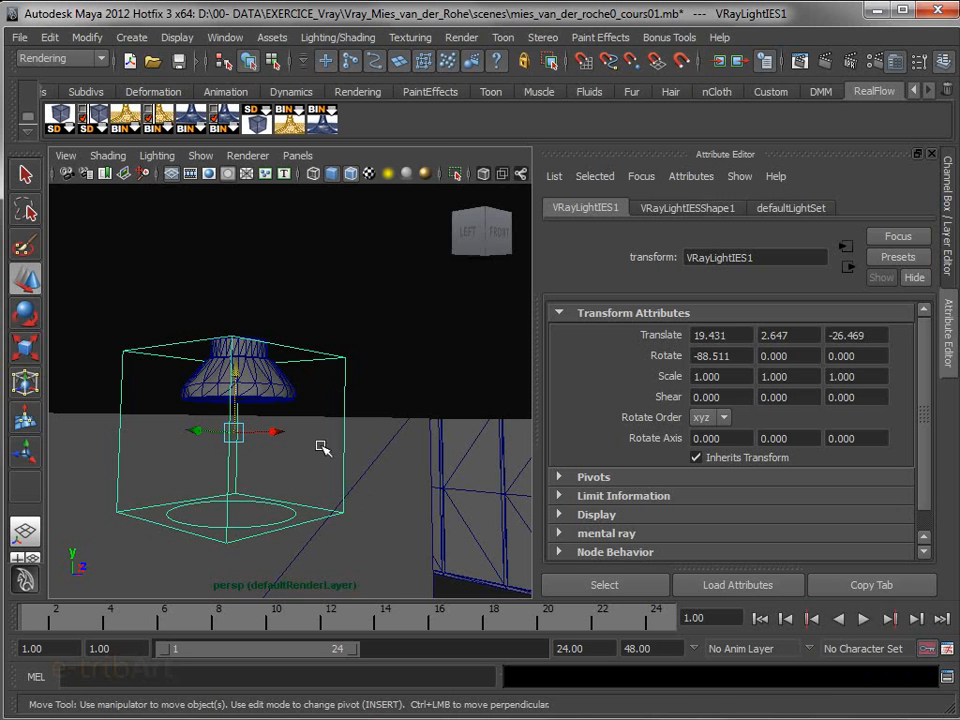
Load the F8B5_(1_32TRT).ies profile from the project's data folder into the IES light and refresh its sample swatch
click(679, 210)
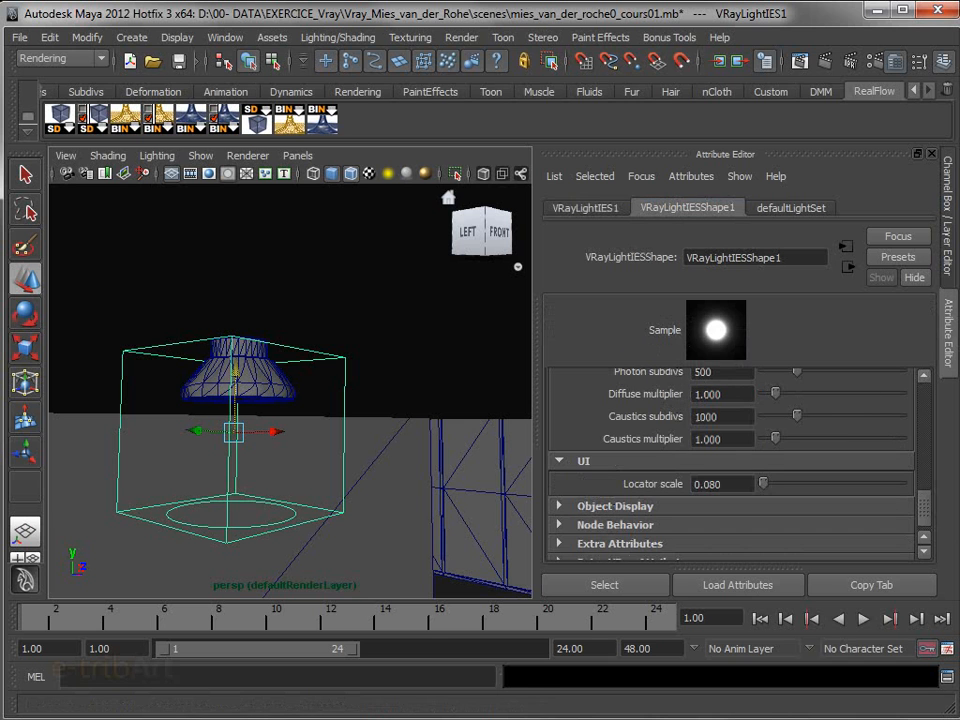
drag(926, 506, 925, 390)
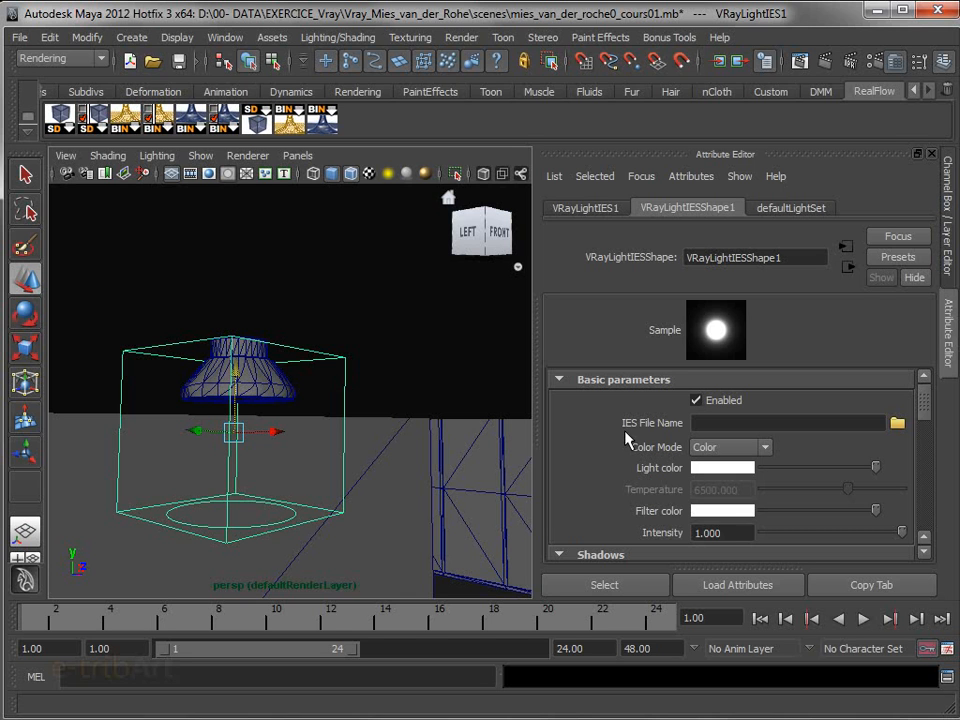
click(897, 424)
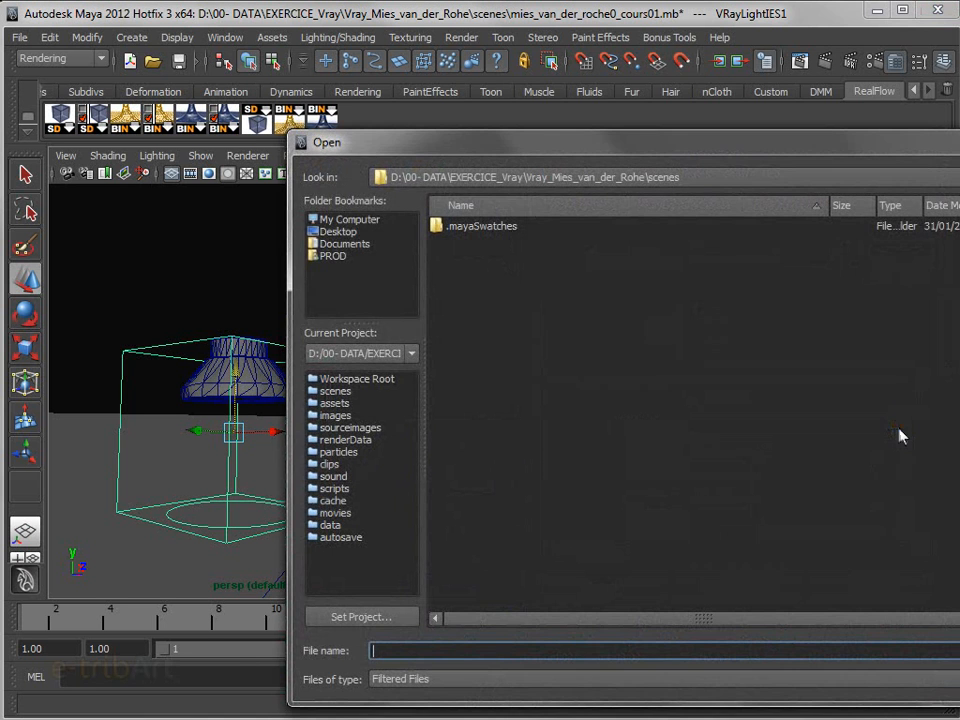
drag(482, 143, 430, 69)
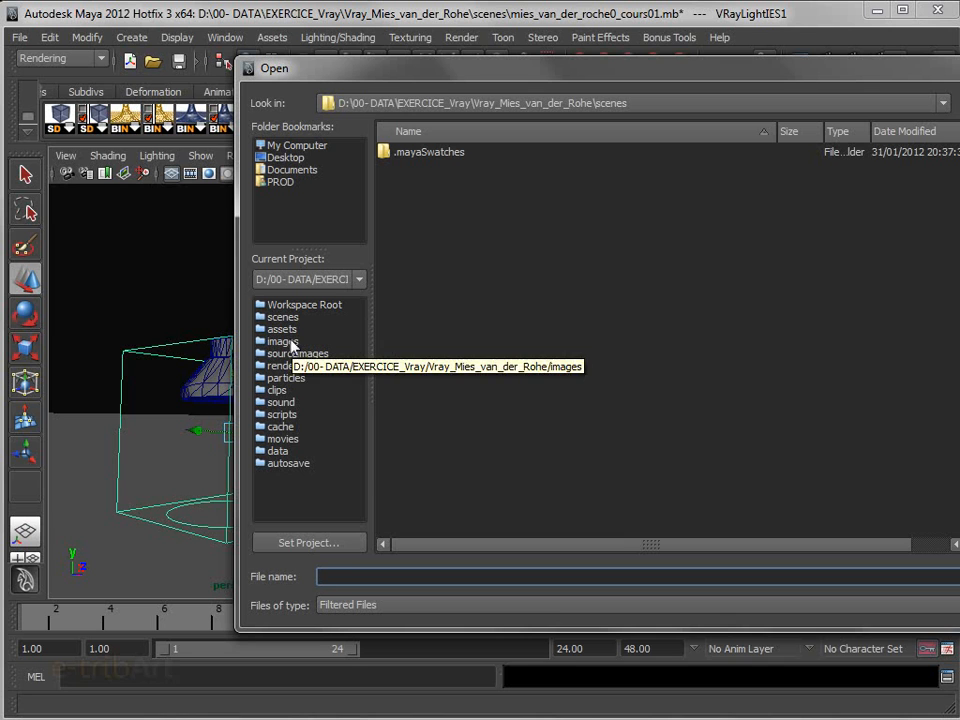
click(277, 451)
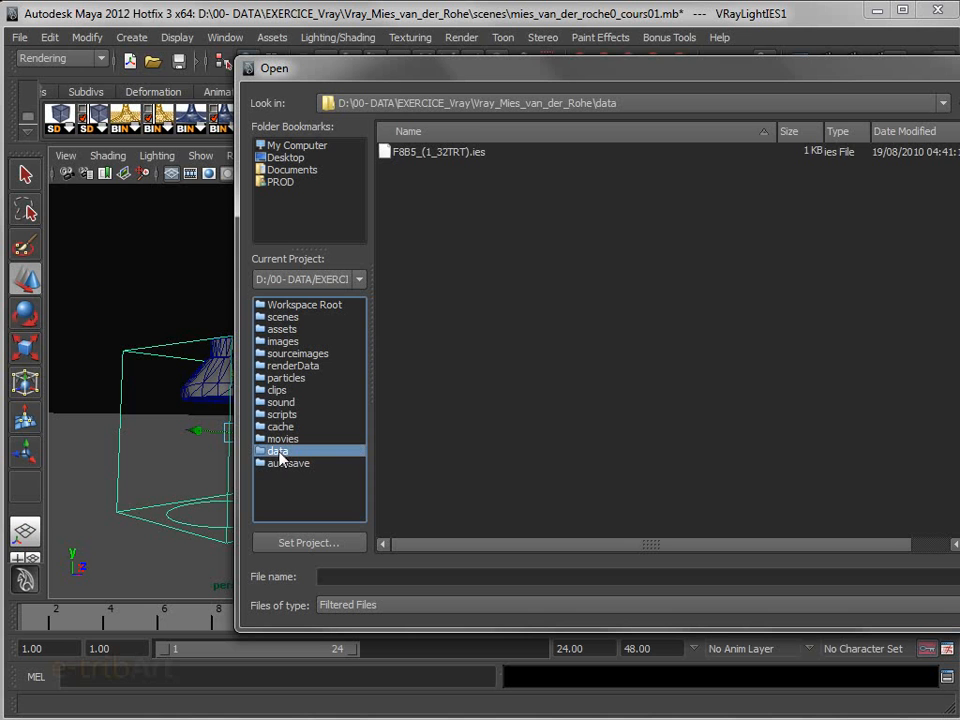
click(449, 155)
drag(561, 76, 405, 76)
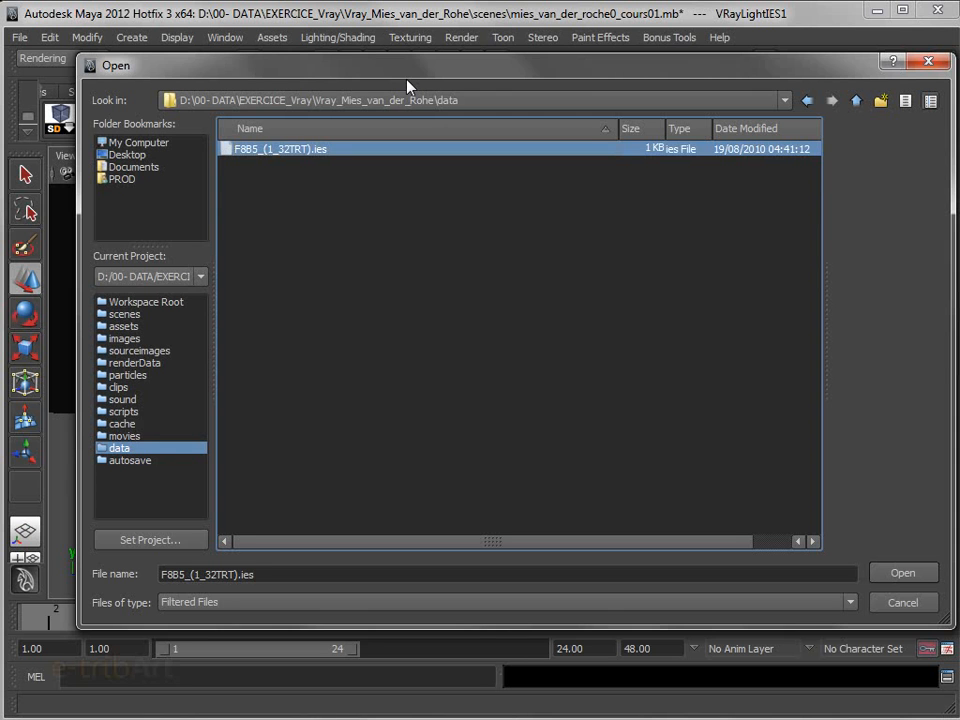
drag(410, 77, 405, 67)
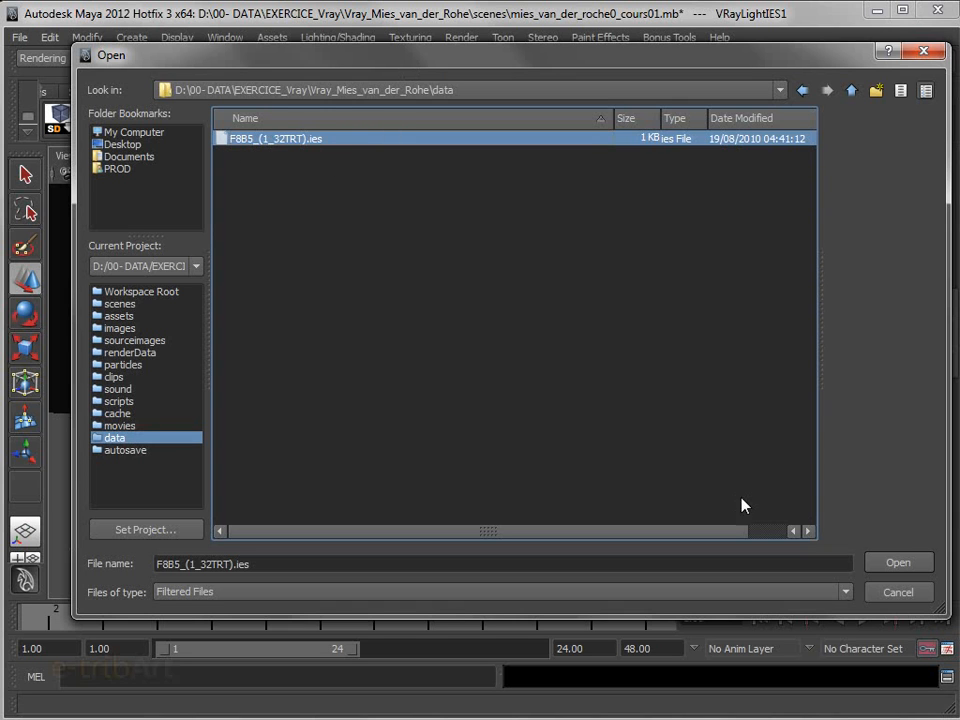
click(897, 564)
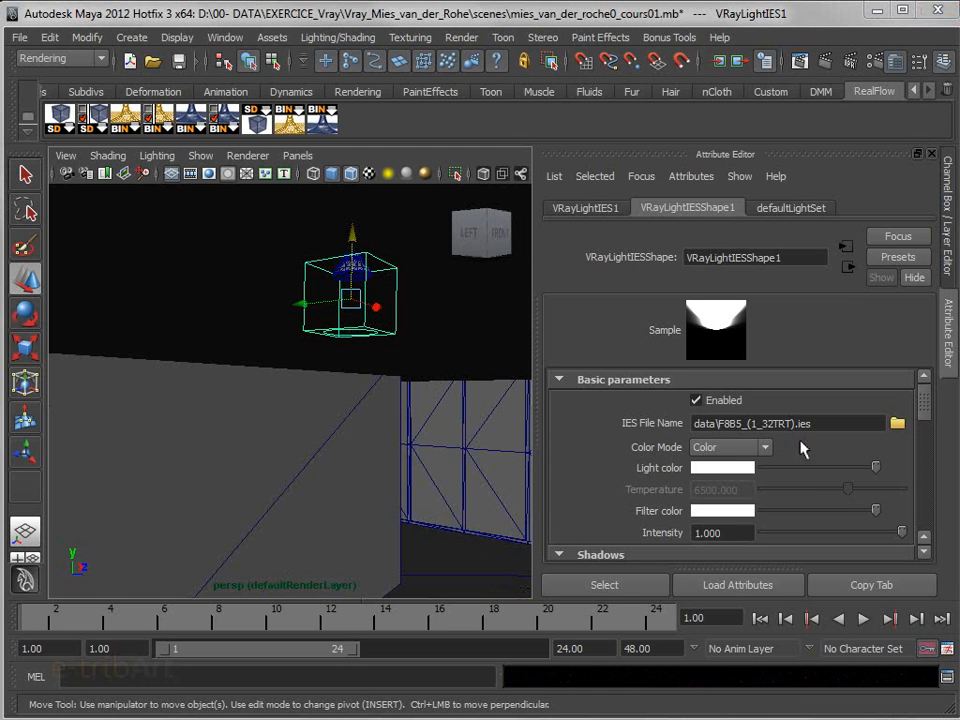
click(705, 322)
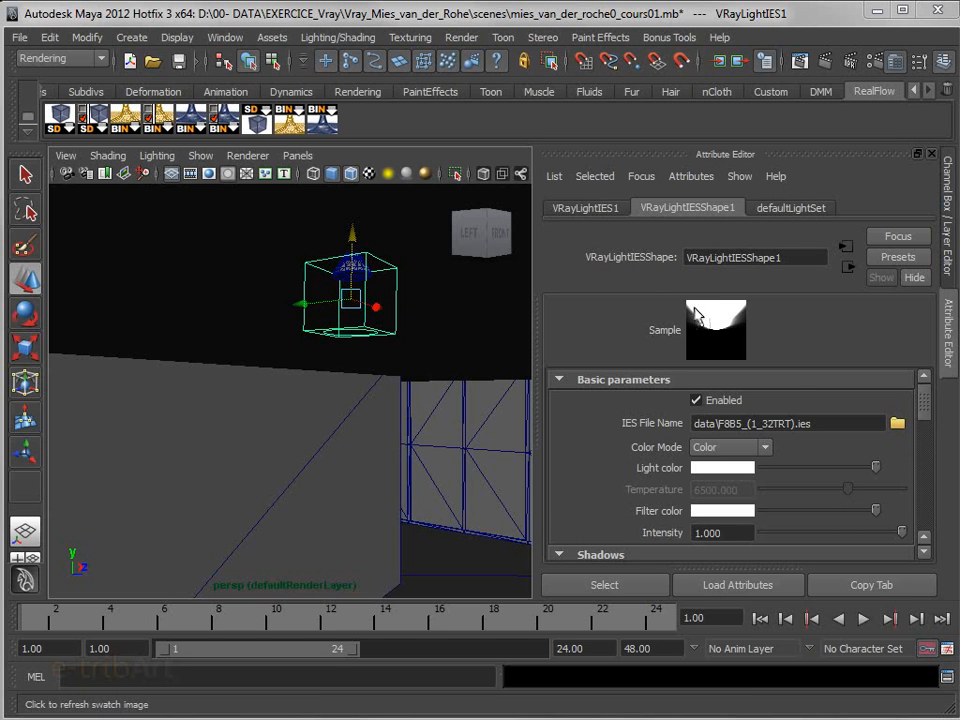
Reduce the IES light's intensity to about 0.074 and darken its filter color to grey
scroll(924, 420, down, 1)
scroll(924, 420, up, 1)
scroll(924, 420, down, 1)
scroll(924, 420, up, 1)
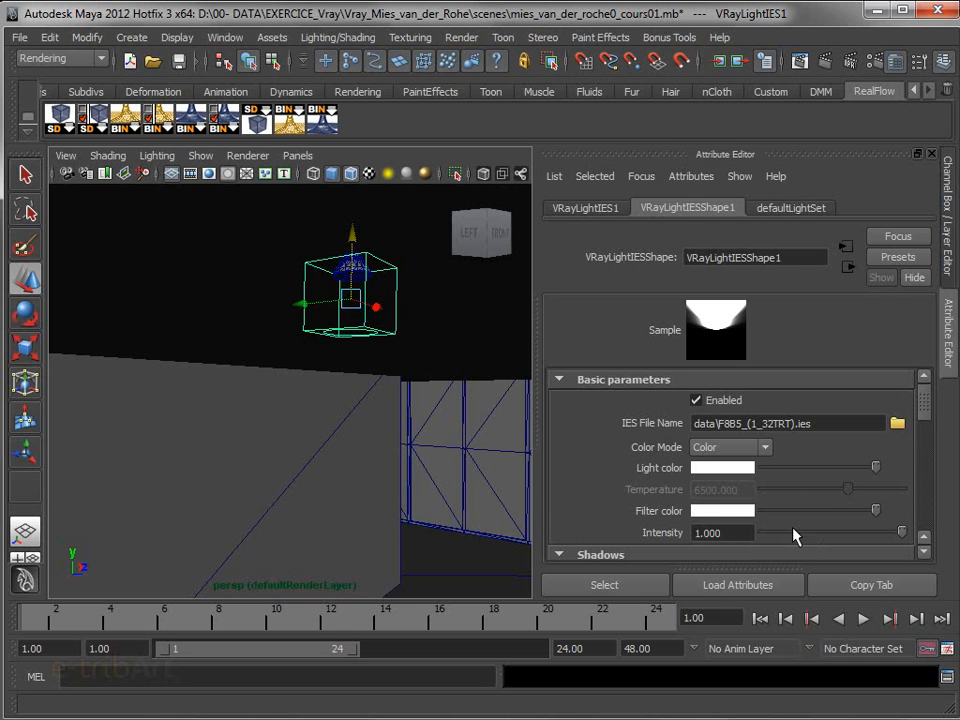
drag(835, 538, 765, 535)
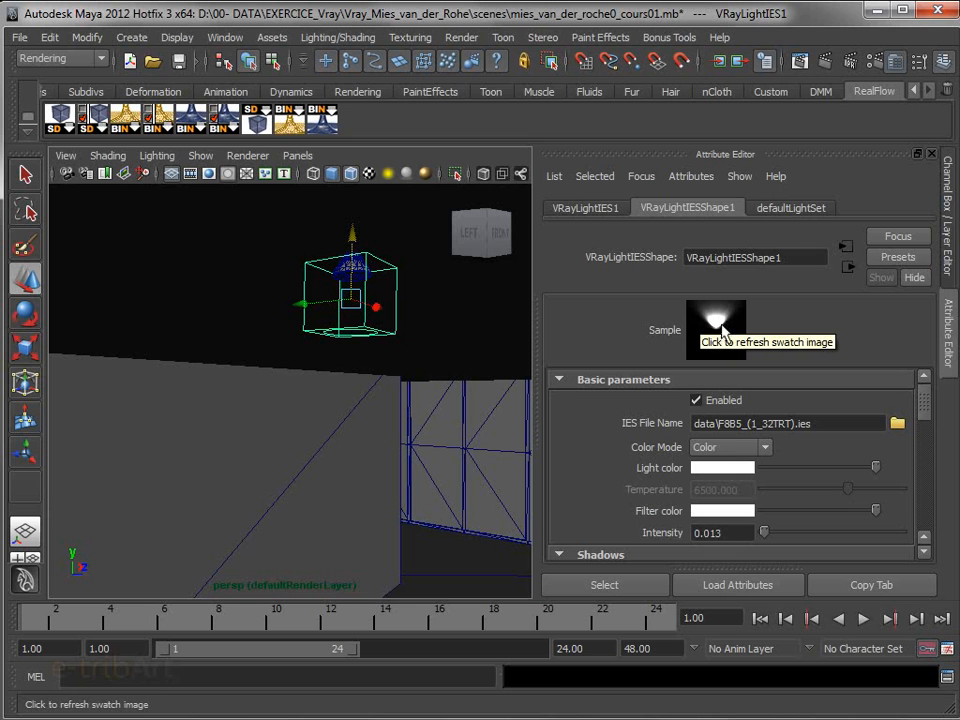
drag(765, 533, 776, 531)
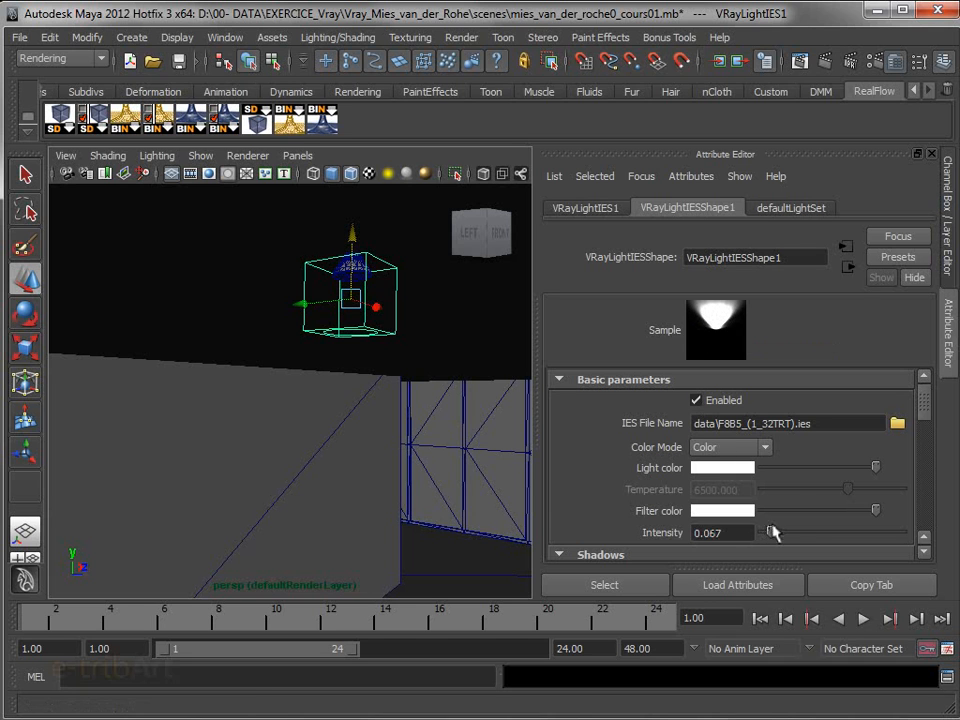
drag(868, 511, 797, 510)
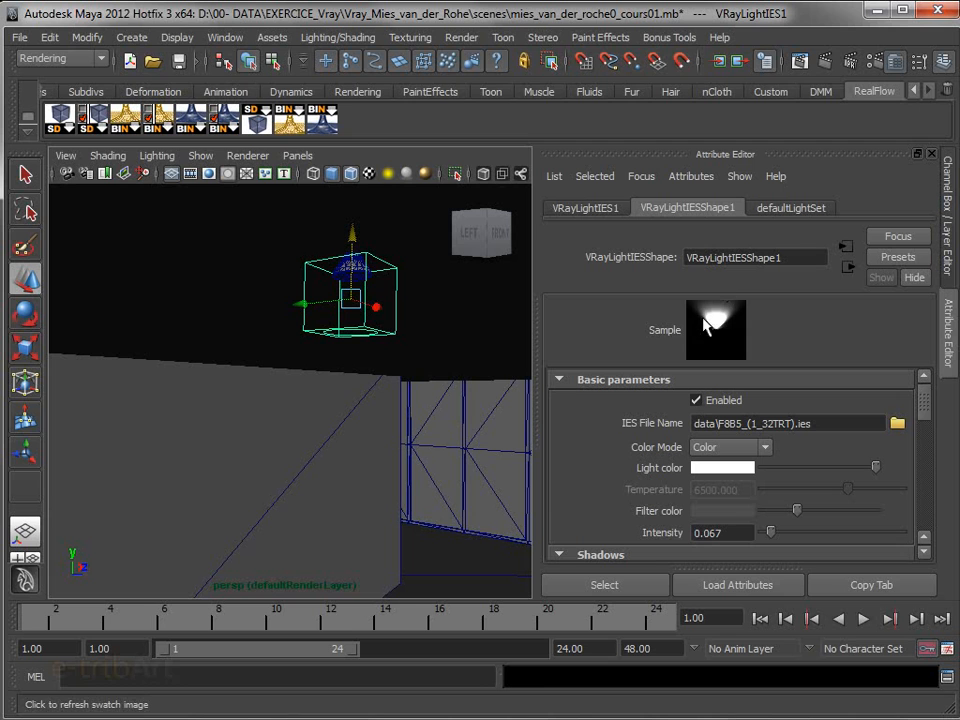
mouse_move(768, 532)
mouse_down()
mouse_move(793, 536)
mouse_move(773, 532)
mouse_up()
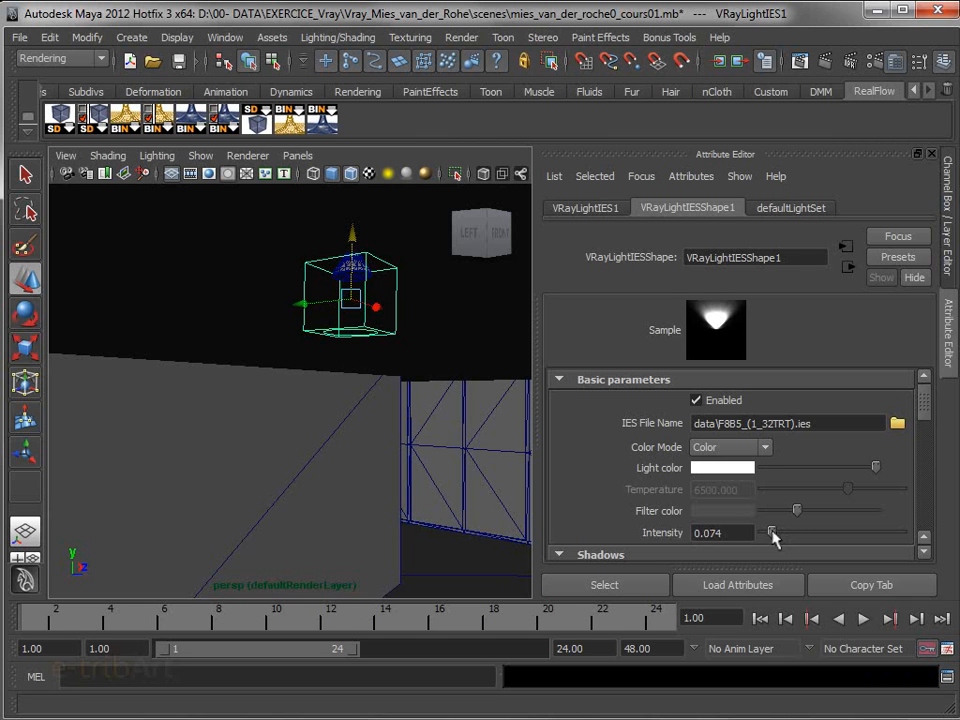
Change the IES light's color to a pale, slightly desaturated yellow
click(711, 469)
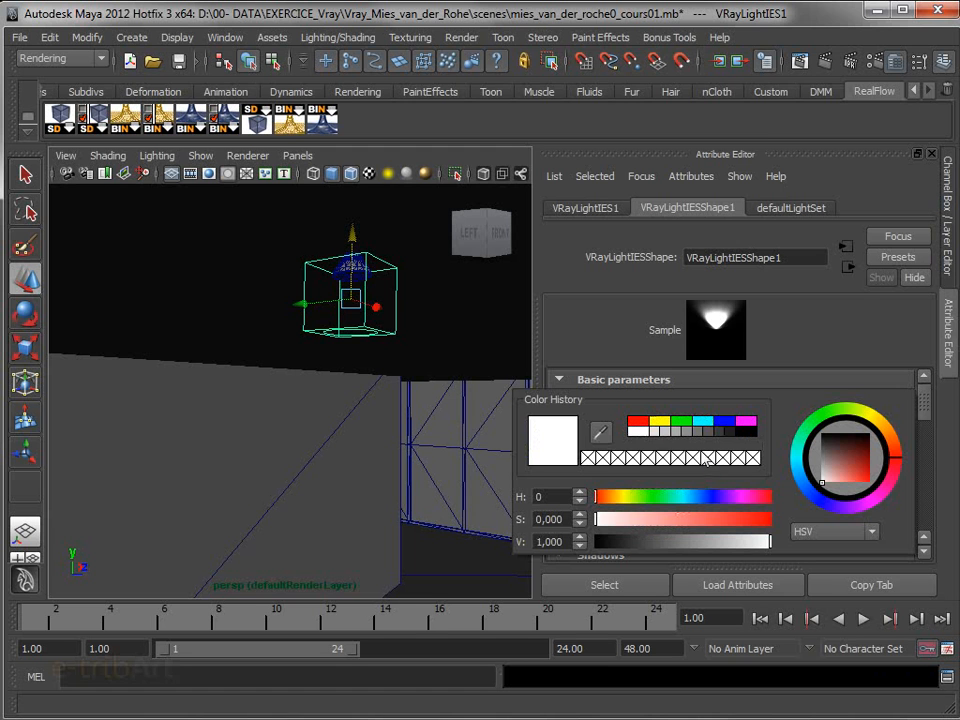
click(659, 420)
drag(692, 519, 637, 520)
drag(737, 549, 752, 542)
drag(634, 520, 621, 500)
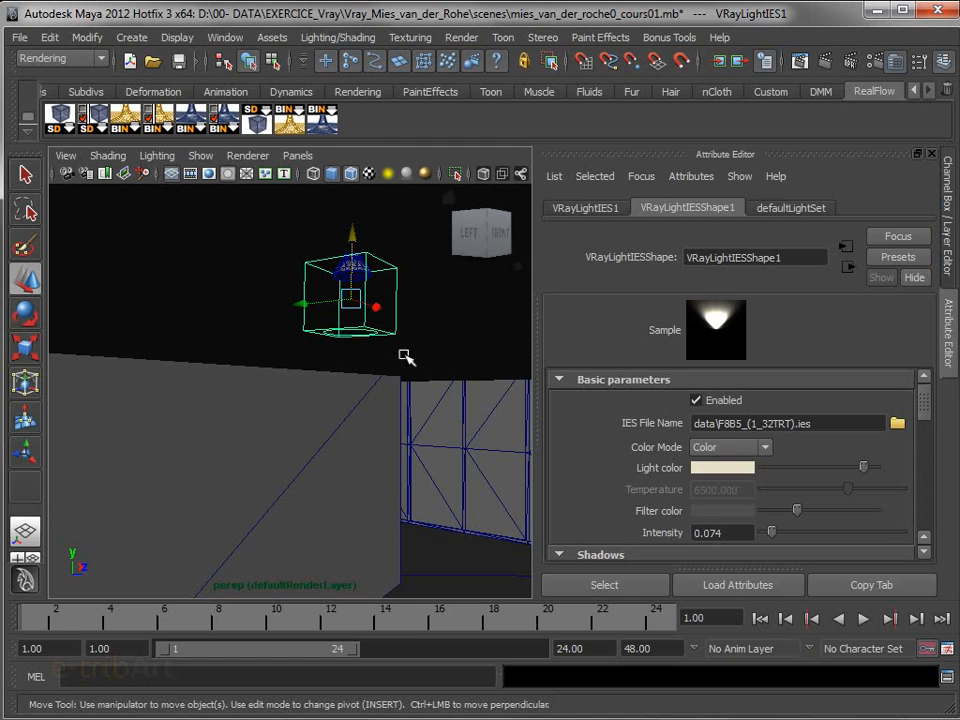
Frame the ceiling spot and surrounding wall in the perspective view and run a V-Ray test render
scroll(418, 430, down, 1)
alt+drag(423, 434, 410, 447)
alt+middle_drag(410, 447, 464, 434)
alt+drag(464, 433, 444, 435)
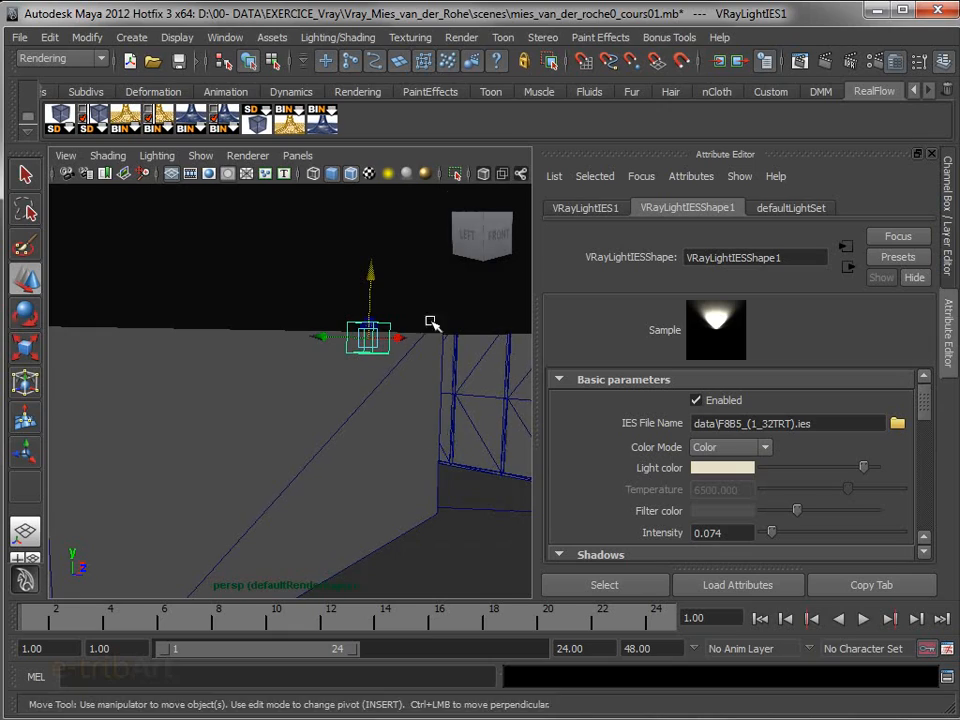
click(824, 61)
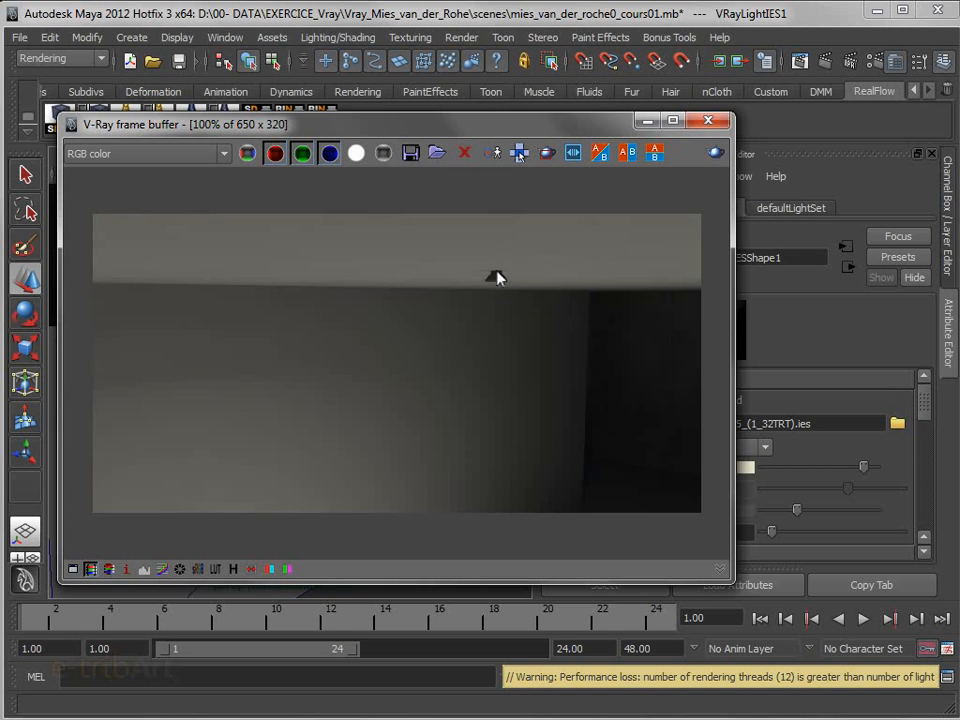
mouse_move(470, 127)
mouse_down()
mouse_move(542, 114)
mouse_move(465, 139)
mouse_up()
click(704, 128)
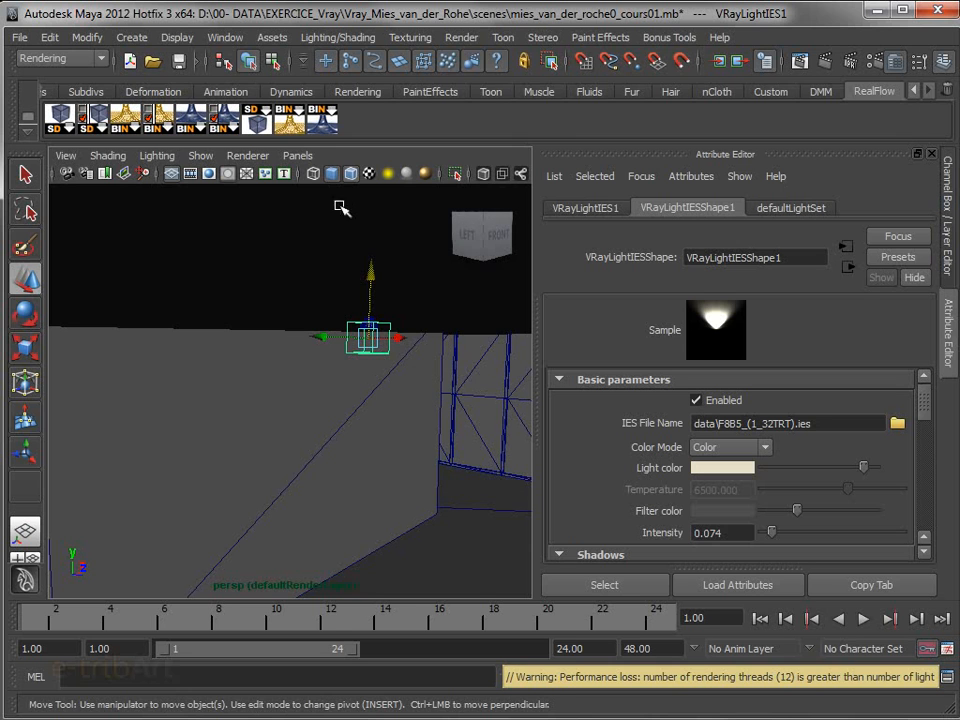
Look through camera_interieure, check its V-Ray physical camera exposure settings and test-render the interior view
click(306, 158)
mouse_move(317, 173)
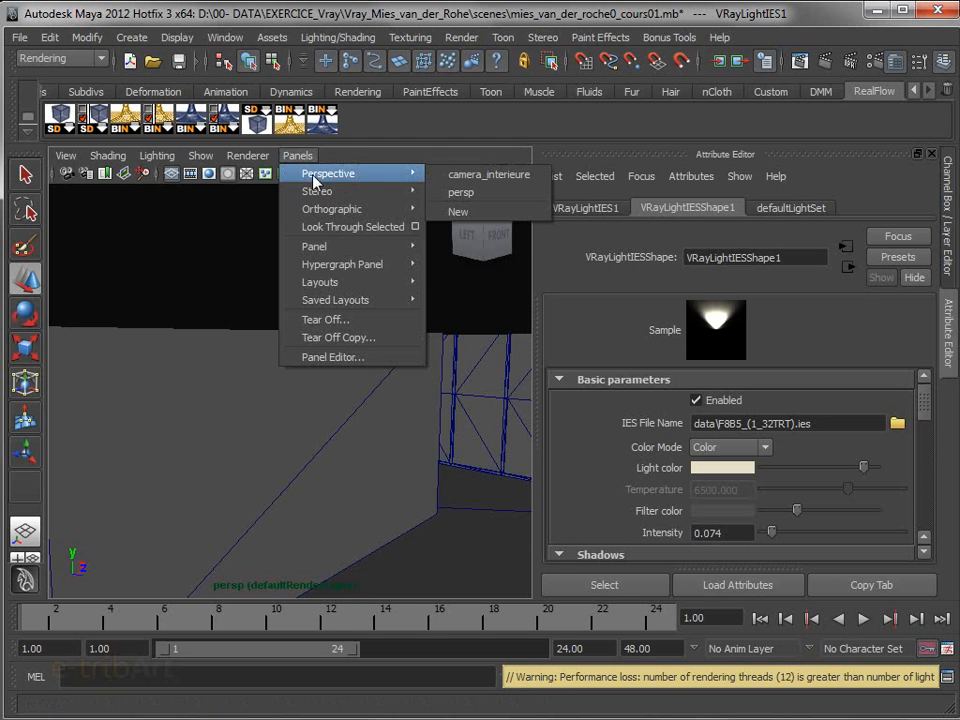
click(476, 176)
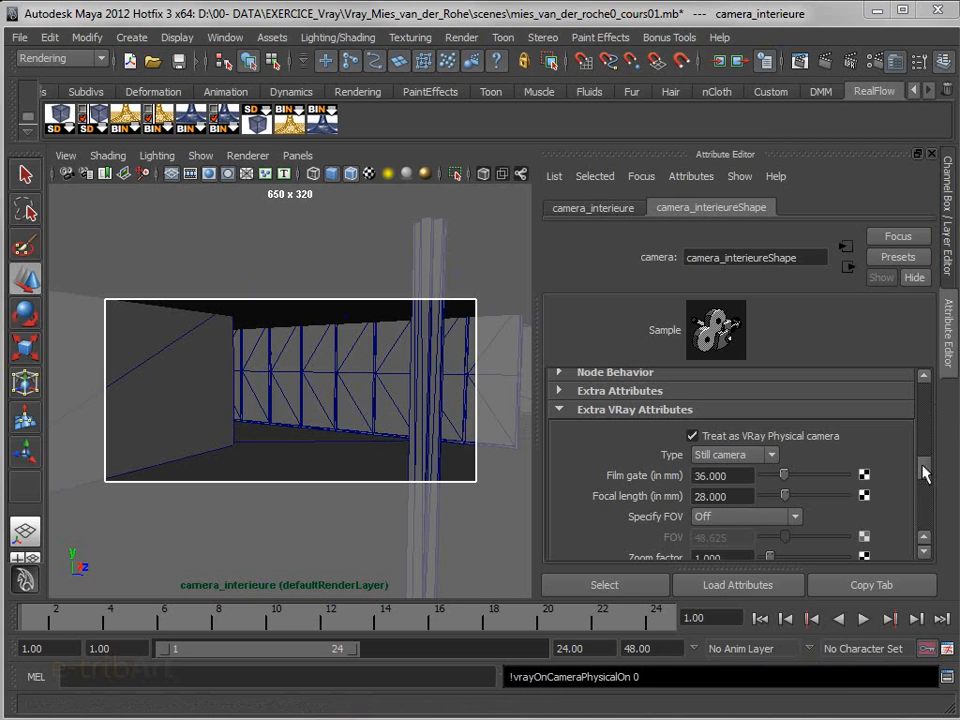
scroll(922, 473, down, 2)
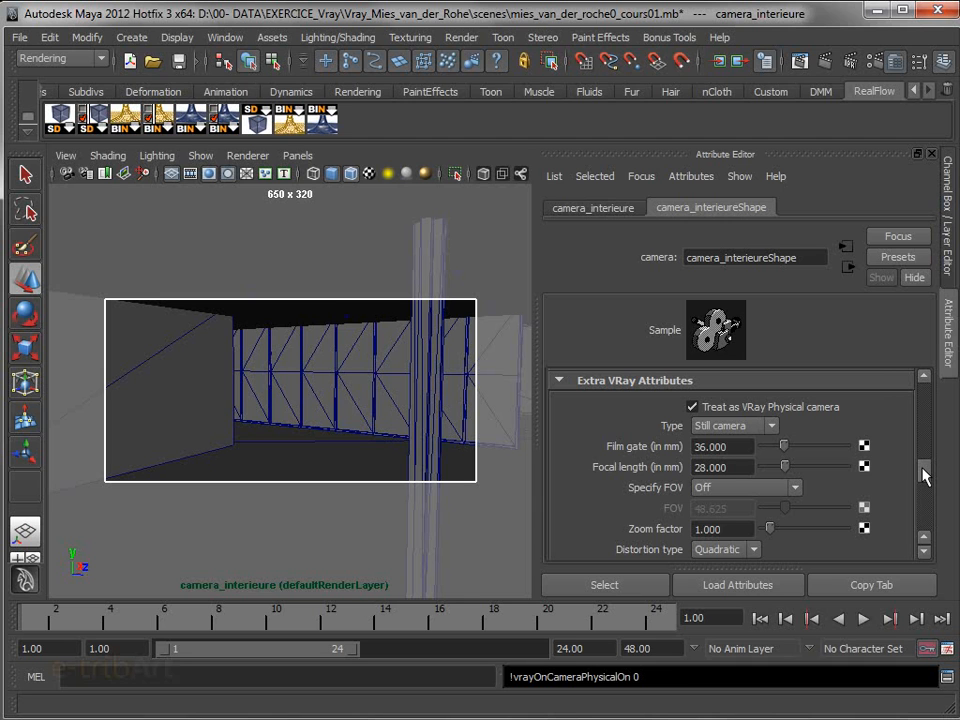
scroll(922, 476, down, 5)
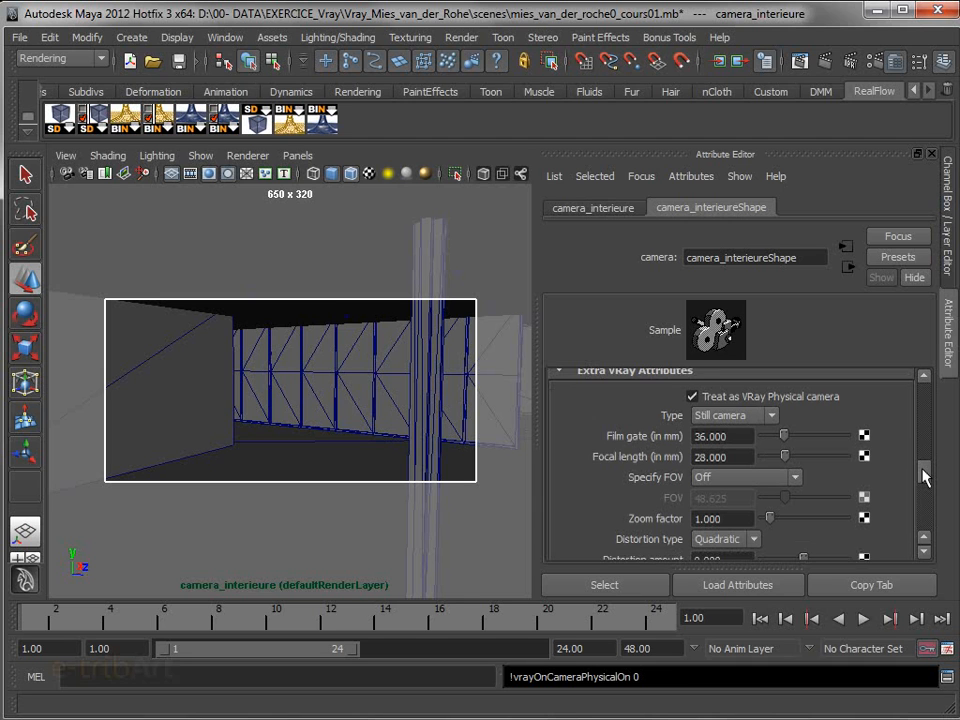
scroll(922, 483, down, 5)
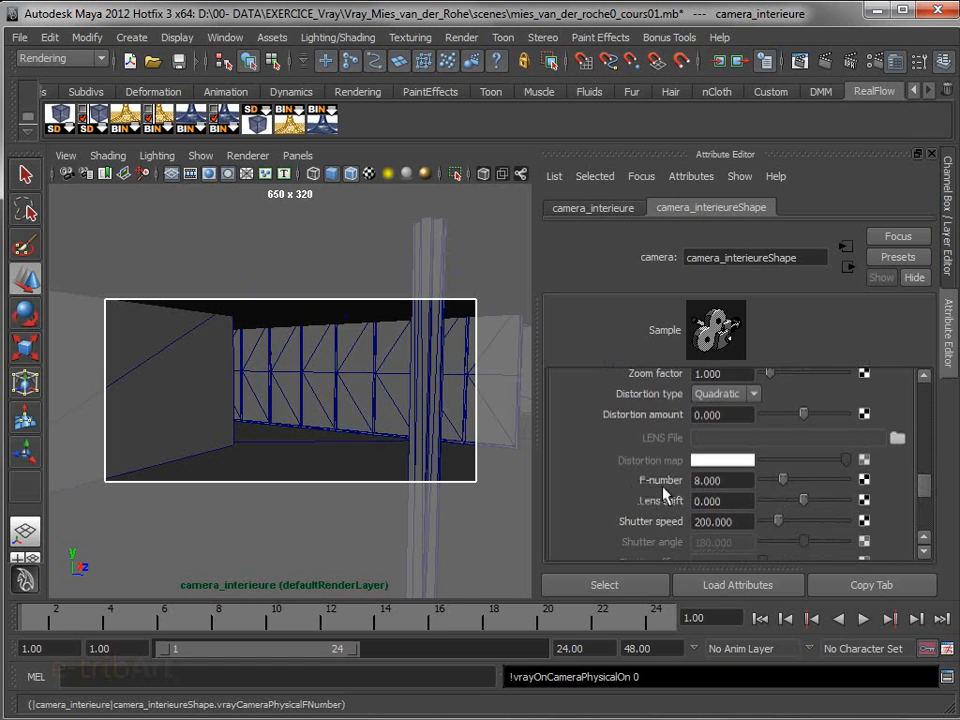
click(725, 481)
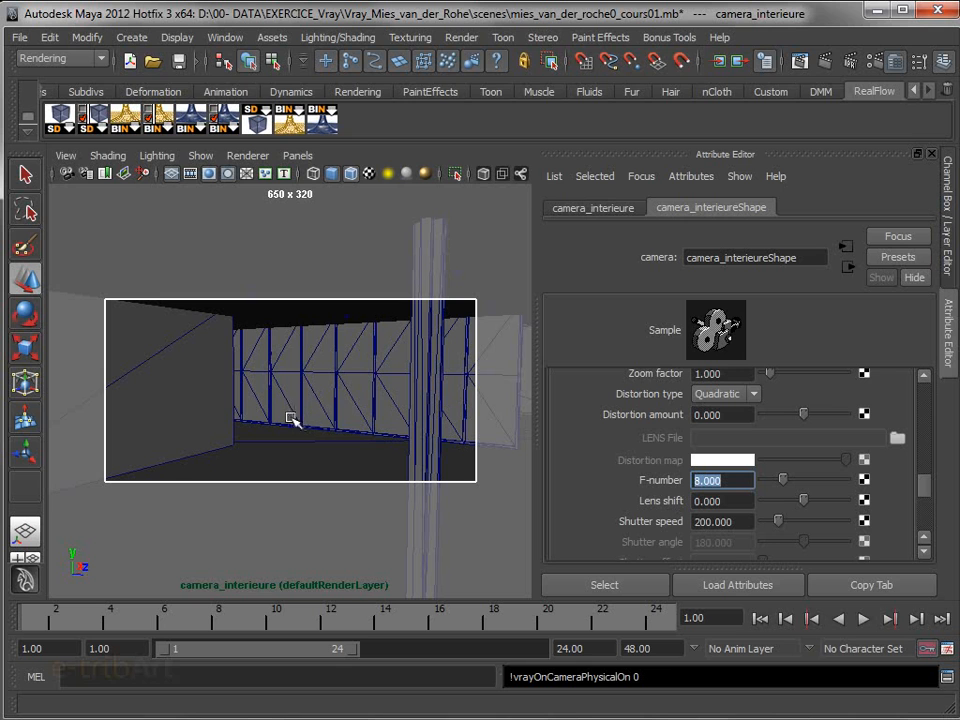
click(825, 64)
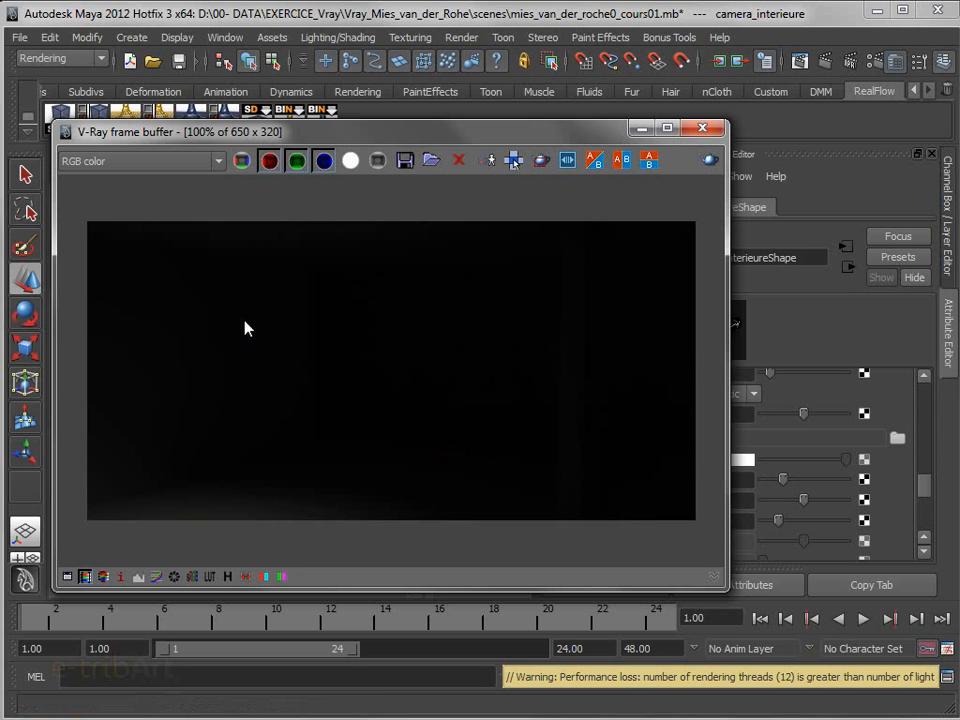
drag(345, 137, 958, 190)
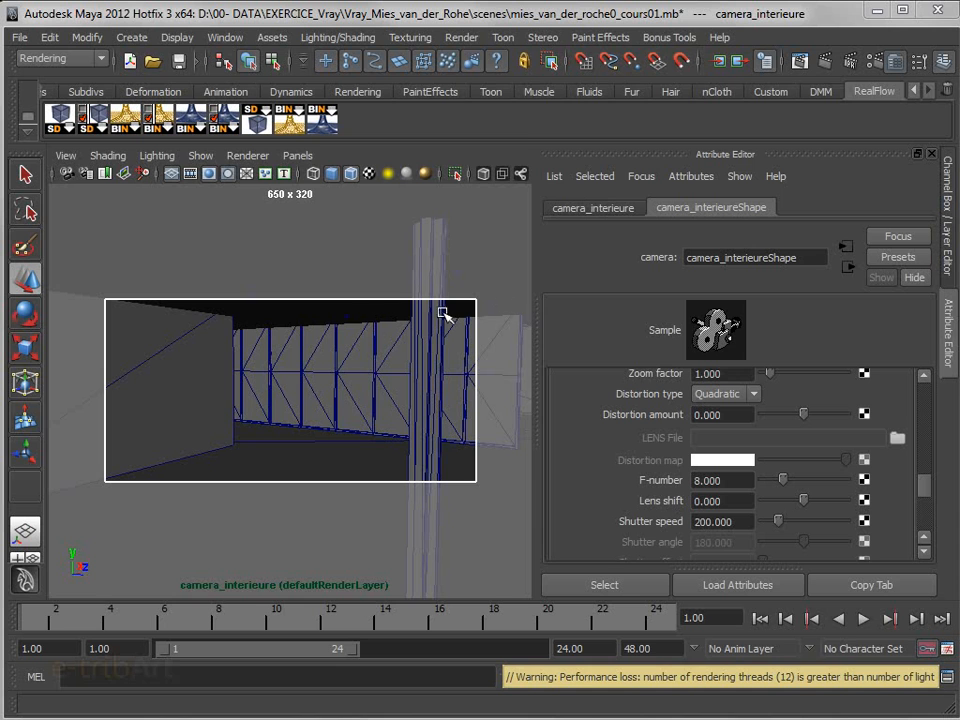
Return to the persp view with the channel box shown and select the IES light under the ceiling spot
click(309, 161)
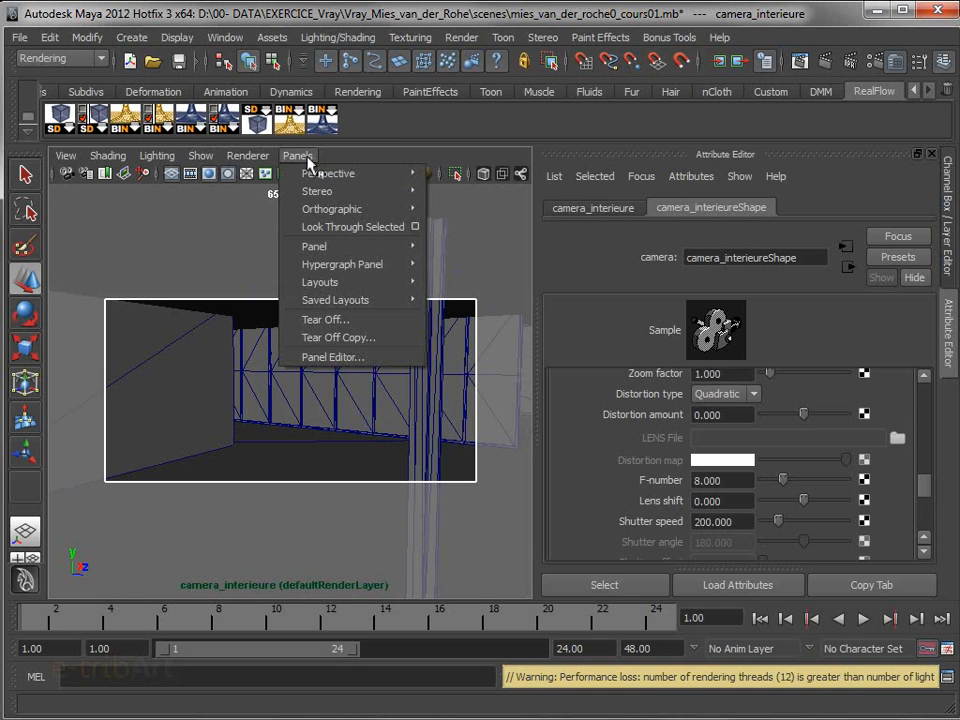
mouse_move(330, 173)
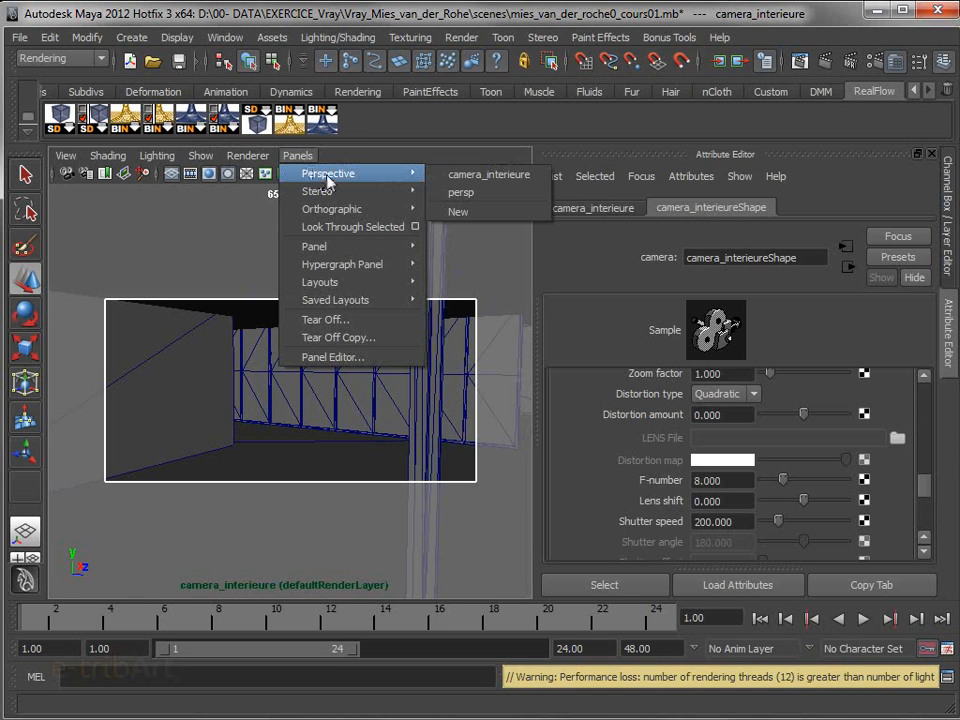
click(446, 192)
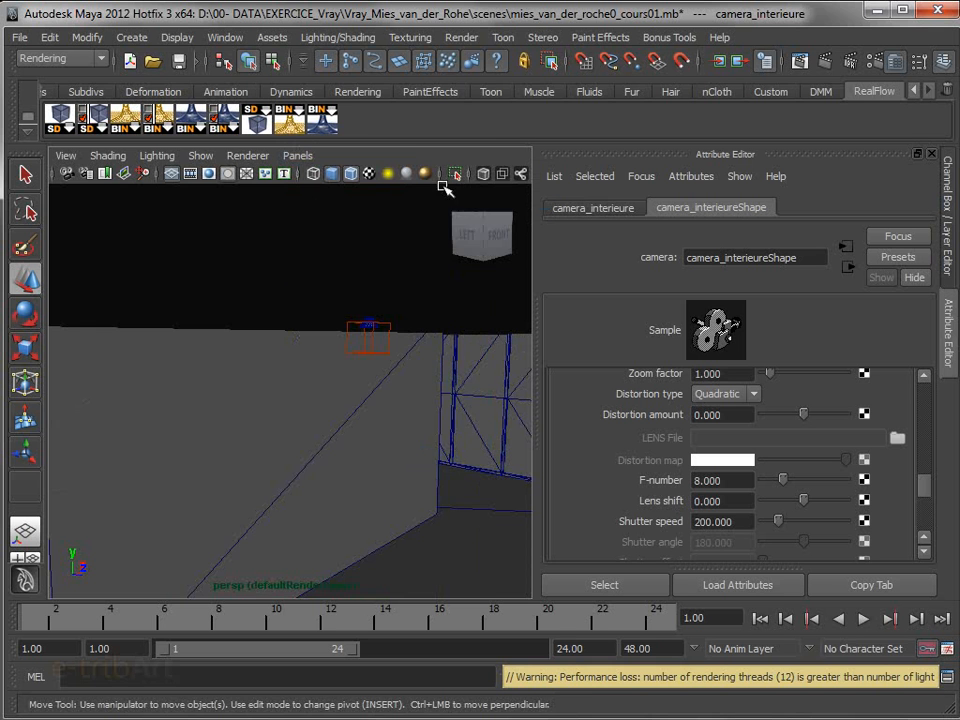
alt+drag(416, 349, 447, 356)
alt+middle_drag(448, 364, 360, 369)
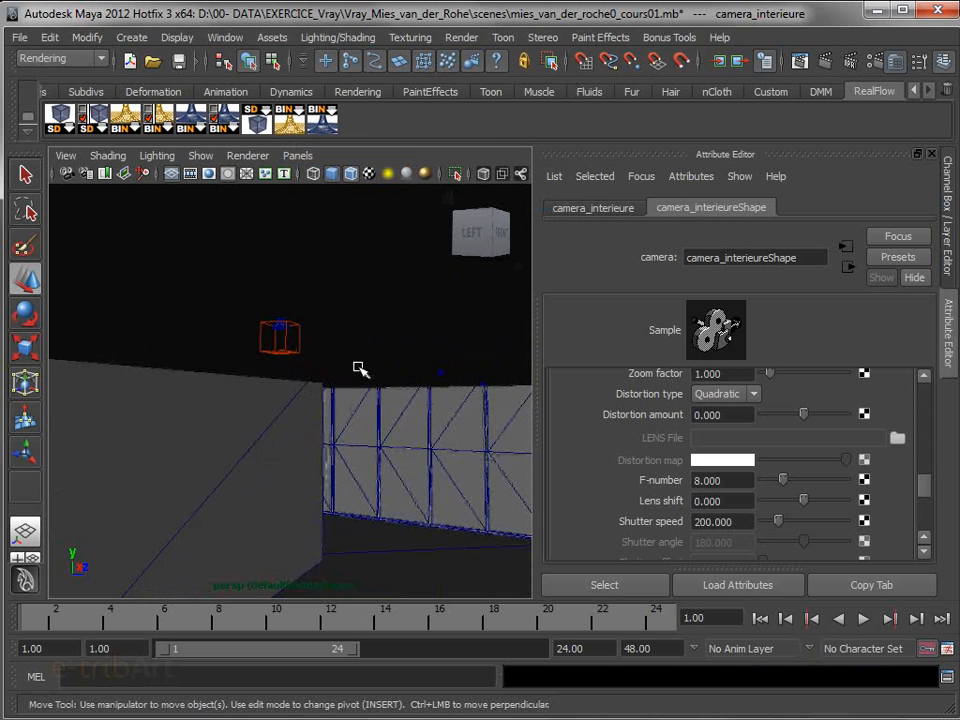
click(933, 156)
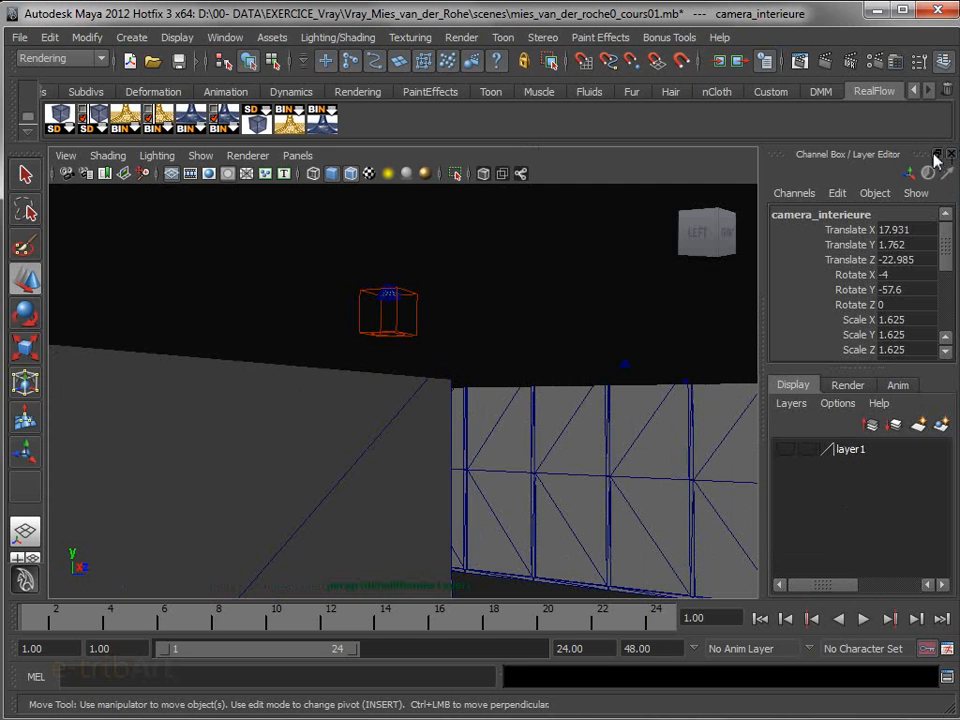
click(398, 332)
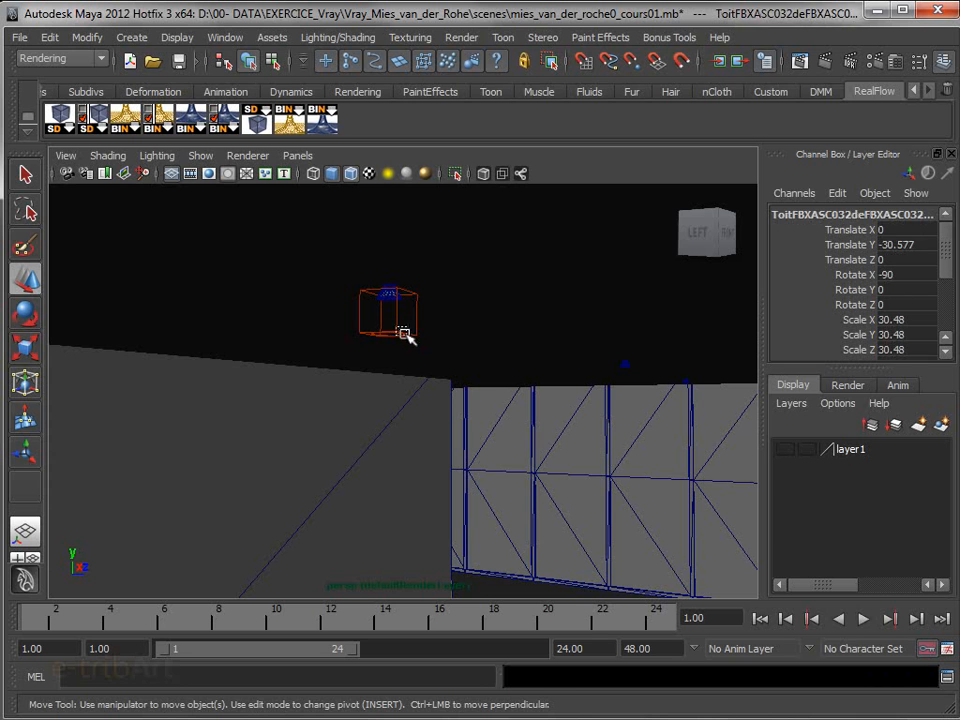
click(402, 333)
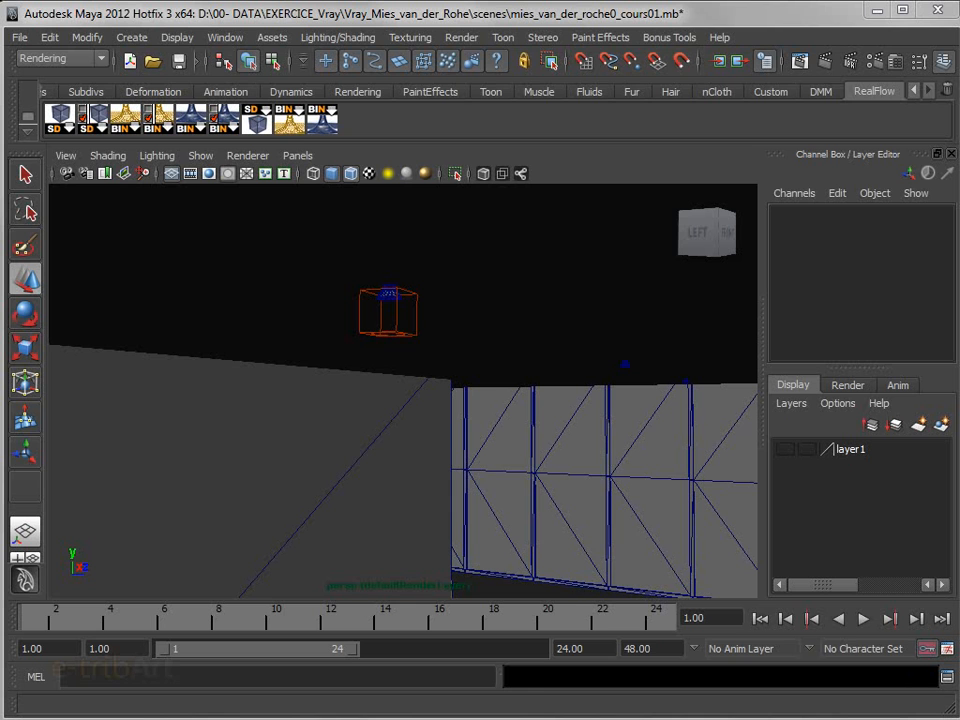
click(396, 330)
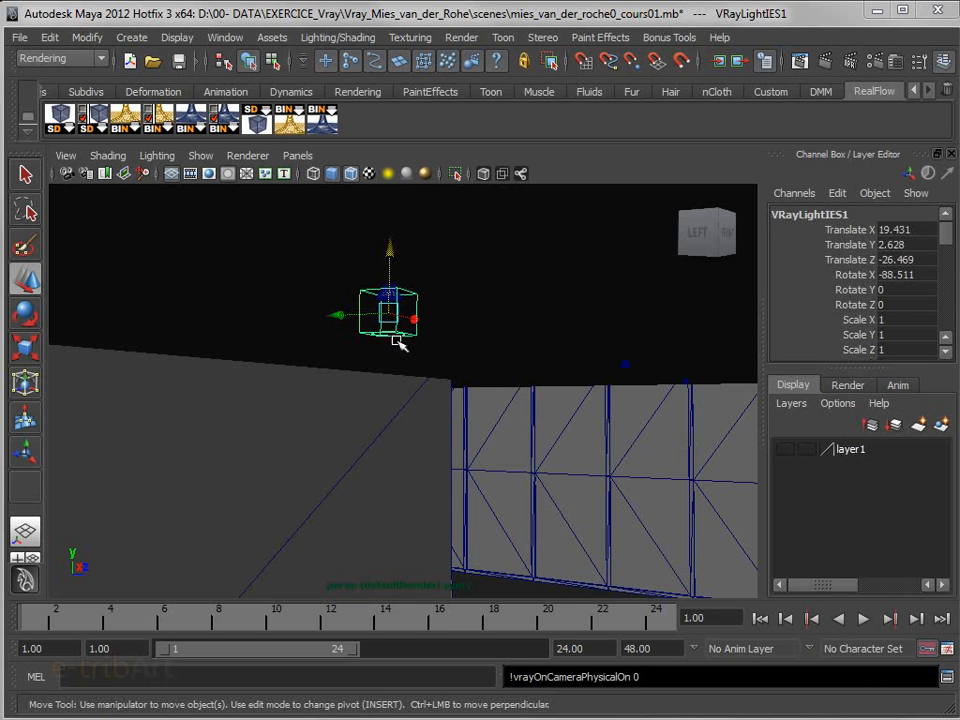
Duplicate the IES light twice along X, placing the copies under the next two ceiling spots in the row
key(ctrl+d)
drag(410, 323, 624, 382)
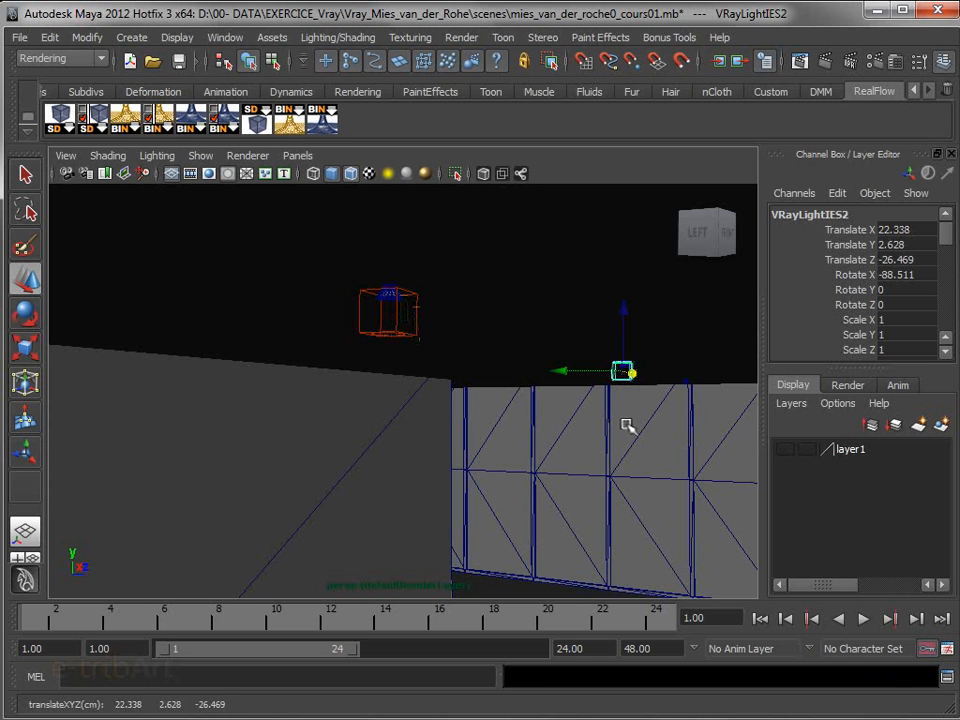
key(ctrl+d)
drag(632, 373, 686, 381)
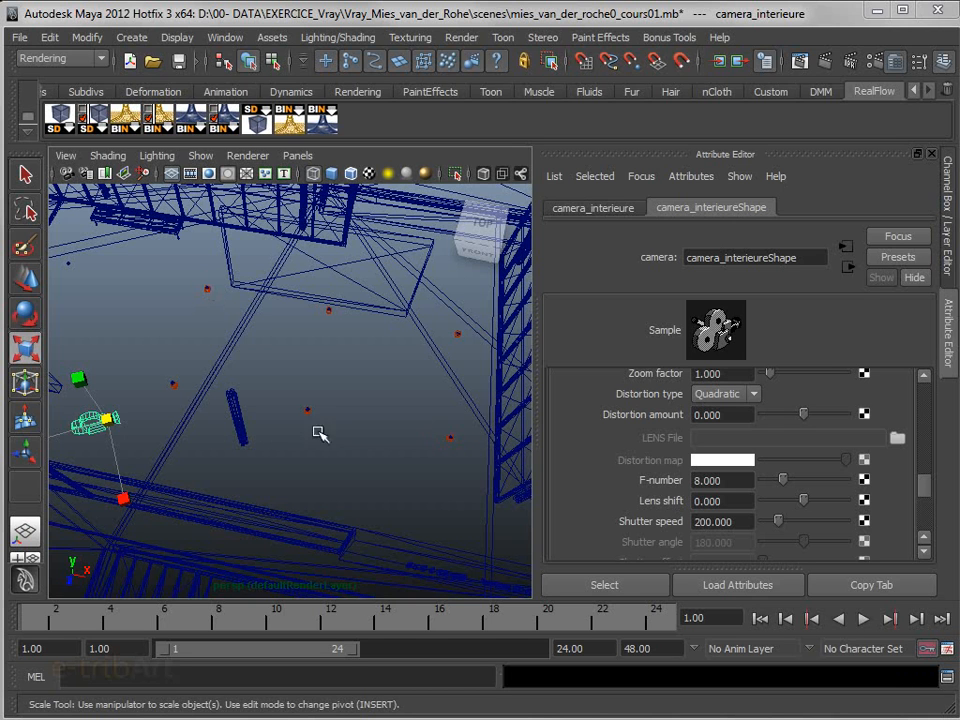
Look through camera_interieure and test-render the interior with the duplicated IES lights
click(302, 158)
mouse_move(318, 175)
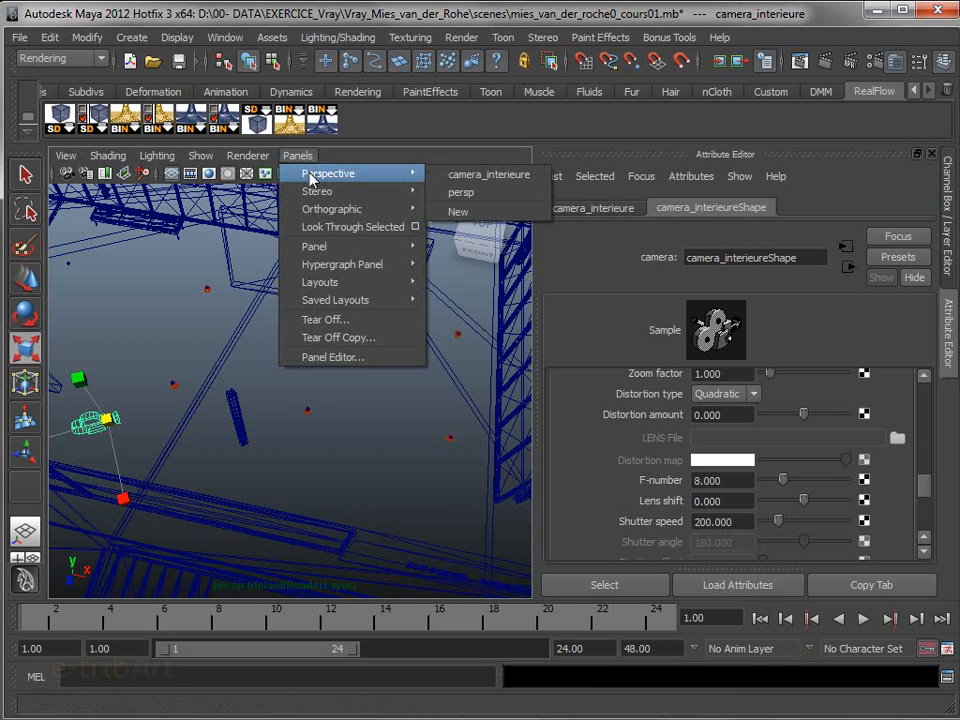
click(468, 177)
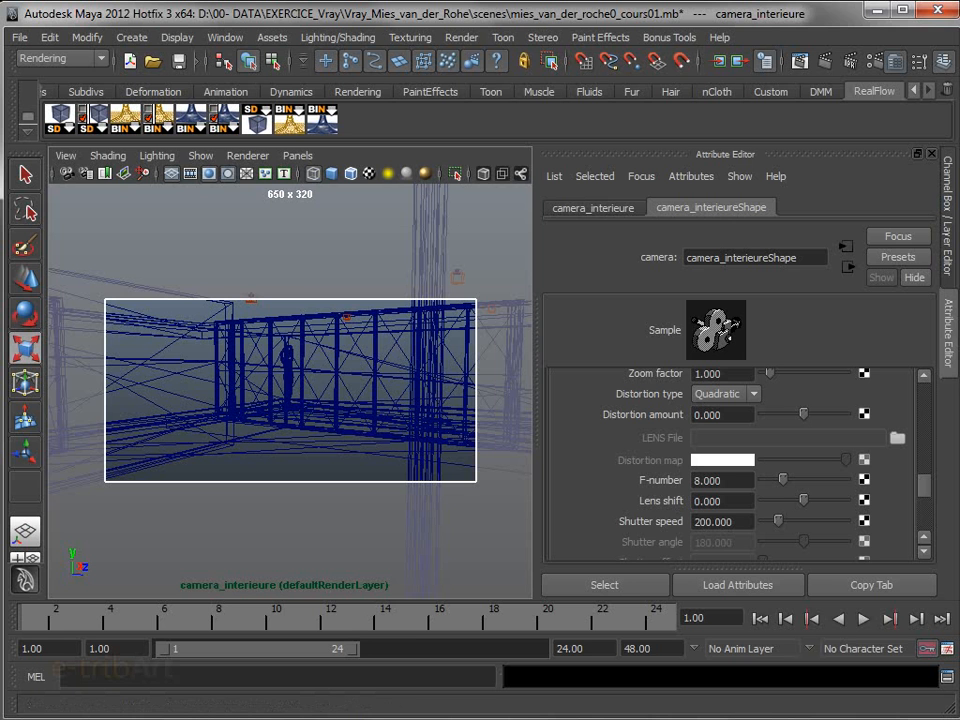
drag(959, 300, 180, 143)
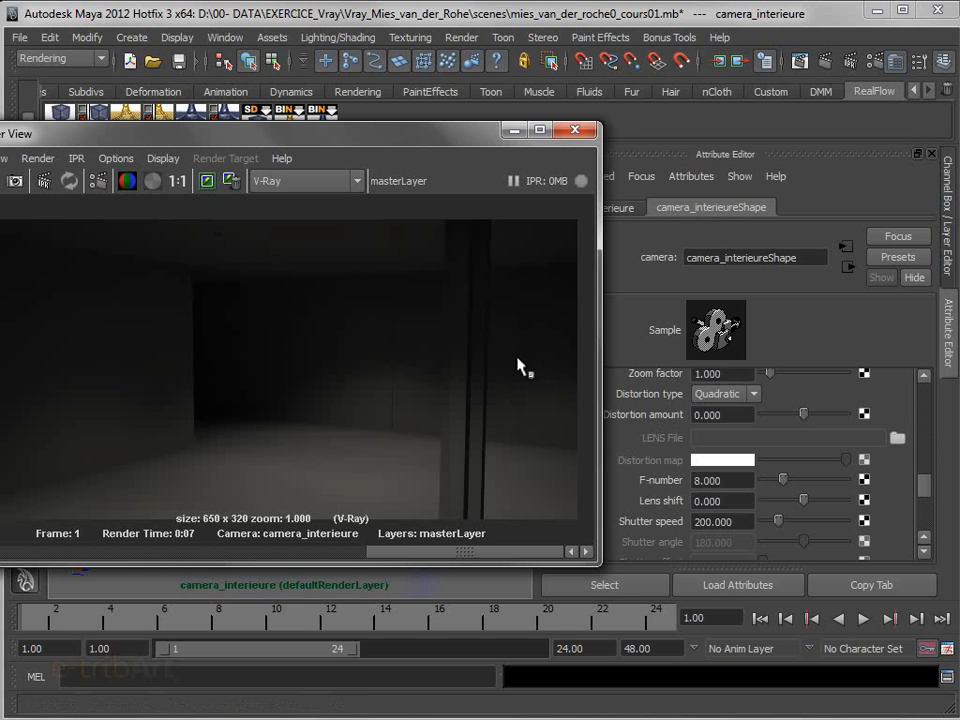
drag(471, 143, 420, 151)
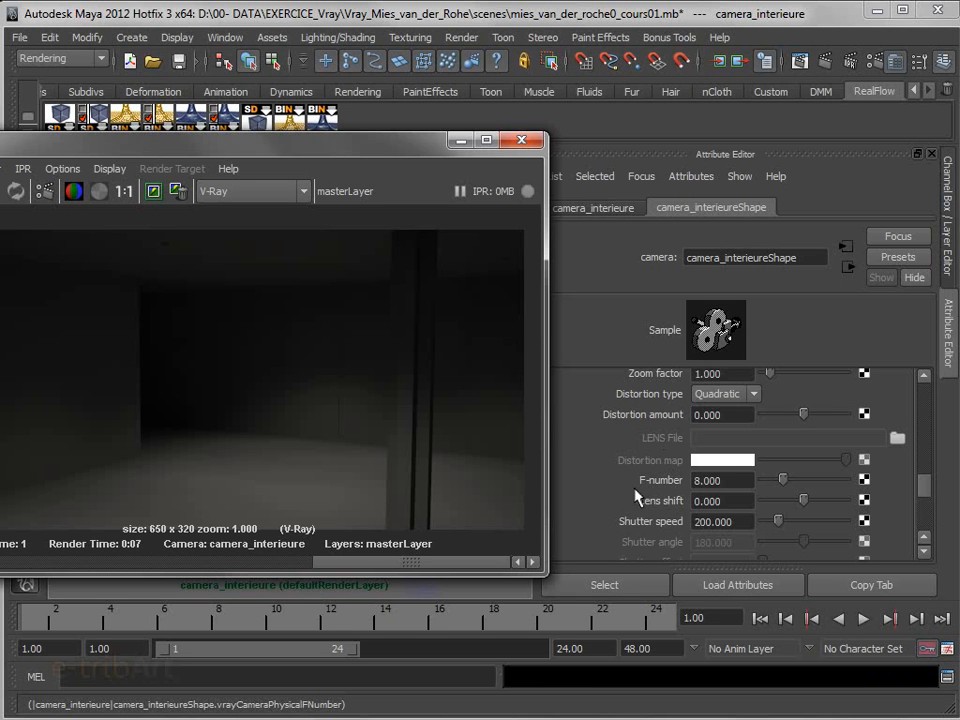
Set the F-number of camera_interieure to 3.5 and test-render the interior view again
double_click(728, 481)
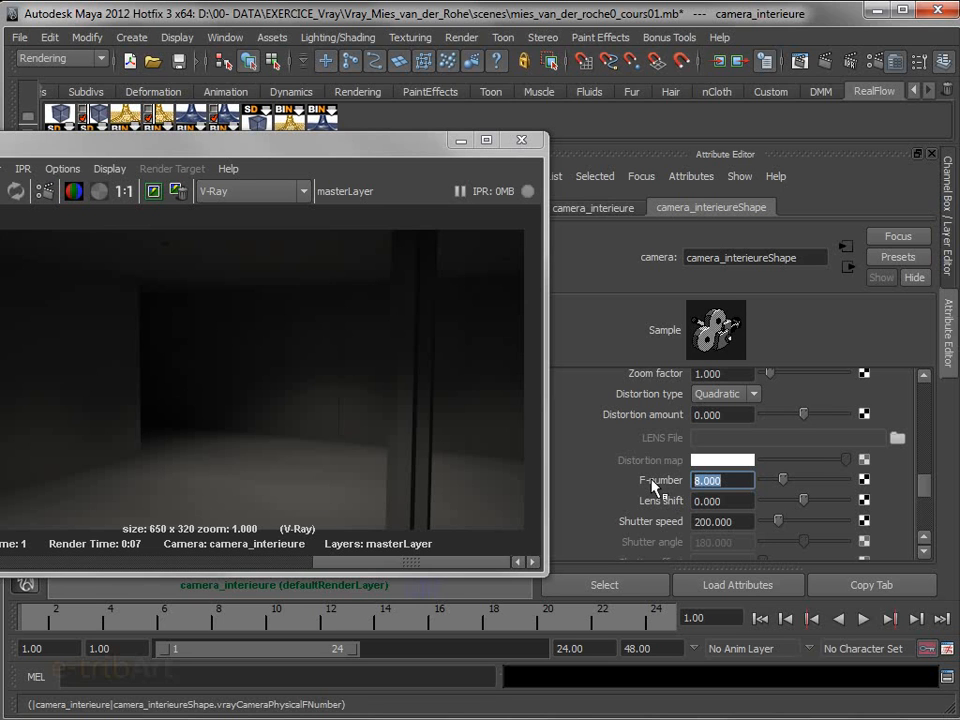
text(3.5)
key(Return)
drag(381, 156, 571, 136)
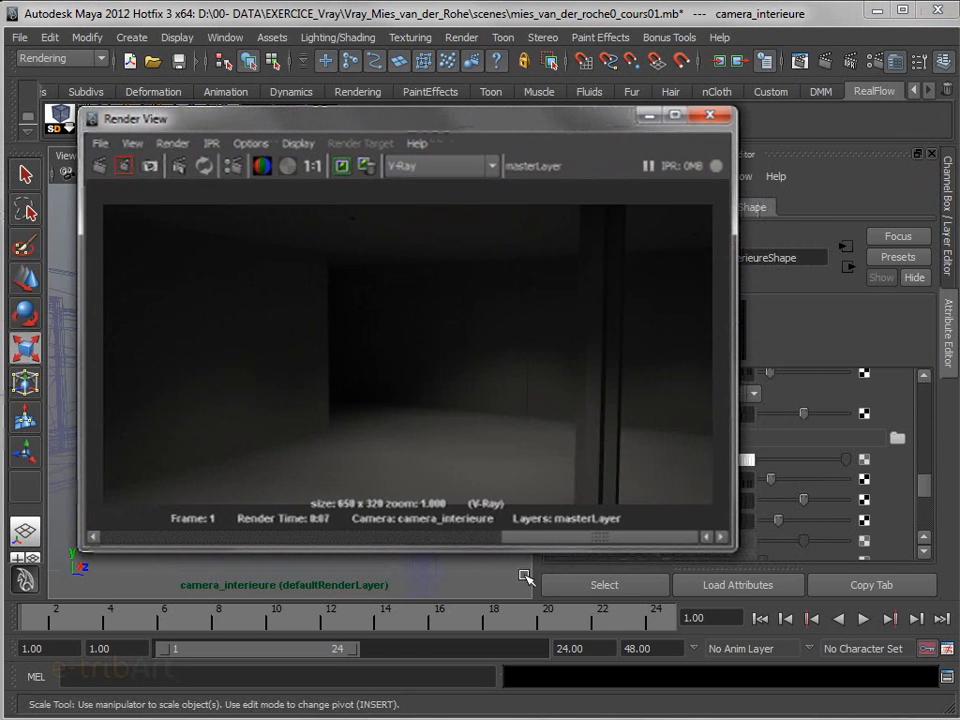
drag(506, 538, 347, 538)
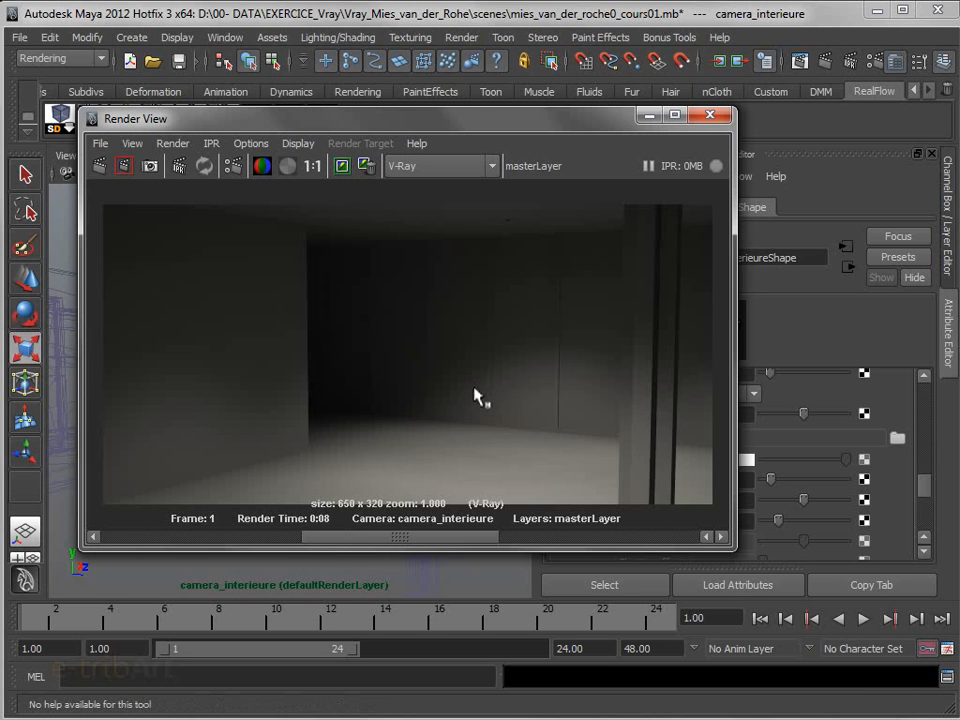
drag(573, 129, 411, 147)
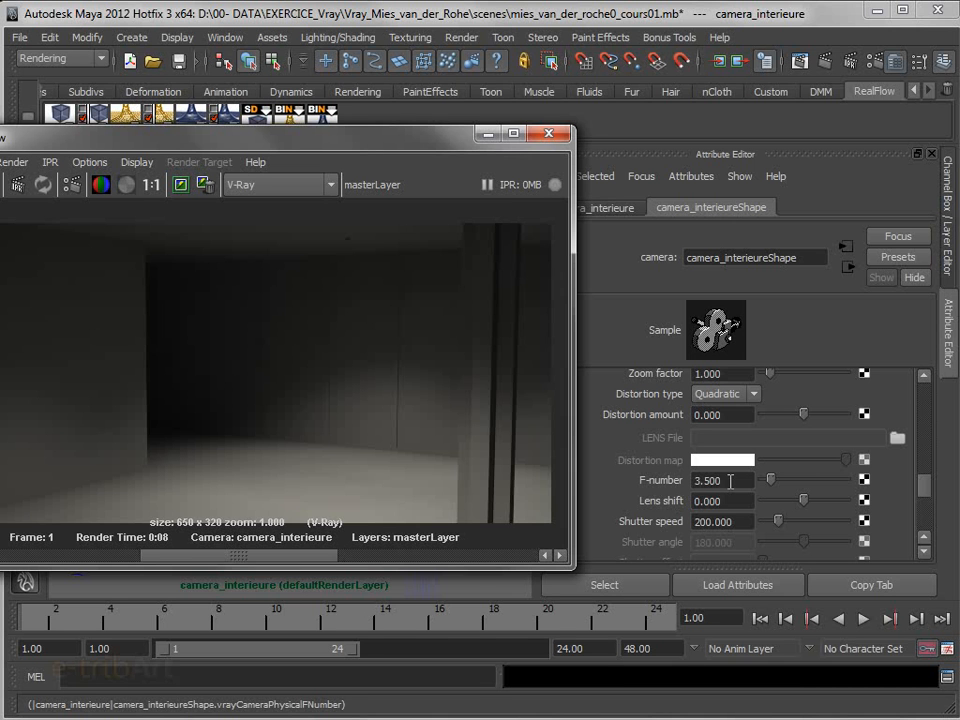
drag(349, 140, 440, 147)
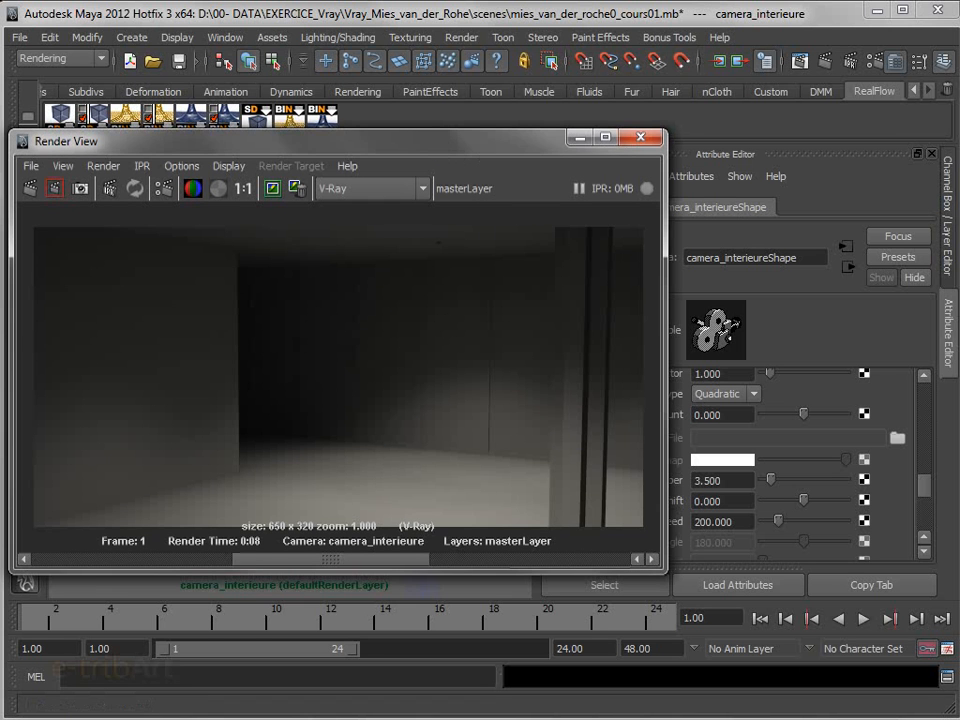
Review the V-Ray color mapping types in the render settings, keeping Intensity exponential
drag(810, 136, 705, 60)
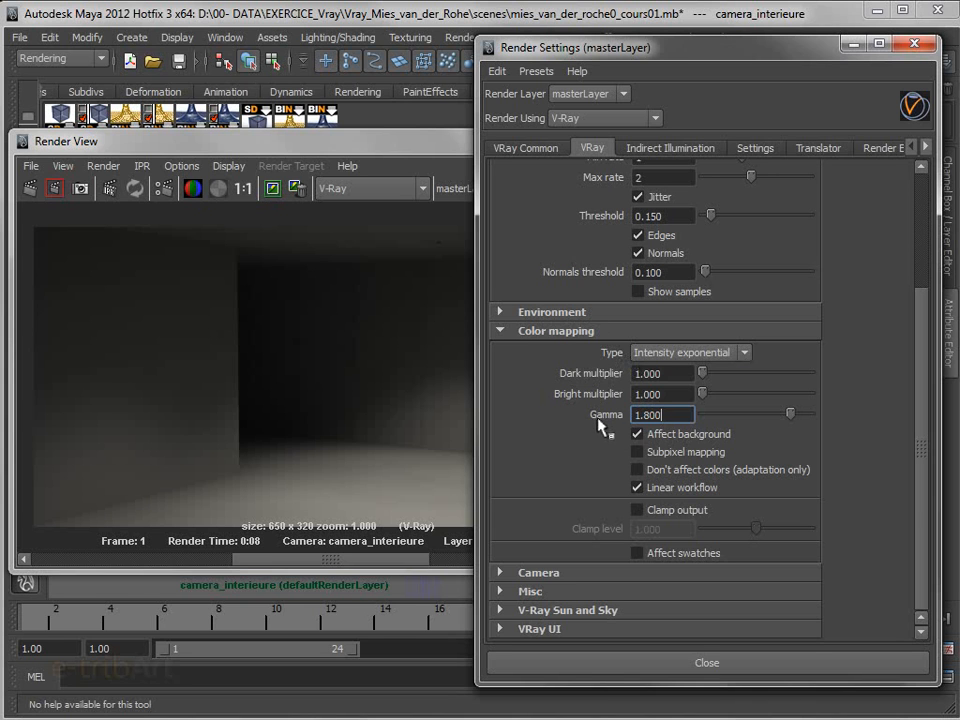
click(671, 364)
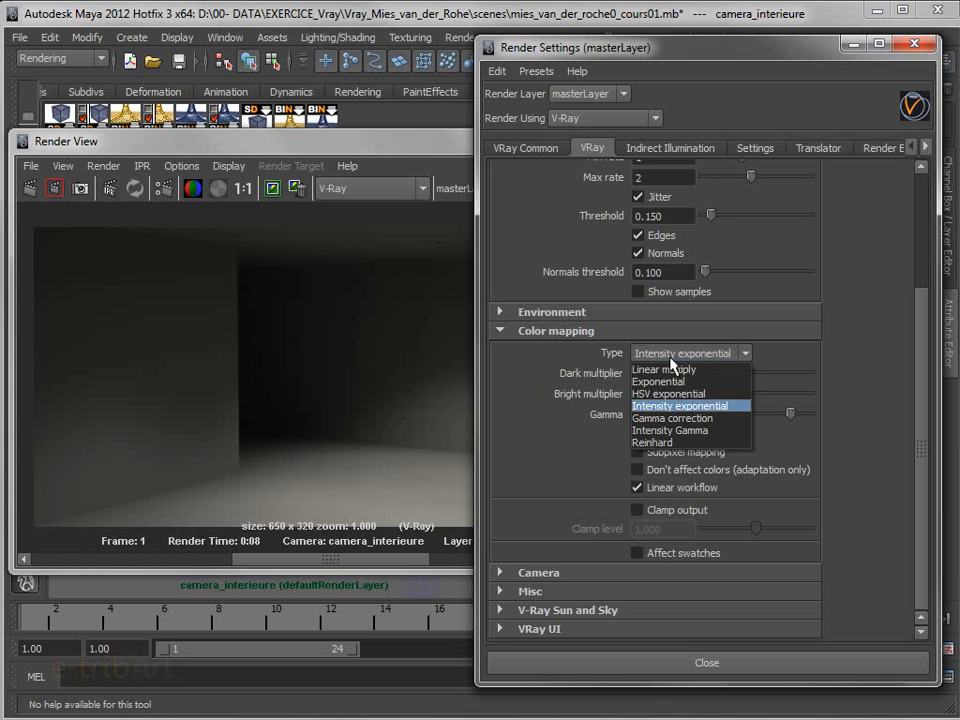
click(703, 408)
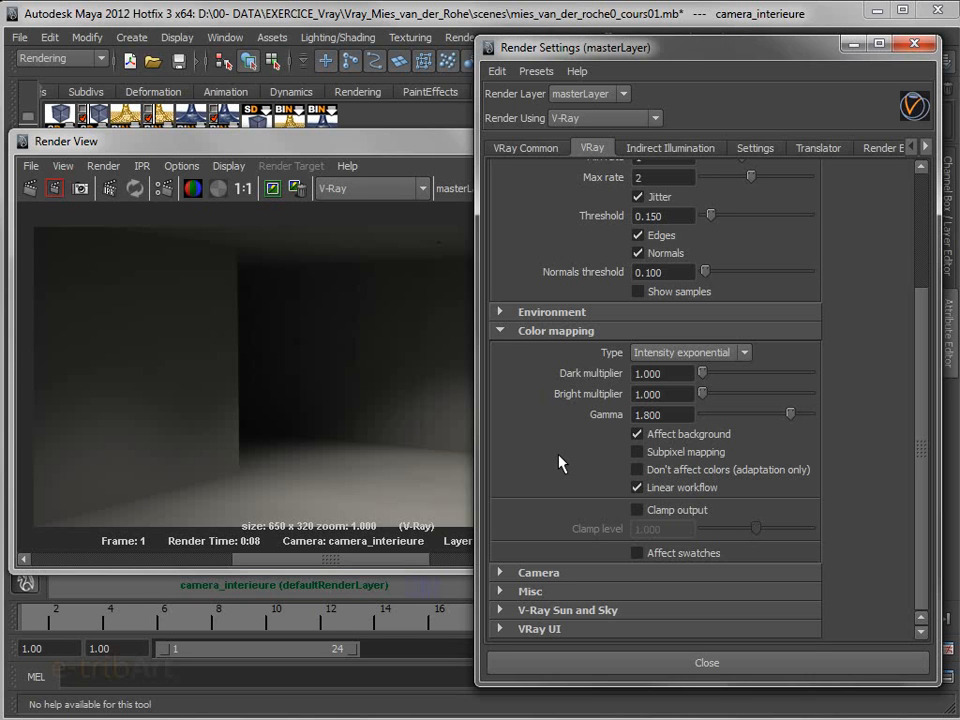
Set the color mapping gamma to 1.0 and test-render the interior to compare its brightness
click(651, 414)
drag(672, 416, 580, 404)
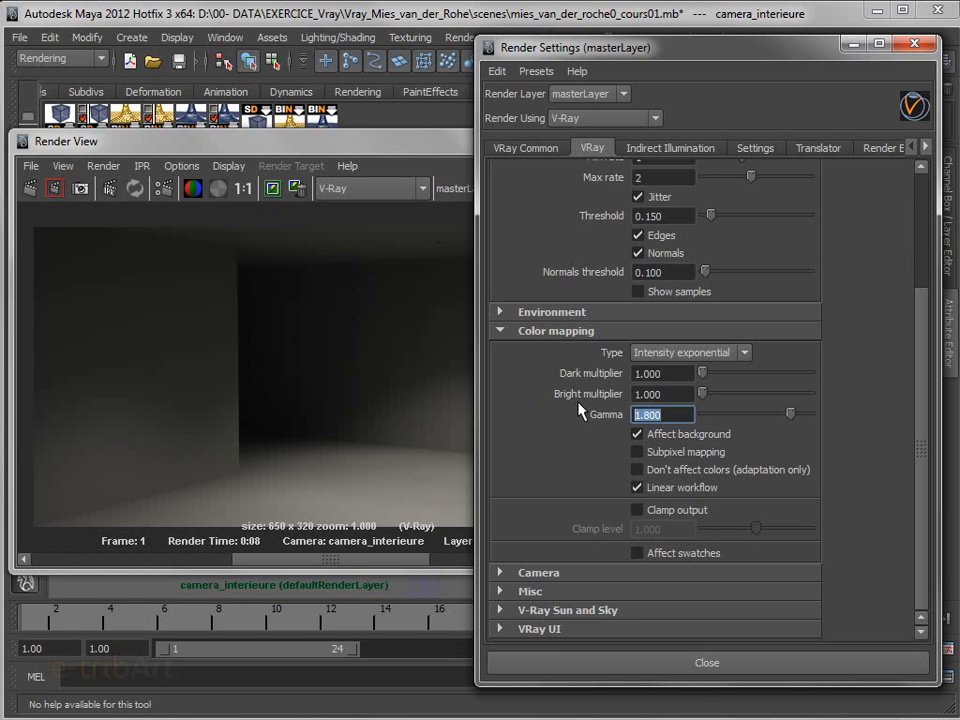
text(1.000)
key(Return)
drag(240, 142, 280, 139)
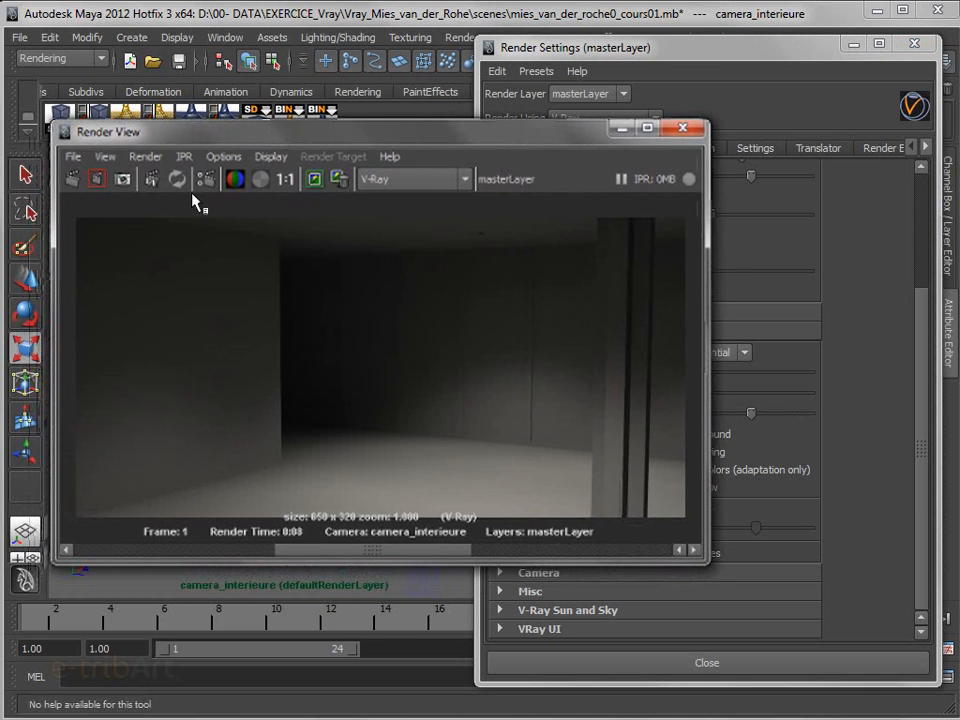
click(72, 180)
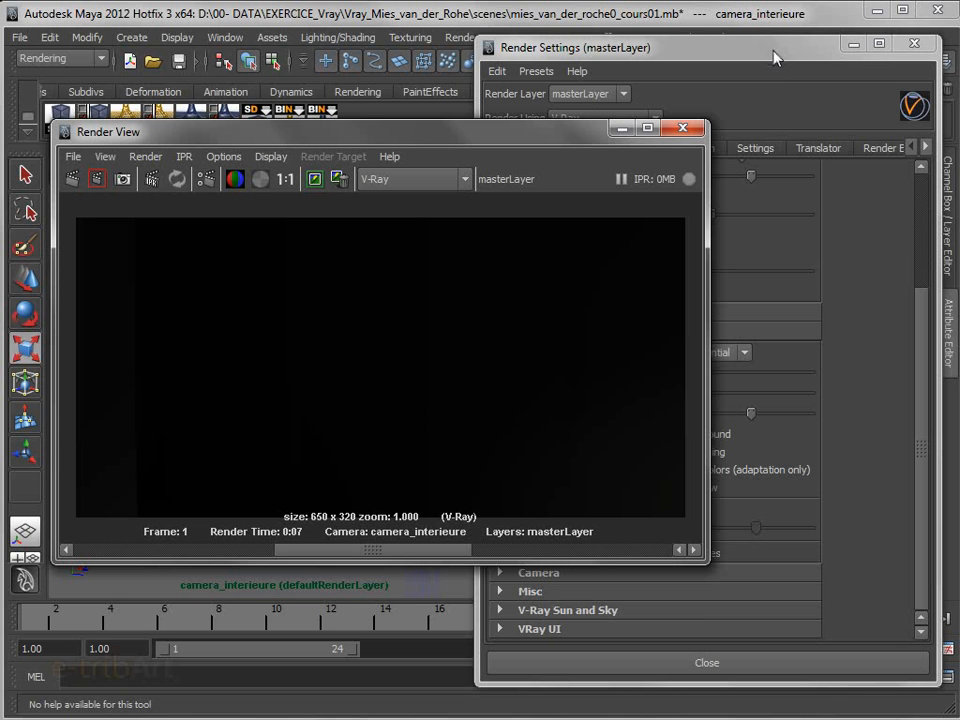
Set the color mapping gamma to 1.8 and check the interior test render again
click(776, 58)
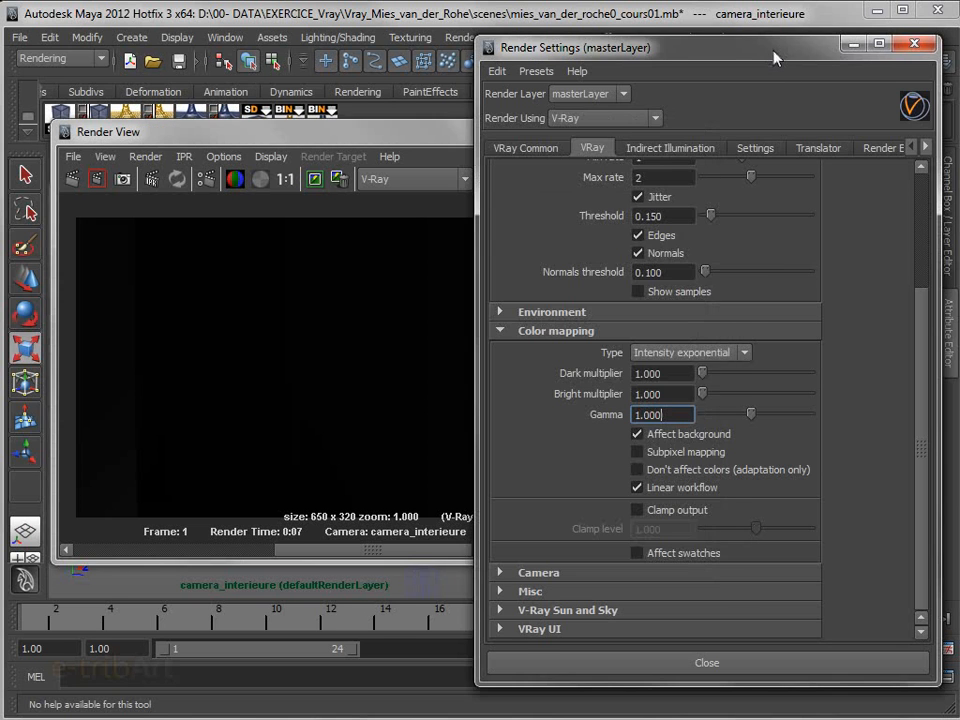
double_click(665, 414)
text(1.8)
key(Return)
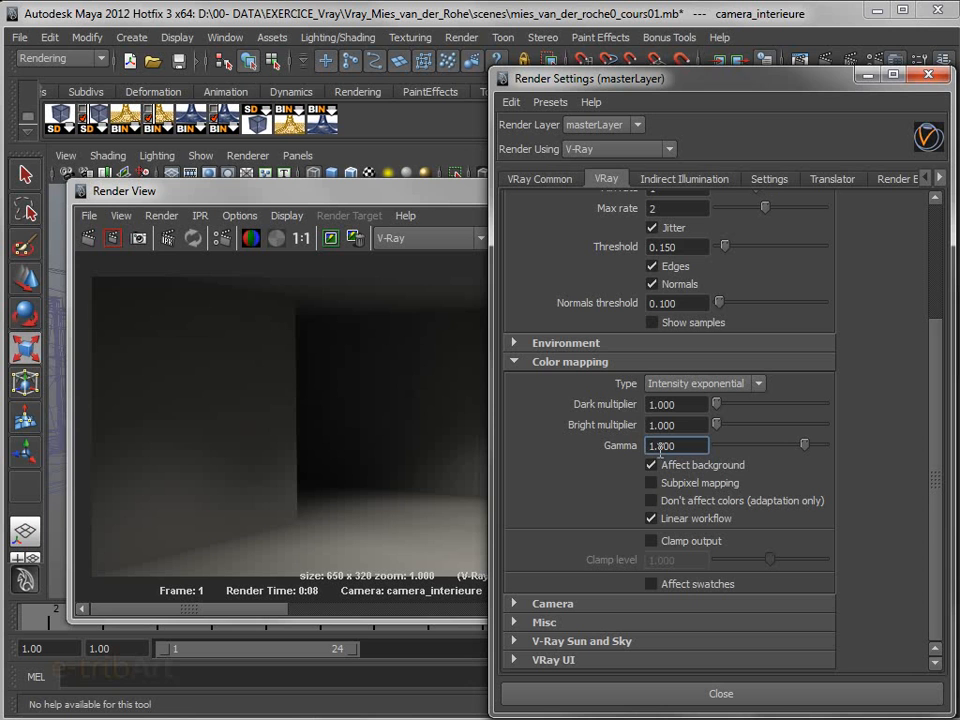
click(350, 199)
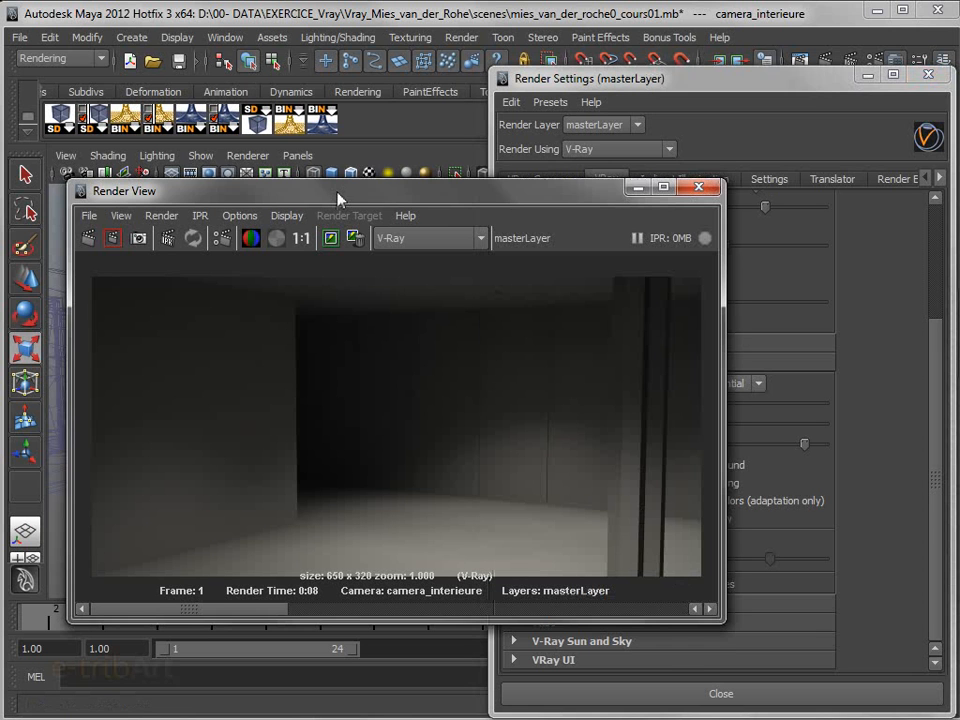
mouse_move(350, 199)
mouse_down()
mouse_move(337, 176)
mouse_move(337, 188)
mouse_up()
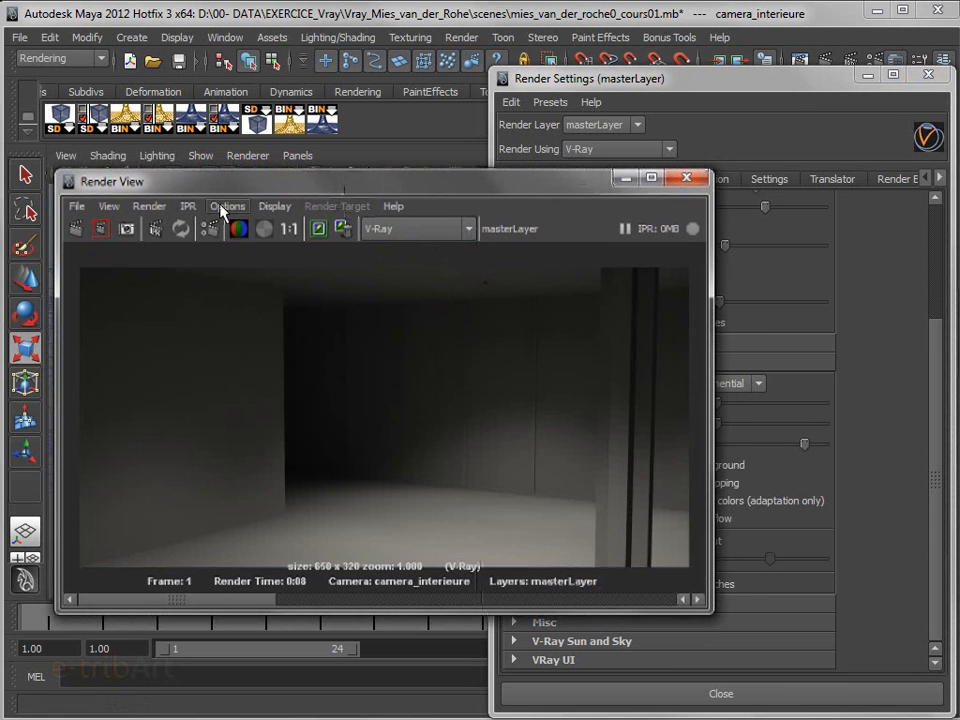
drag(655, 80, 645, 71)
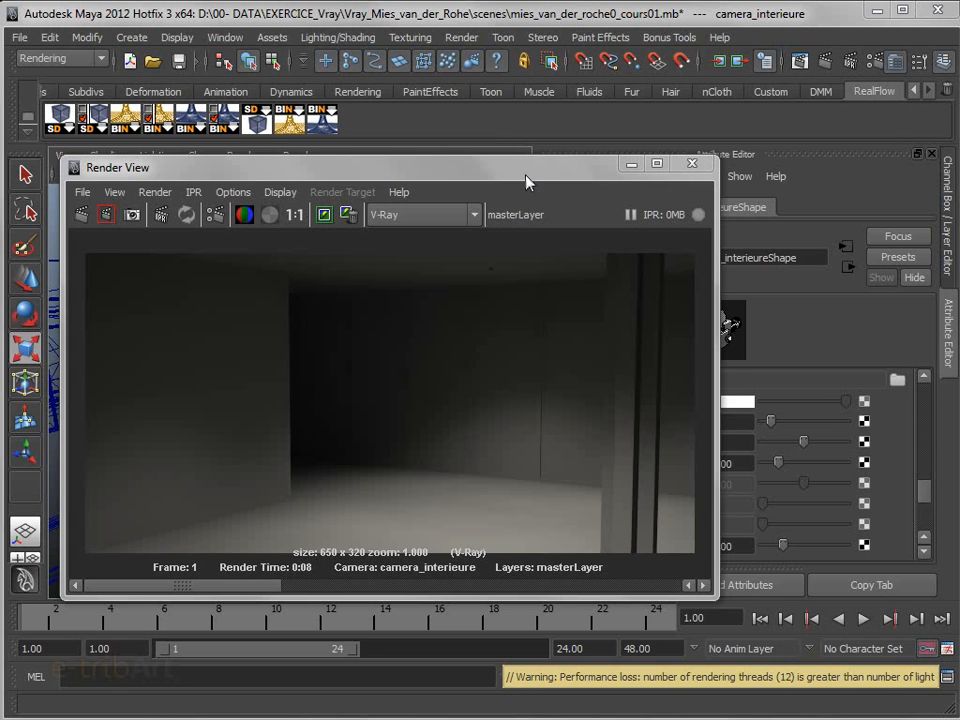
Examine the test render against the camera and ceiling lights in the persp view, and close the Render View
drag(527, 181, 520, 210)
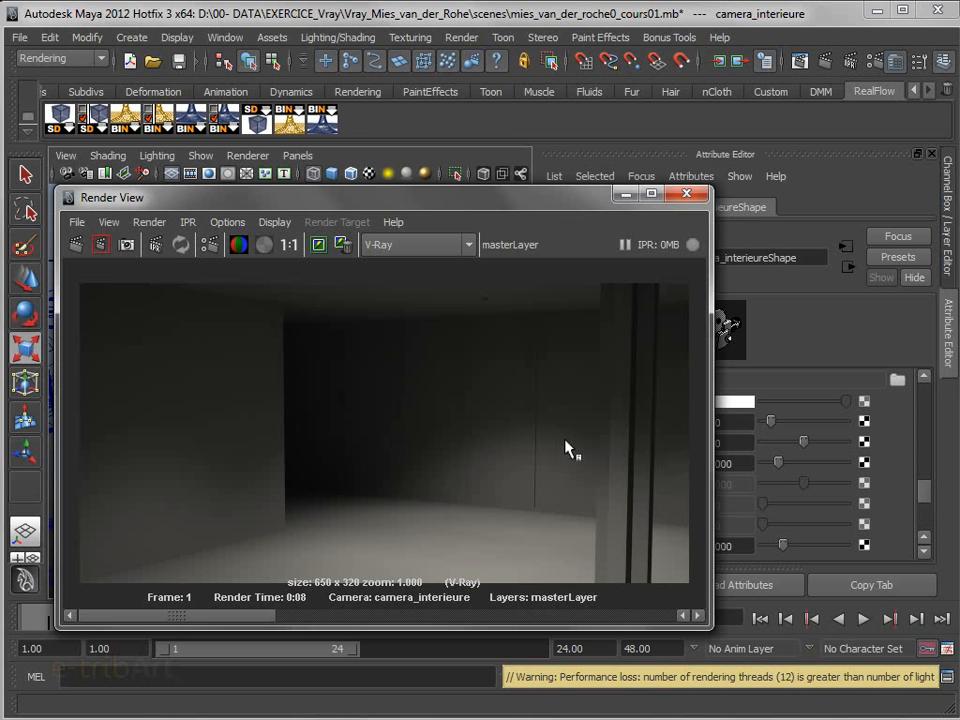
click(499, 439)
drag(482, 198, 427, 545)
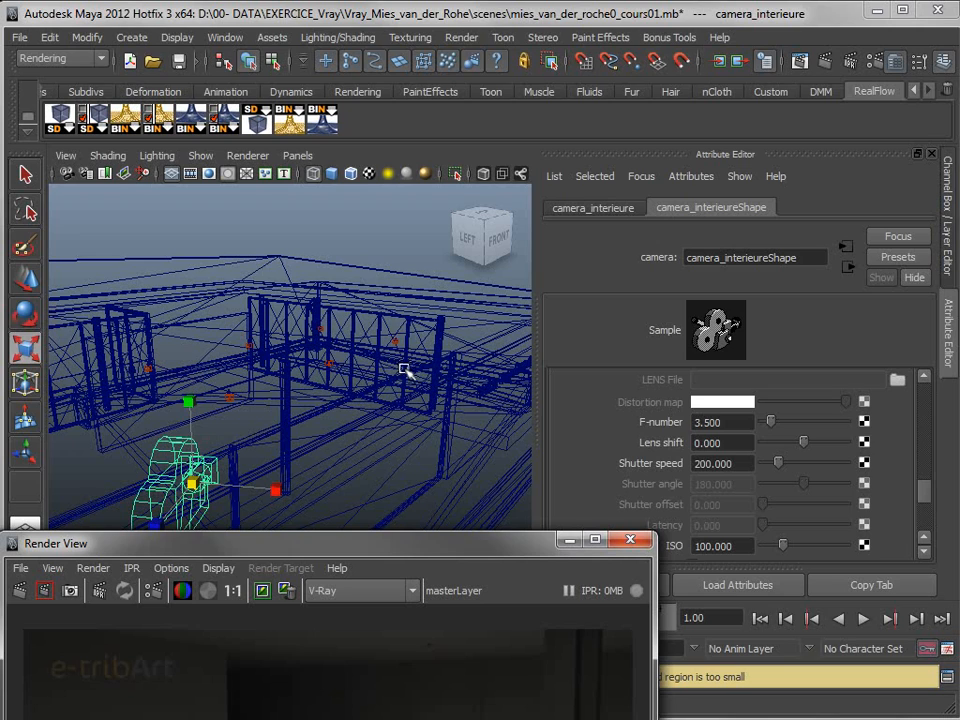
alt+drag(393, 373, 300, 354)
alt+drag(315, 414, 379, 429)
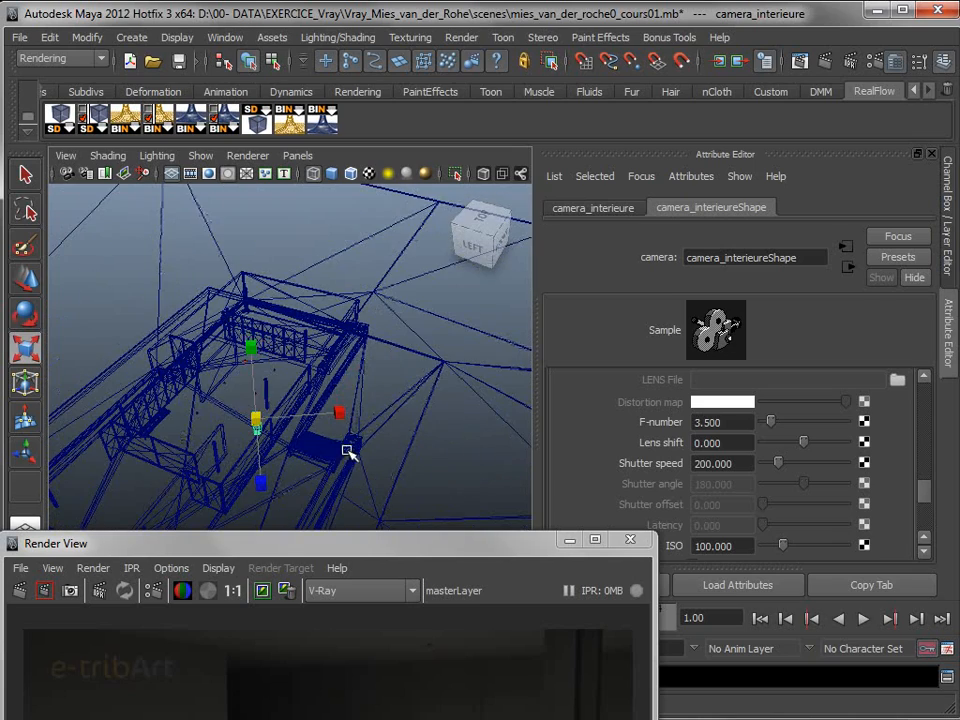
mouse_move(342, 441)
alt+mouse_down()
mouse_move(313, 401)
mouse_move(333, 401)
mouse_move(349, 422)
alt+mouse_up()
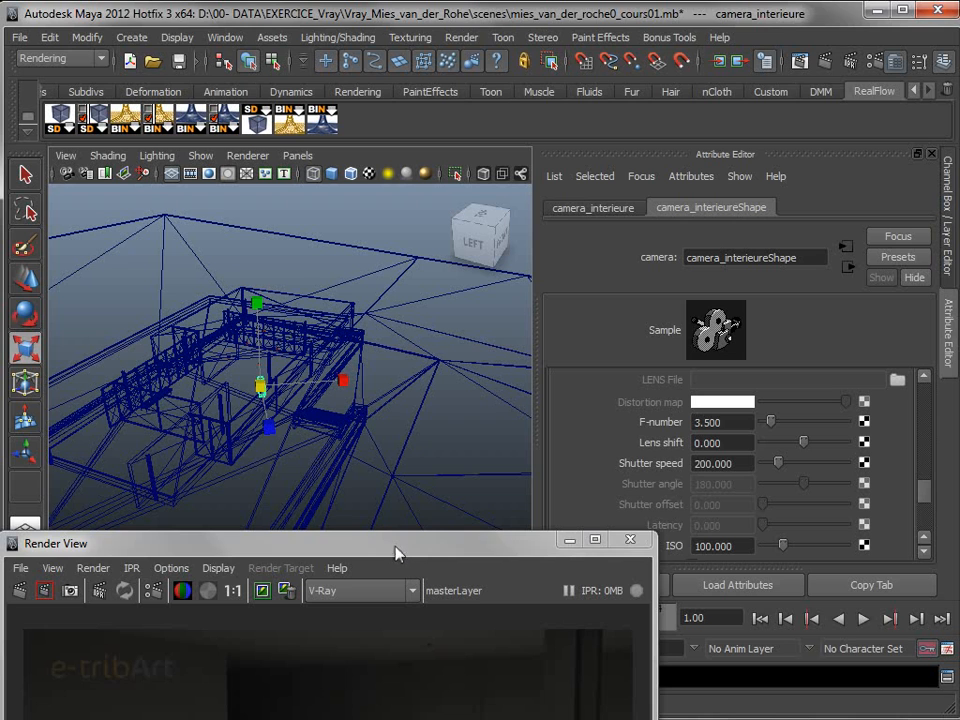
drag(399, 553, 454, 223)
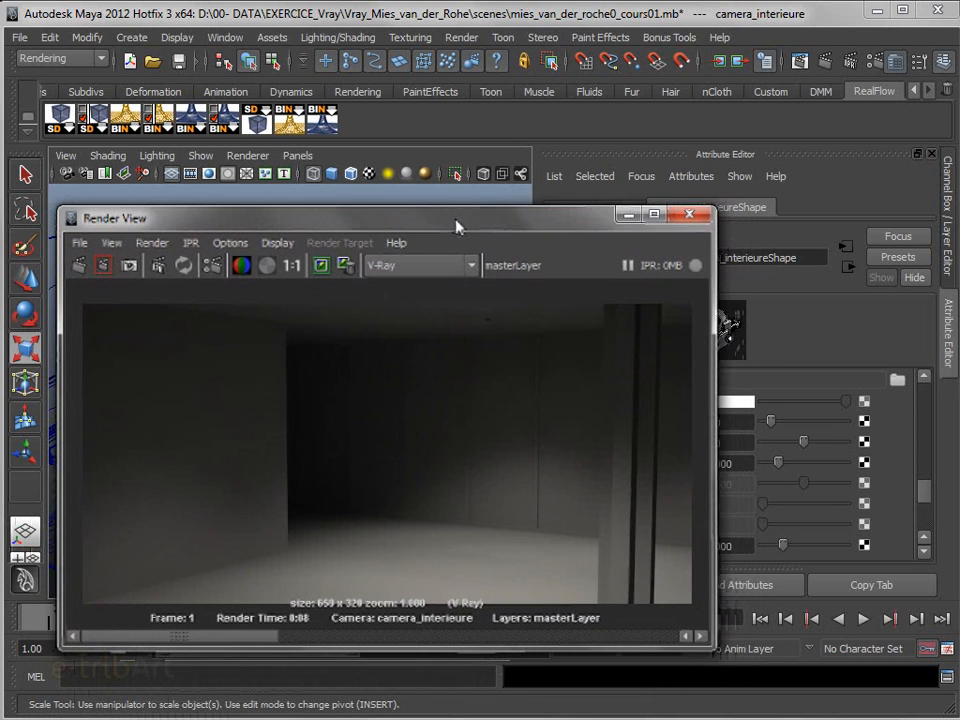
click(690, 215)
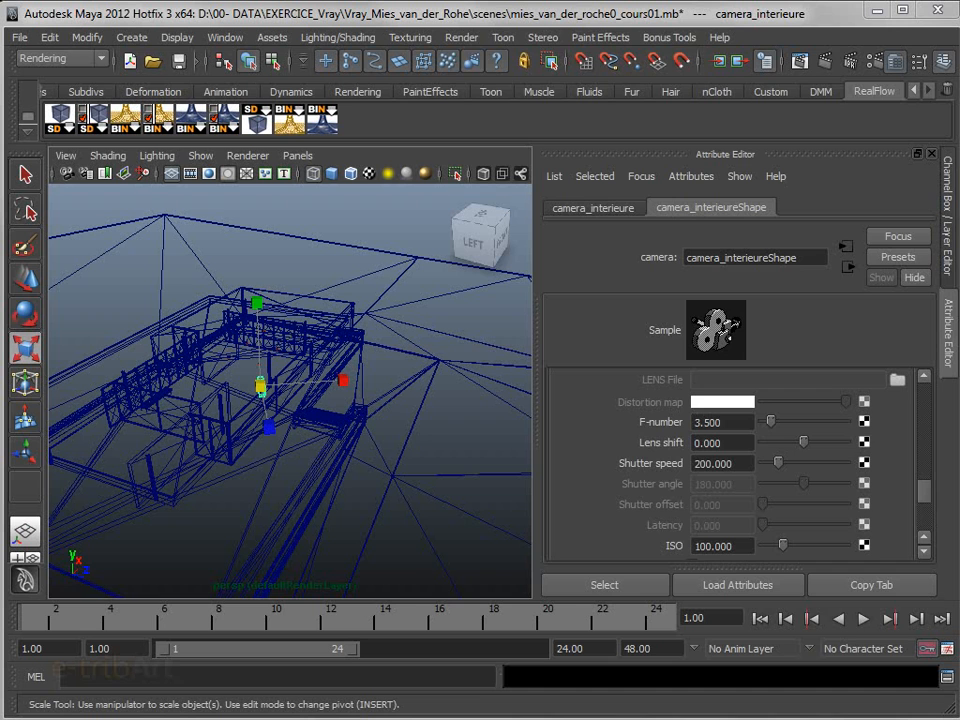
Create a V-Ray sun and a V-Ray sky for the scene from the V-Ray render settings
drag(958, 108, 714, 57)
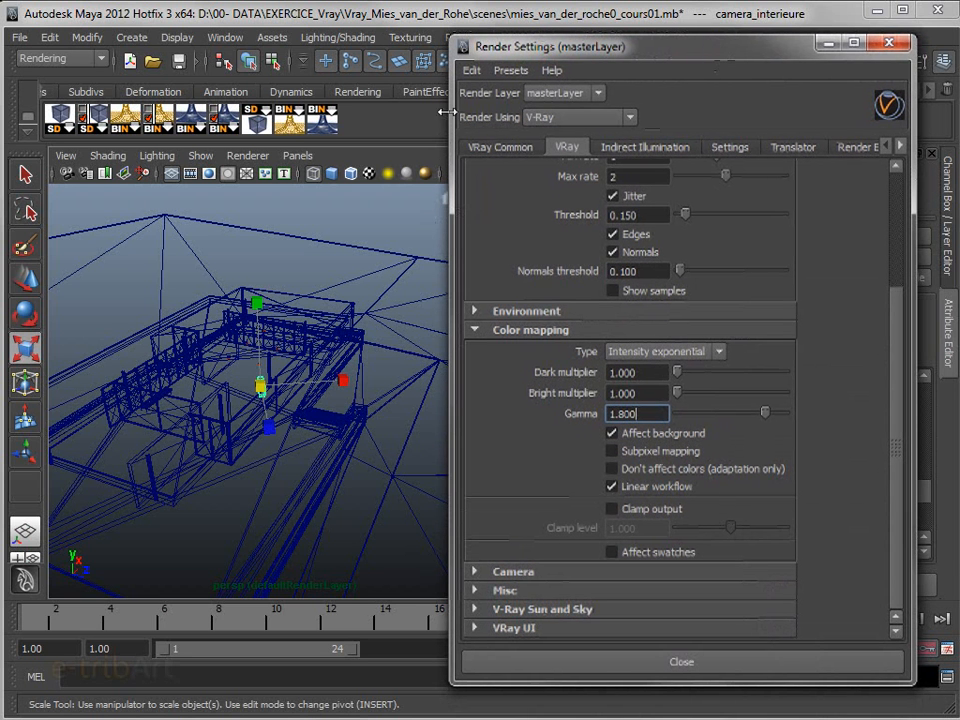
click(498, 616)
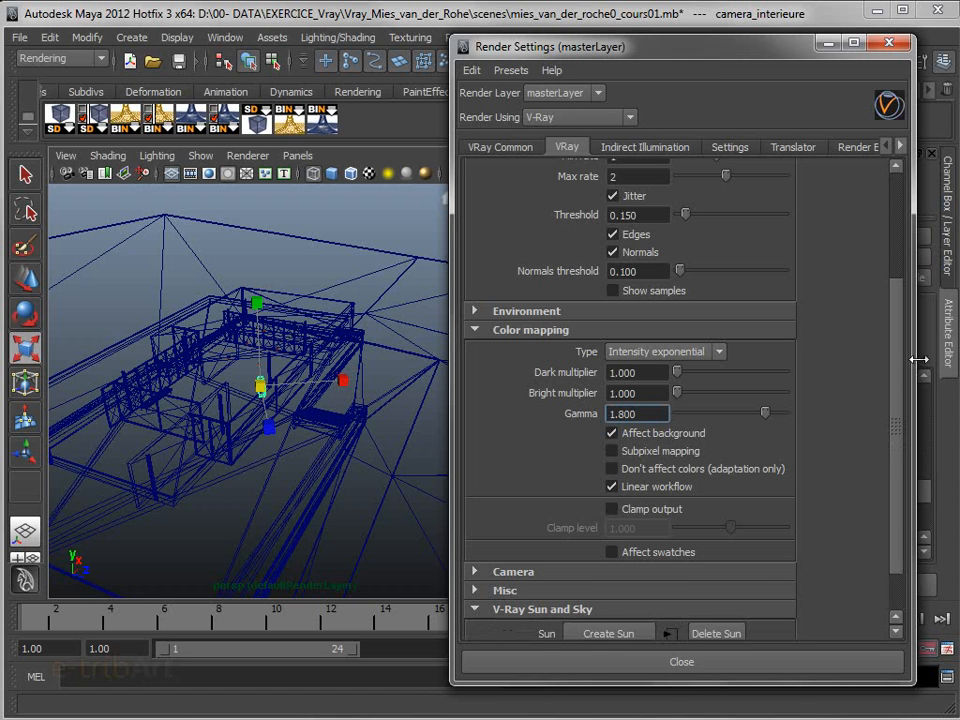
drag(899, 374, 897, 500)
click(612, 585)
click(601, 609)
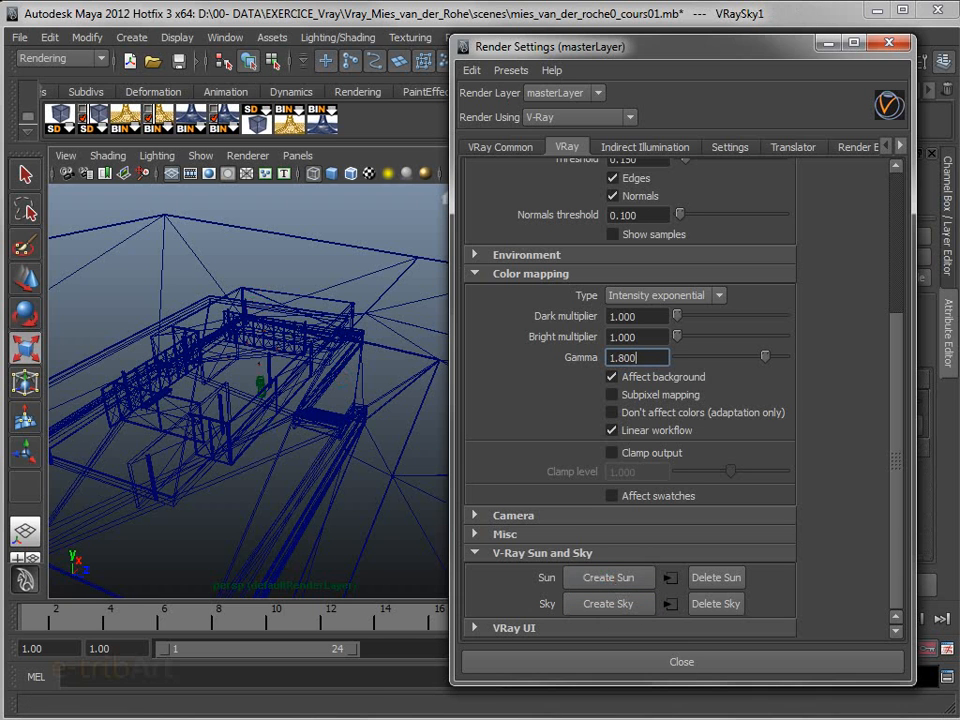
Expand transform1 in the Outliner and select its VRayGeoSun1 node
drag(959, 47, 691, 37)
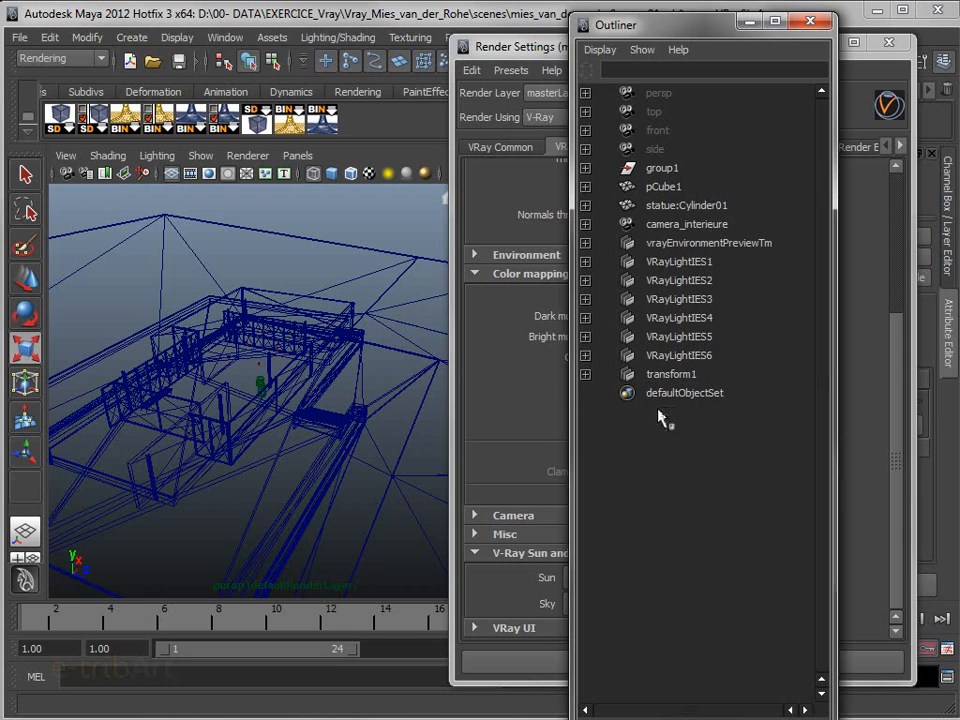
click(662, 375)
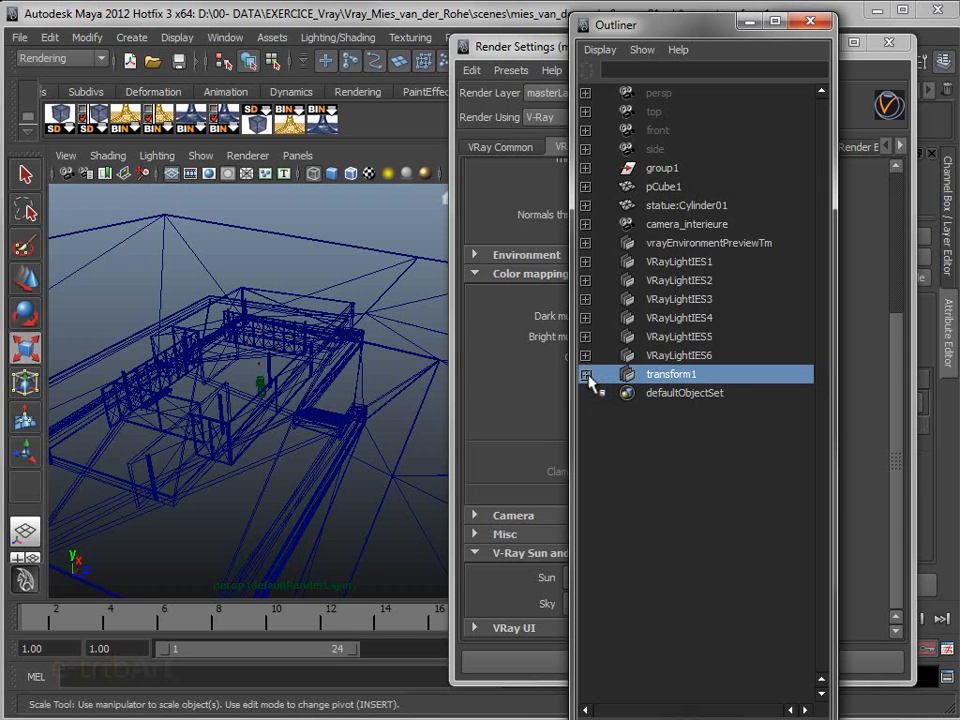
click(586, 374)
drag(525, 52, 958, 84)
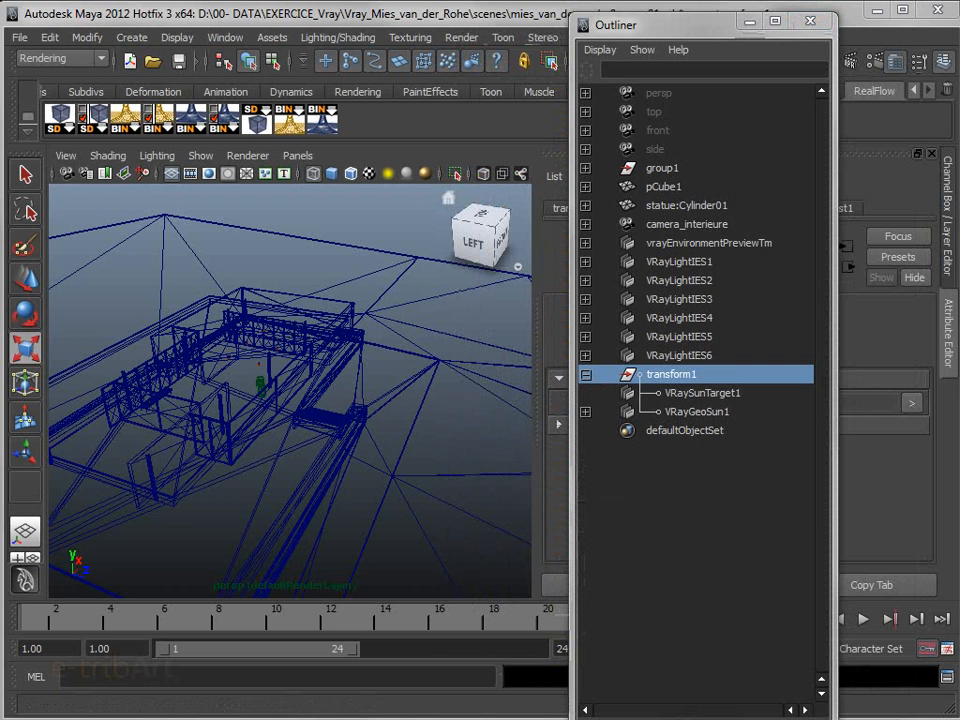
click(689, 413)
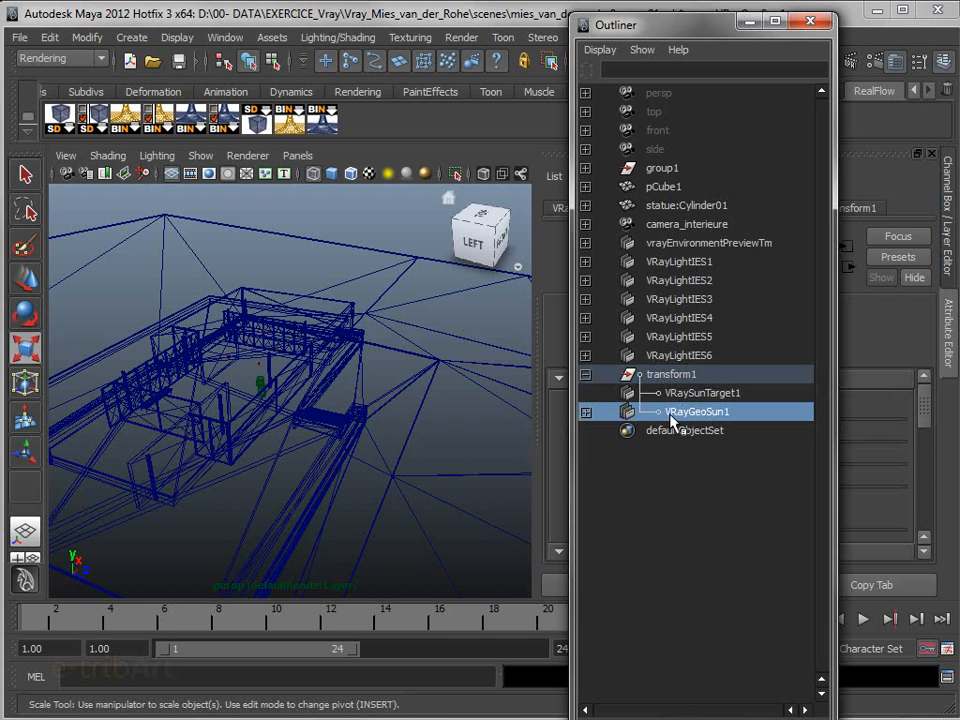
Frame the selected V-Ray sun in the persp view and set its photon radius to about 19.463
key(f)
mouse_move(382, 432)
alt+mouse_down()
mouse_move(390, 439)
mouse_move(454, 422)
mouse_move(386, 433)
alt+mouse_up()
drag(686, 31, 958, 108)
scroll(381, 446, down, 4)
alt+drag(380, 457, 431, 444)
drag(921, 423, 904, 514)
drag(830, 449, 782, 458)
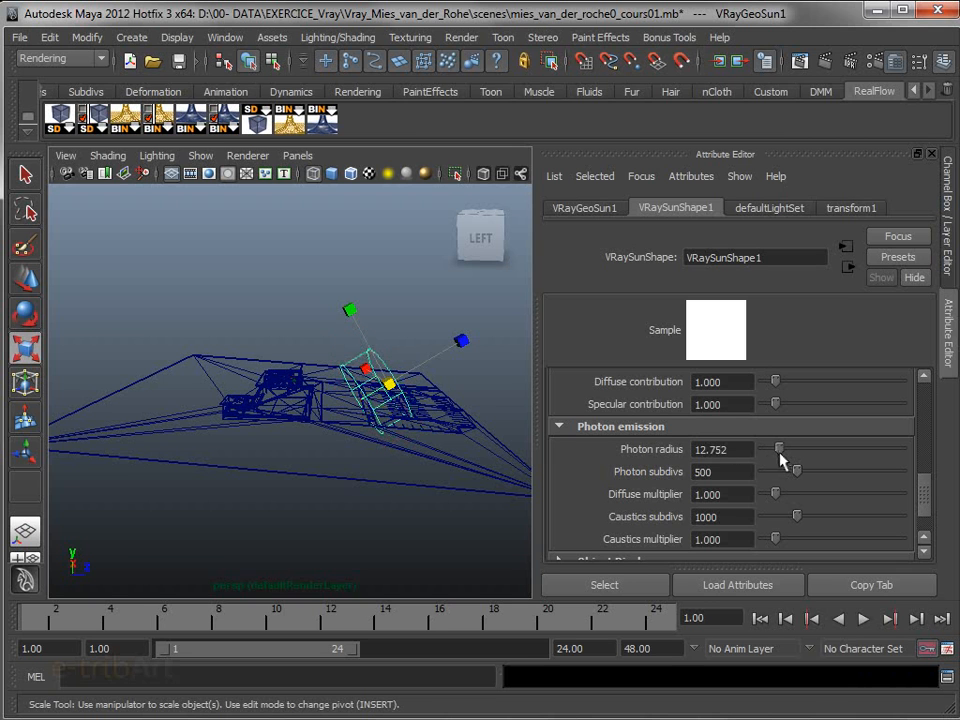
drag(781, 451, 790, 452)
Move the V-Ray sun outward along the Z axis, past the edge of the pavilion site, and raise it
alt+drag(368, 454, 320, 459)
key(w)
drag(406, 374, 556, 361)
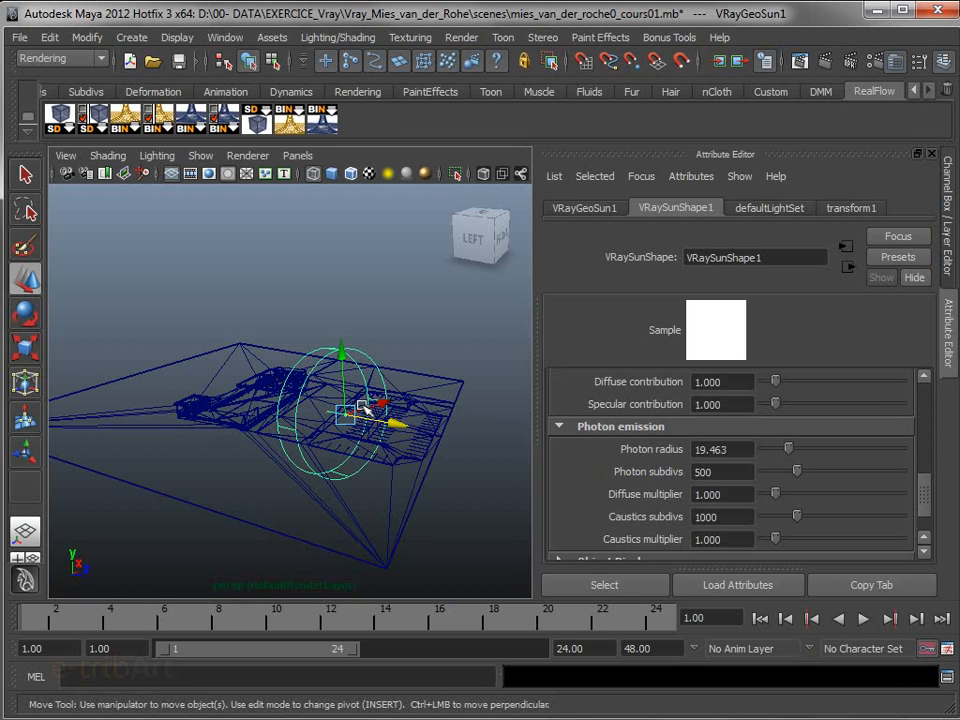
drag(344, 418, 251, 418)
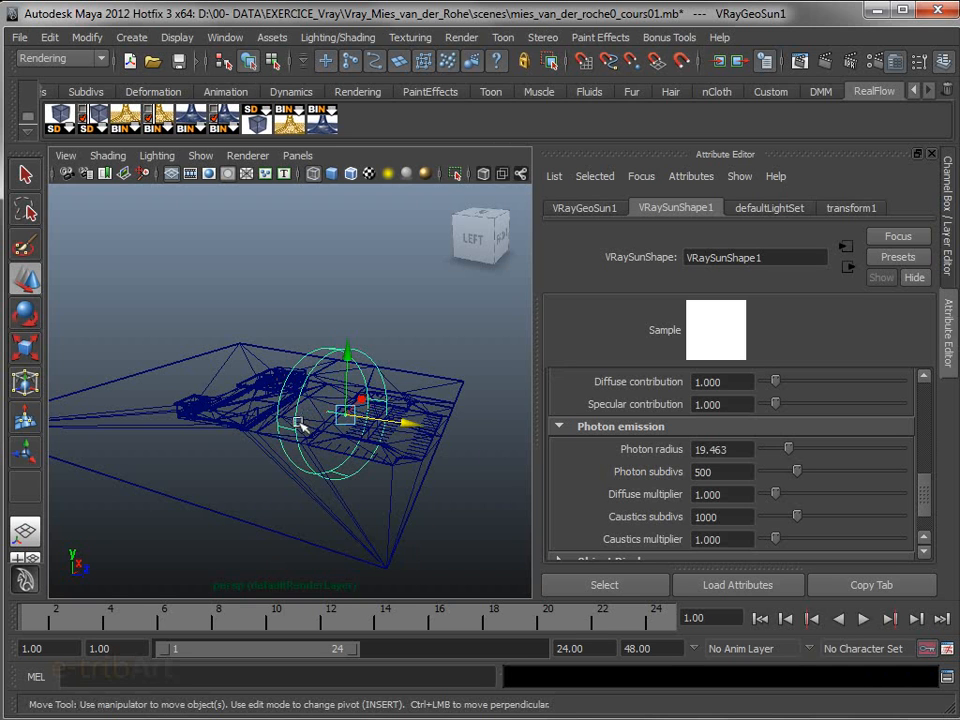
drag(411, 426, 612, 457)
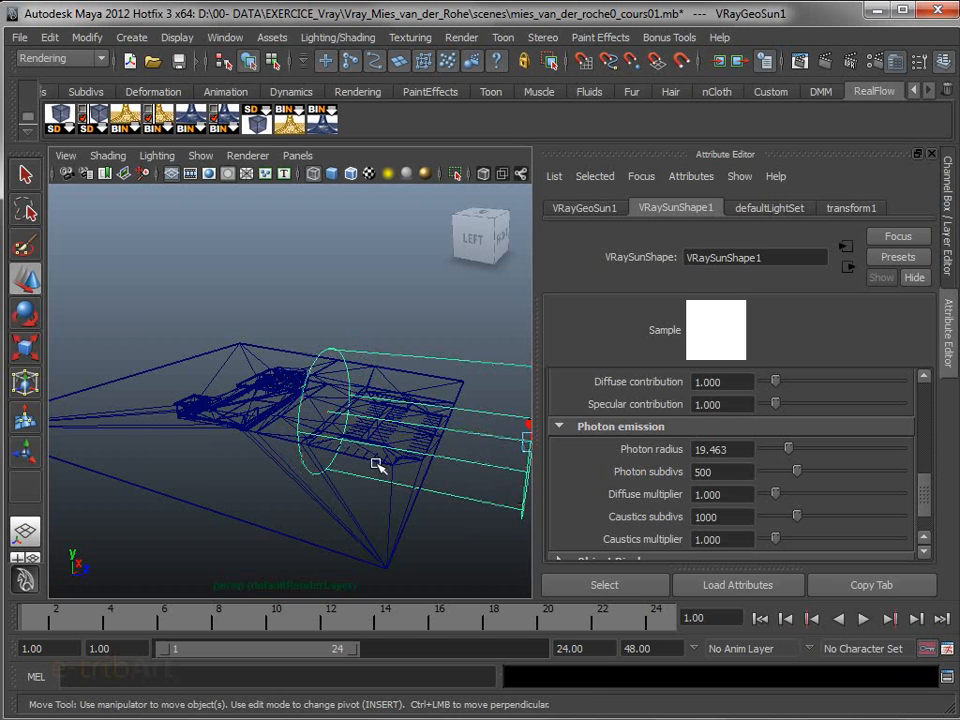
scroll(375, 463, down, 3)
drag(425, 362, 418, 237)
Reposition the V-Ray sun high above the pavilion, at about -5.5 in X and -14.8 in Z
alt+drag(366, 435, 394, 470)
scroll(390, 468, up, 4)
alt+middle_drag(373, 459, 228, 485)
alt+drag(228, 485, 165, 470)
drag(339, 290, 149, 369)
scroll(189, 422, down, 3)
alt+drag(178, 430, 379, 412)
alt+middle_drag(380, 412, 272, 445)
alt+drag(272, 440, 212, 339)
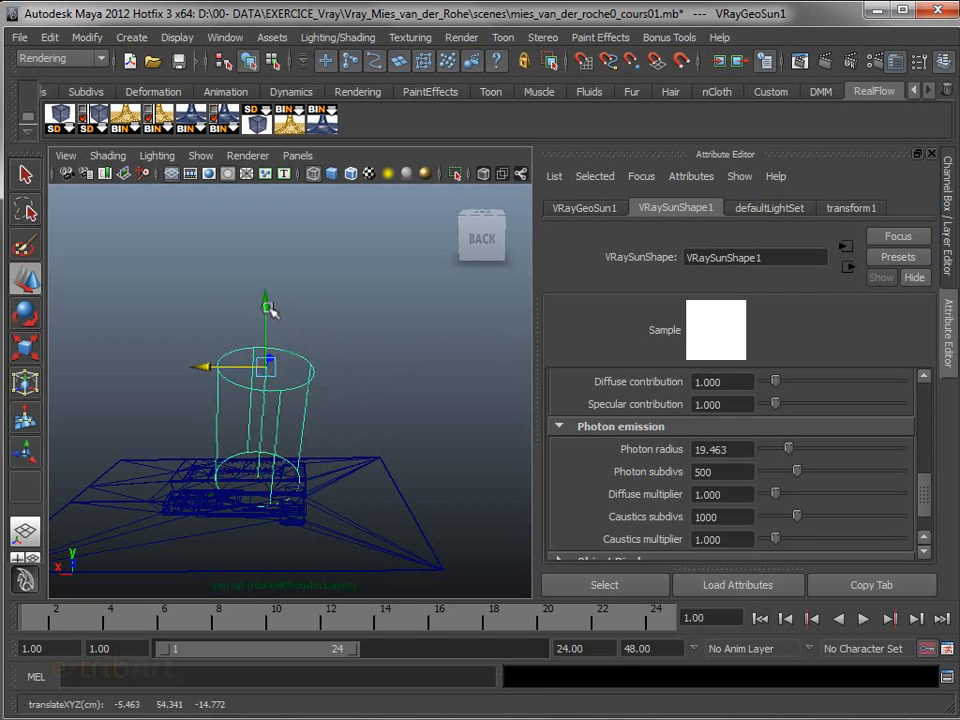
drag(270, 312, 266, 195)
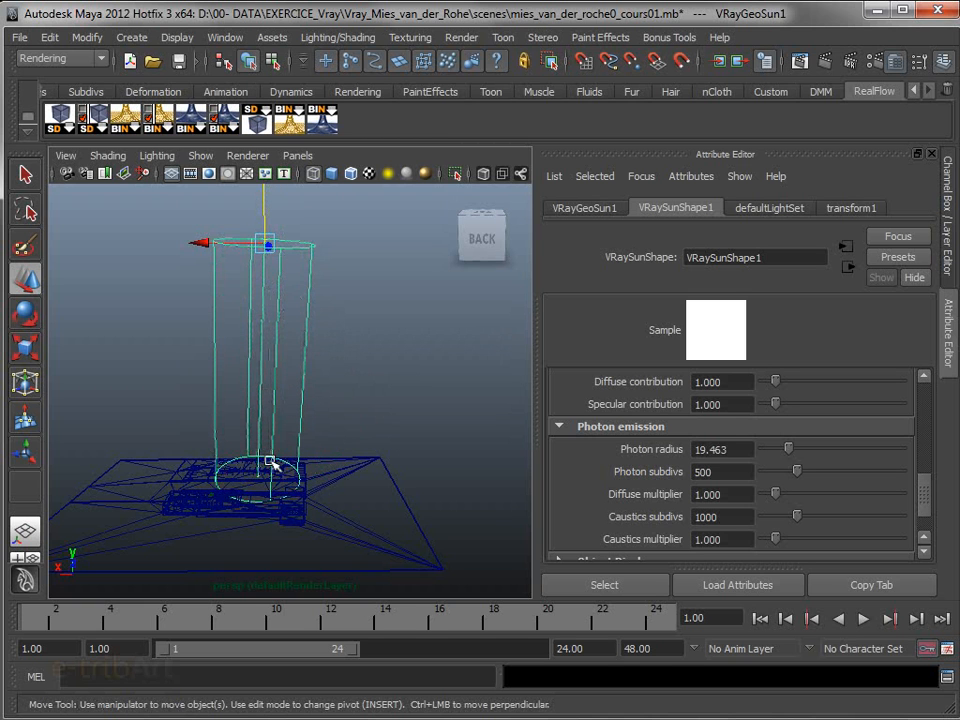
Move the V-Ray sun low to the side of the site, at about -85.4, 33.7, -14.8
drag(199, 241, 370, 369)
scroll(400, 323, down, 2)
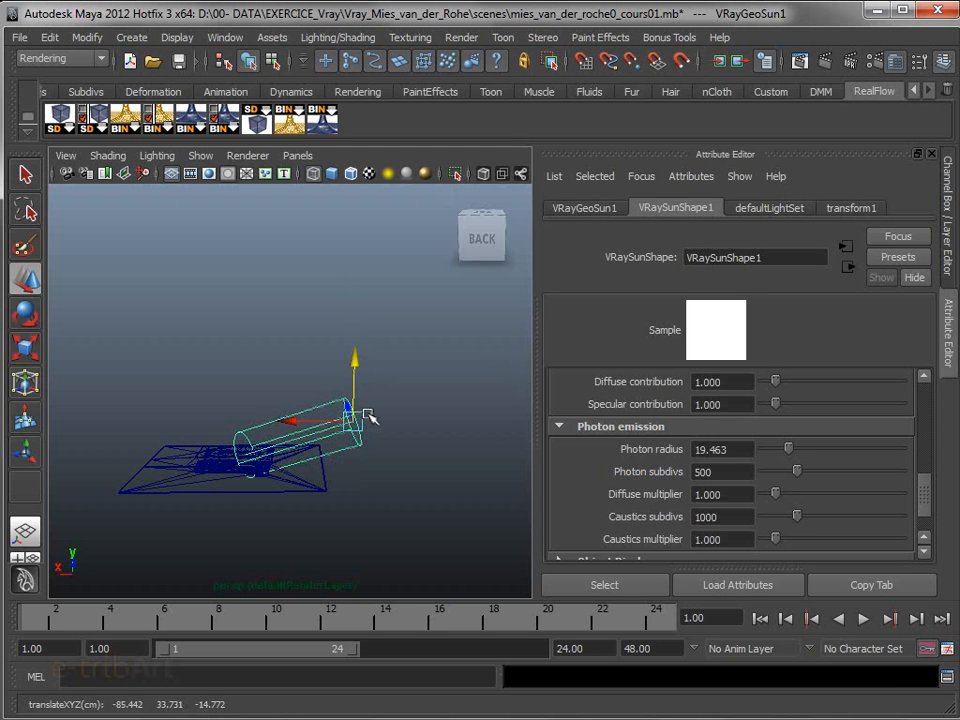
alt+drag(364, 450, 472, 435)
alt+drag(535, 419, 369, 444)
scroll(366, 448, up, 5)
alt+middle_drag(364, 452, 241, 417)
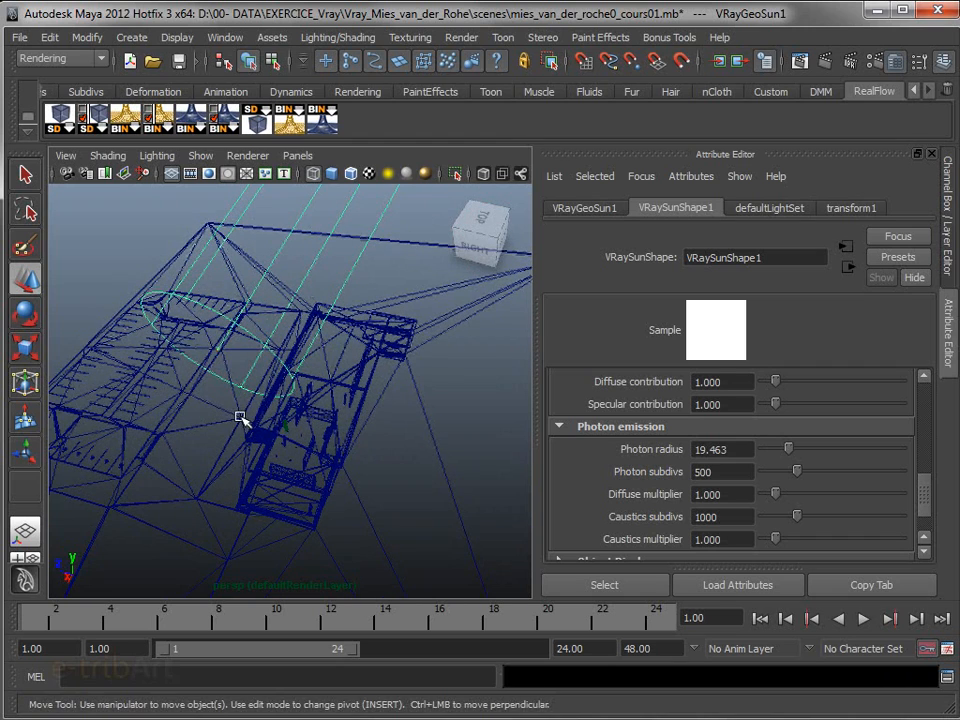
Select VRaySunTarget1 and move it onto the pavilion, to about 23.75 in X and -27.08 in Z
scroll(252, 410, up, 10)
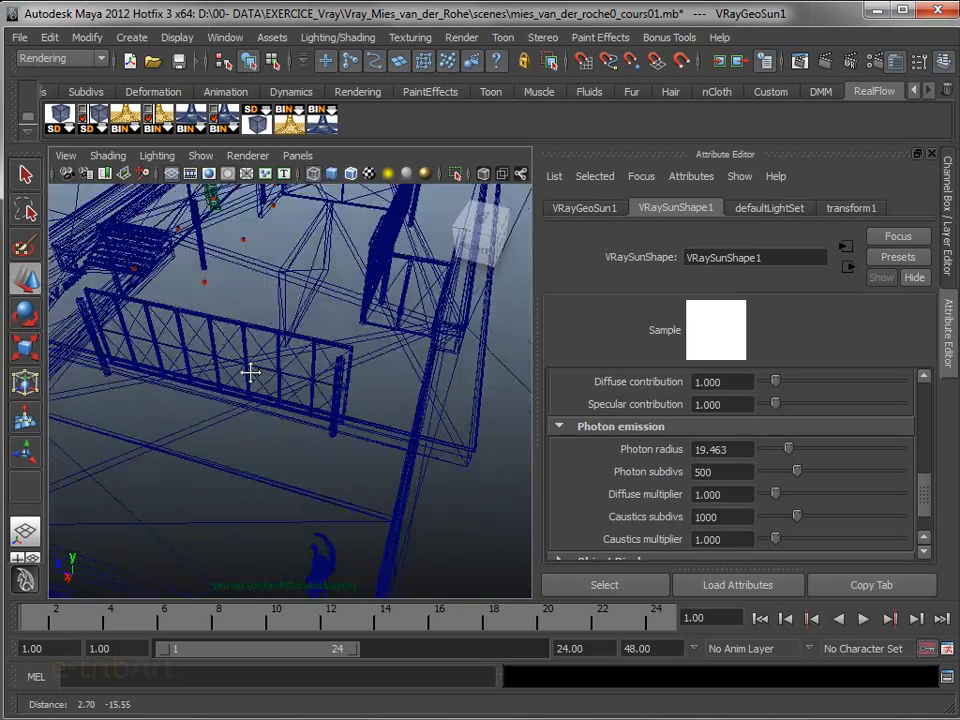
scroll(268, 372, up, 3)
scroll(261, 369, down, 8)
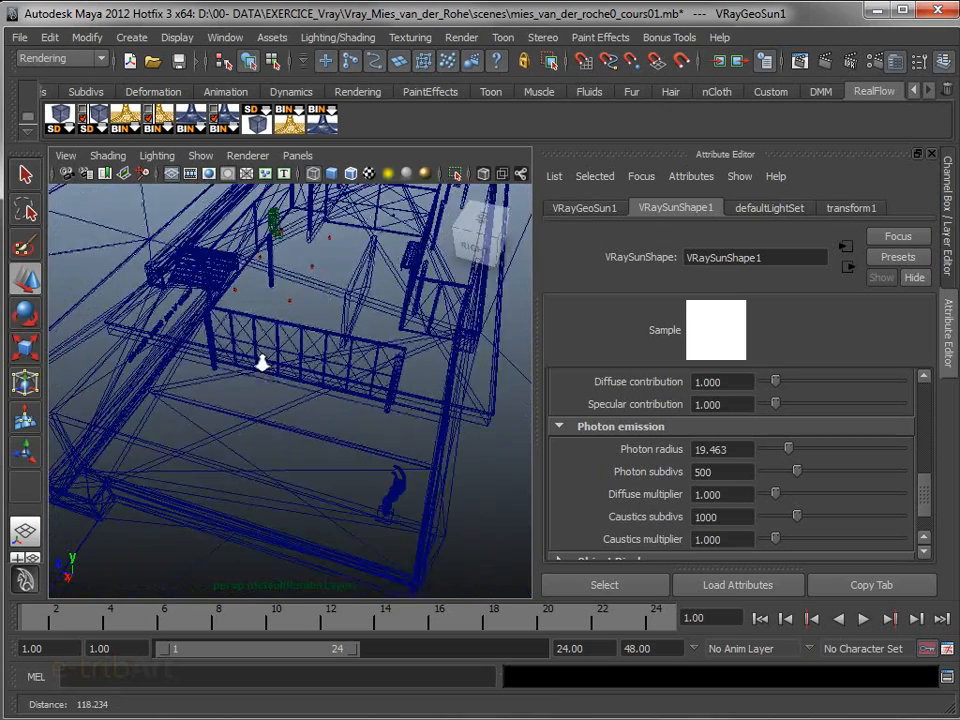
scroll(257, 351, down, 2)
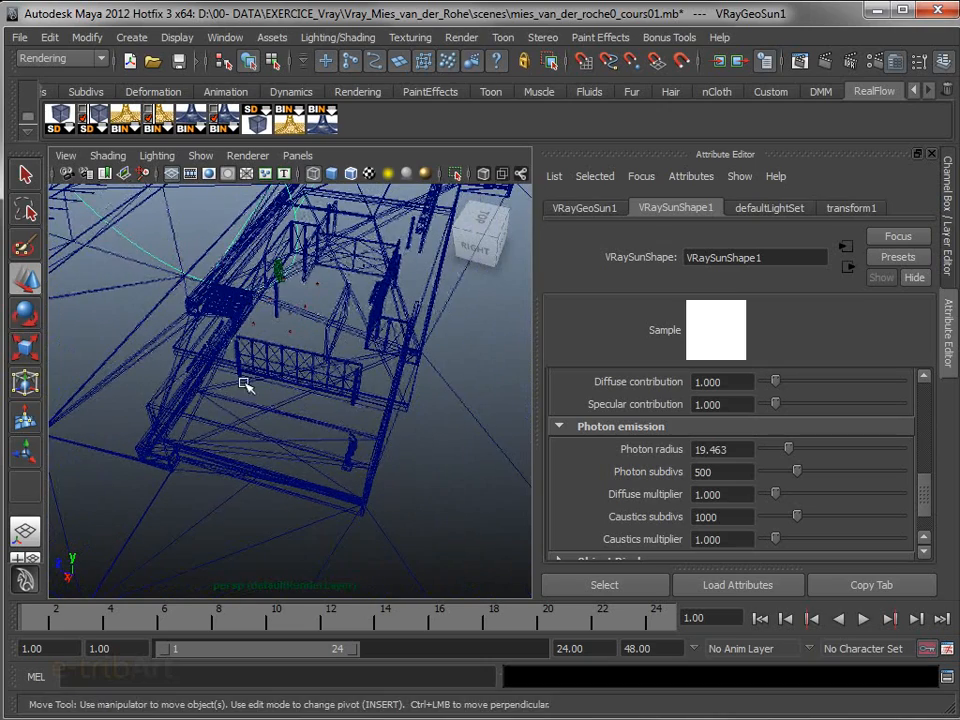
mouse_move(231, 353)
alt+mouse_down()
mouse_move(257, 366)
mouse_move(248, 364)
alt+mouse_up()
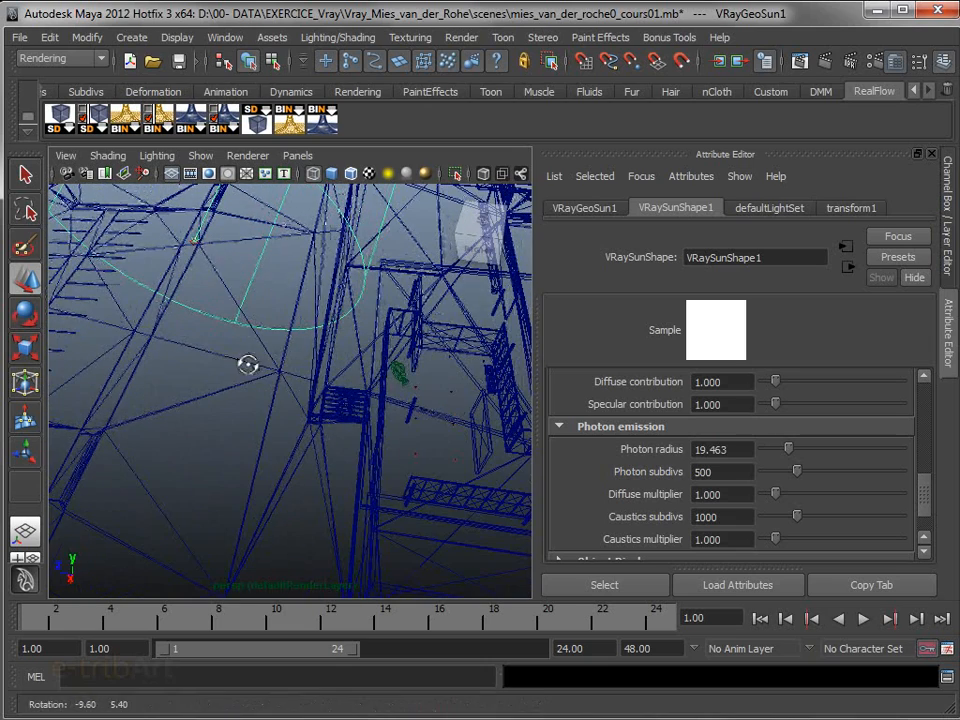
click(199, 245)
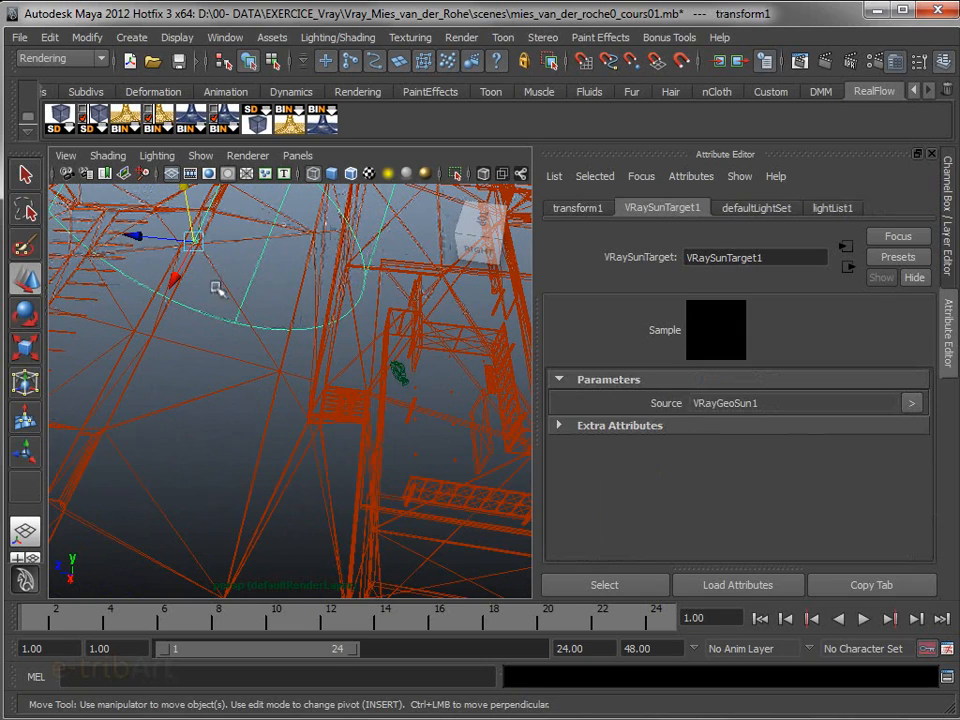
click(173, 280)
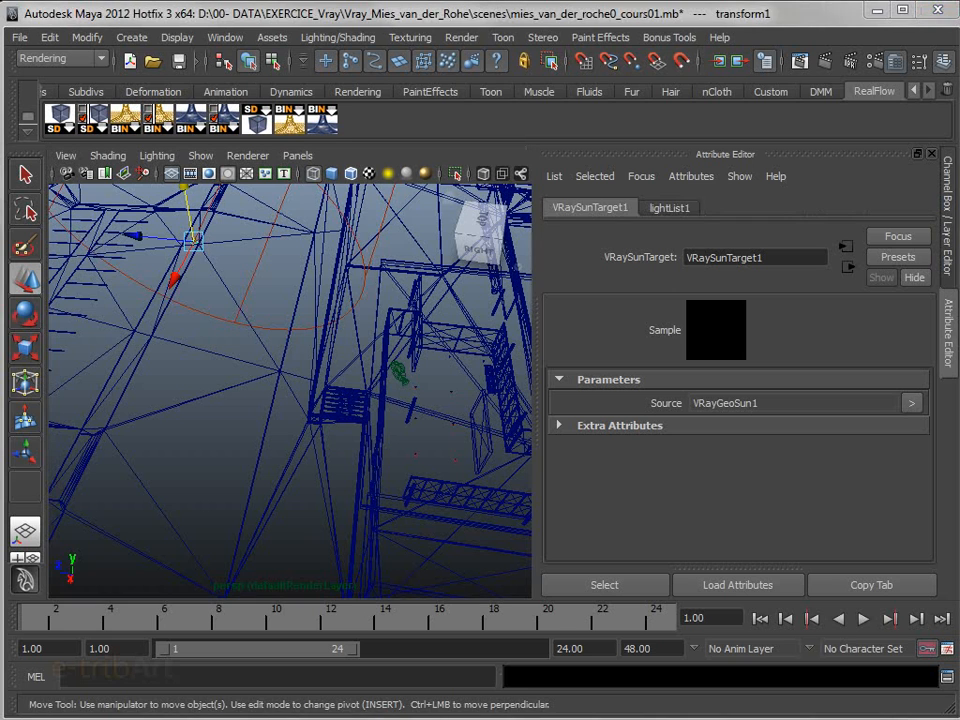
drag(172, 283, 101, 494)
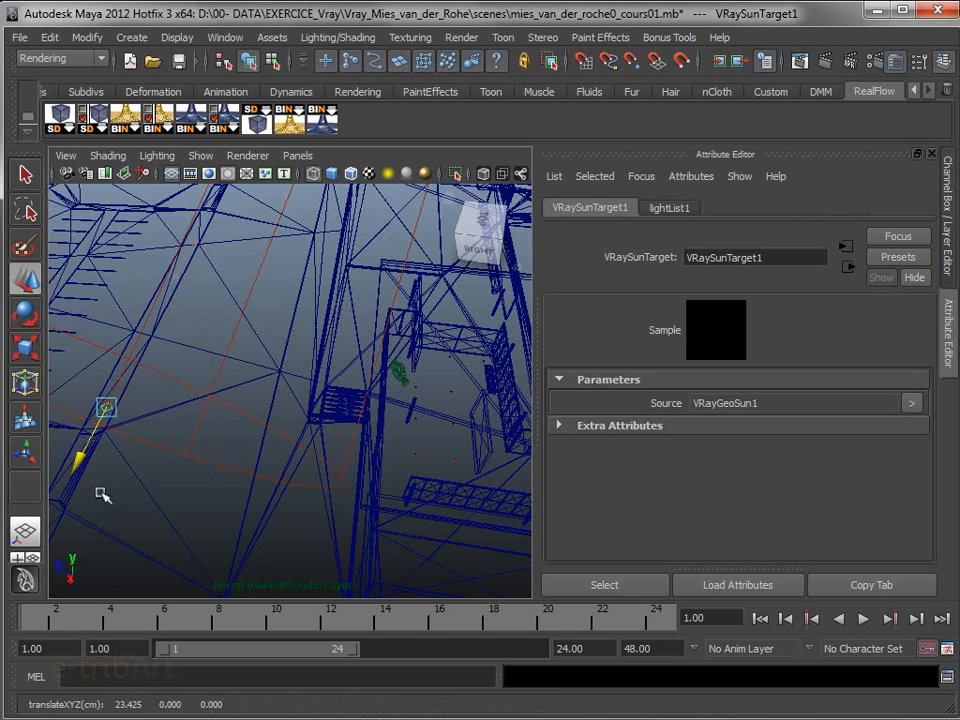
scroll(146, 475, down, 10)
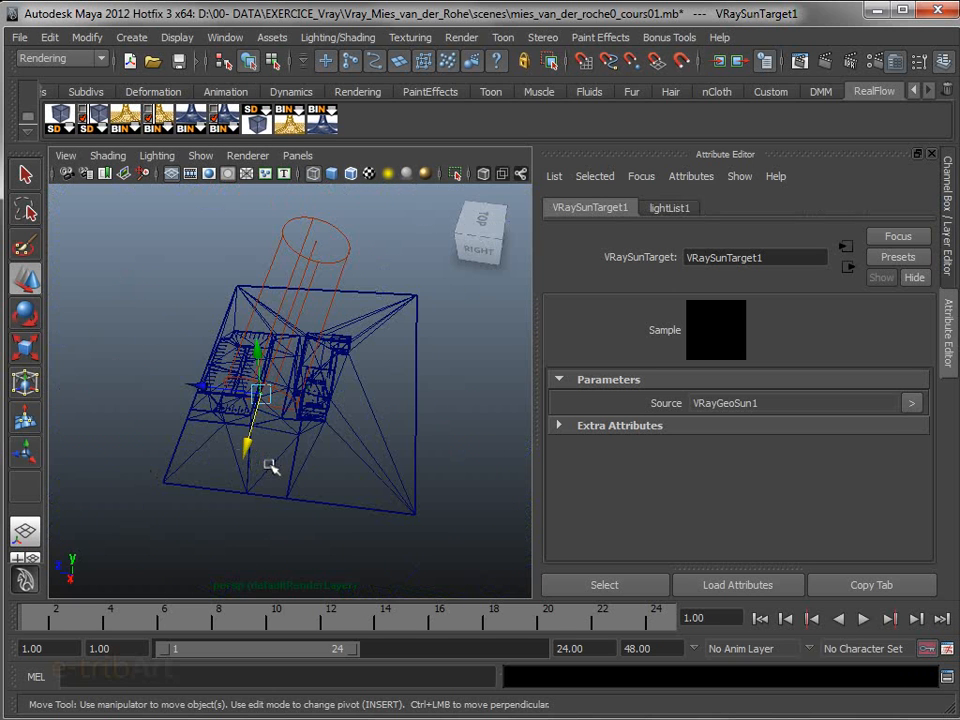
drag(199, 390, 249, 414)
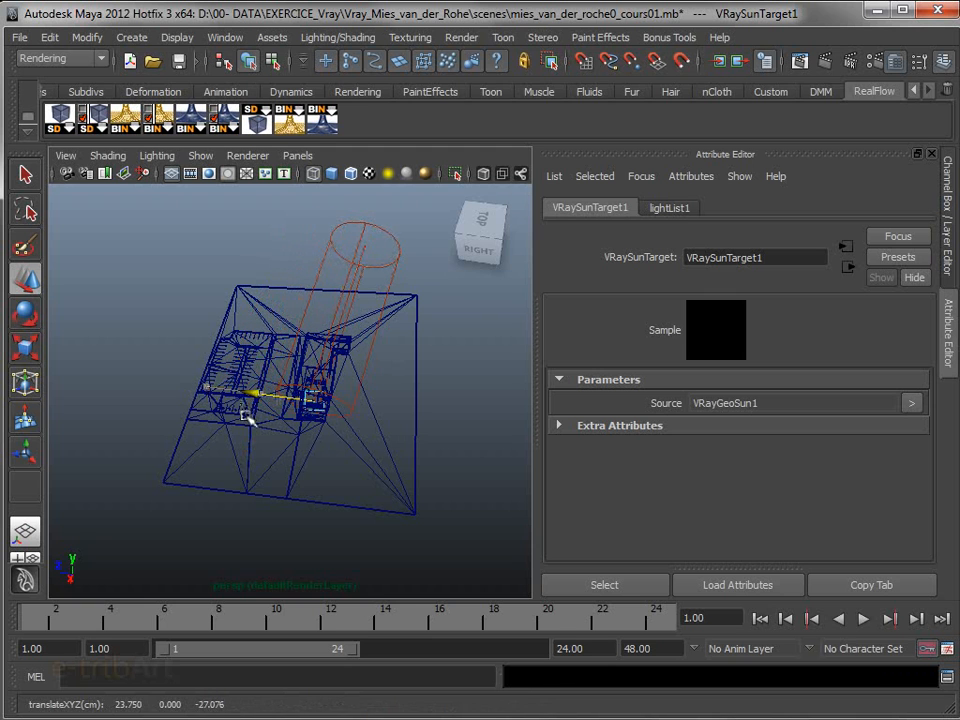
Select VRayGeoSun1 and move it along the Z axis, away from the pavilion beyond the site plane
click(367, 226)
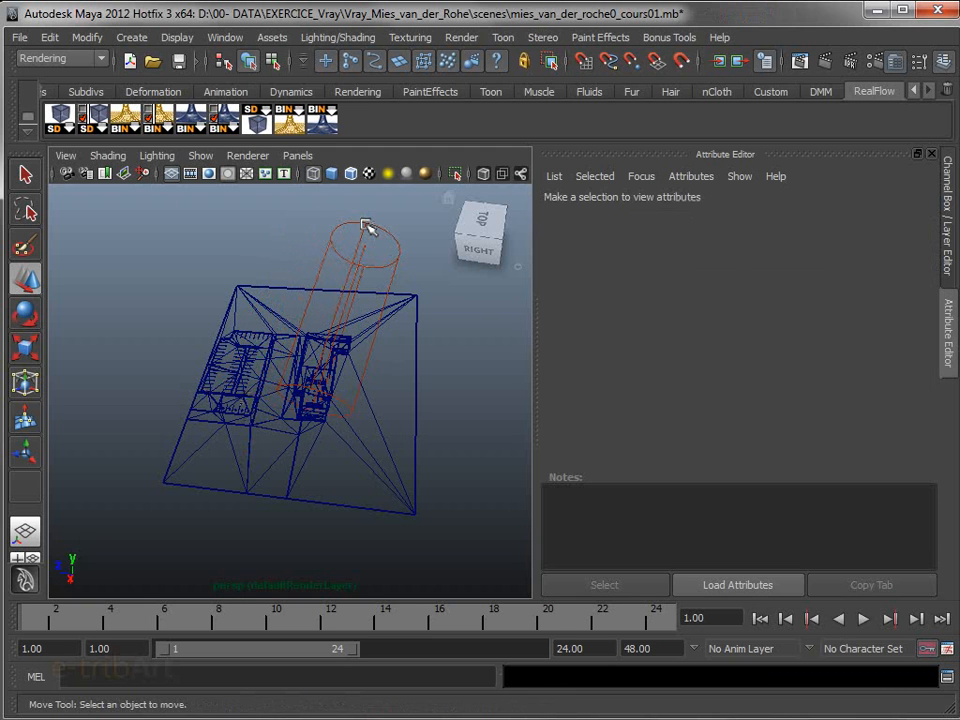
click(388, 251)
drag(308, 242, 63, 214)
alt+drag(126, 444, 442, 424)
alt+drag(307, 474, 364, 458)
alt+middle_drag(364, 454, 274, 469)
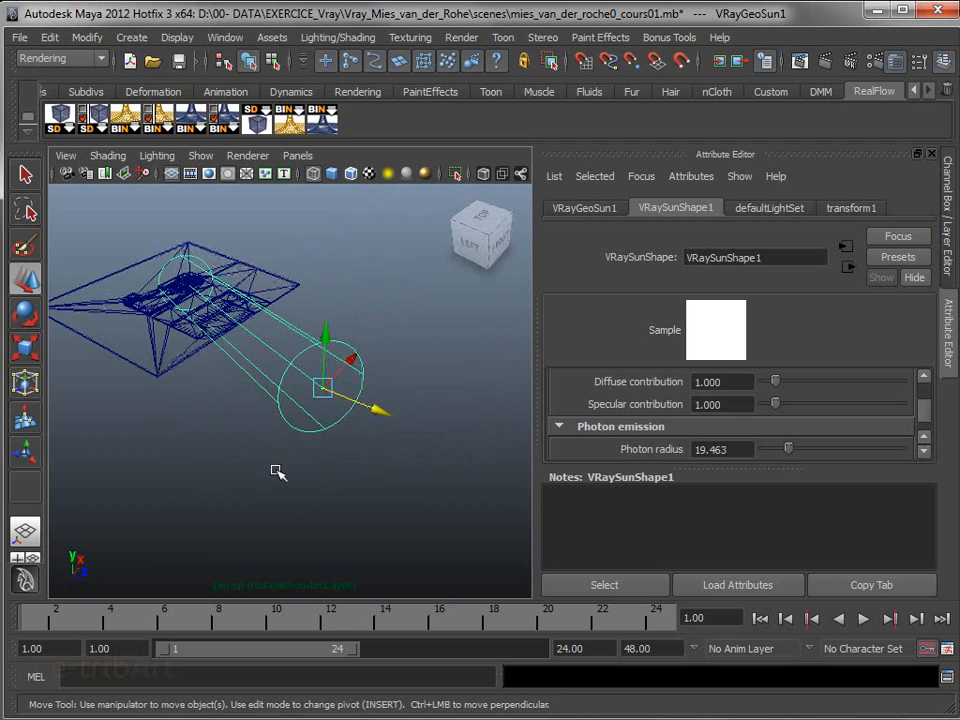
Shift VRayGeoSun1 along the X axis and raise it so it shines diagonally down onto the pavilion
drag(353, 364, 384, 186)
alt+drag(395, 246, 316, 337)
scroll(316, 337, up, 5)
alt+middle_drag(225, 328, 387, 498)
alt+drag(337, 474, 236, 514)
alt+middle_drag(264, 507, 380, 489)
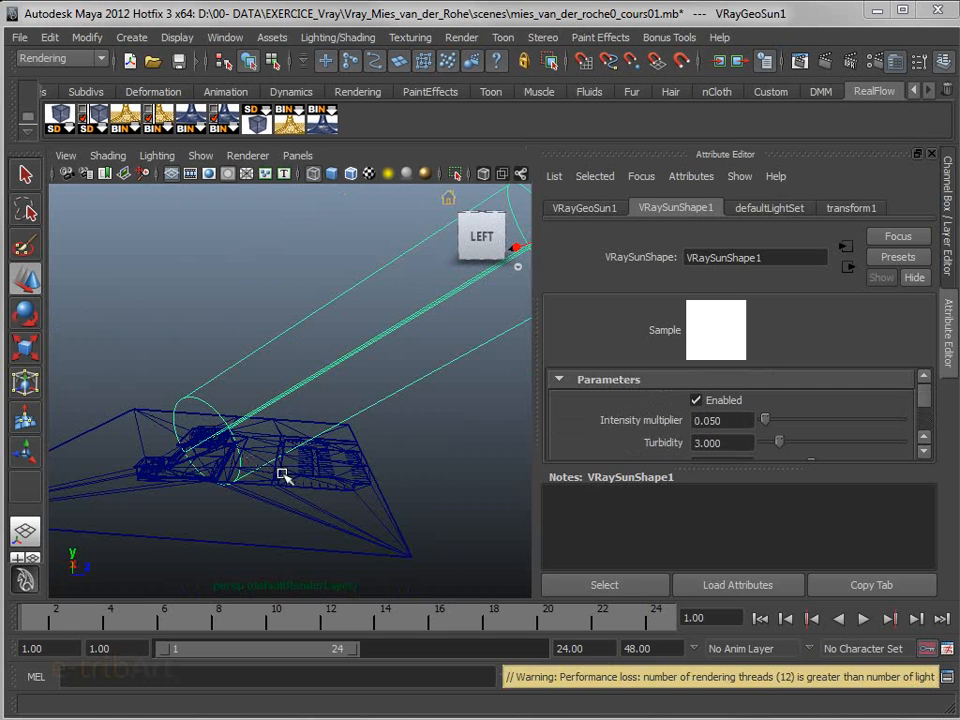
alt+drag(281, 474, 300, 461)
alt+middle_drag(300, 461, 294, 468)
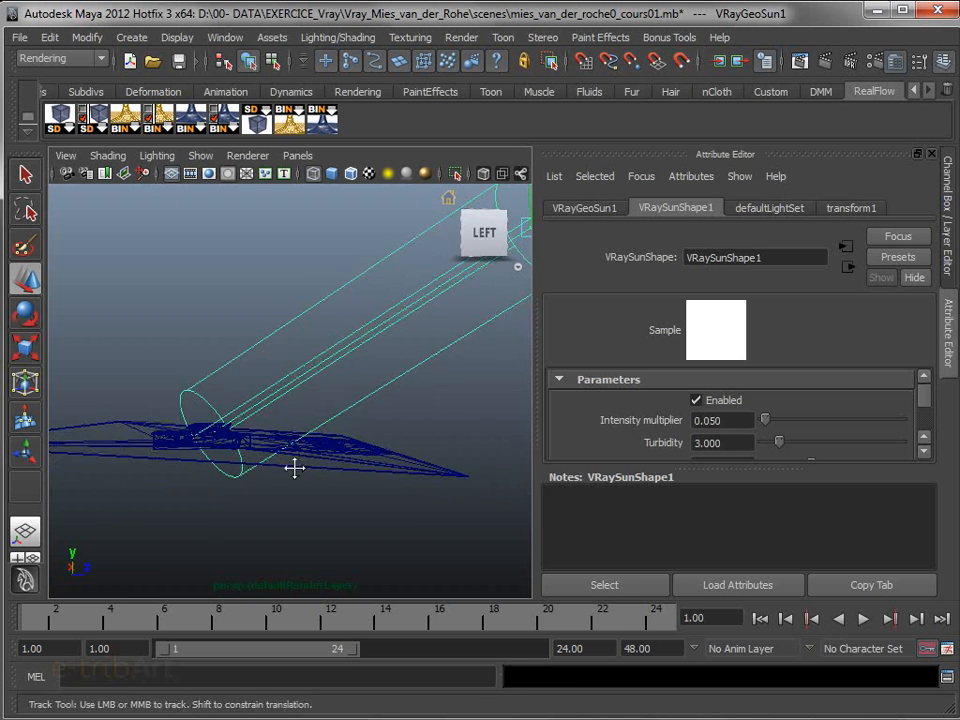
alt+drag(294, 468, 242, 534)
alt+middle_drag(242, 534, 263, 490)
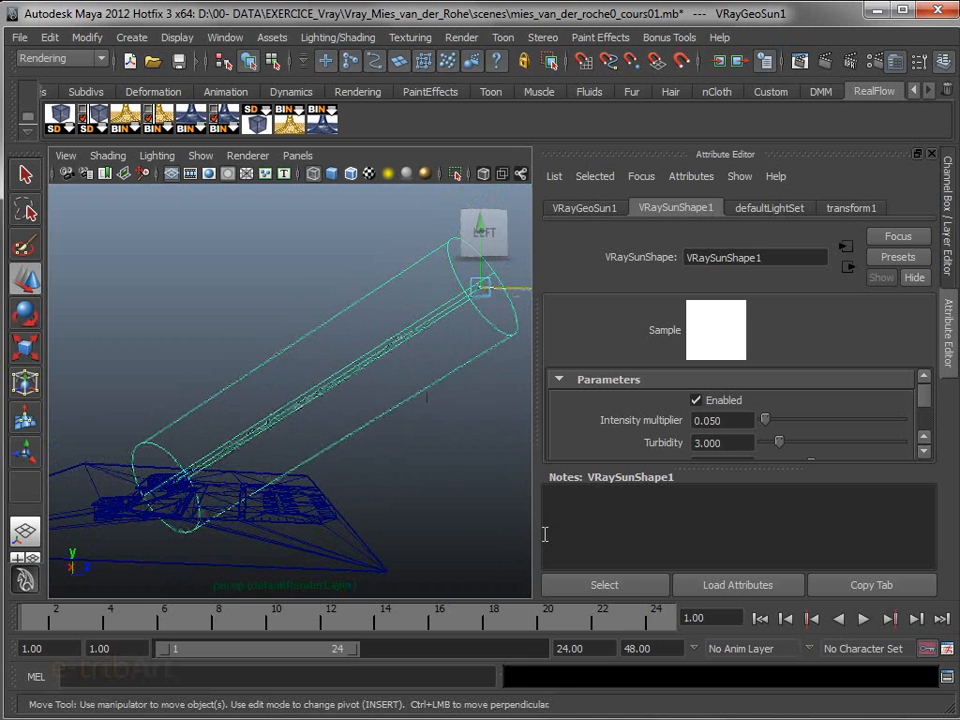
Render the persp view, examine the sunlit pavilion and sky, and clear the render window from the viewport
drag(731, 371, 403, 139)
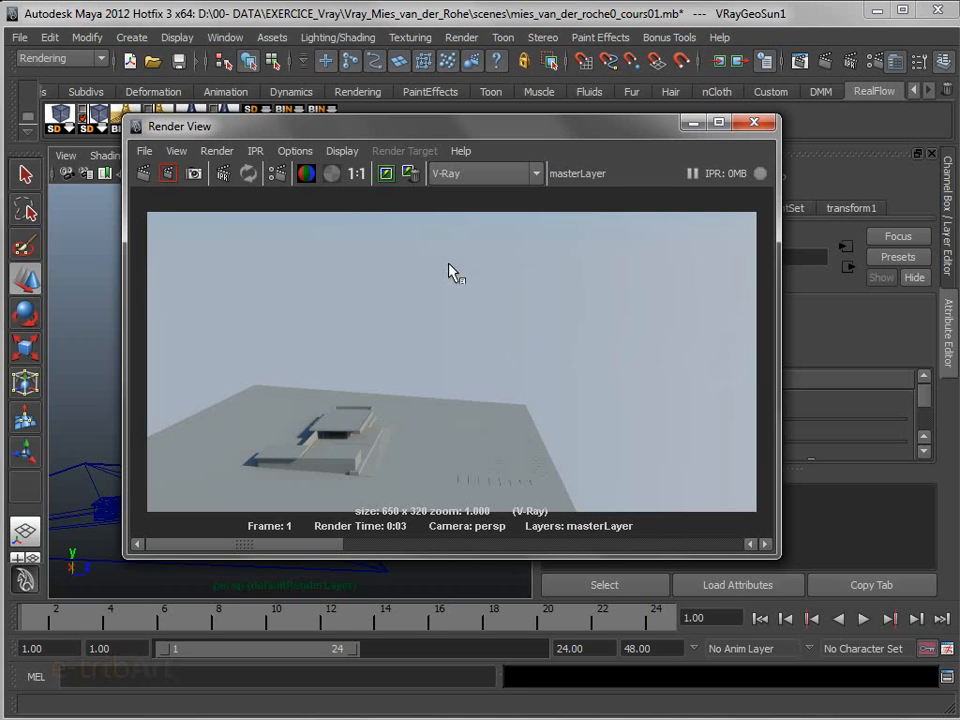
drag(415, 130, 374, 111)
drag(441, 107, 958, 285)
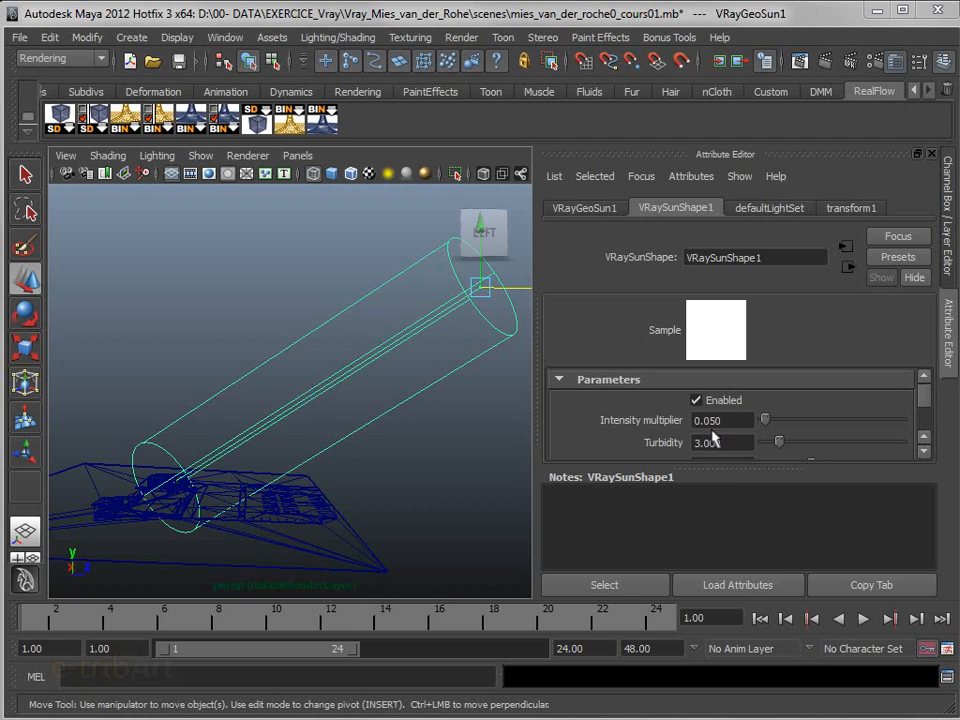
Lower VRayGeoSun1 close to the horizon and render the persp view to check the sunset lighting
drag(484, 273, 505, 447)
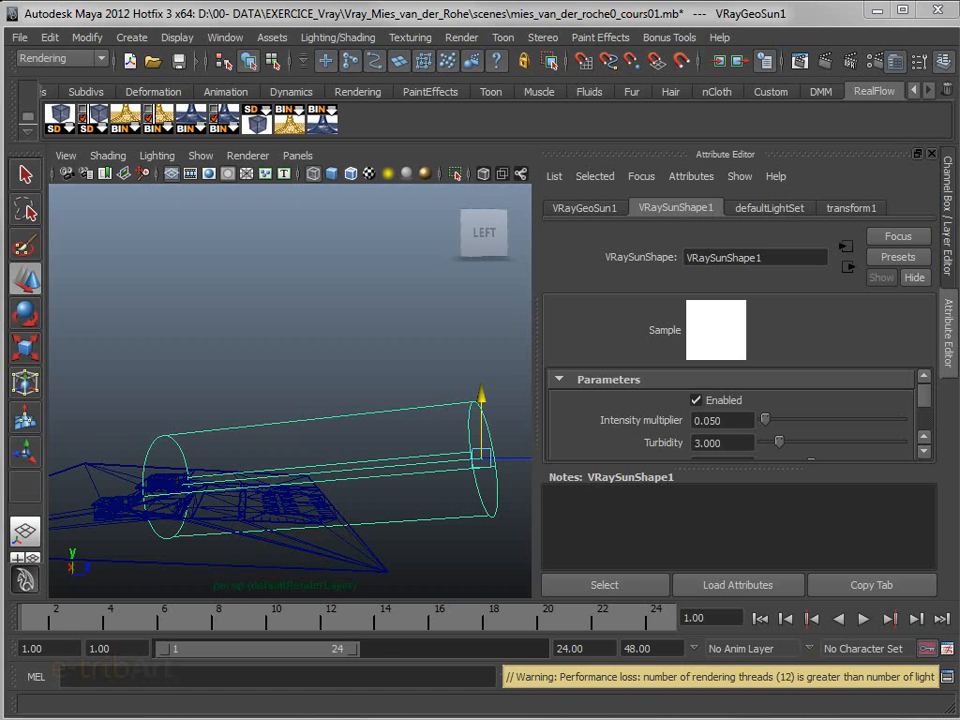
alt+middle_drag(341, 446, 352, 402)
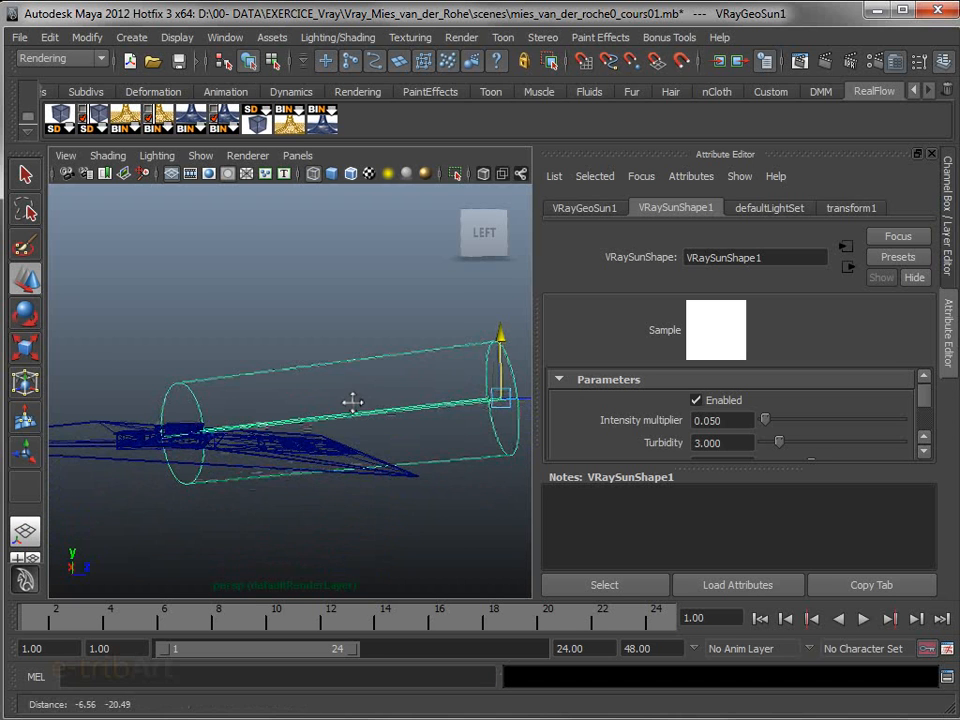
alt+drag(332, 439, 341, 463)
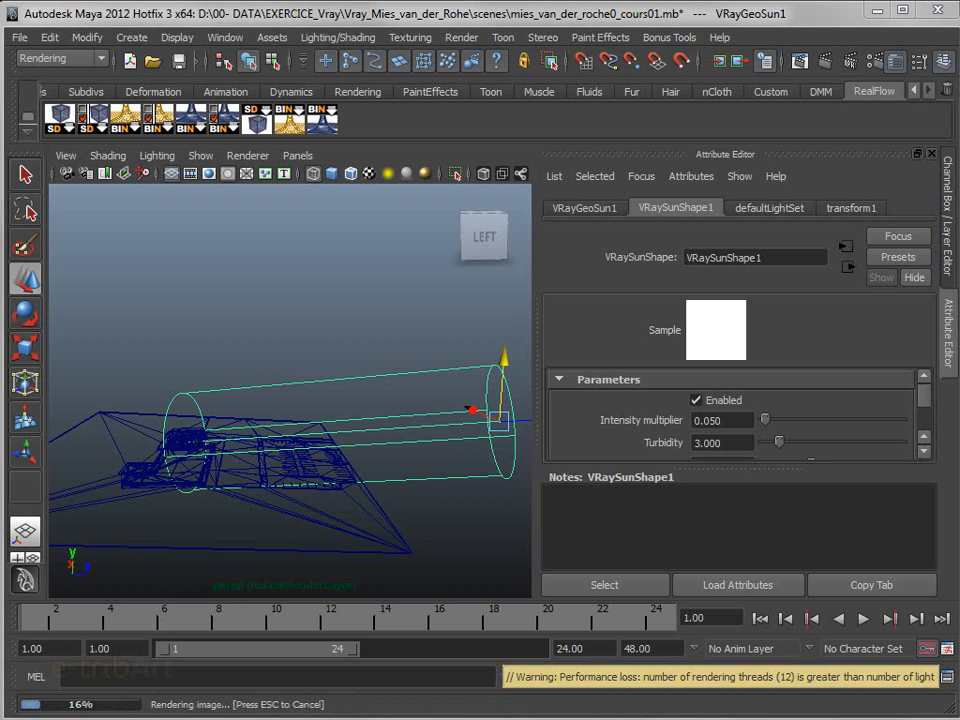
drag(955, 262, 128, 140)
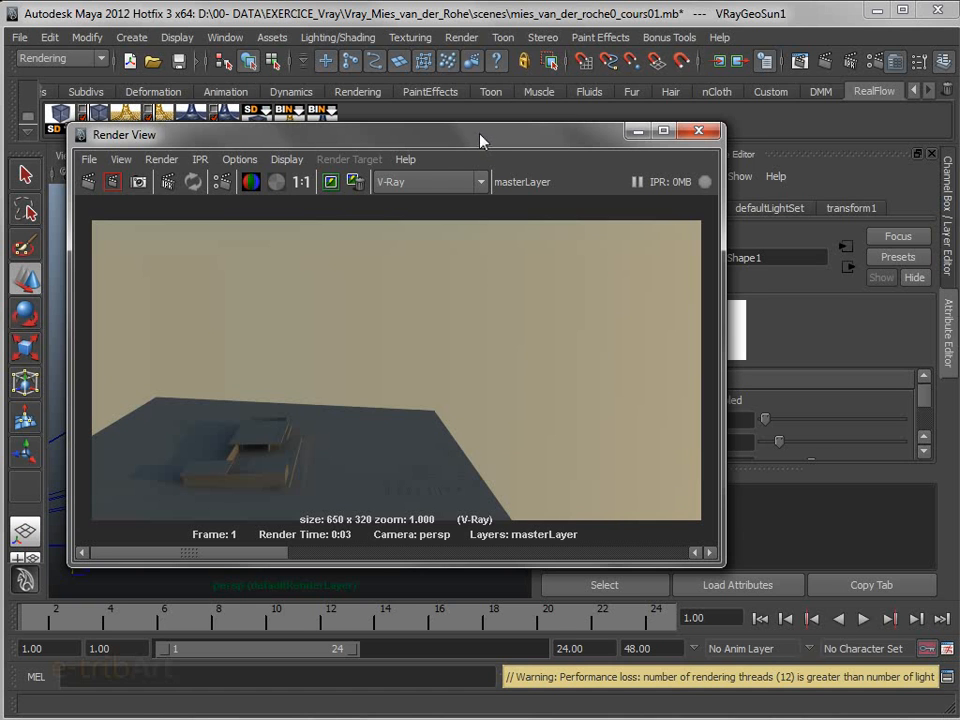
drag(482, 140, 450, 118)
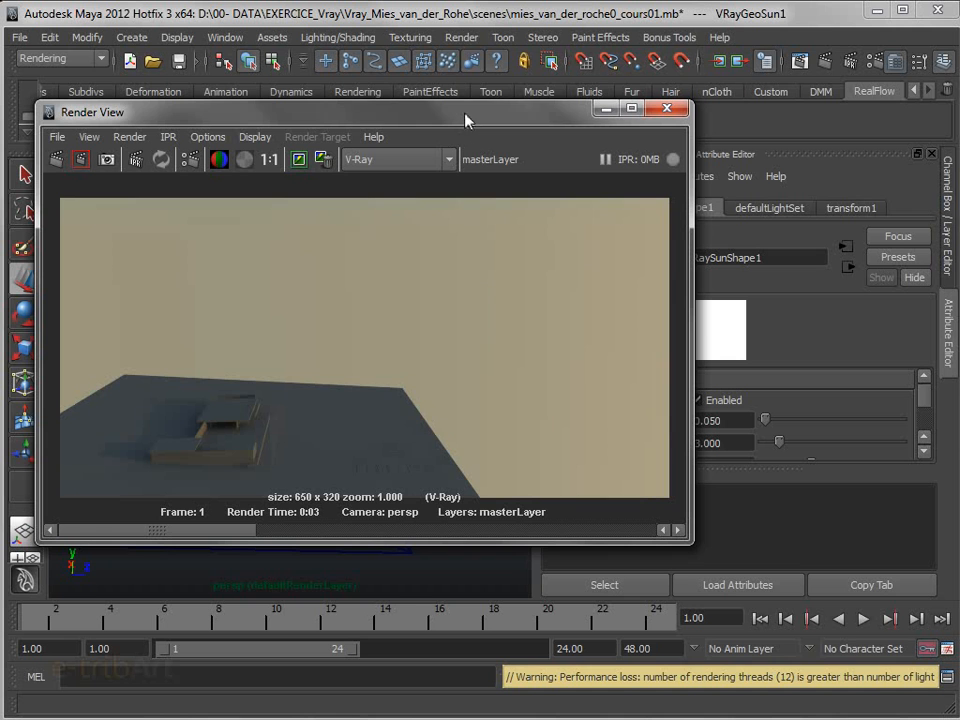
drag(480, 122, 386, 136)
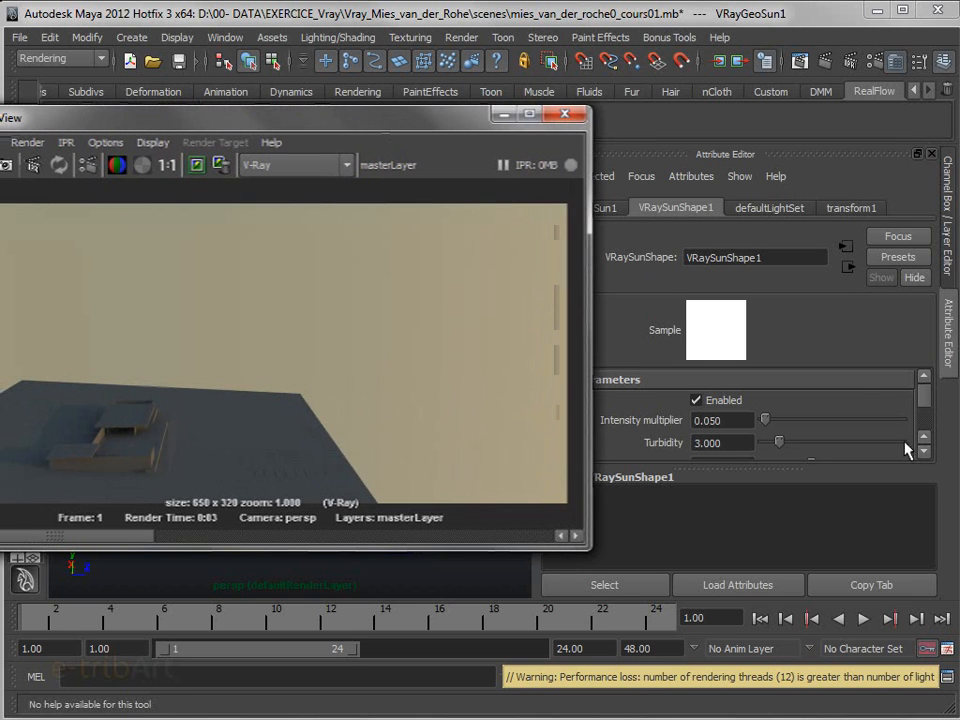
Set the sun's turbidity to 2.0 and render the persp view again to compare the sky
drag(786, 467, 791, 583)
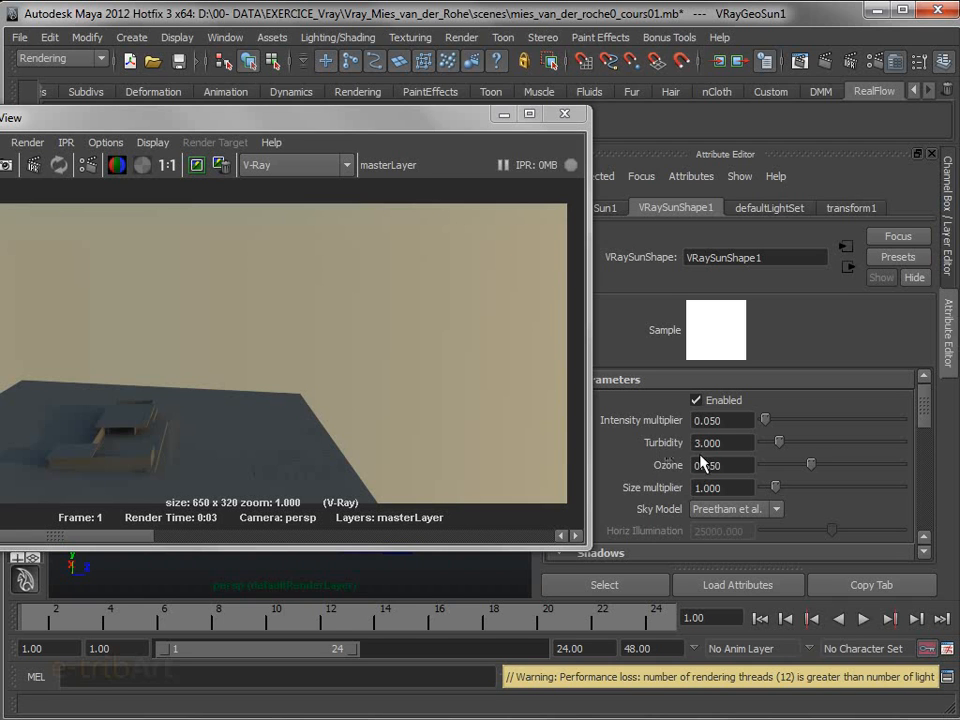
mouse_move(778, 450)
mouse_down()
mouse_move(821, 446)
mouse_move(768, 452)
mouse_up()
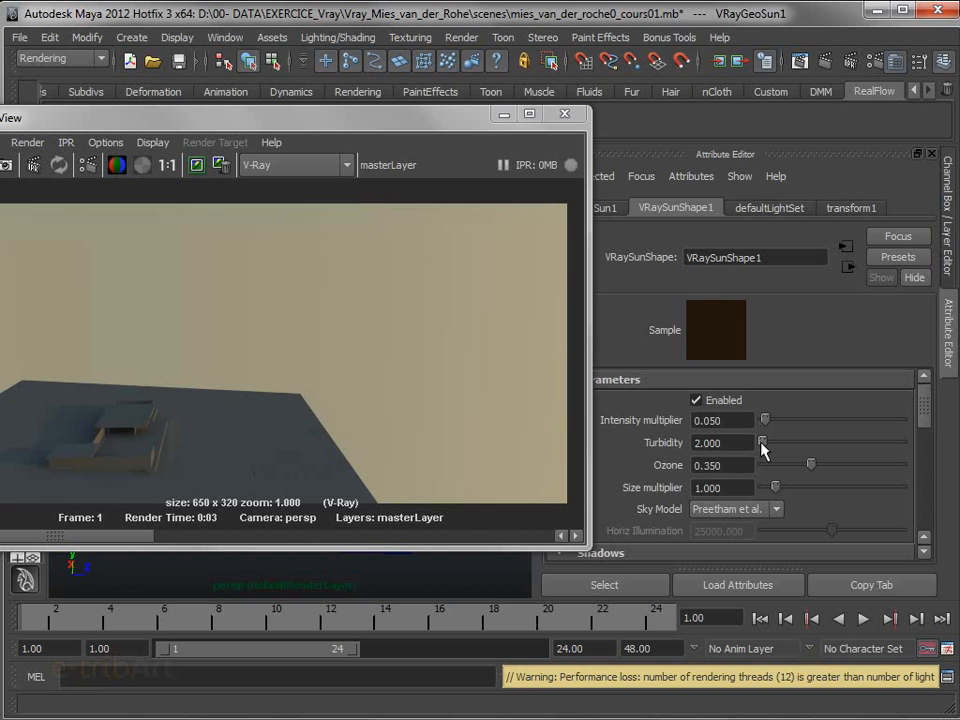
drag(371, 120, 542, 120)
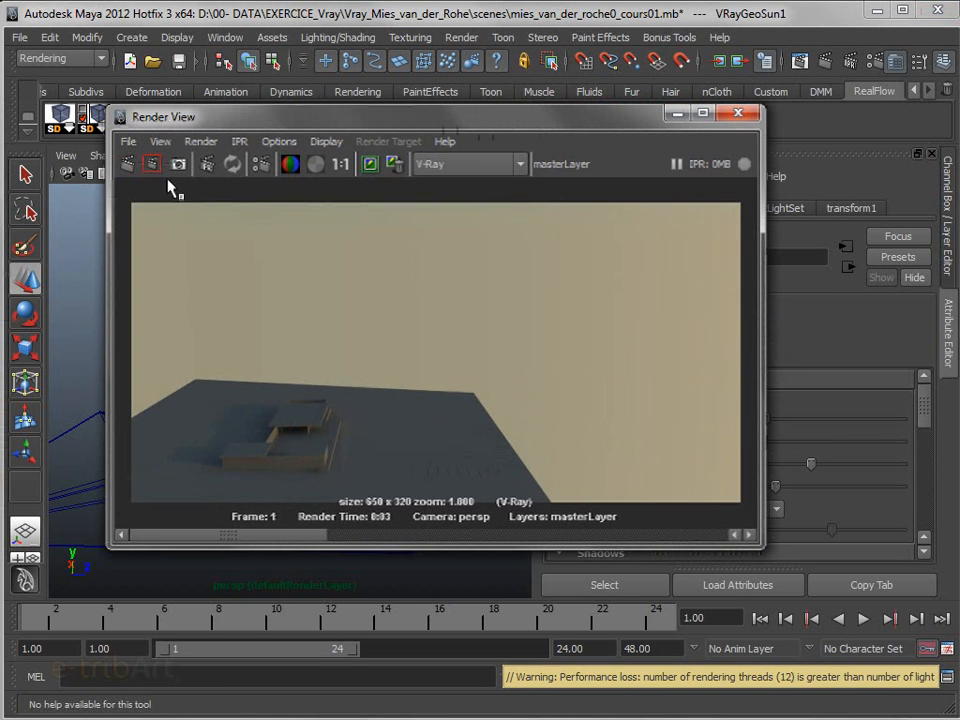
click(128, 165)
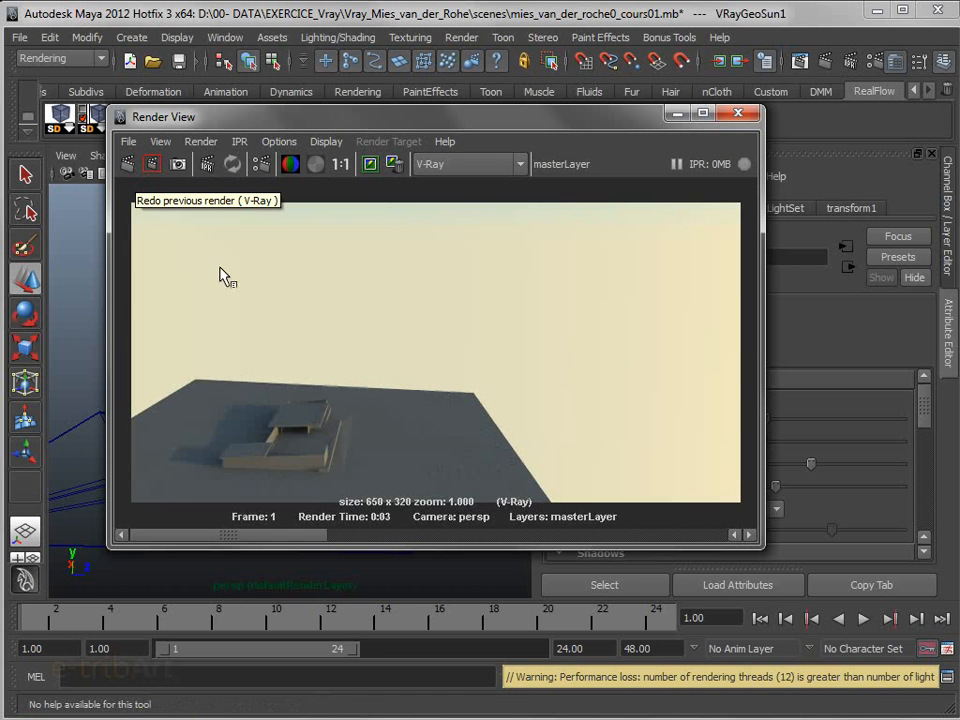
drag(445, 126, 310, 108)
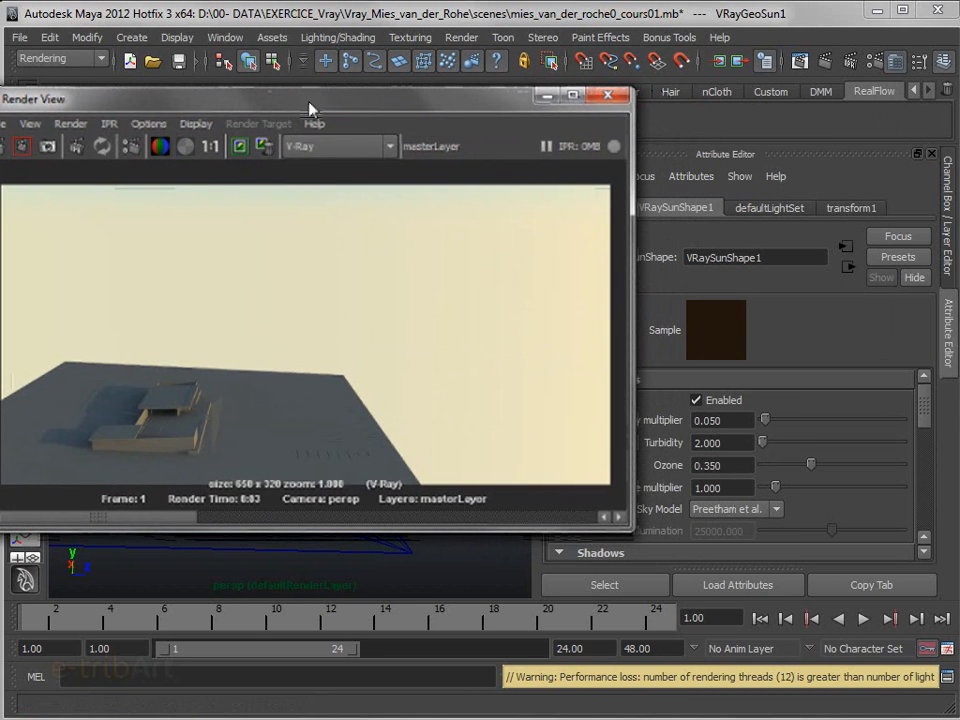
Raise the sun's turbidity to about 9.034 and render the persp view to compare the sky
drag(765, 442, 887, 459)
drag(313, 103, 477, 126)
click(163, 165)
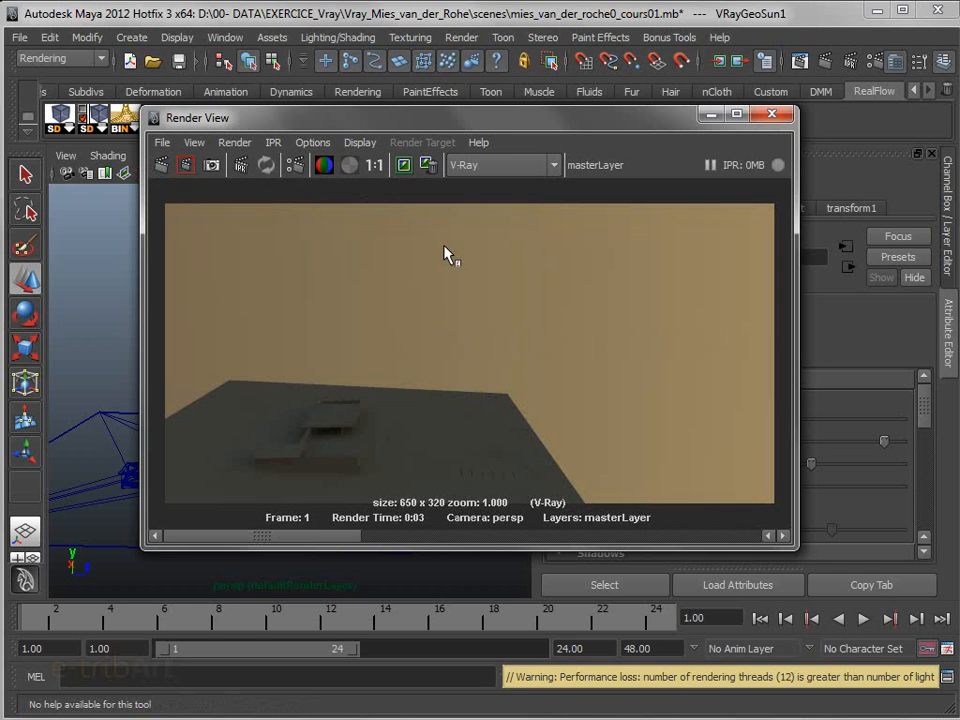
drag(476, 125, 320, 100)
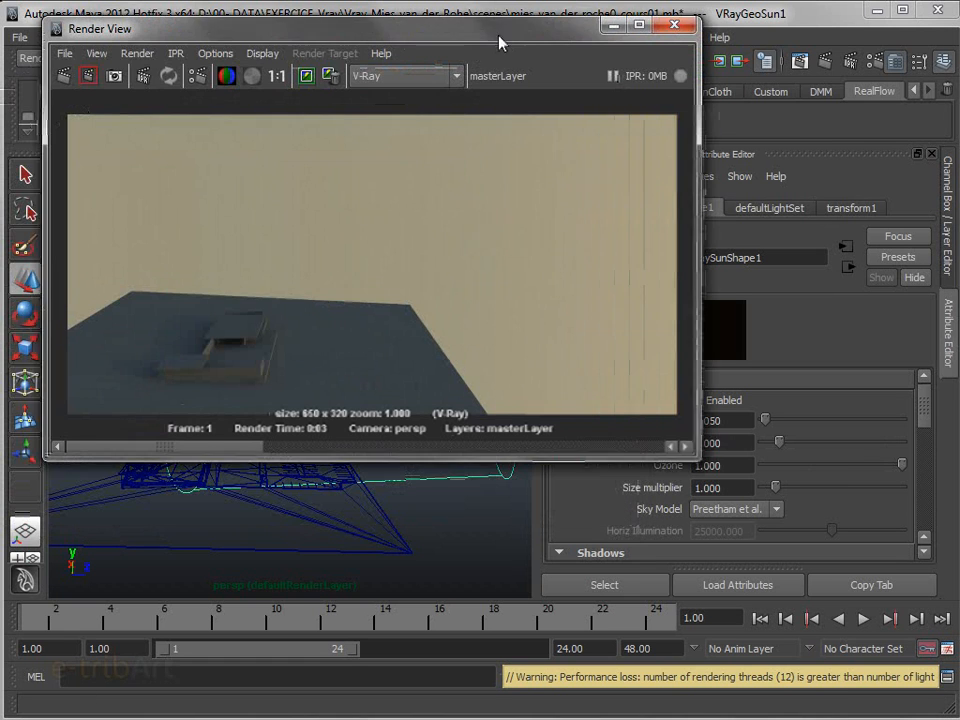
Render the persp view with the sun's ozone at 0.000 and again at 1.000 to compare the lighting
drag(499, 39, 474, 37)
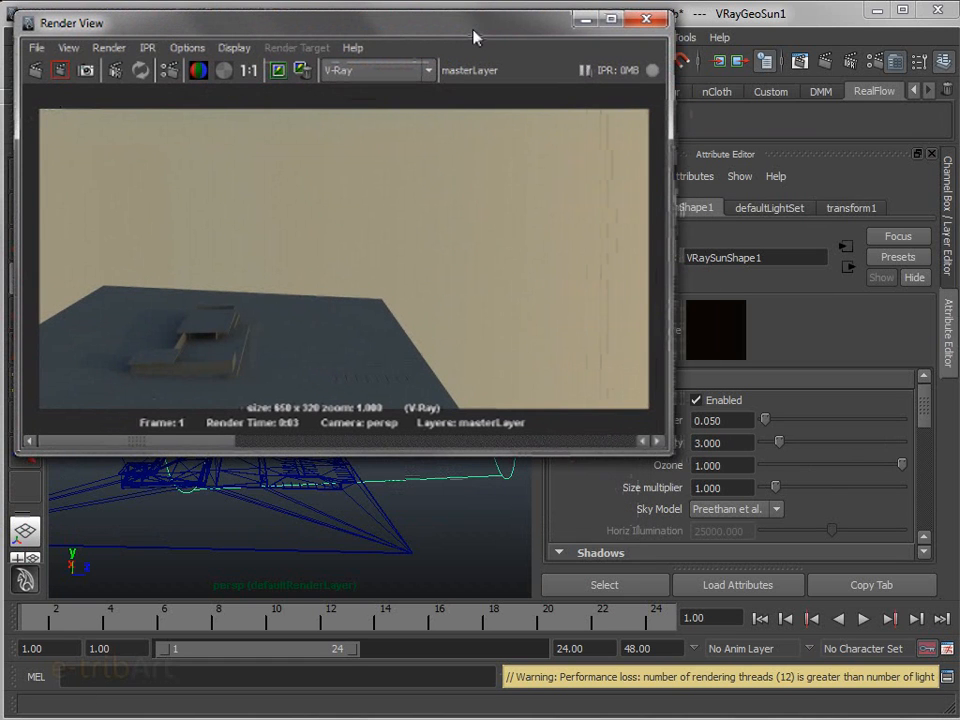
drag(802, 464, 692, 463)
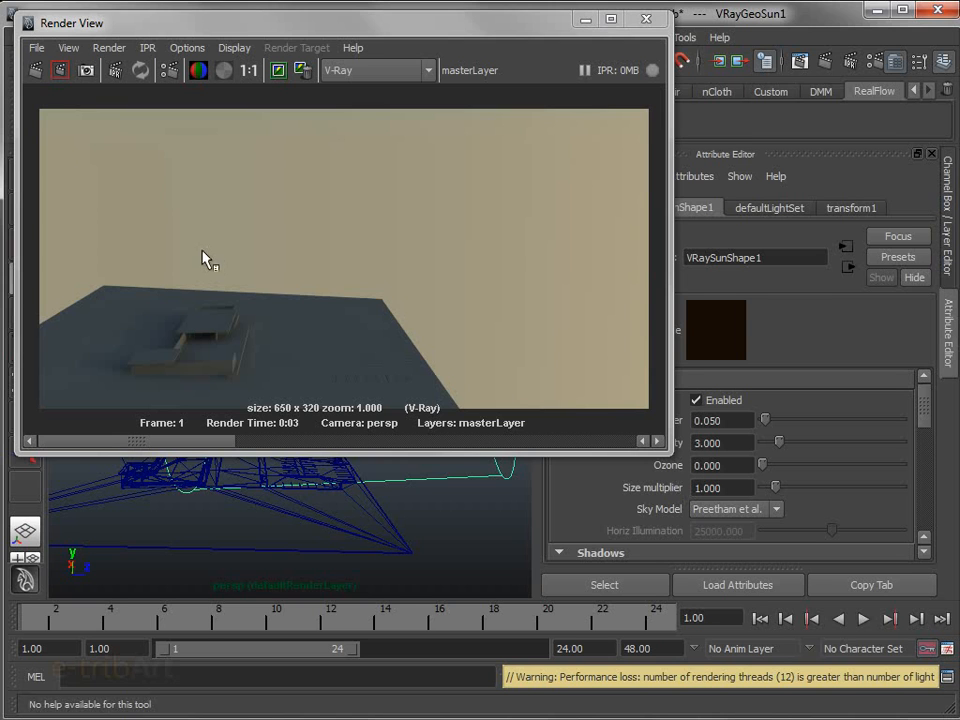
click(34, 71)
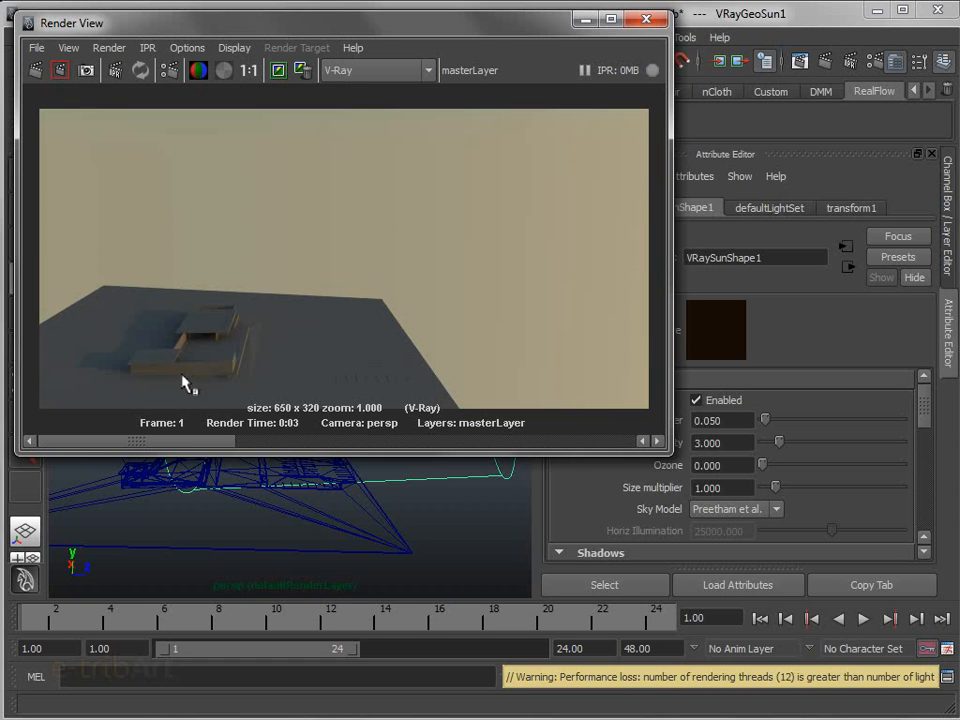
drag(762, 468, 940, 485)
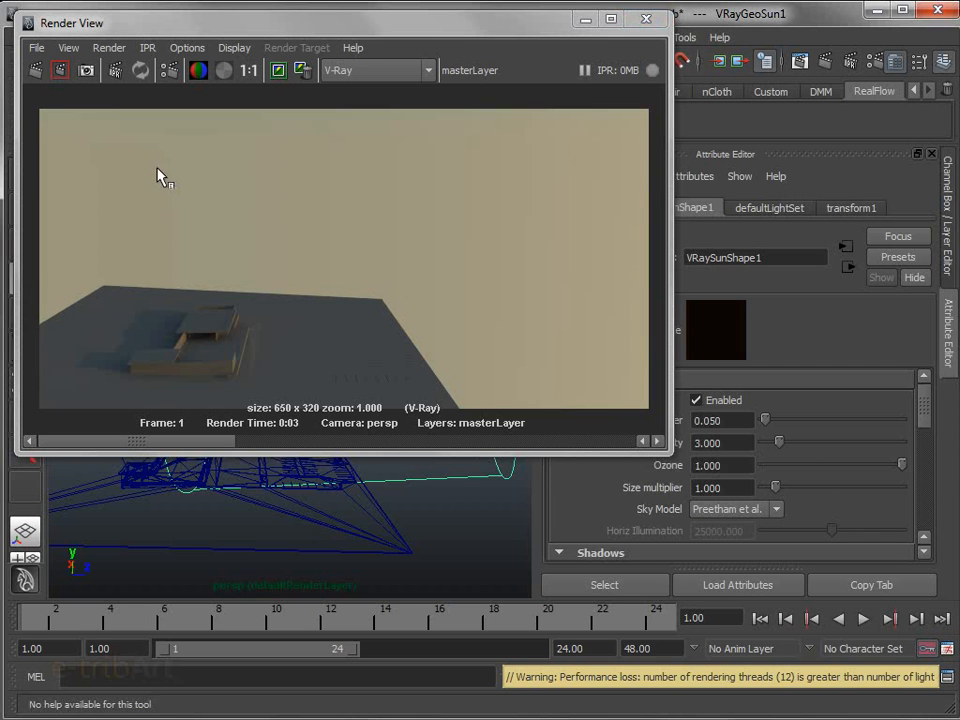
click(34, 72)
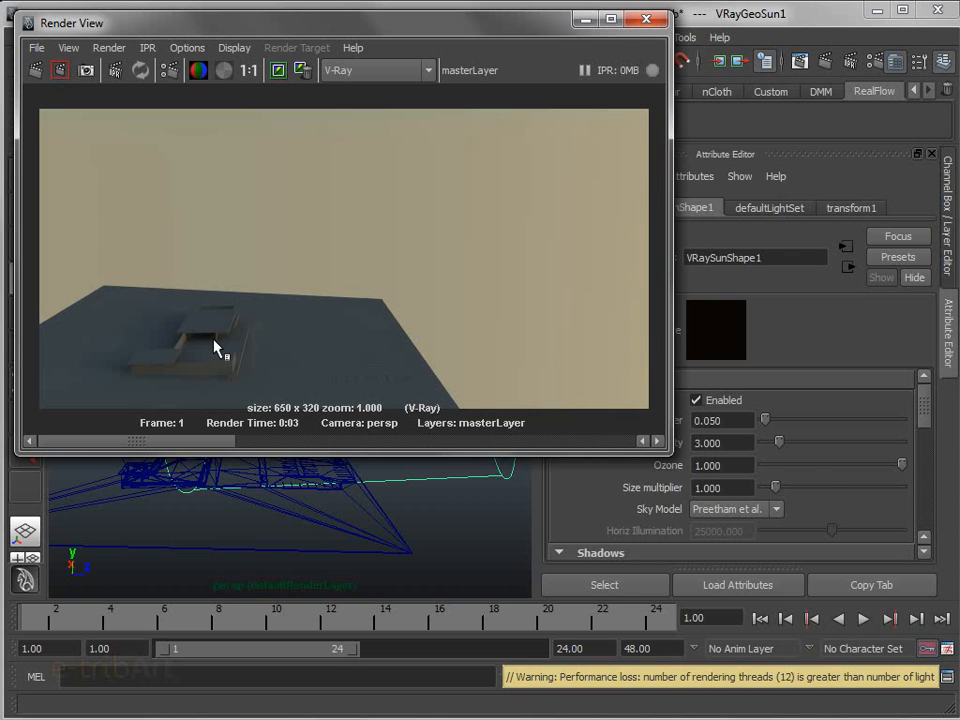
Examine the sun's sky model choices plus its shadow and contribution options, and shift the render window aside
drag(923, 409, 923, 409)
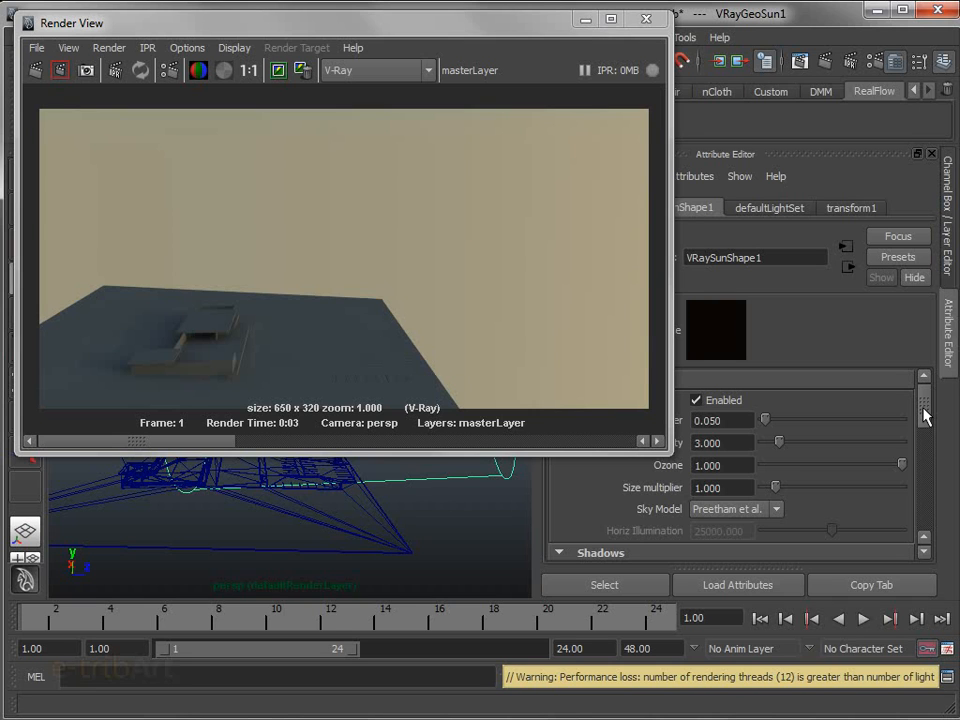
drag(923, 415, 926, 420)
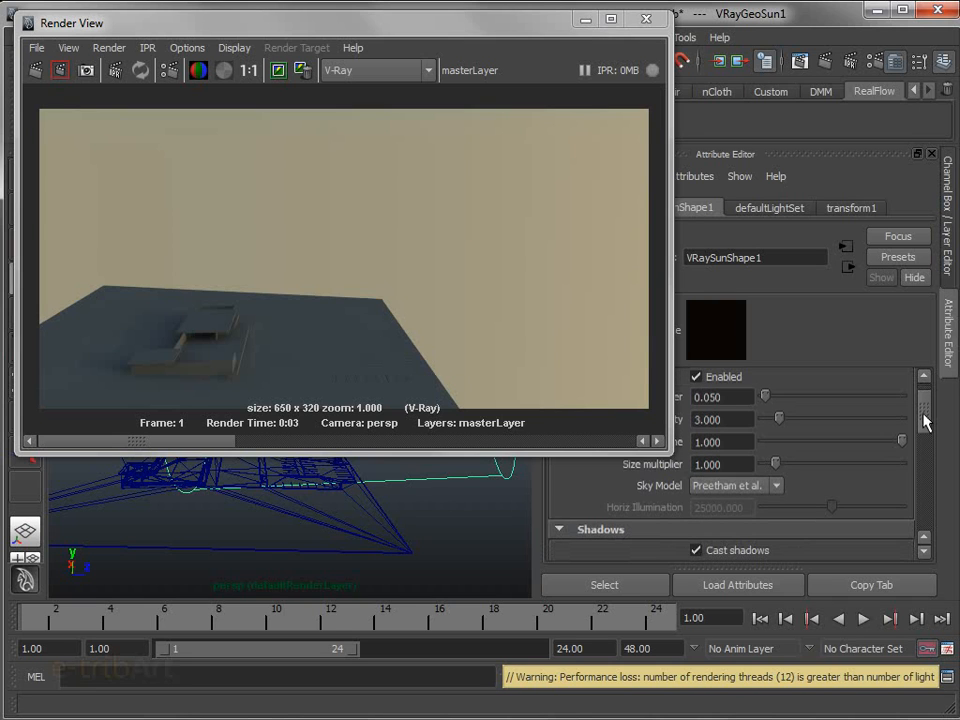
click(720, 486)
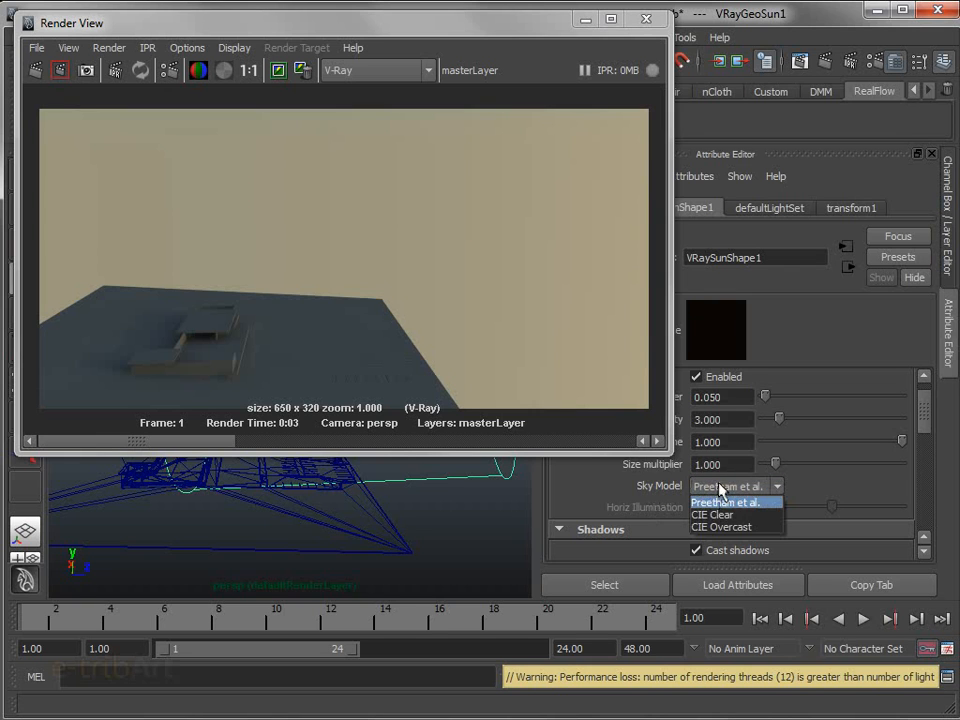
click(651, 499)
drag(923, 424, 931, 468)
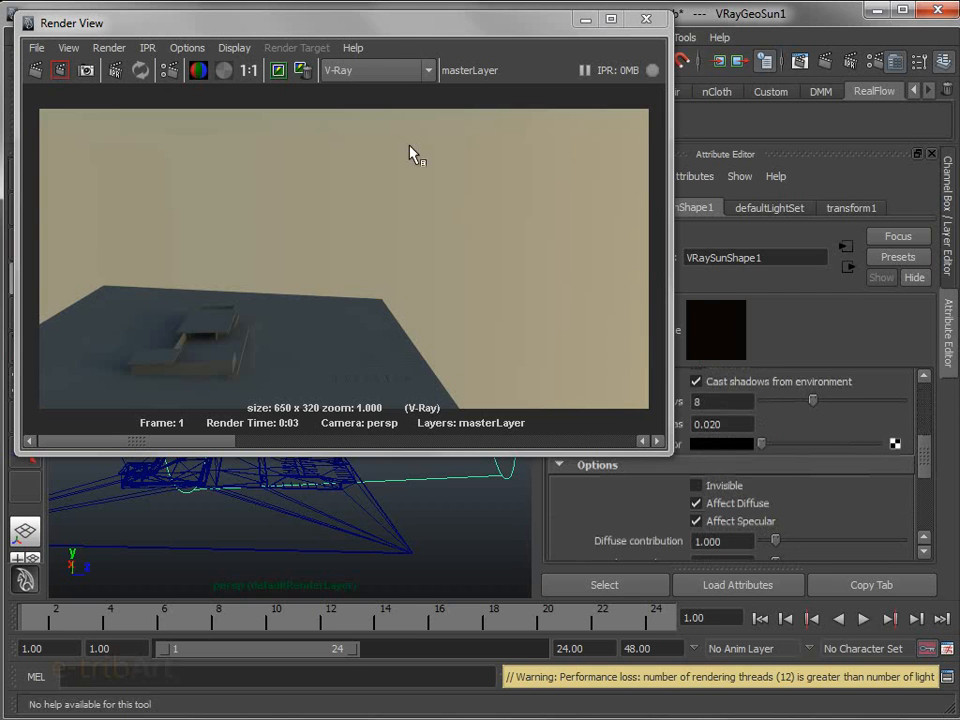
drag(392, 30, 434, 152)
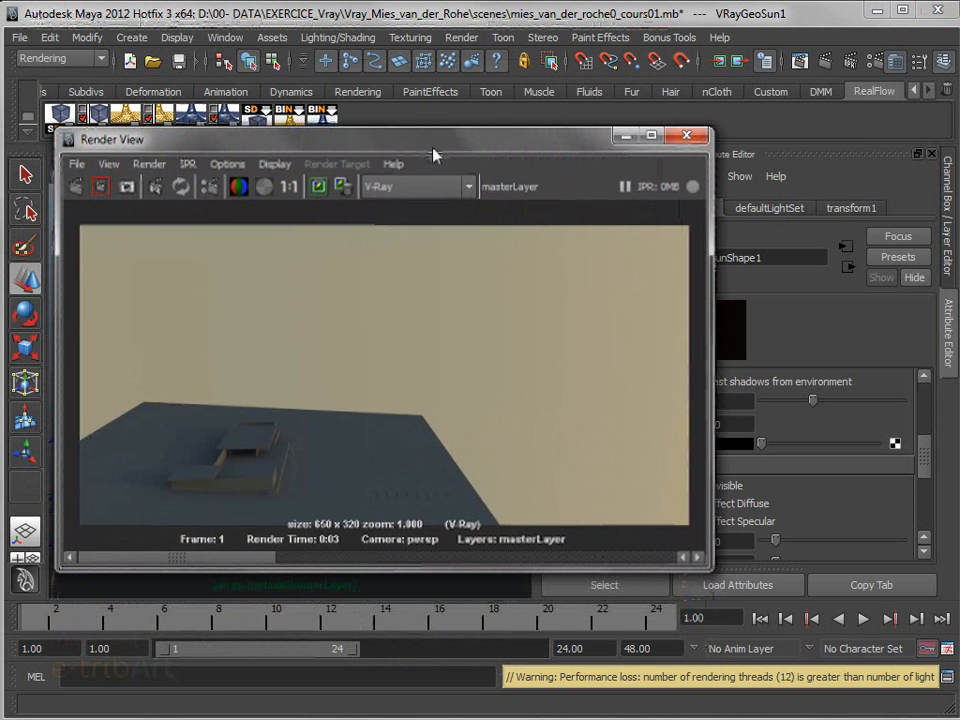
drag(433, 155, 433, 155)
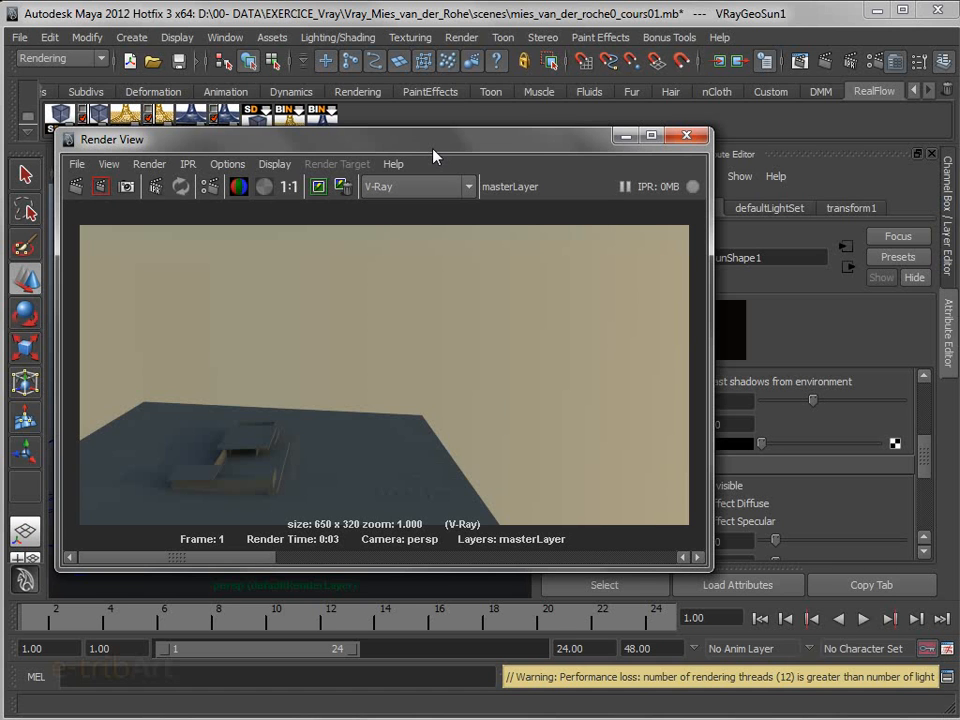
mouse_move(433, 155)
mouse_down()
mouse_move(453, 136)
mouse_move(455, 170)
mouse_move(445, 138)
mouse_up()
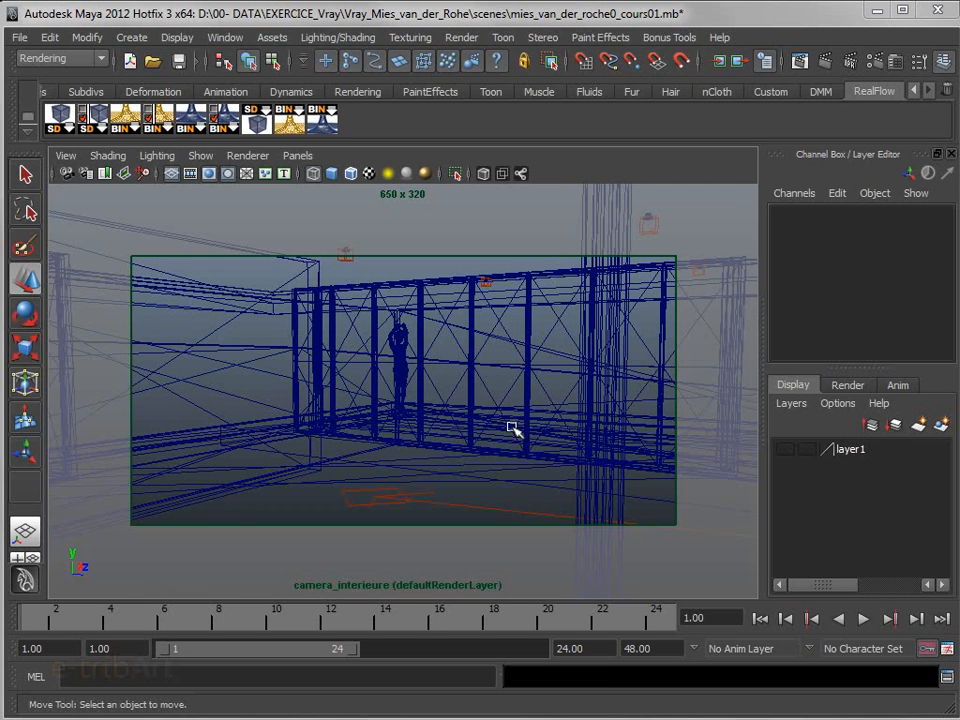
Switch the viewport to the persp camera and frame the glazed wall in front of the statue
click(297, 155)
mouse_move(322, 173)
click(490, 193)
alt+drag(403, 407, 561, 409)
alt+middle_drag(561, 409, 370, 406)
alt+drag(474, 410, 126, 431)
scroll(300, 330, up, 5)
alt+middle_drag(328, 265, 480, 506)
alt+drag(480, 506, 384, 474)
alt+right_drag(384, 474, 498, 494)
scroll(498, 494, up, 2)
alt+middle_drag(606, 489, 236, 495)
scroll(368, 494, up, 5)
scroll(388, 514, up, 8)
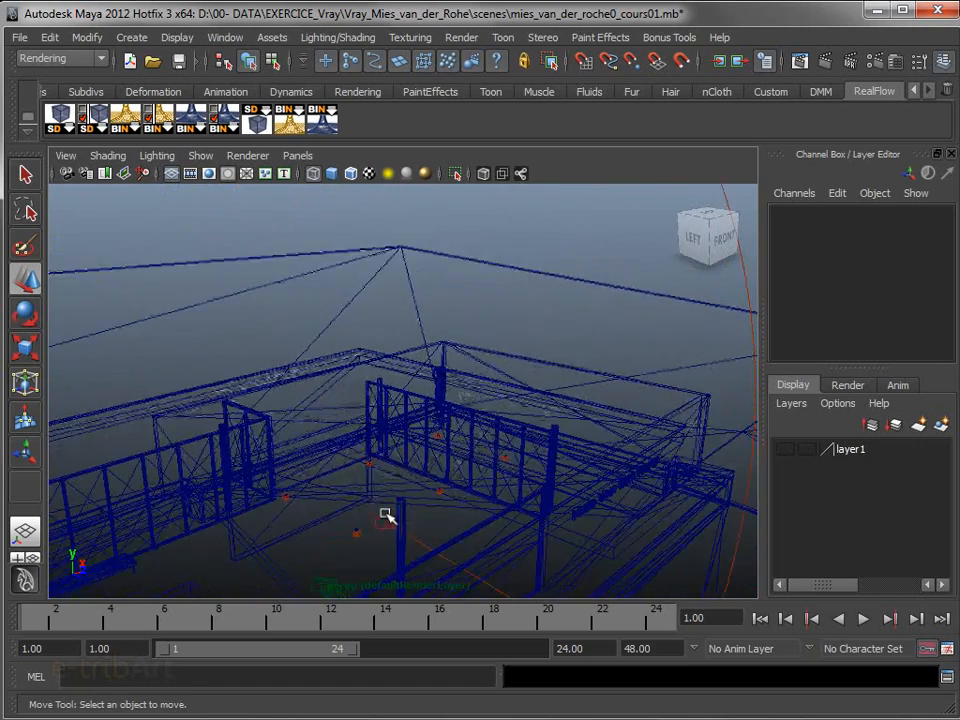
alt+middle_drag(405, 531, 294, 285)
alt+drag(294, 285, 369, 444)
alt+middle_drag(369, 444, 539, 295)
scroll(507, 354, up, 3)
mouse_move(509, 479)
alt+mouse_down()
mouse_move(546, 480)
mouse_move(501, 482)
mouse_move(506, 489)
alt+mouse_up()
alt+drag(370, 388, 394, 456)
scroll(395, 459, up, 3)
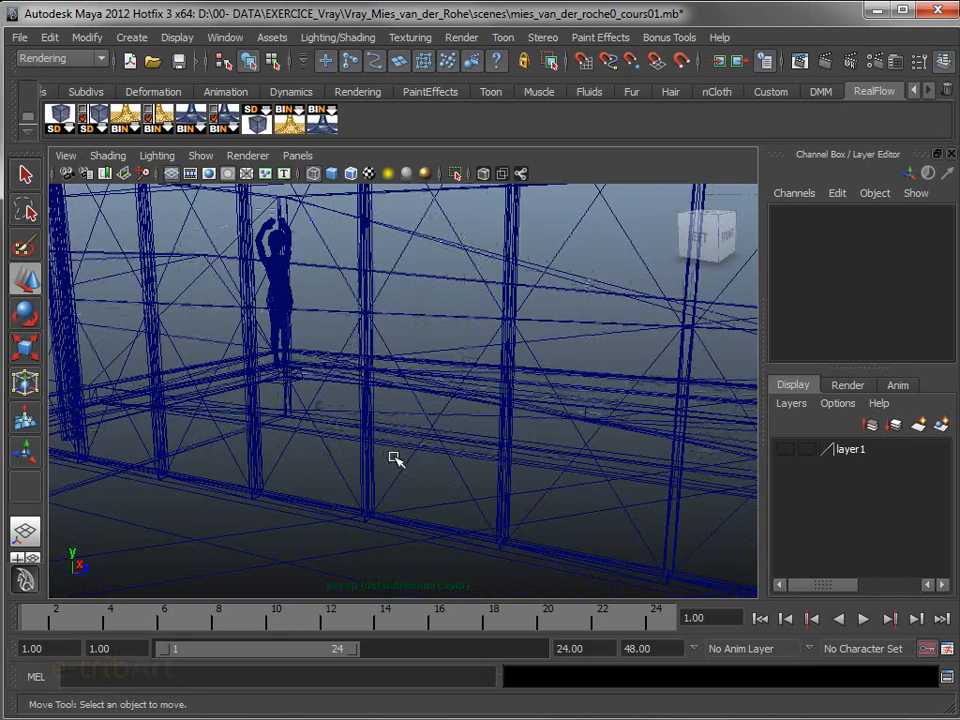
Display the persp view shaded and select all eight glass panels of the glazed wall together
key(5)
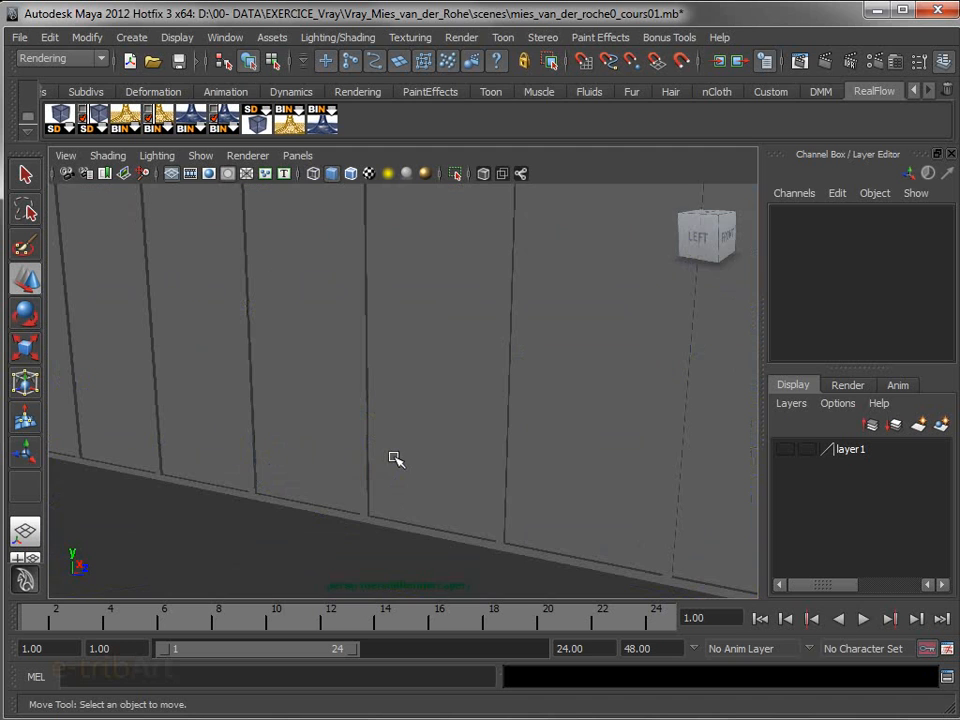
alt+drag(392, 454, 399, 490)
scroll(469, 519, down, 3)
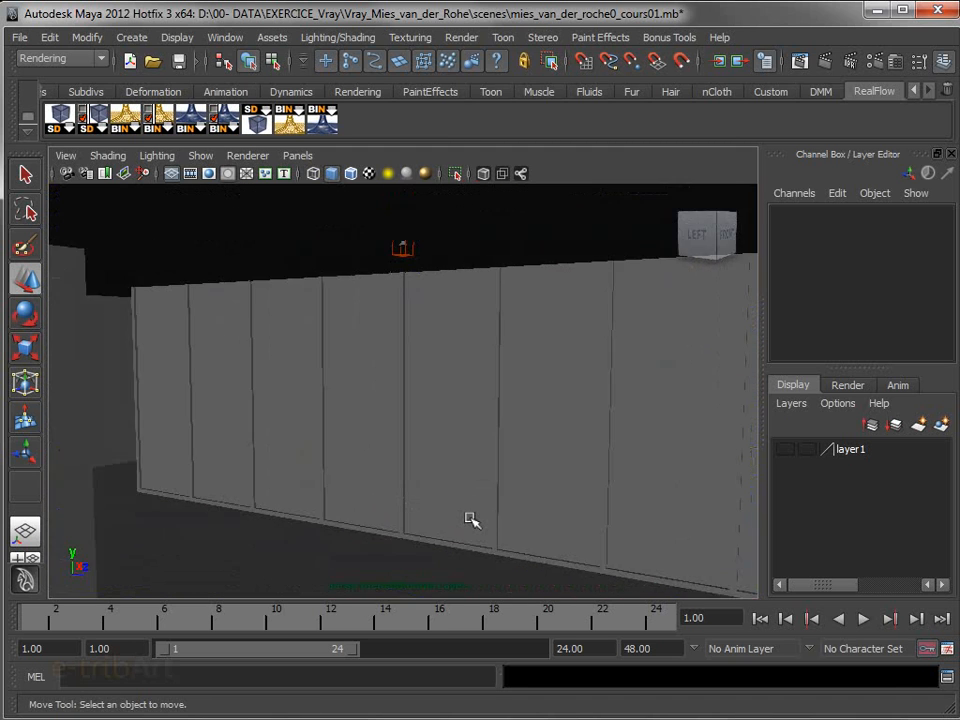
mouse_move(466, 578)
alt+mouse_down()
mouse_move(456, 566)
mouse_move(491, 568)
mouse_move(476, 514)
mouse_move(468, 574)
alt+mouse_up()
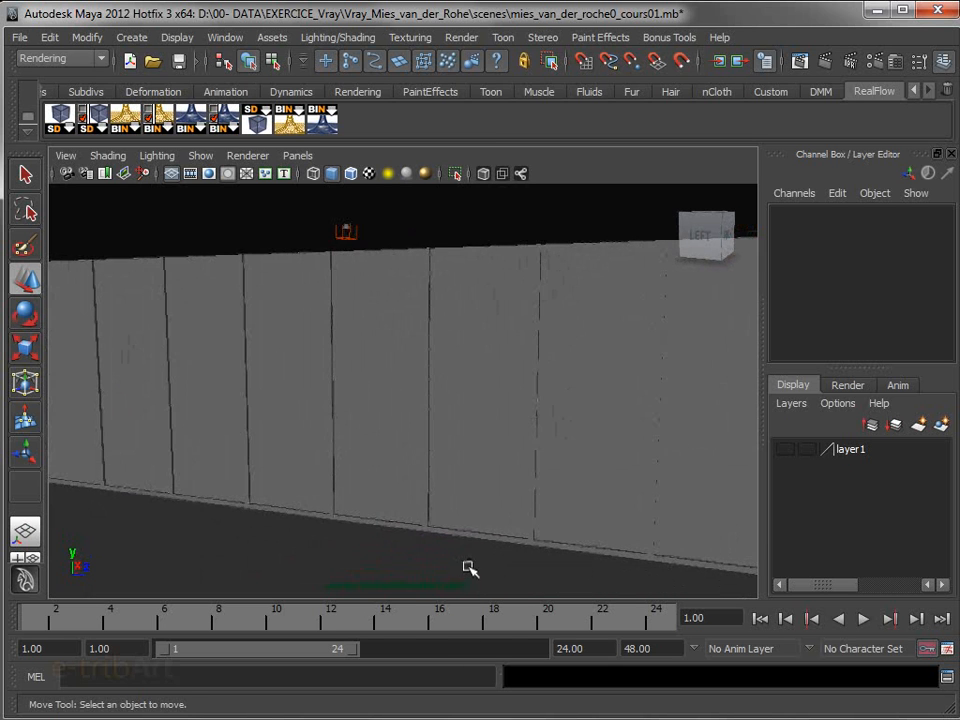
scroll(467, 563, down, 3)
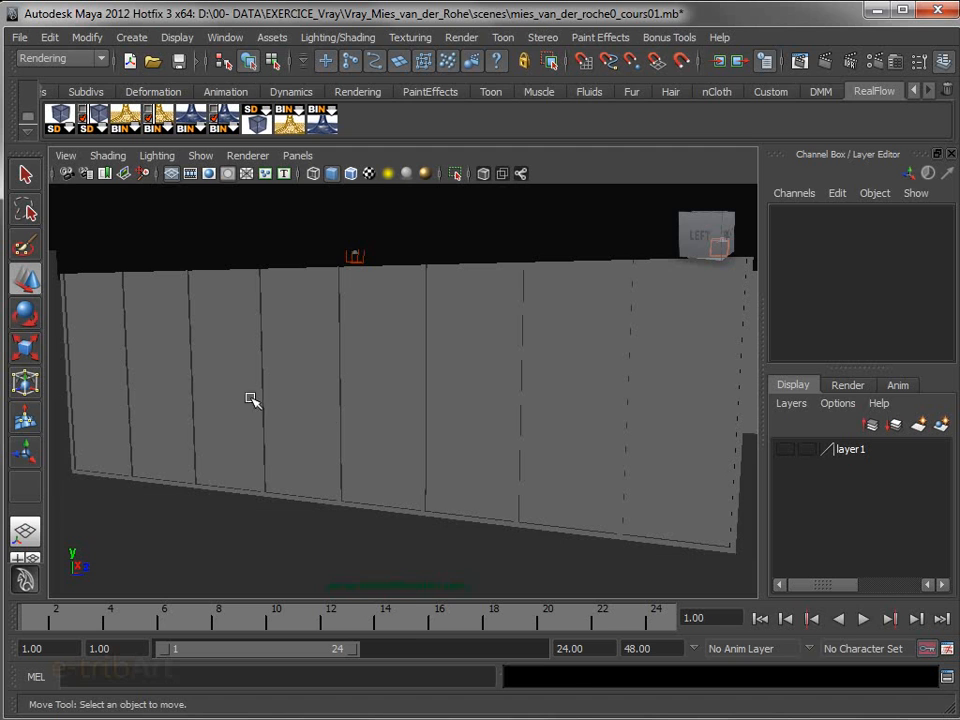
click(92, 399)
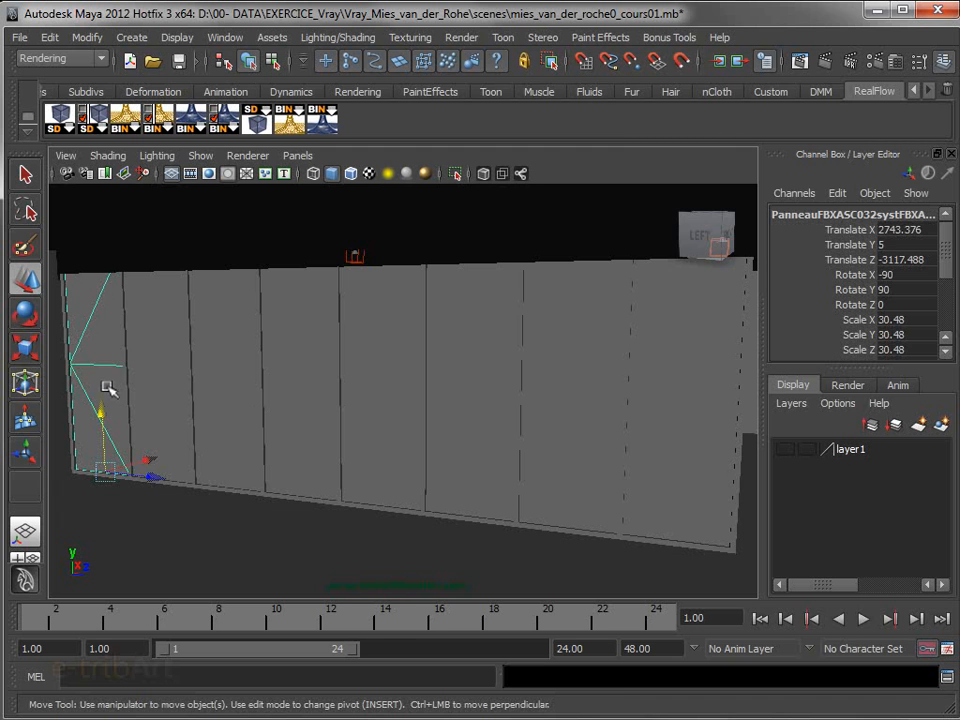
shift+click(182, 400)
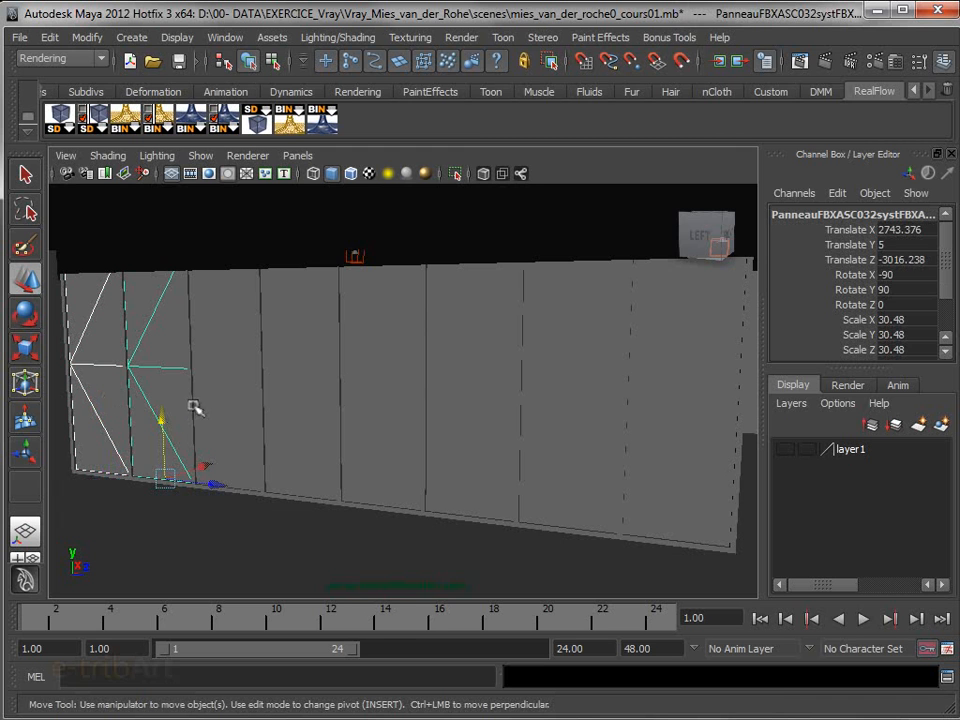
shift+click(258, 410)
shift+click(300, 403)
shift+click(379, 410)
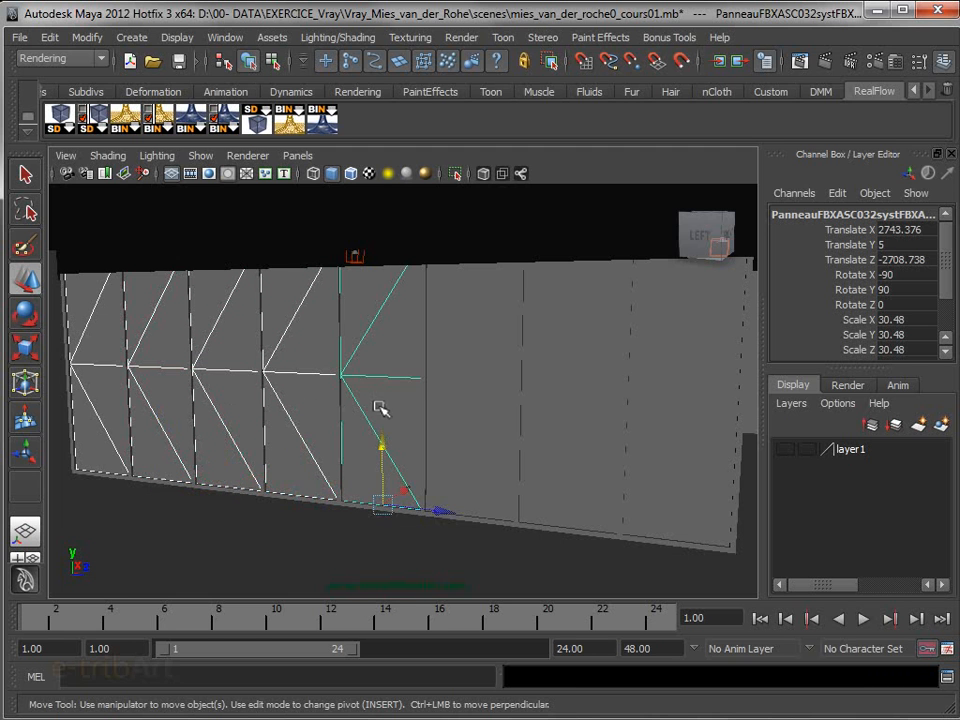
shift+click(469, 420)
shift+click(570, 422)
shift+click(668, 445)
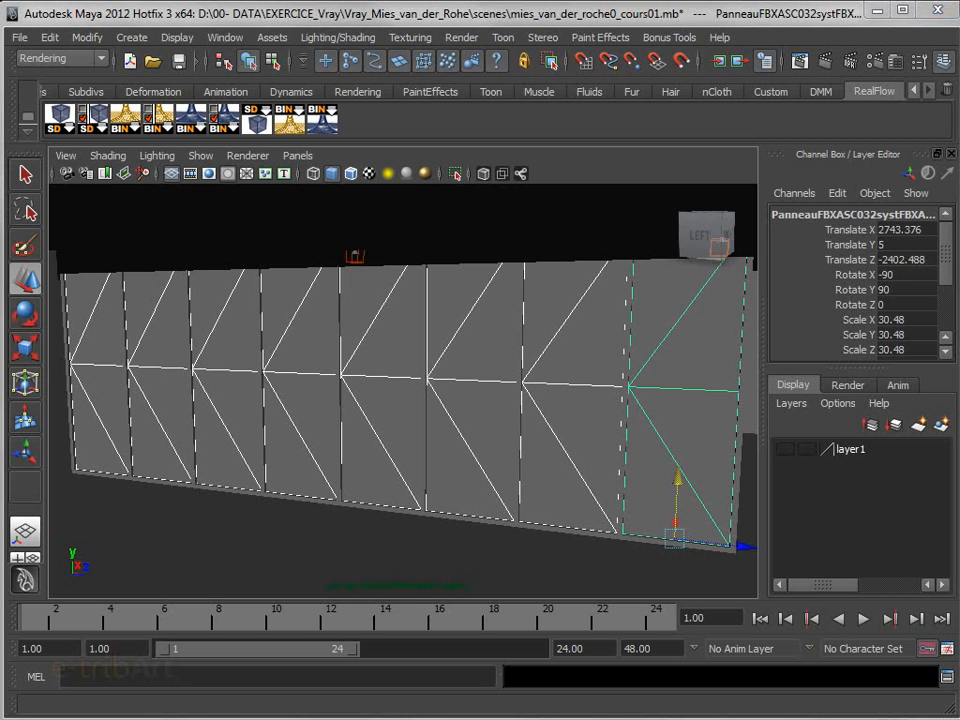
Create a VRay Mtl in the Hypershade and place it alone in a cleared work area
drag(959, 719, 904, 45)
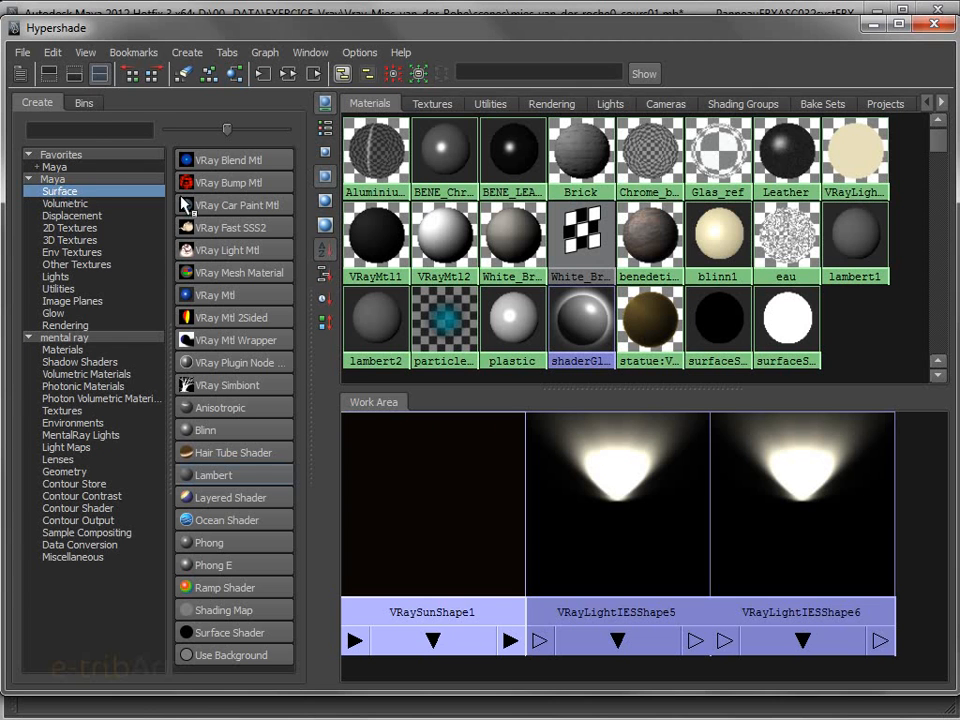
drag(100, 34, 112, 37)
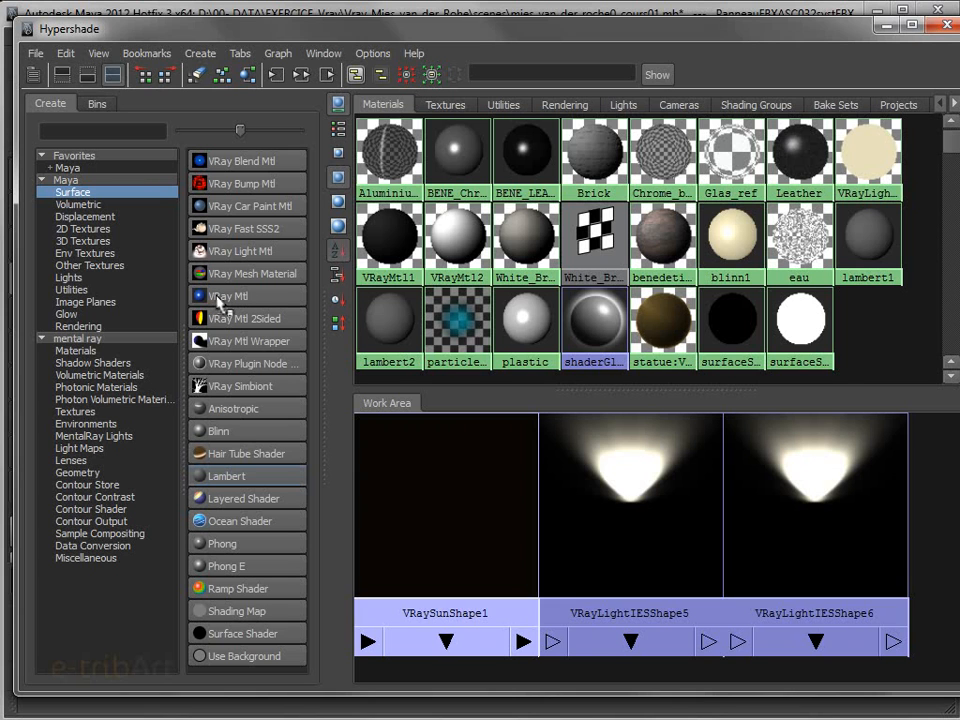
click(221, 299)
drag(620, 492, 579, 508)
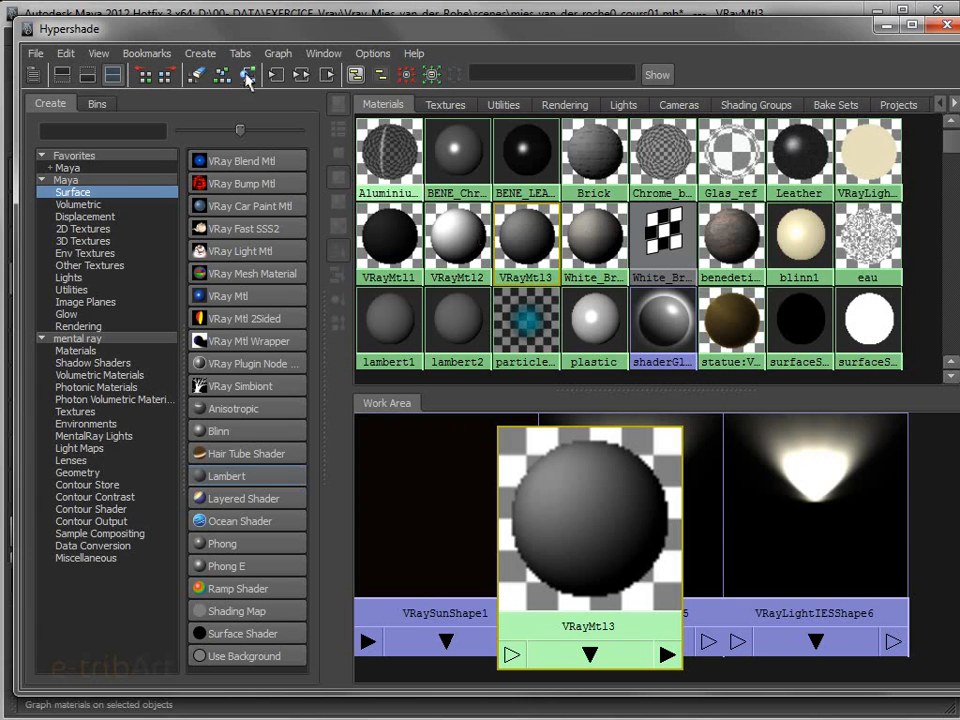
click(146, 75)
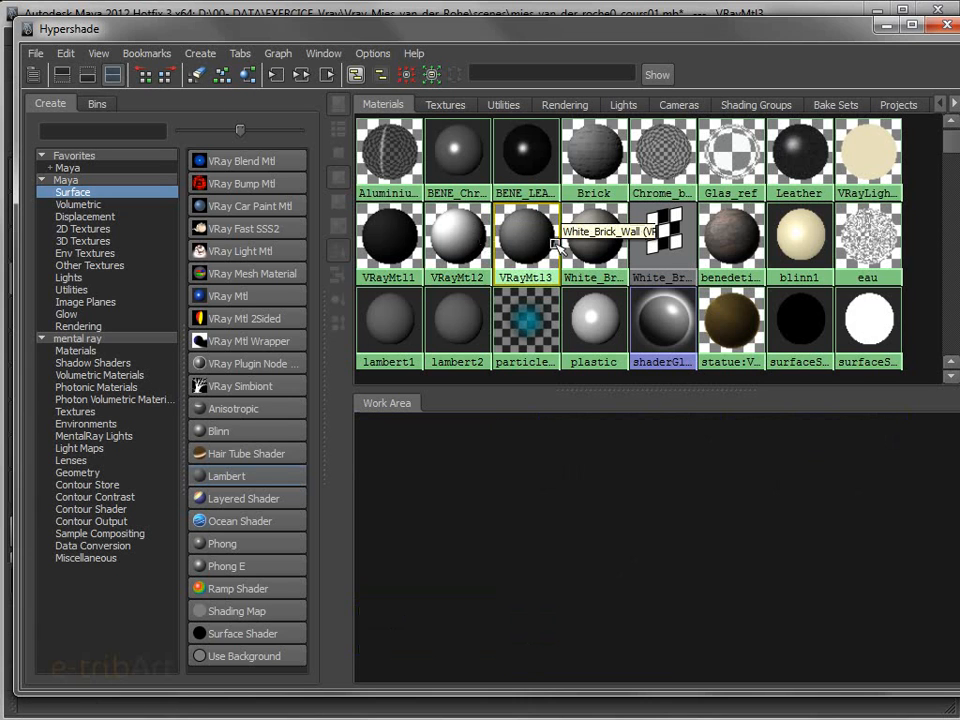
middle_drag(538, 252, 655, 527)
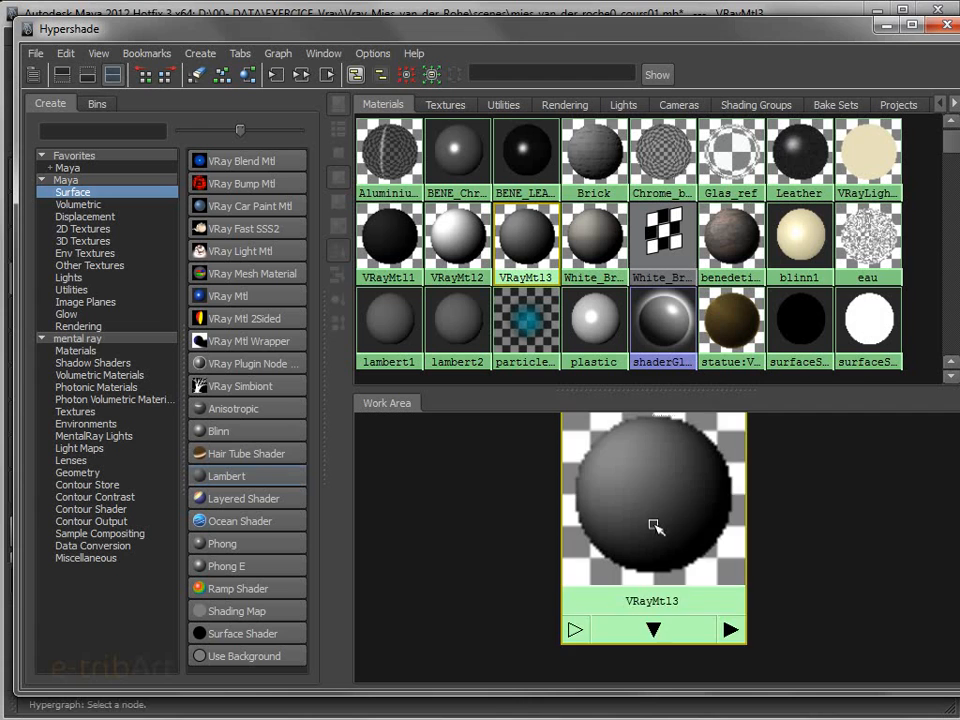
drag(624, 514, 697, 534)
Open the new VRay material's attributes and review its parameter groups, collapsing Reflection, Refraction and Bump and Normal mapping while keeping Basic parameters expanded
drag(743, 38, 226, 60)
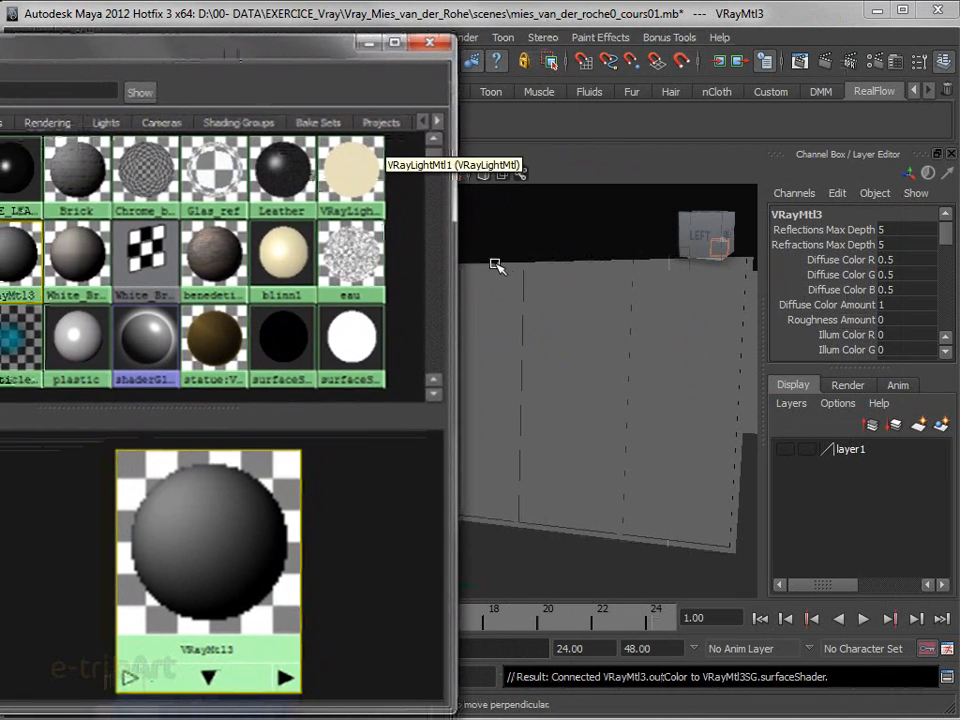
double_click(245, 555)
drag(218, 58, 686, 715)
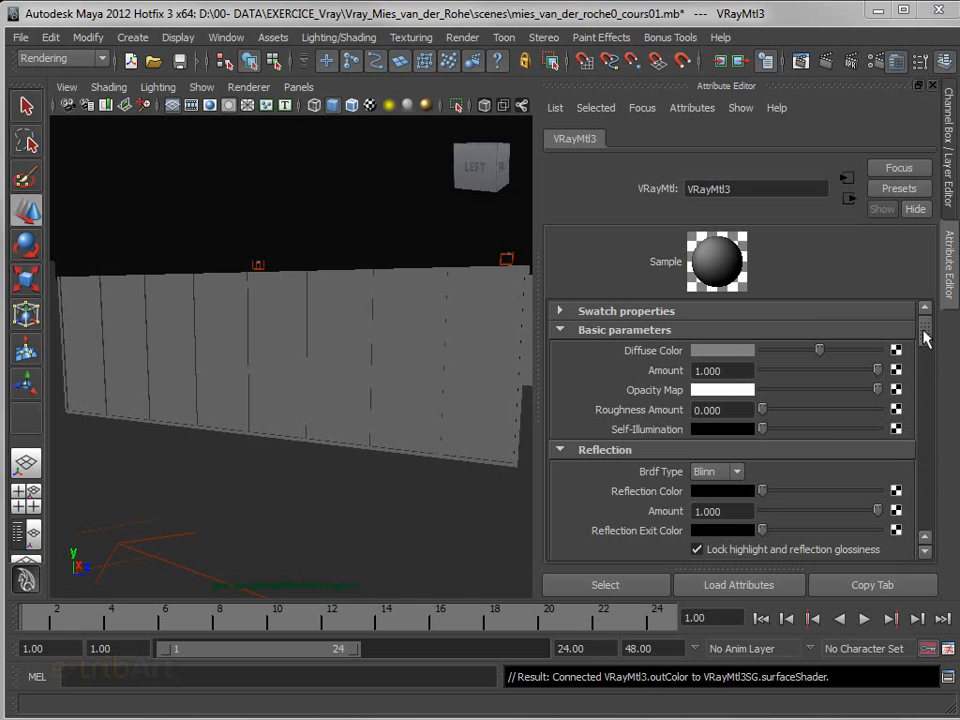
click(580, 334)
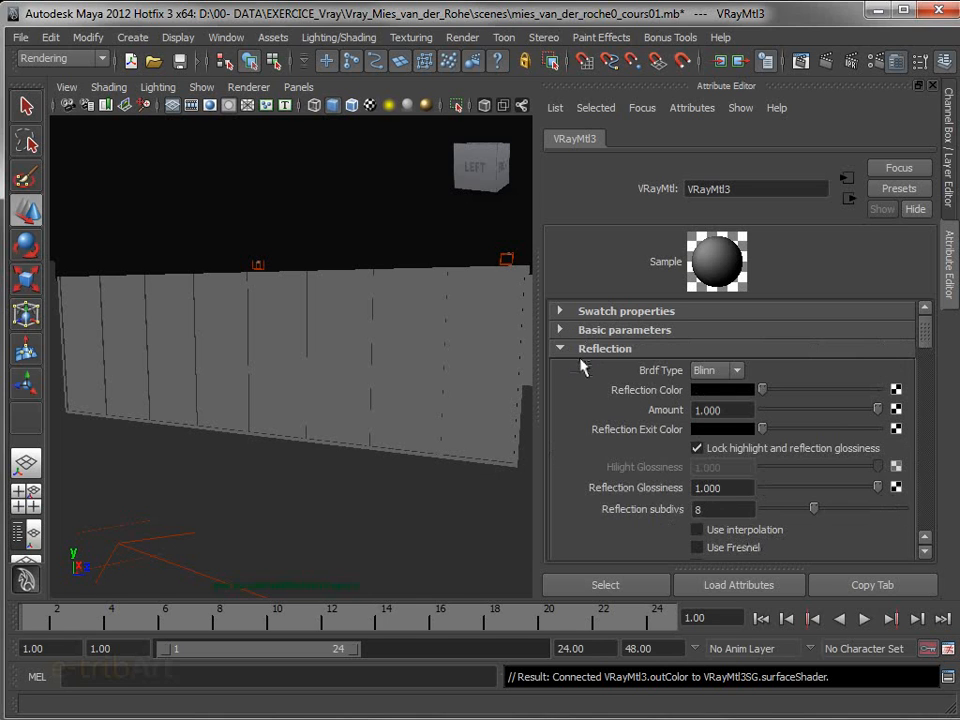
click(583, 348)
click(583, 367)
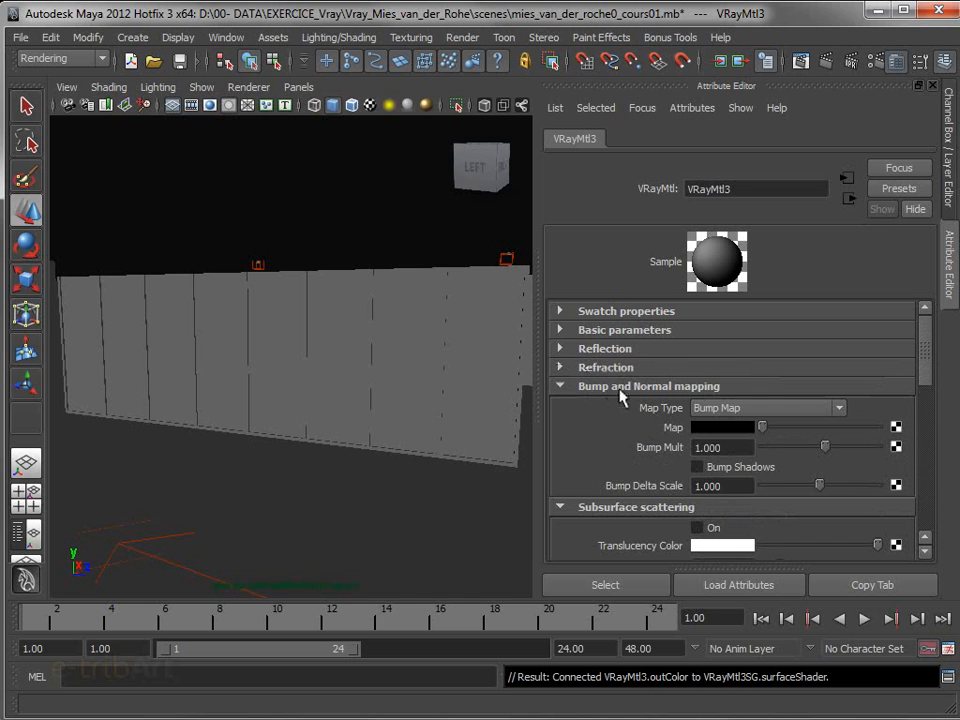
click(608, 388)
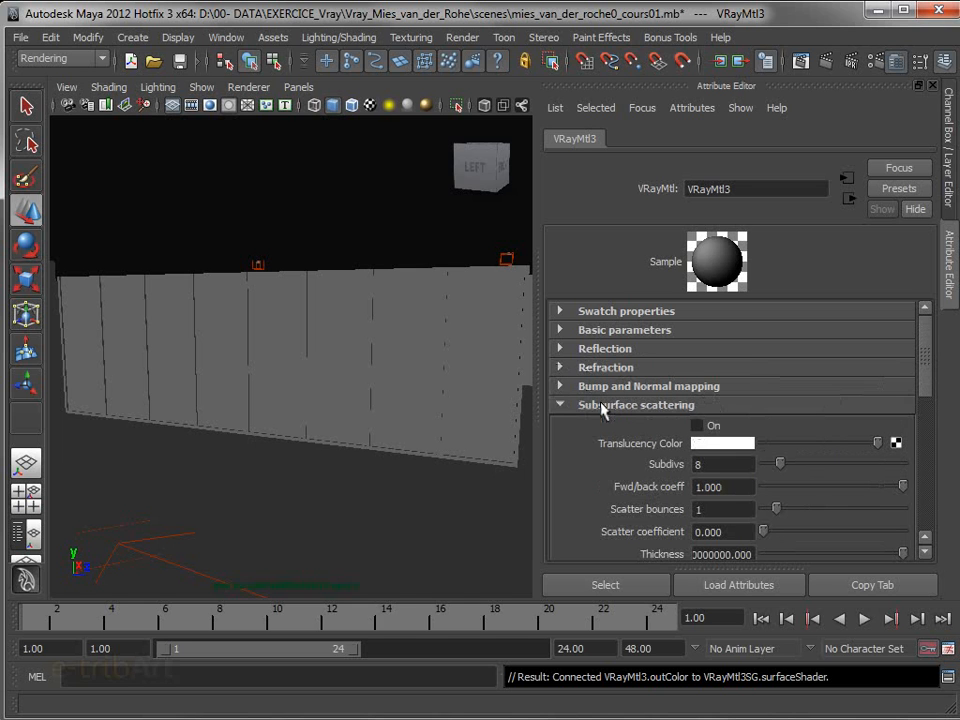
click(592, 333)
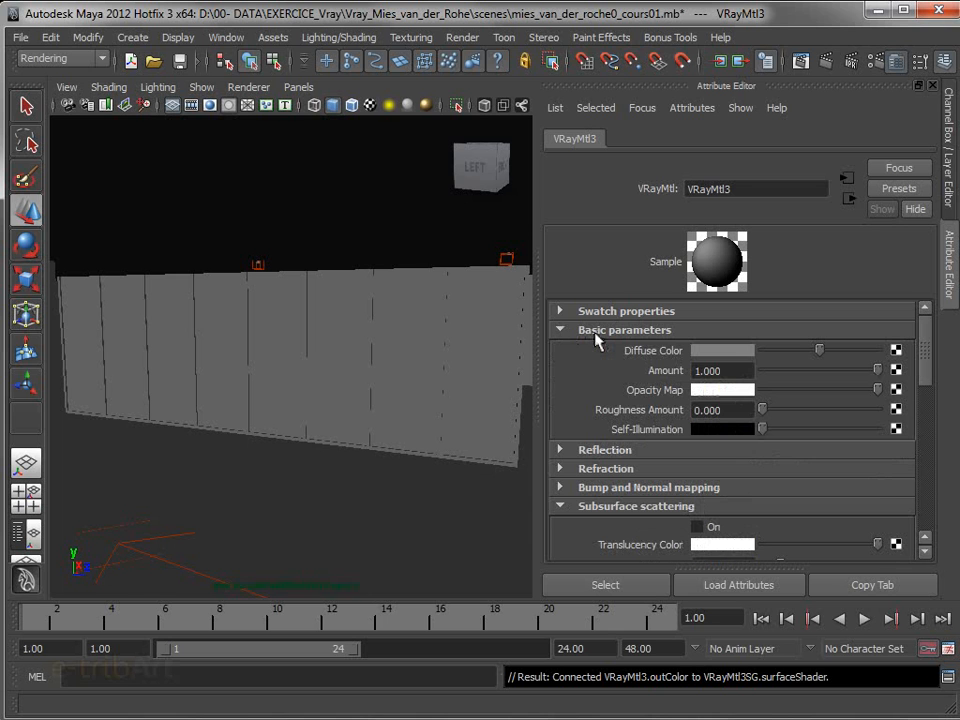
Collapse the Basic parameters, Subsurface scattering, Options, Reflect interpolation and Refract interpolation groups of the VRay material
click(569, 332)
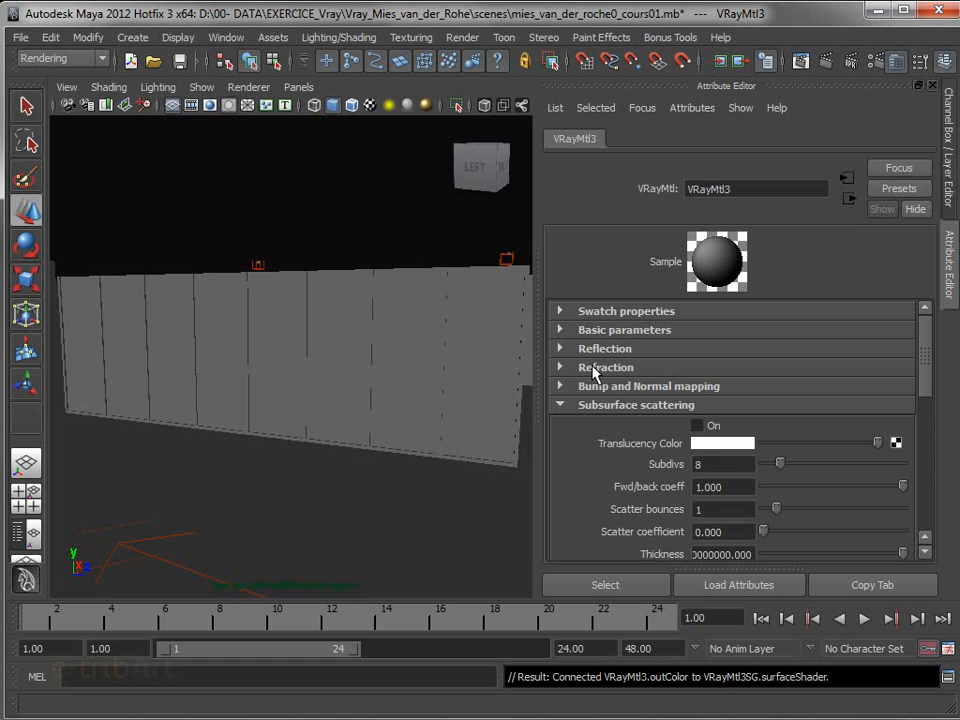
click(584, 405)
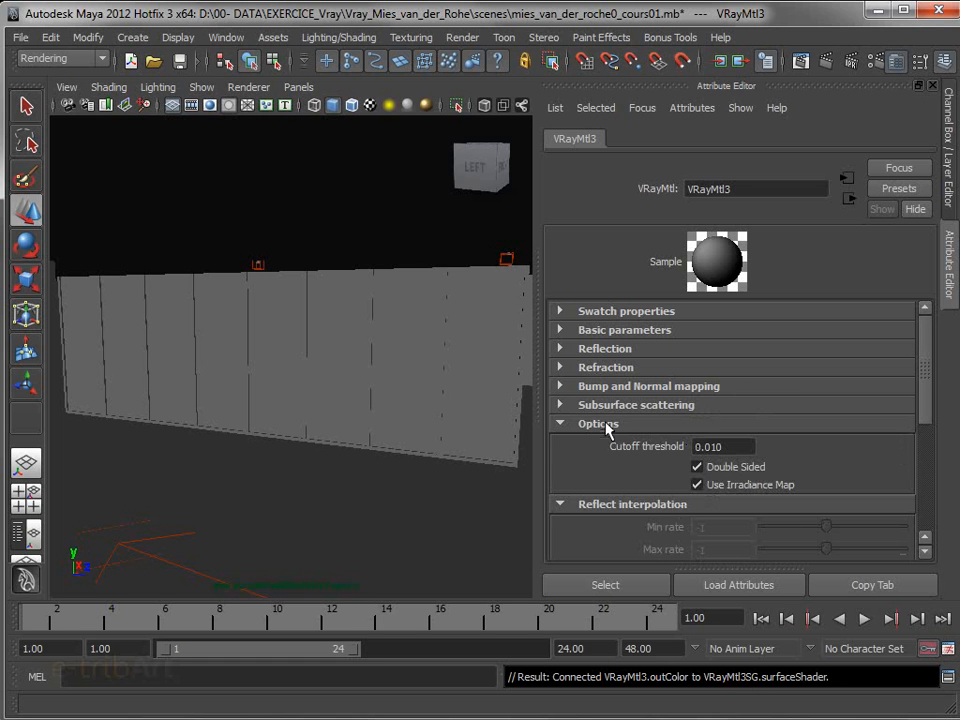
click(607, 428)
click(594, 448)
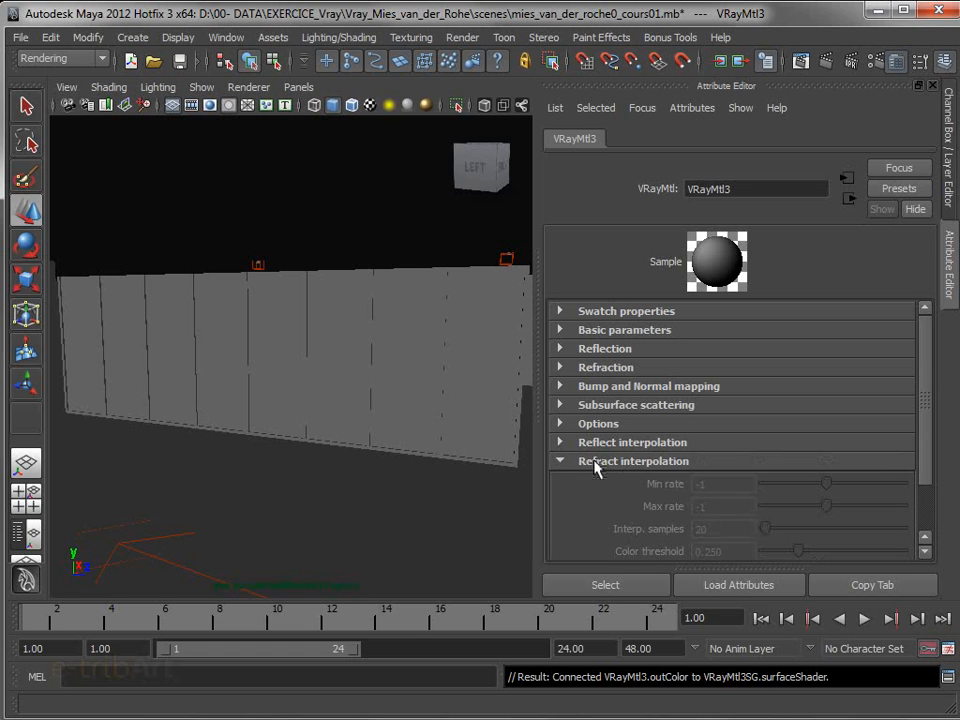
click(595, 459)
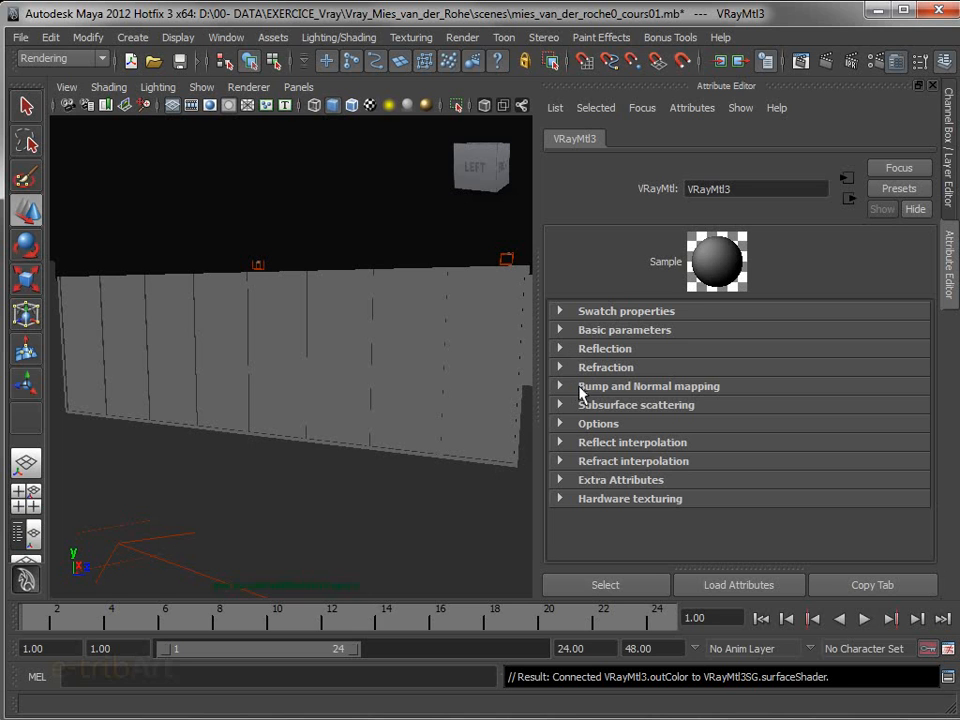
Expand the material's Basic parameters and set the diffuse color to a dark blue
click(594, 333)
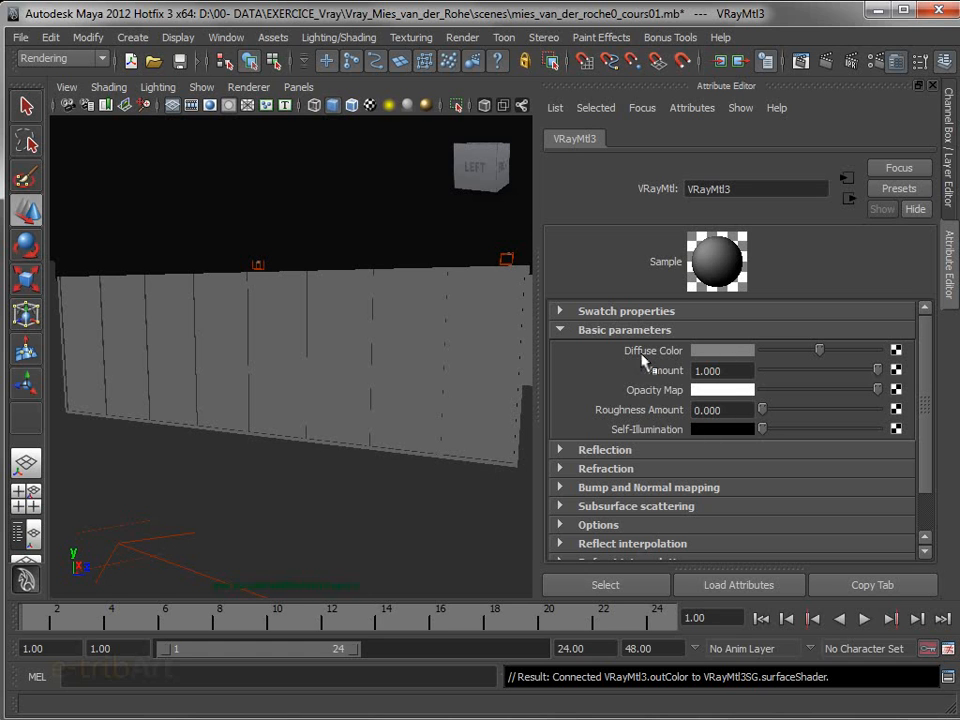
click(720, 351)
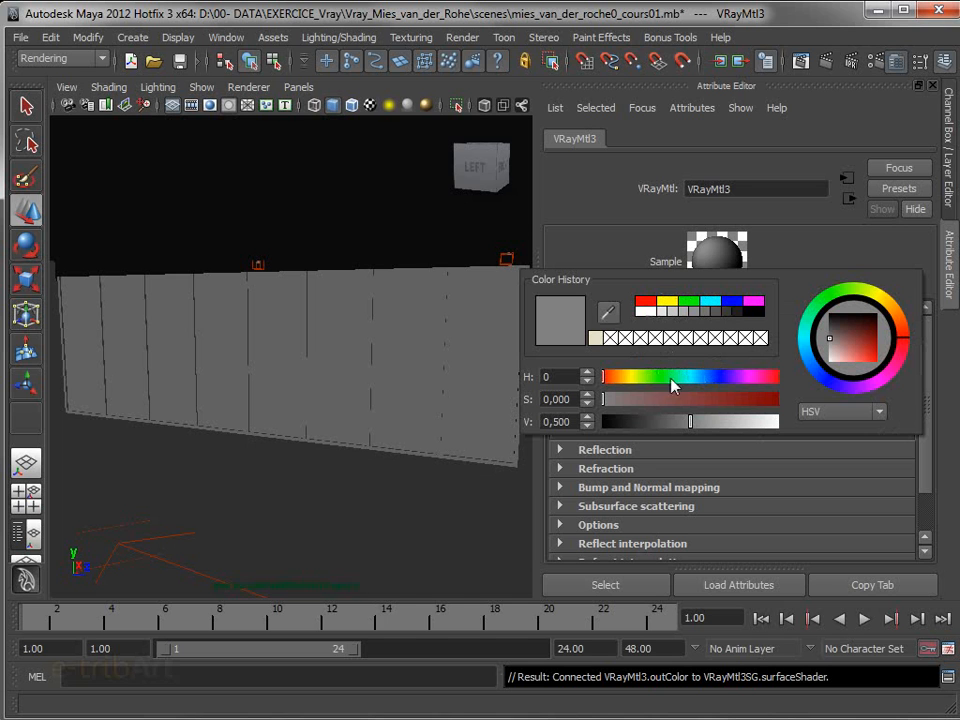
drag(675, 378, 734, 400)
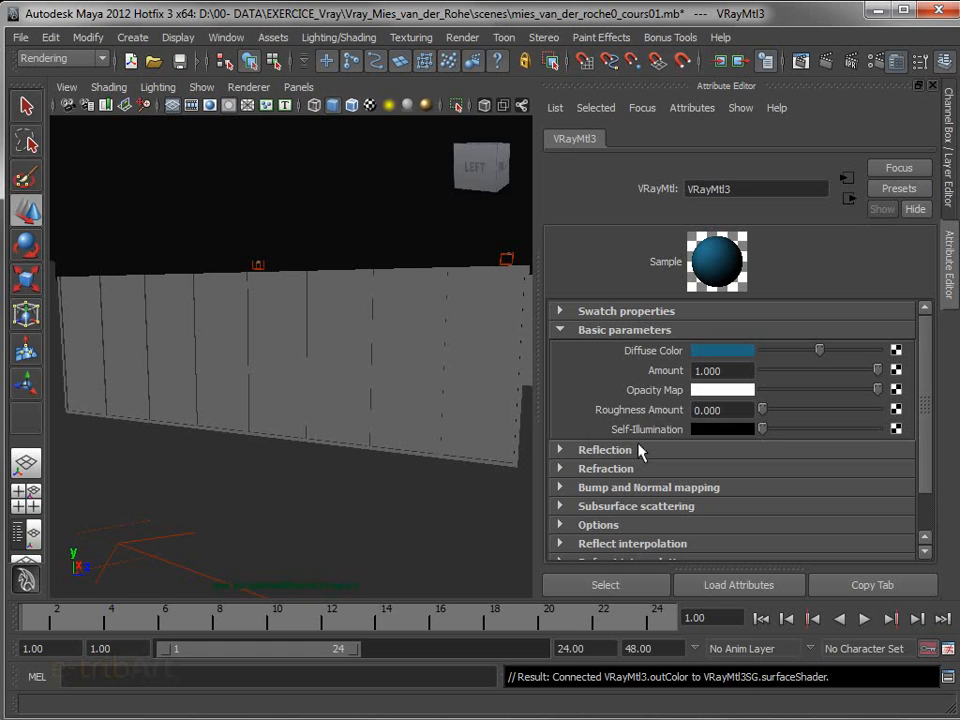
Try the opacity map and a blue self-illumination on the material, and restore self-illumination to black
drag(878, 390, 911, 396)
drag(762, 428, 735, 437)
click(734, 431)
click(567, 434)
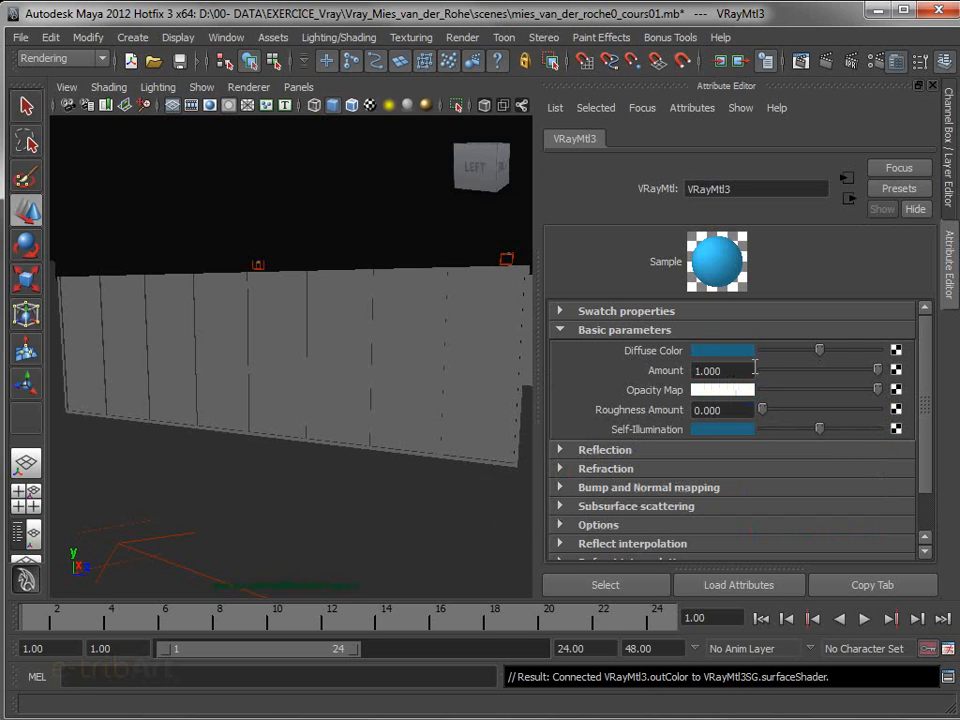
drag(816, 429, 712, 432)
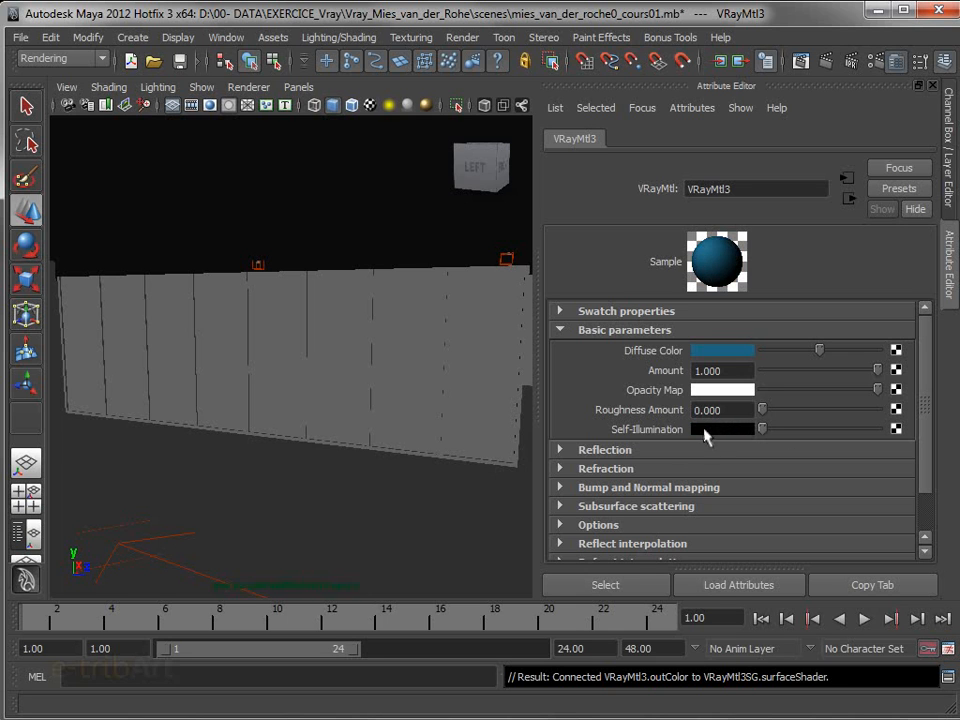
Expand the material's Reflection group and raise the reflection color from black to a medium grey
click(681, 452)
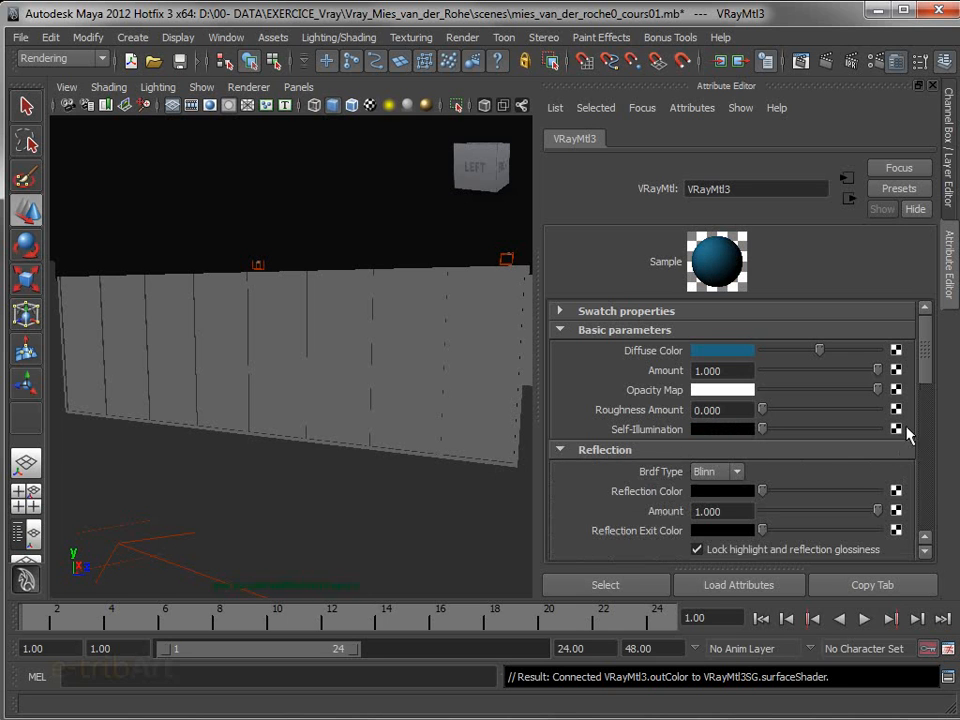
scroll(922, 410, down, 5)
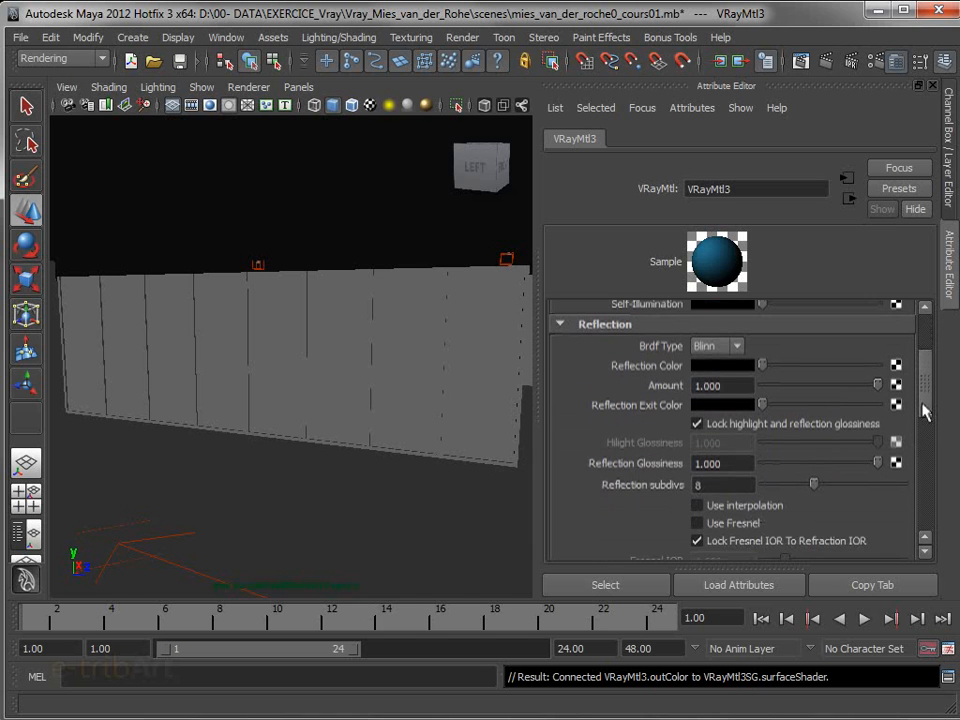
scroll(922, 410, up, 1)
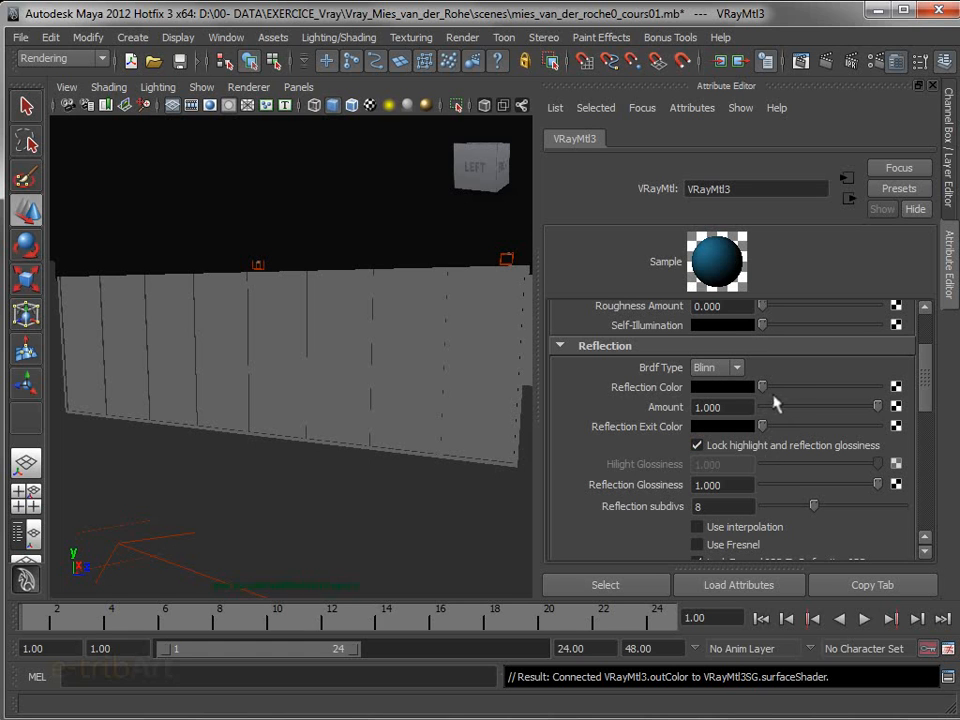
drag(765, 388, 894, 420)
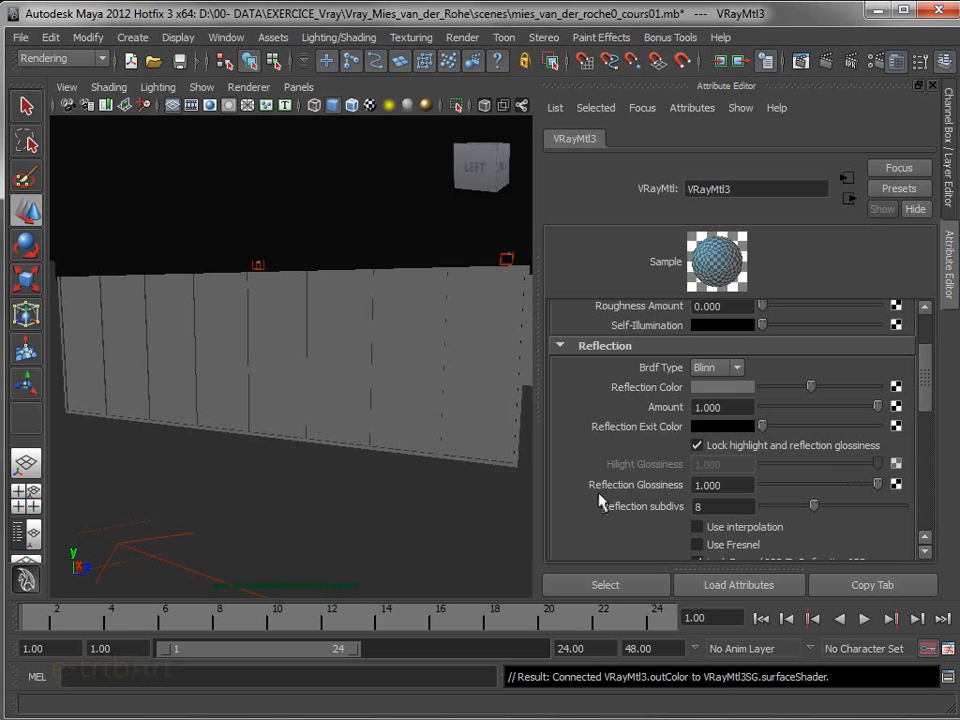
Lower the reflection glossiness to about 0.285 and raise the reflection subdivs to 16, and finally to 32
drag(855, 489, 795, 482)
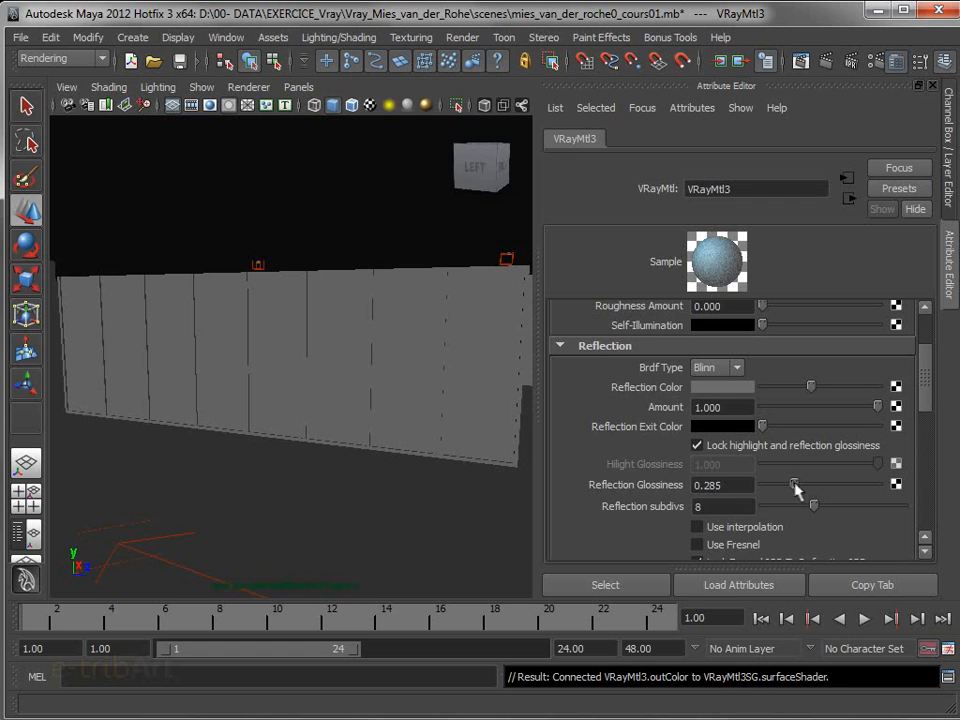
double_click(725, 506)
text(16)
key(Return)
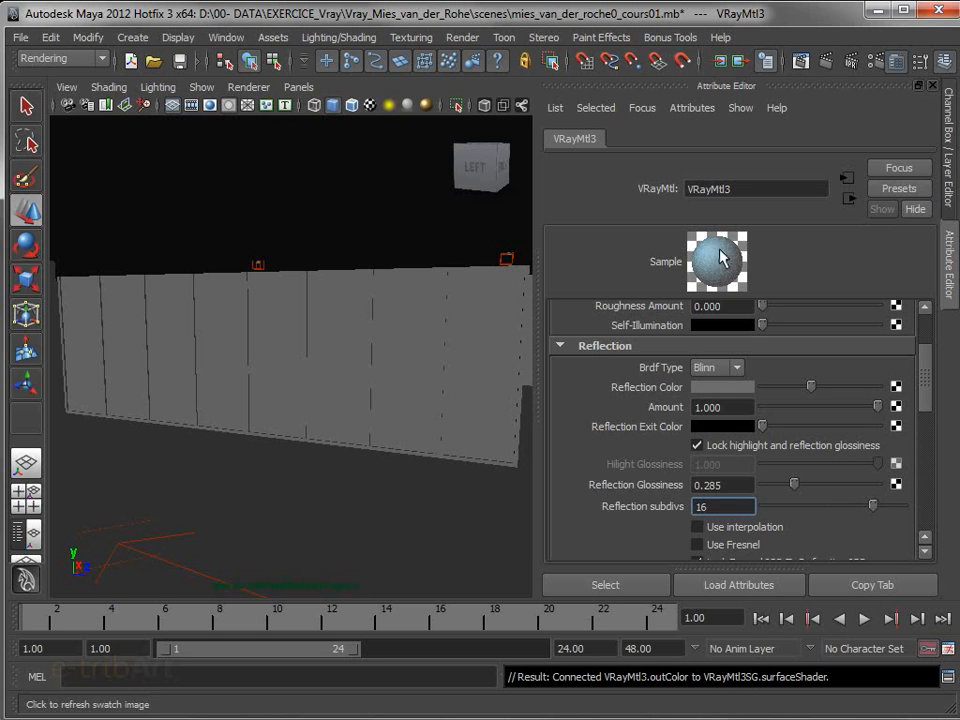
double_click(725, 507)
text(32)
key(Return)
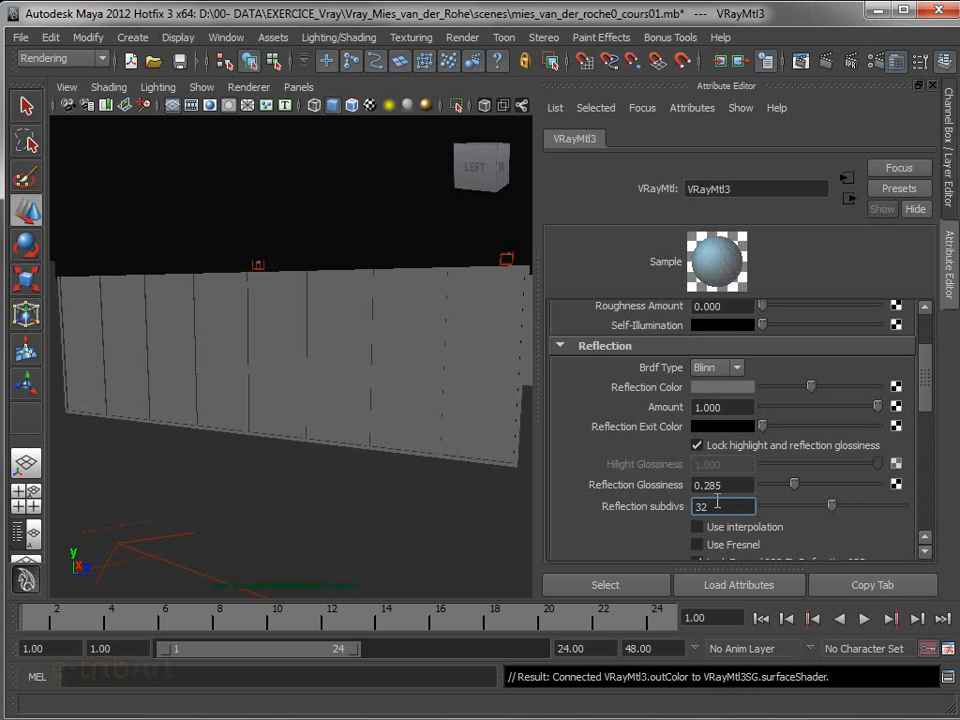
Lighten the reflection color slightly, lower the reflection glossiness to about 0.138, and return the reflection amount to 1 after trying 0.829
mouse_move(795, 486)
mouse_down()
mouse_move(778, 489)
mouse_move(842, 485)
mouse_move(794, 487)
mouse_up()
drag(812, 386, 817, 387)
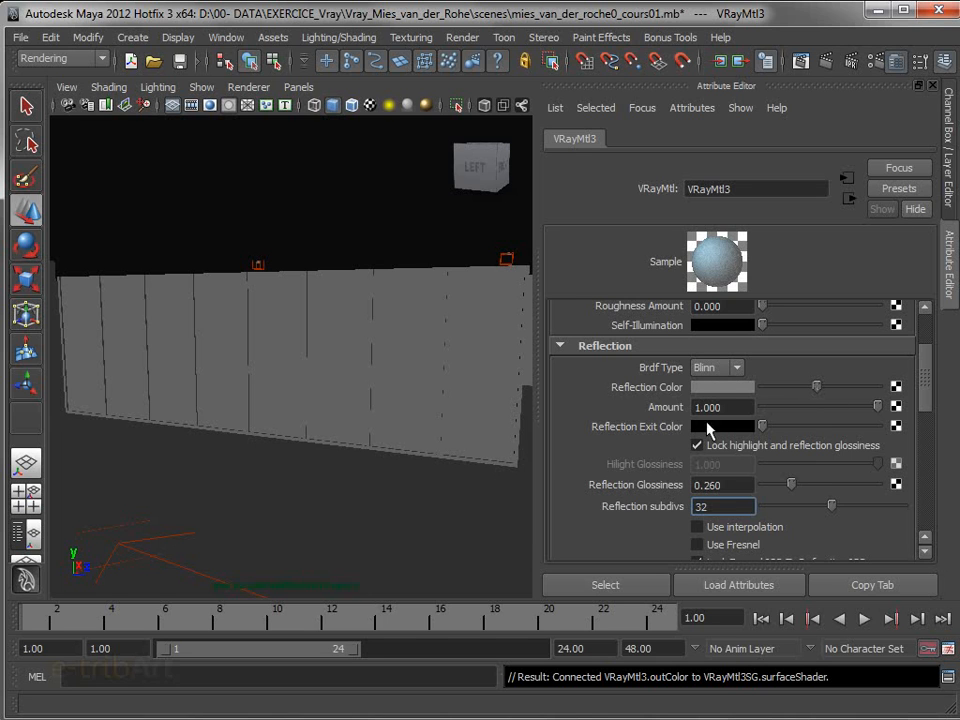
drag(878, 407, 859, 412)
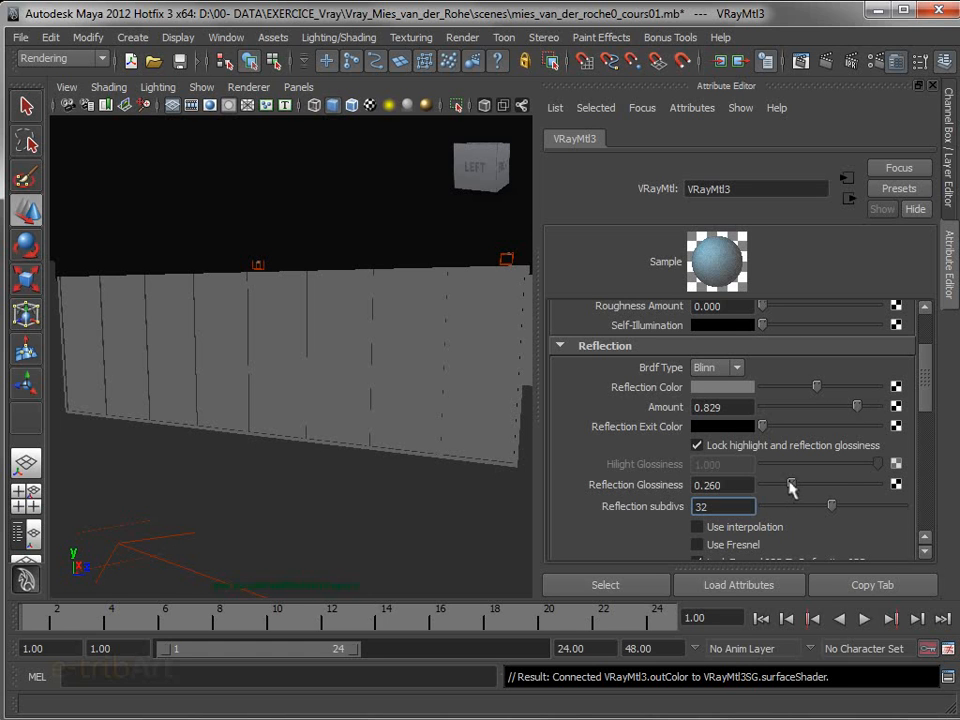
drag(790, 486, 780, 490)
drag(856, 406, 907, 415)
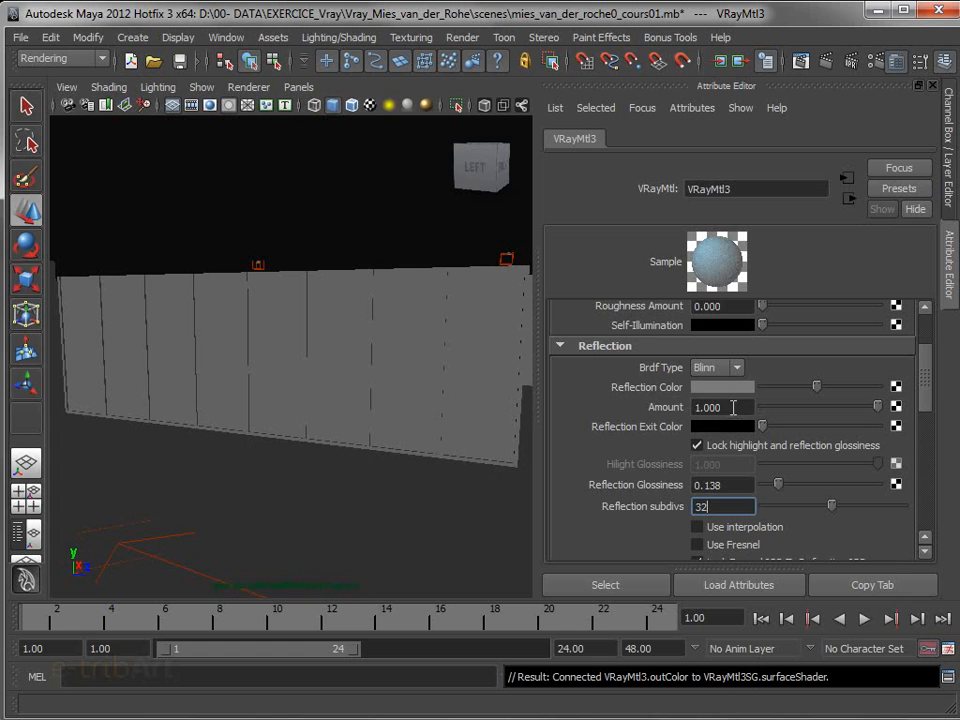
Raise the reflection glossiness to about 0.829 and collapse the Reflection group
drag(778, 490, 860, 492)
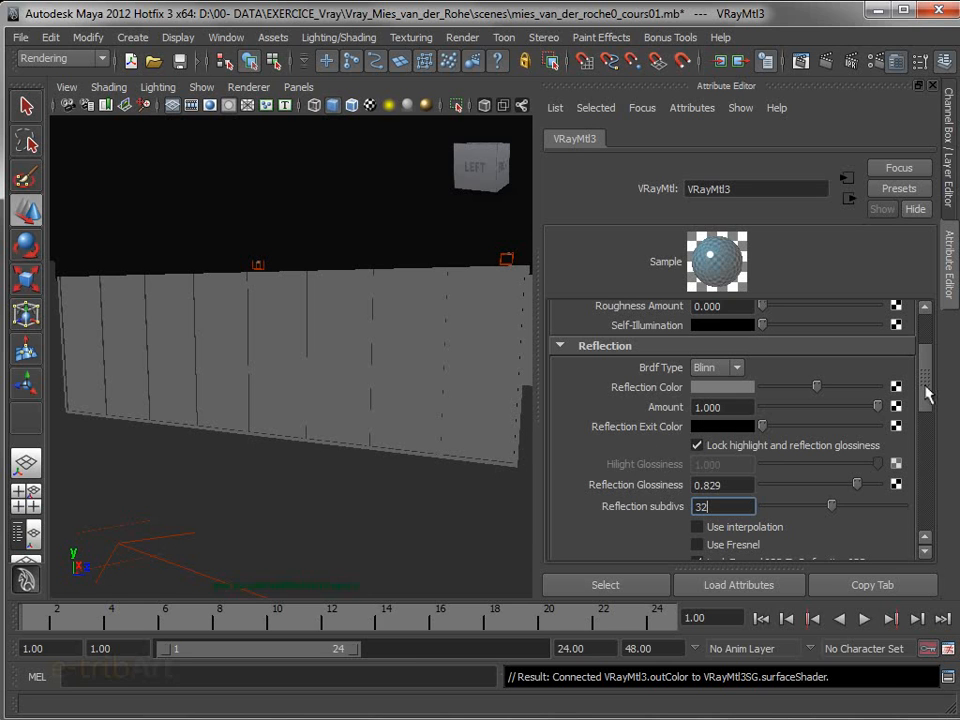
drag(926, 393, 660, 430)
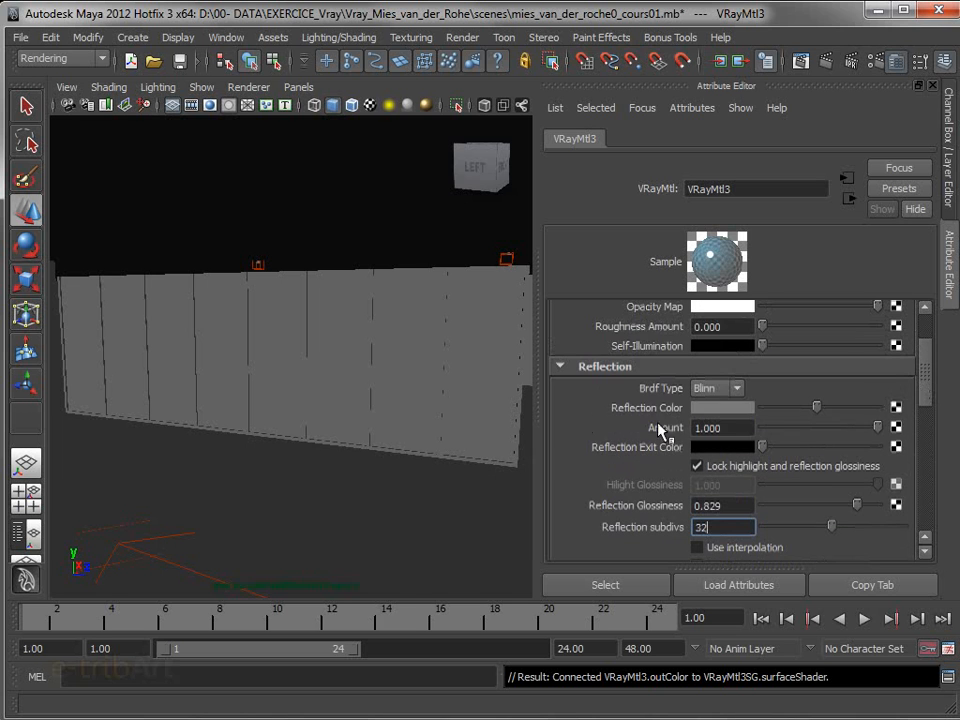
click(597, 367)
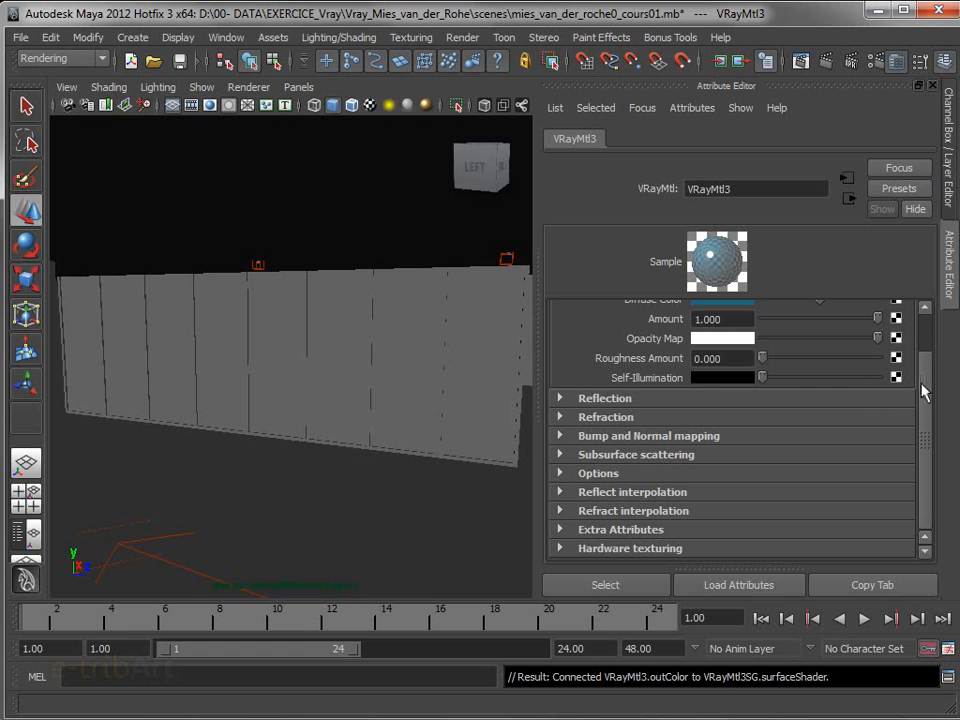
Expand the Refraction group and raise the refraction color to a medium grey
click(605, 421)
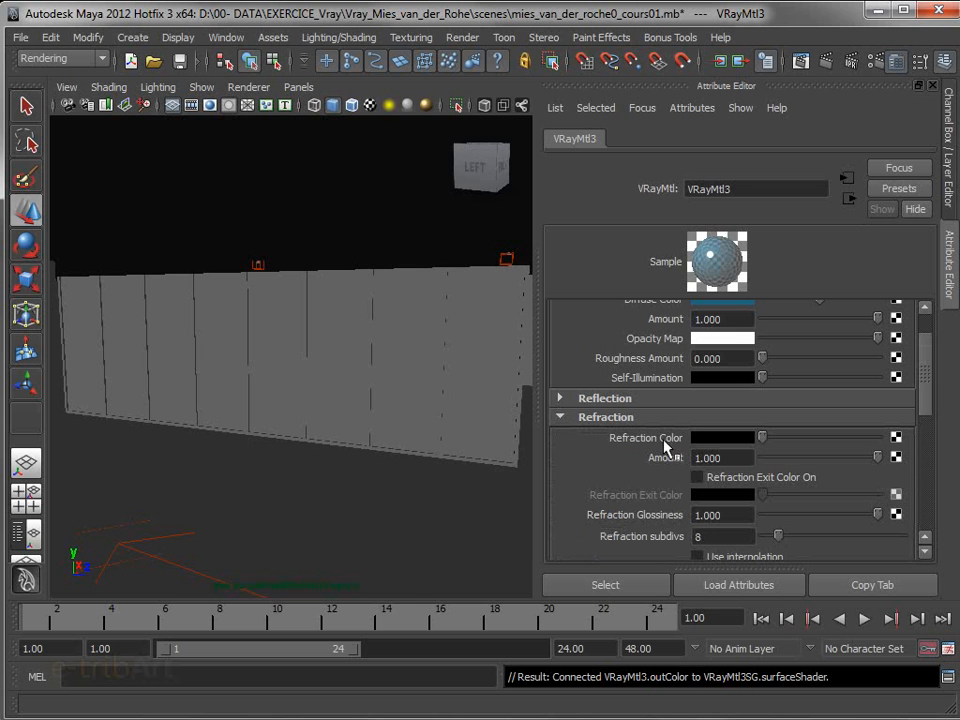
drag(926, 403, 925, 435)
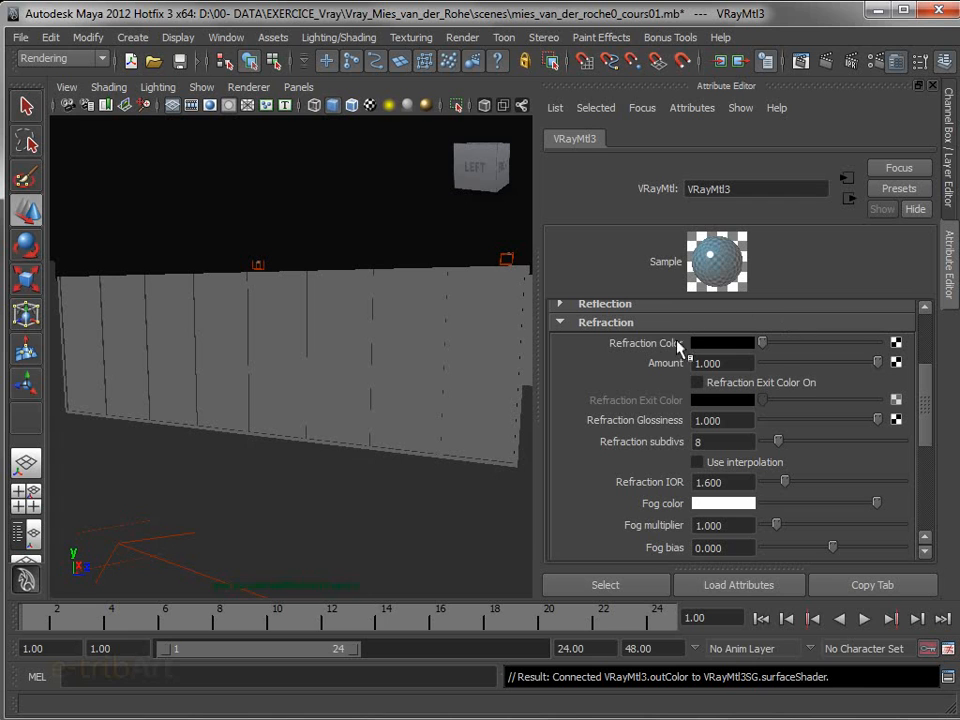
drag(763, 342, 820, 347)
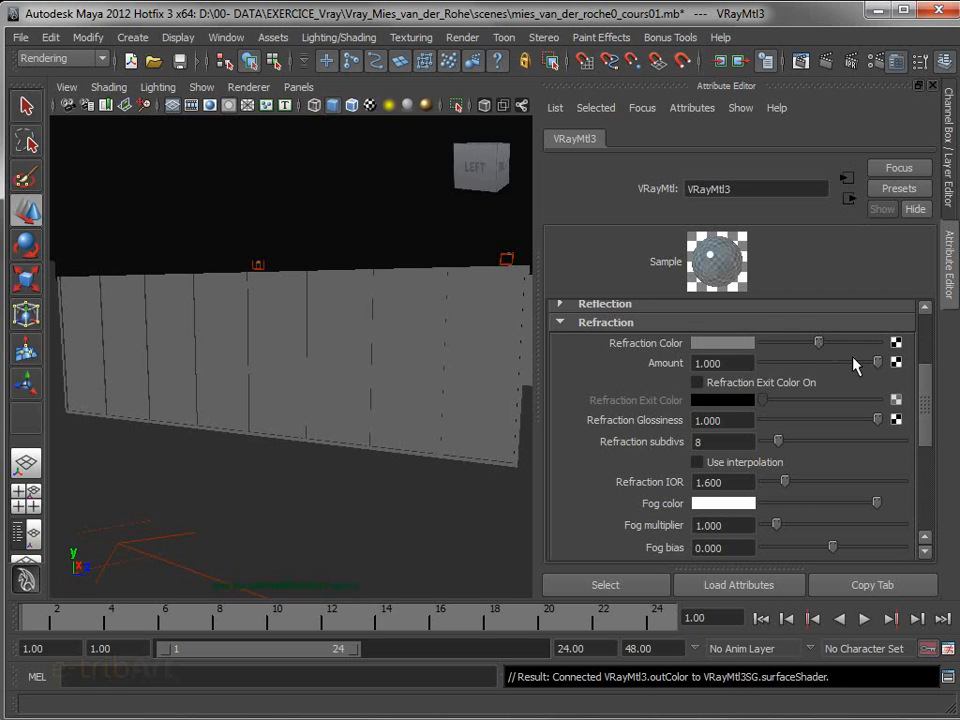
Test a darker opacity map, restore it to white, and raise the refraction color to full white
drag(924, 411, 924, 345)
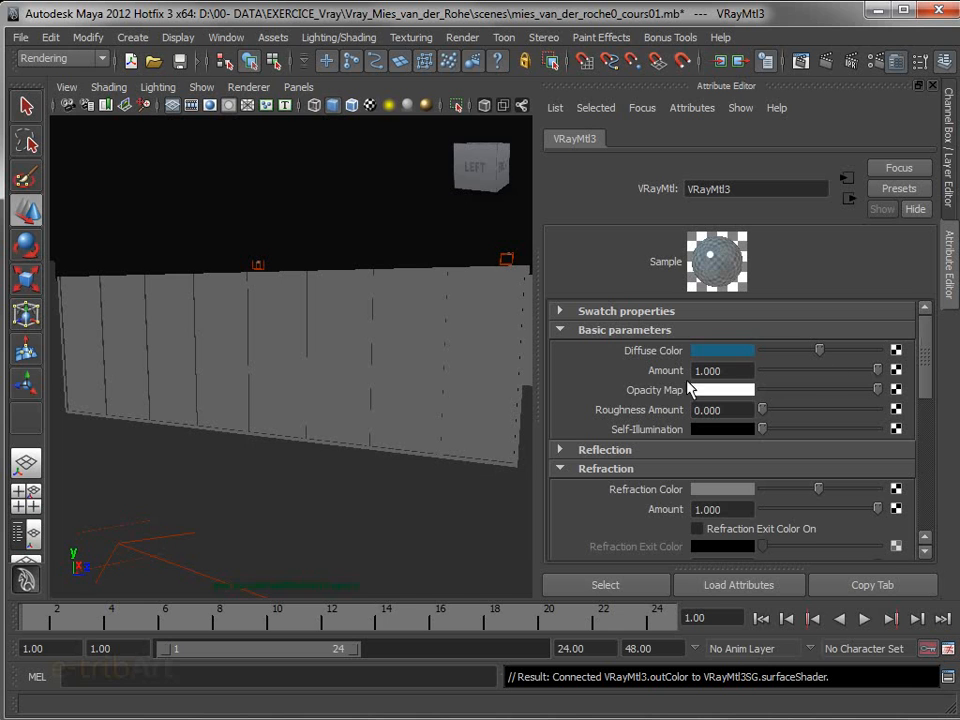
drag(924, 370, 924, 403)
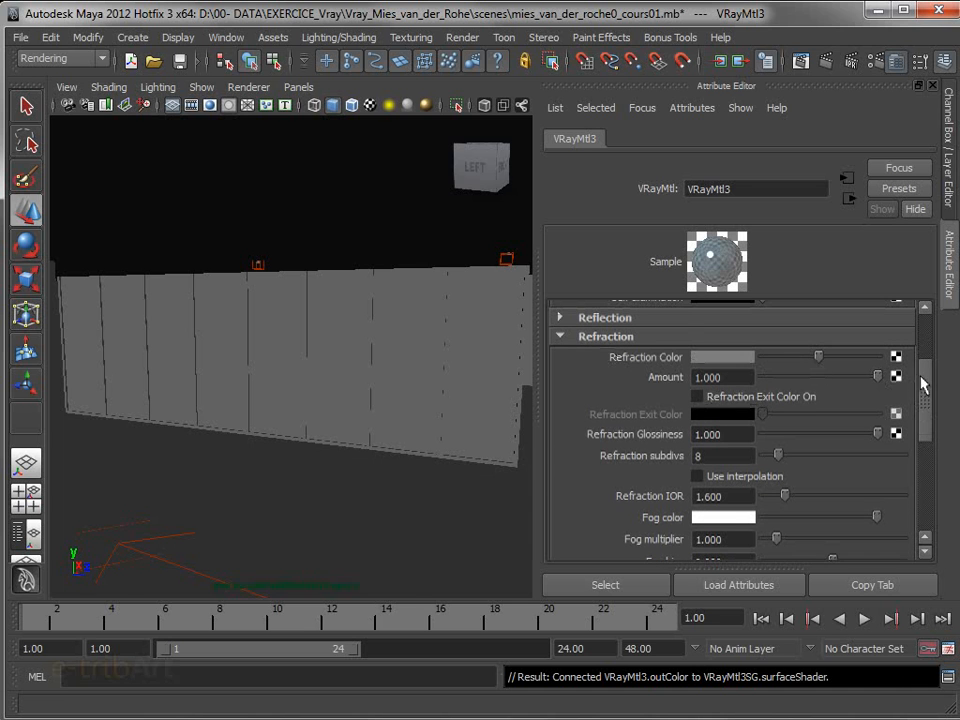
drag(928, 381, 936, 318)
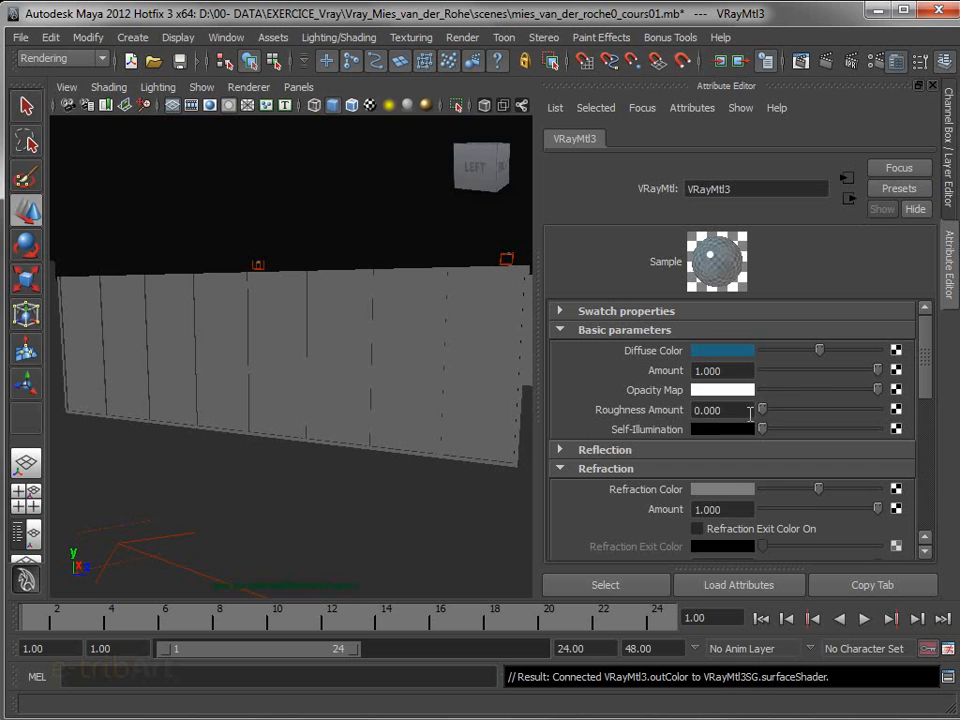
drag(808, 389, 940, 360)
drag(878, 390, 929, 425)
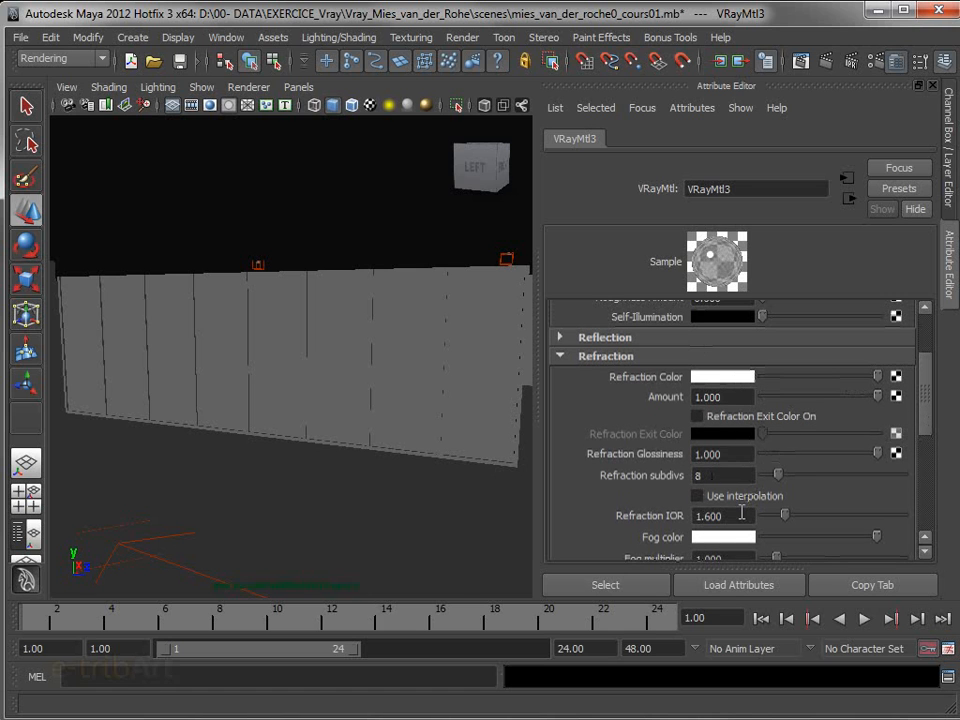
drag(843, 379, 898, 377)
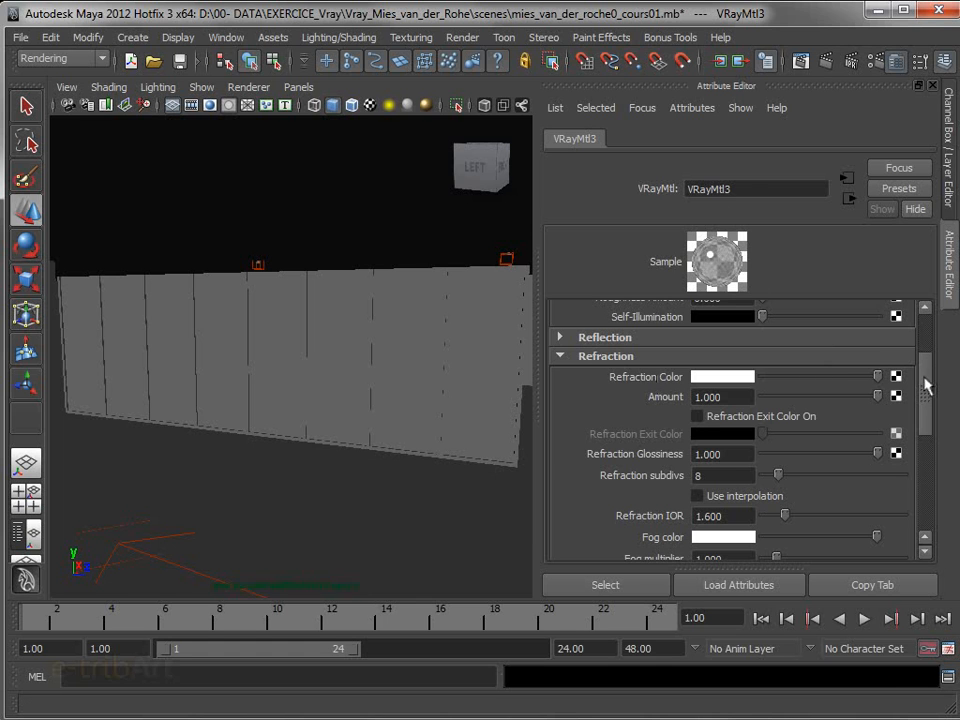
Set the material's refraction IOR to 1.4
drag(924, 387, 927, 396)
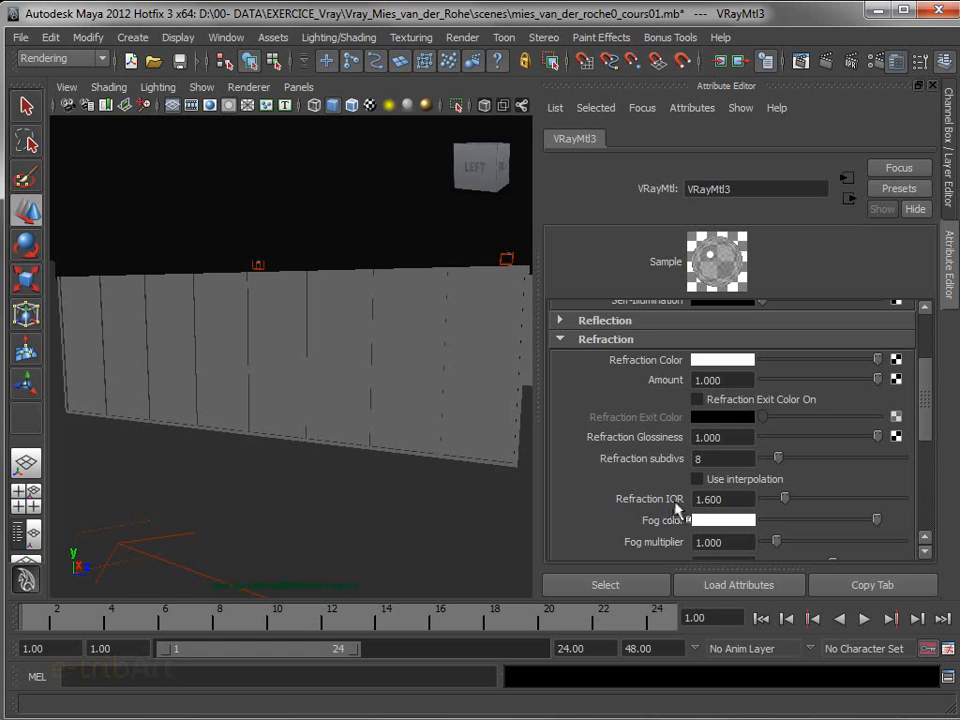
click(734, 499)
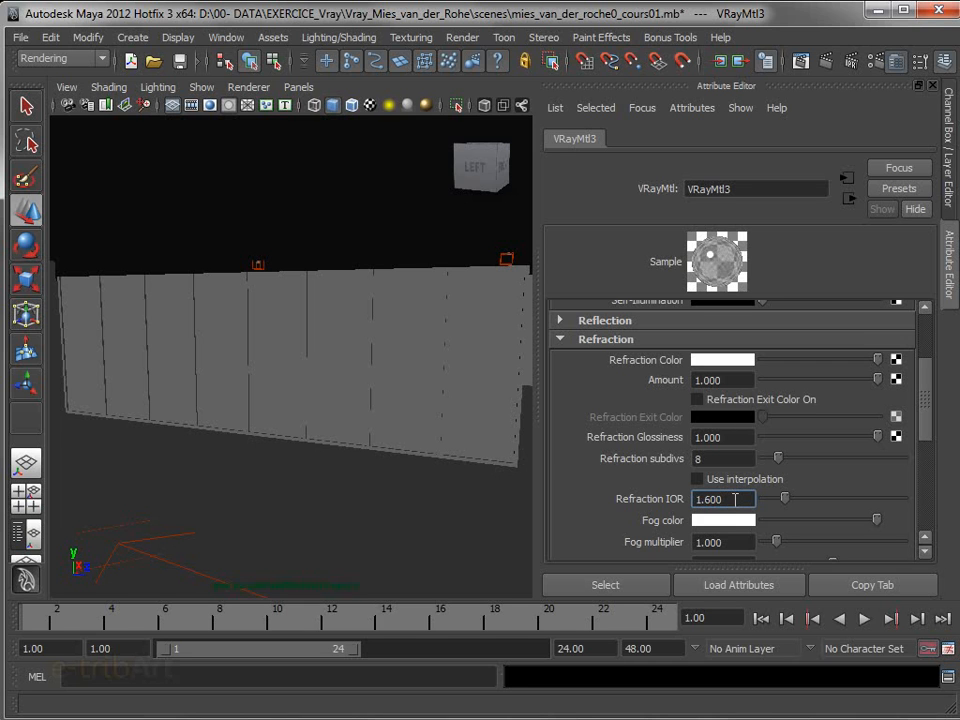
drag(735, 499, 685, 501)
text(1.4)
key(Return)
Try a refraction IOR of 1.8 on the material and set it back to 1.4
drag(739, 499, 666, 497)
text(1)
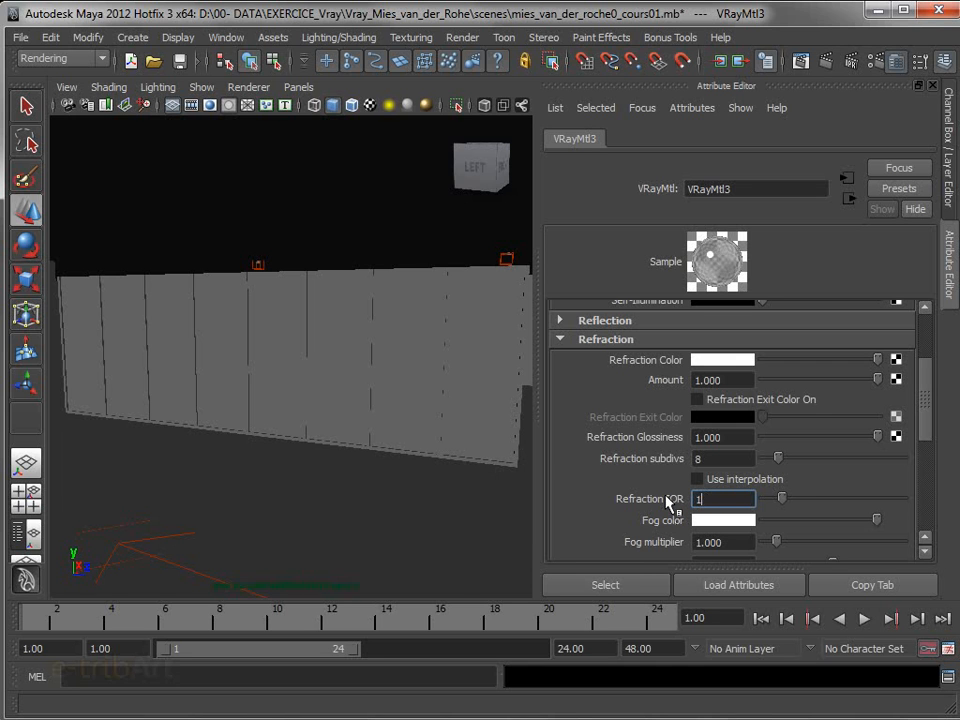
text(.8)
key(Return)
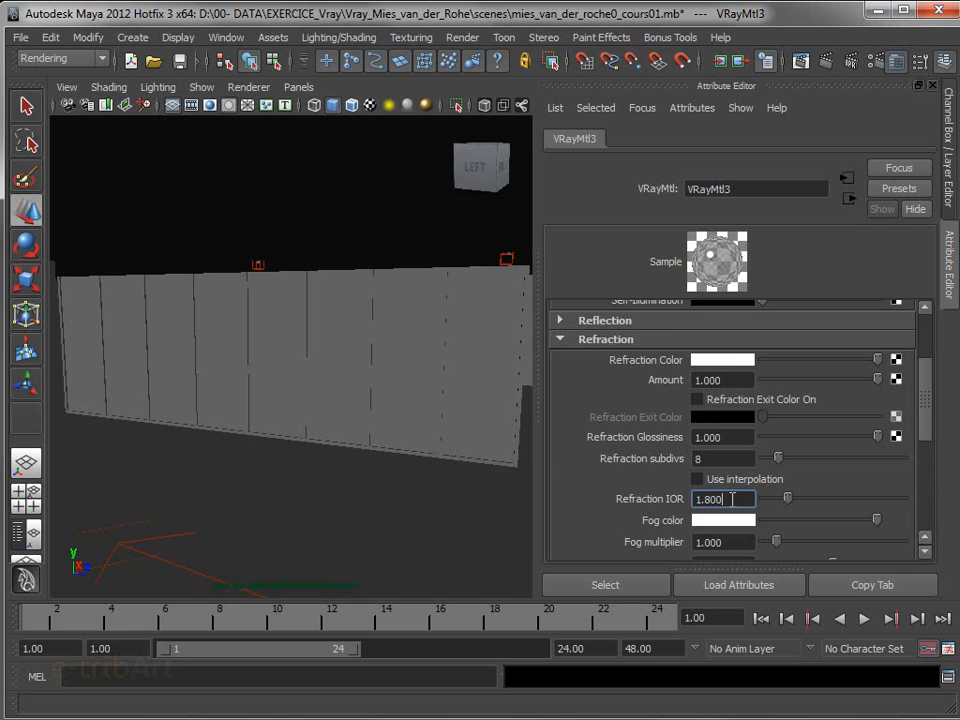
drag(732, 499, 677, 497)
text(1.4)
key(Return)
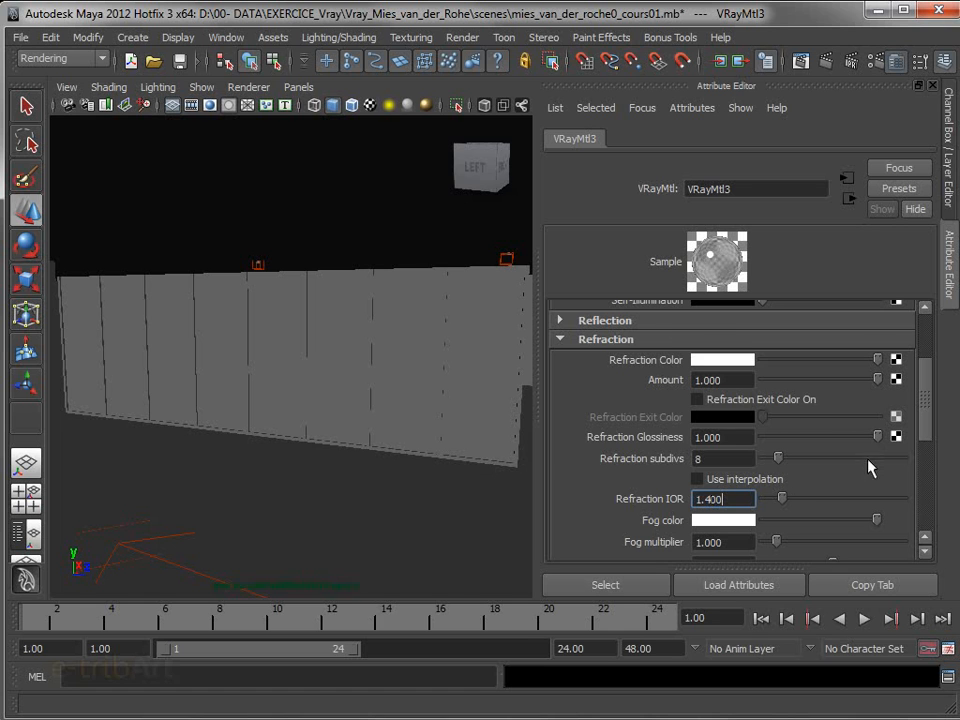
Set the material's refraction subdivs to 20 and expand the Bump and Normal mapping group
drag(925, 426, 928, 438)
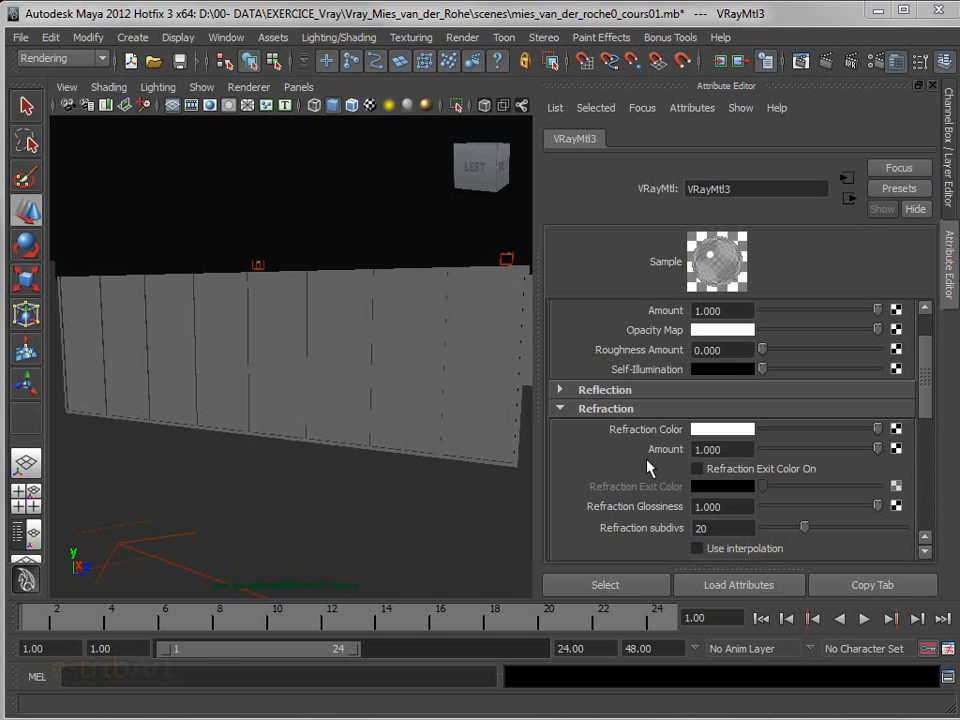
drag(926, 407, 928, 500)
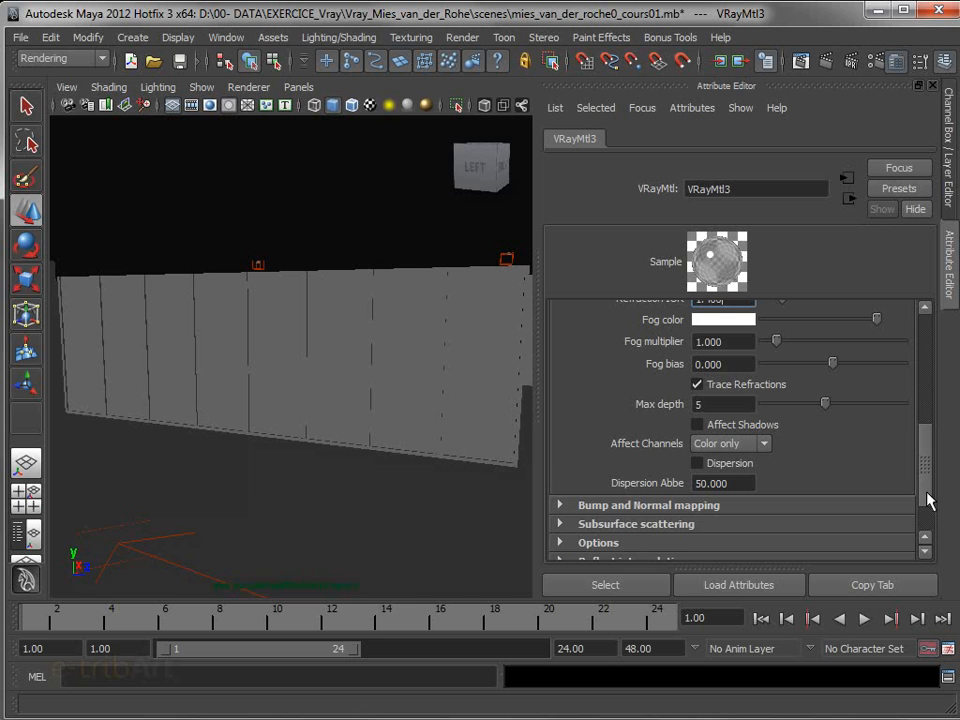
click(844, 508)
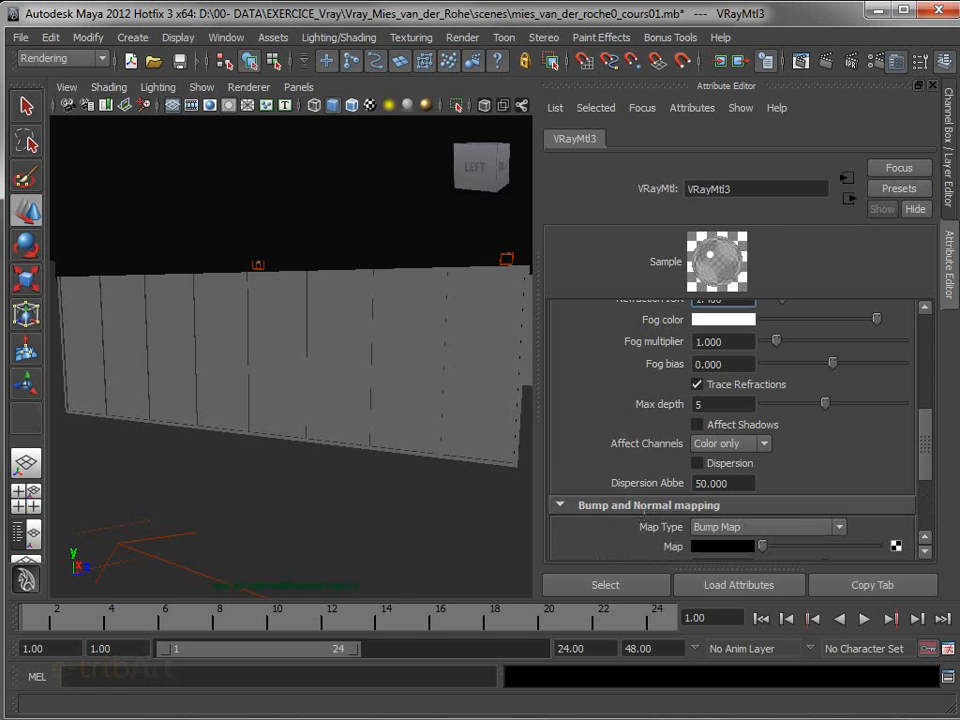
drag(926, 456, 926, 491)
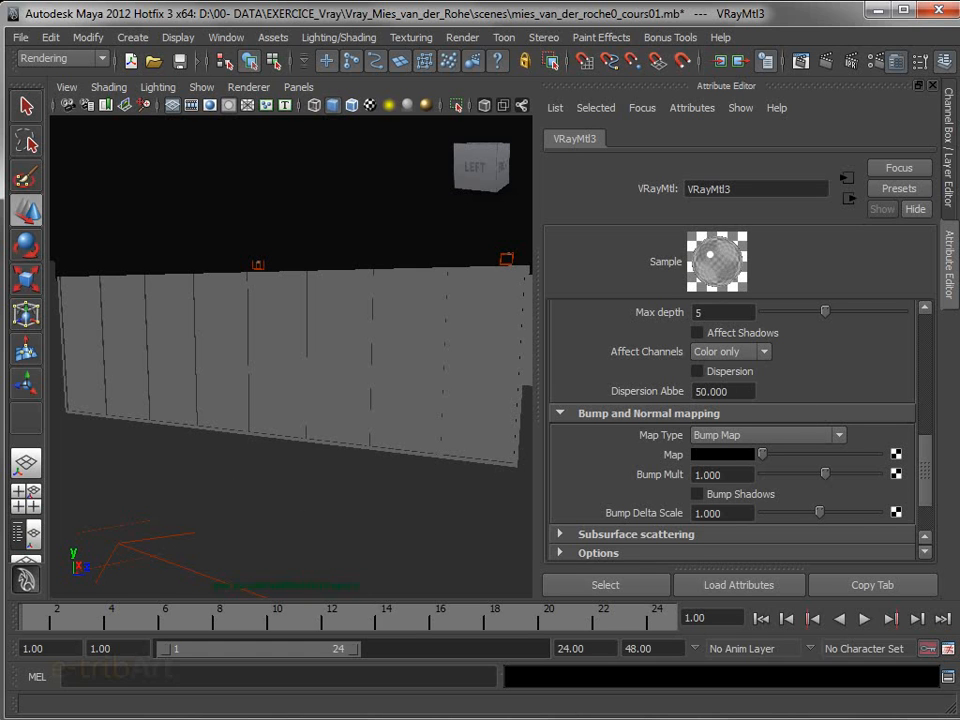
Select all the glass panels of the glazed wall and assign the VRayMtl3 material to them
drag(729, 718, 373, 433)
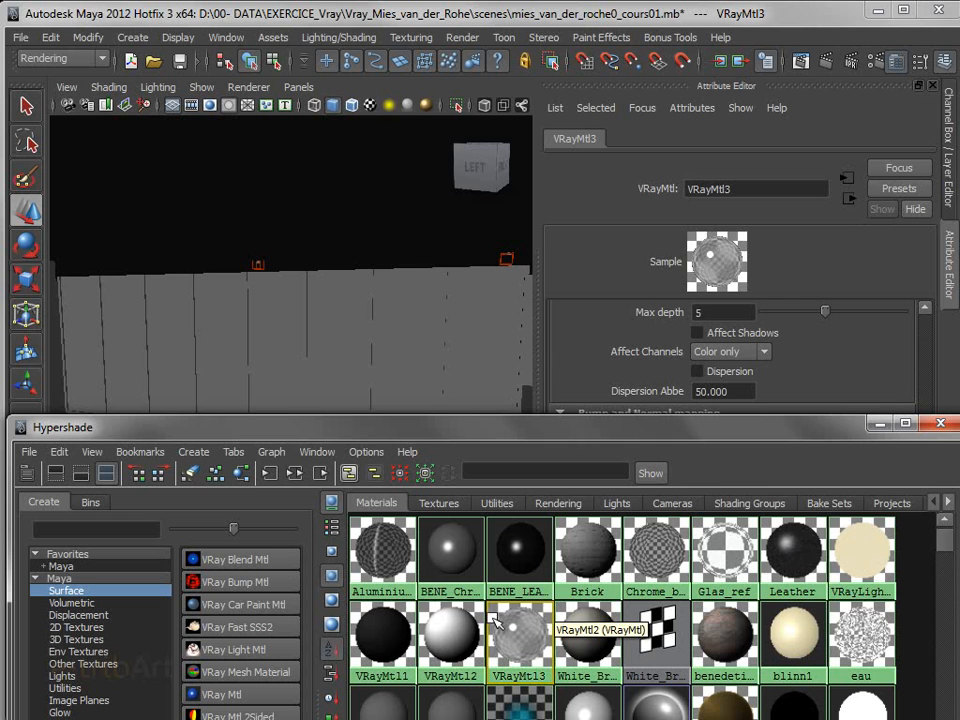
click(86, 345)
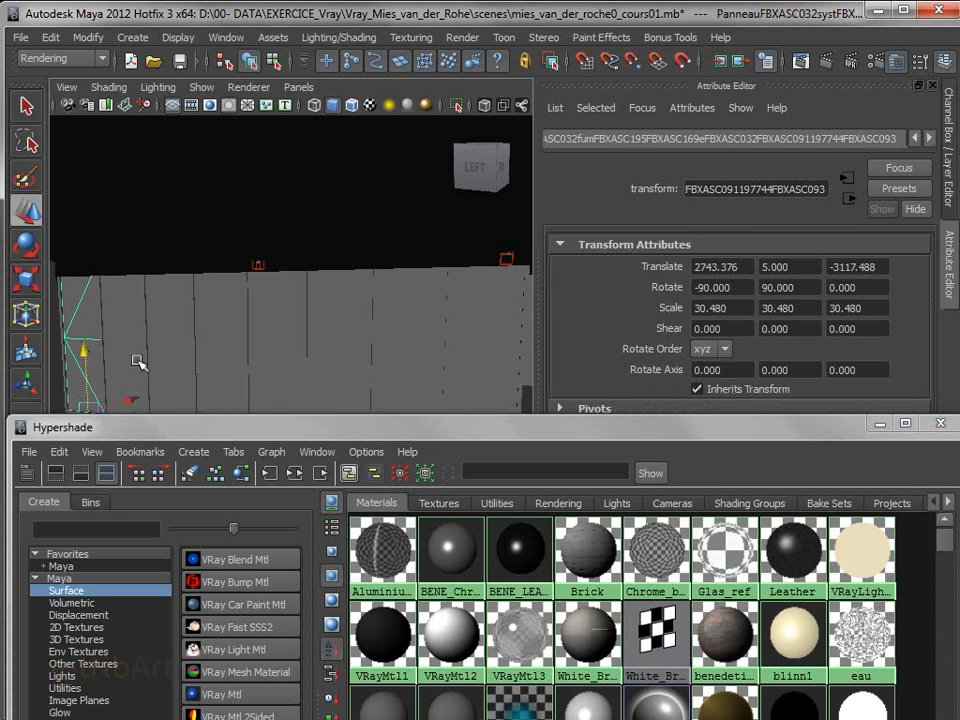
middle_drag(129, 336, 481, 334)
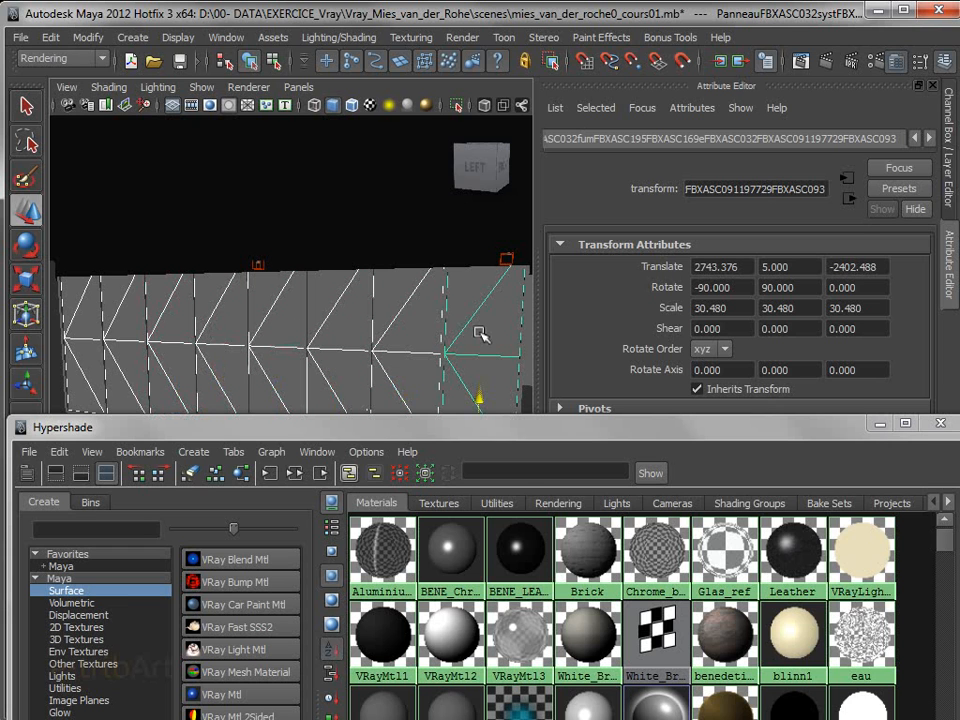
right_click(513, 633)
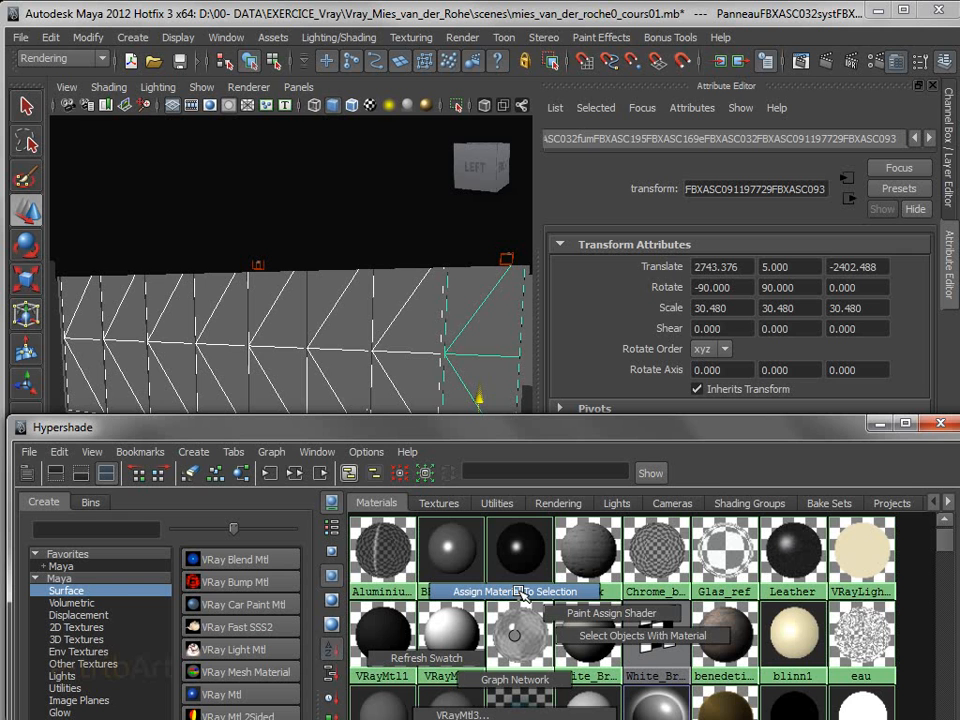
click(518, 591)
drag(503, 437, 550, 719)
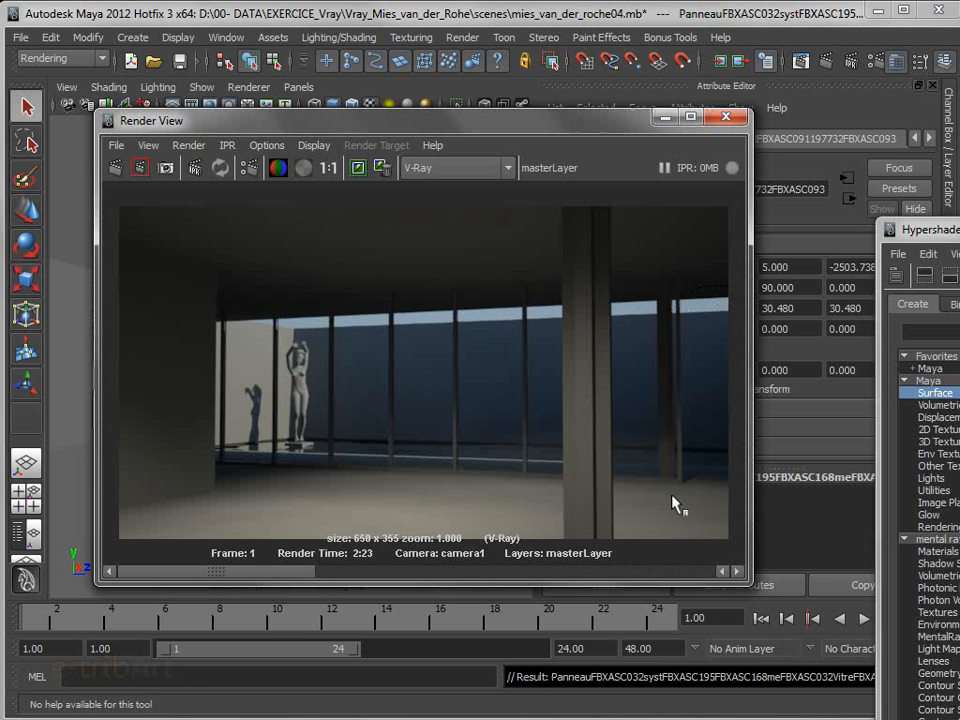
drag(540, 120, 490, 112)
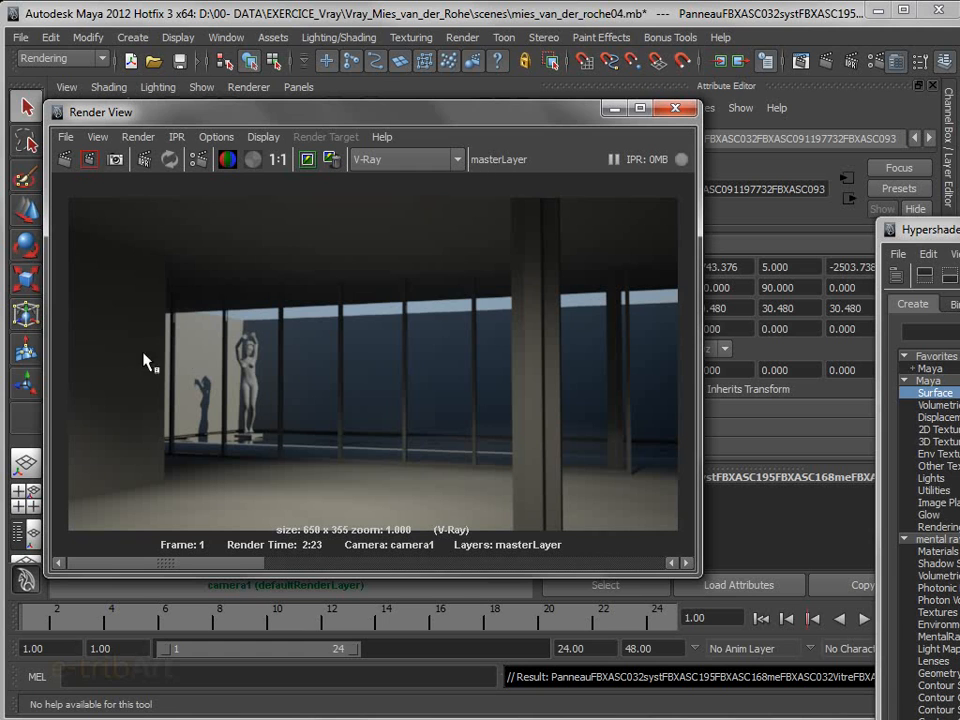
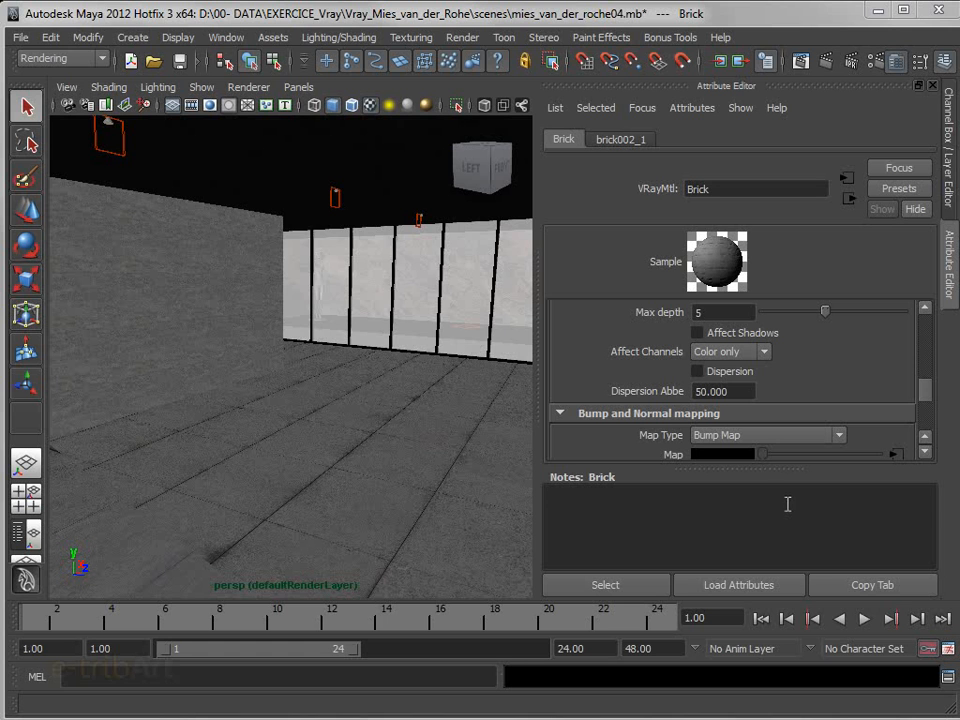
Preview the source images ConcretePlates0132_11_L.jpg and ConcreteBare0321_5_L.jpg for the Brick material's diffuse texture
drag(769, 467, 777, 562)
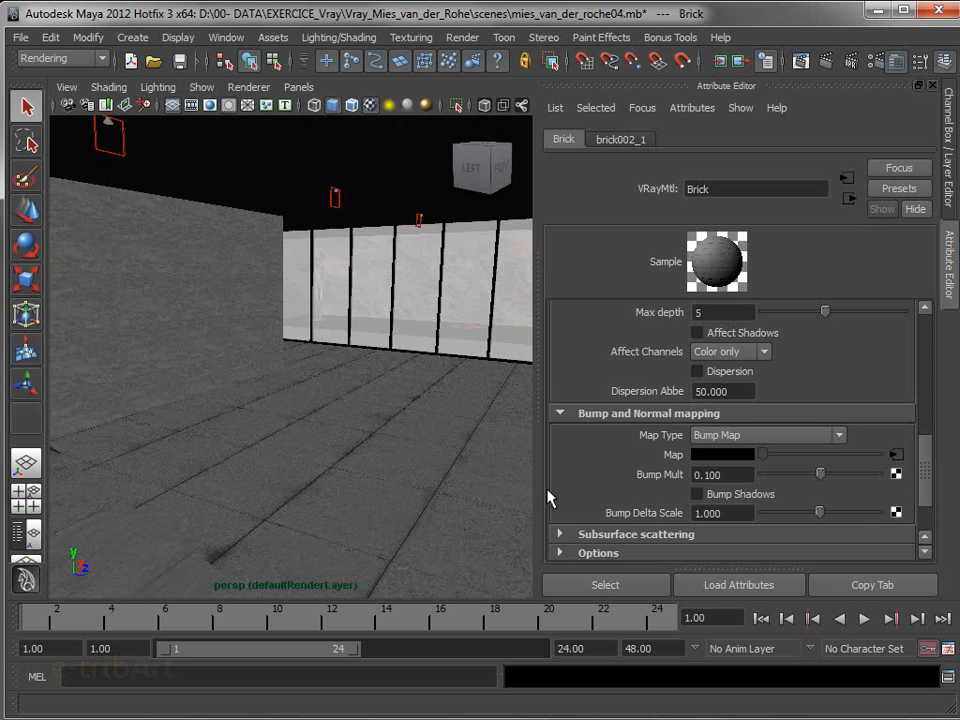
drag(926, 489, 932, 350)
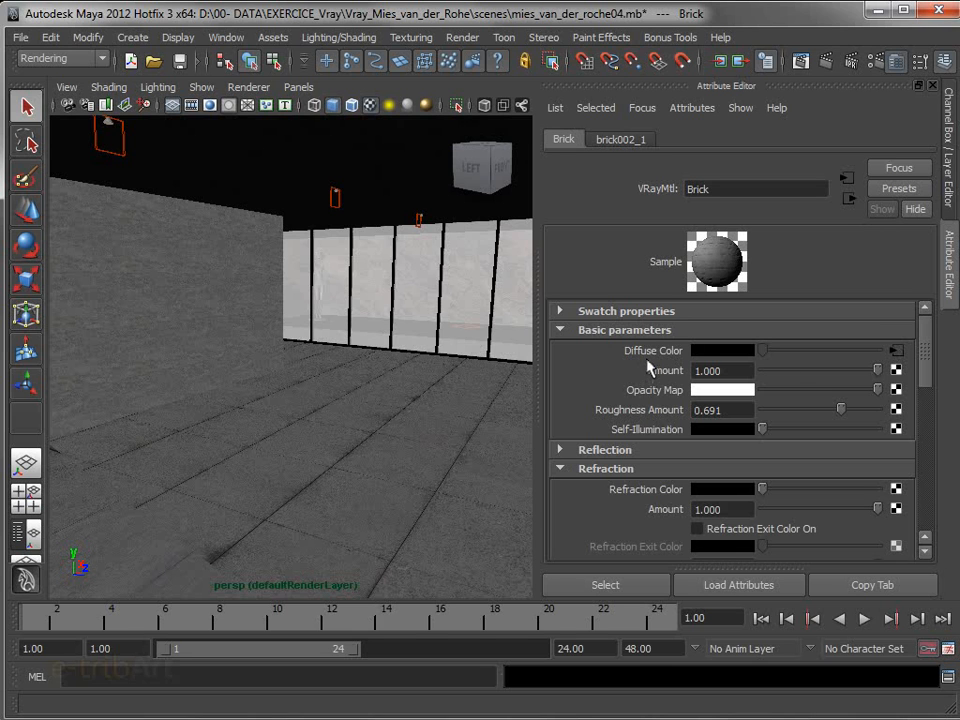
click(896, 351)
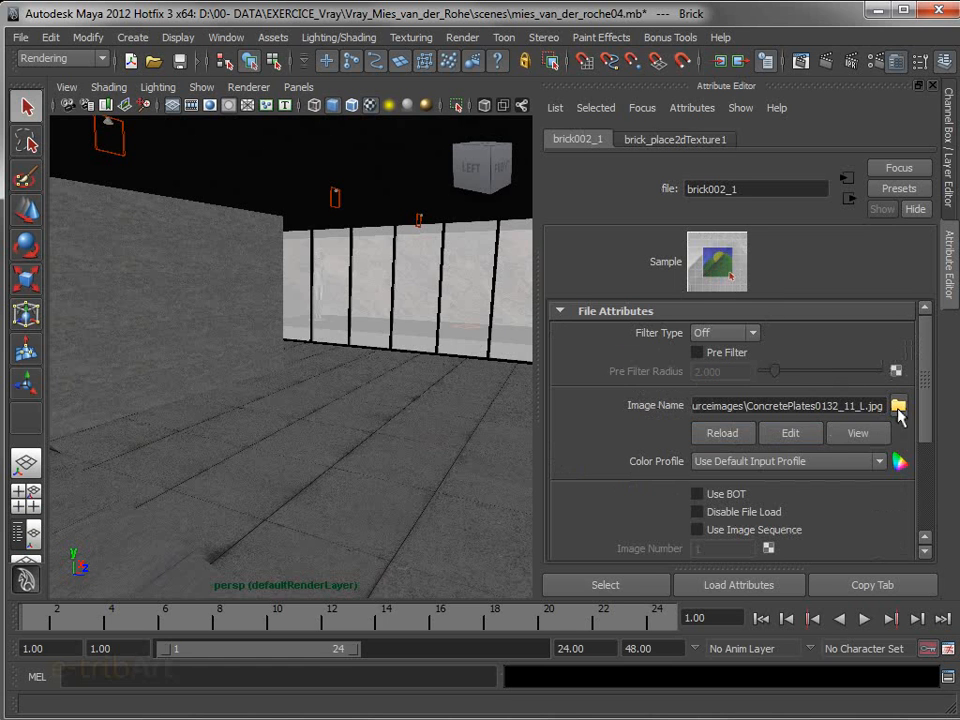
click(899, 406)
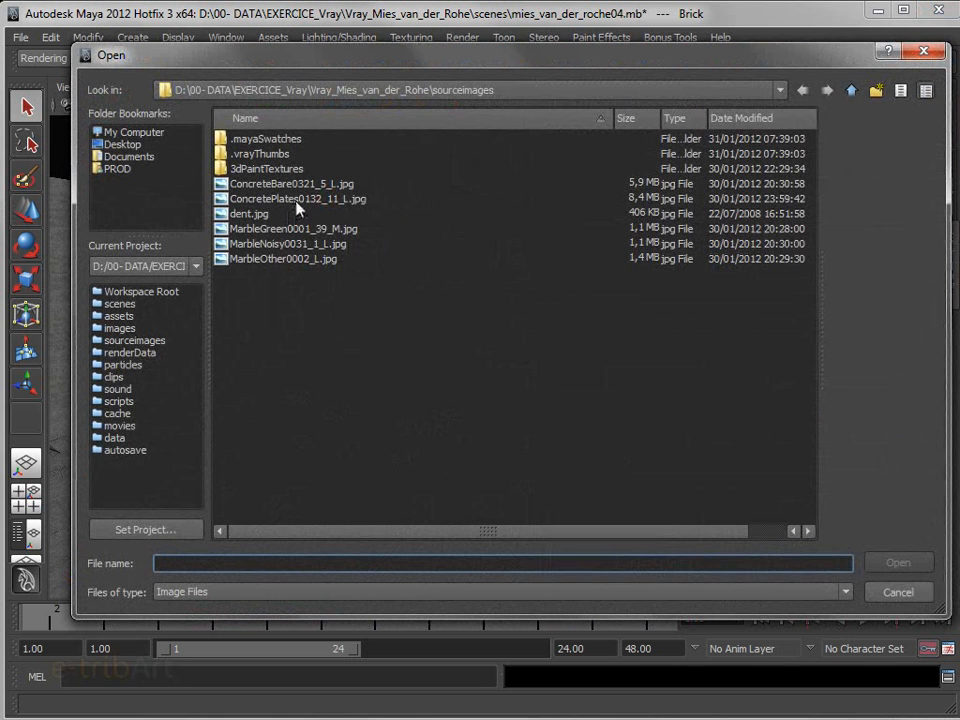
click(301, 203)
drag(819, 369, 487, 360)
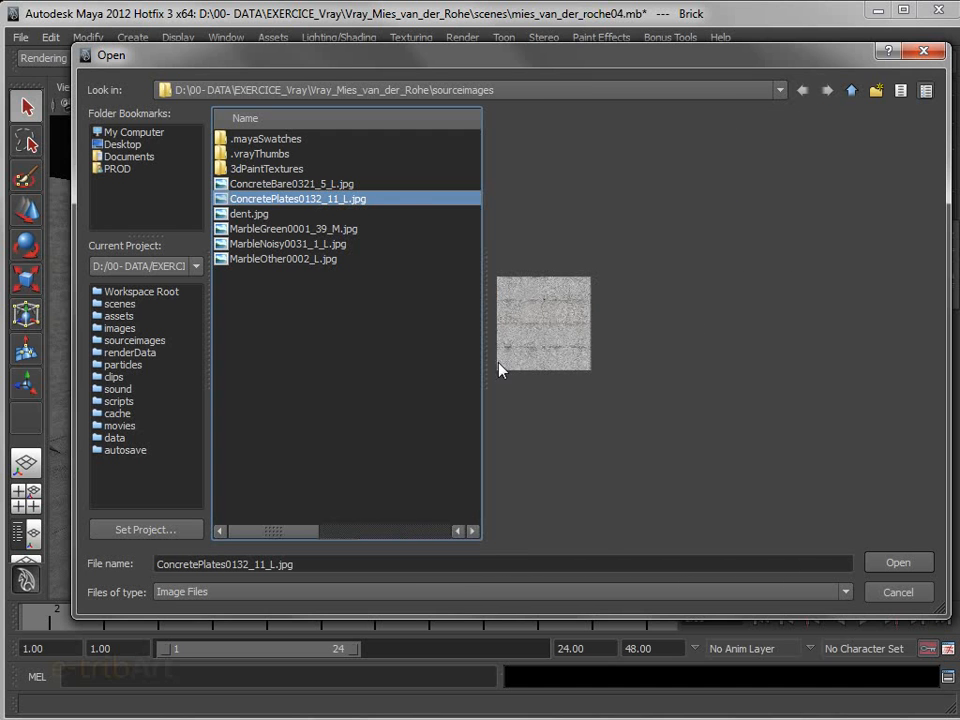
click(265, 186)
click(280, 199)
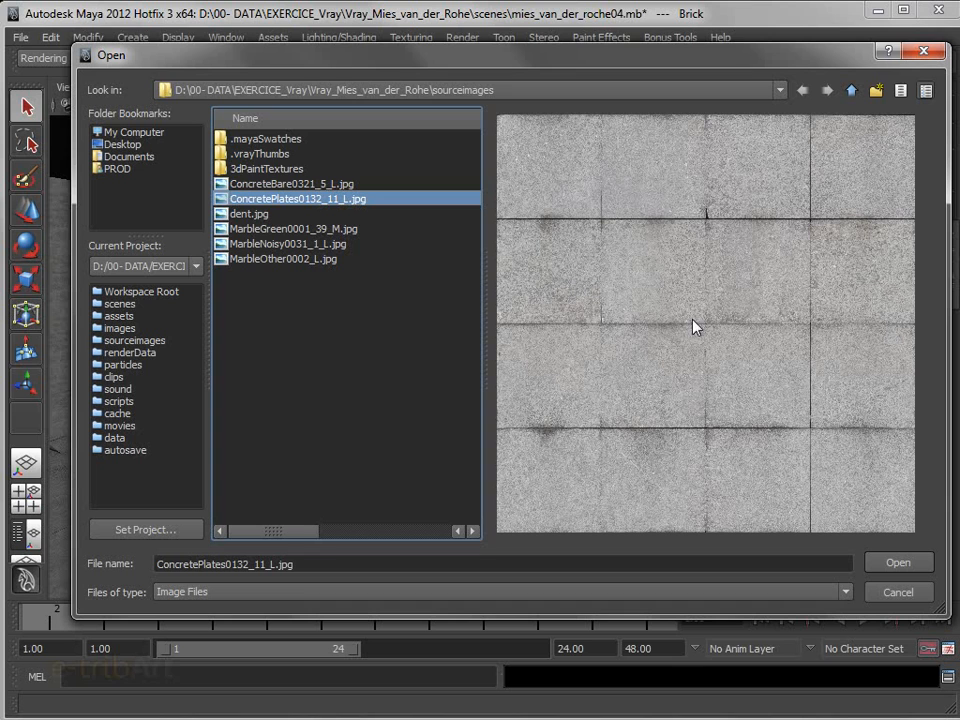
click(894, 594)
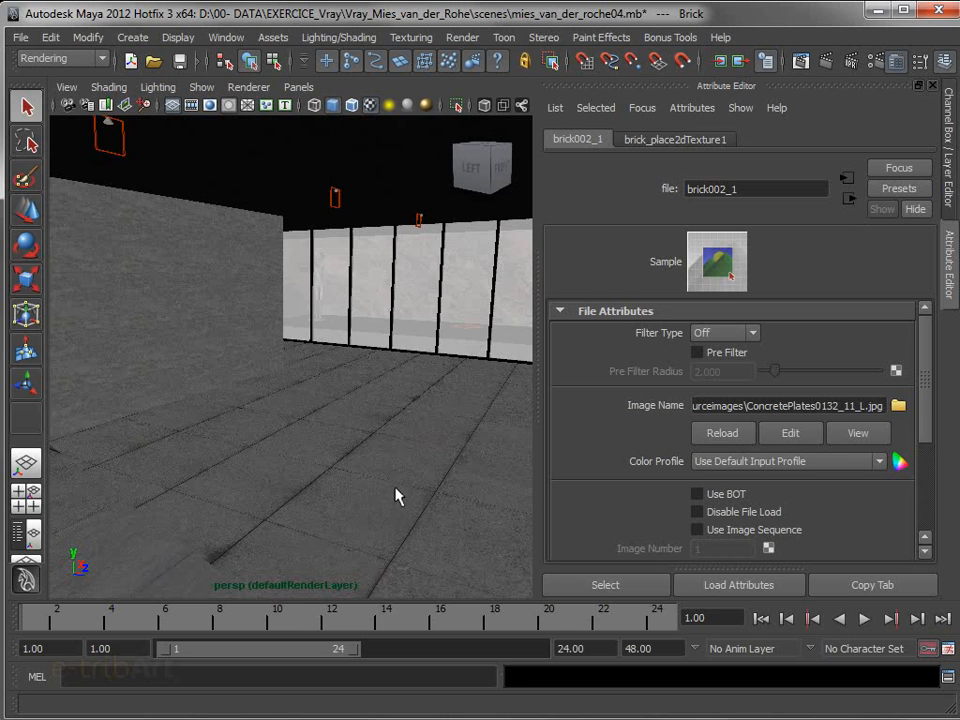
Connect the brick002_1 file texture to the Brick material's reflectionColor in the Hypershade
click(849, 200)
drag(926, 343, 925, 388)
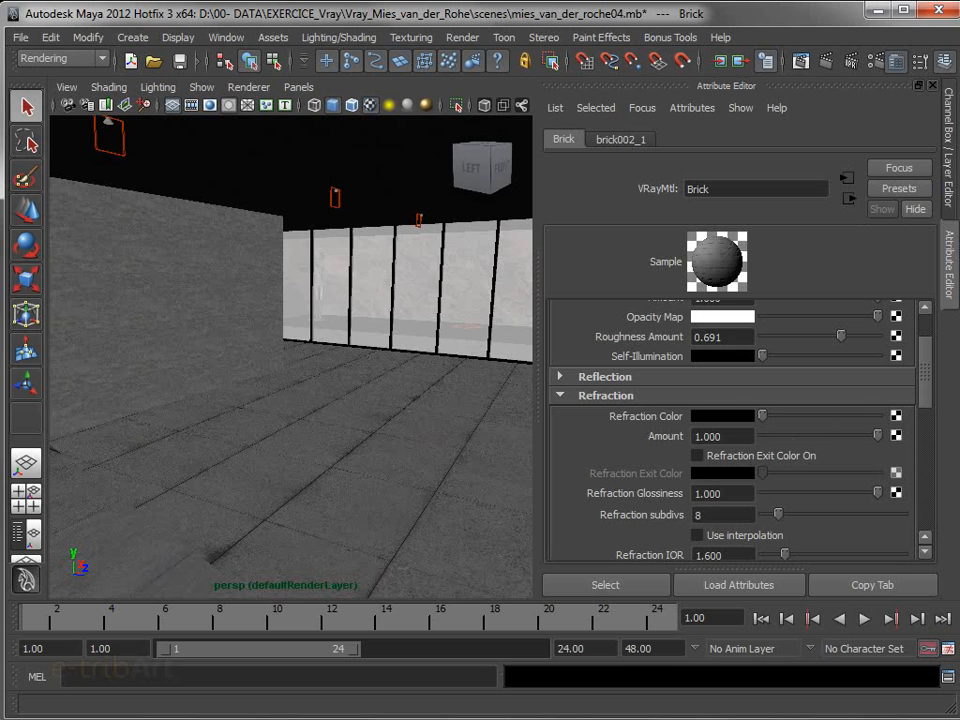
drag(959, 276, 190, 43)
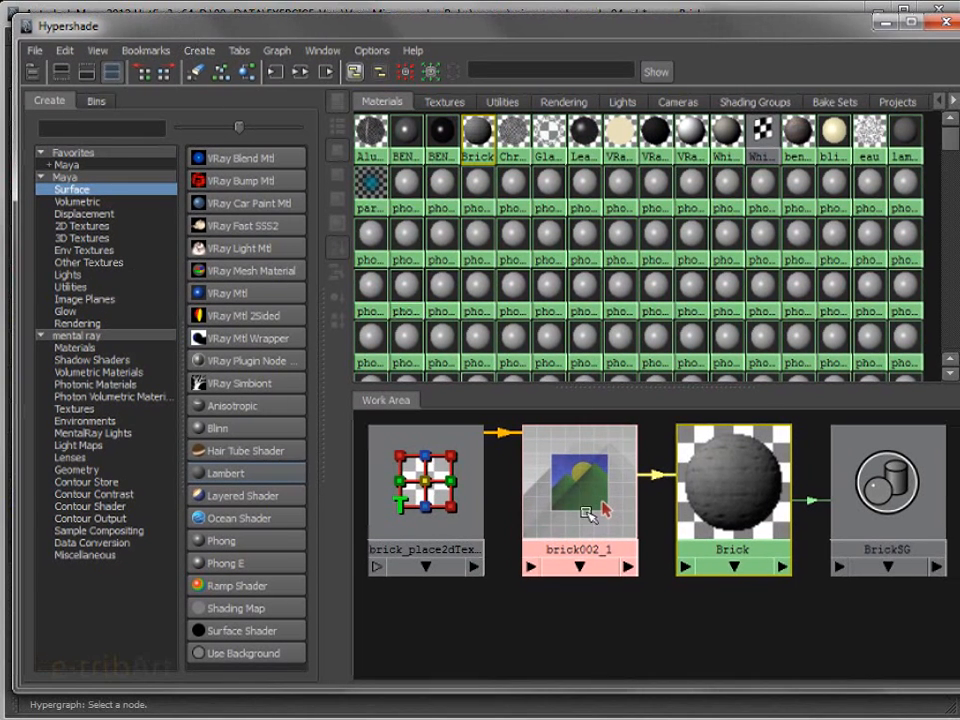
middle_drag(583, 468, 724, 476)
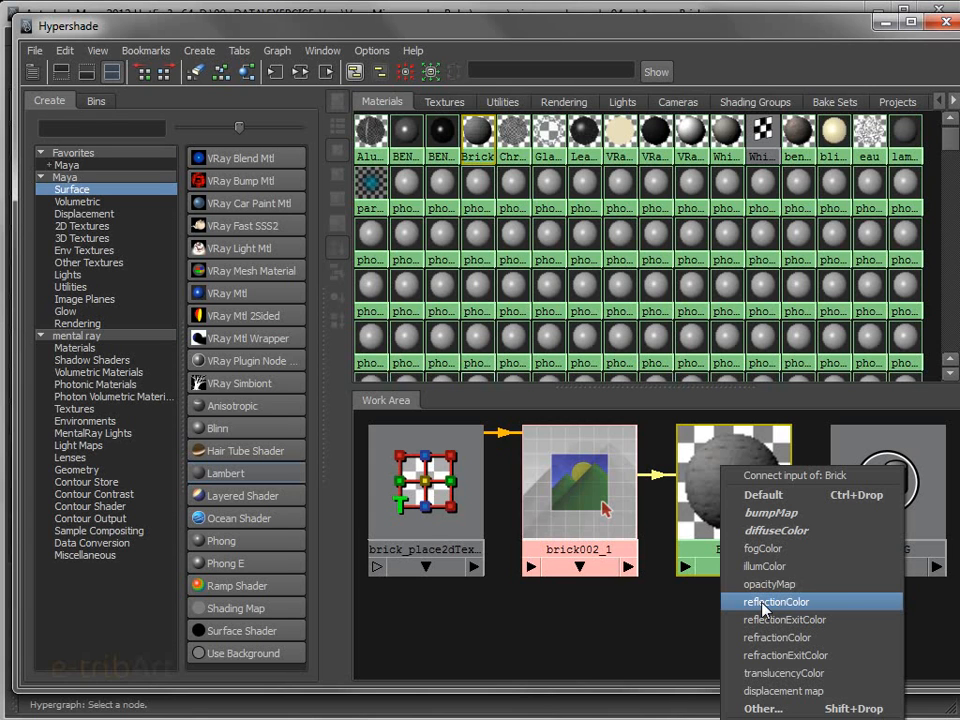
click(764, 602)
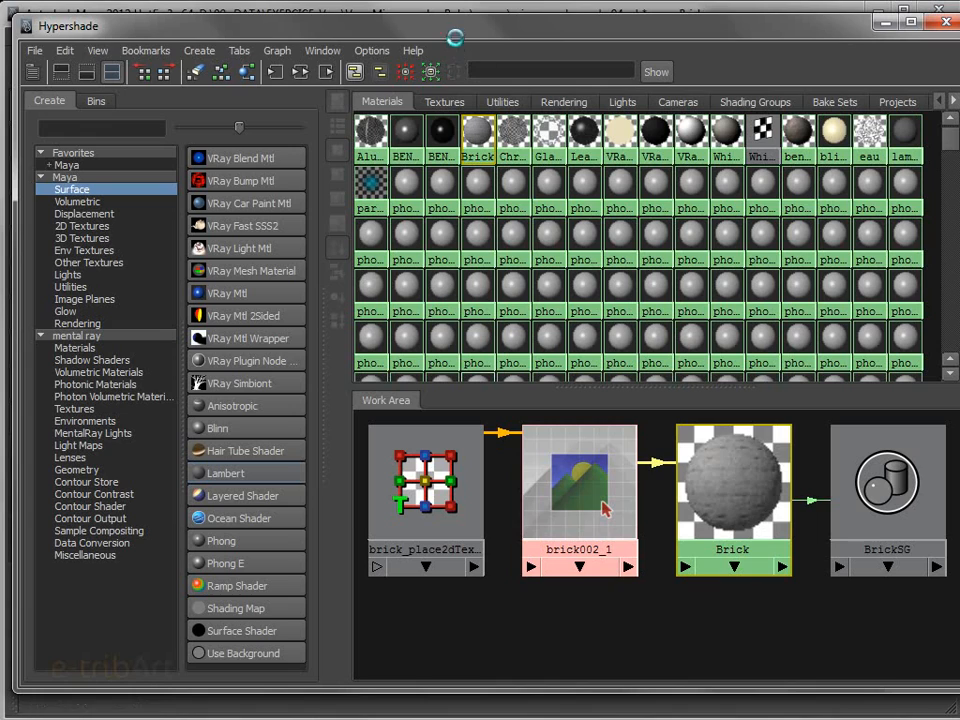
drag(456, 38, 959, 200)
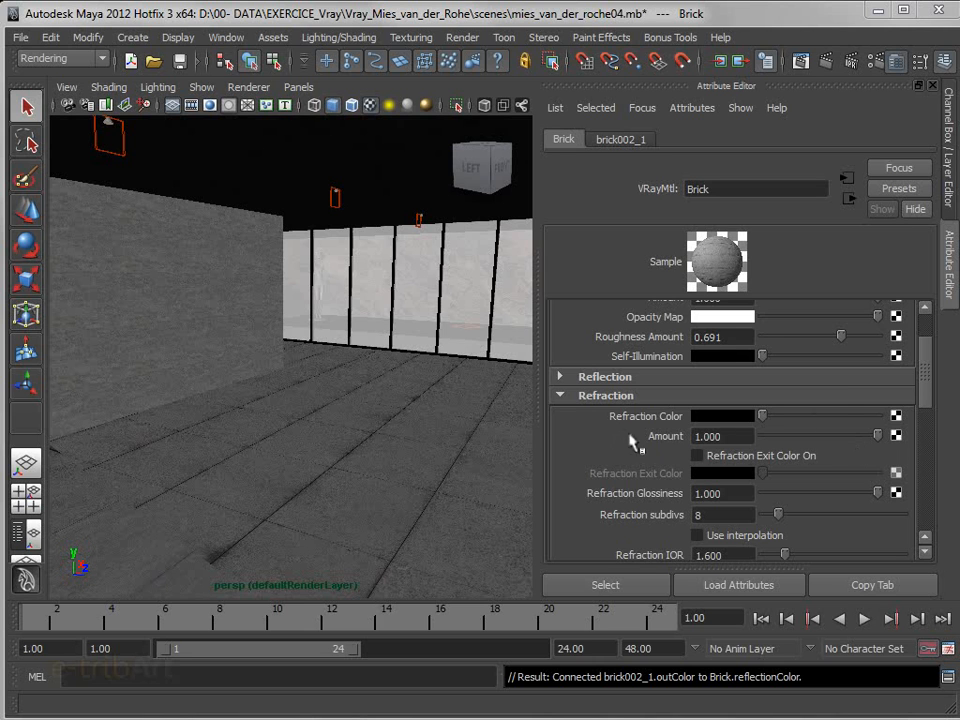
Collapse the Brick material's Refraction group, expand Reflection and reduce the reflection amount to 0.252
click(745, 397)
click(752, 376)
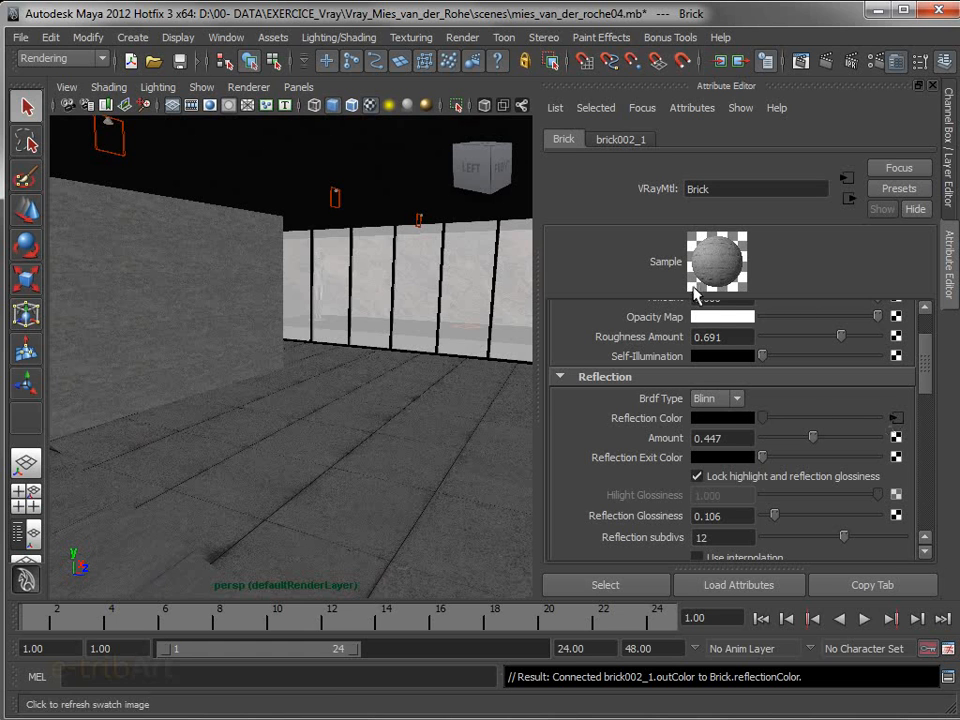
drag(812, 437, 783, 443)
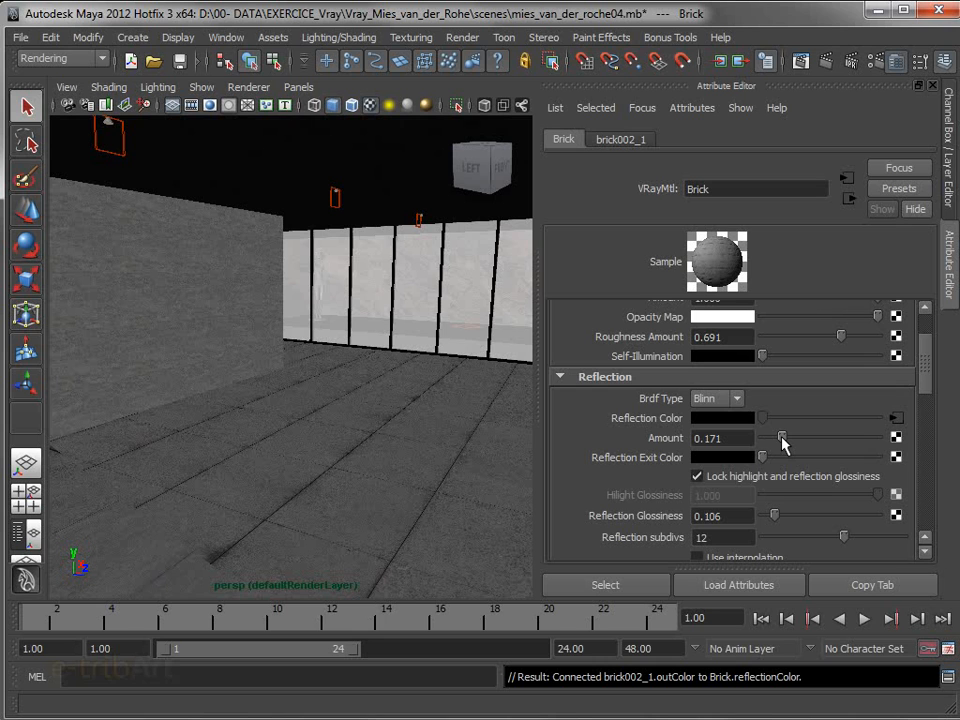
drag(782, 443, 794, 439)
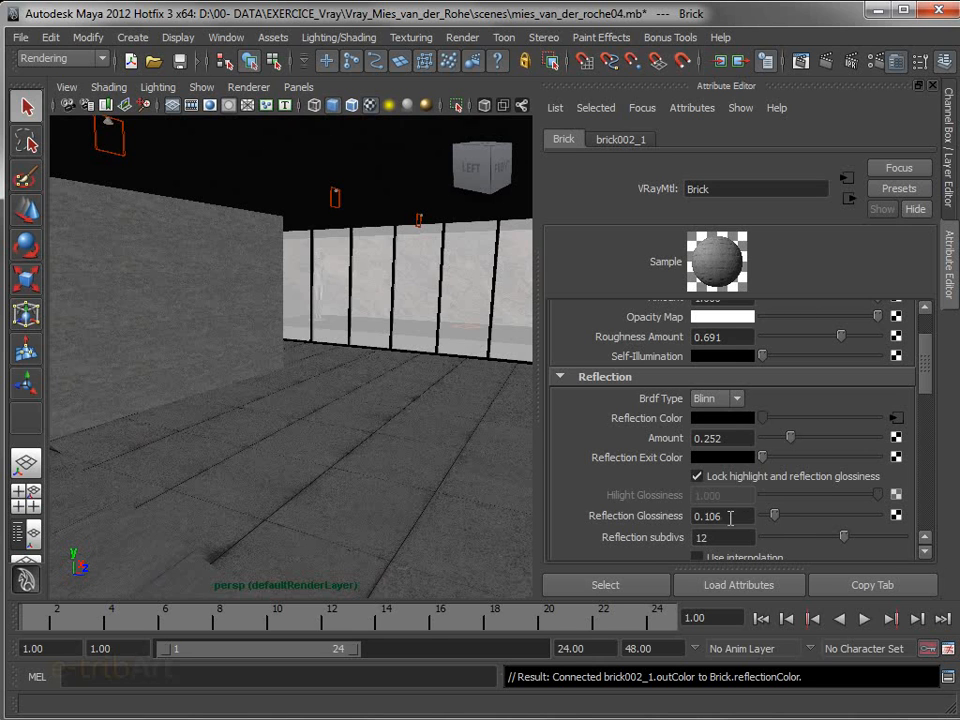
Set the Brick material's reflection glossiness to 0.130 and its reflection subdivs to 16
drag(776, 517, 840, 522)
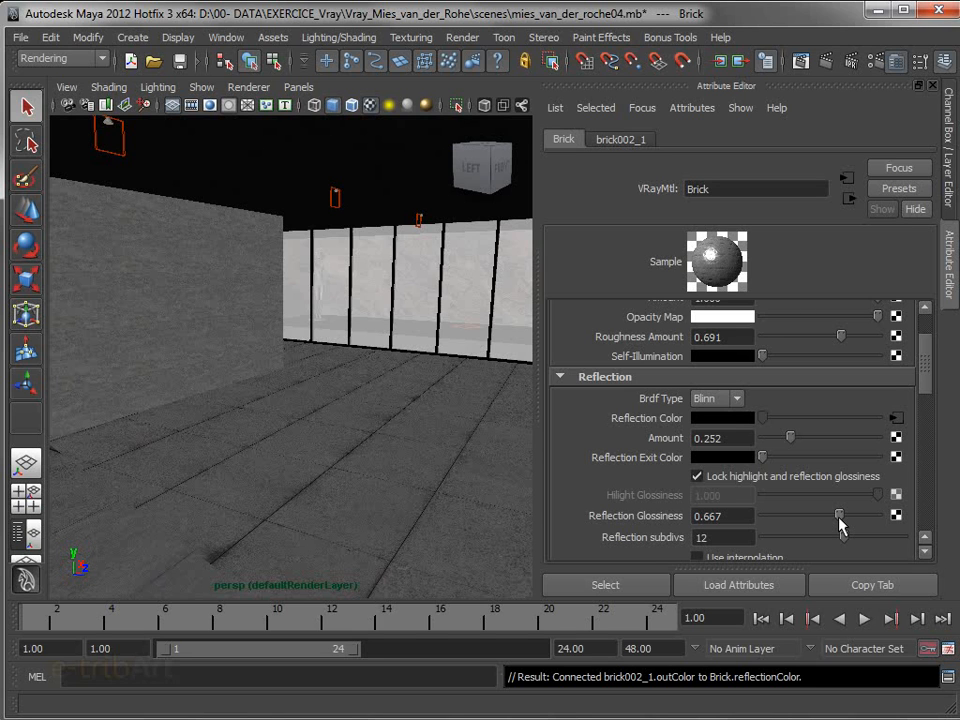
drag(840, 521, 778, 517)
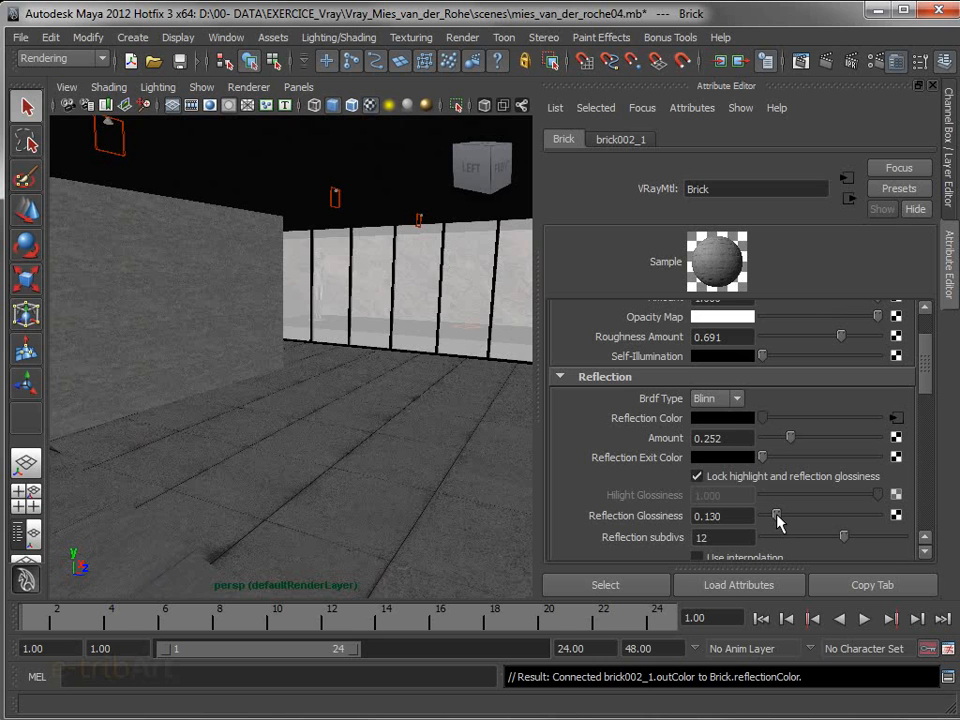
double_click(698, 538)
text(16)
key(Return)
scroll(928, 388, down, 4)
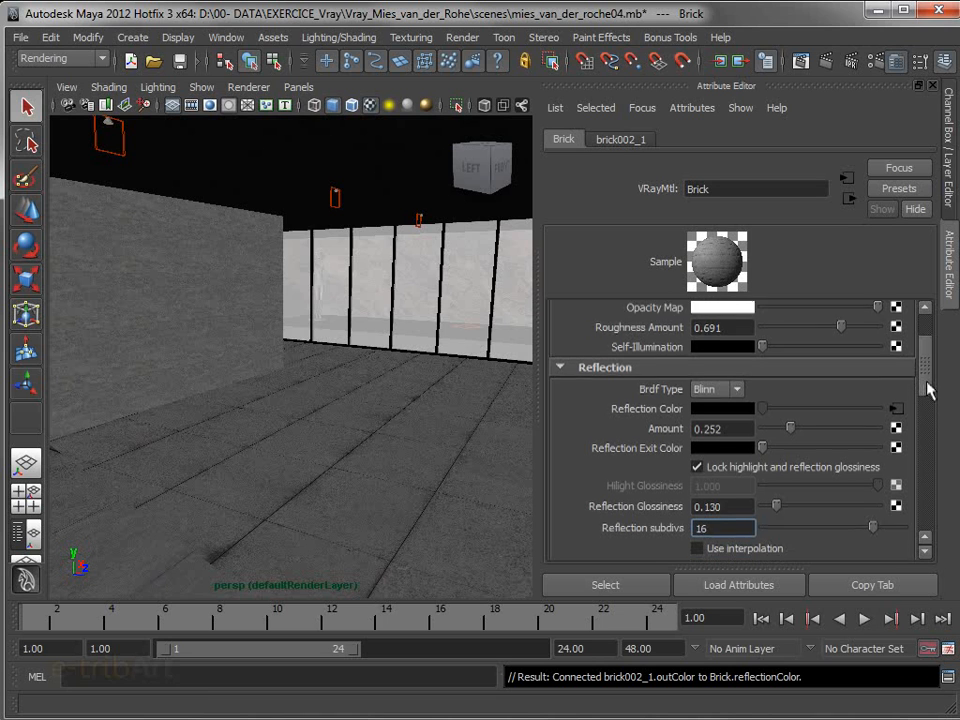
scroll(928, 388, up, 3)
Examine the Brick material's bump map and Bump Mult settings and select the concrete wall beside the glazing
mouse_move(928, 388)
mouse_down()
mouse_move(928, 368)
mouse_move(930, 500)
mouse_up()
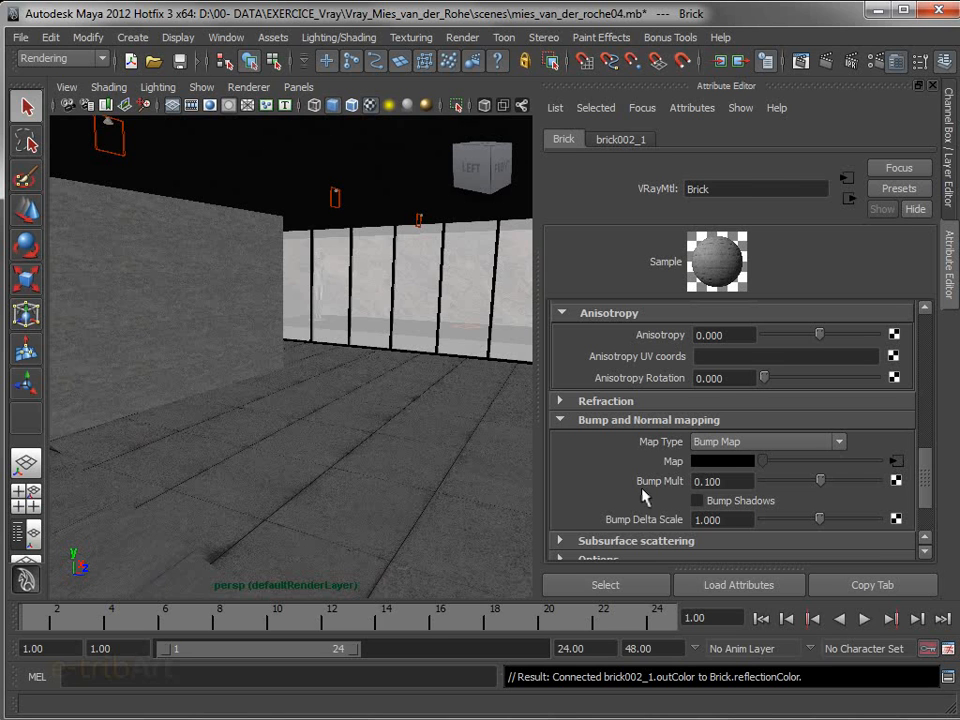
click(730, 481)
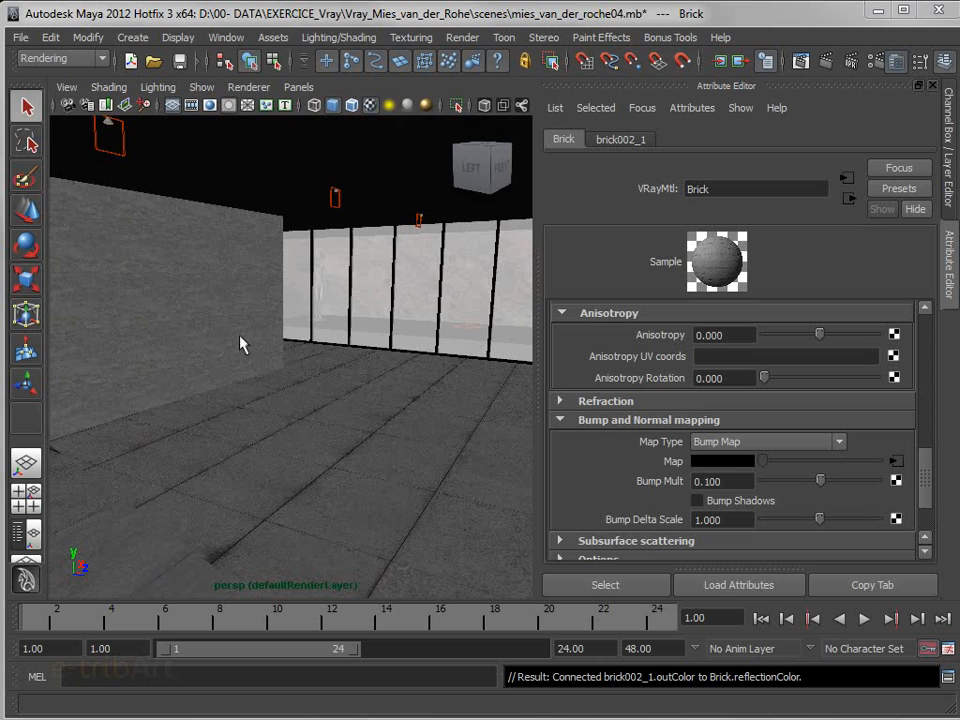
click(221, 282)
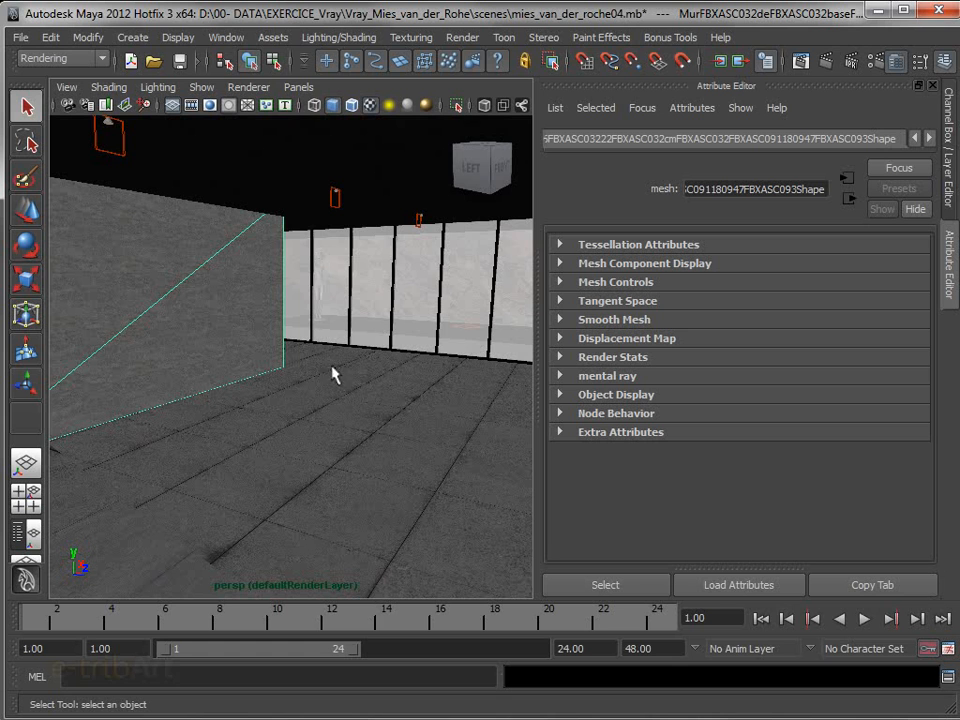
Select the black water surface of the pool around the statue in the persp camera view
click(298, 87)
mouse_move(312, 108)
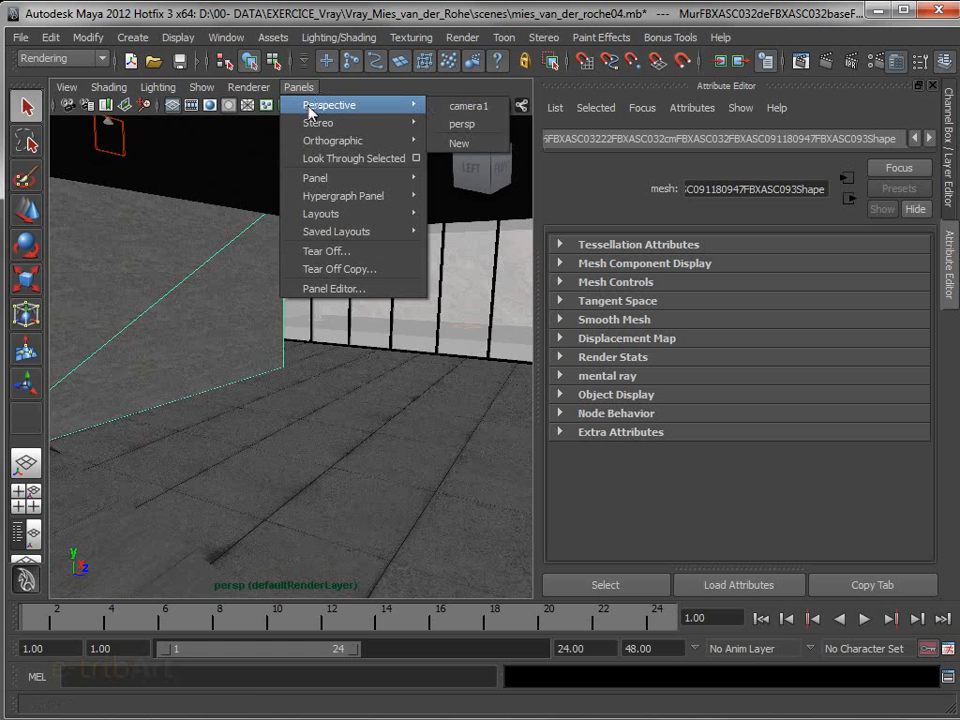
click(448, 127)
alt+drag(468, 306, 422, 299)
scroll(441, 306, down, 3)
alt+middle_drag(441, 296, 59, 430)
alt+middle_drag(318, 305, 85, 578)
alt+middle_drag(322, 462, 392, 582)
scroll(377, 469, up, 3)
scroll(341, 504, up, 4)
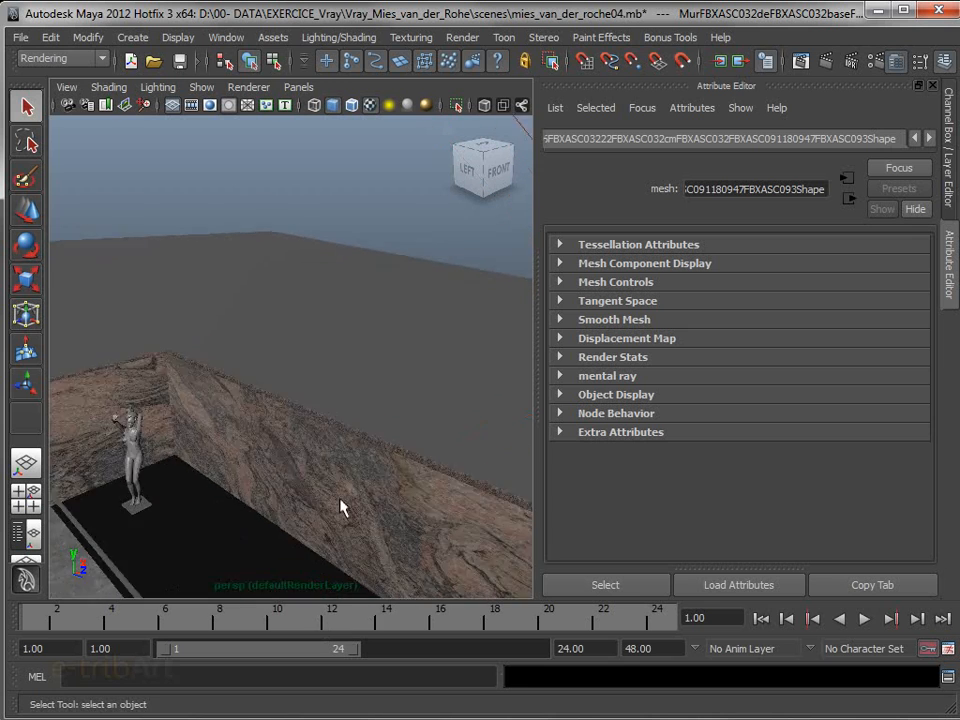
scroll(288, 555, down, 2)
alt+middle_drag(288, 557, 313, 317)
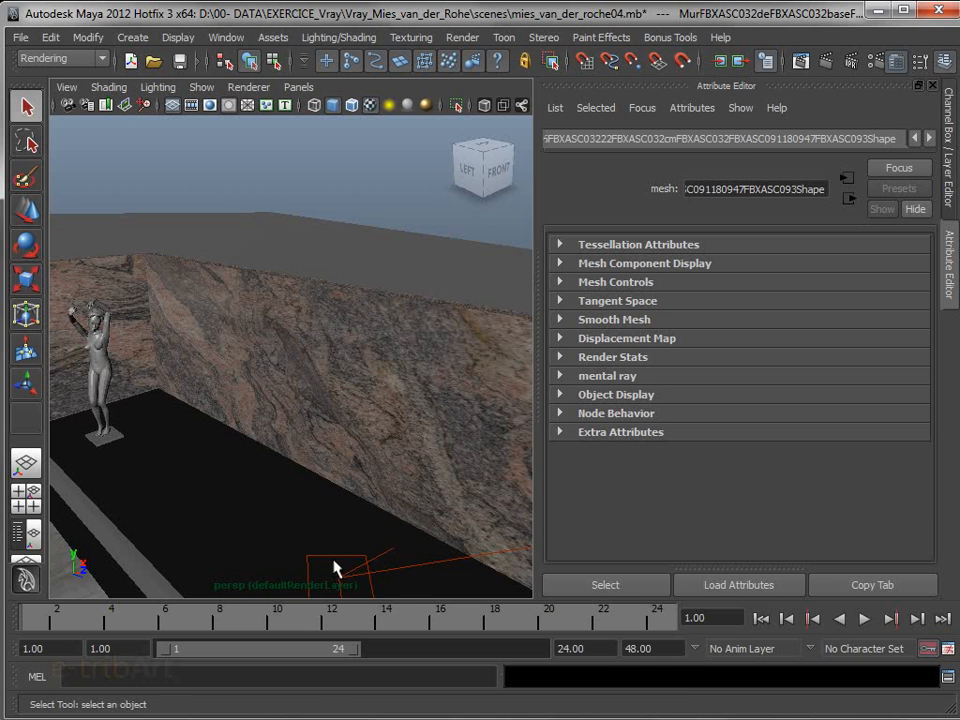
alt+middle_drag(360, 516, 381, 474)
alt+drag(381, 474, 289, 506)
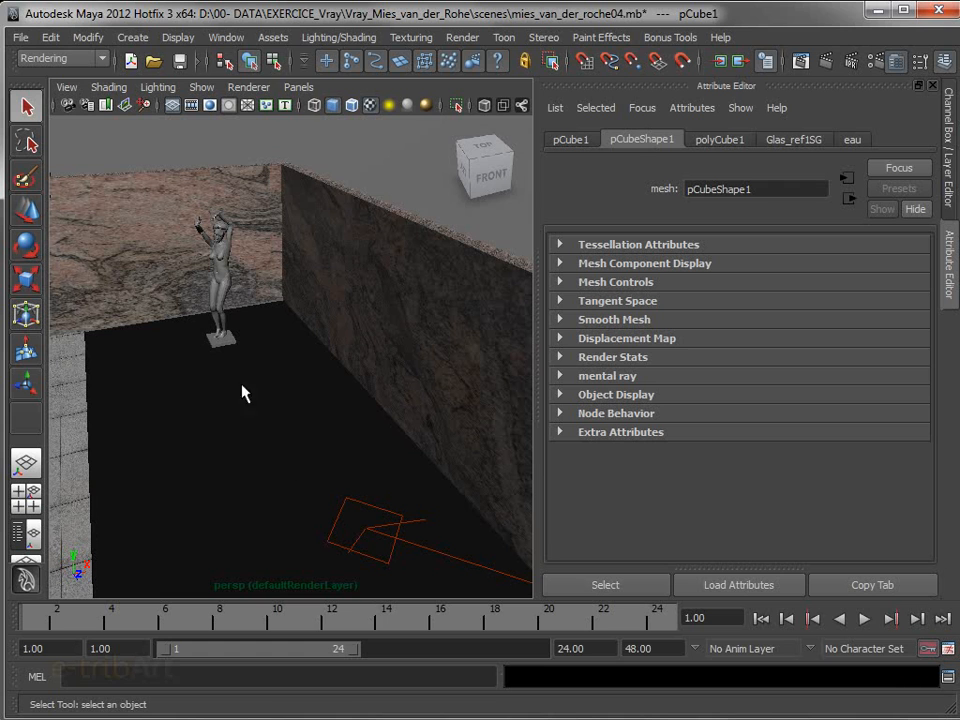
Open the eau surface material from the water's Glas_ref1SG shading group and examine its bump settings
click(793, 140)
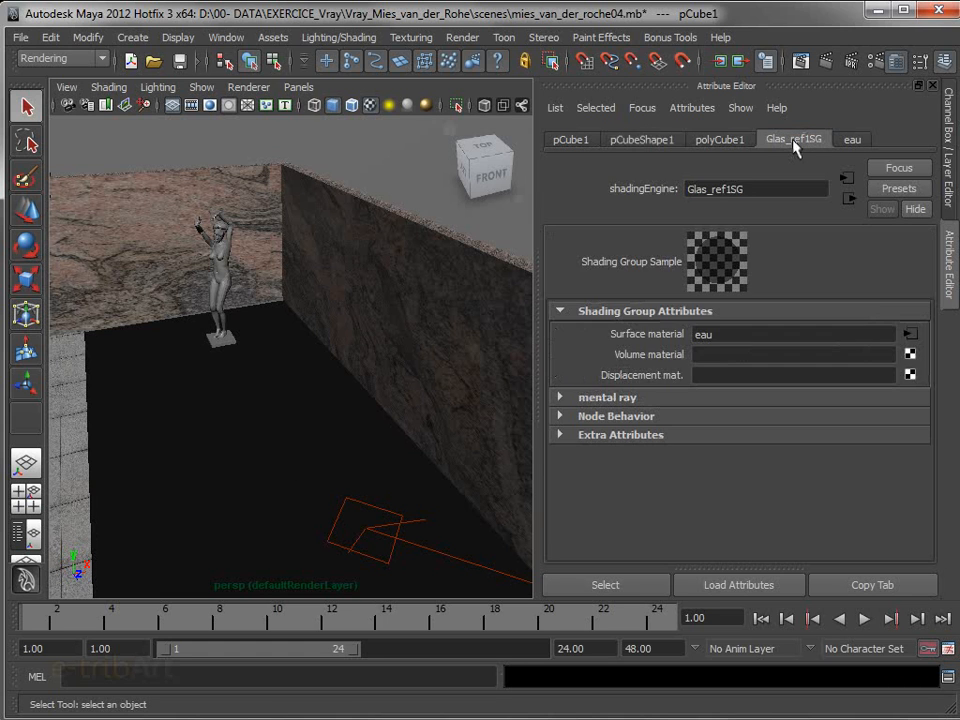
click(909, 336)
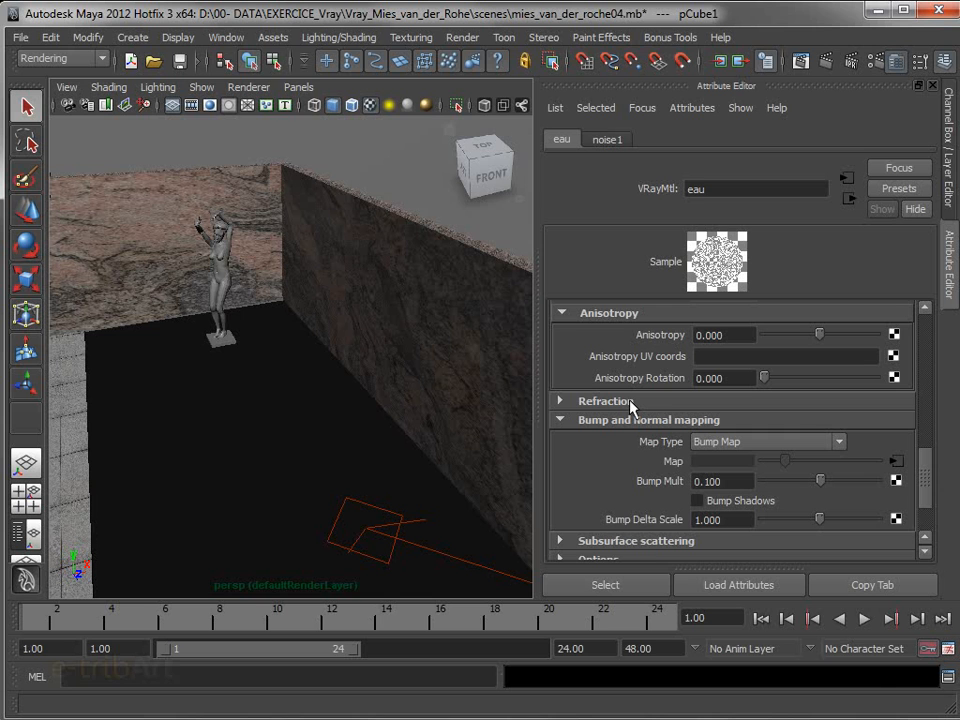
mouse_move(925, 463)
mouse_down()
mouse_move(925, 536)
mouse_move(931, 449)
mouse_up()
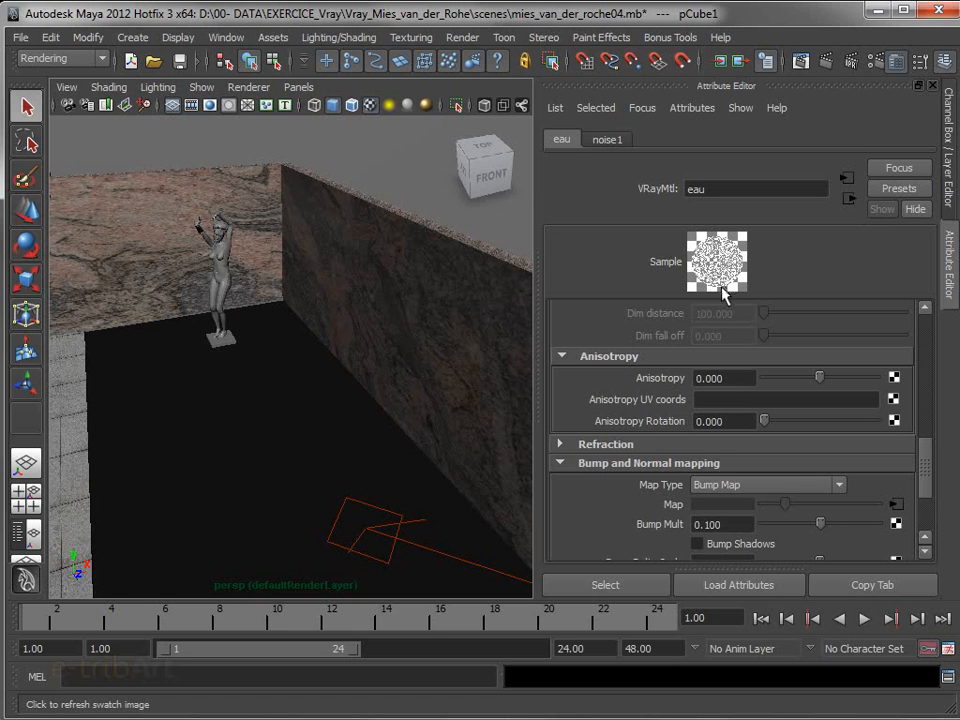
Compare the bump mapping settings of the Glas_ref and eau materials and view the pool with its water surface
drag(959, 323, 938, 326)
click(959, 430)
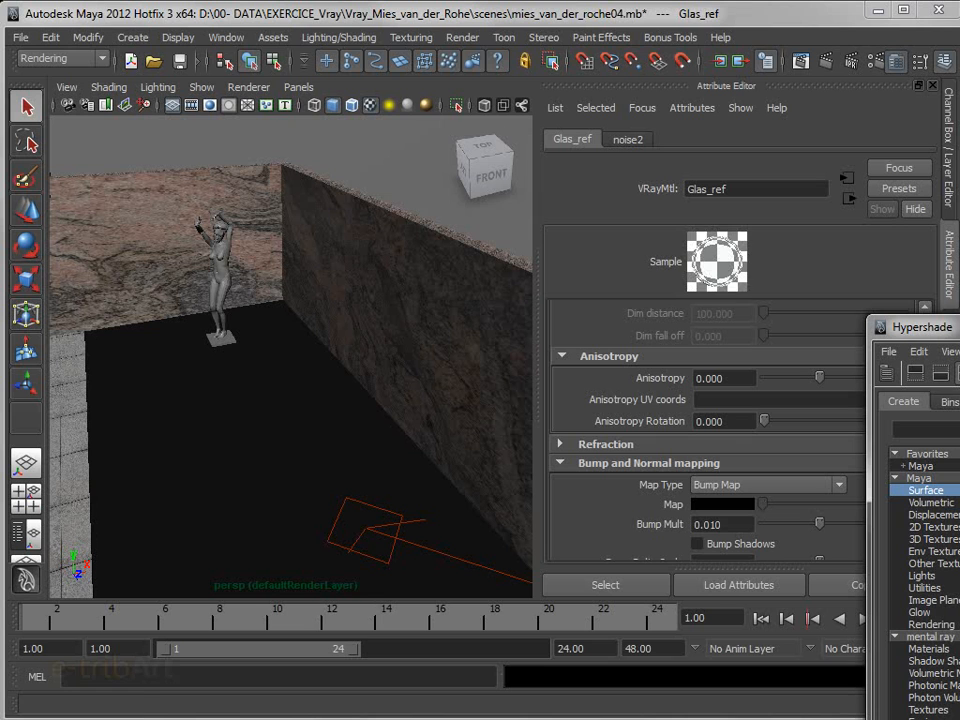
drag(944, 333, 959, 329)
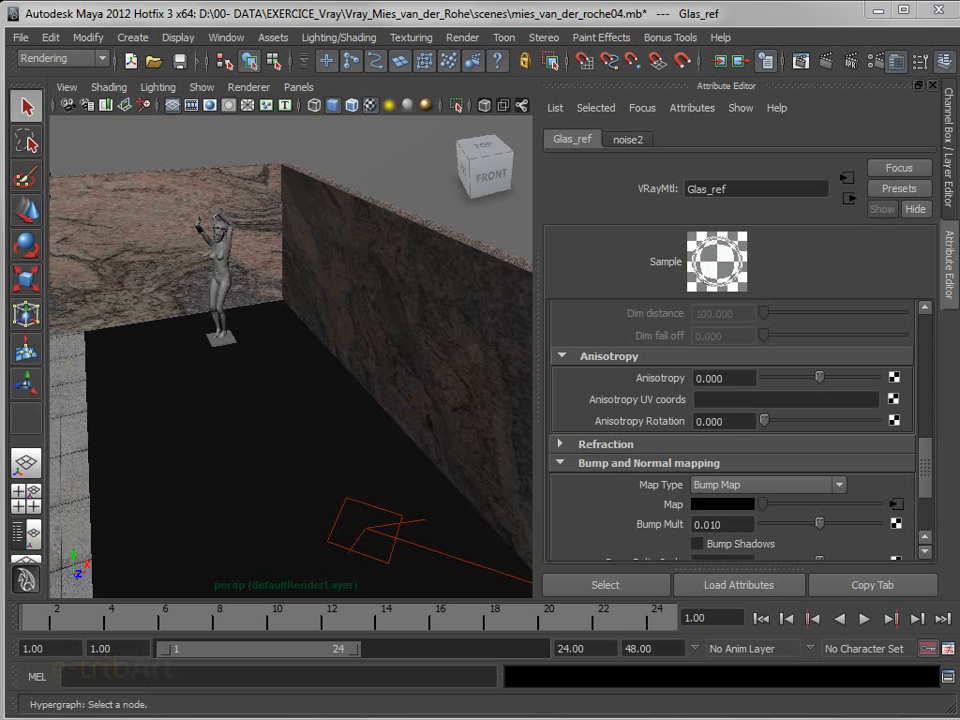
mouse_move(959, 303)
mouse_down()
mouse_move(959, 319)
mouse_move(959, 303)
mouse_up()
click(959, 450)
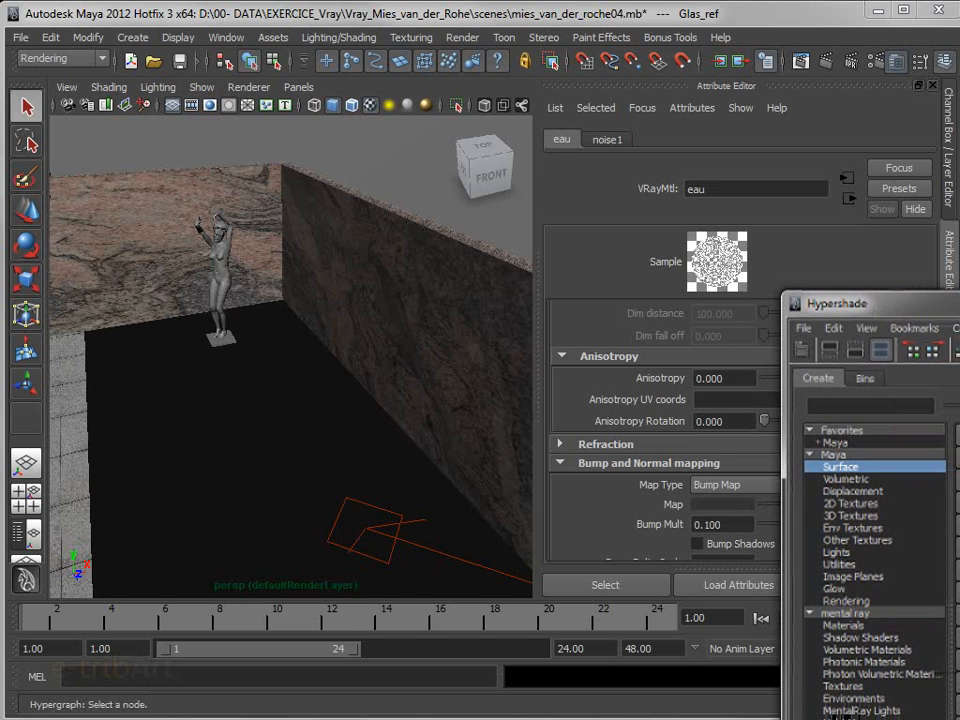
drag(959, 303, 959, 296)
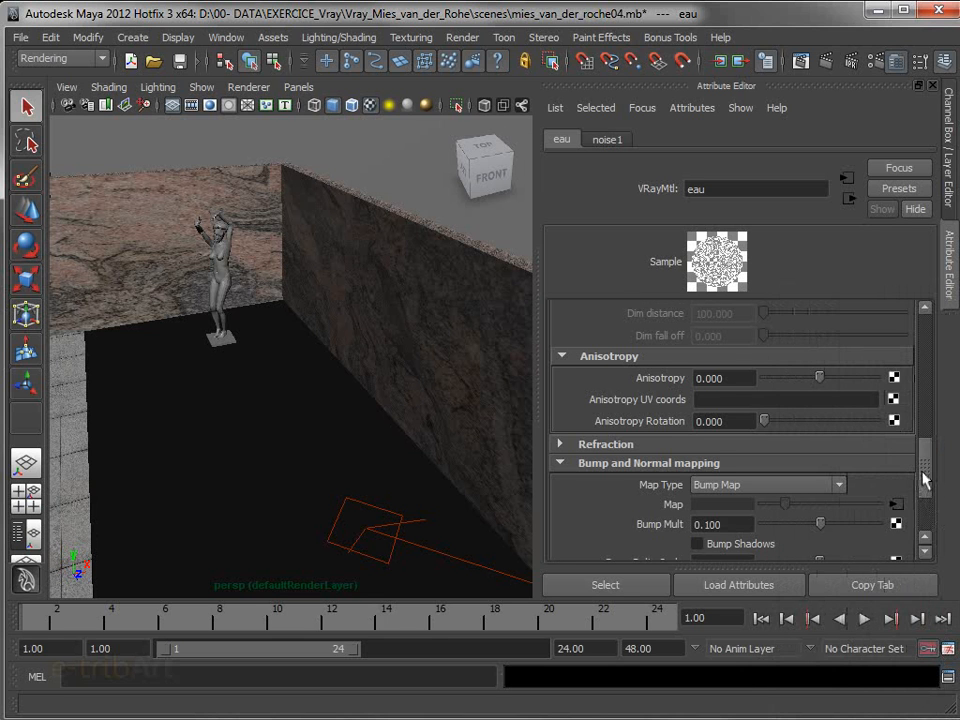
scroll(925, 482, down, 1)
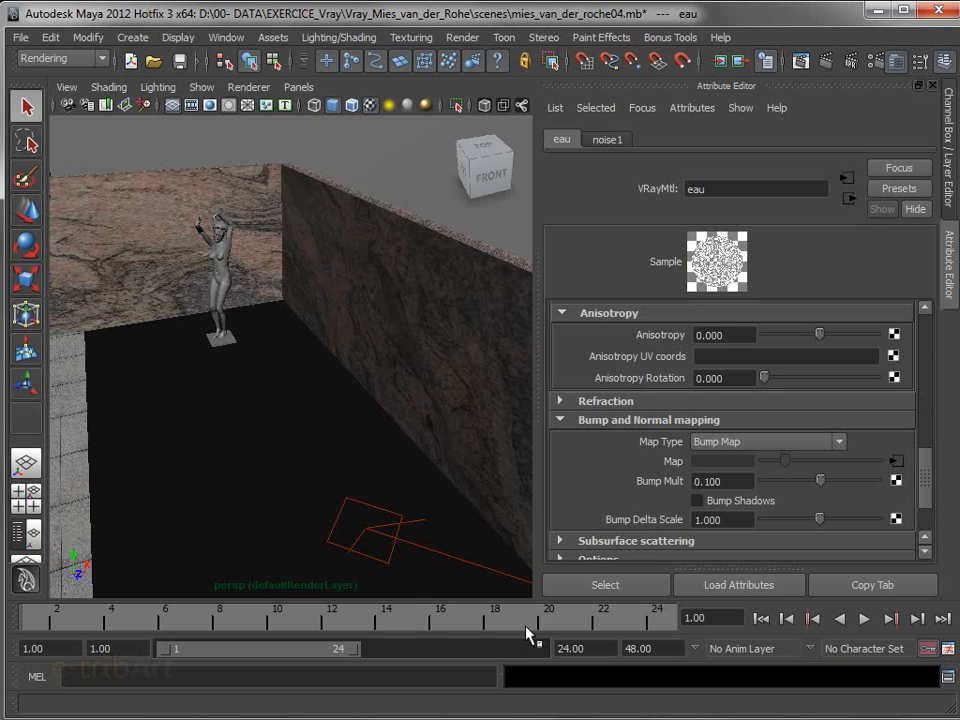
alt+drag(330, 425, 289, 399)
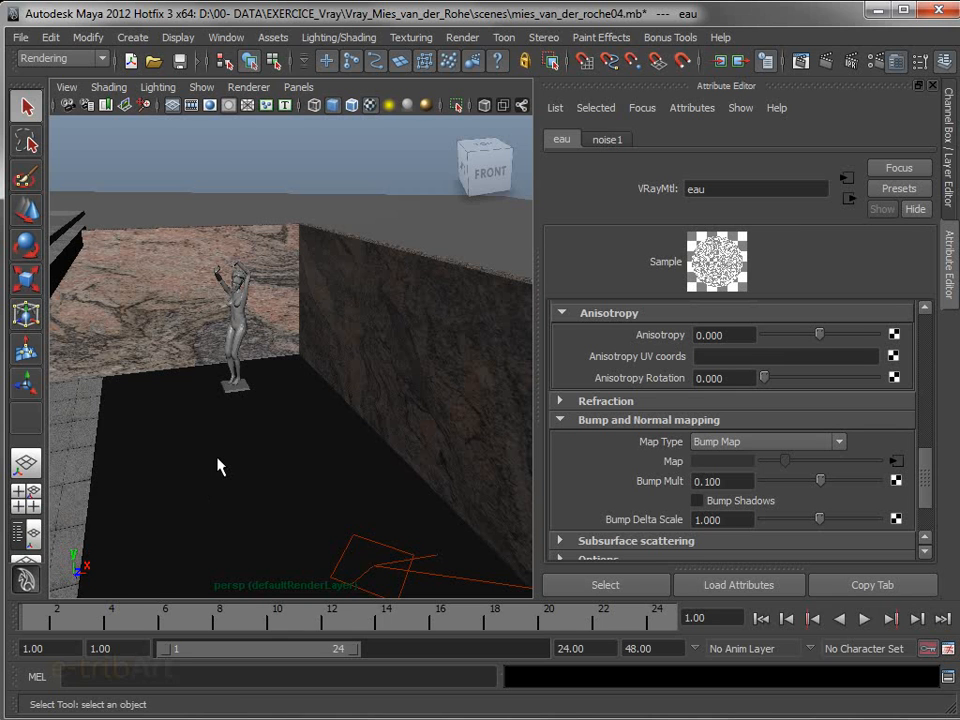
alt+middle_drag(168, 492, 231, 435)
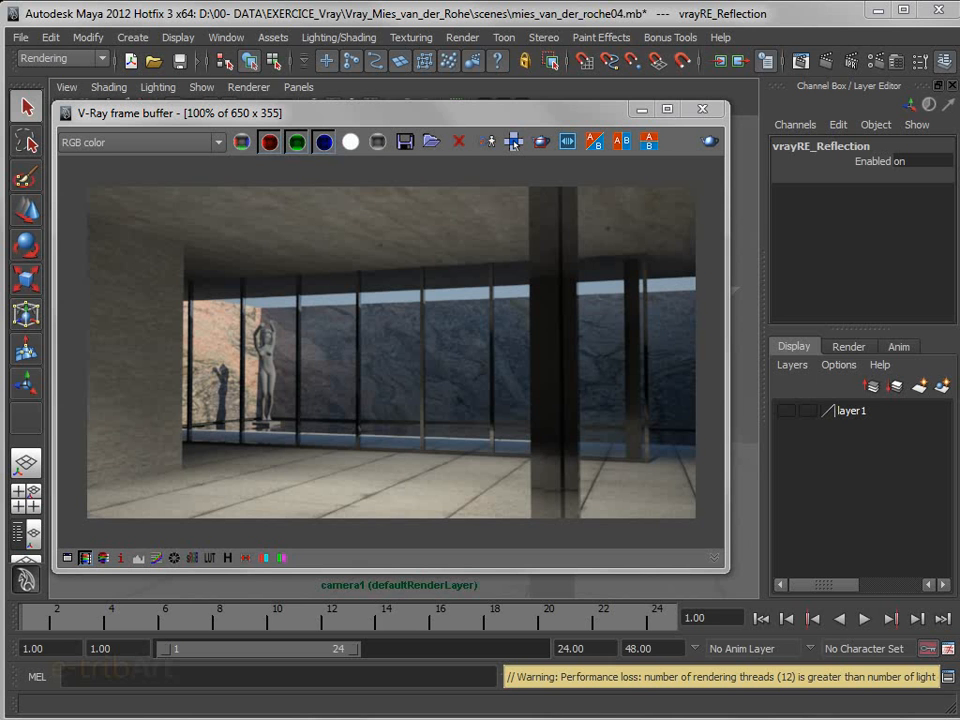
Review the available render channels of the rendered interior and check its output resolution in the render settings
click(330, 122)
drag(330, 122, 338, 125)
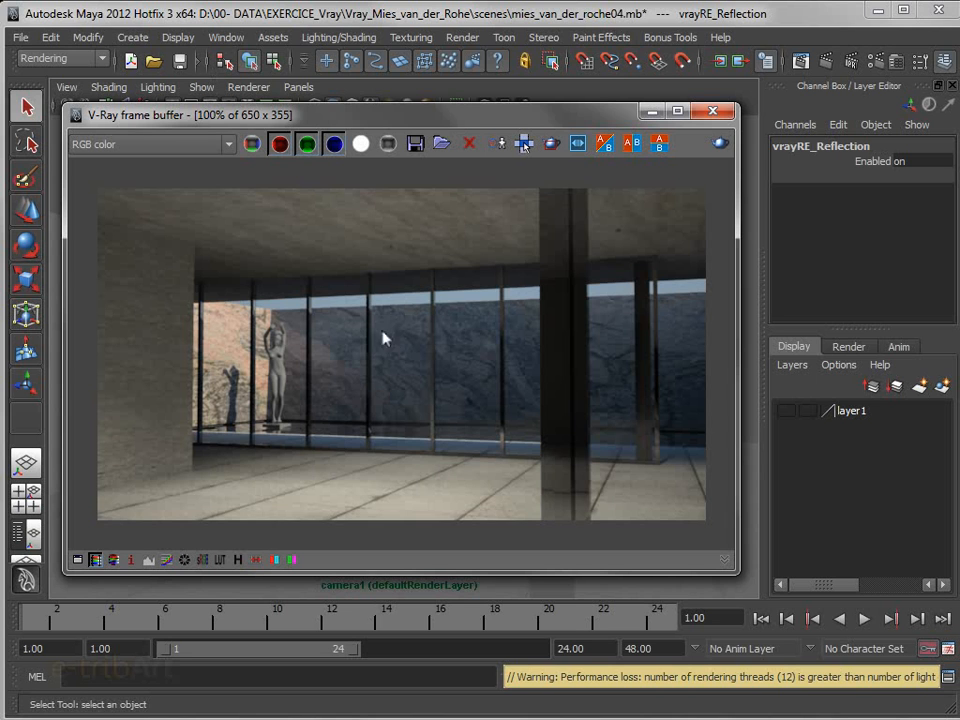
drag(190, 119, 208, 110)
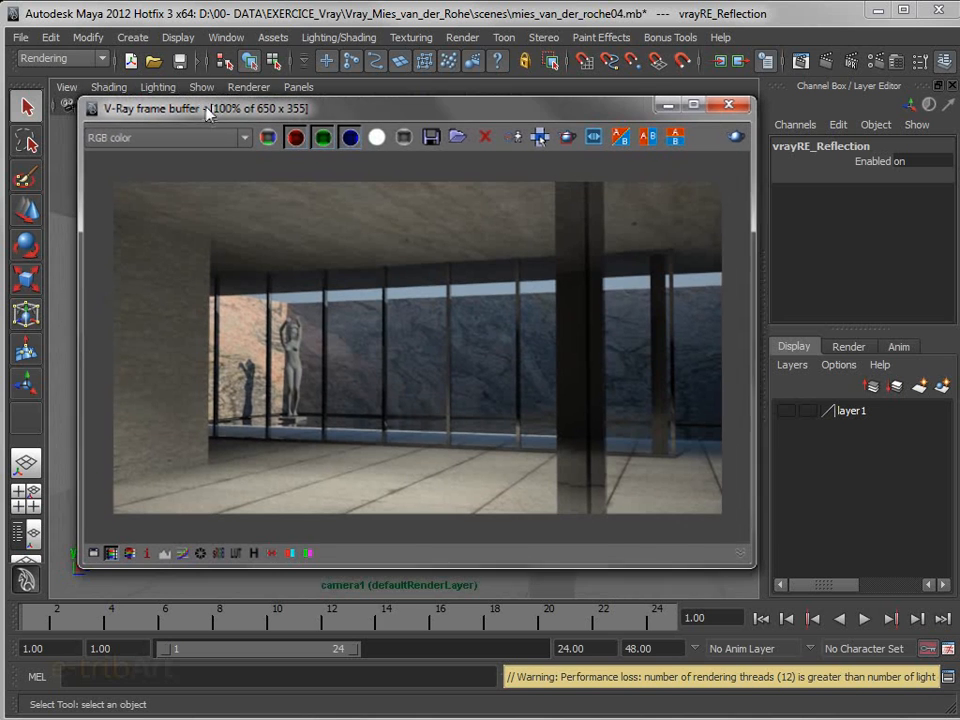
click(198, 141)
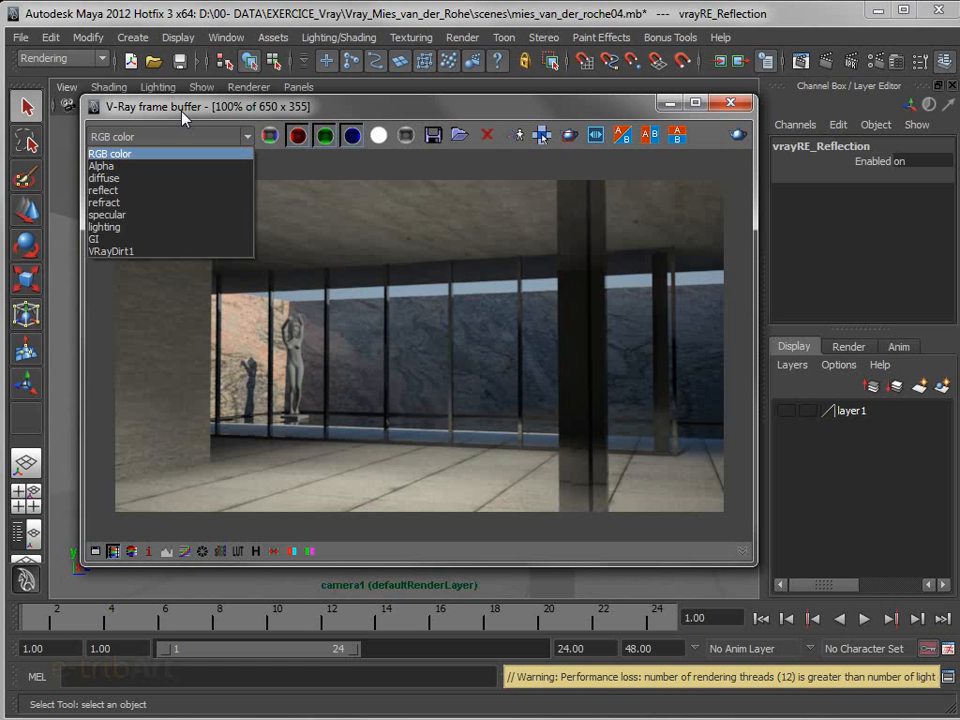
click(178, 121)
click(874, 61)
drag(749, 137, 509, 54)
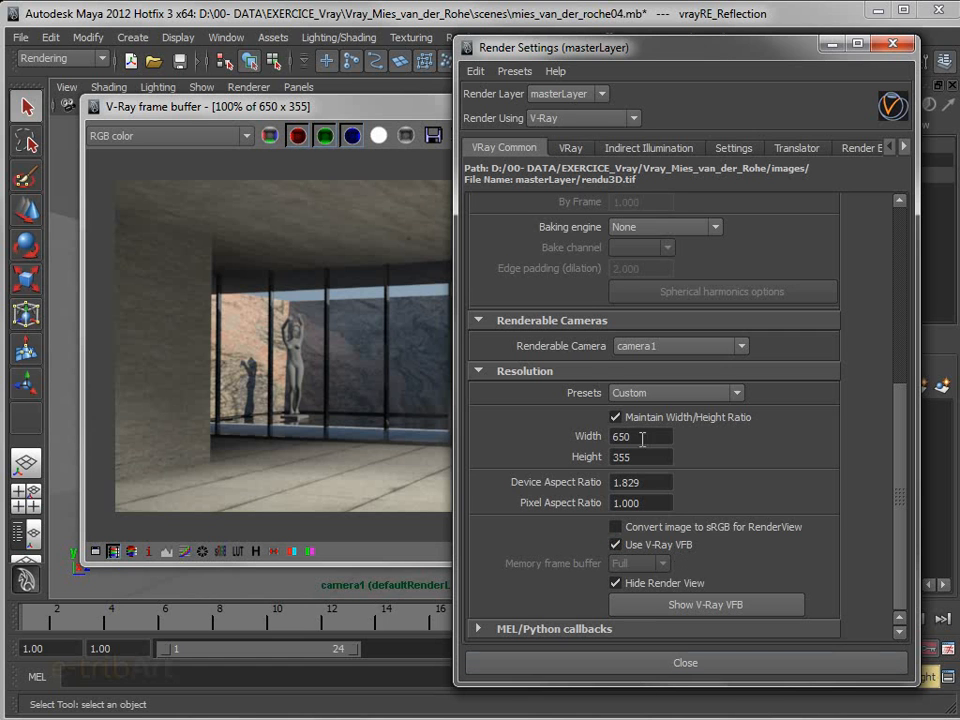
drag(674, 69, 959, 100)
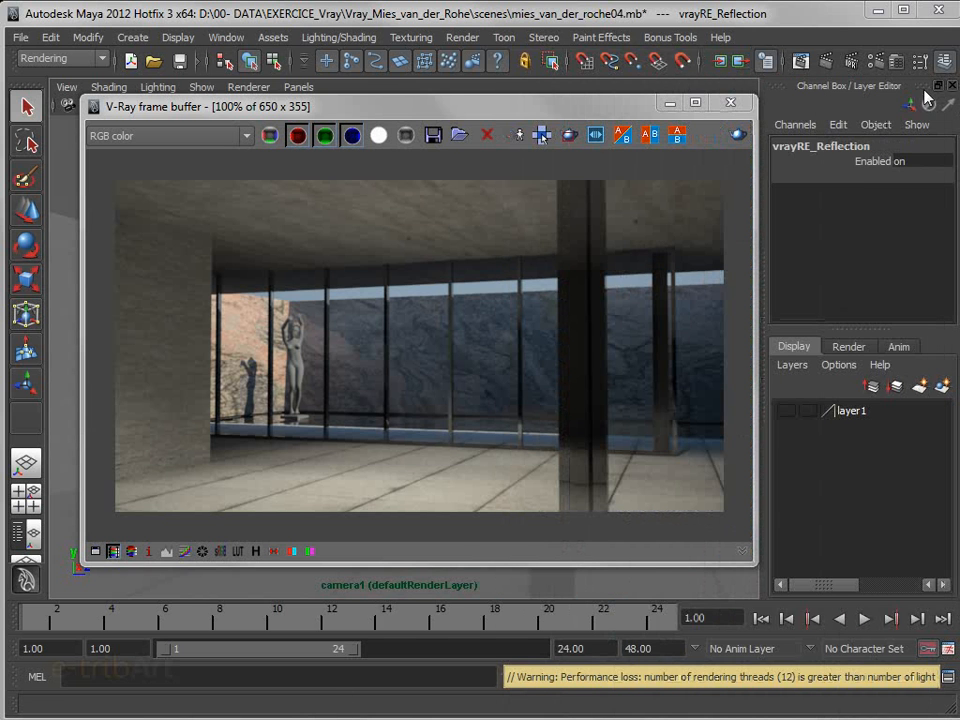
View the reflect, refract and lighting channels of the rendered interior one after another
click(204, 137)
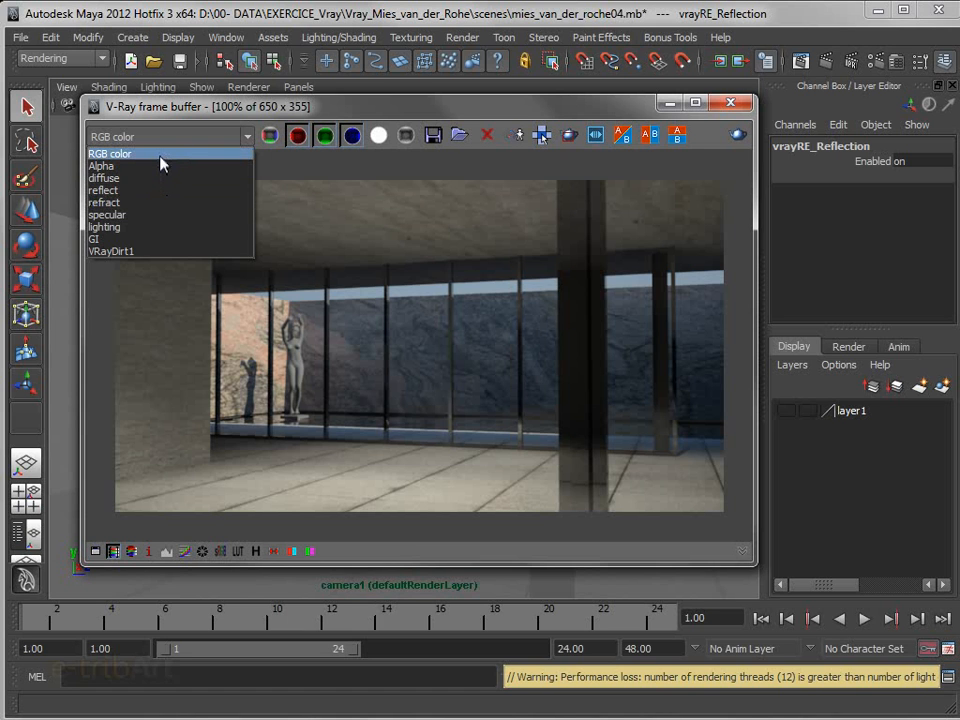
click(113, 199)
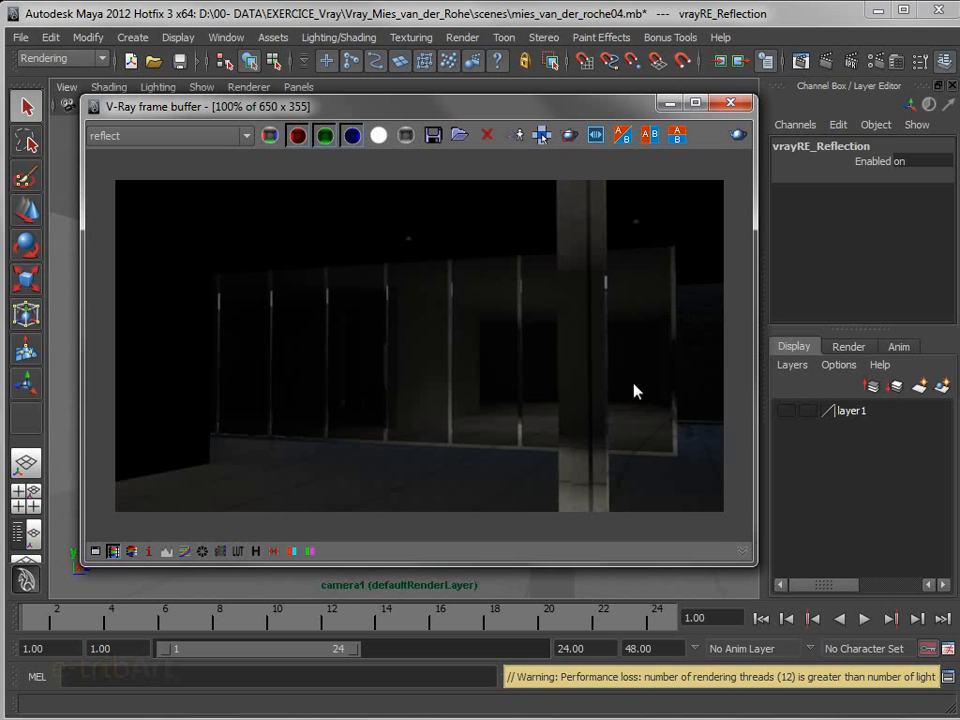
click(144, 138)
click(138, 199)
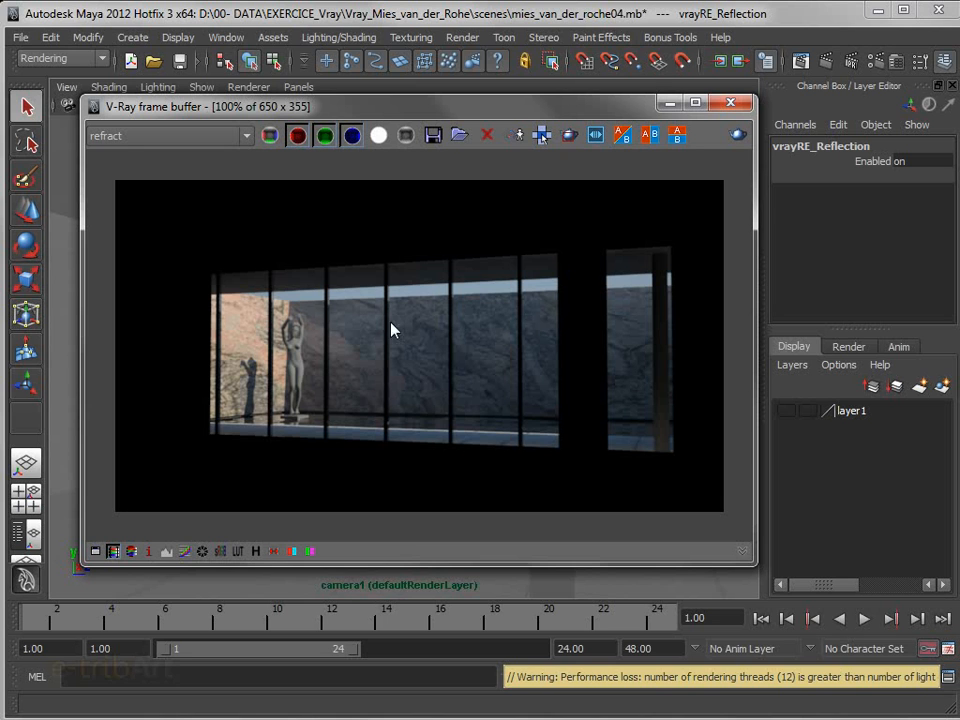
click(119, 140)
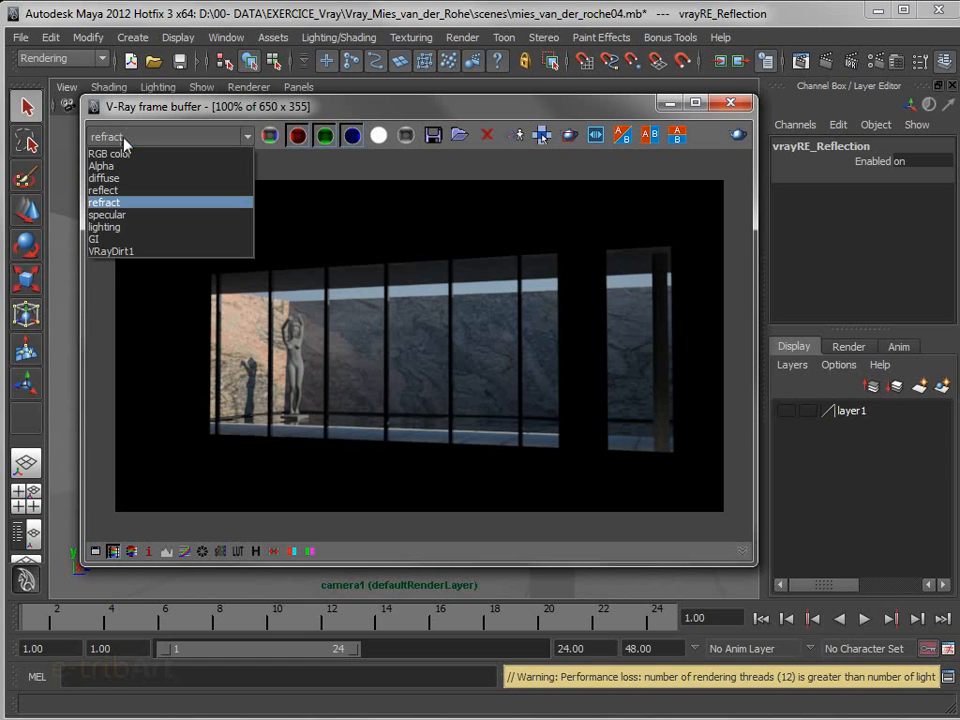
click(104, 227)
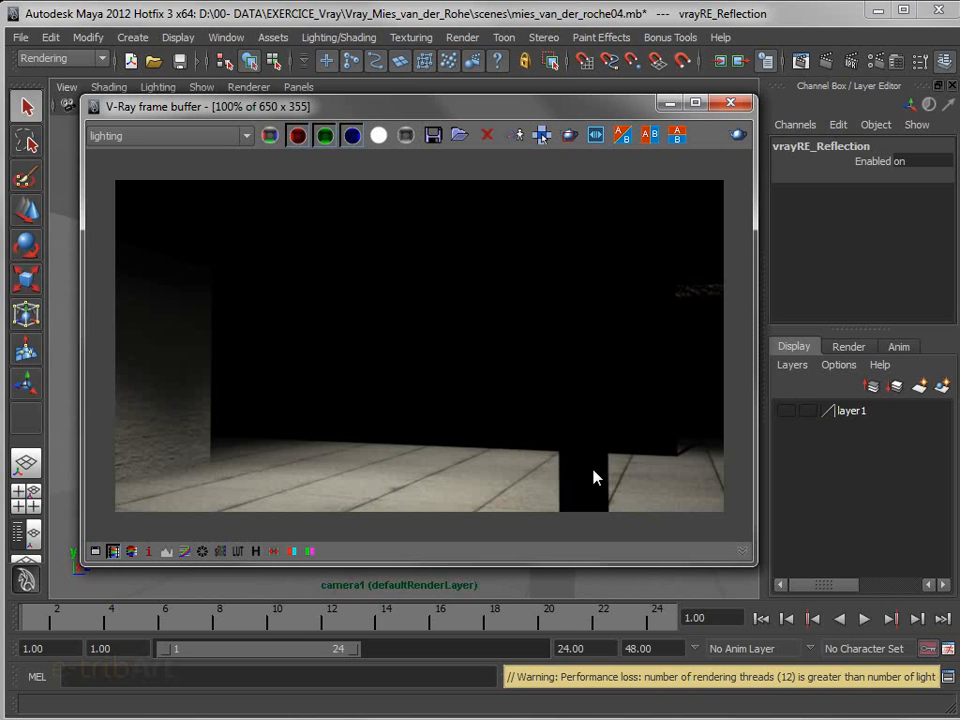
Compare the GI channel of the render with its direct lighting channel
click(152, 138)
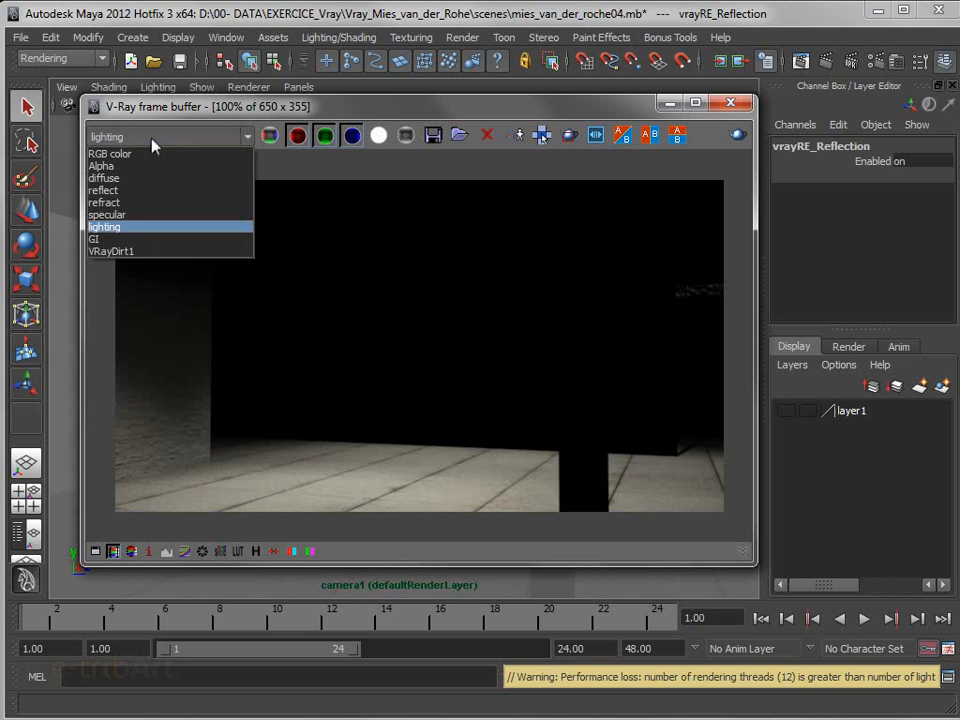
click(141, 240)
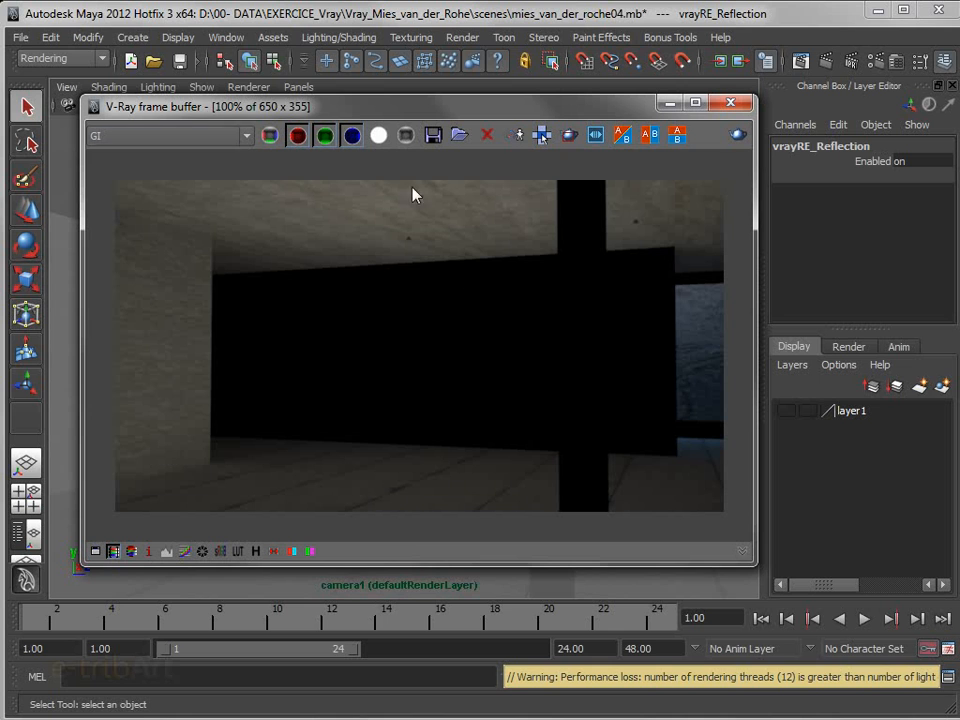
click(124, 135)
click(125, 229)
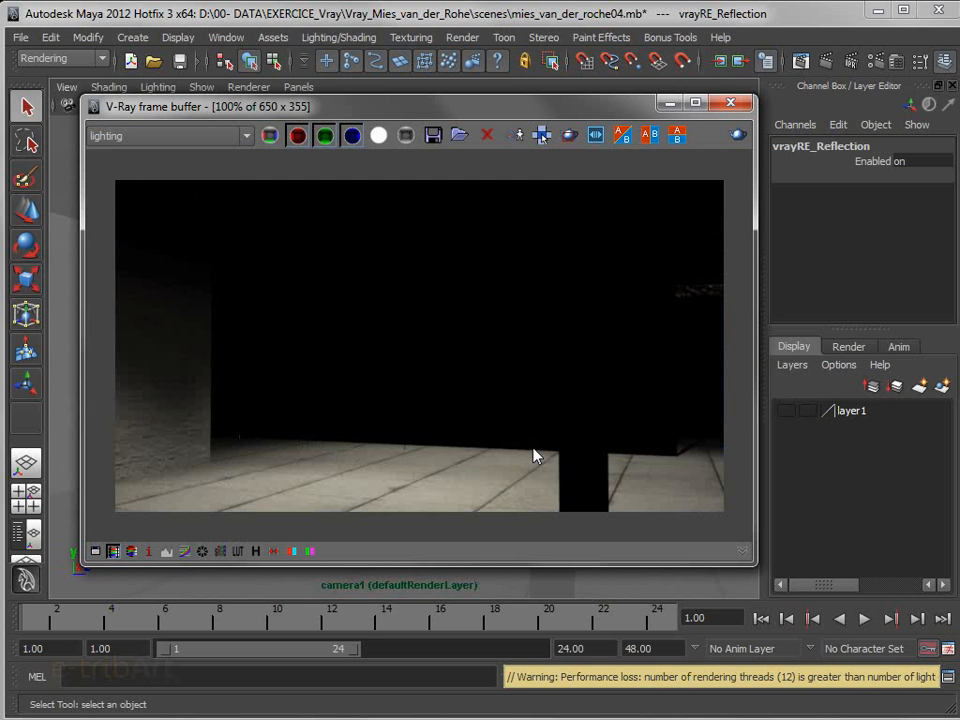
click(129, 137)
click(129, 240)
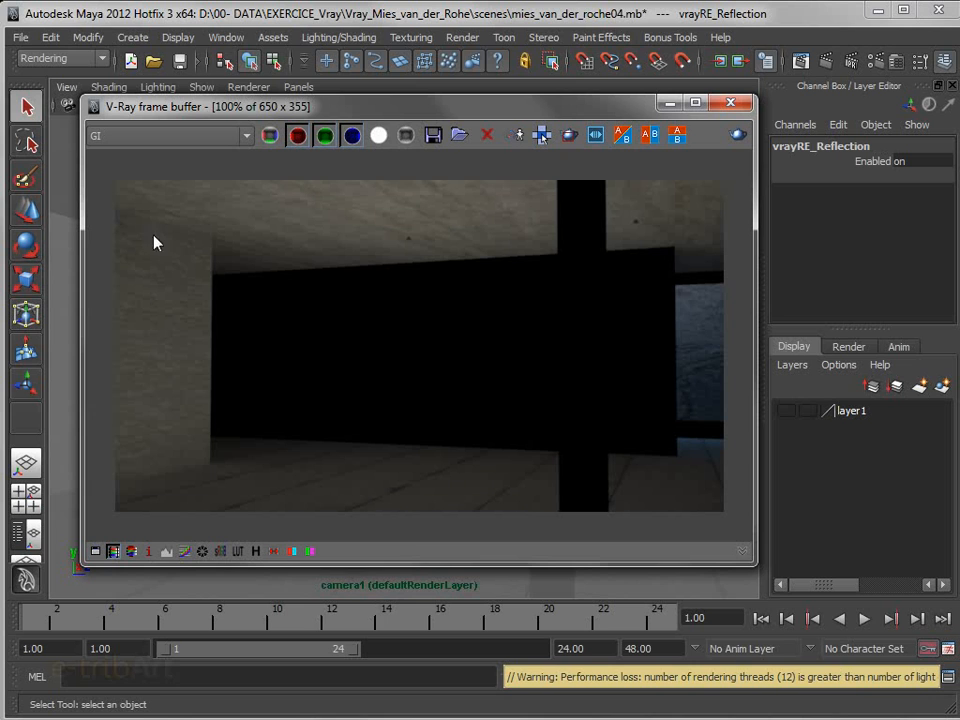
Examine the diffuse channel of the render and return the frame buffer to the RGB color image
click(155, 138)
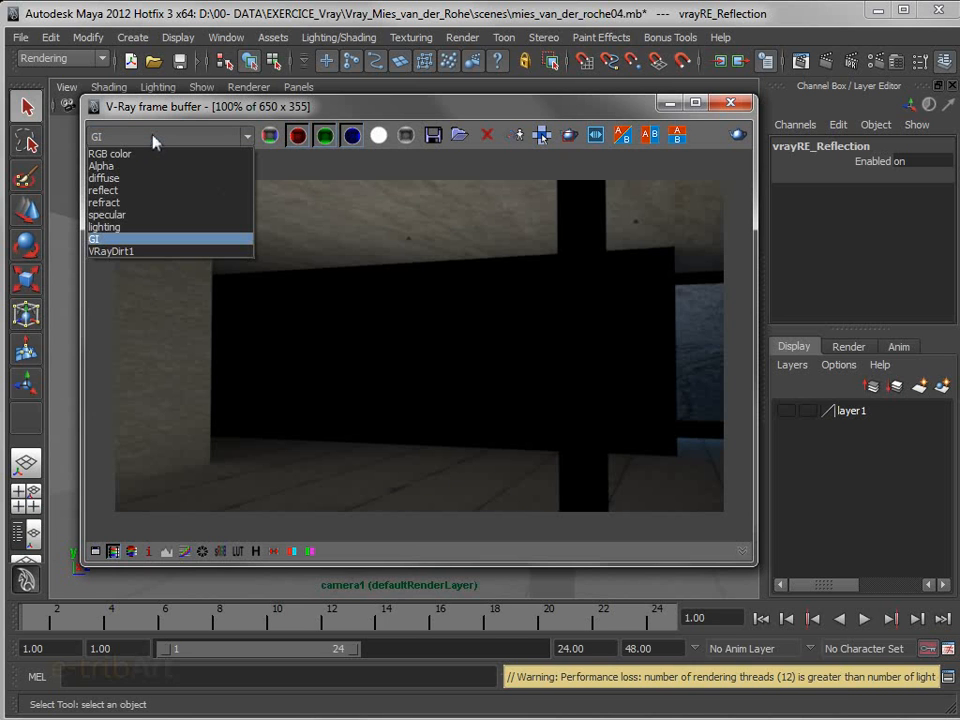
click(118, 178)
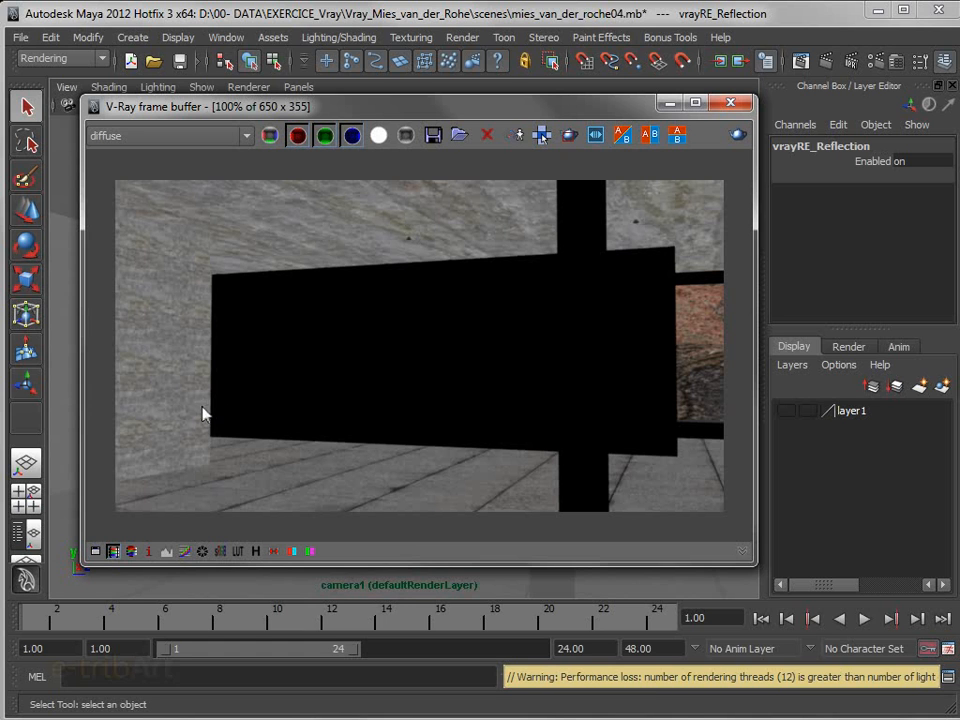
click(169, 137)
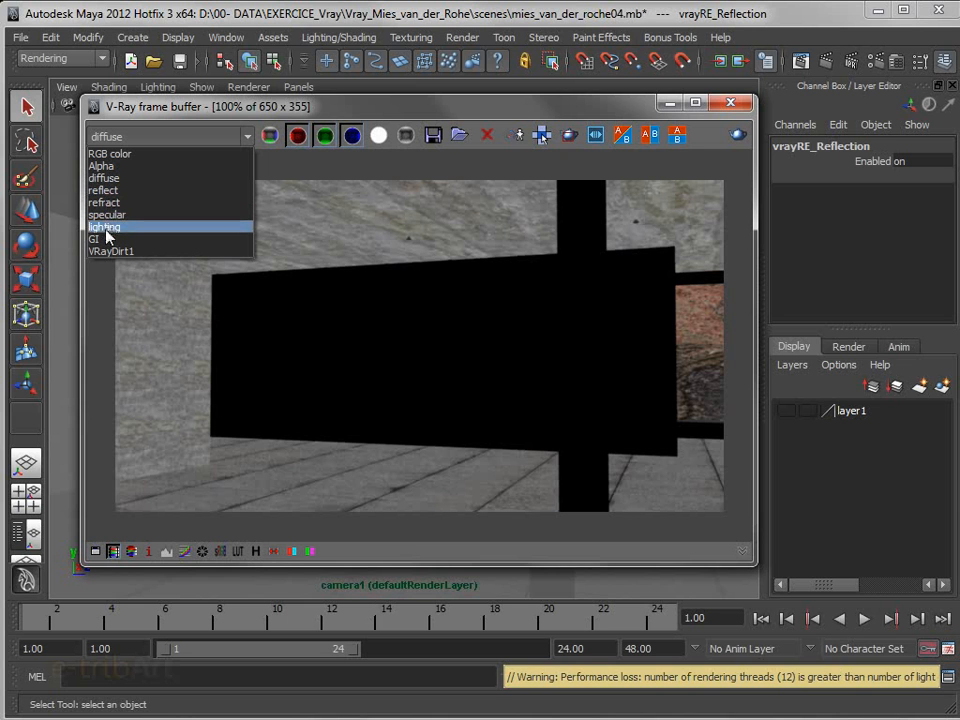
click(145, 157)
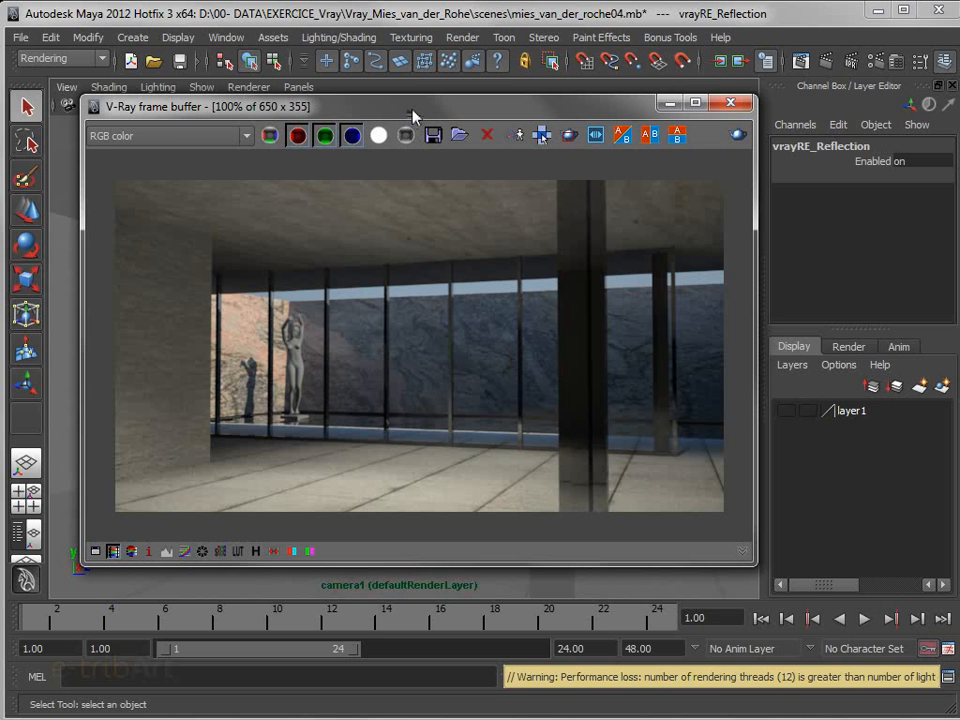
drag(413, 115, 427, 114)
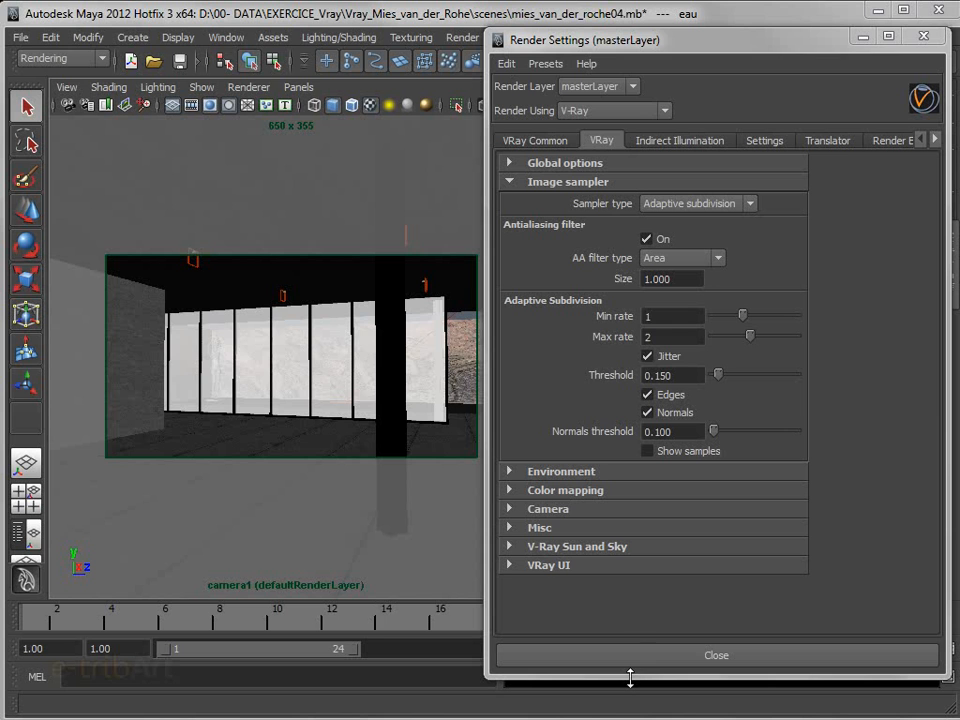
Keep the Adaptive subdivision sampler and the Area antialiasing filter, and set the filter size to 2
mouse_move(649, 43)
mouse_down()
mouse_move(657, 57)
mouse_move(653, 46)
mouse_up()
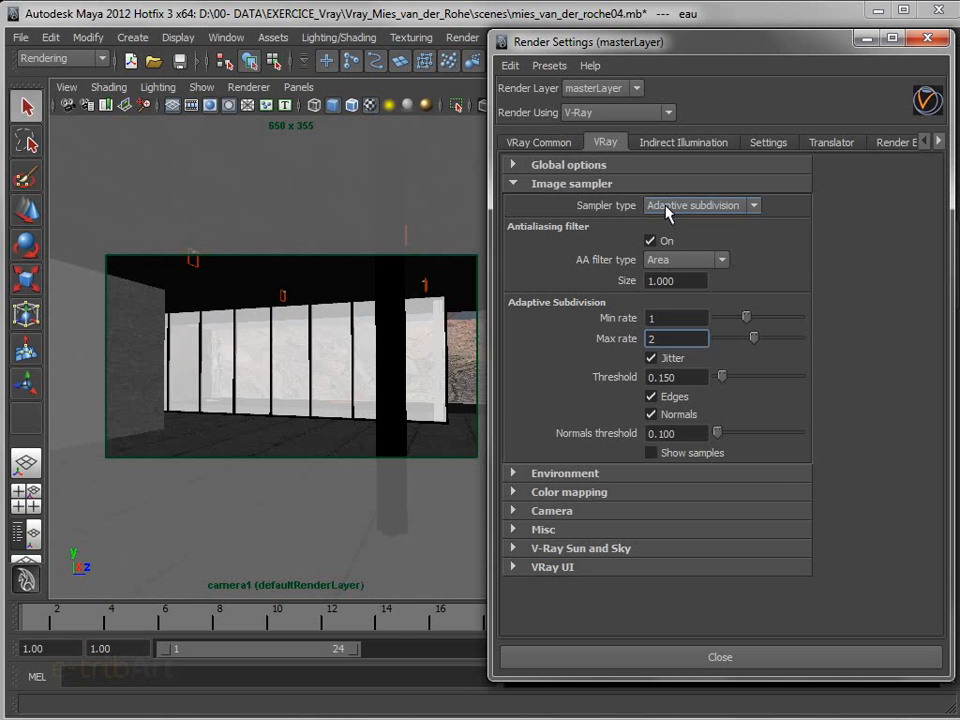
click(666, 208)
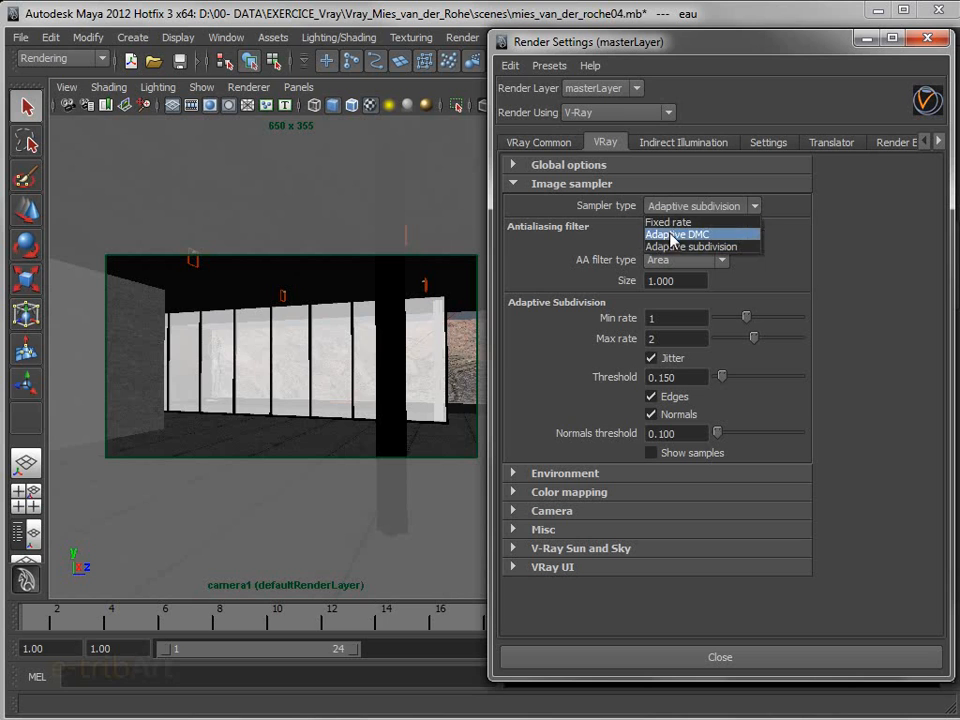
click(670, 247)
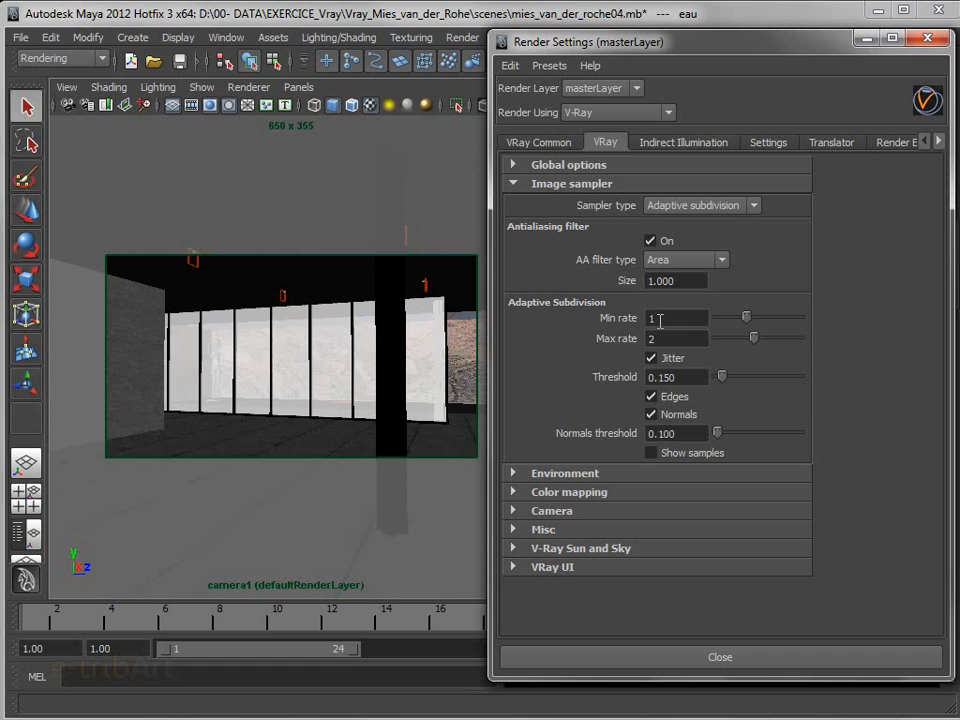
click(673, 260)
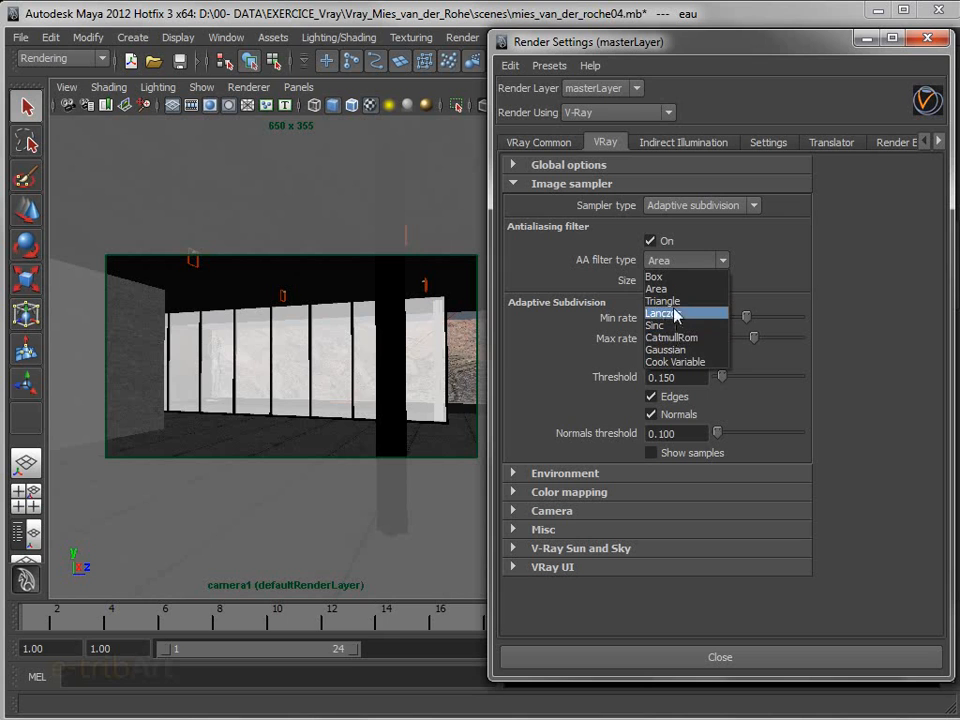
click(676, 289)
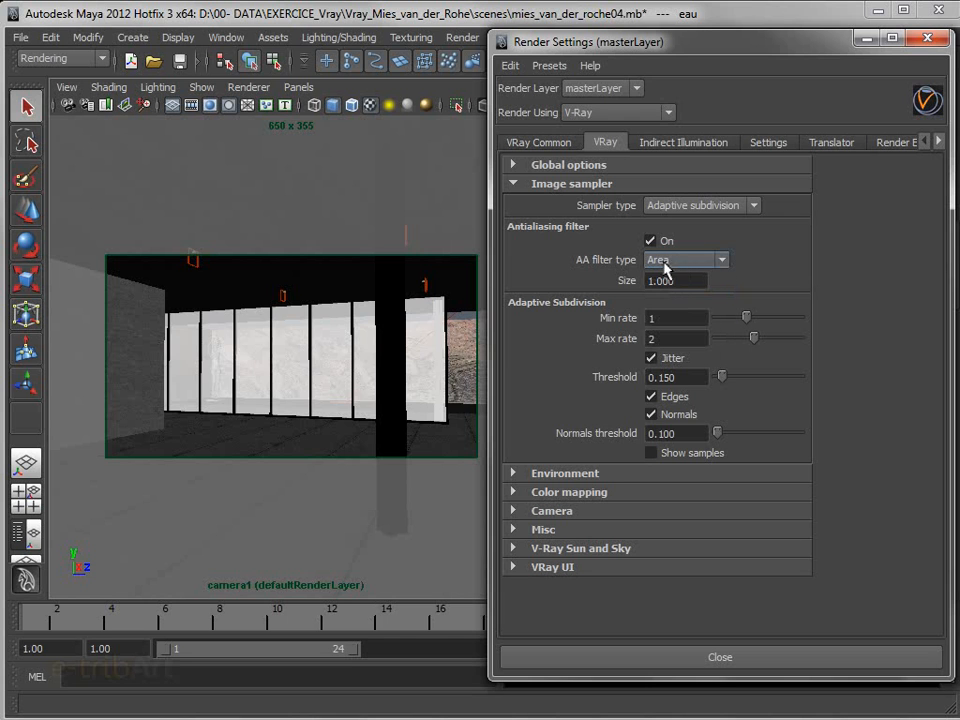
drag(688, 280, 630, 284)
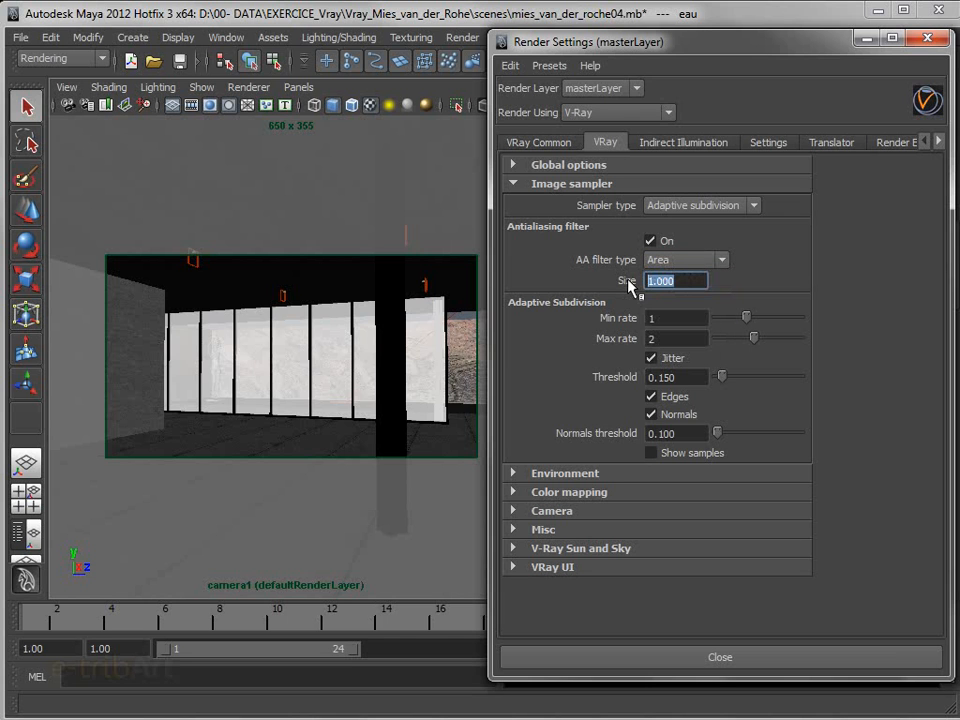
text(2)
key(Return)
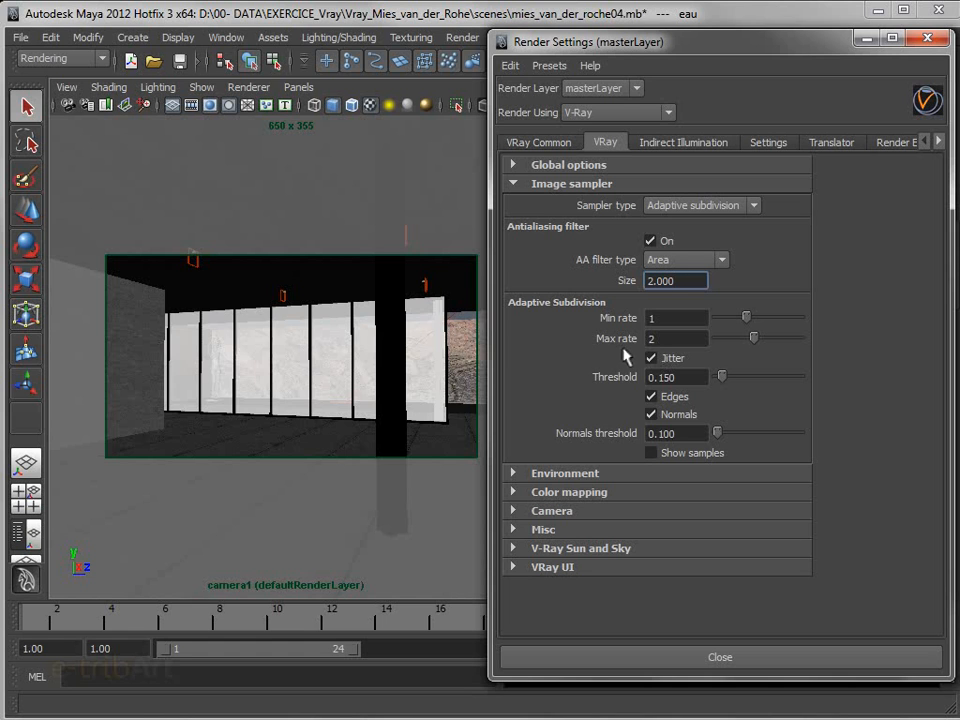
Examine the sampler's Max rate, the V-Ray Sun and Sky options and the Color mapping settings
click(664, 339)
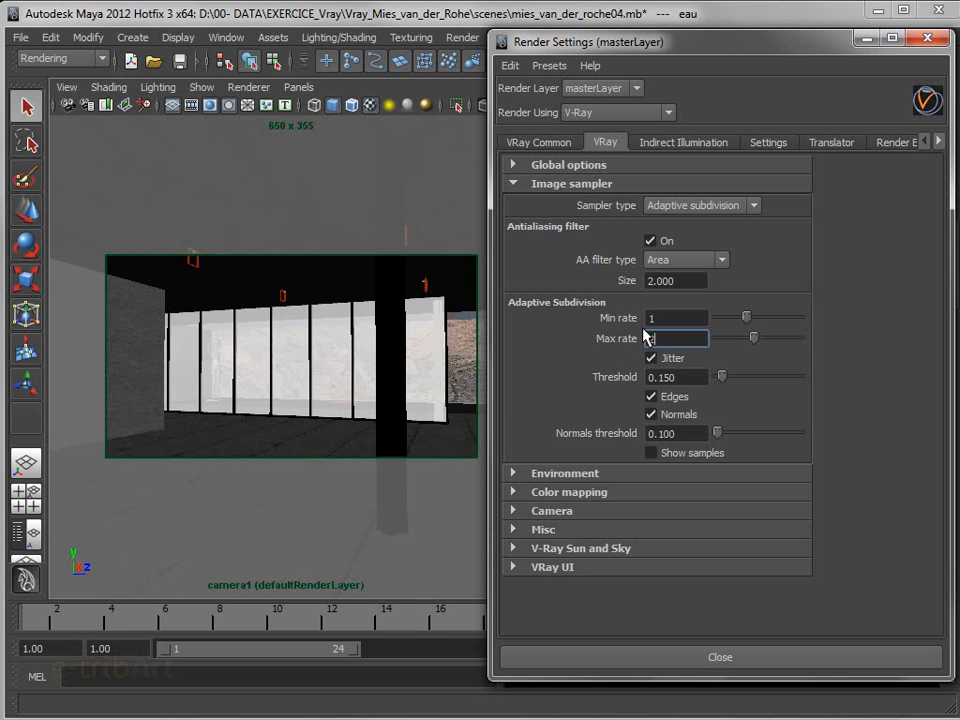
click(566, 549)
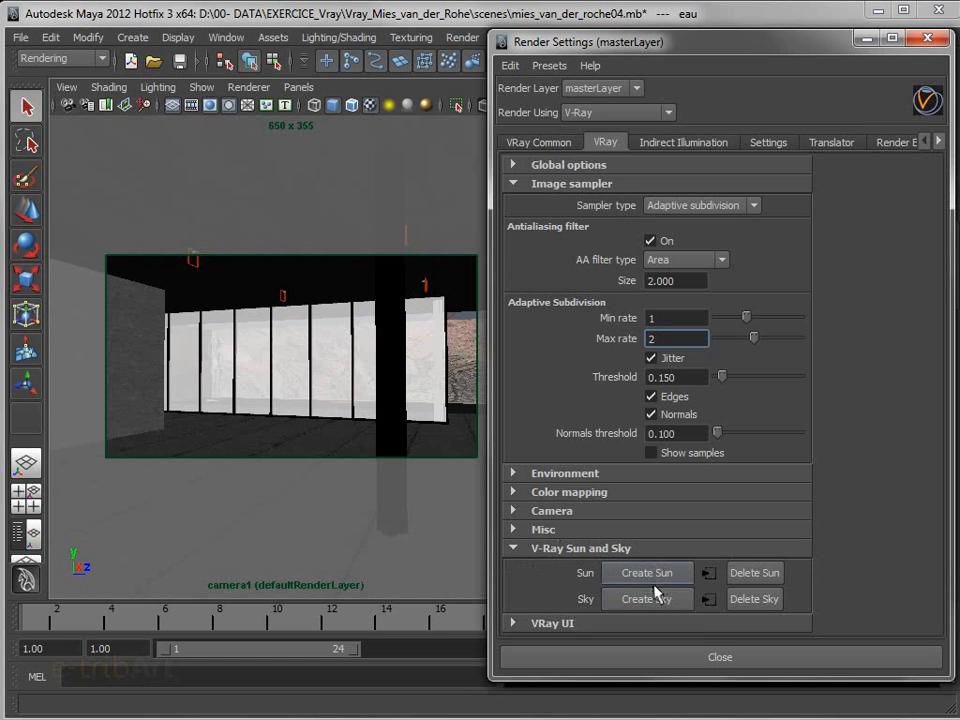
click(566, 548)
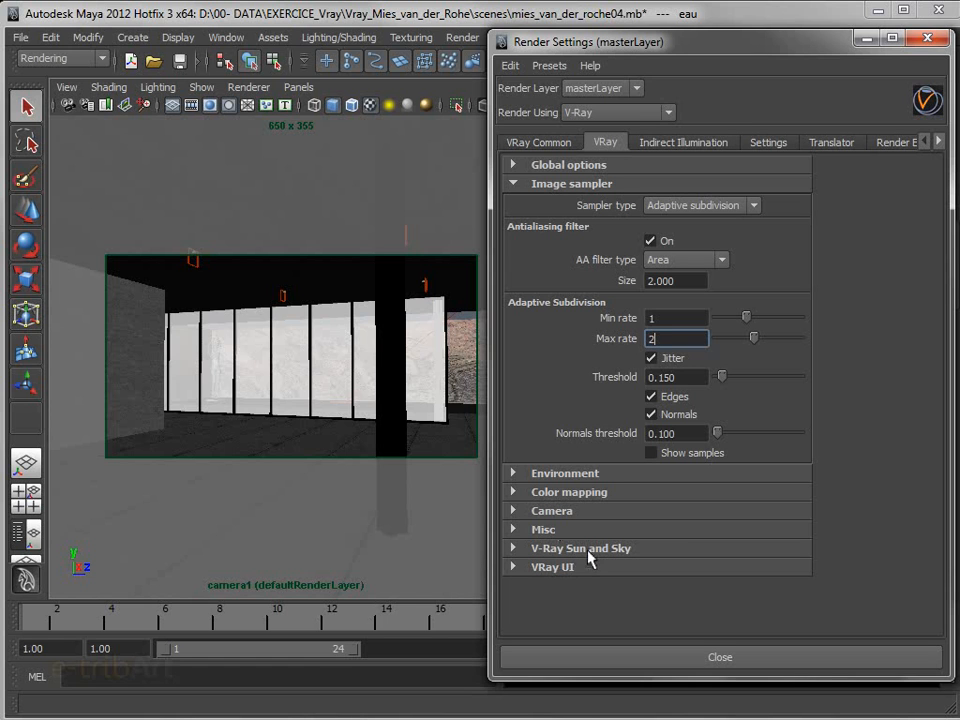
click(575, 492)
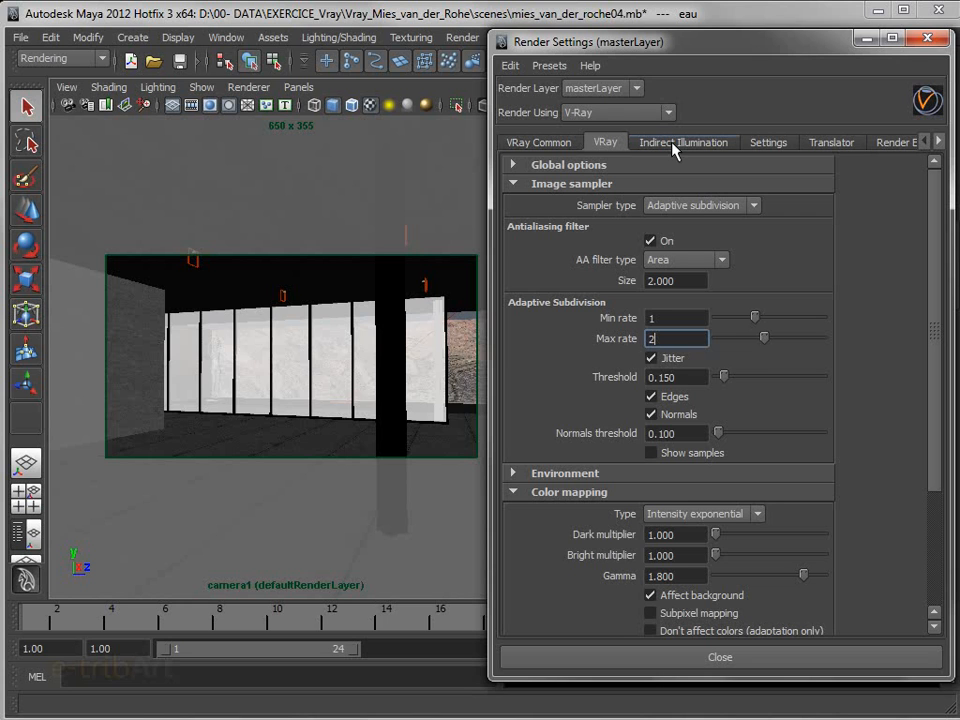
click(626, 497)
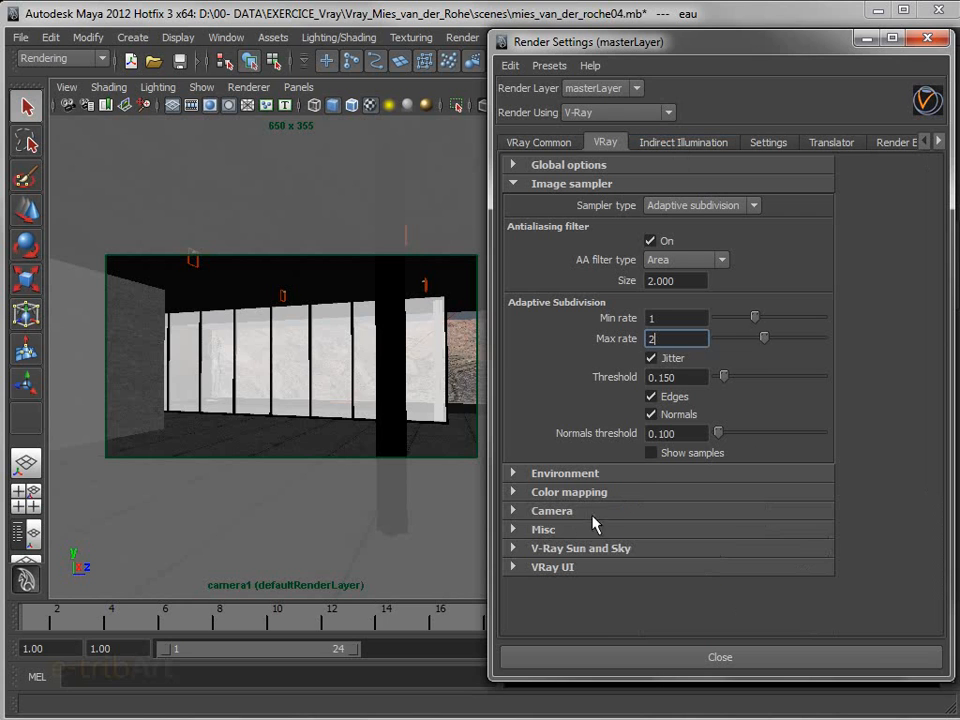
Enable Global max depth for materials in the V-Ray global options, keeping Reflection / Refraction on, and open its Max depth value for editing
click(625, 166)
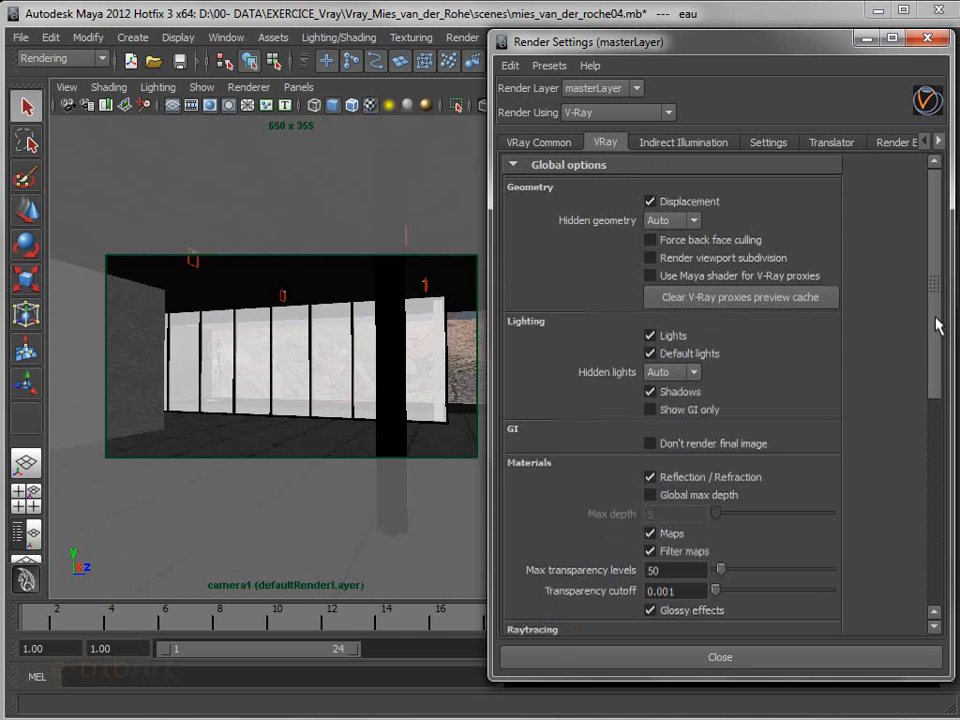
mouse_move(938, 325)
mouse_down()
mouse_move(934, 354)
mouse_move(934, 346)
mouse_up()
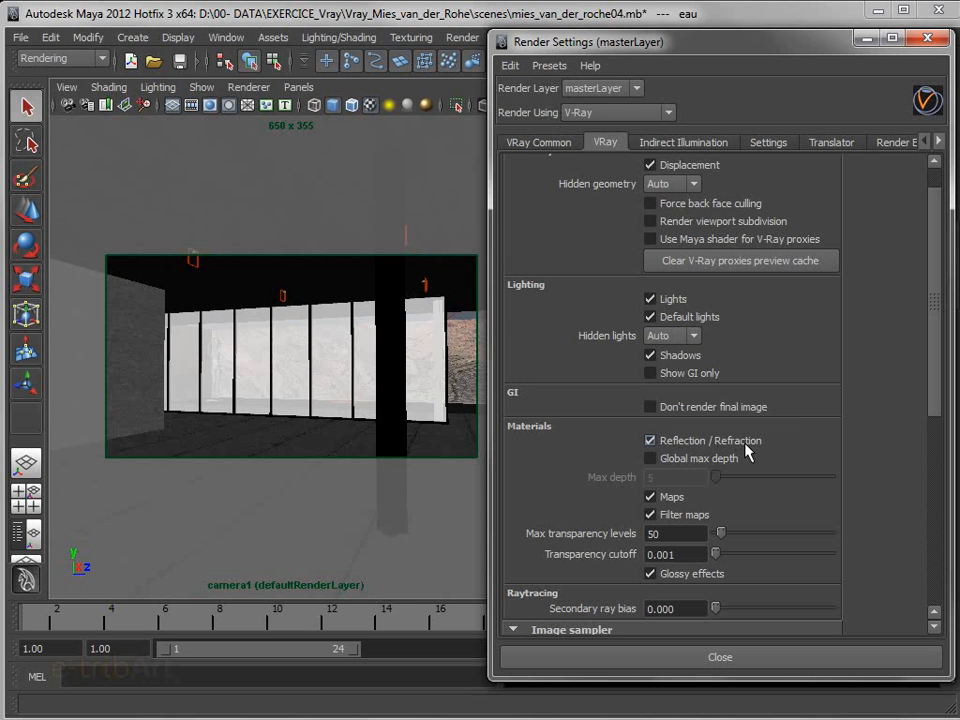
click(745, 450)
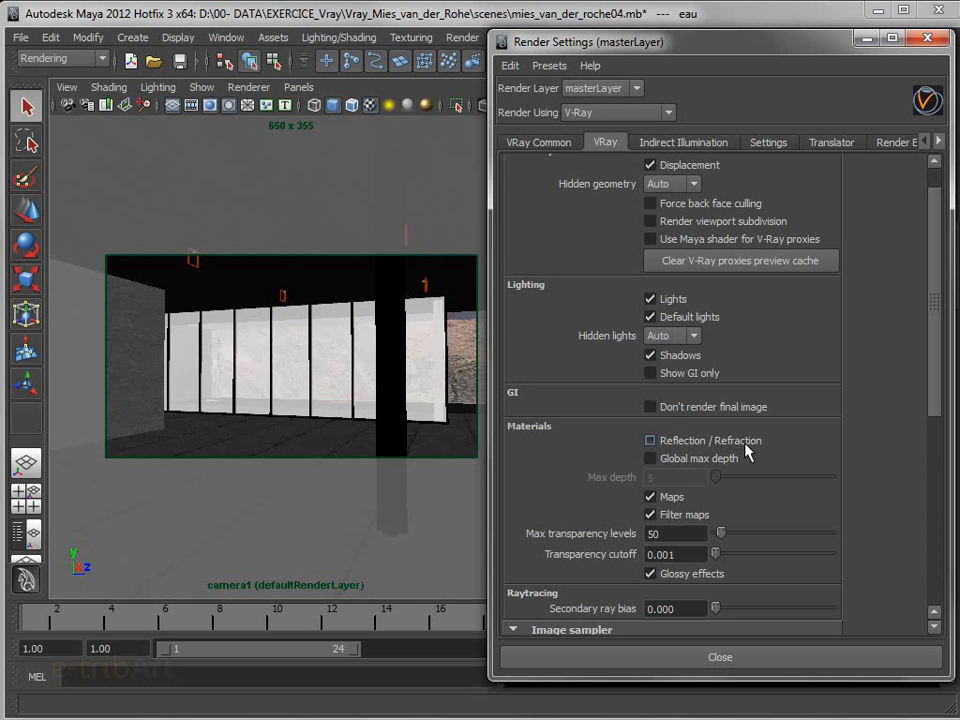
click(672, 459)
click(670, 441)
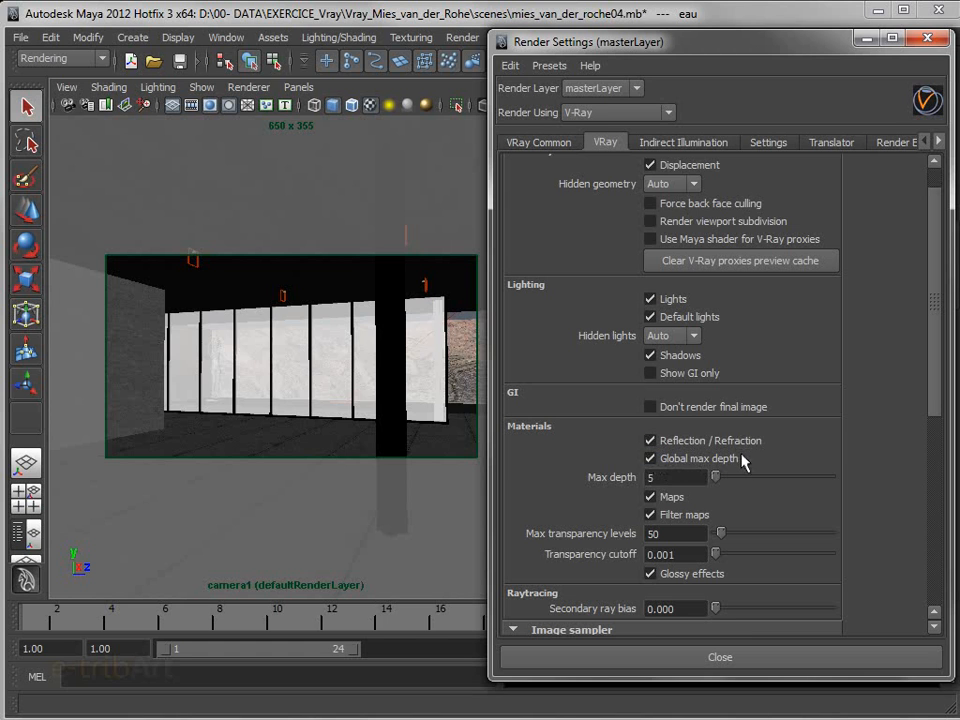
click(650, 458)
click(651, 458)
click(675, 477)
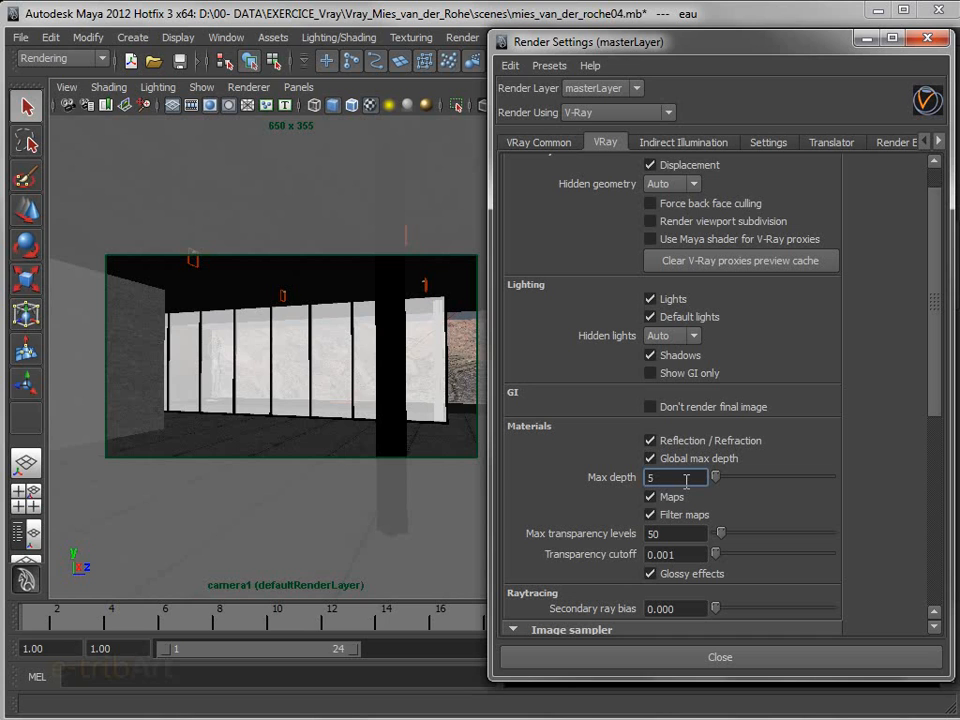
Turn off Global max depth for materials and Displacement for geometry in the V-Ray global options
click(651, 458)
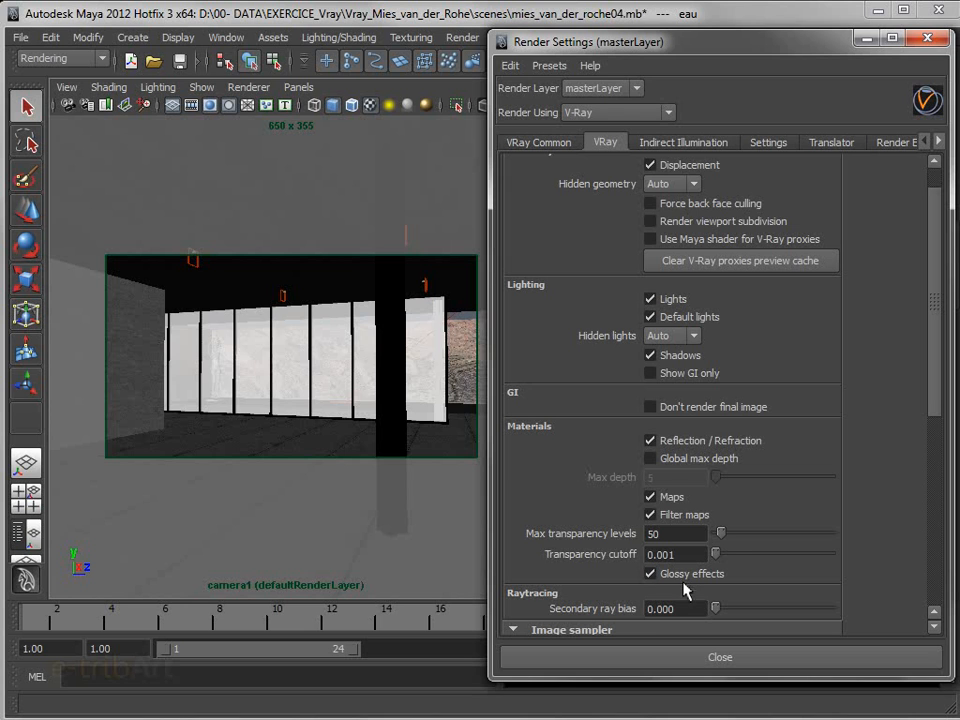
mouse_move(932, 398)
mouse_down()
mouse_move(936, 418)
mouse_move(937, 378)
mouse_up()
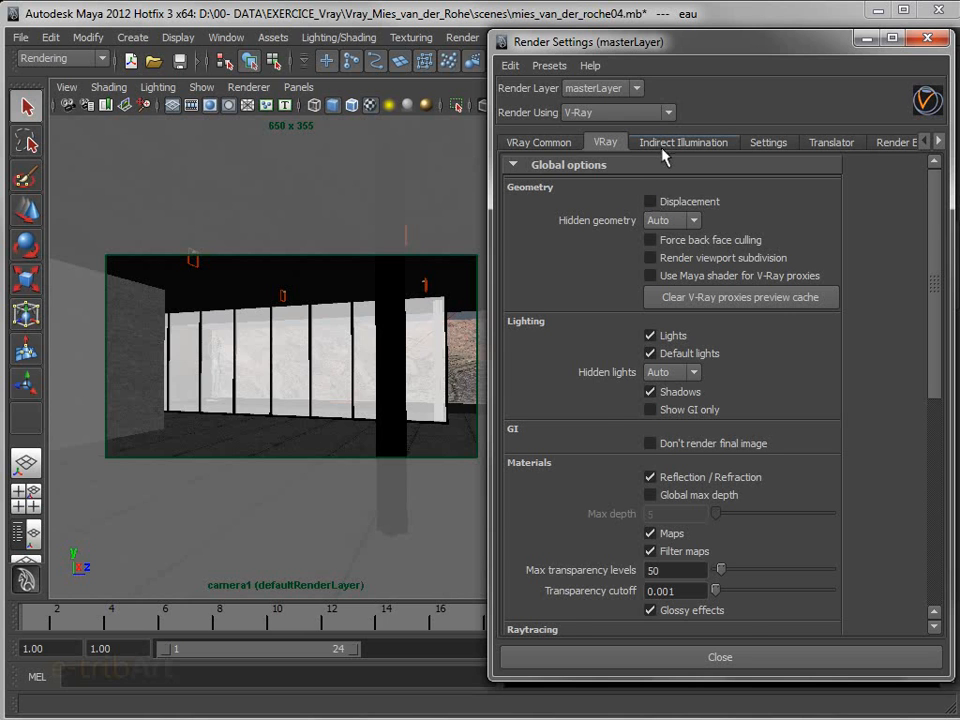
Examine the available GI engines for primary bounces in the indirect illumination settings, keeping Irradiance map
click(663, 150)
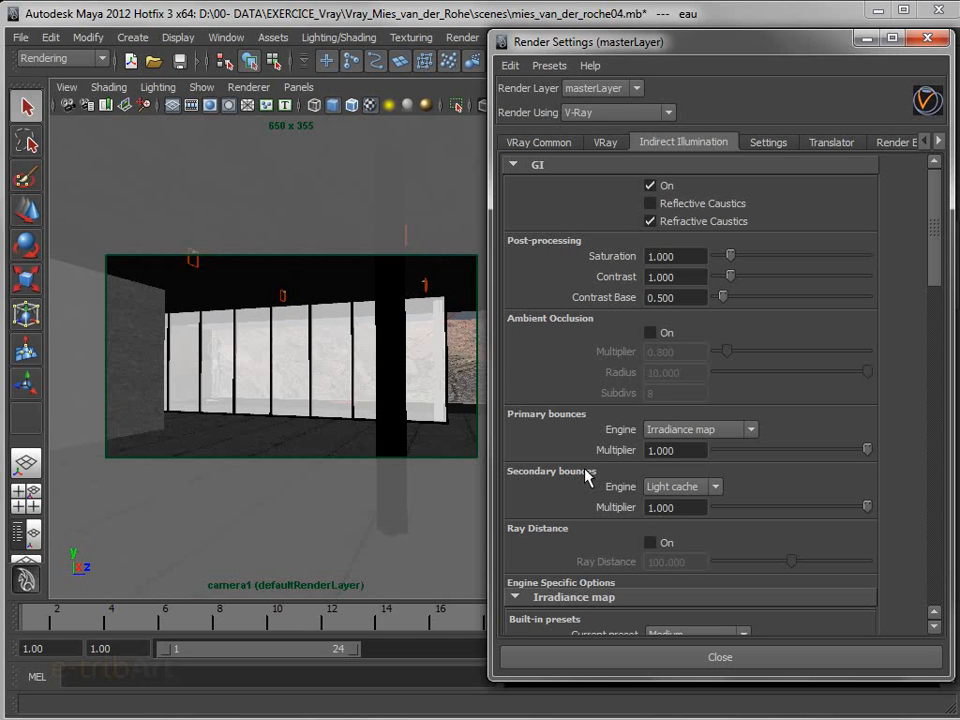
click(682, 432)
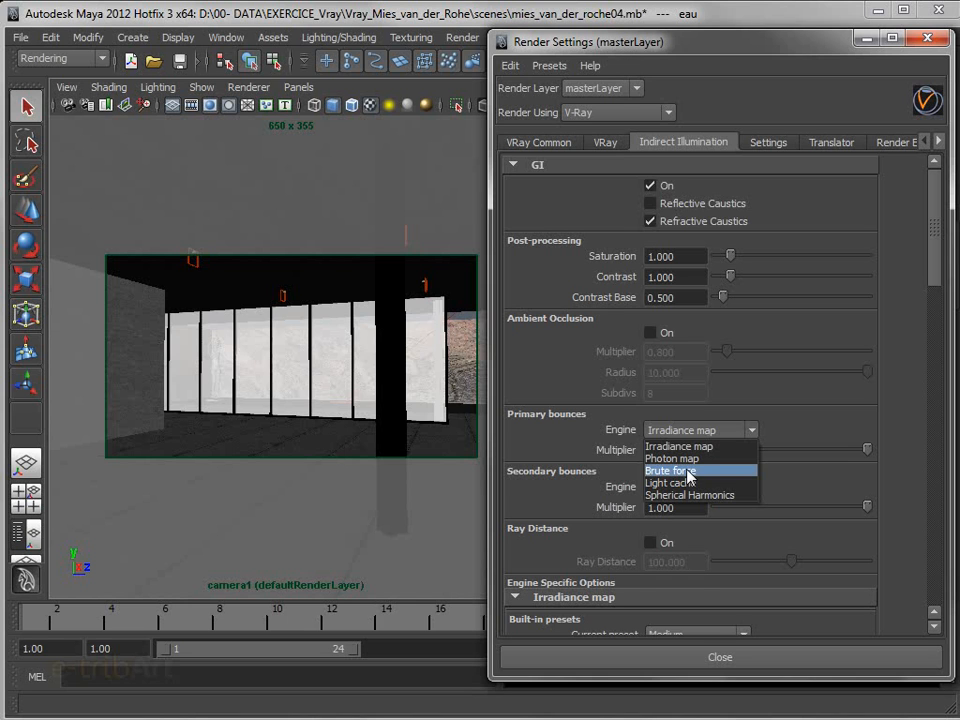
click(537, 434)
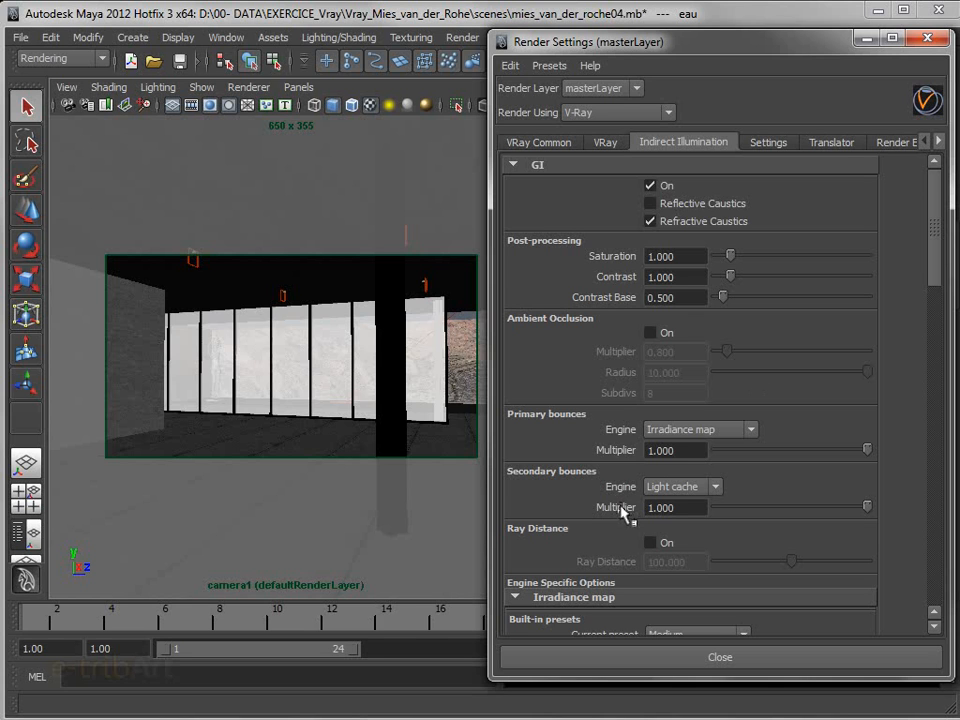
Collapse the Irradiance map and Light cache sections of the engine-specific GI options
drag(936, 272, 937, 365)
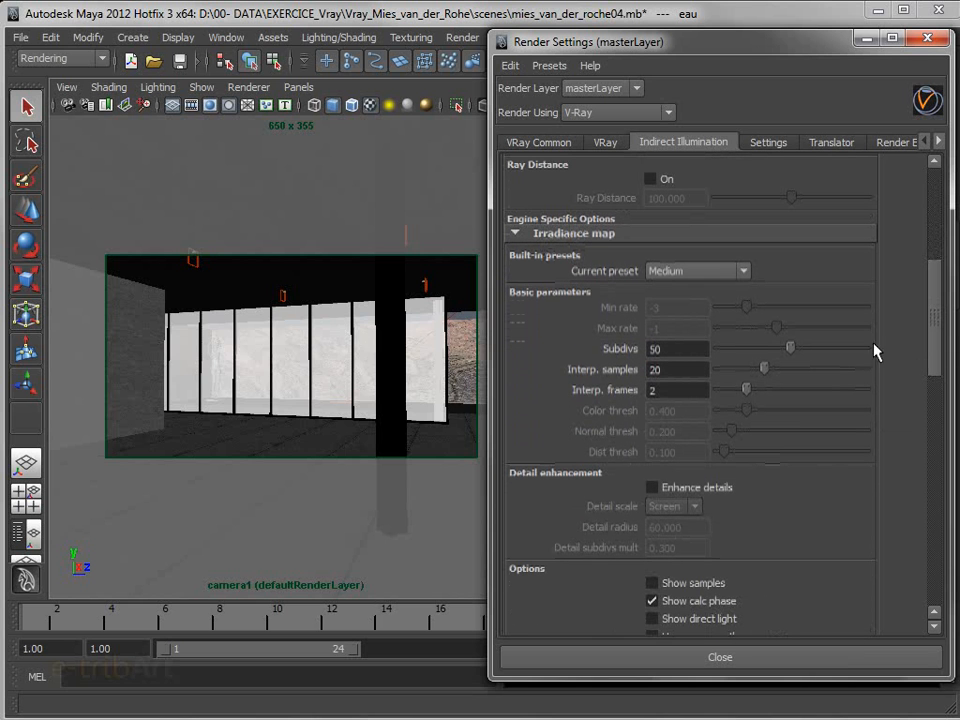
click(540, 233)
click(541, 250)
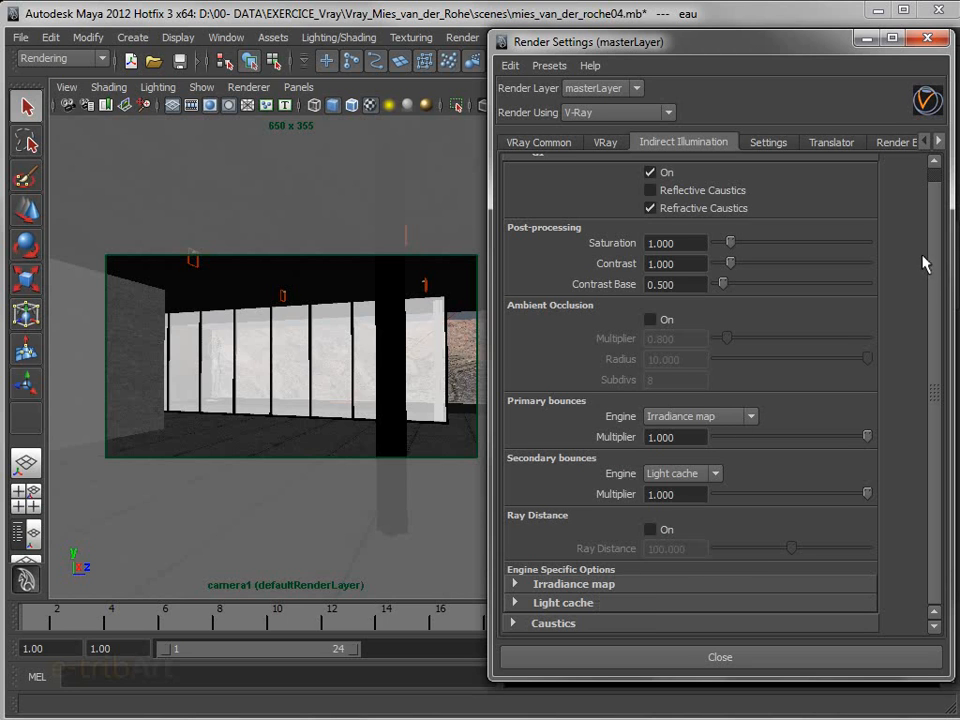
scroll(936, 255, up, 1)
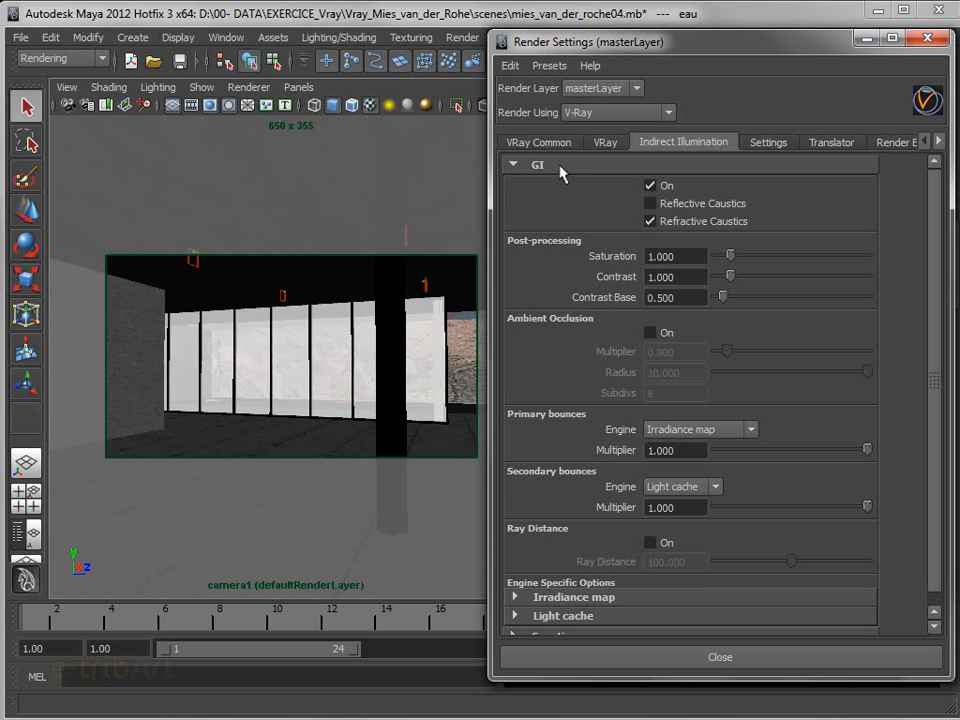
Turn off Refractive Caustics for GI, leaving GI itself on, and check the remaining indirect illumination sections
click(650, 221)
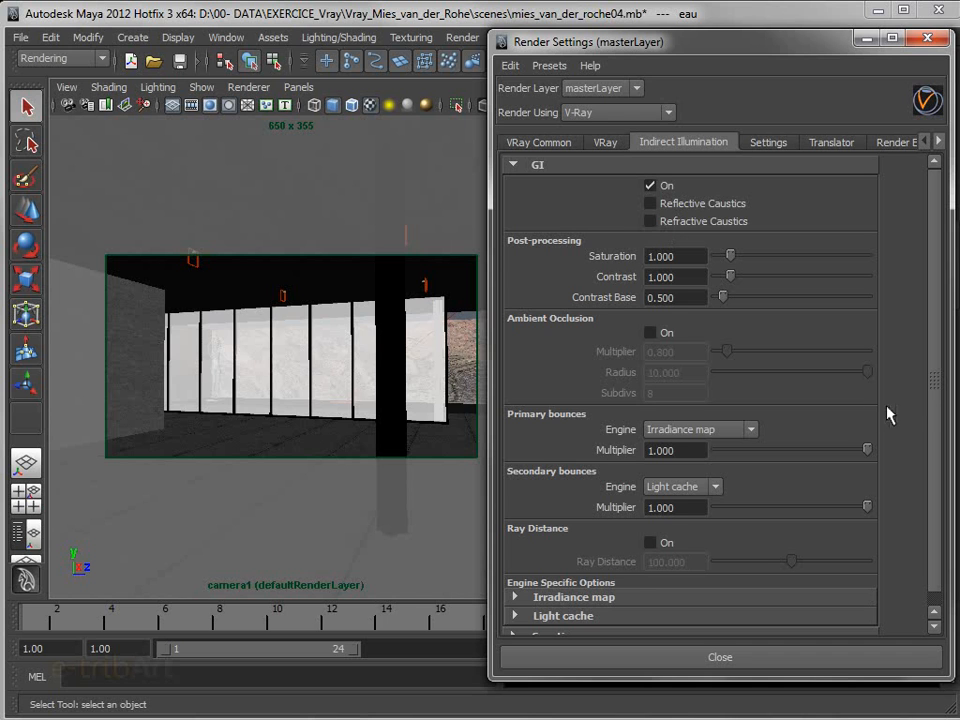
mouse_move(936, 383)
mouse_down()
mouse_move(940, 413)
mouse_move(939, 381)
mouse_up()
drag(939, 555, 940, 580)
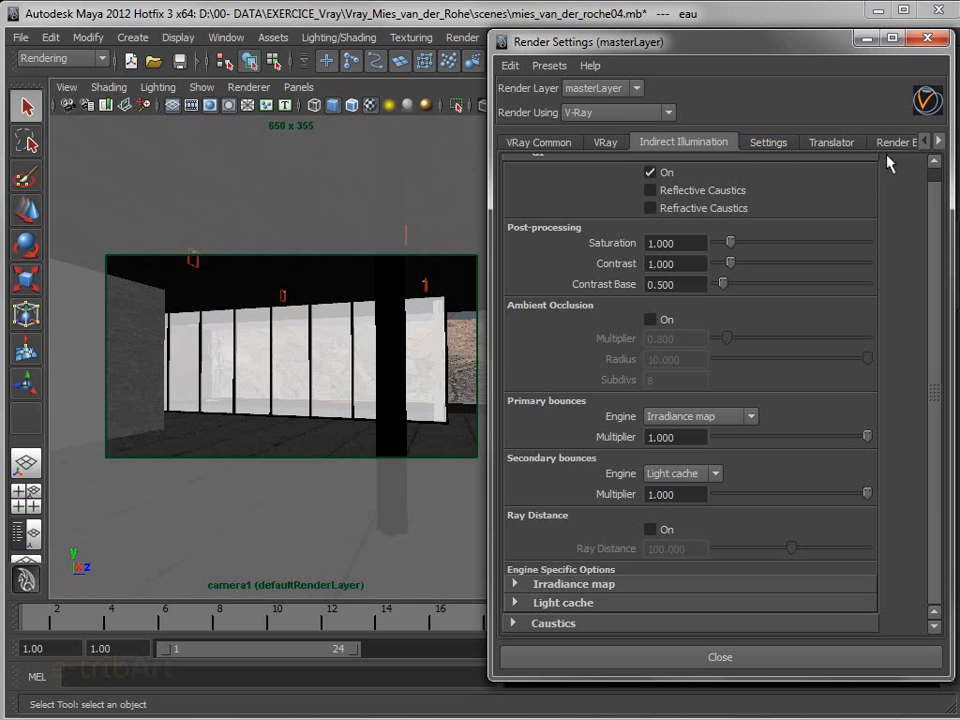
Examine the available and added V-Ray render elements and select vrayRE_Reflection among the added ones
click(939, 142)
click(939, 142)
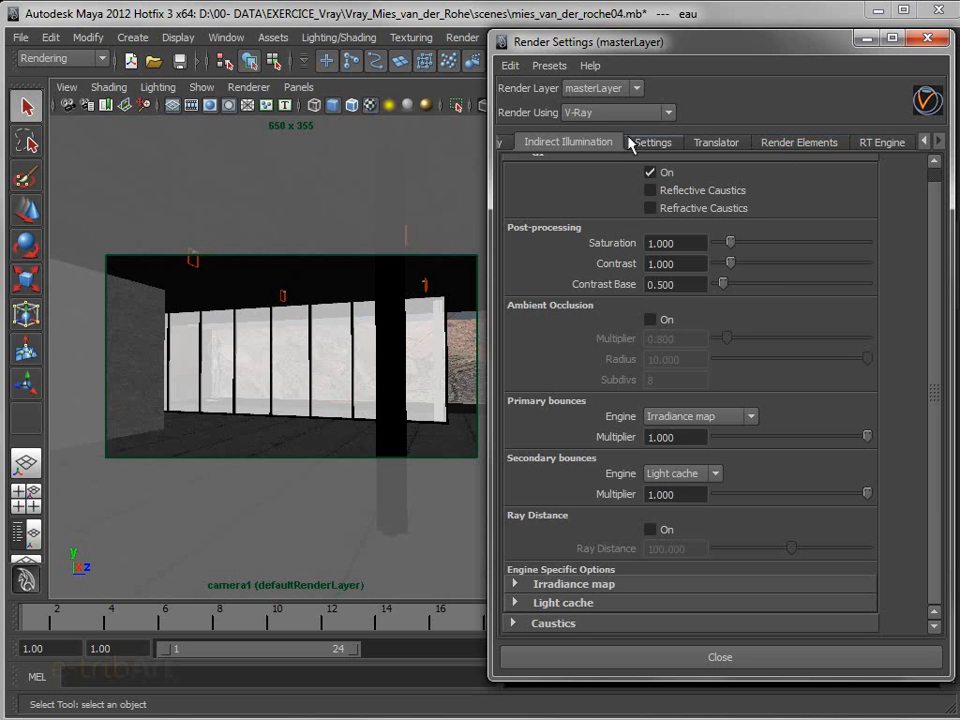
click(812, 143)
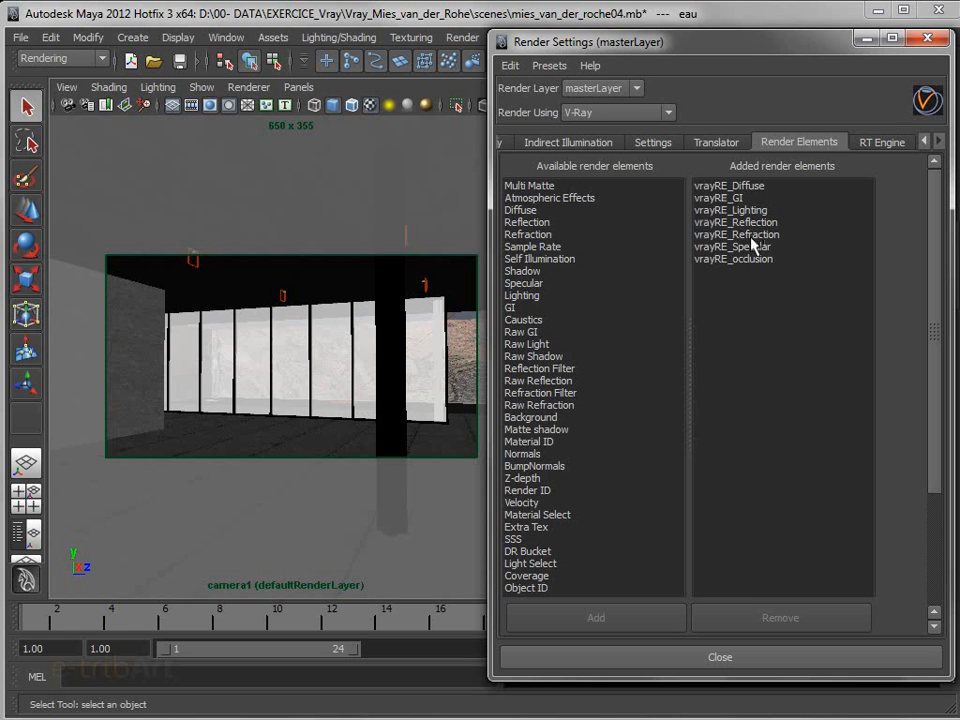
click(710, 223)
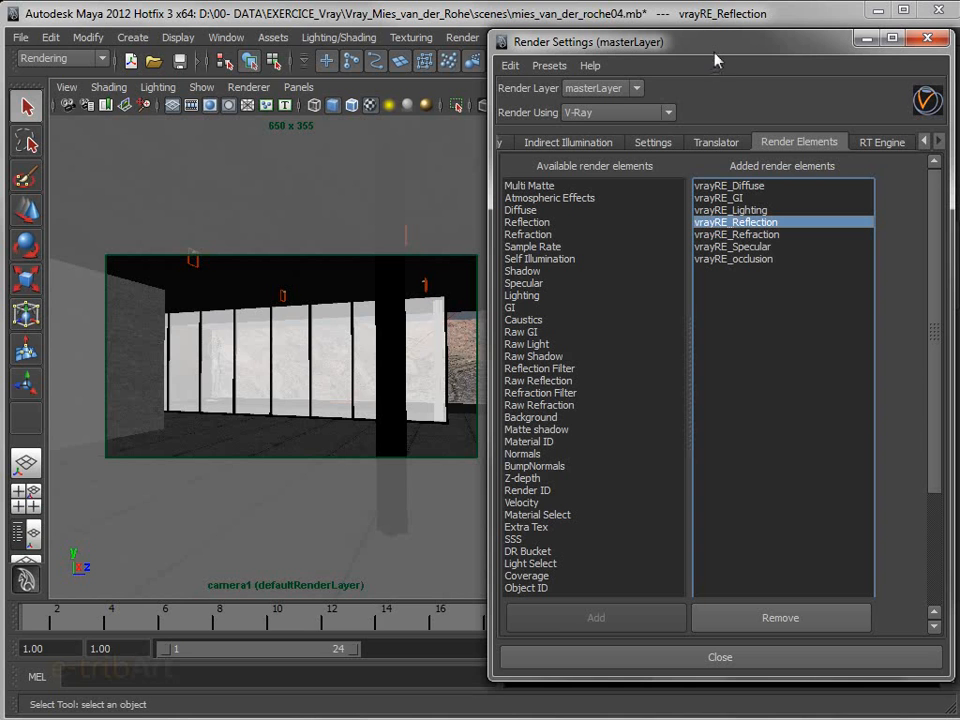
Minimize the render settings window and close the Attribute Editor to enlarge the camera view
click(862, 39)
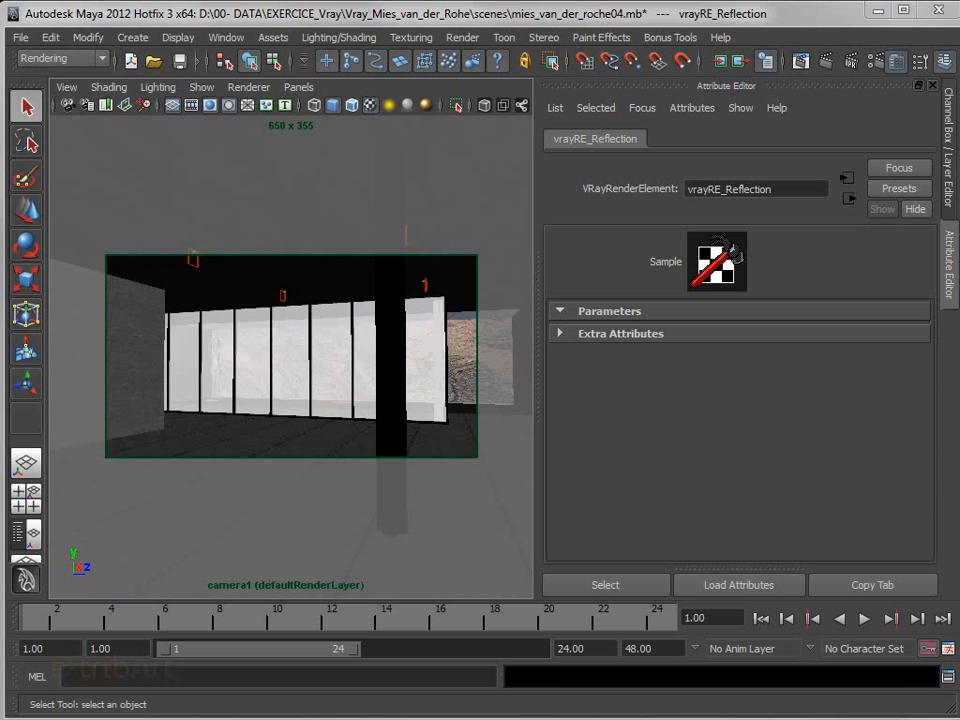
click(932, 86)
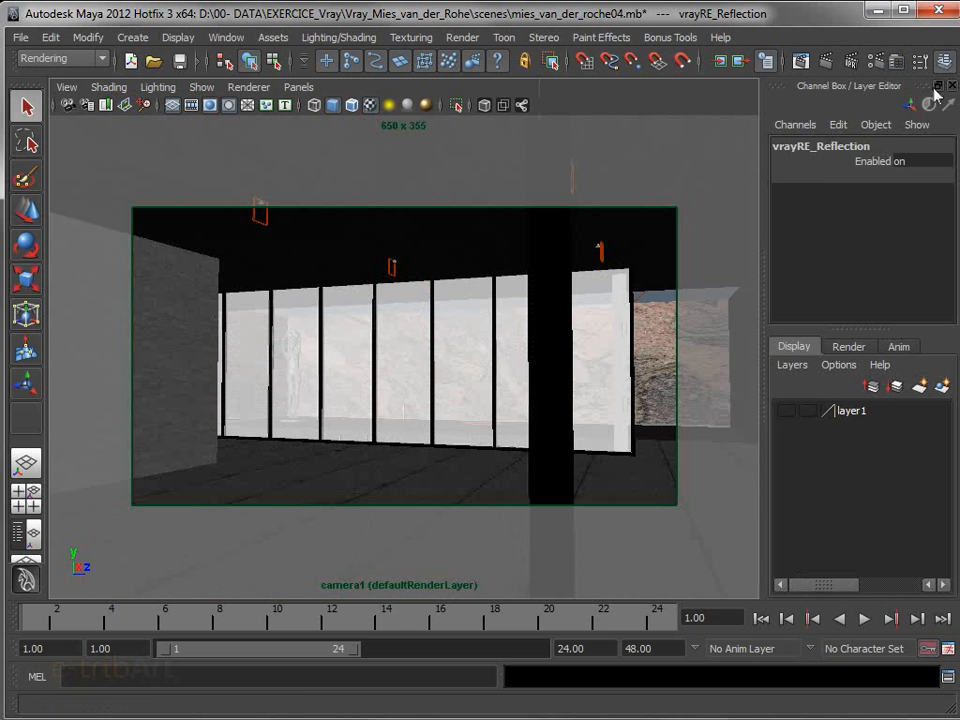